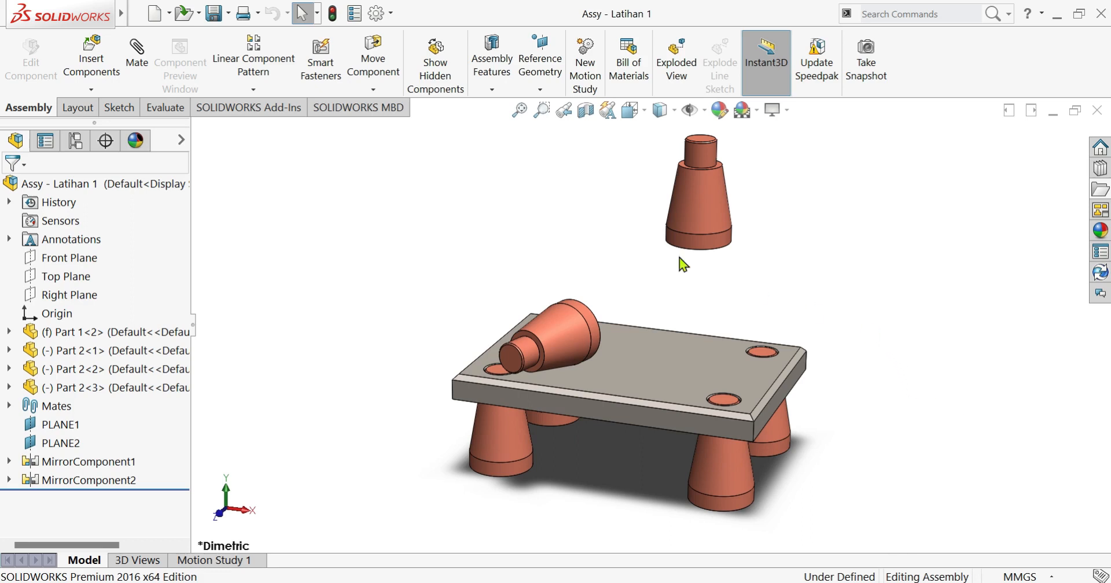
- Create a new drawing document, continuing past the low-memory warning
{"action": "left_click", "coordinate": [153, 18]}
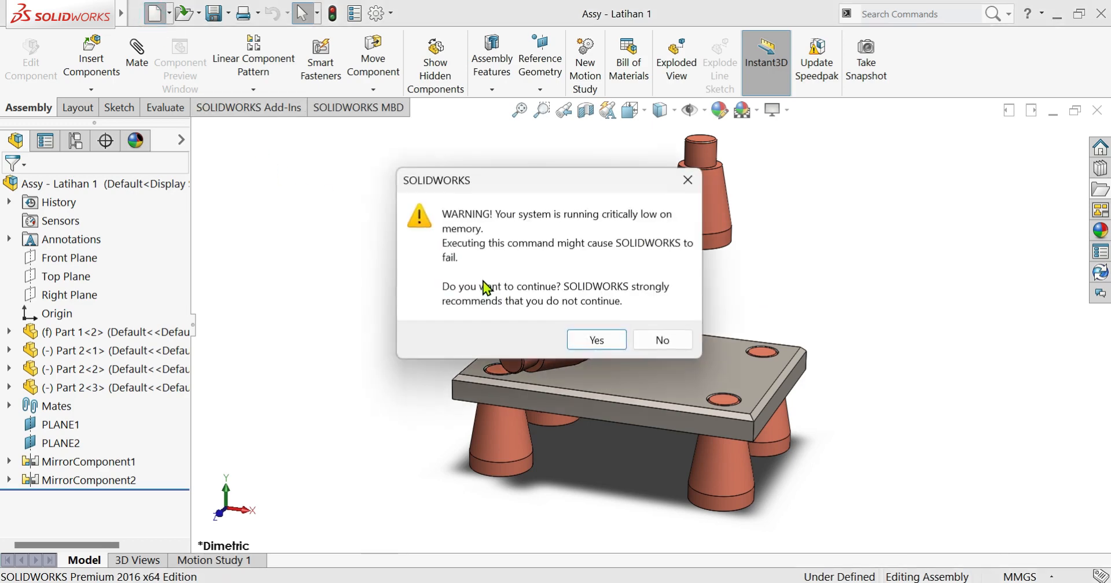
{"action": "left_click", "coordinate": [597, 340]}
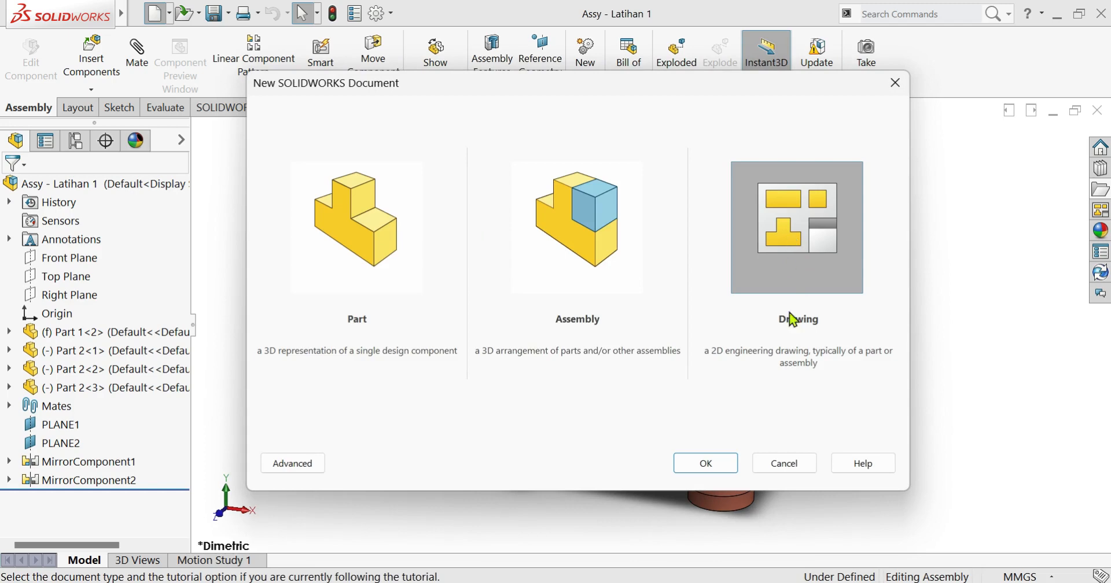
{"action": "left_click", "coordinate": [711, 465]}
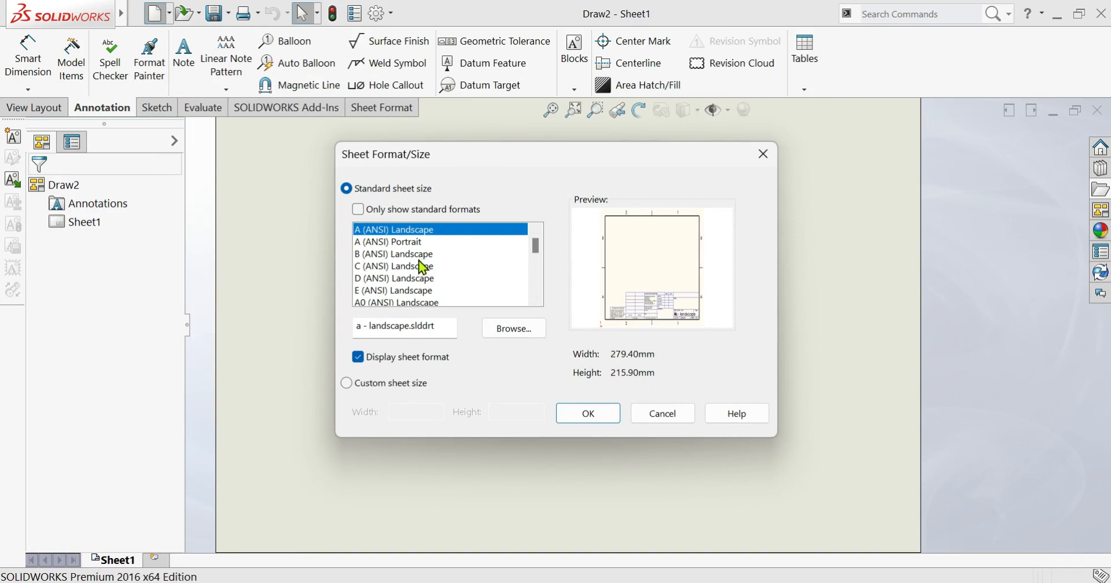
- Apply the standard sheet format ETIKET ALVIS TECH_a4 - landscape to the new drawing
{"action": "scroll", "coordinate": [435, 276], "scroll_direction": "down", "scroll_amount": 4}
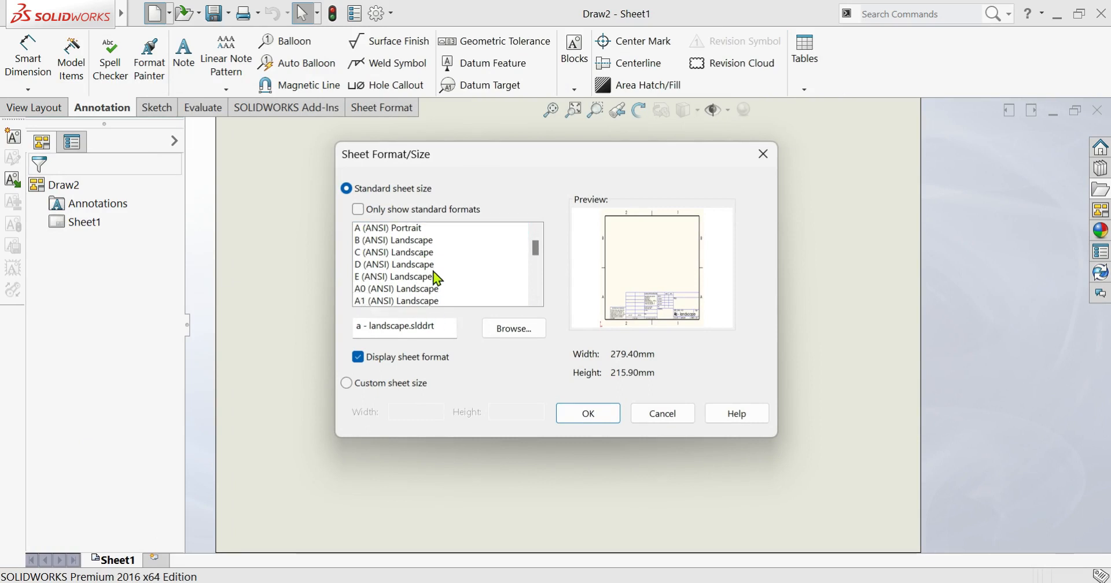
{"action": "scroll", "coordinate": [438, 276], "scroll_direction": "down", "scroll_amount": 6}
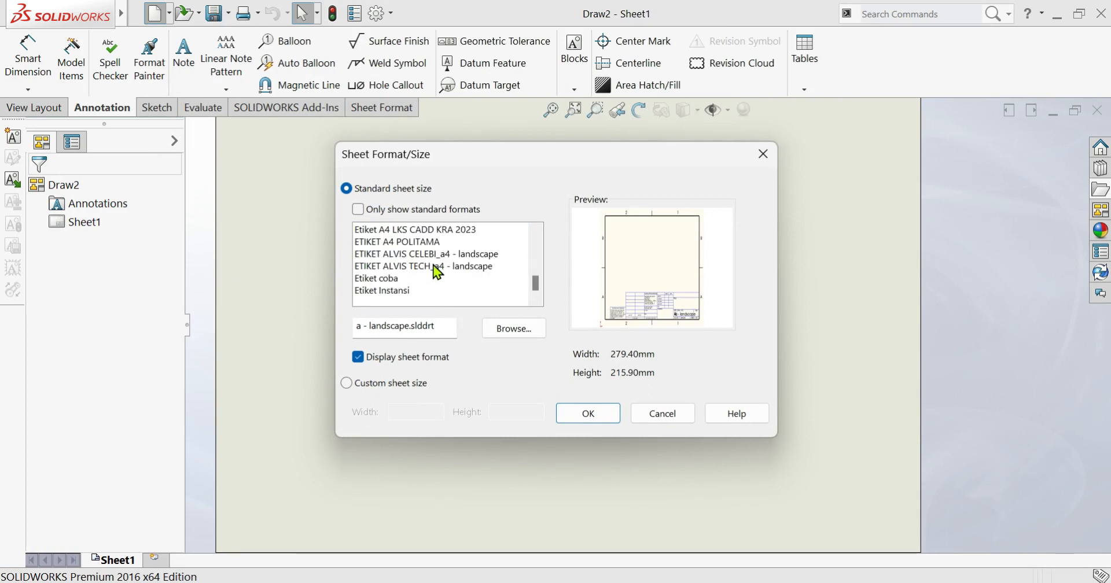
{"action": "left_click", "coordinate": [437, 268]}
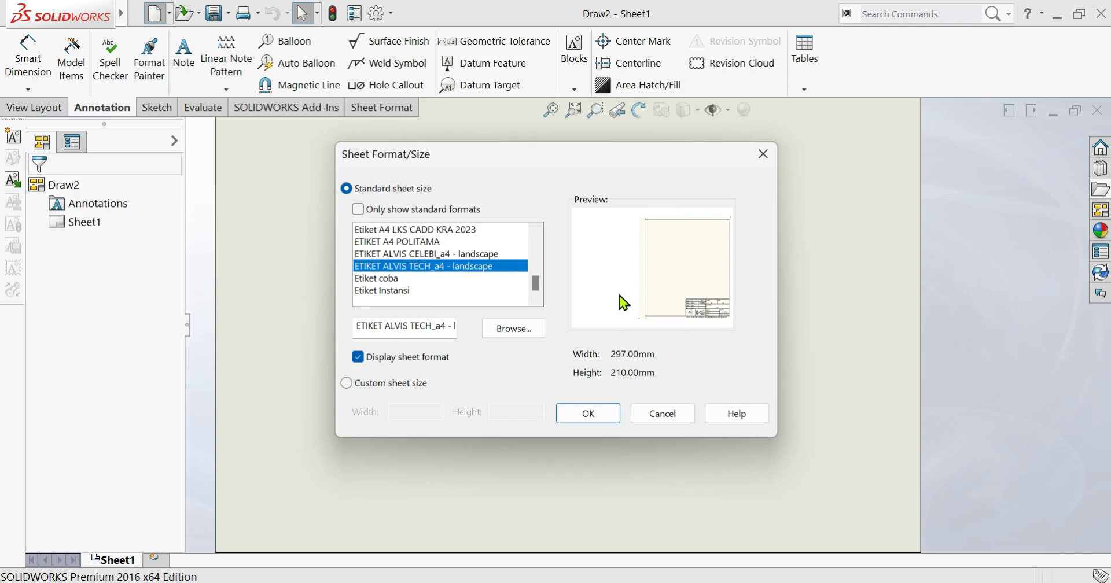
{"action": "left_click", "coordinate": [589, 414]}
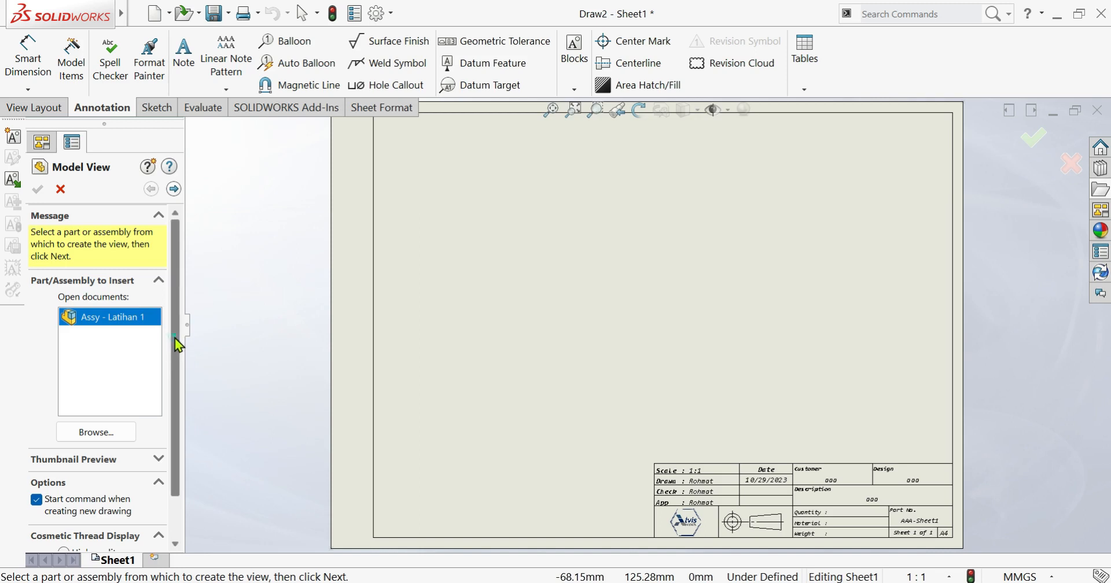
- Examine the Model View options for Assy - Latihan 1, including orientation, import options, display state and display style
{"action": "left_click_drag", "start_coordinate": [175, 338], "coordinate": [175, 383]}
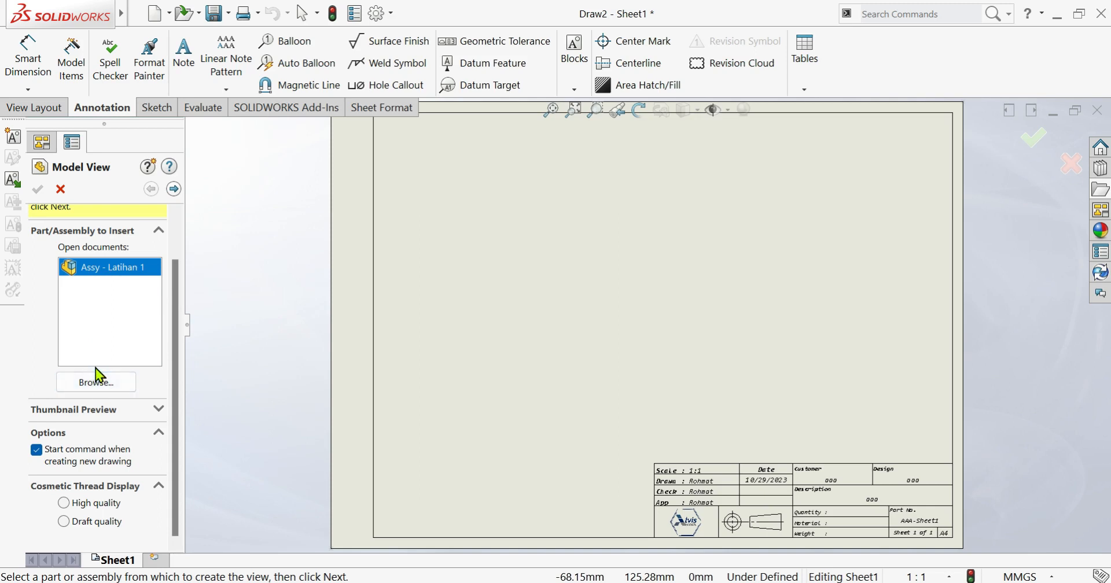
{"action": "left_click", "coordinate": [173, 189]}
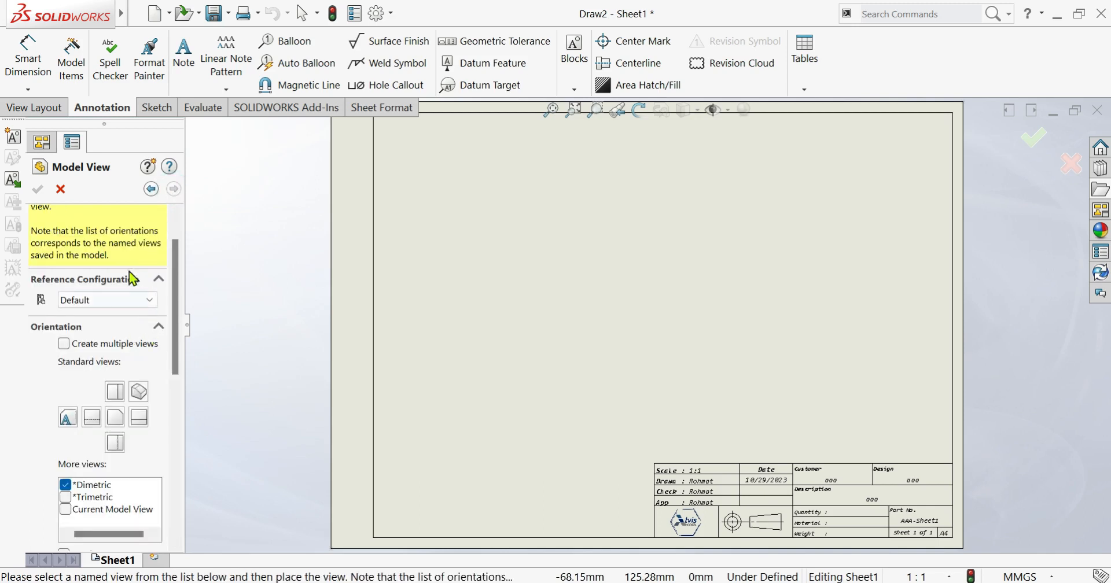
{"action": "left_click", "coordinate": [150, 189]}
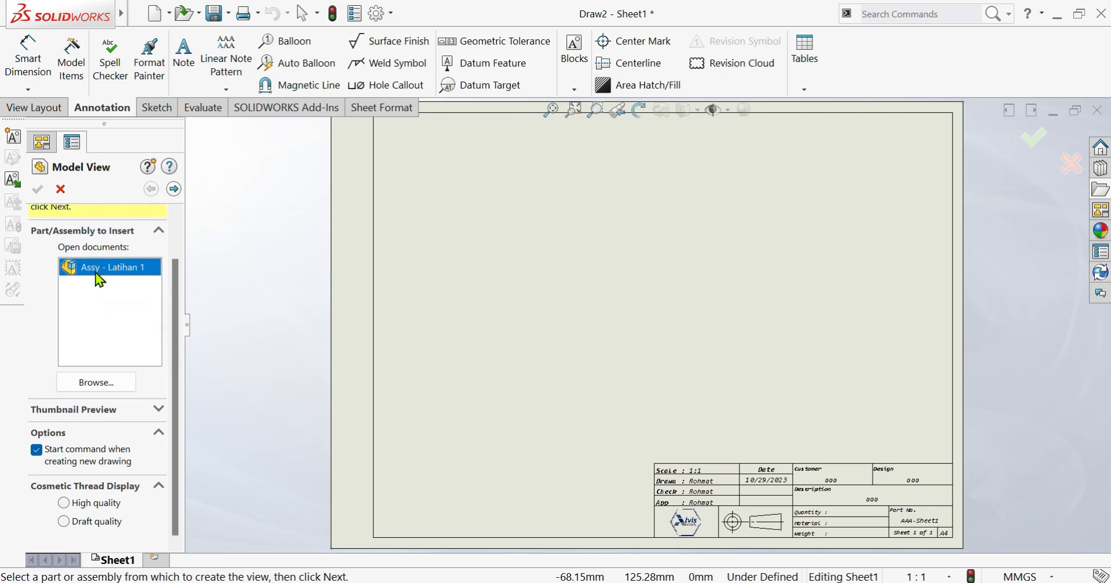
{"action": "left_click", "coordinate": [175, 191]}
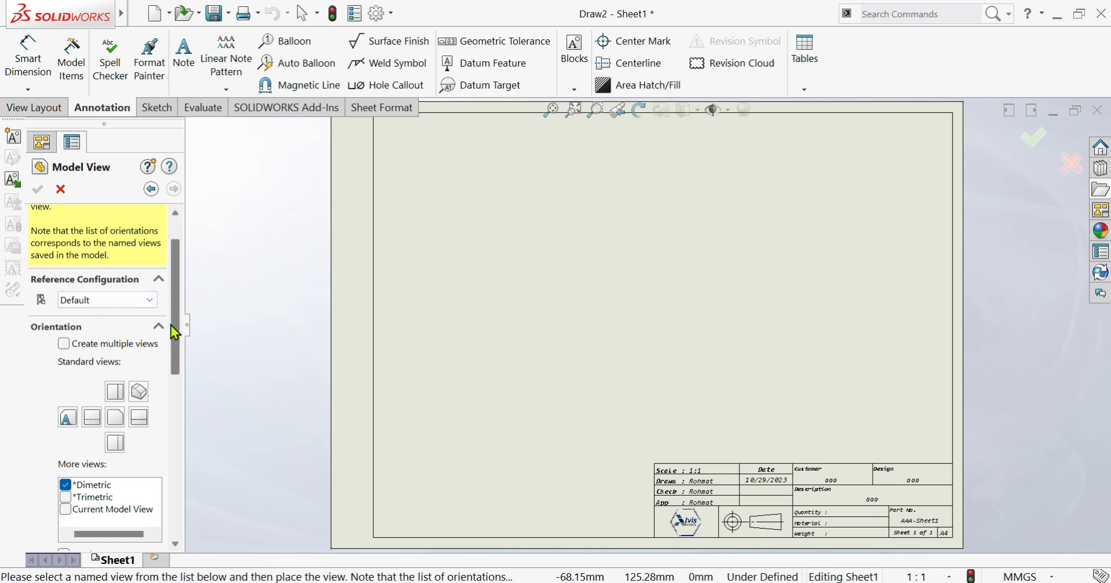
{"action": "left_click_drag", "start_coordinate": [172, 325], "coordinate": [172, 364]}
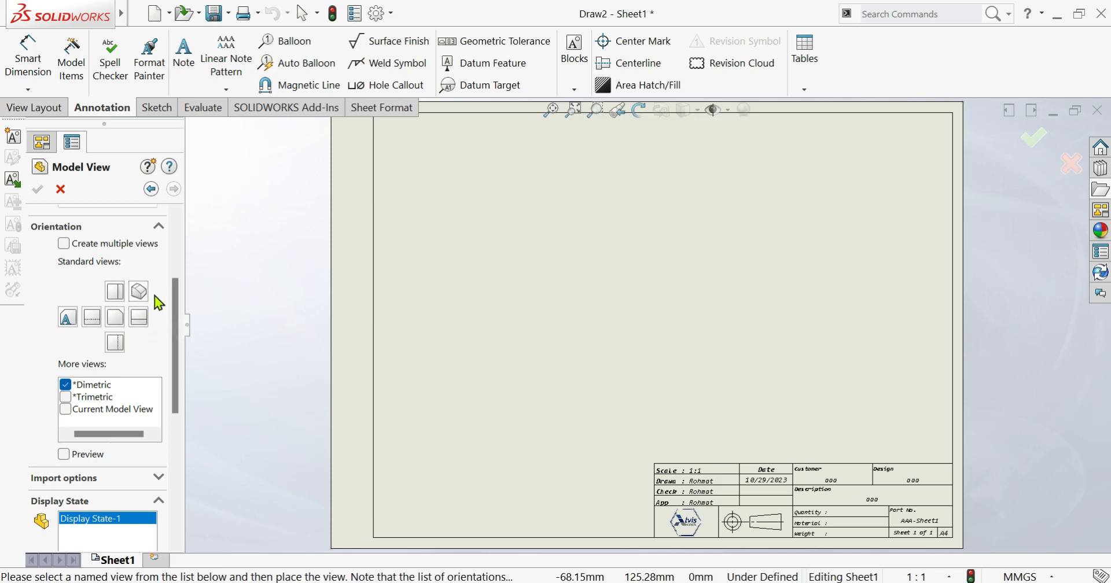
{"action": "left_click_drag", "start_coordinate": [173, 315], "coordinate": [174, 356]}
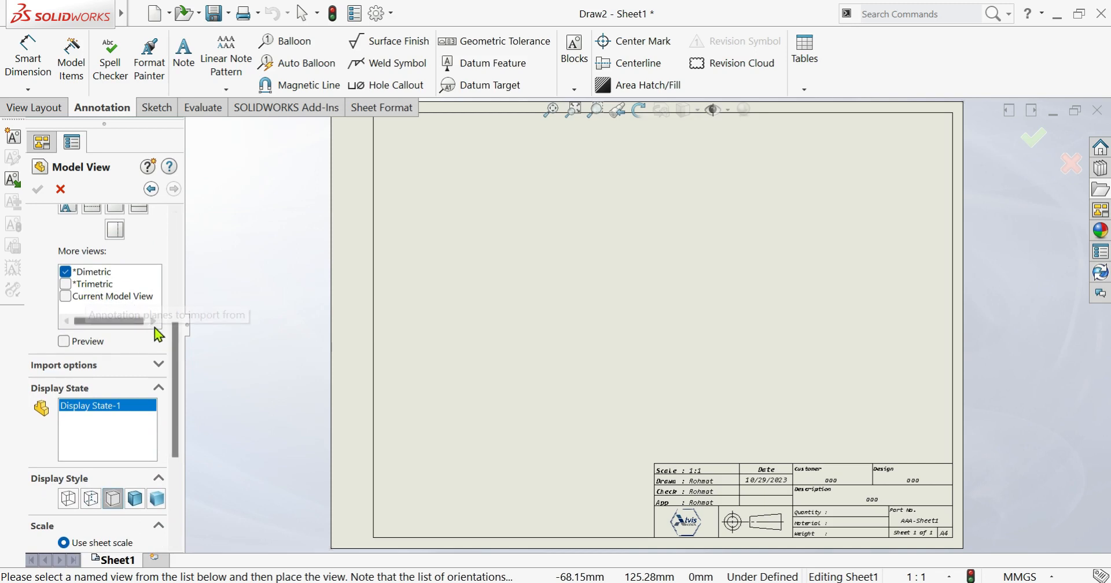
{"action": "left_click_drag", "start_coordinate": [173, 355], "coordinate": [176, 387]}
{"action": "left_click", "coordinate": [158, 300]}
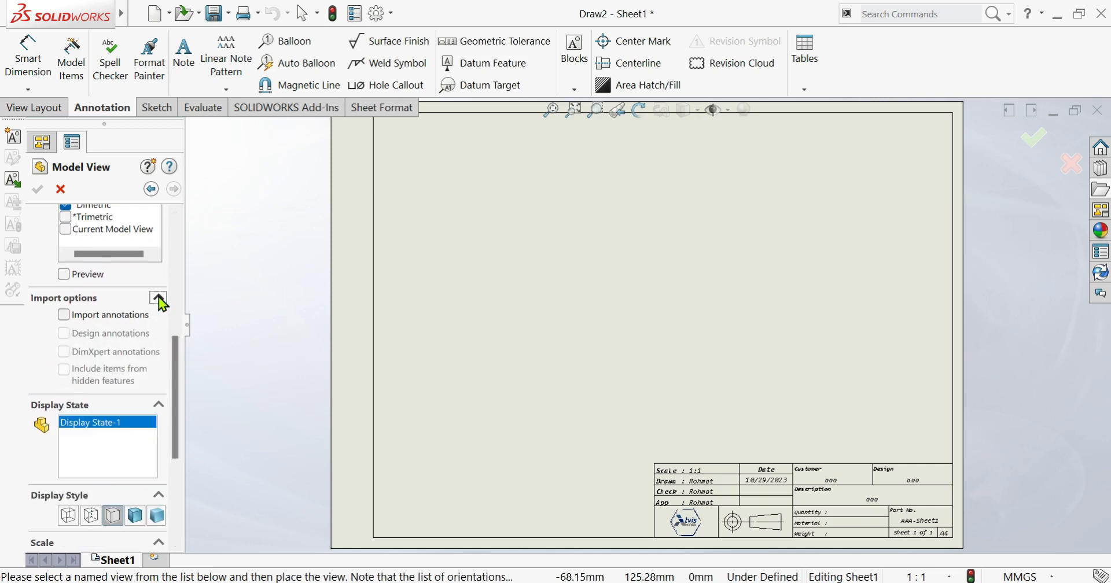
{"action": "left_click", "coordinate": [158, 297]}
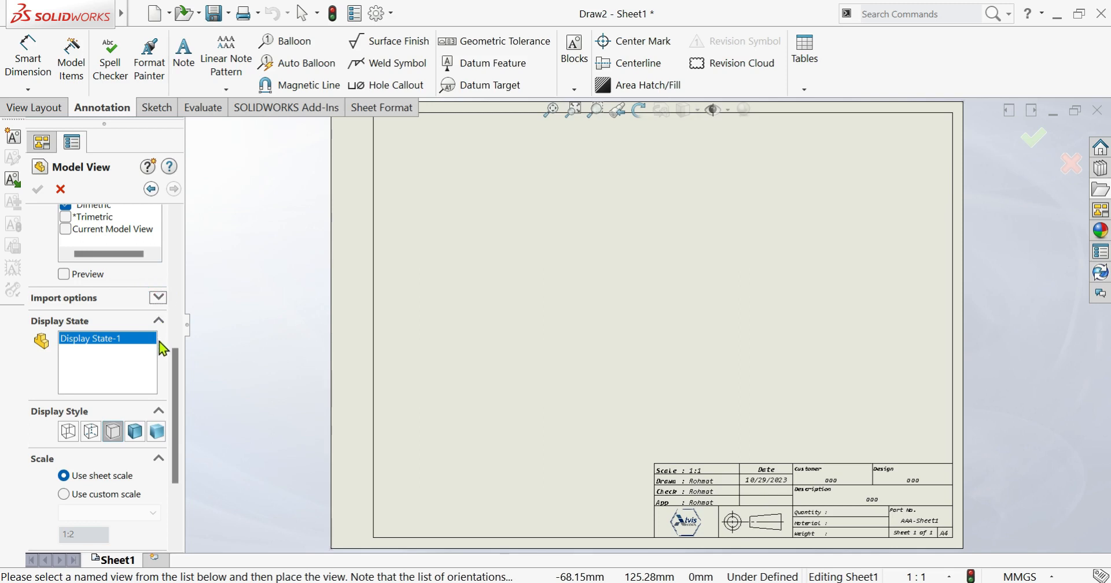
{"action": "left_click_drag", "start_coordinate": [178, 382], "coordinate": [174, 411]}
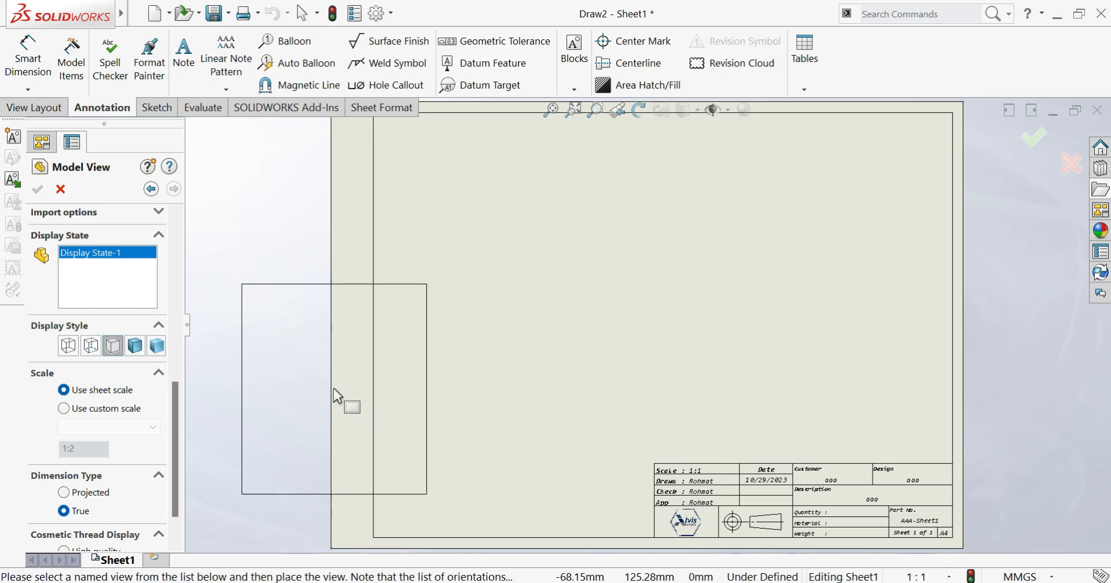
- Try a user-defined custom scale for the model view, and return it to the sheet scale
{"action": "left_click", "coordinate": [97, 412]}
{"action": "left_click", "coordinate": [127, 429]}
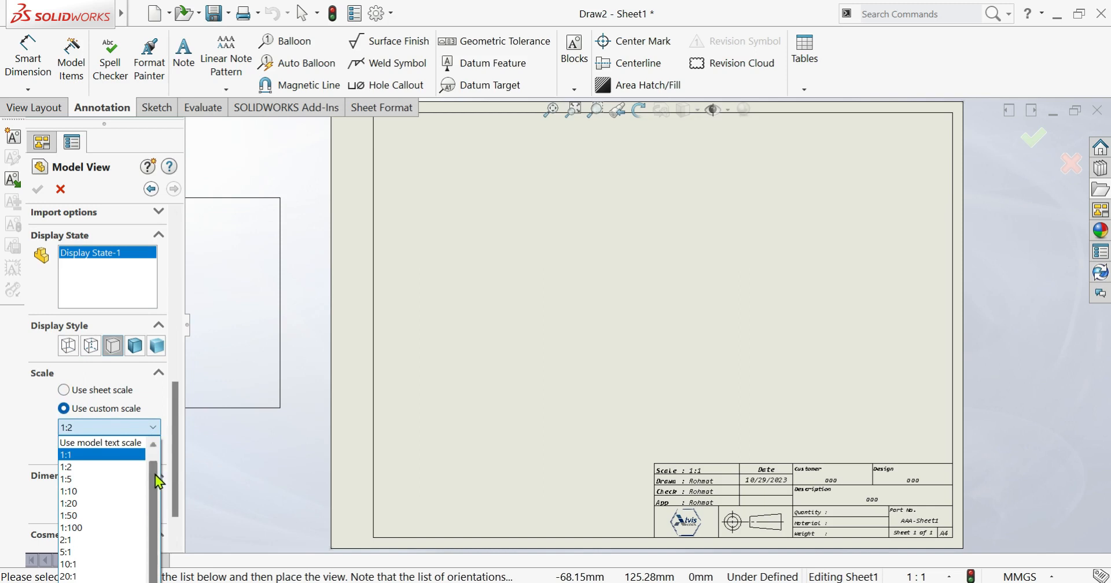
{"action": "left_click_drag", "start_coordinate": [154, 472], "coordinate": [153, 454]}
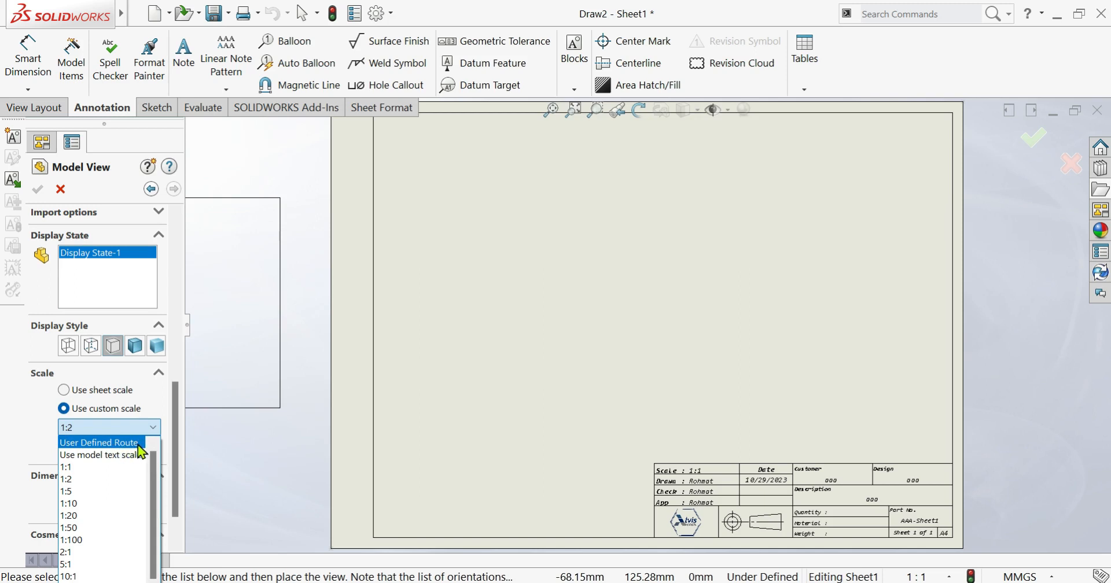
{"action": "left_click", "coordinate": [102, 443]}
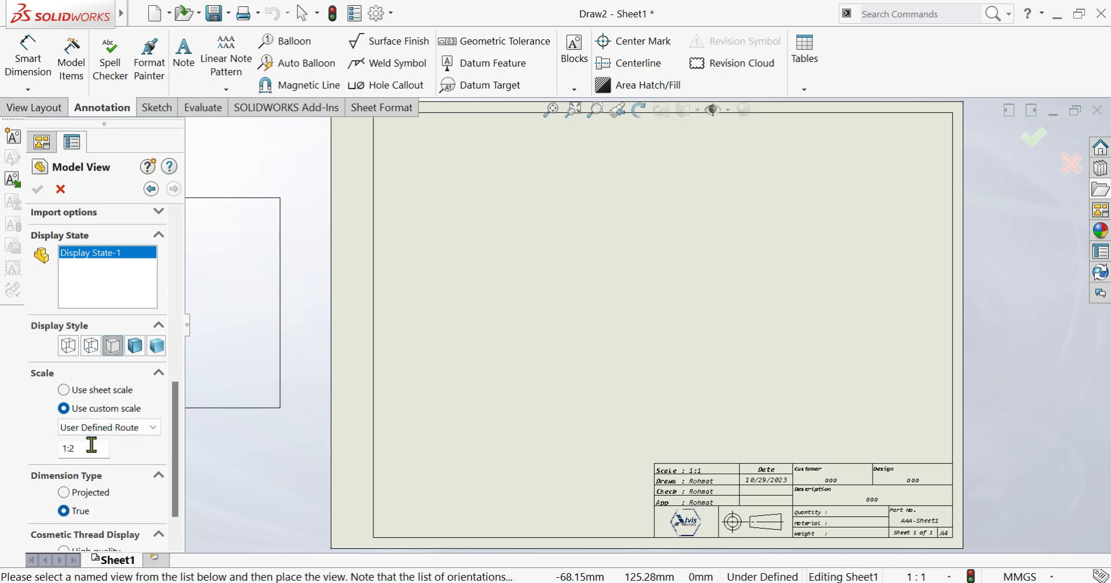
{"action": "left_click", "coordinate": [70, 448]}
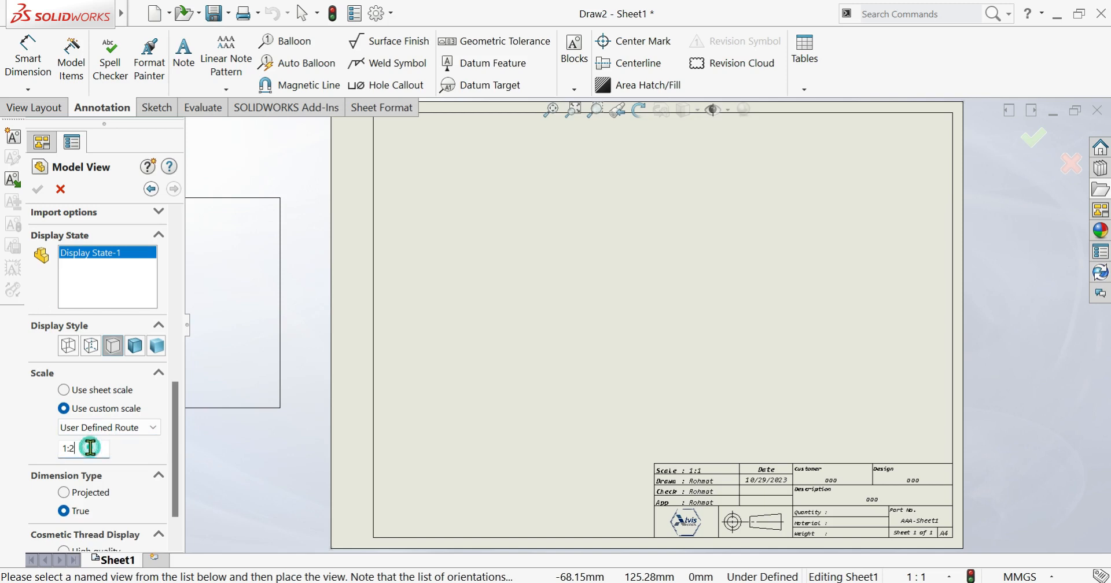
{"action": "left_click", "coordinate": [65, 391]}
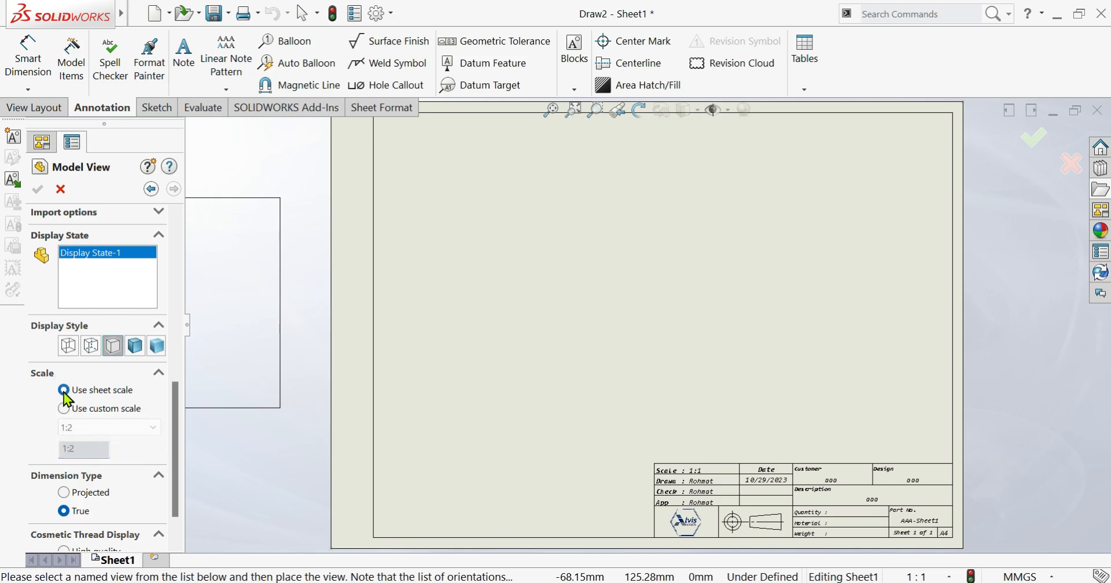
- Review the dimension type, cosmetic thread and orientation settings, and cancel the Model View command without placing a view
{"action": "scroll", "coordinate": [175, 437], "scroll_direction": "down", "scroll_amount": 2}
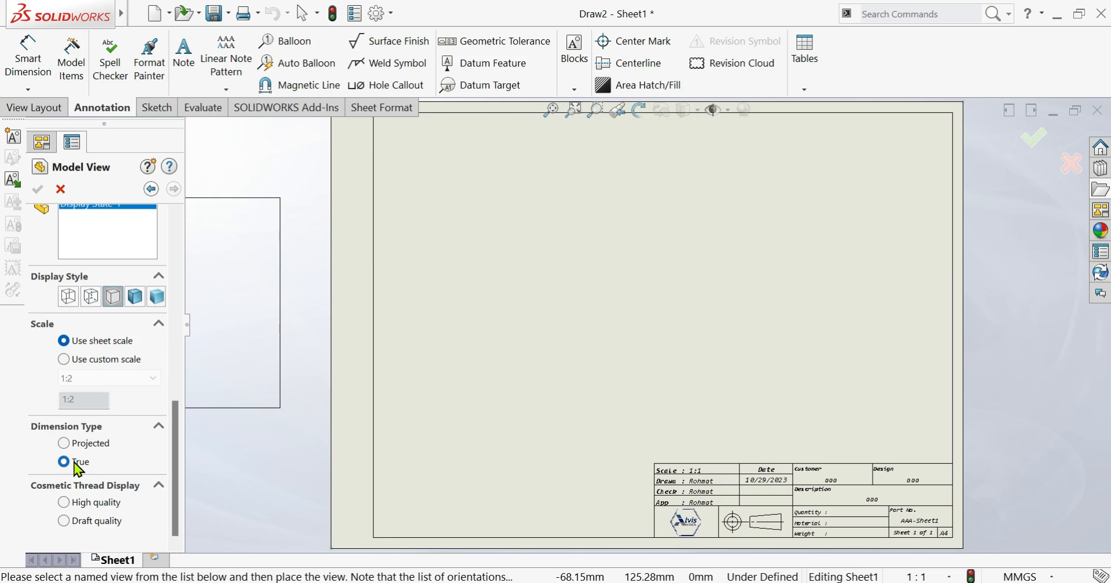
{"action": "left_click_drag", "start_coordinate": [179, 422], "coordinate": [168, 300]}
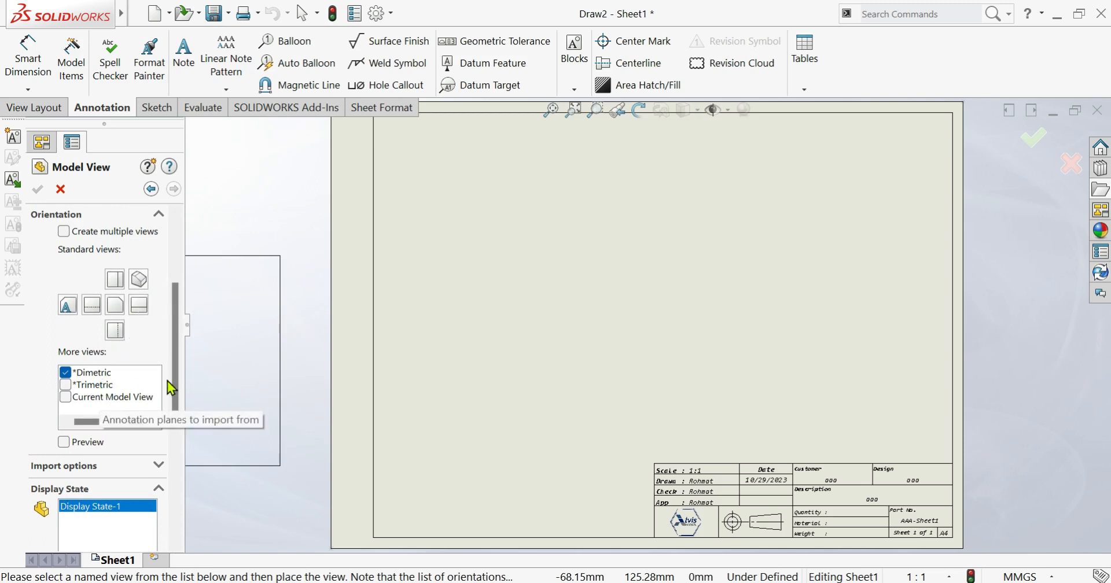
{"action": "left_click_drag", "start_coordinate": [173, 385], "coordinate": [175, 519]}
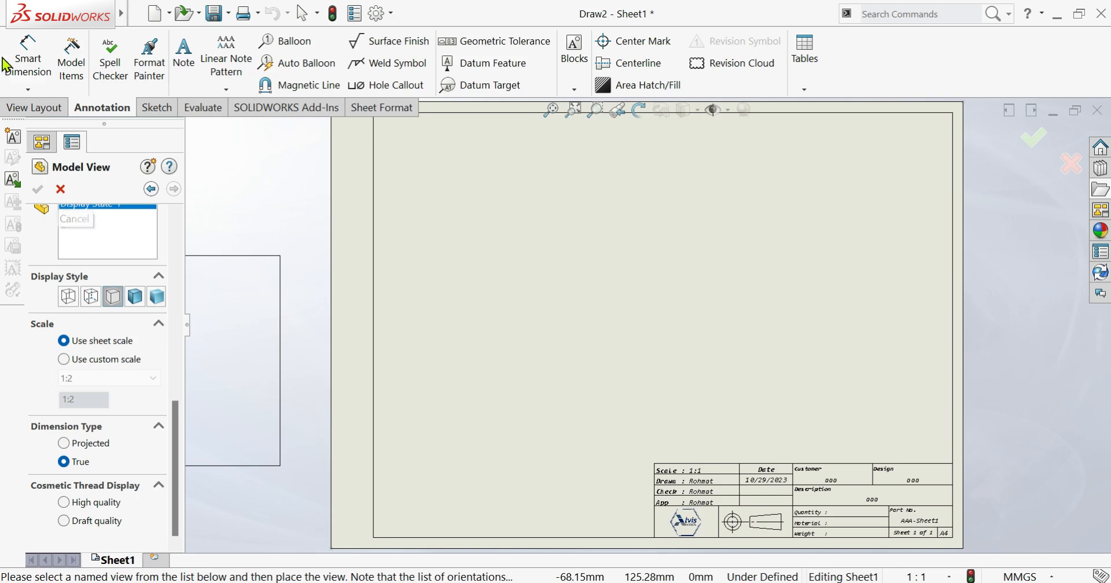
{"action": "left_click", "coordinate": [61, 190]}
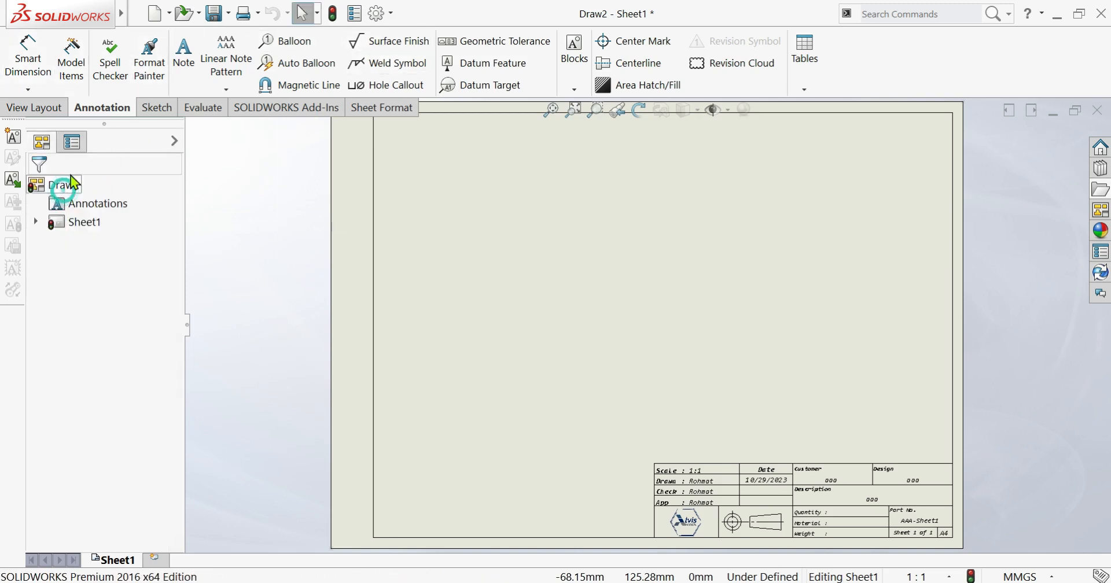
- Try to insert the Standard 3 View set of Assy - Latihan 1 onto the drawing sheet
{"action": "left_click", "coordinate": [30, 110]}
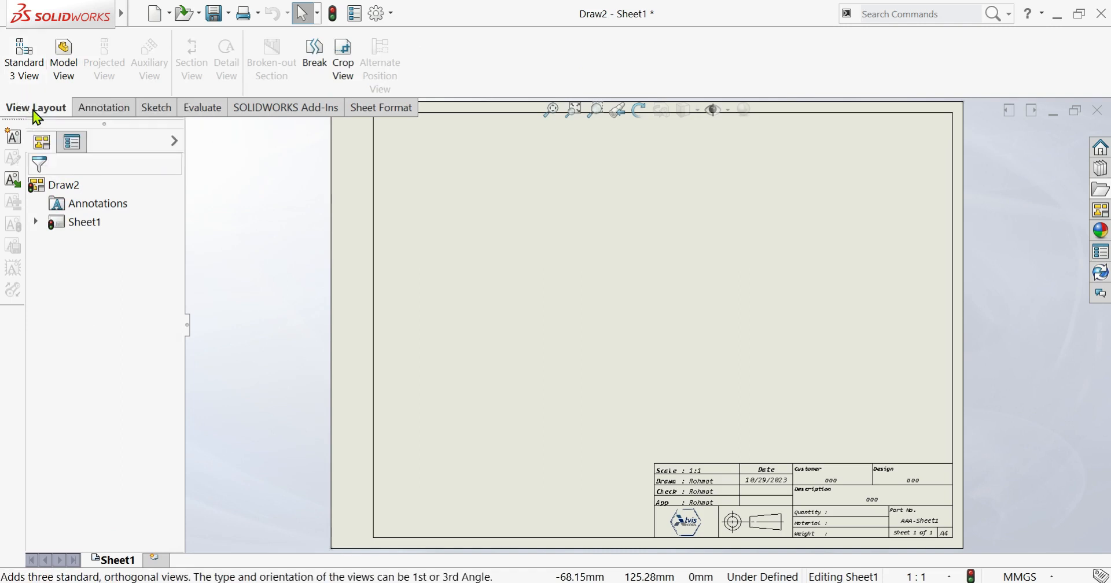
{"action": "left_click", "coordinate": [24, 81]}
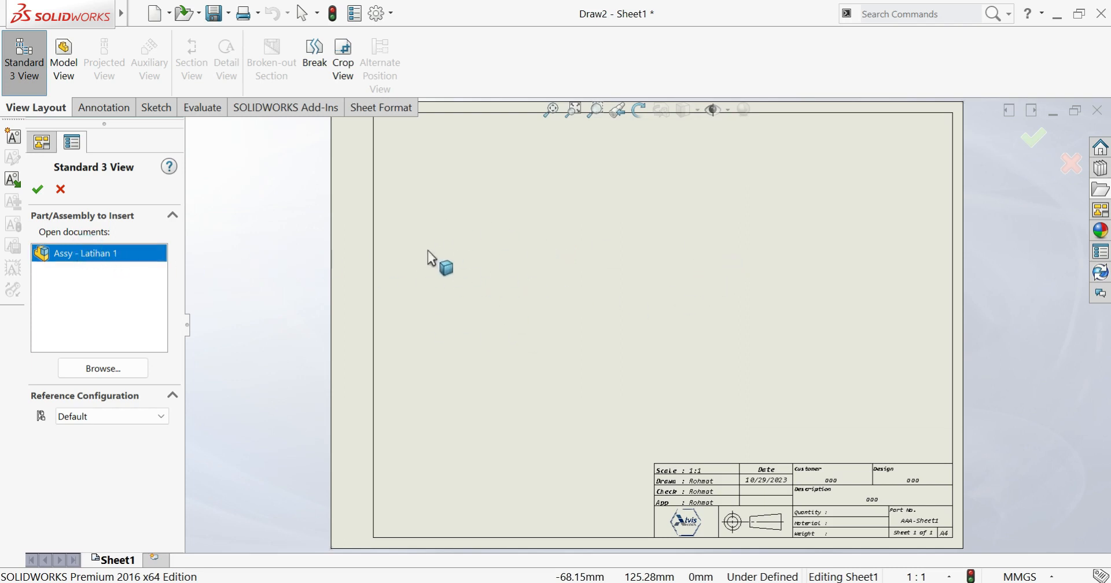
{"action": "left_click", "coordinate": [577, 263]}
{"action": "left_click", "coordinate": [663, 306]}
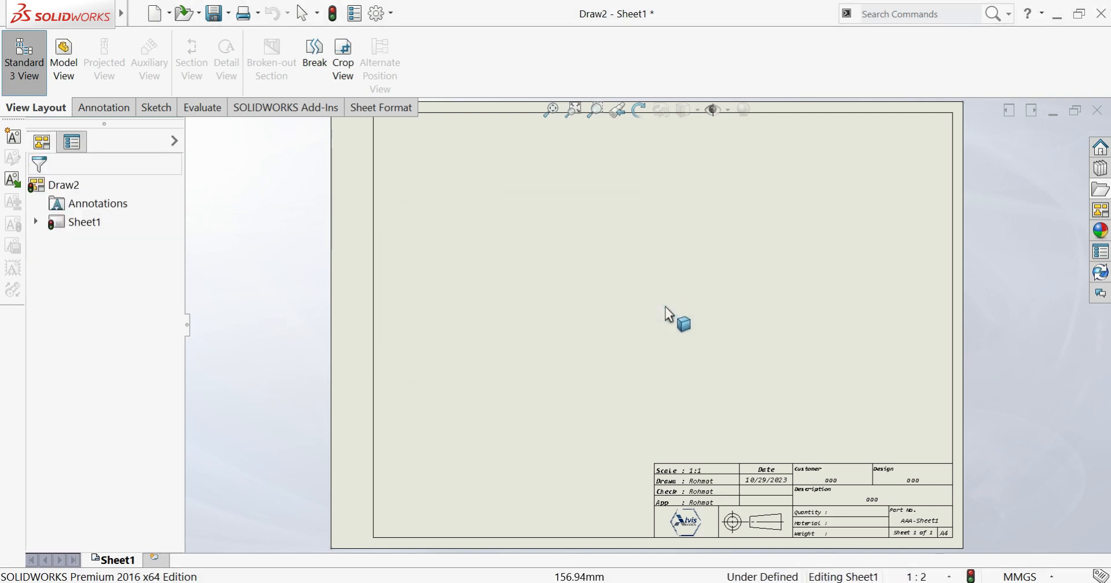
{"action": "left_click", "coordinate": [29, 87]}
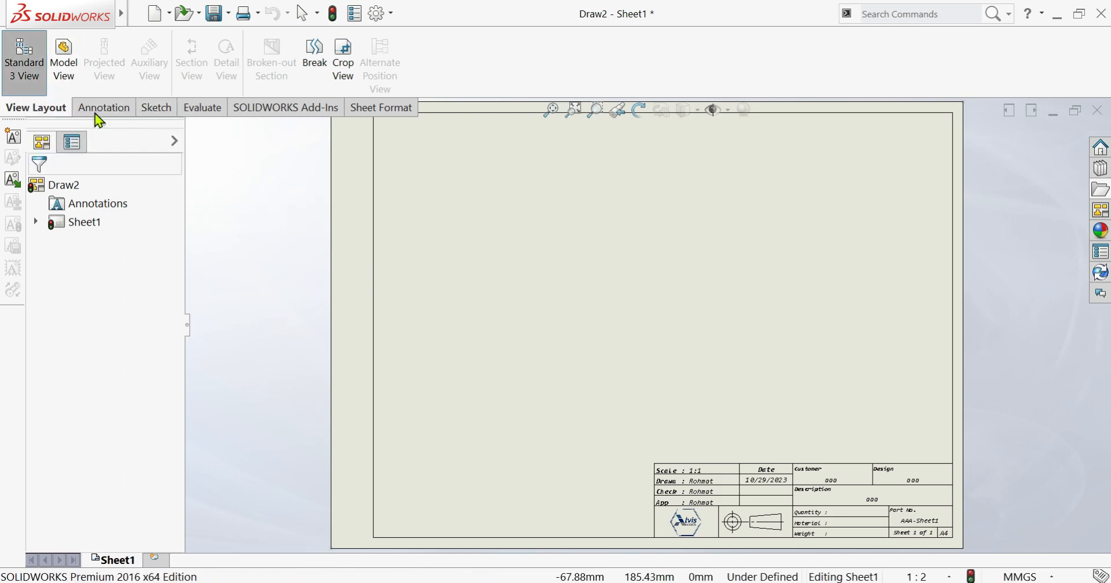
{"action": "left_click", "coordinate": [411, 247]}
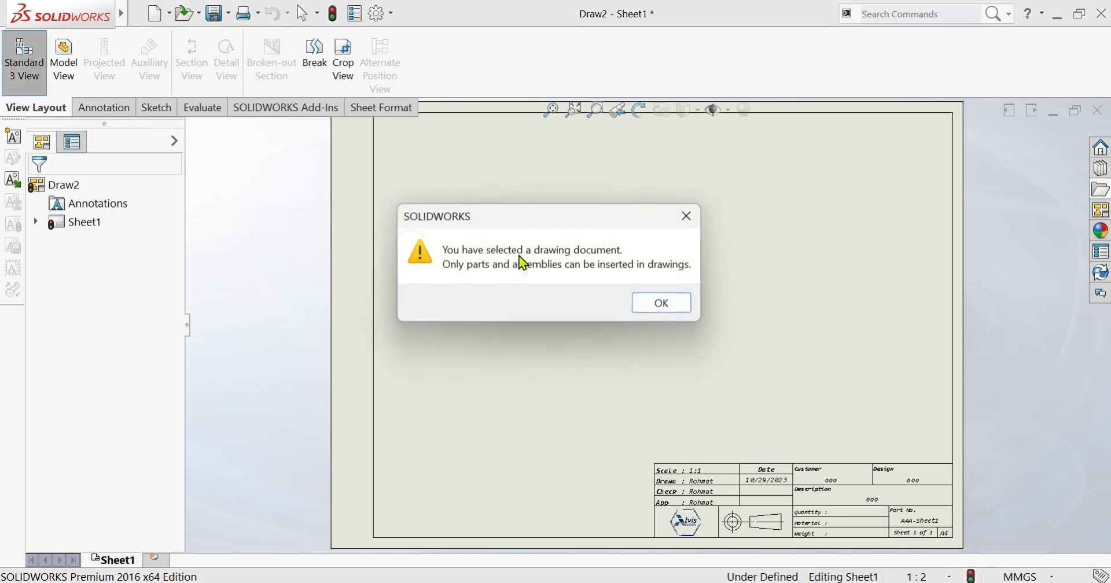
{"action": "left_click", "coordinate": [678, 310]}
{"action": "left_click", "coordinate": [34, 69]}
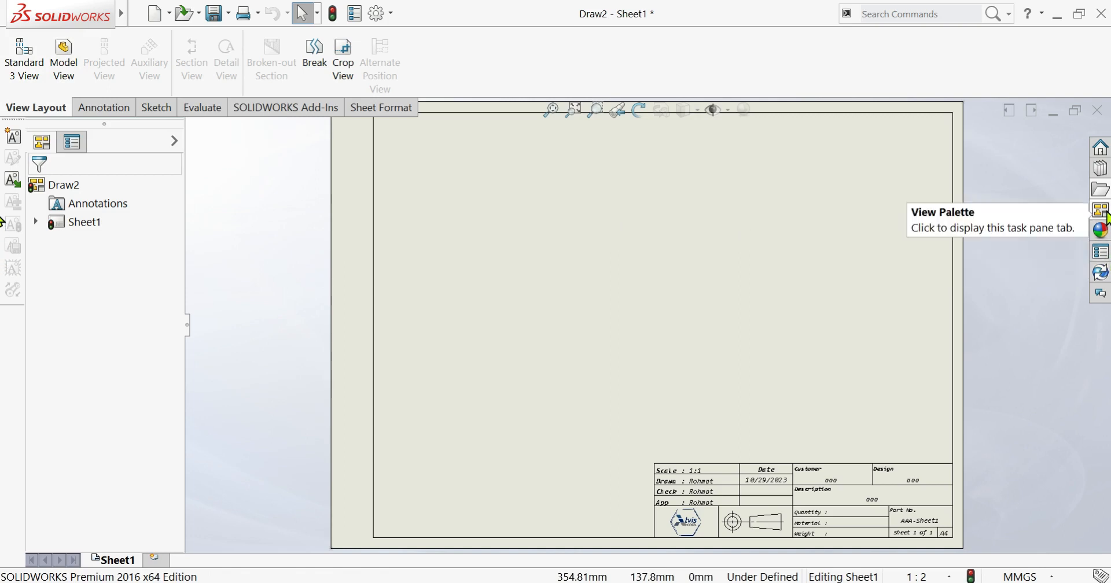
- Load the Assy - Latihan 1 assembly into the View Palette and browse its available views
{"action": "left_click", "coordinate": [1105, 213]}
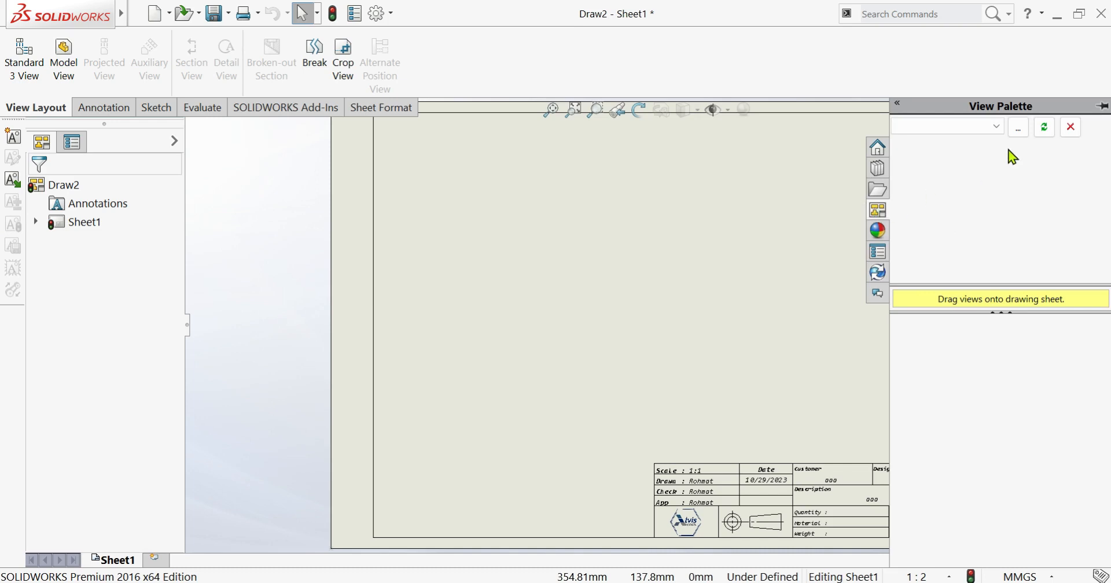
{"action": "left_click", "coordinate": [998, 127]}
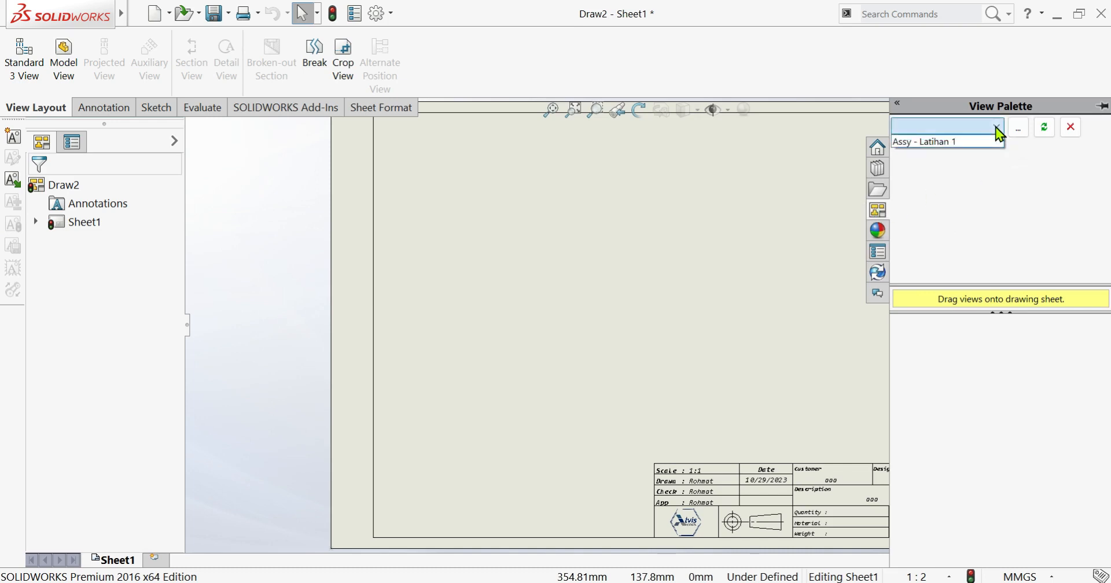
{"action": "left_click", "coordinate": [942, 152]}
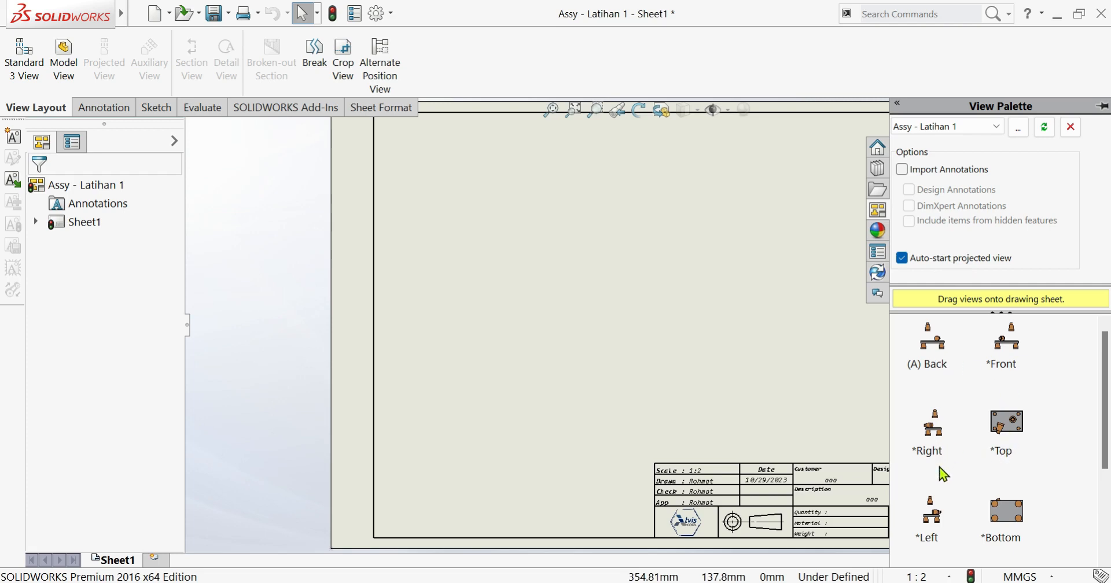
{"action": "scroll", "coordinate": [1014, 527], "scroll_direction": "down", "scroll_amount": 3}
{"action": "scroll", "coordinate": [1013, 526], "scroll_direction": "down", "scroll_amount": 1}
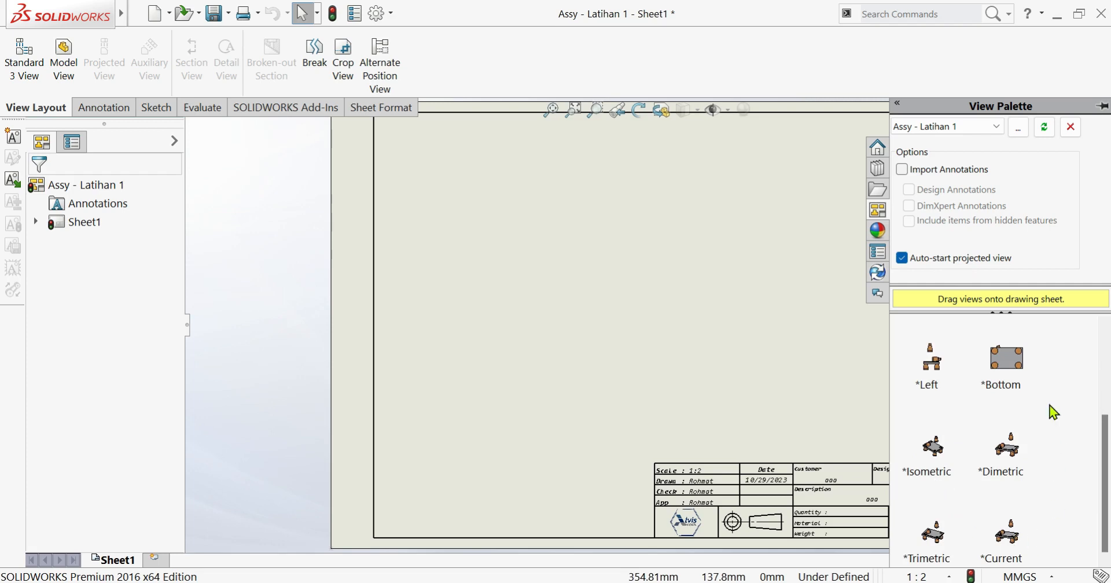
- Review the Assy - Latihan 1 views in the View Palette without placing any of them
{"action": "left_click", "coordinate": [608, 217]}
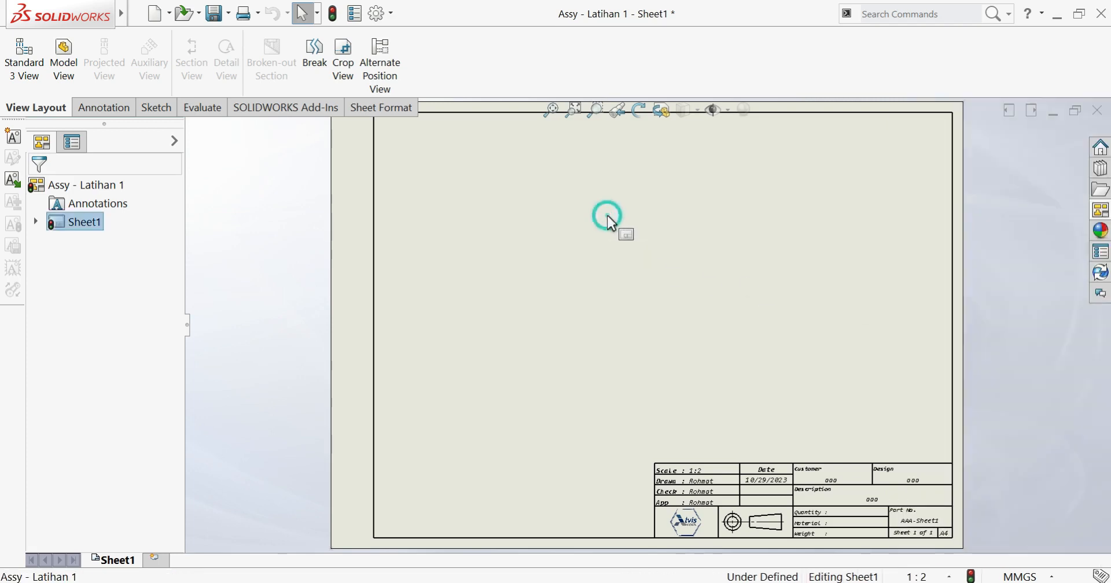
{"action": "left_click", "coordinate": [1099, 212]}
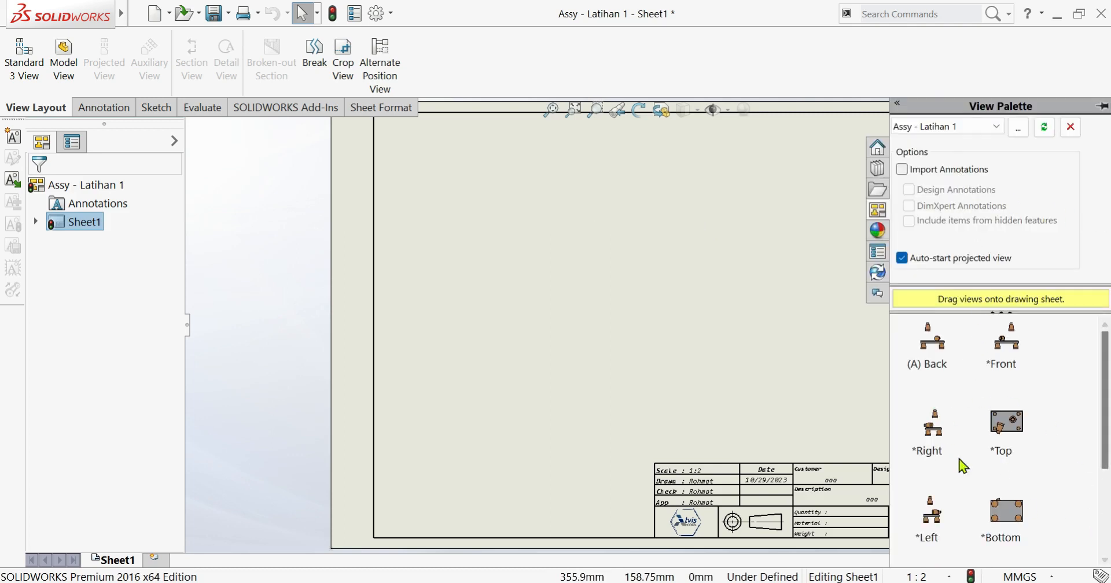
{"action": "left_click", "coordinate": [498, 202]}
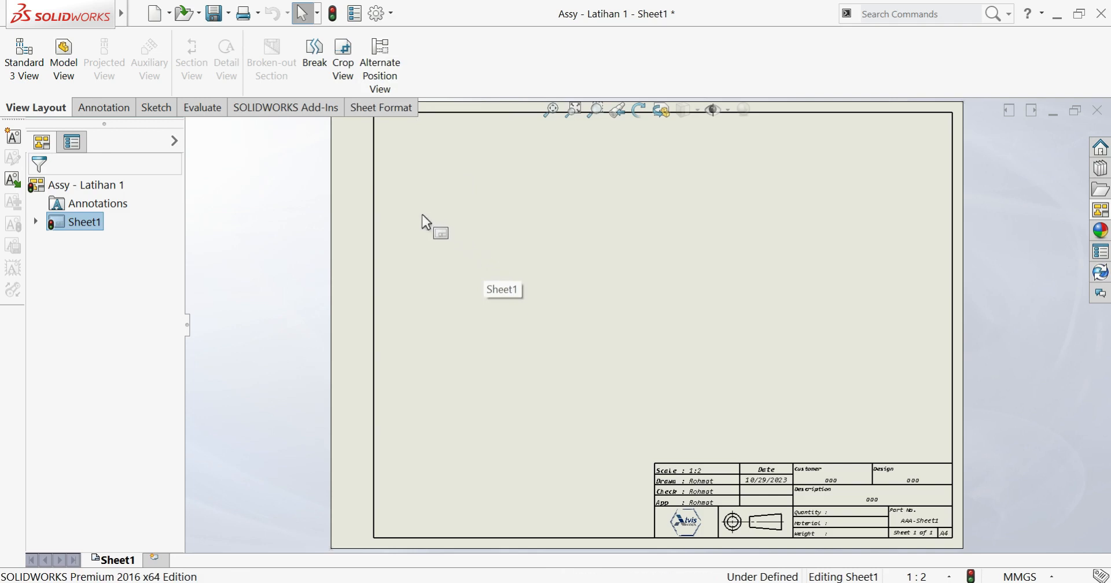
{"action": "left_click", "coordinate": [99, 108]}
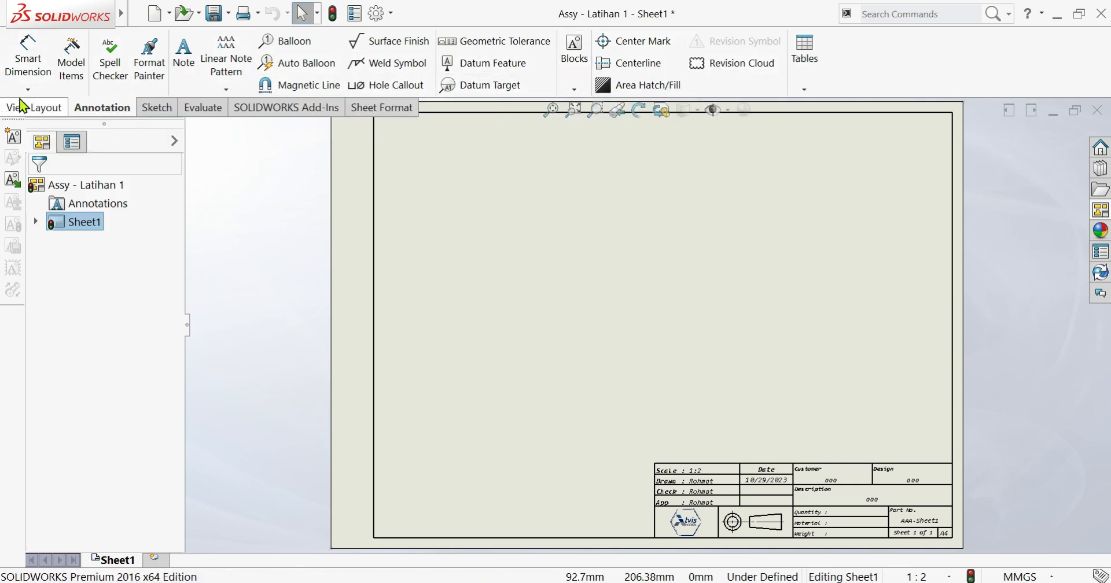
{"action": "left_click", "coordinate": [167, 107]}
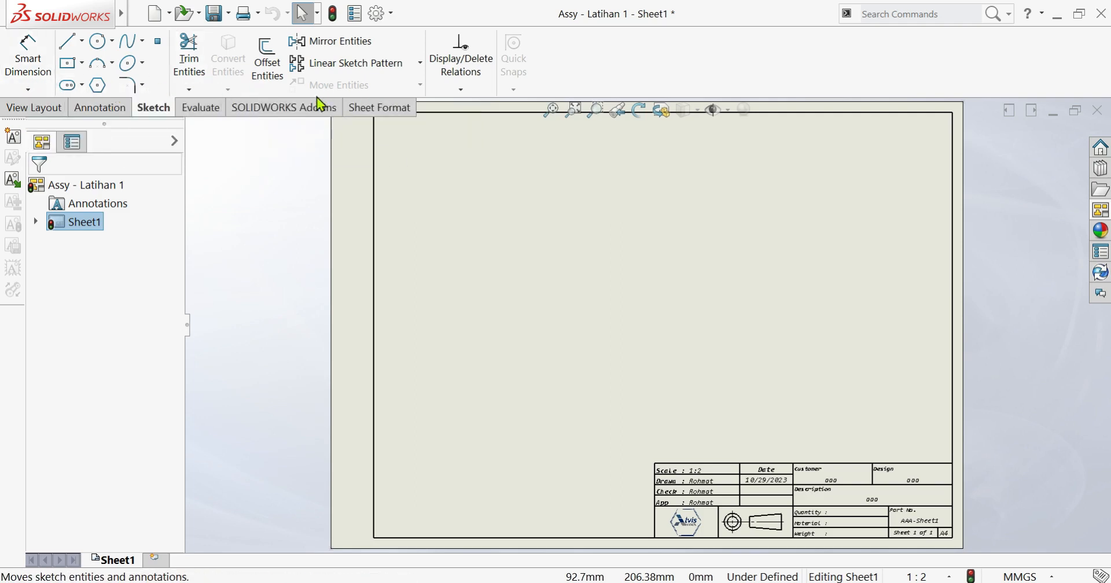
{"action": "left_click", "coordinate": [197, 113]}
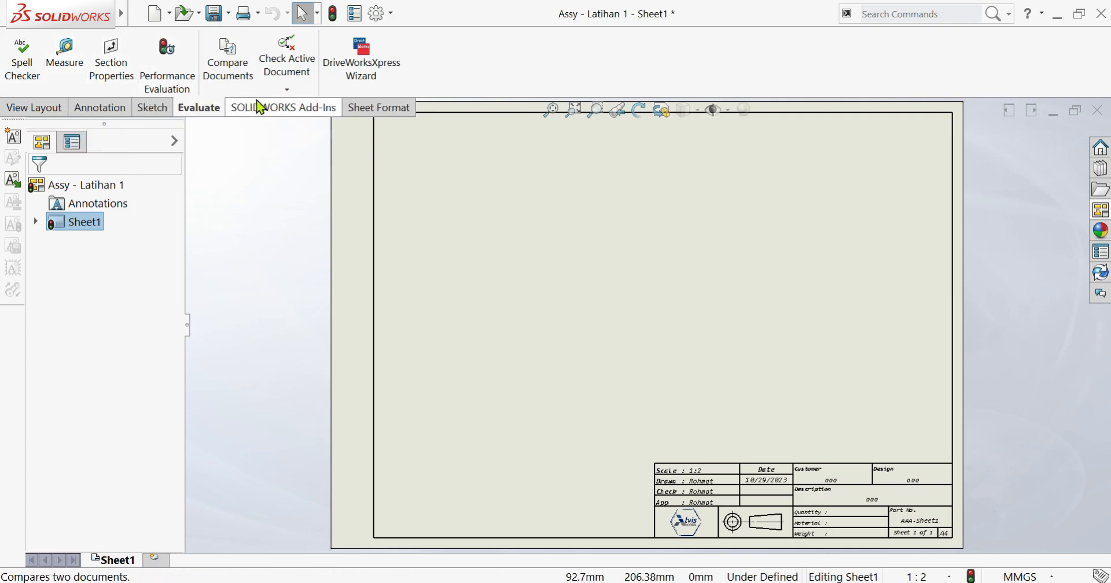
{"action": "left_click", "coordinate": [311, 113]}
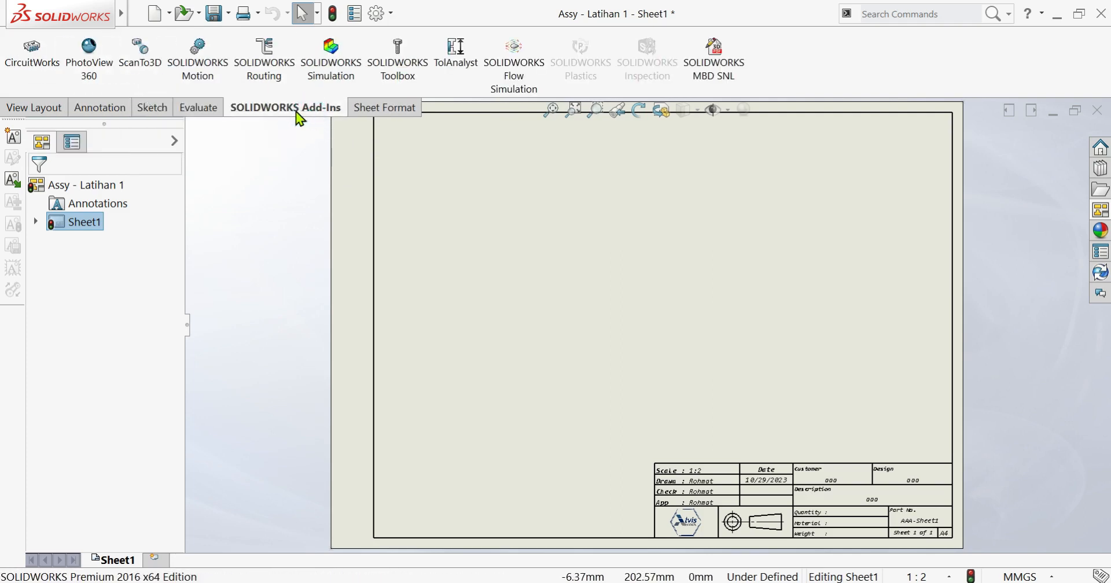
{"action": "left_click", "coordinate": [379, 107]}
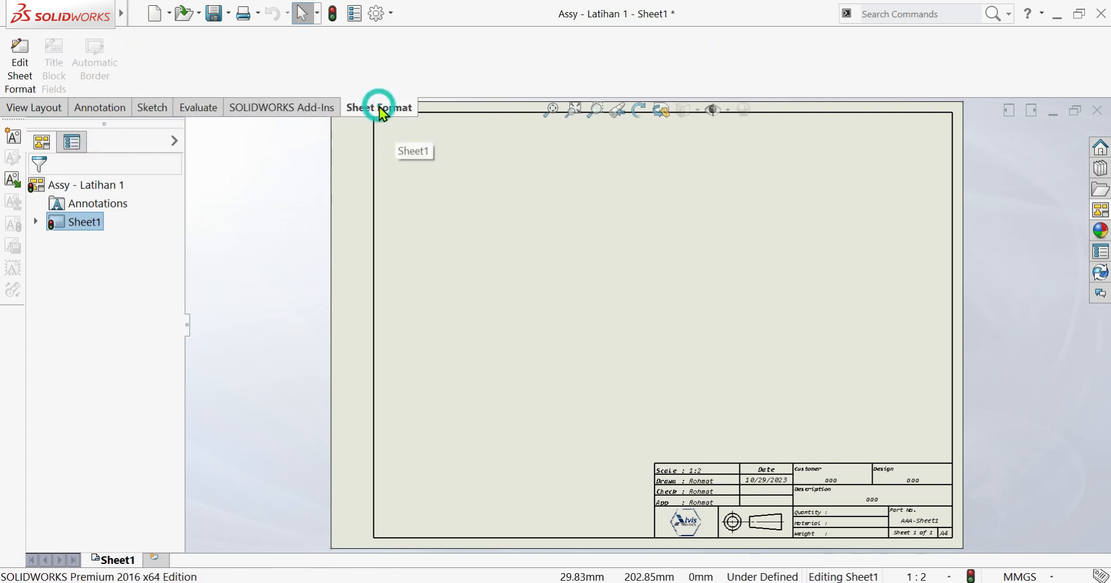
{"action": "left_click", "coordinate": [92, 110]}
{"action": "left_click", "coordinate": [51, 108]}
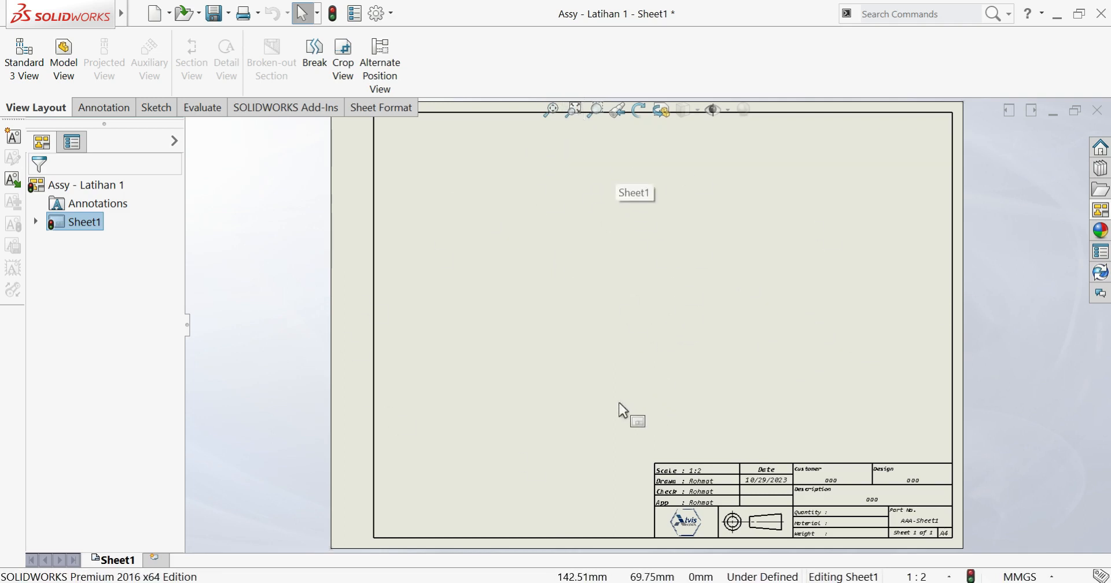
{"action": "scroll", "coordinate": [619, 404], "scroll_direction": "up", "scroll_amount": 6}
{"action": "middle_click_drag", "start_coordinate": [764, 433], "coordinate": [1054, 390]}
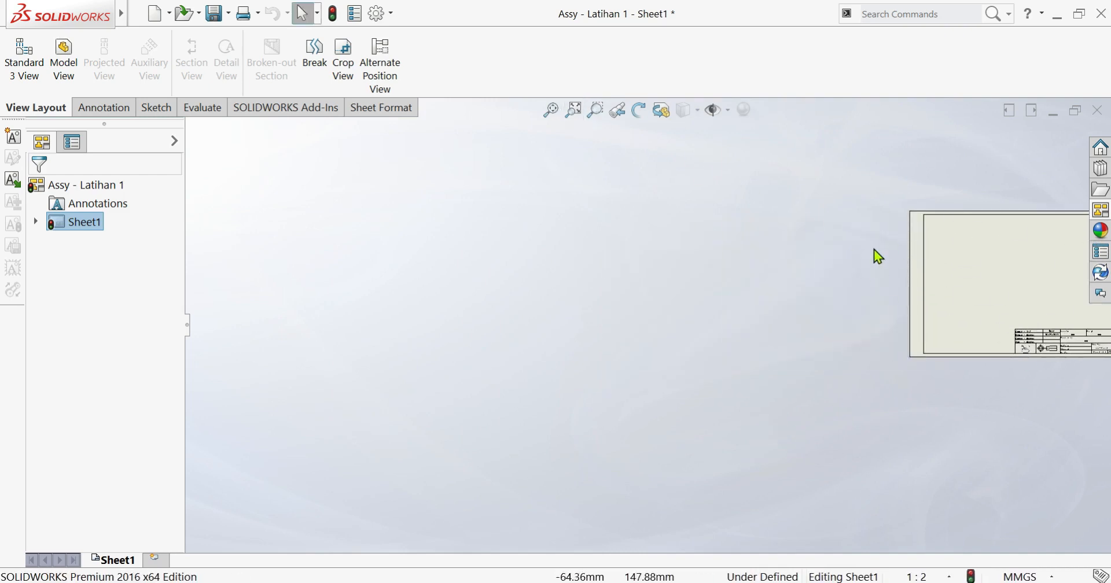
{"action": "left_click", "coordinate": [574, 110]}
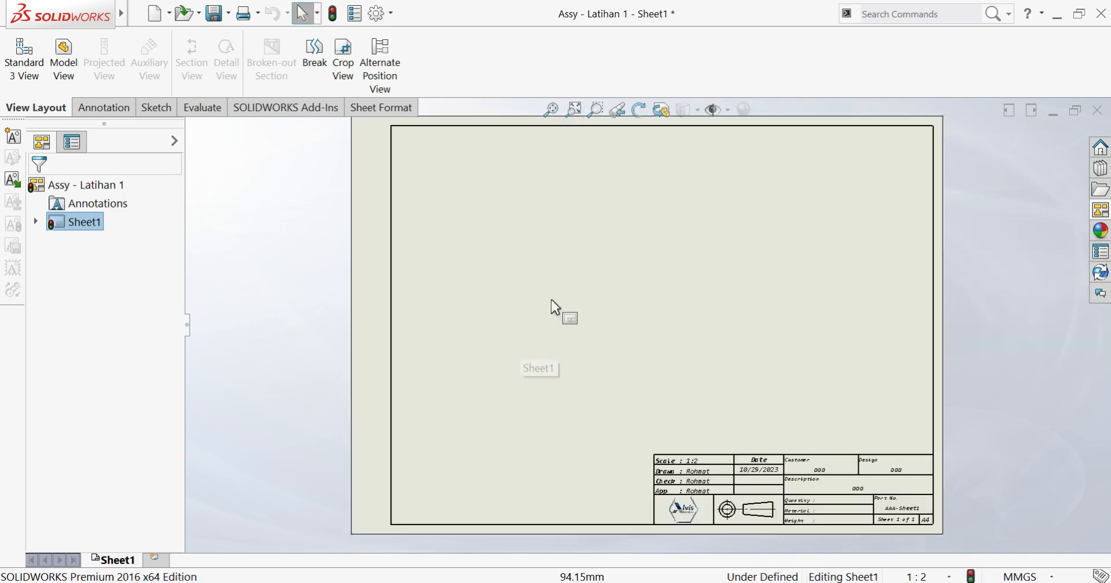
{"action": "left_click", "coordinate": [596, 109]}
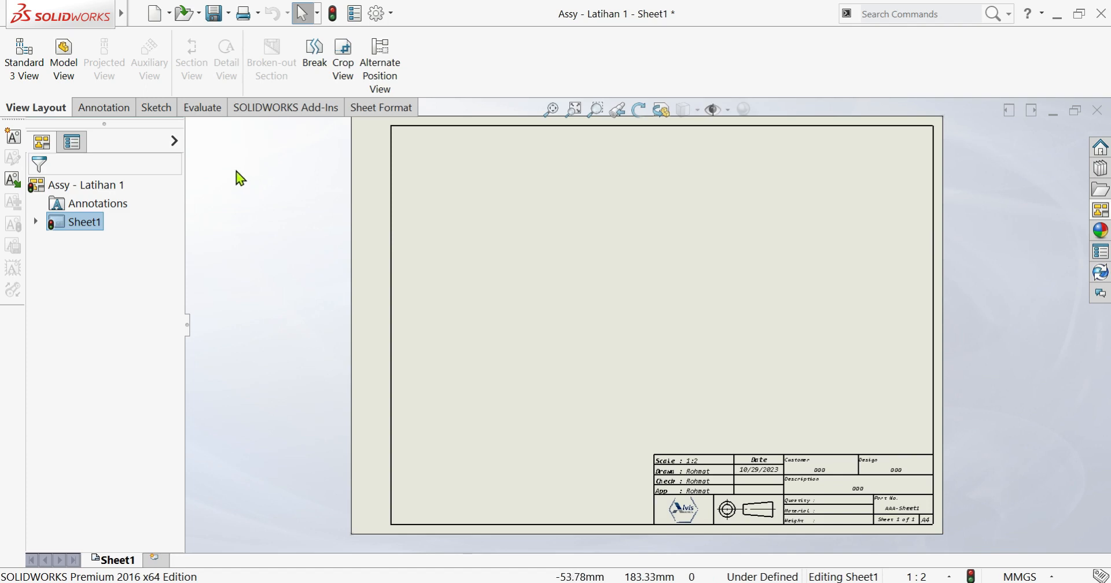
- Insert a Front model view of Assy - Latihan 1 in the upper-left area of the sheet
{"action": "left_click", "coordinate": [71, 69]}
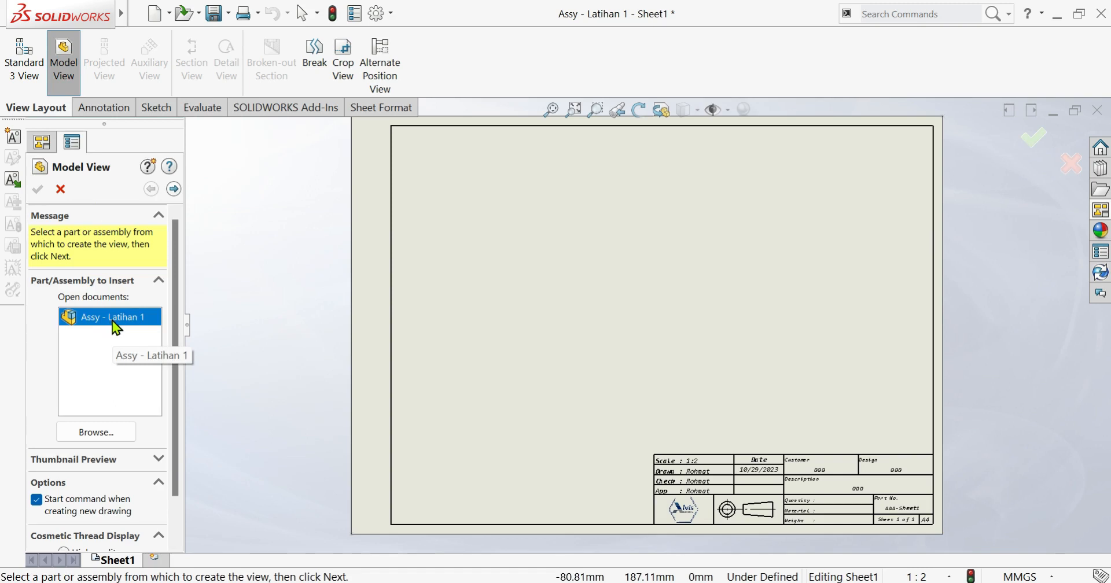
{"action": "left_click", "coordinate": [173, 190]}
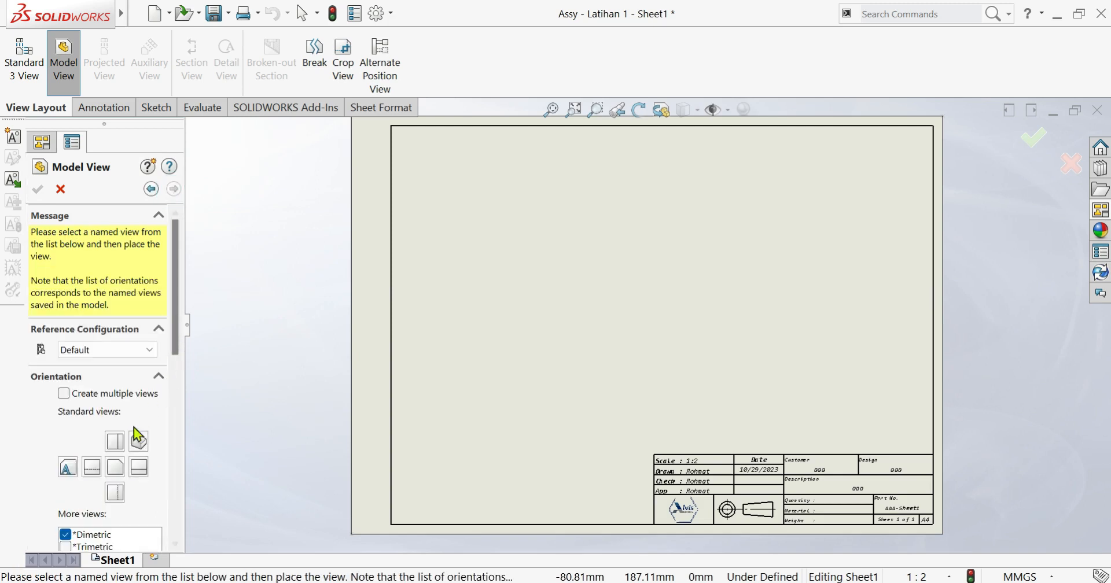
{"action": "left_click_drag", "start_coordinate": [170, 345], "coordinate": [174, 389]}
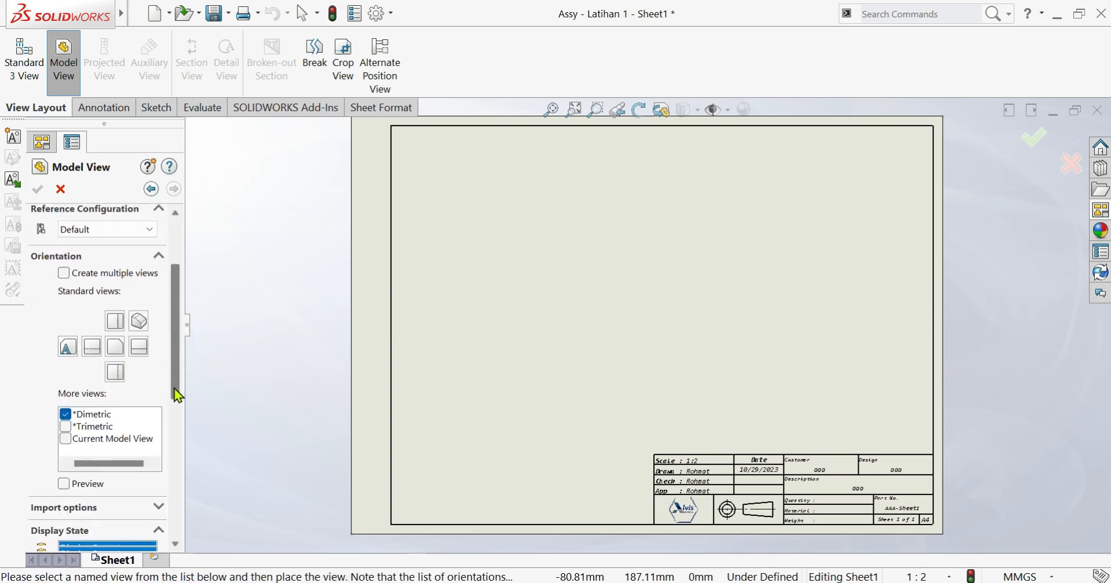
{"action": "left_click", "coordinate": [117, 330]}
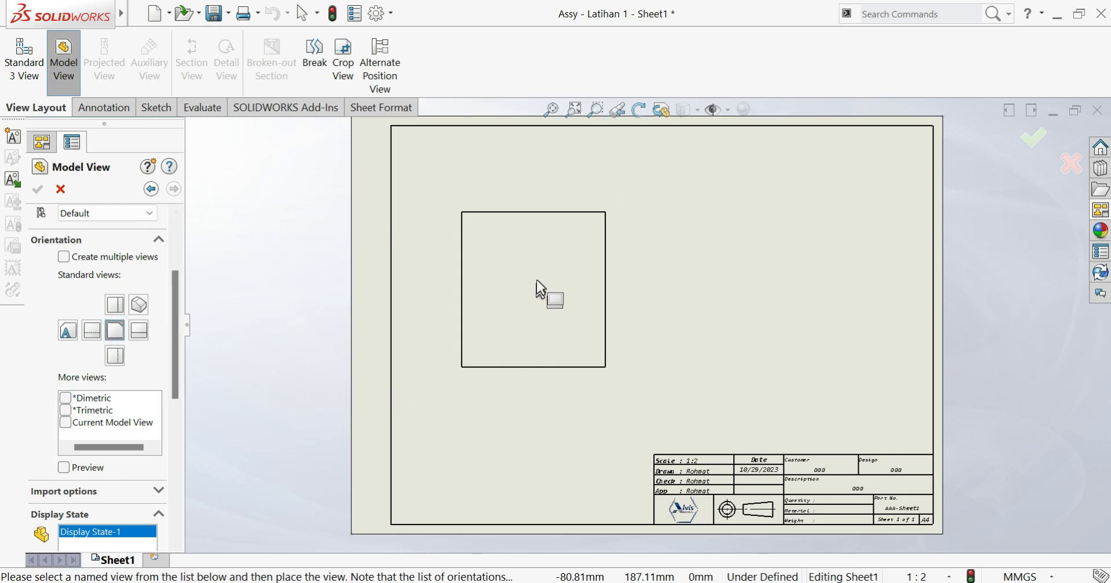
{"action": "left_click", "coordinate": [536, 278]}
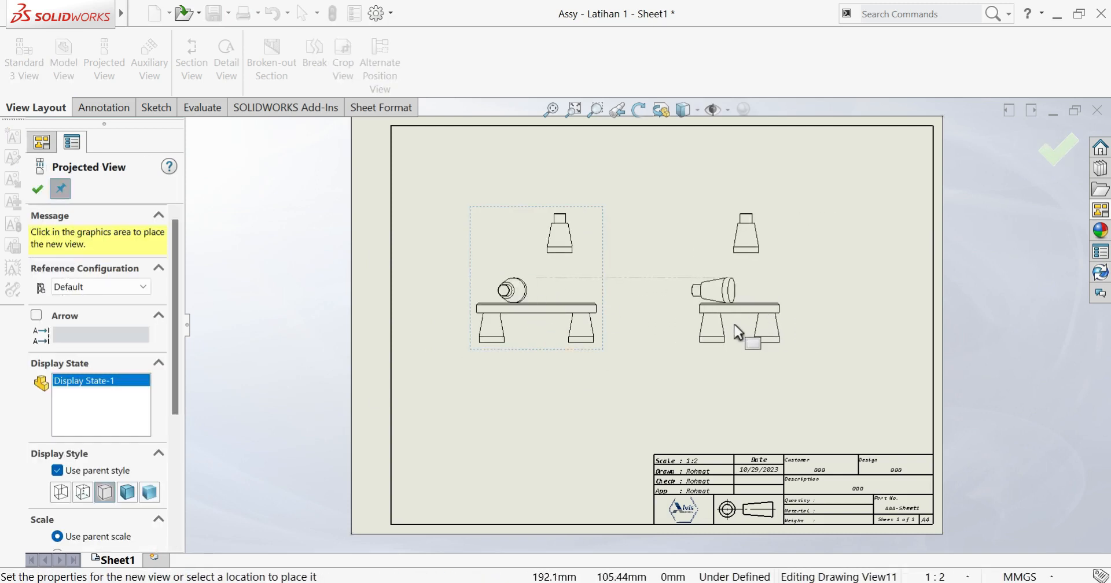
- Project the right-side, top and isometric views from the front view and finish the Projected View command
{"action": "left_click", "coordinate": [741, 333]}
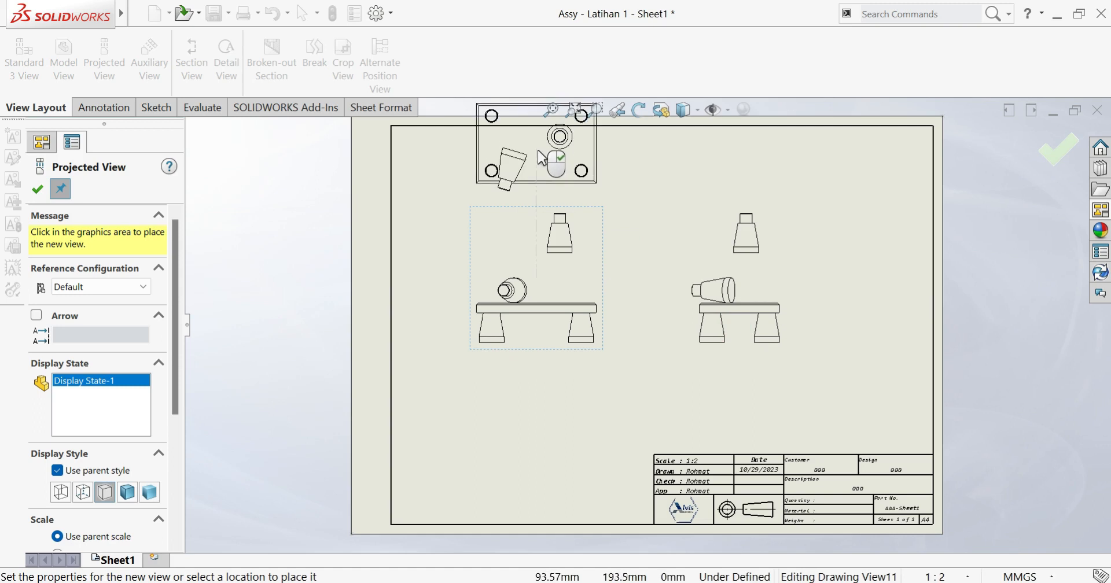
{"action": "scroll", "coordinate": [601, 237], "scroll_direction": "up", "scroll_amount": 1}
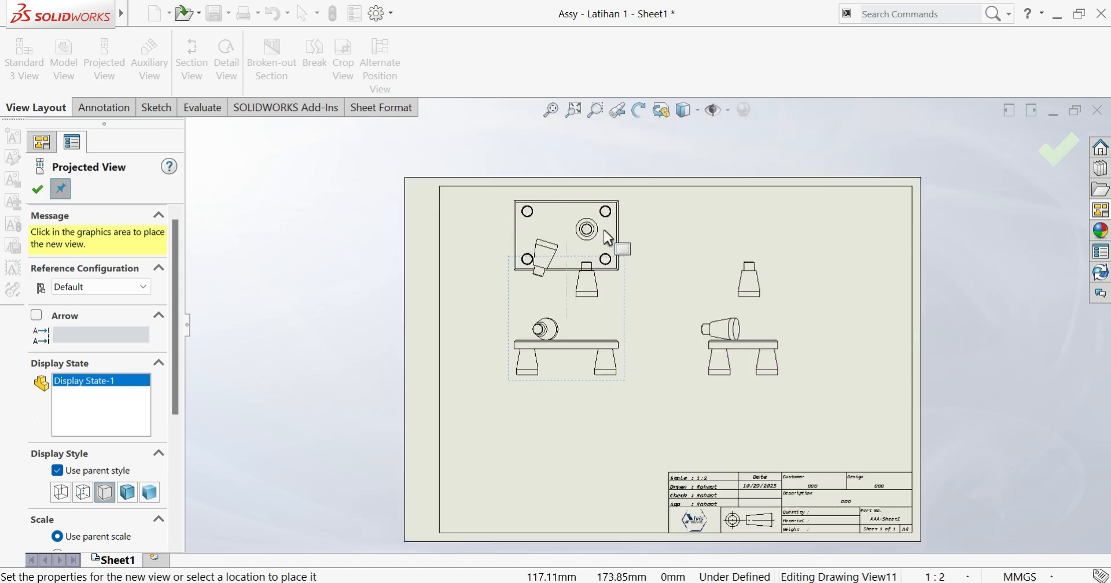
{"action": "left_click", "coordinate": [588, 174]}
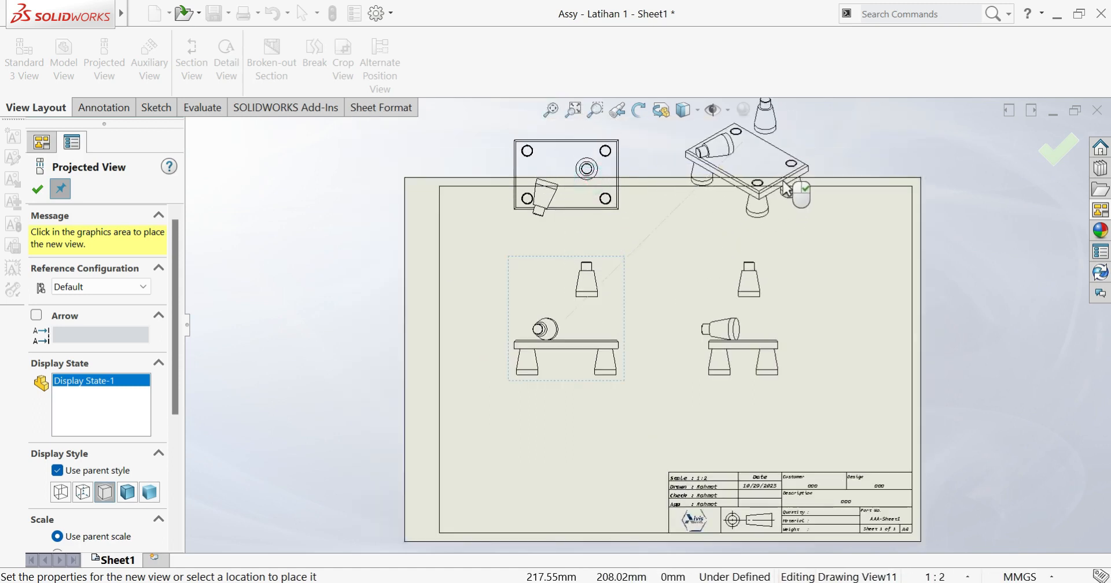
{"action": "left_click", "coordinate": [749, 210]}
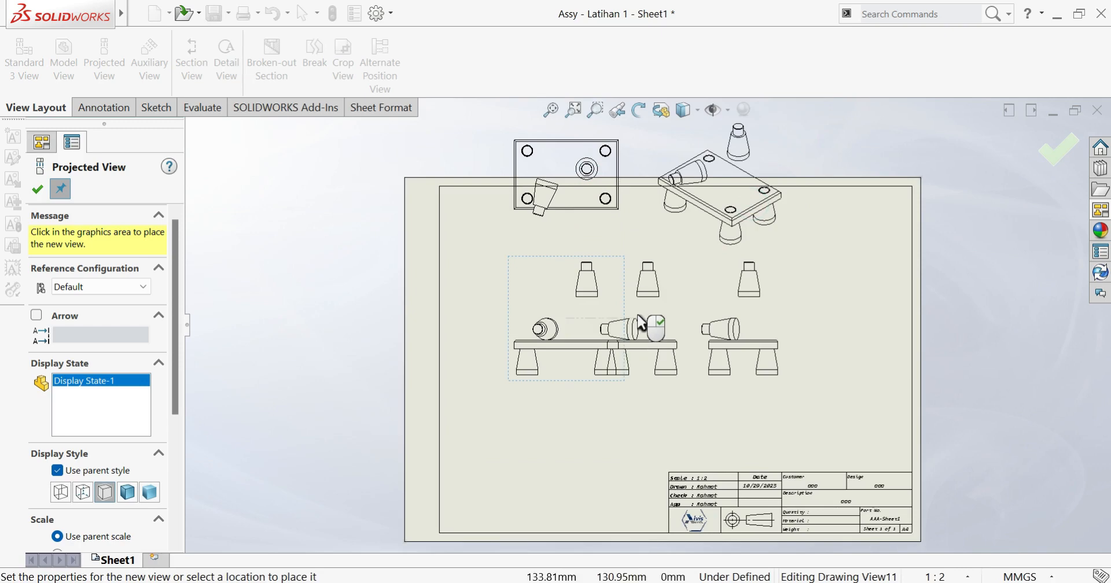
{"action": "right_click", "coordinate": [638, 316]}
{"action": "scroll", "coordinate": [844, 367], "scroll_direction": "up", "scroll_amount": 2}
{"action": "scroll", "coordinate": [754, 322], "scroll_direction": "down", "scroll_amount": 1}
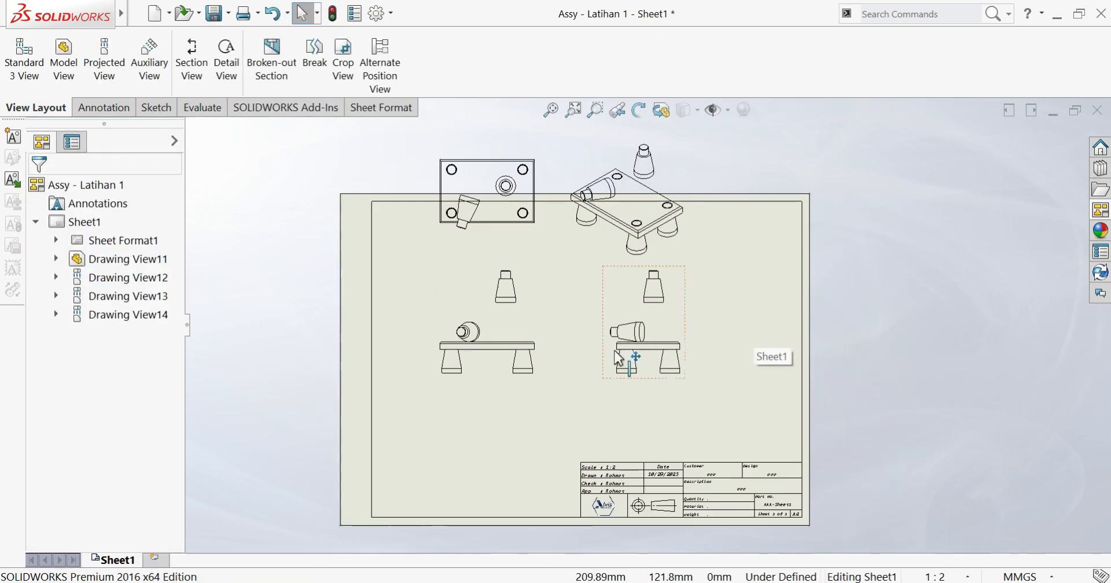
- Reposition the front, right-side and top views so that all three lie inside the sheet border
{"action": "mouse_move", "coordinate": [650, 380]}
{"action": "left_mouse_down"}
{"action": "mouse_move", "coordinate": [682, 409]}
{"action": "mouse_move", "coordinate": [755, 408]}
{"action": "left_mouse_up"}
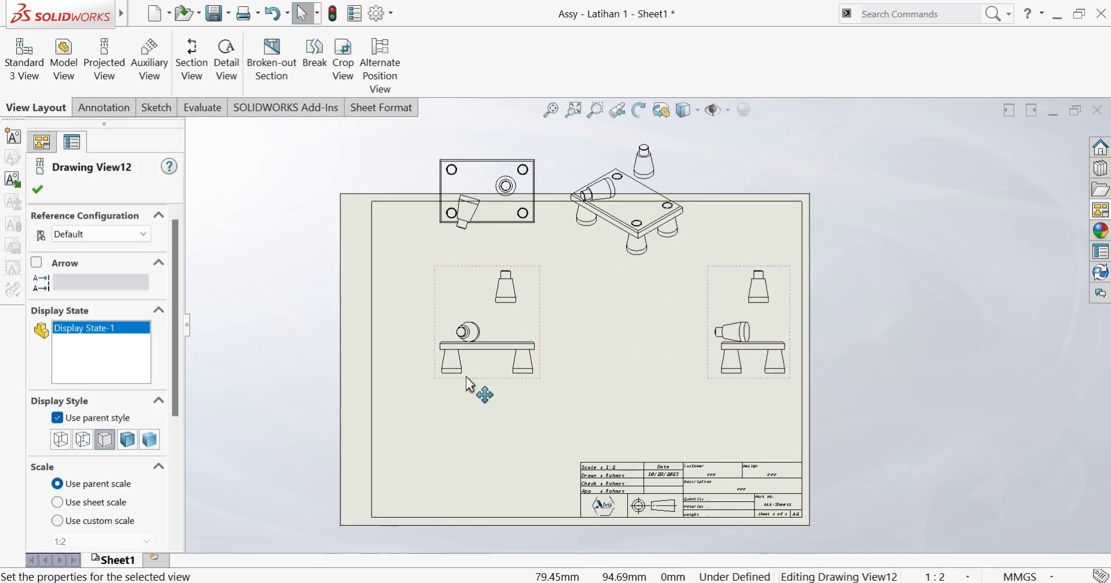
{"action": "left_click", "coordinate": [494, 381]}
{"action": "left_click", "coordinate": [493, 387]}
{"action": "mouse_move", "coordinate": [487, 377]}
{"action": "left_mouse_down"}
{"action": "mouse_move", "coordinate": [442, 515]}
{"action": "mouse_move", "coordinate": [454, 467]}
{"action": "mouse_move", "coordinate": [364, 454]}
{"action": "mouse_move", "coordinate": [484, 432]}
{"action": "left_mouse_up"}
{"action": "mouse_move", "coordinate": [754, 435]}
{"action": "left_mouse_down"}
{"action": "mouse_move", "coordinate": [597, 435]}
{"action": "mouse_move", "coordinate": [648, 442]}
{"action": "left_mouse_up"}
{"action": "mouse_move", "coordinate": [501, 237]}
{"action": "left_mouse_down"}
{"action": "mouse_move", "coordinate": [508, 250]}
{"action": "mouse_move", "coordinate": [495, 327]}
{"action": "mouse_move", "coordinate": [495, 295]}
{"action": "mouse_move", "coordinate": [496, 306]}
{"action": "left_mouse_up"}
- Move the isometric view inside the sheet border, into its upper-right corner
{"action": "left_click", "coordinate": [643, 265]}
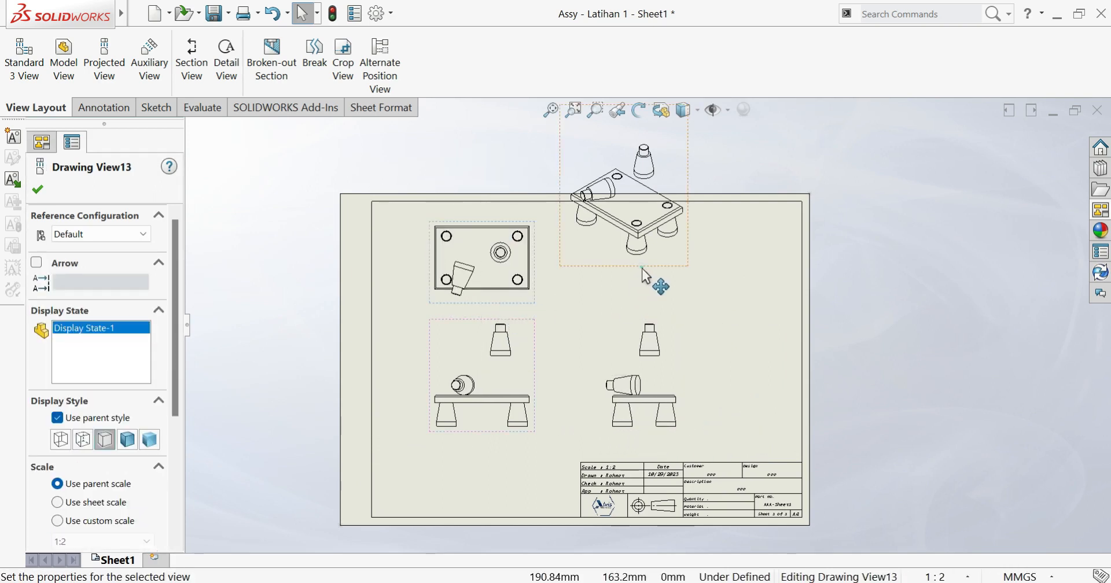
{"action": "mouse_move", "coordinate": [646, 276]}
{"action": "left_mouse_down"}
{"action": "mouse_move", "coordinate": [636, 363]}
{"action": "mouse_move", "coordinate": [749, 345]}
{"action": "left_mouse_up"}
{"action": "left_click", "coordinate": [844, 380]}
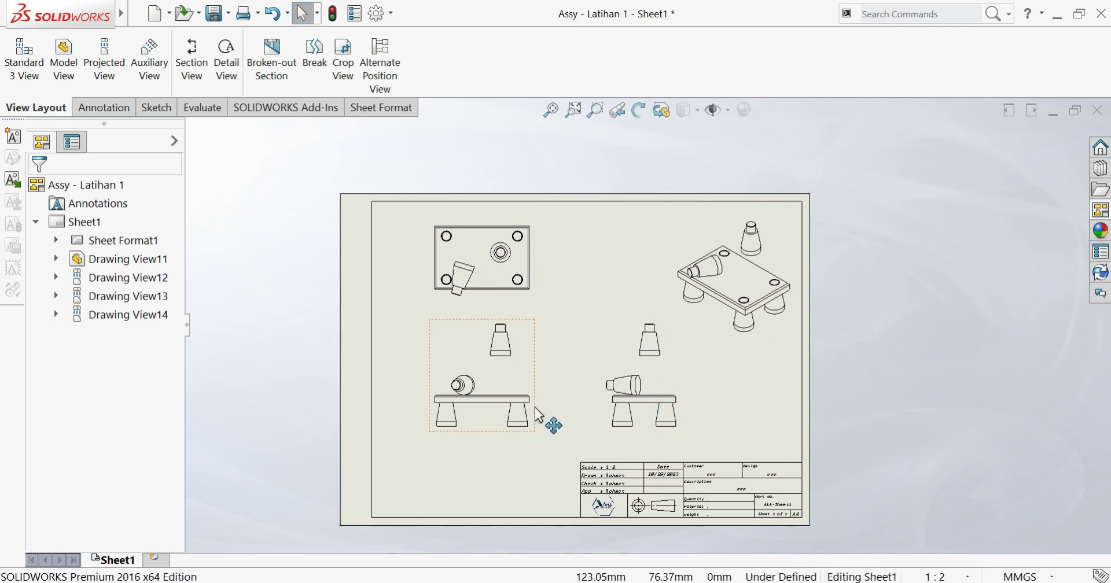
- Shift the front view toward the sheet's lower-left corner and bring the right-side and top views closer to it
{"action": "left_click_drag", "start_coordinate": [503, 438], "coordinate": [473, 450]}
{"action": "left_click", "coordinate": [885, 412]}
{"action": "scroll", "coordinate": [476, 310], "scroll_direction": "down", "scroll_amount": 2}
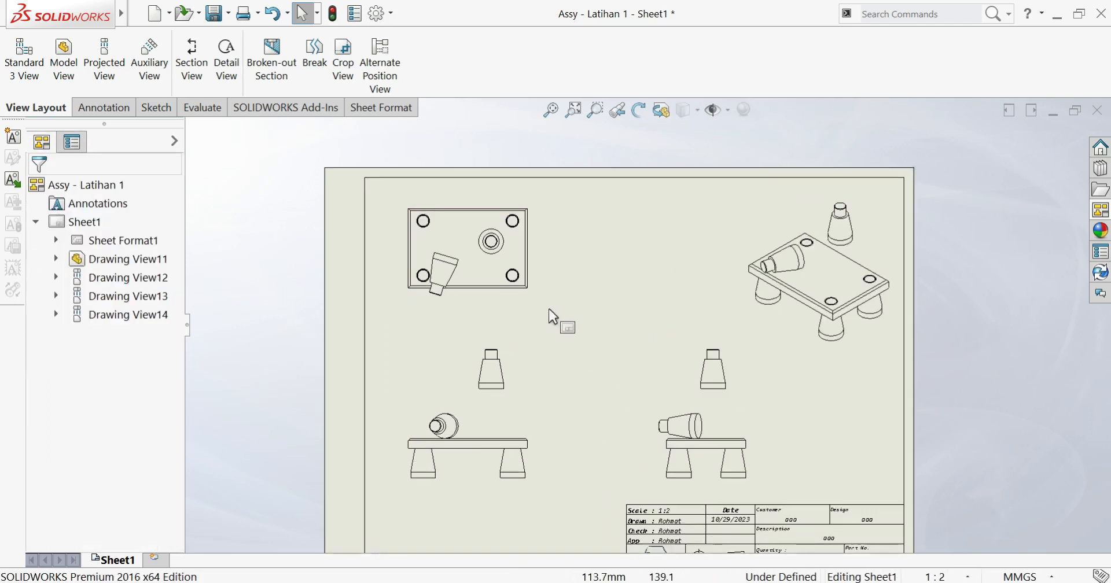
{"action": "mouse_move", "coordinate": [759, 467]}
{"action": "left_mouse_down"}
{"action": "mouse_move", "coordinate": [679, 454]}
{"action": "mouse_move", "coordinate": [697, 457]}
{"action": "left_mouse_up"}
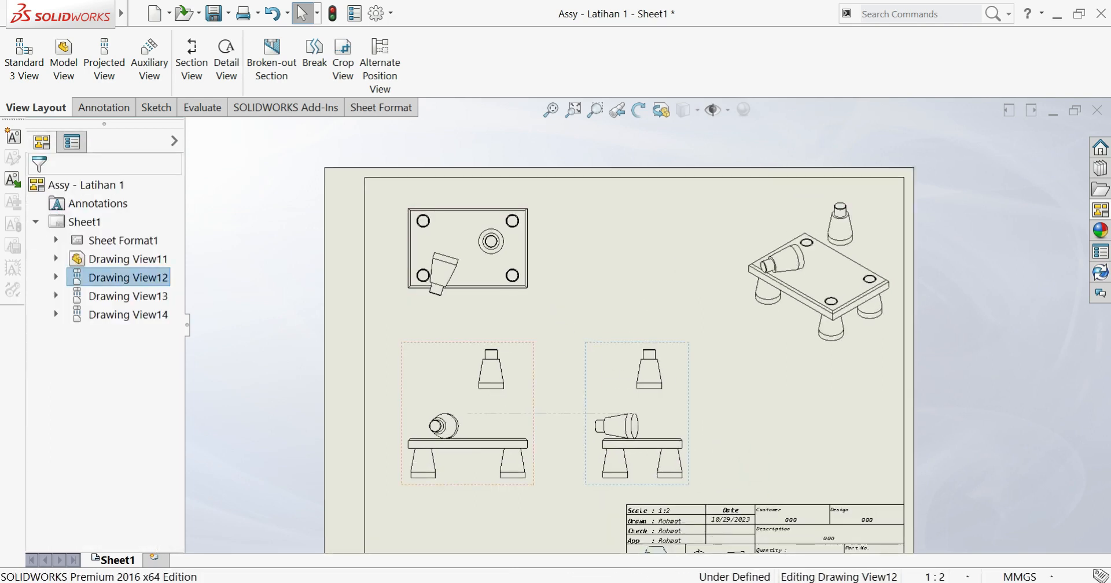
{"action": "left_click_drag", "start_coordinate": [513, 313], "coordinate": [514, 324]}
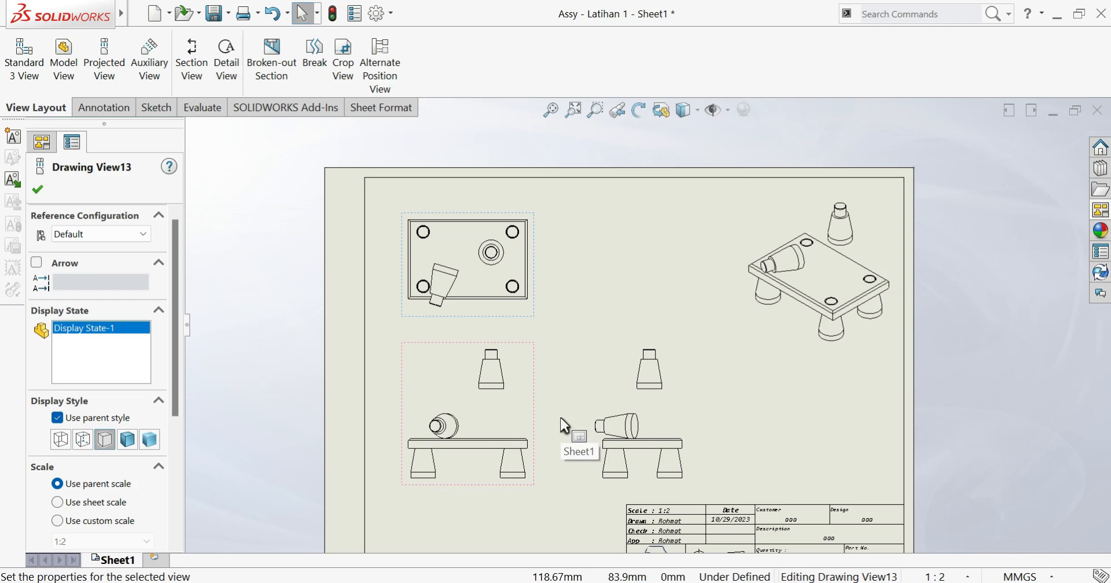
- Delete the projected right-side and top views, and move the remaining front view slightly lower on the sheet
{"action": "scroll", "coordinate": [761, 452], "scroll_direction": "up", "scroll_amount": 2}
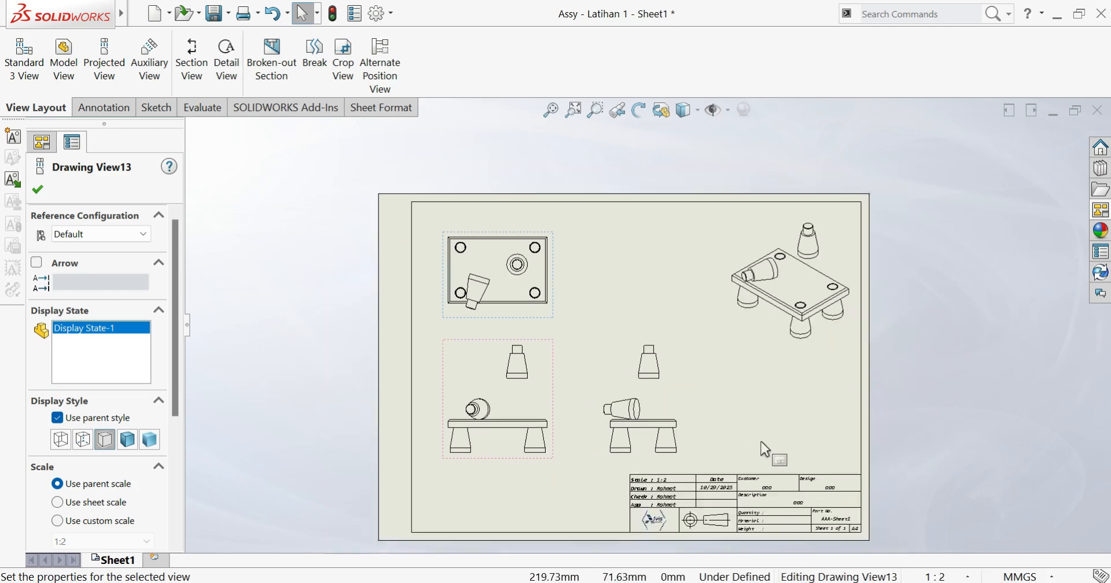
{"action": "scroll", "coordinate": [695, 322], "scroll_direction": "down", "scroll_amount": 4}
{"action": "scroll", "coordinate": [619, 390], "scroll_direction": "up", "scroll_amount": 2}
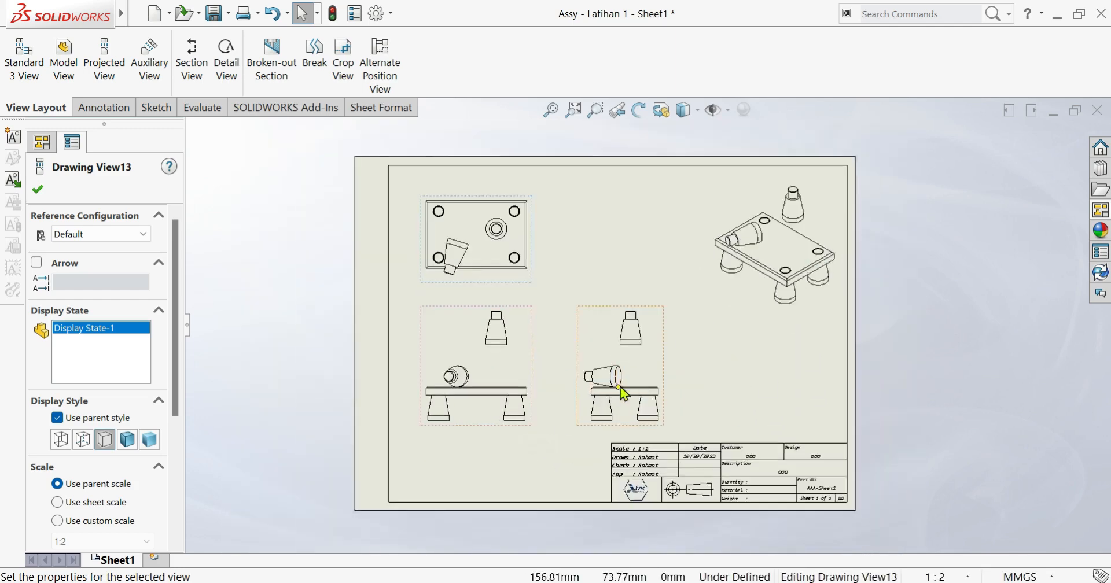
{"action": "scroll", "coordinate": [637, 315], "scroll_direction": "down", "scroll_amount": 2}
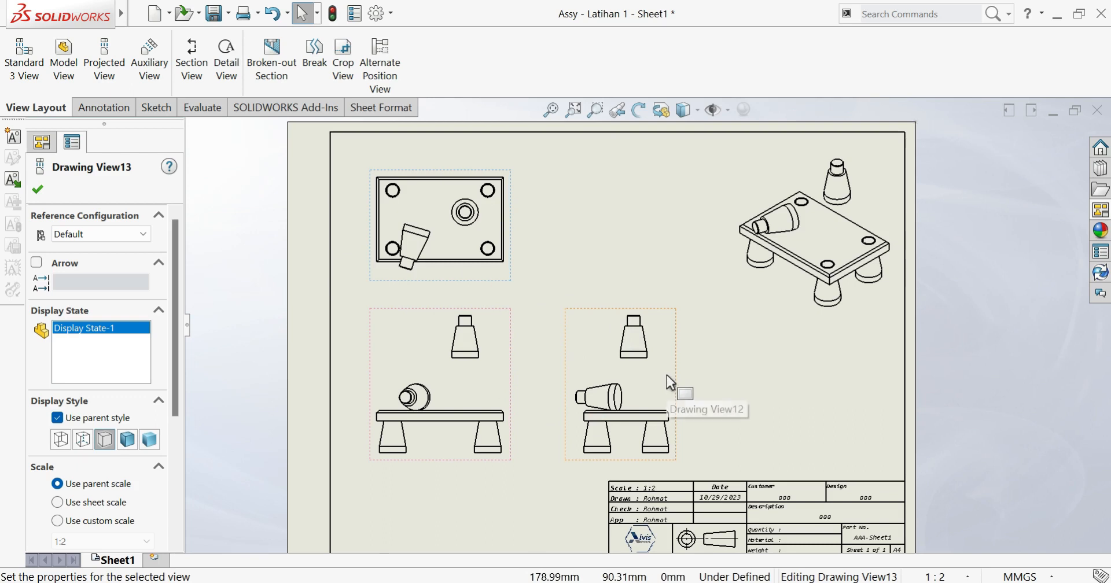
{"action": "left_click", "coordinate": [595, 340]}
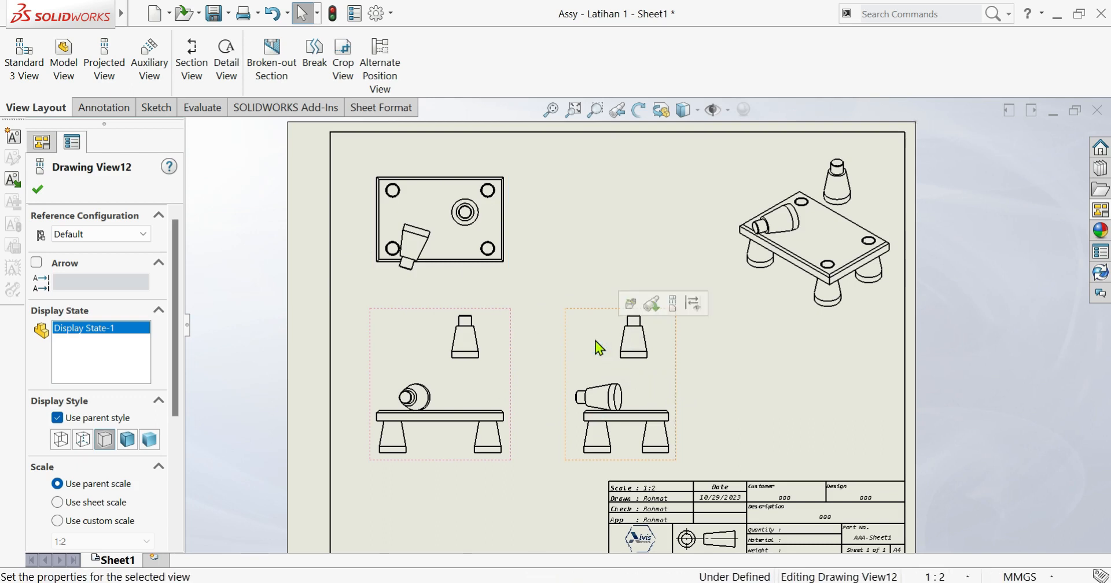
{"action": "key", "text": "Delete"}
{"action": "left_click", "coordinate": [469, 257]}
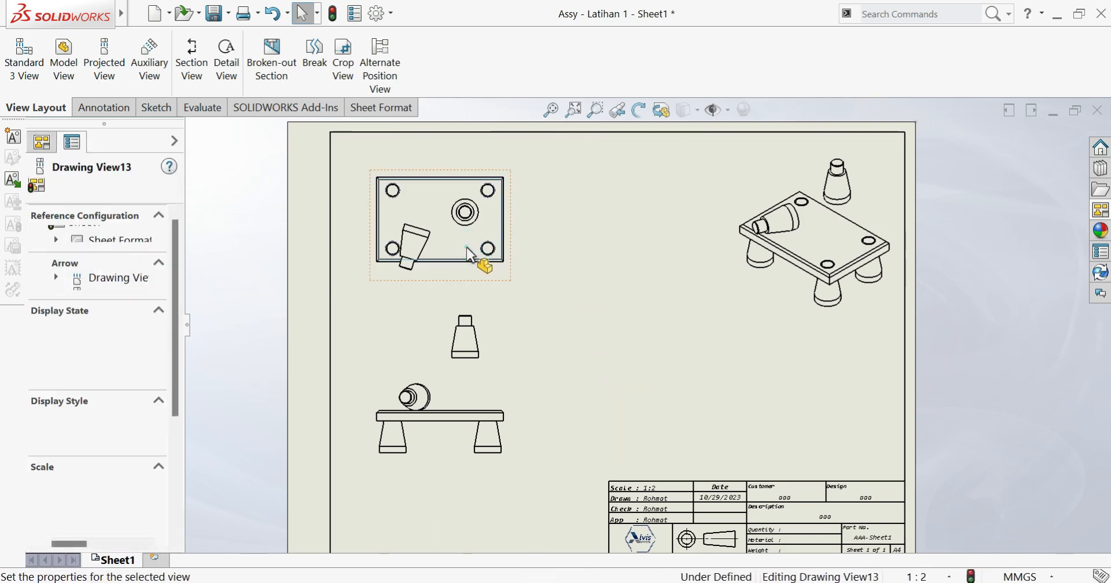
{"action": "key", "text": "Delete"}
{"action": "key", "text": "f"}
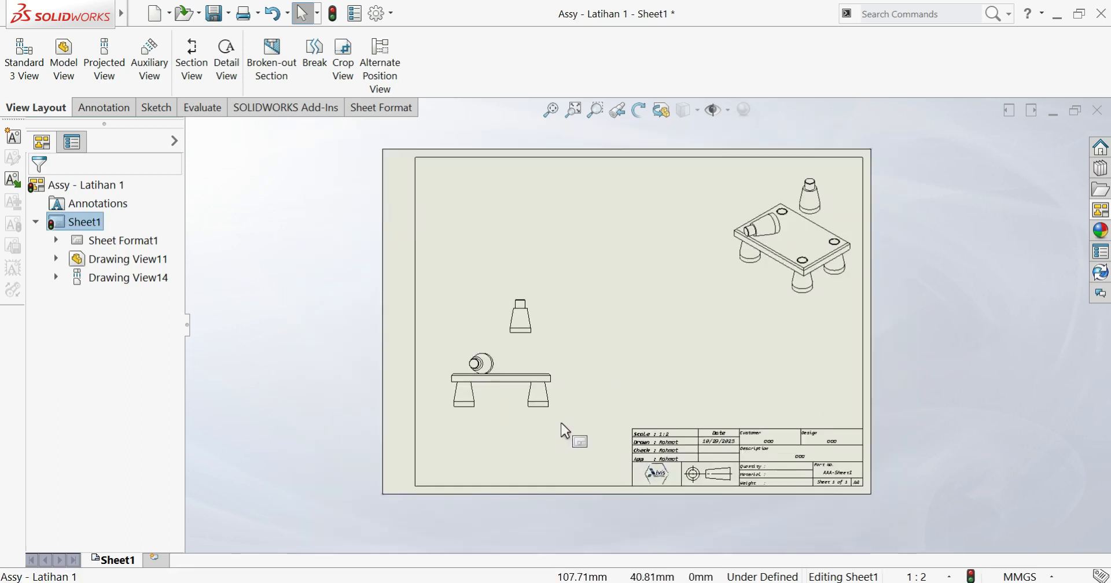
{"action": "left_click", "coordinate": [564, 433]}
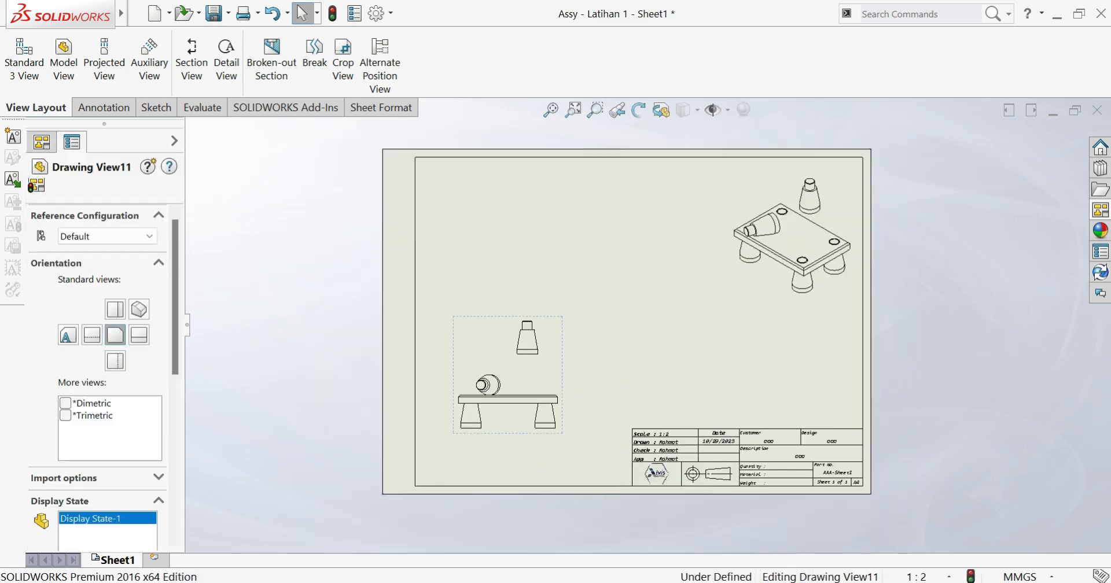
- Duplicate the isometric view into the sheet's upper-right area and arrange the original above a slightly lowered front view
{"action": "mouse_move", "coordinate": [746, 301]}
{"action": "left_mouse_down"}
{"action": "mouse_move", "coordinate": [738, 372]}
{"action": "mouse_move", "coordinate": [478, 298]}
{"action": "mouse_move", "coordinate": [589, 325]}
{"action": "mouse_move", "coordinate": [617, 316]}
{"action": "left_mouse_up"}
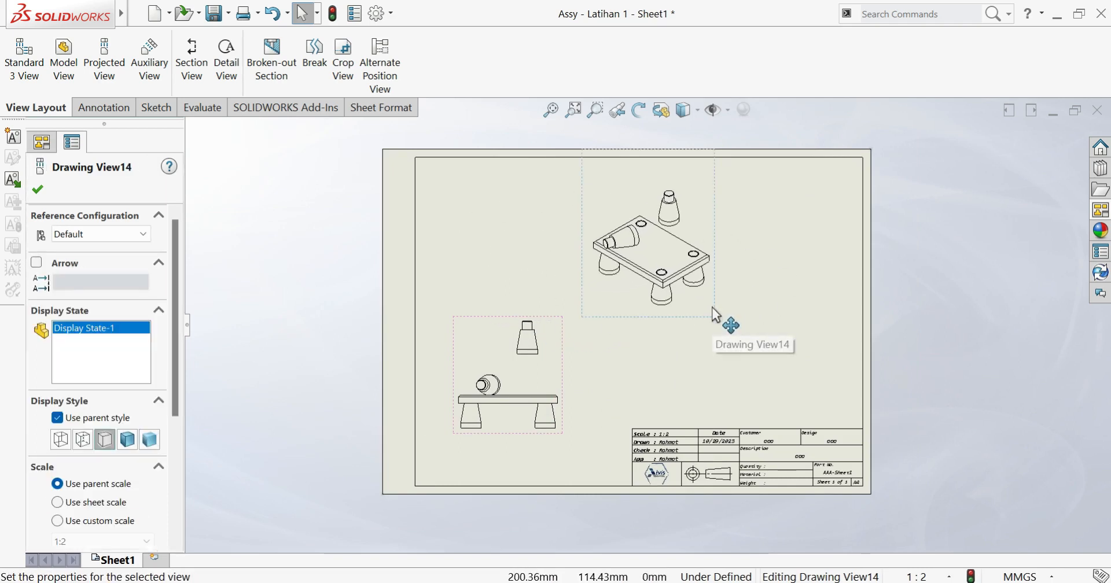
{"action": "left_click", "coordinate": [780, 297]}
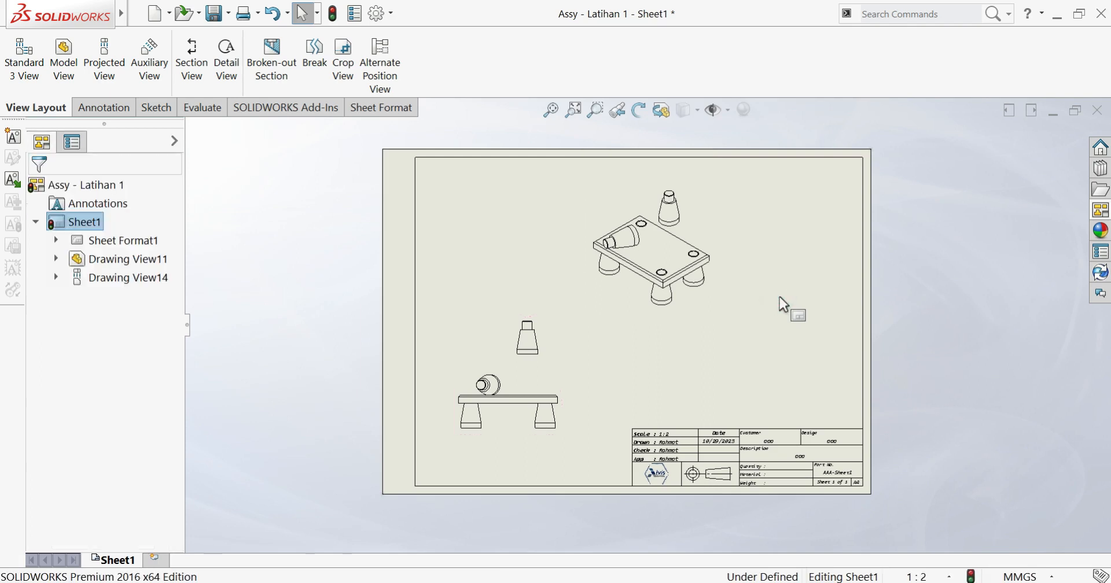
{"action": "left_click", "coordinate": [778, 236]}
{"action": "key", "text": "ctrl+v"}
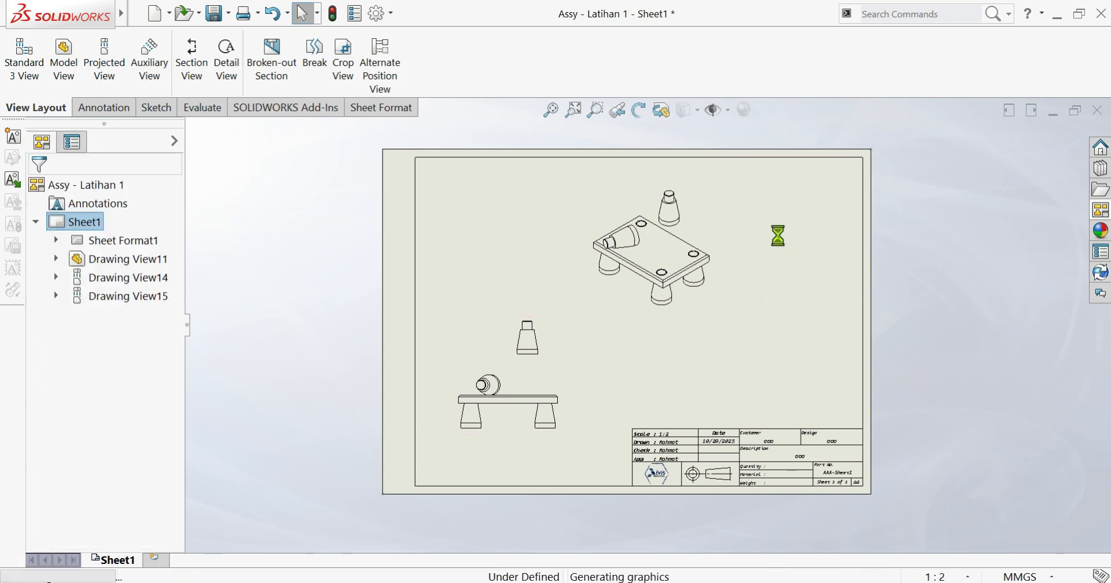
{"action": "mouse_move", "coordinate": [664, 329]}
{"action": "left_mouse_down"}
{"action": "mouse_move", "coordinate": [556, 332]}
{"action": "mouse_move", "coordinate": [565, 330]}
{"action": "left_mouse_up"}
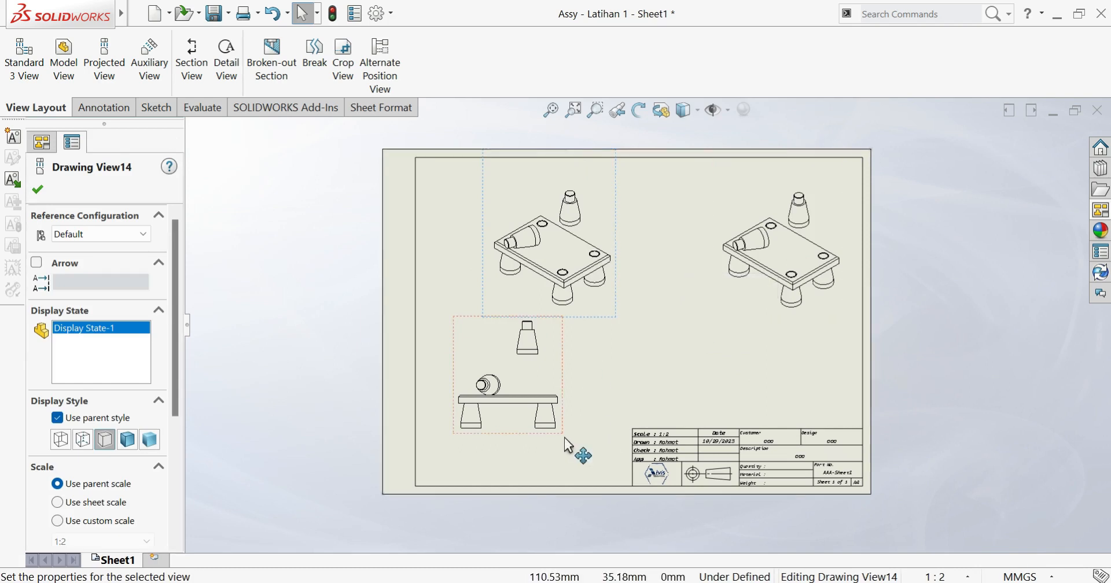
{"action": "mouse_move", "coordinate": [564, 438]}
{"action": "left_mouse_down"}
{"action": "mouse_move", "coordinate": [731, 412]}
{"action": "mouse_move", "coordinate": [567, 441]}
{"action": "mouse_move", "coordinate": [572, 457]}
{"action": "left_mouse_up"}
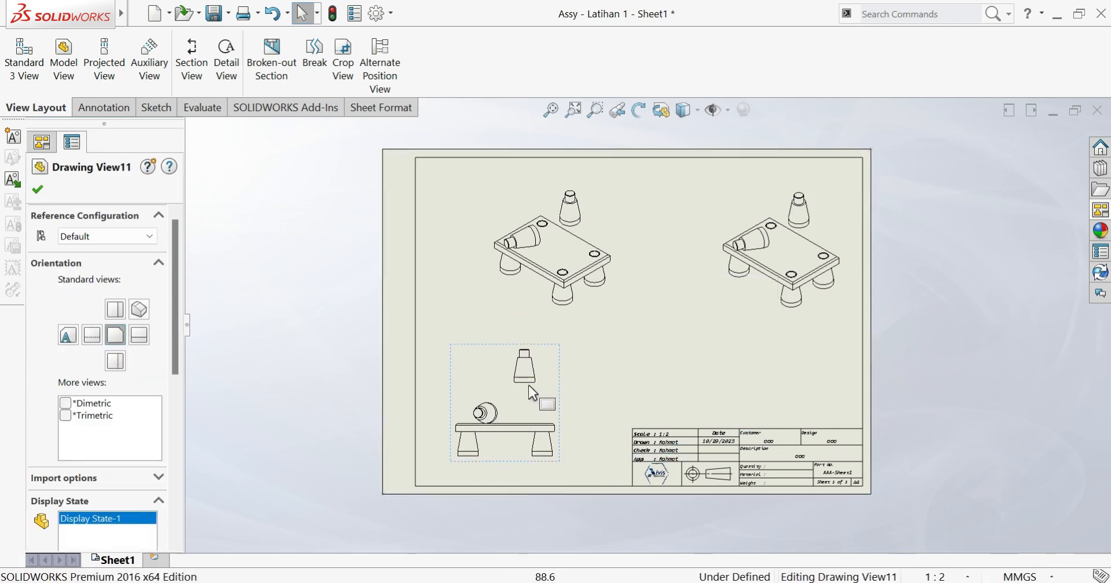
- Switch the front view's orientation to Isometric, accepting the effect on dependent views, and set it back to Front
{"action": "left_click", "coordinate": [136, 312]}
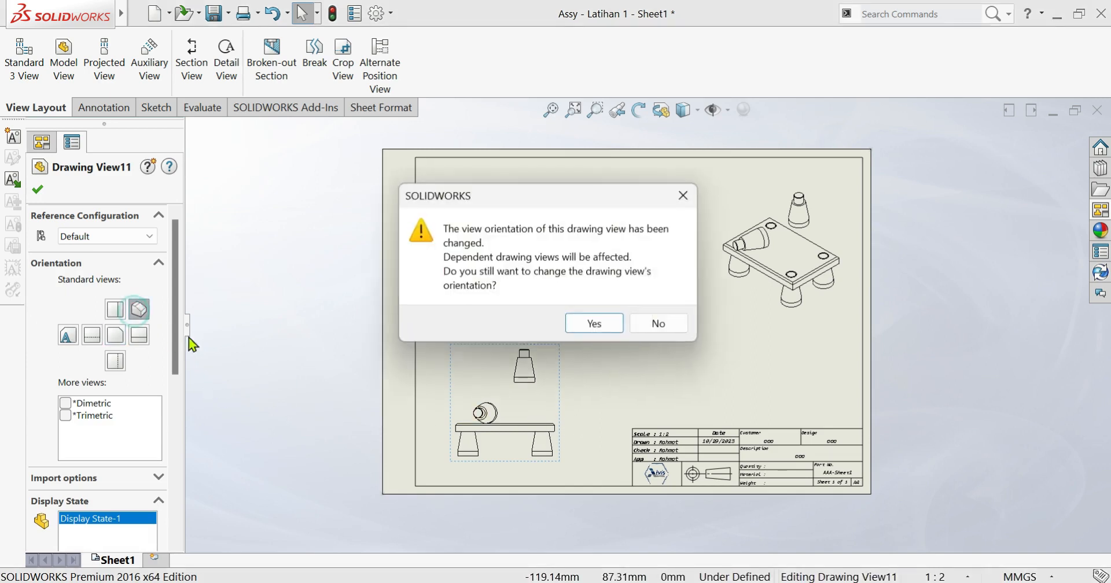
{"action": "left_click", "coordinate": [613, 329]}
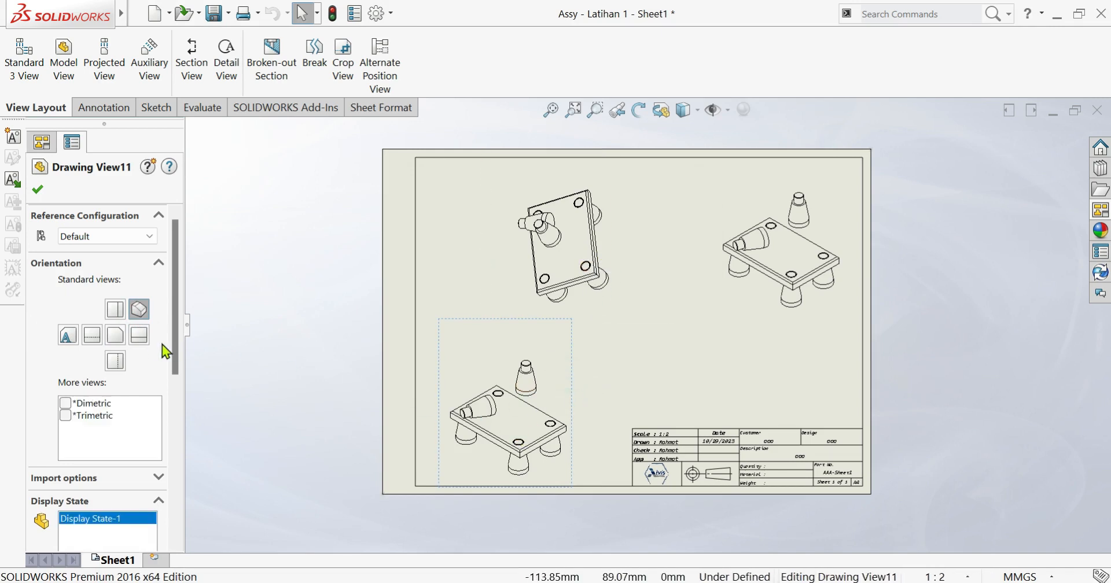
{"action": "left_click", "coordinate": [117, 335]}
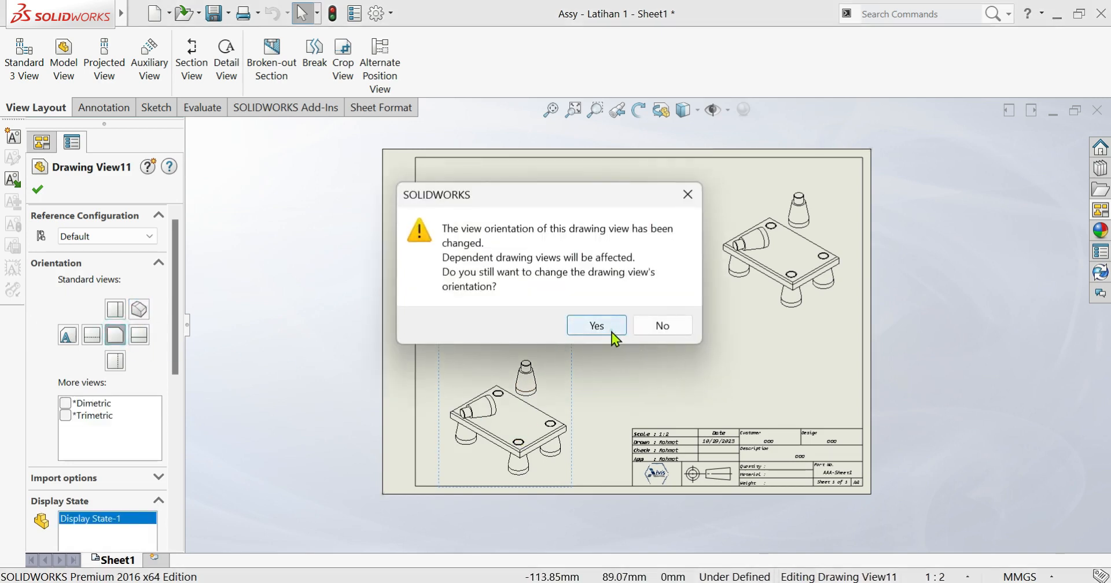
{"action": "left_click", "coordinate": [597, 326]}
{"action": "left_click", "coordinate": [702, 384]}
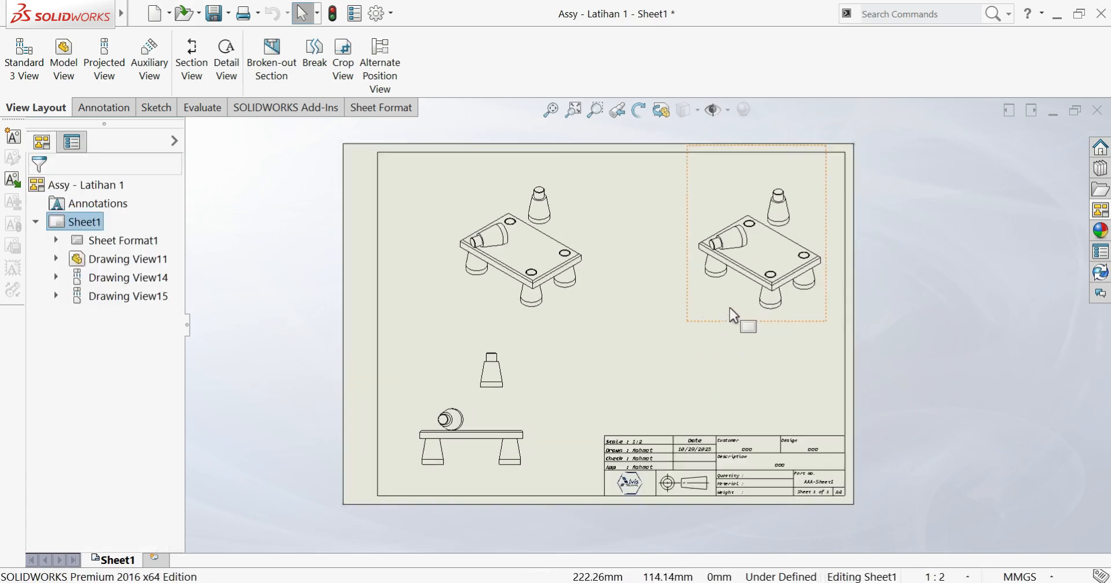
- Set the duplicated isometric view's reference configuration to Tanpa Part 2 - Atas and reposition it in the sheet's upper-right area
{"action": "mouse_move", "coordinate": [752, 321]}
{"action": "left_mouse_down"}
{"action": "mouse_move", "coordinate": [731, 397]}
{"action": "mouse_move", "coordinate": [744, 356]}
{"action": "mouse_move", "coordinate": [734, 345]}
{"action": "left_mouse_up"}
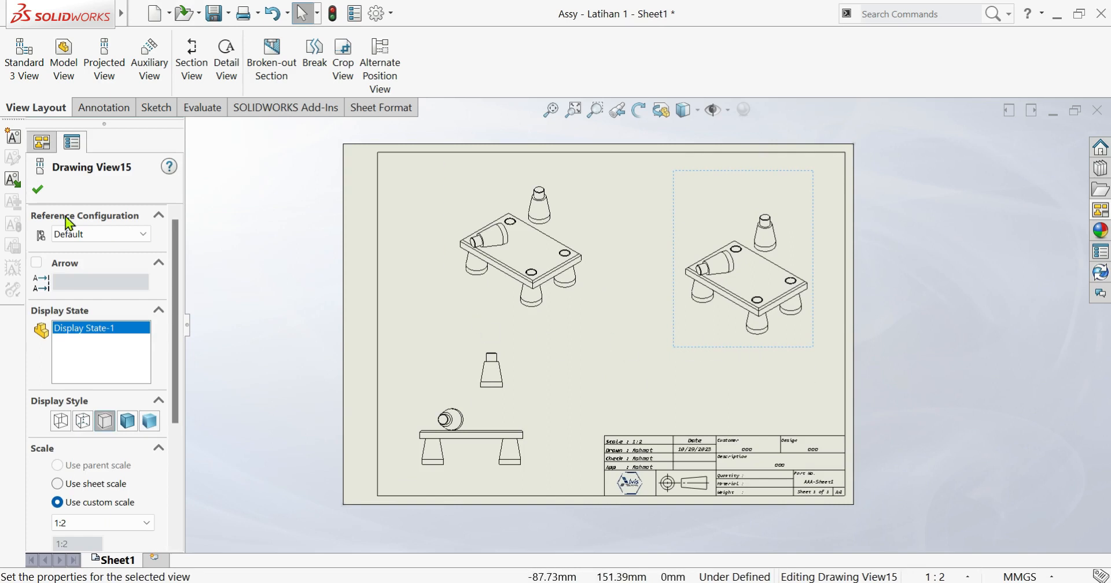
{"action": "left_click", "coordinate": [85, 234]}
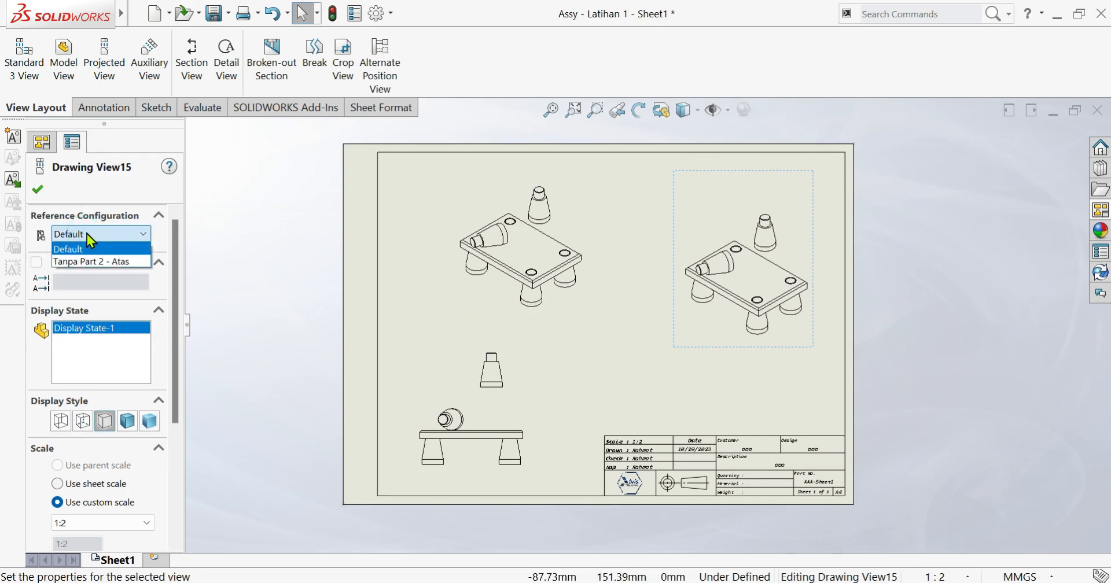
{"action": "left_click", "coordinate": [96, 262]}
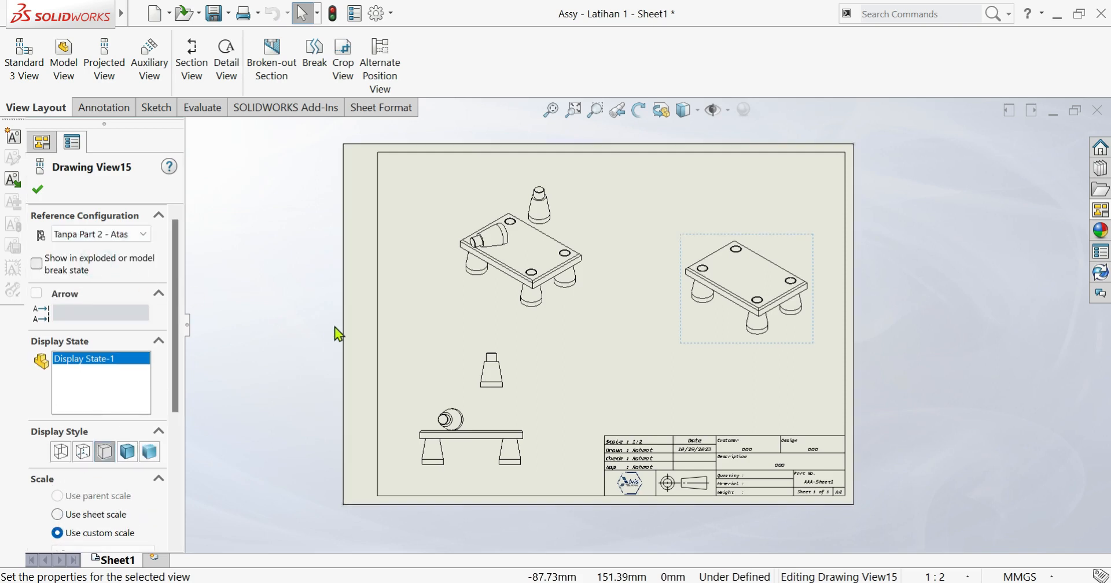
{"action": "mouse_move", "coordinate": [808, 350]}
{"action": "left_mouse_down"}
{"action": "mouse_move", "coordinate": [775, 327]}
{"action": "mouse_move", "coordinate": [784, 340]}
{"action": "mouse_move", "coordinate": [775, 309]}
{"action": "left_mouse_up"}
{"action": "left_click", "coordinate": [908, 396]}
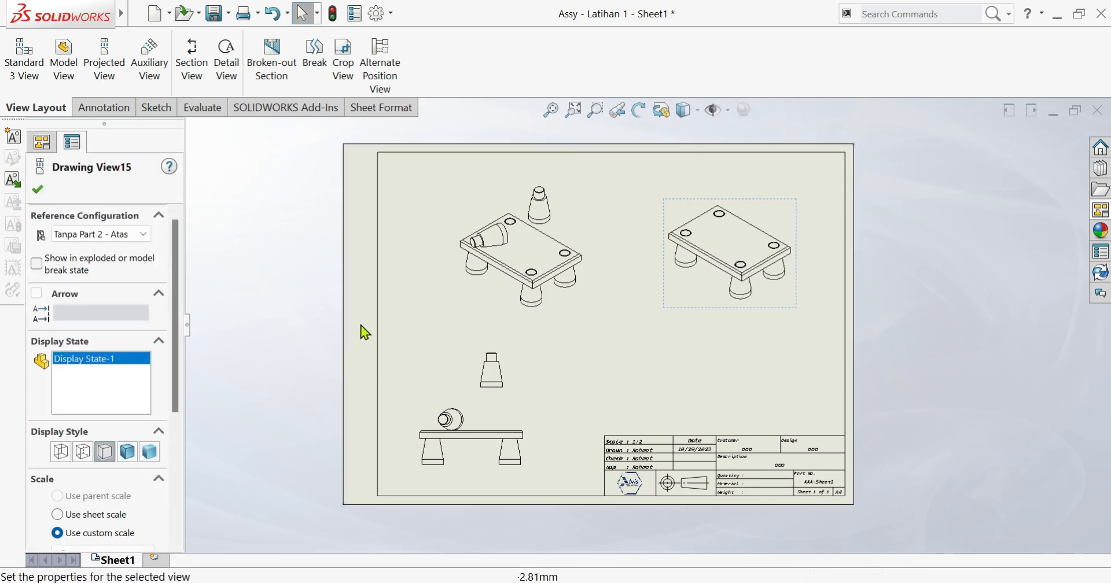
- Shift the original isometric view left and place a copy of the Tanpa Part 2 - Atas view near the middle of the sheet
{"action": "left_click", "coordinate": [557, 320]}
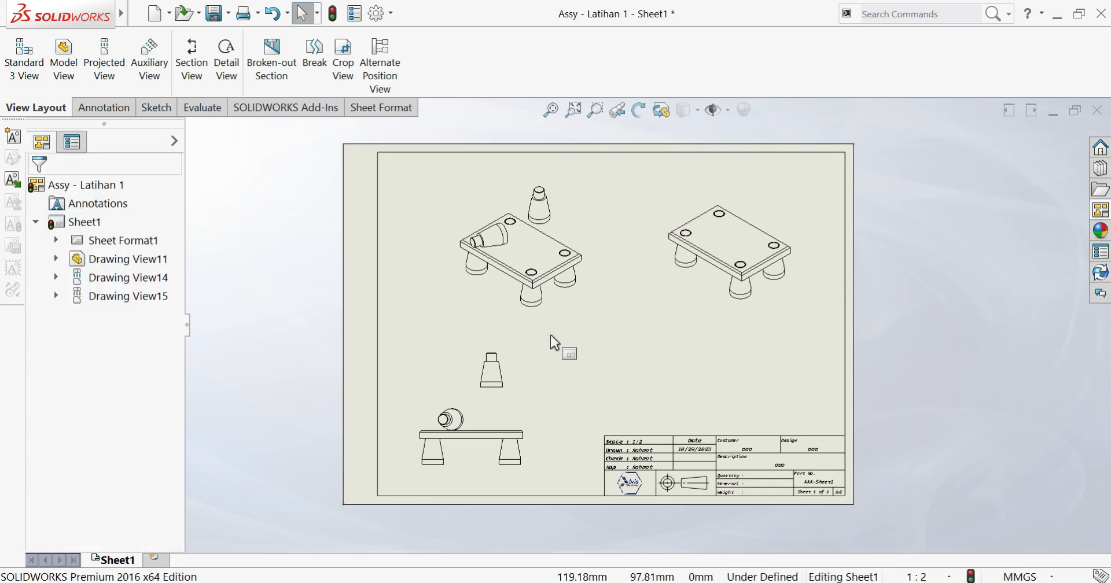
{"action": "left_click_drag", "start_coordinate": [560, 330], "coordinate": [516, 339]}
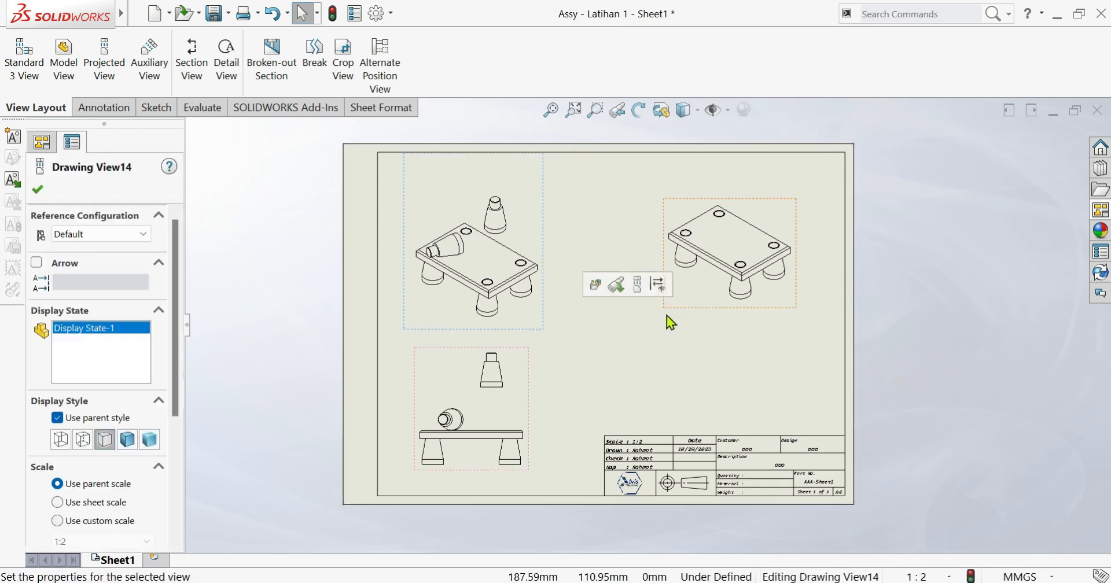
{"action": "left_click", "coordinate": [690, 308]}
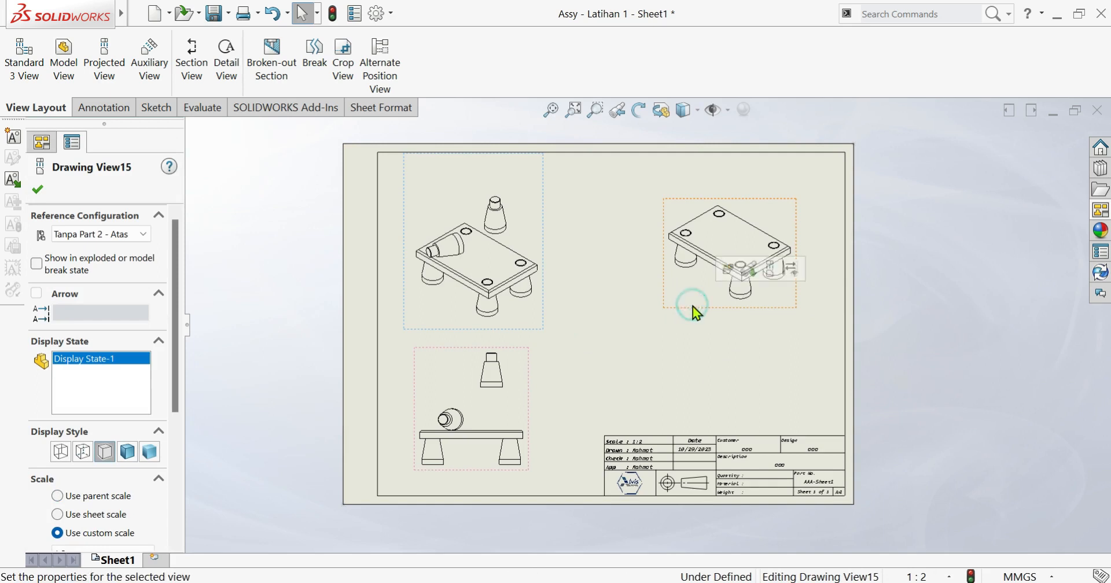
{"action": "left_click", "coordinate": [687, 354]}
{"action": "key", "text": "ctrl+v"}
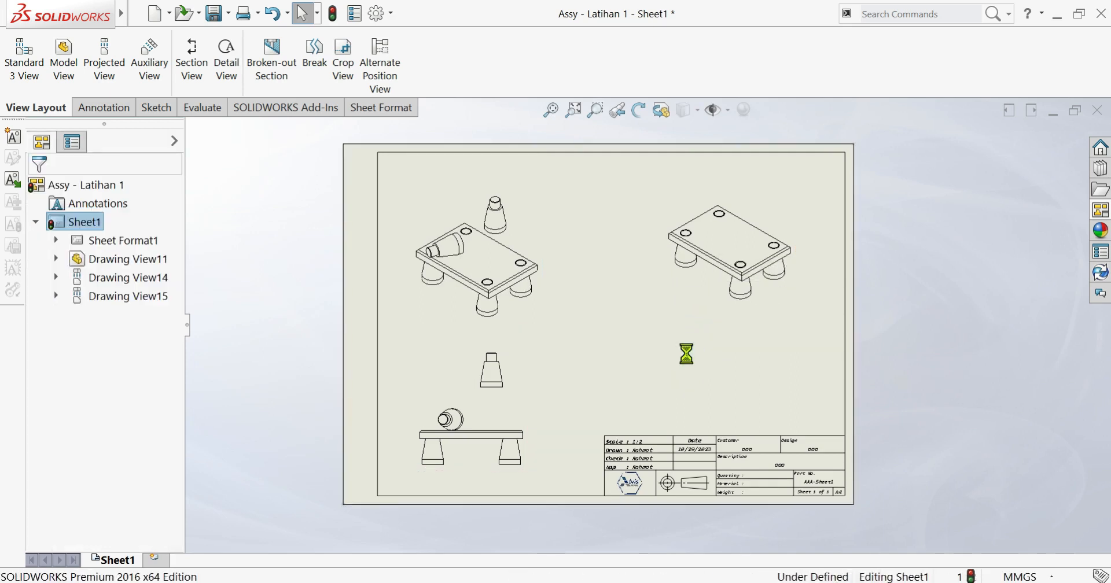
{"action": "mouse_move", "coordinate": [759, 416]}
{"action": "left_mouse_down"}
{"action": "mouse_move", "coordinate": [665, 274]}
{"action": "mouse_move", "coordinate": [699, 364]}
{"action": "mouse_move", "coordinate": [736, 384]}
{"action": "mouse_move", "coordinate": [704, 409]}
{"action": "mouse_move", "coordinate": [712, 386]}
{"action": "left_mouse_up"}
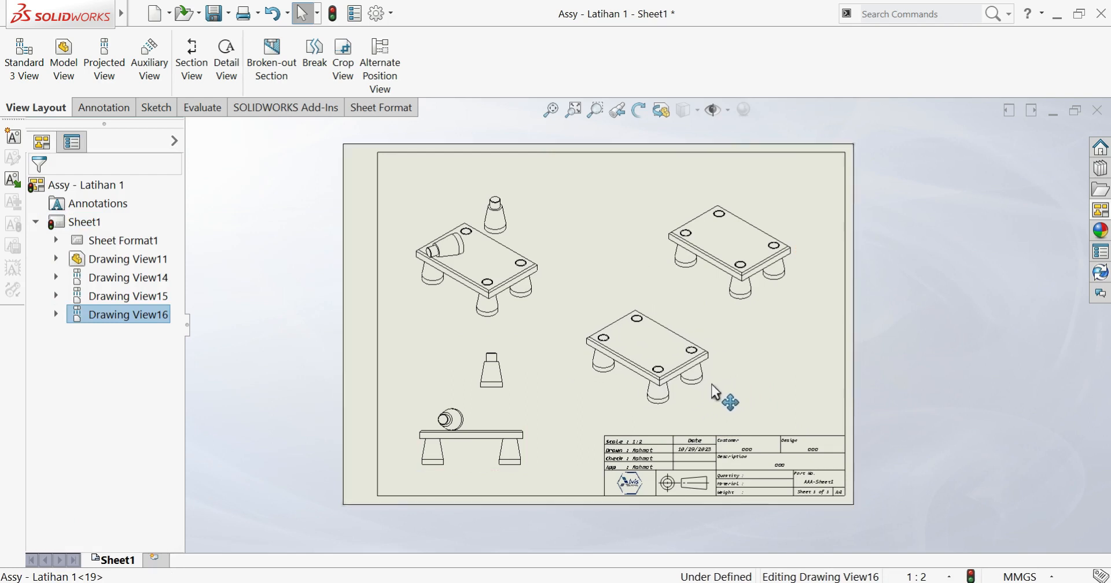
- Move the front and Default isometric views off the sheet's left edge and arrange the two Tanpa Part 2 - Atas views side by side
{"action": "left_click_drag", "start_coordinate": [533, 438], "coordinate": [302, 439]}
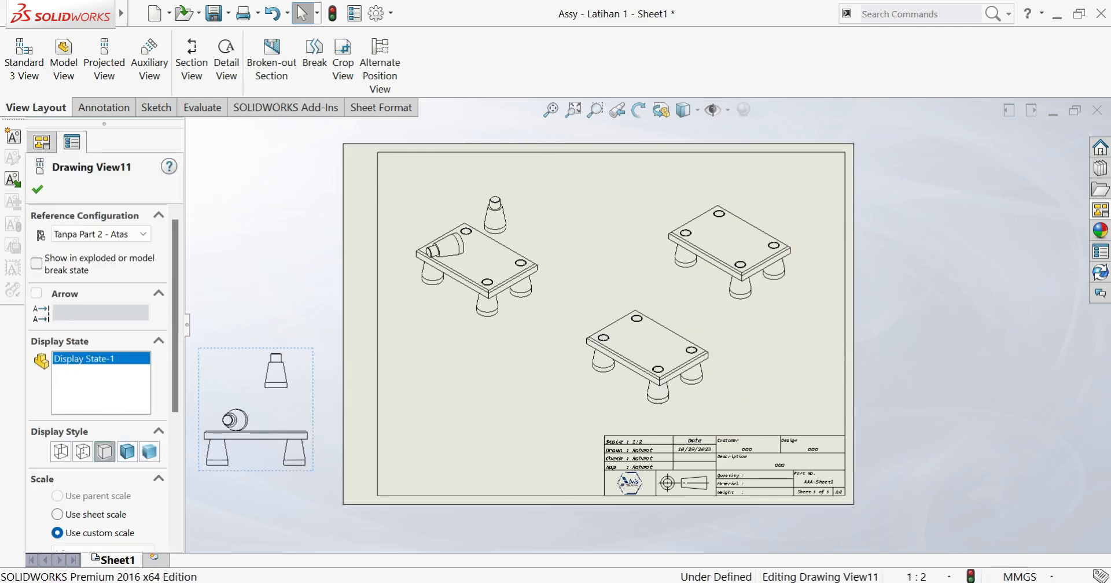
{"action": "mouse_move", "coordinate": [513, 333]}
{"action": "left_mouse_down"}
{"action": "mouse_move", "coordinate": [373, 345]}
{"action": "mouse_move", "coordinate": [289, 327]}
{"action": "left_mouse_up"}
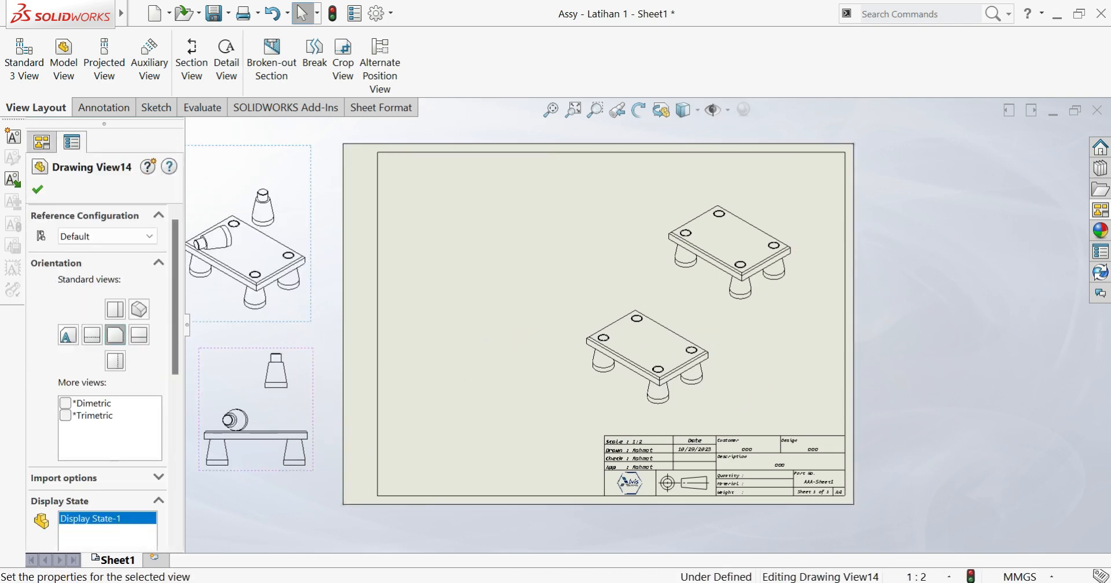
{"action": "mouse_move", "coordinate": [713, 417]}
{"action": "left_mouse_down"}
{"action": "mouse_move", "coordinate": [529, 405]}
{"action": "mouse_move", "coordinate": [571, 426]}
{"action": "left_mouse_up"}
{"action": "mouse_move", "coordinate": [720, 314]}
{"action": "left_mouse_down"}
{"action": "mouse_move", "coordinate": [618, 319]}
{"action": "mouse_move", "coordinate": [614, 332]}
{"action": "left_mouse_up"}
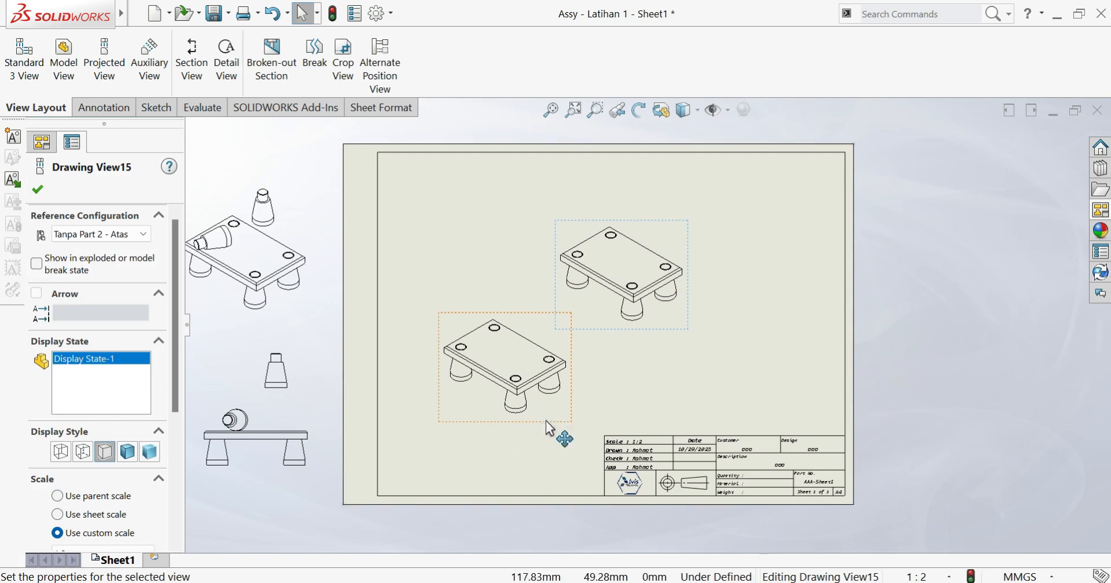
{"action": "left_click", "coordinate": [545, 419]}
{"action": "left_click_drag", "start_coordinate": [518, 392], "coordinate": [473, 304]}
{"action": "left_click", "coordinate": [607, 330]}
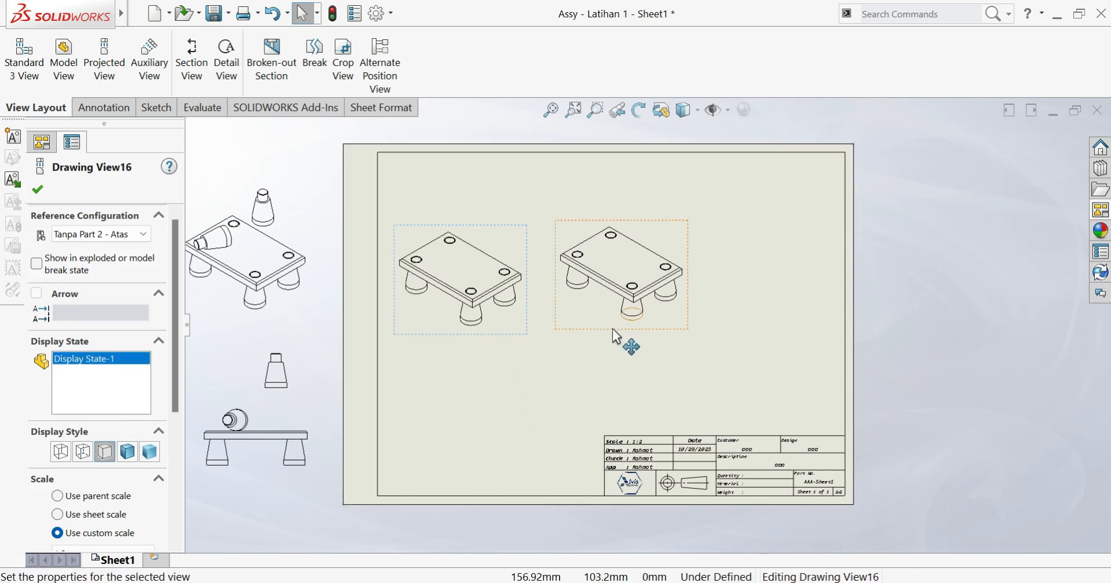
{"action": "left_click_drag", "start_coordinate": [603, 349], "coordinate": [602, 342]}
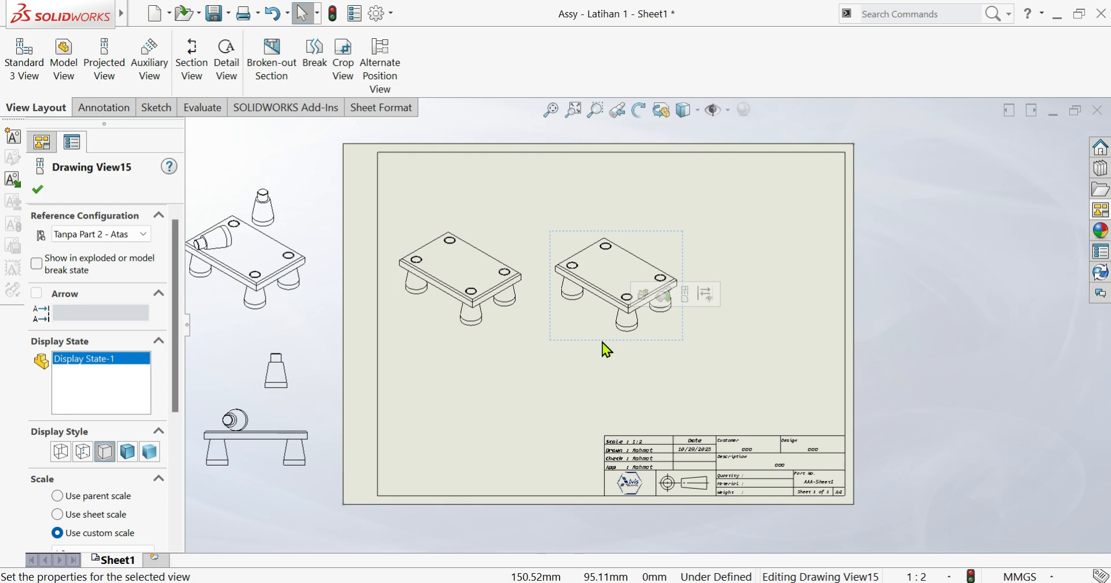
{"action": "left_click", "coordinate": [599, 386]}
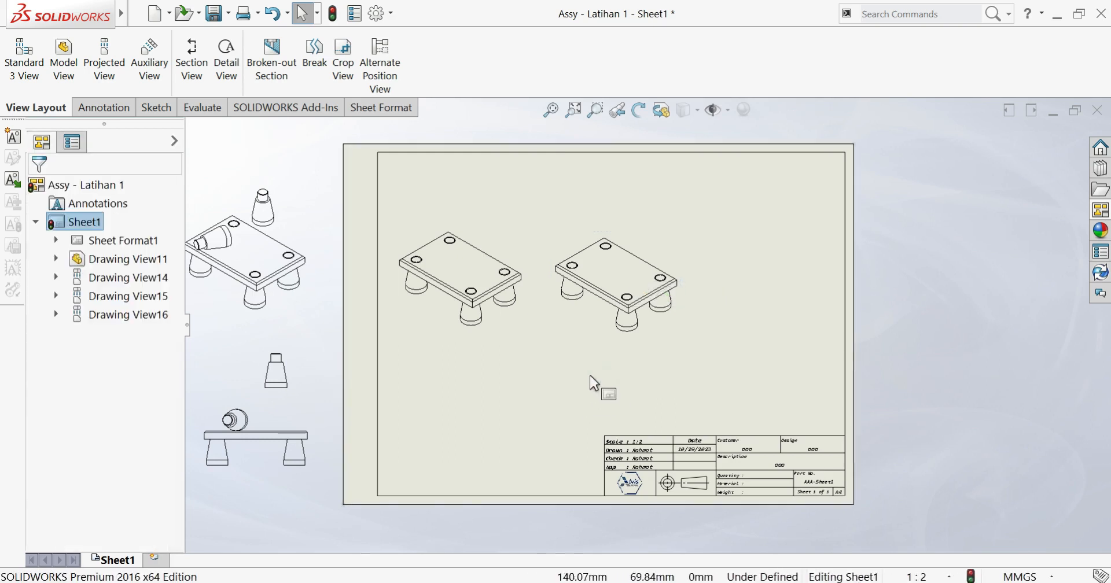
- Show the right-hand Tanpa Part 2 - Atas view in its exploded state, ExplView1
{"action": "left_click", "coordinate": [679, 339]}
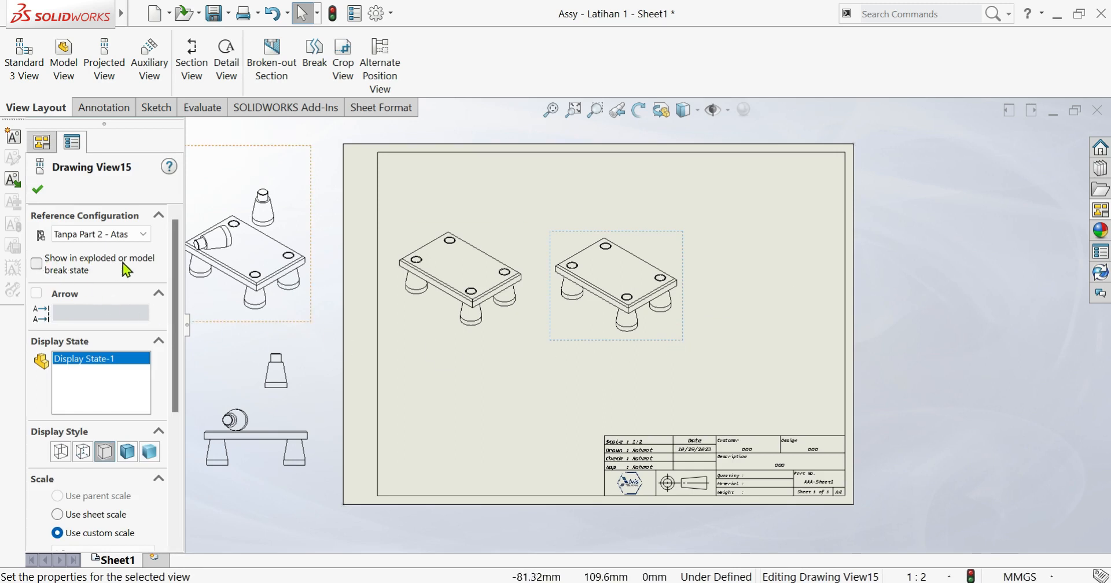
{"action": "left_click", "coordinate": [37, 267]}
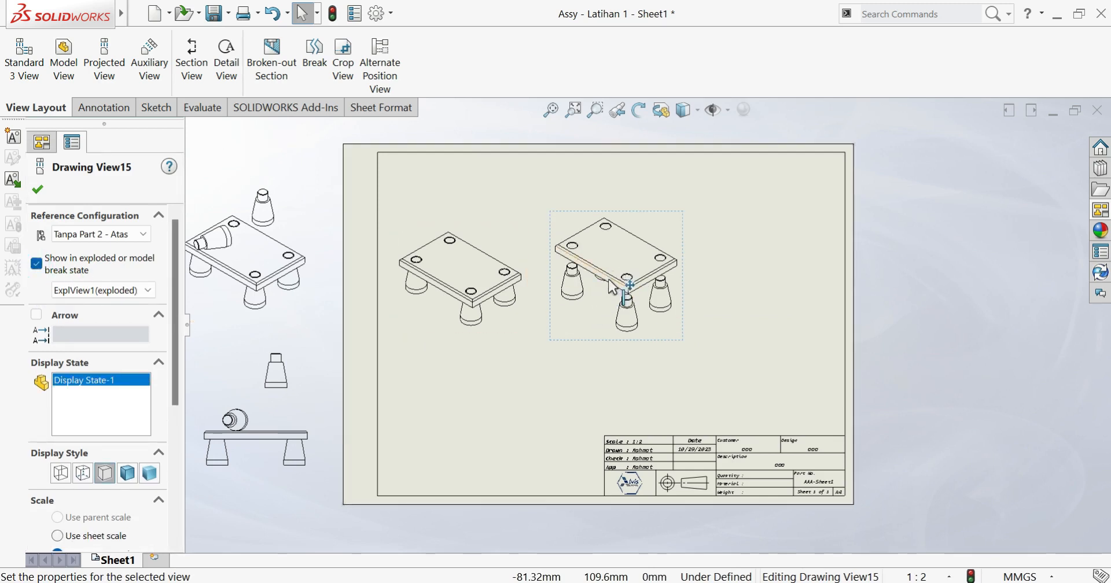
- Switch the right-hand view's exploded state to ExplView2 and set it back to ExplView1
{"action": "left_click", "coordinate": [123, 290]}
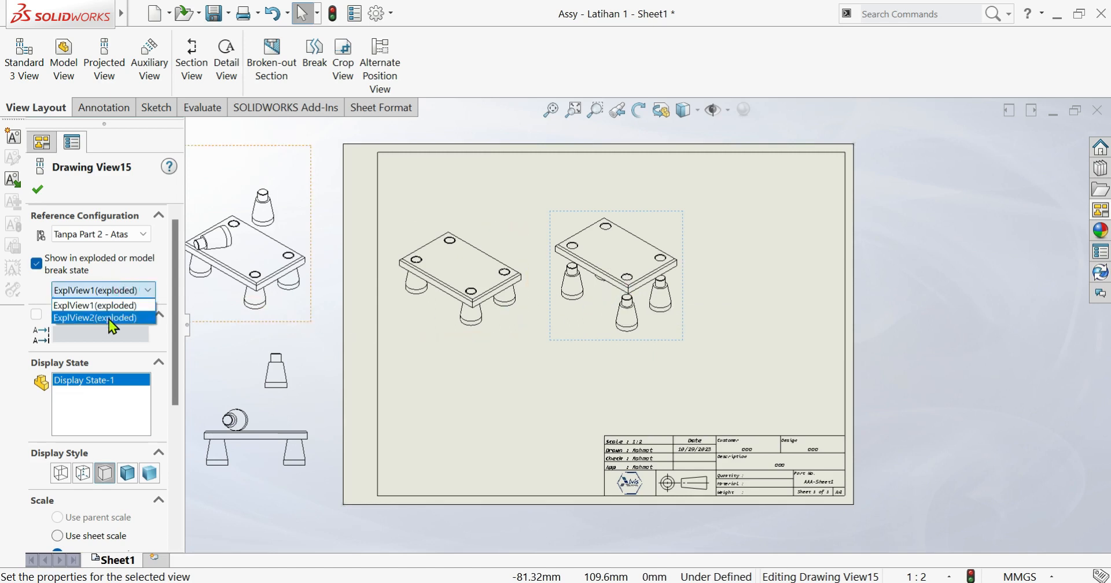
{"action": "left_click", "coordinate": [128, 292]}
{"action": "left_click", "coordinate": [126, 290]}
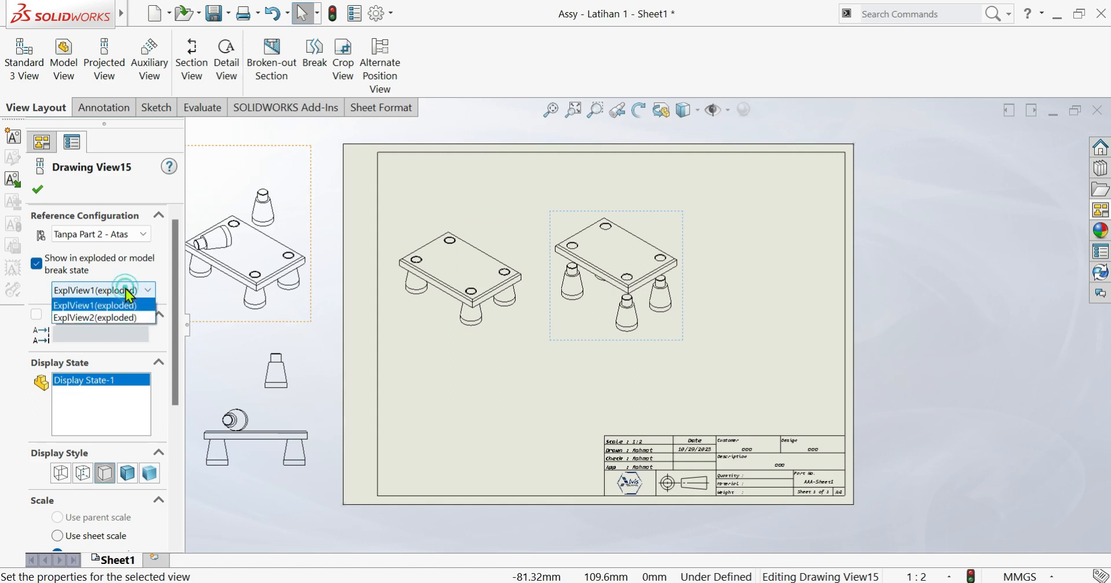
{"action": "left_click", "coordinate": [126, 318]}
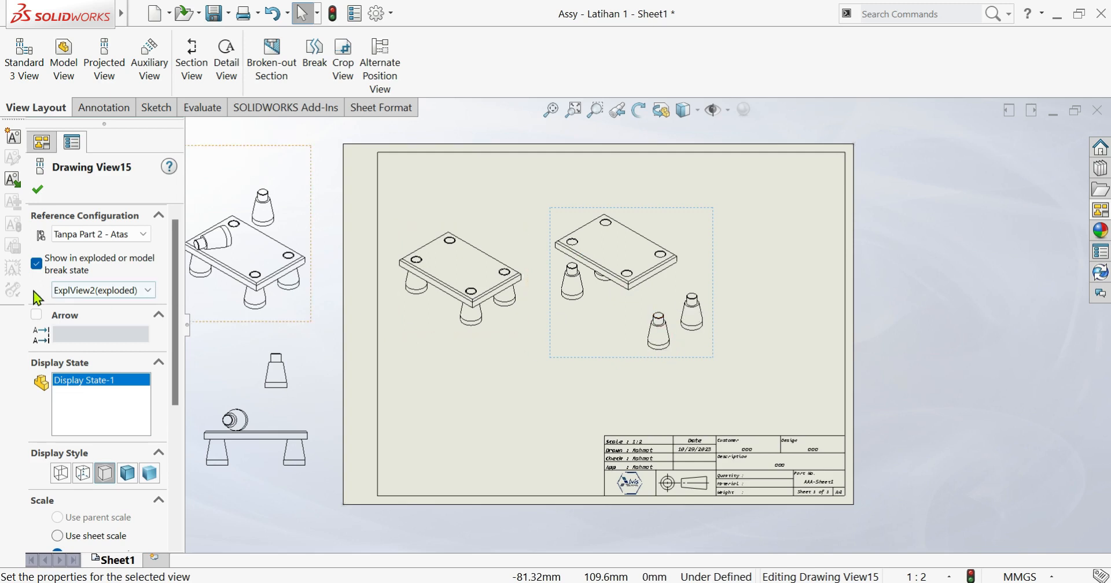
{"action": "left_click", "coordinate": [98, 292]}
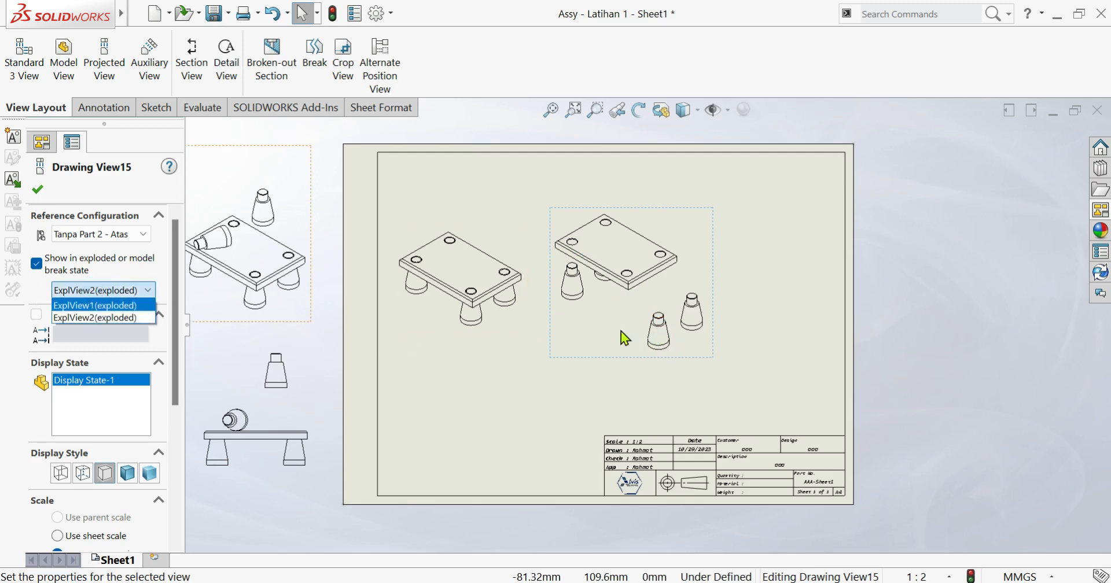
{"action": "left_click", "coordinate": [97, 305]}
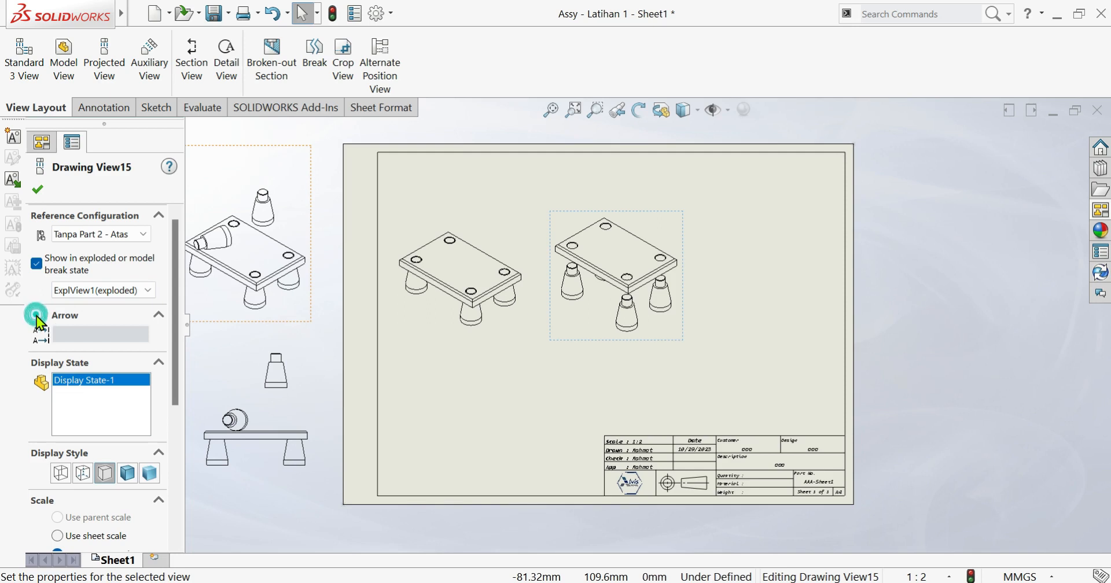
{"action": "left_click_drag", "start_coordinate": [172, 349], "coordinate": [189, 336]}
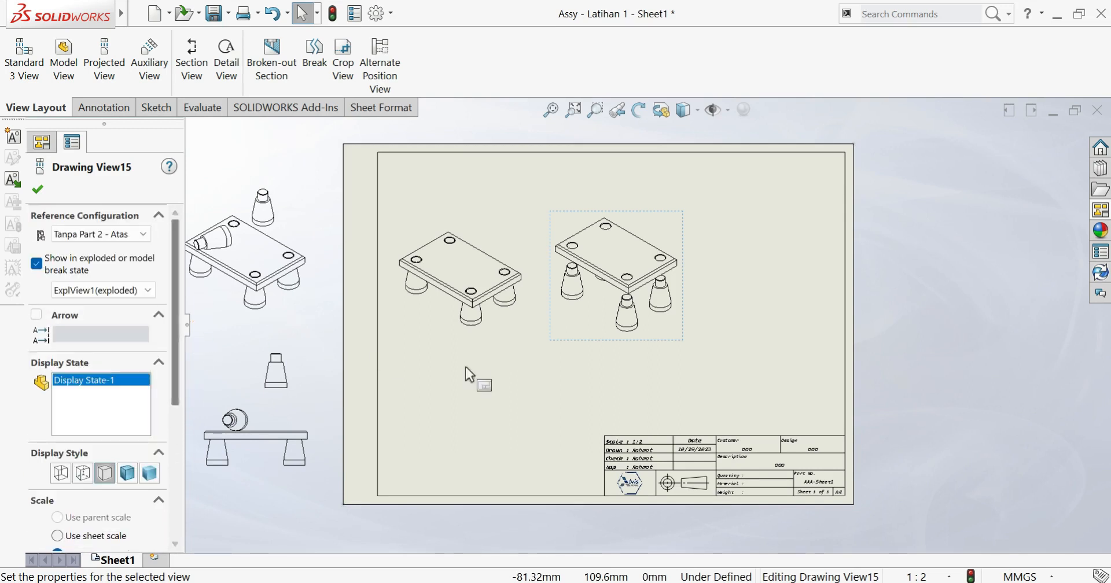
{"action": "left_click", "coordinate": [614, 394]}
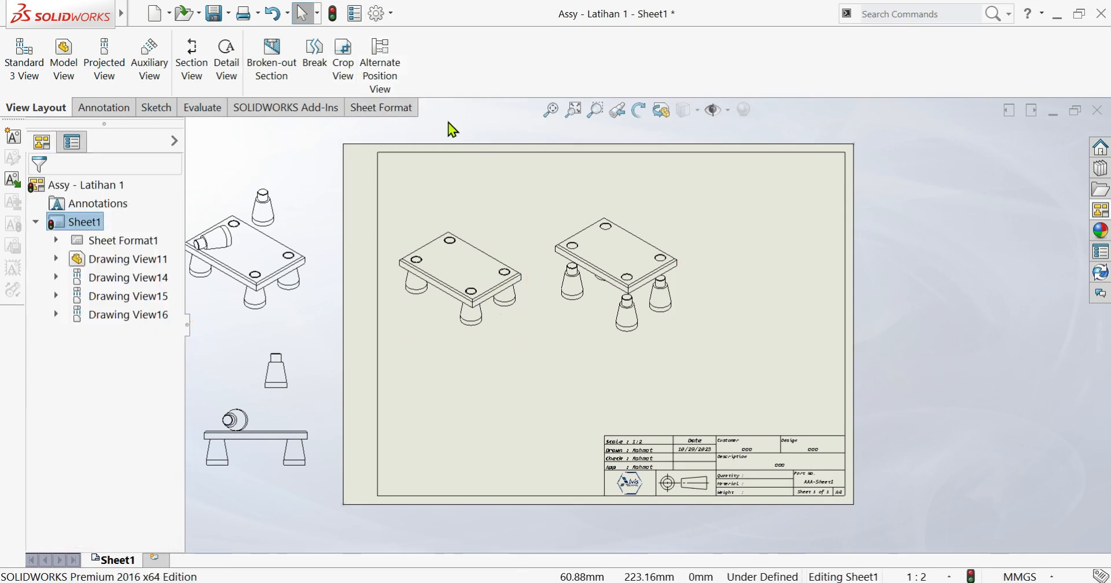
{"action": "scroll", "coordinate": [671, 353], "scroll_direction": "down", "scroll_amount": 2}
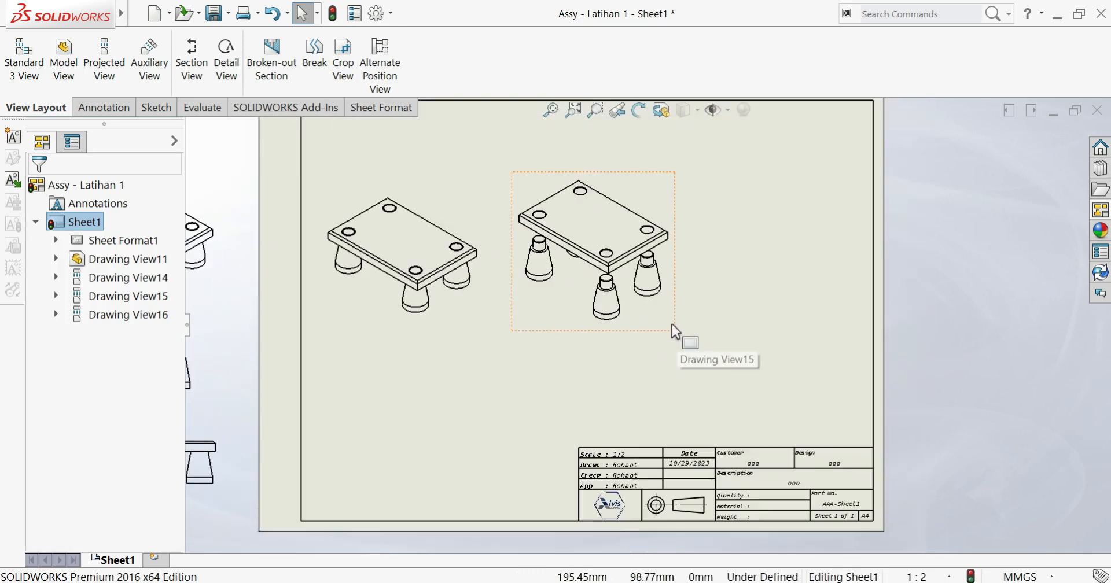
{"action": "scroll", "coordinate": [665, 327], "scroll_direction": "up", "scroll_amount": 3}
{"action": "scroll", "coordinate": [561, 319], "scroll_direction": "down", "scroll_amount": 1}
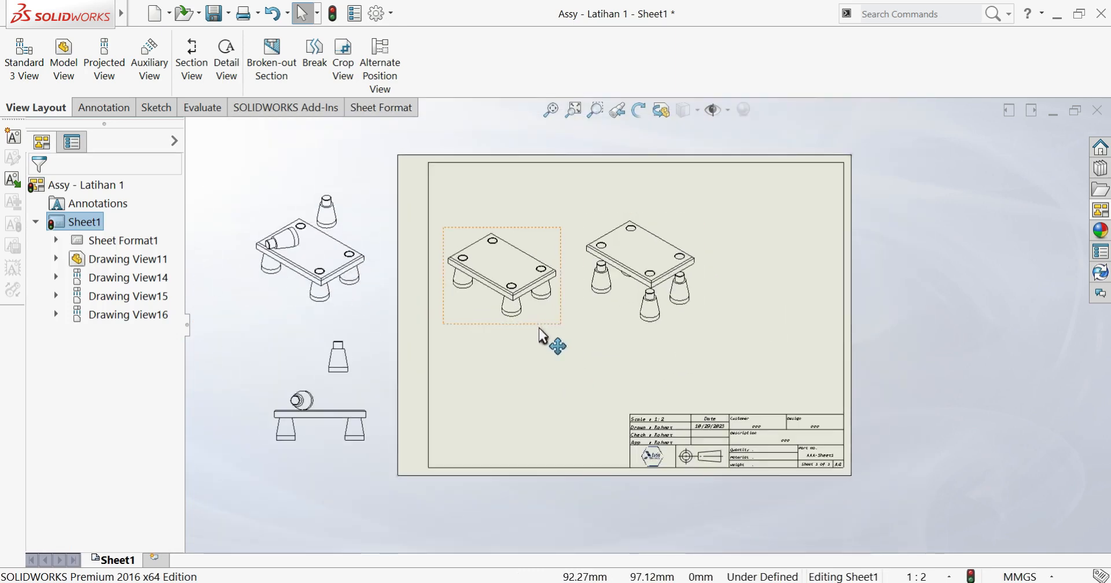
- Move the assembled and exploded Tanpa Part 2 - Atas views roughly level with each other in the upper half of the sheet
{"action": "mouse_move", "coordinate": [543, 336]}
{"action": "left_mouse_down"}
{"action": "mouse_move", "coordinate": [545, 386]}
{"action": "mouse_move", "coordinate": [544, 306]}
{"action": "left_mouse_up"}
{"action": "left_click", "coordinate": [633, 333]}
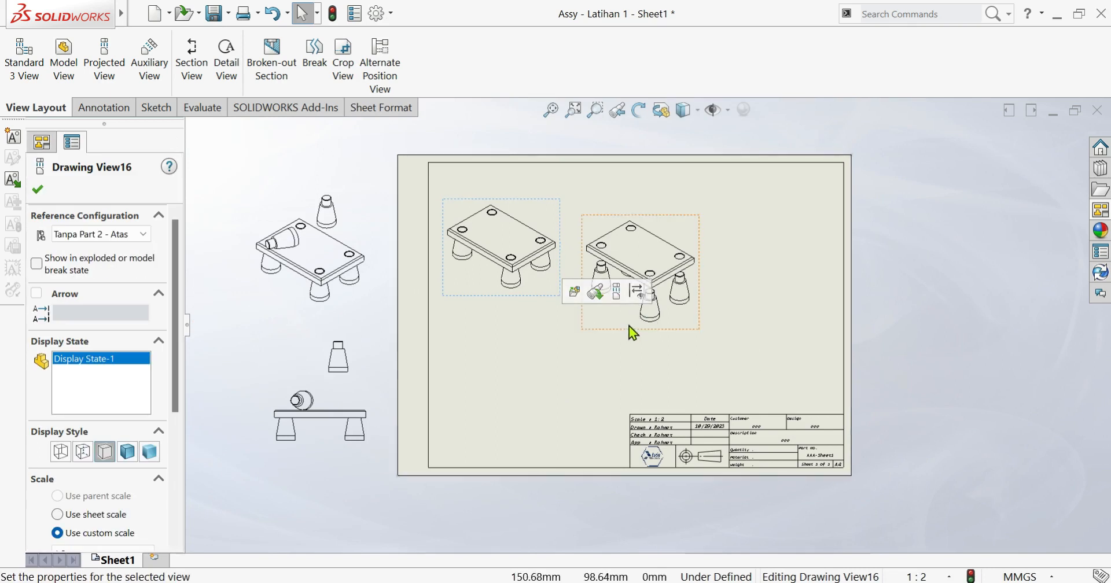
{"action": "mouse_move", "coordinate": [632, 332]}
{"action": "left_mouse_down"}
{"action": "mouse_move", "coordinate": [648, 335]}
{"action": "mouse_move", "coordinate": [644, 320]}
{"action": "left_mouse_up"}
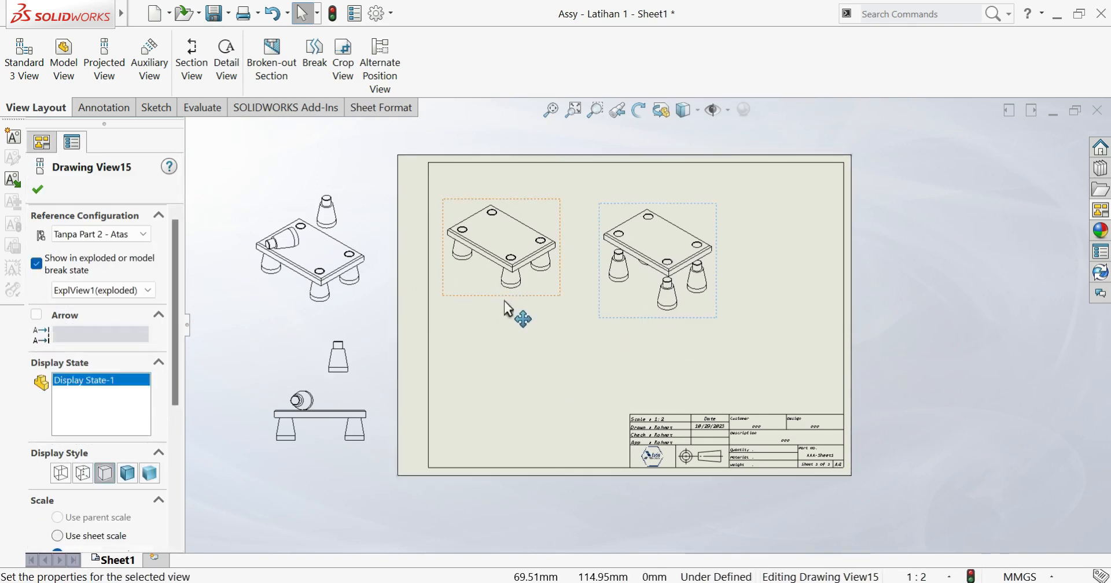
{"action": "mouse_move", "coordinate": [507, 309]}
{"action": "left_mouse_down"}
{"action": "mouse_move", "coordinate": [503, 326]}
{"action": "mouse_move", "coordinate": [513, 315]}
{"action": "left_mouse_up"}
{"action": "left_click", "coordinate": [611, 317]}
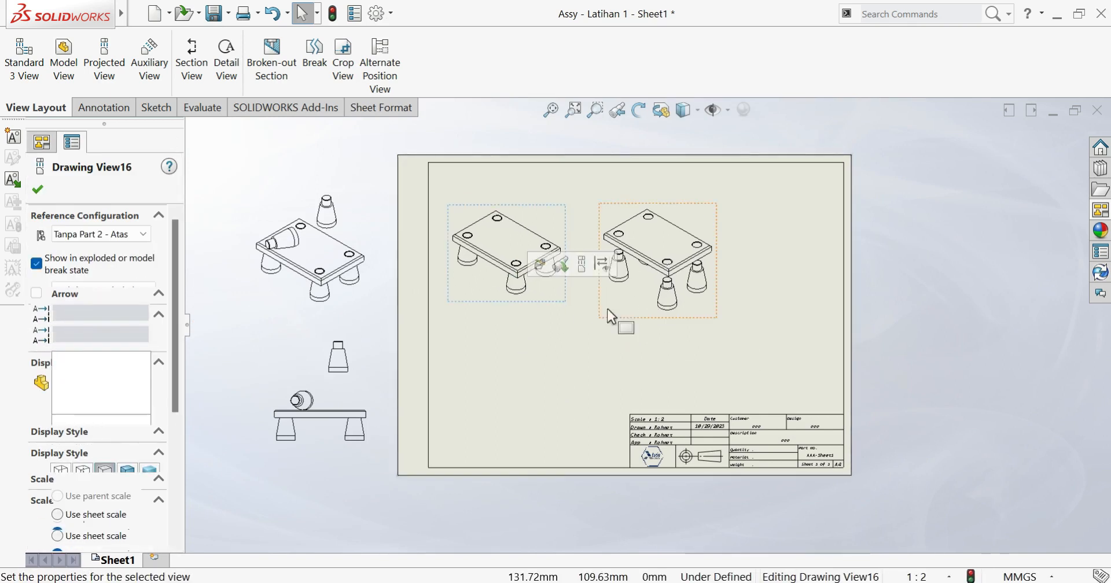
{"action": "left_click_drag", "start_coordinate": [623, 318], "coordinate": [612, 315]}
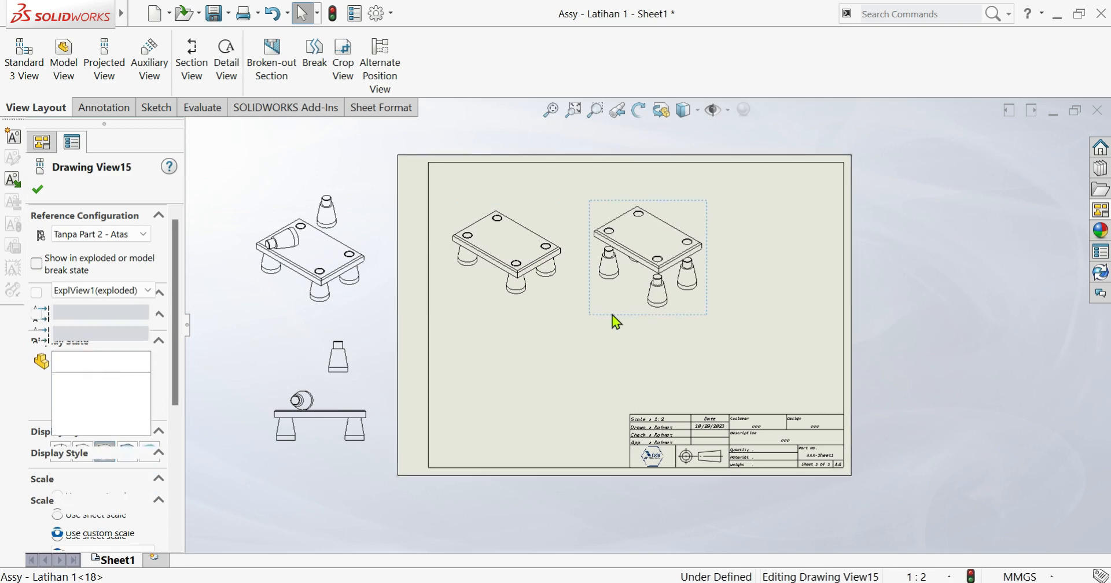
{"action": "left_click", "coordinate": [793, 350]}
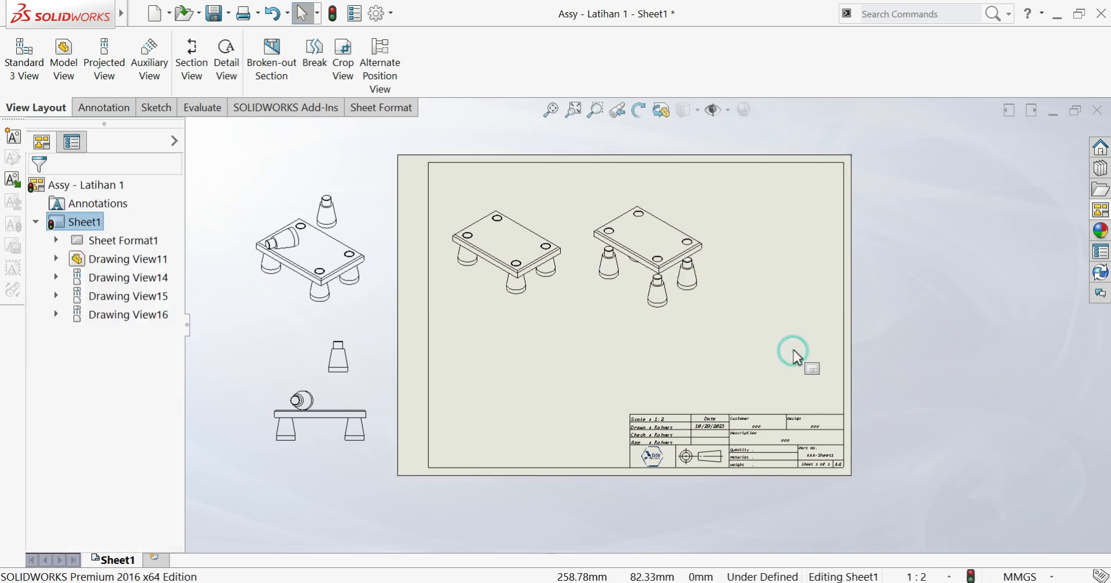
{"action": "mouse_move", "coordinate": [666, 317]}
{"action": "left_mouse_down"}
{"action": "mouse_move", "coordinate": [535, 442]}
{"action": "mouse_move", "coordinate": [695, 295]}
{"action": "mouse_move", "coordinate": [655, 362]}
{"action": "mouse_move", "coordinate": [660, 305]}
{"action": "mouse_move", "coordinate": [662, 321]}
{"action": "left_mouse_up"}
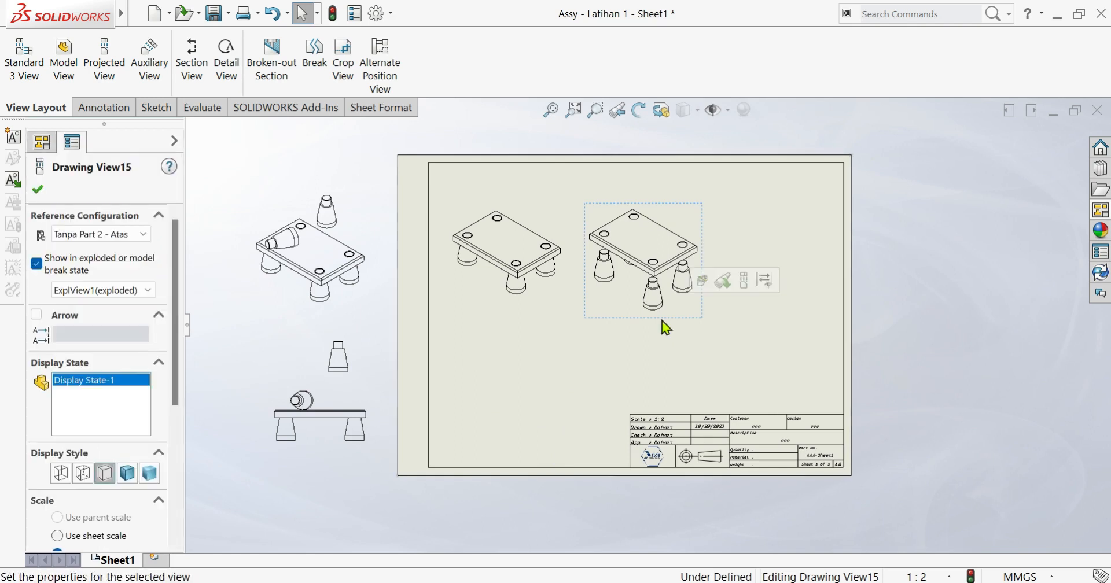
{"action": "scroll", "coordinate": [662, 320], "scroll_direction": "down", "scroll_amount": 1}
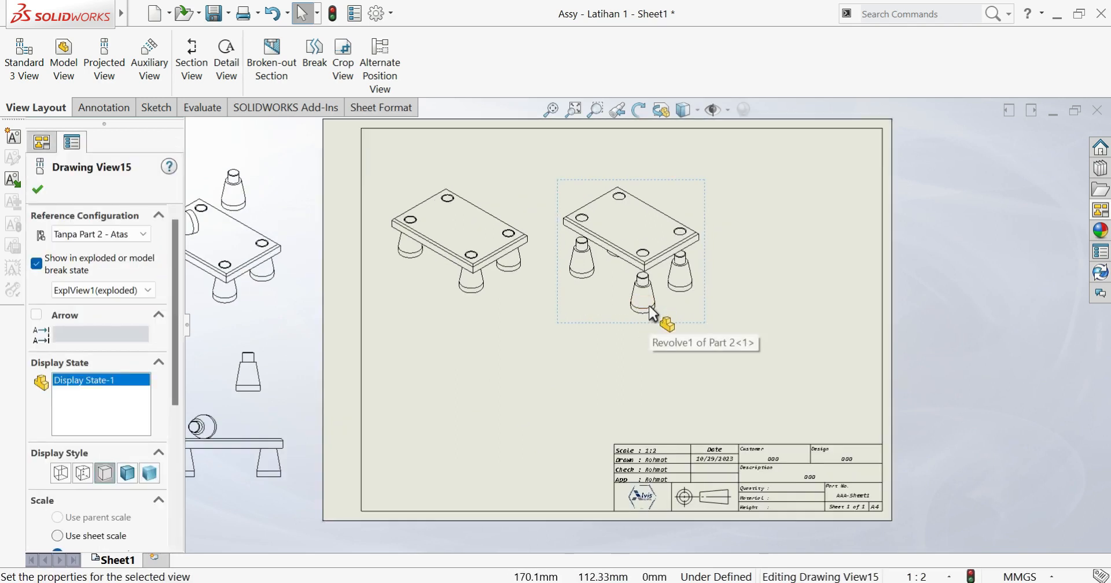
- Start a Bill of Materials from the exploded Tanpa Part 2 - Atas view and expand its configuration setting
{"action": "left_click", "coordinate": [102, 109]}
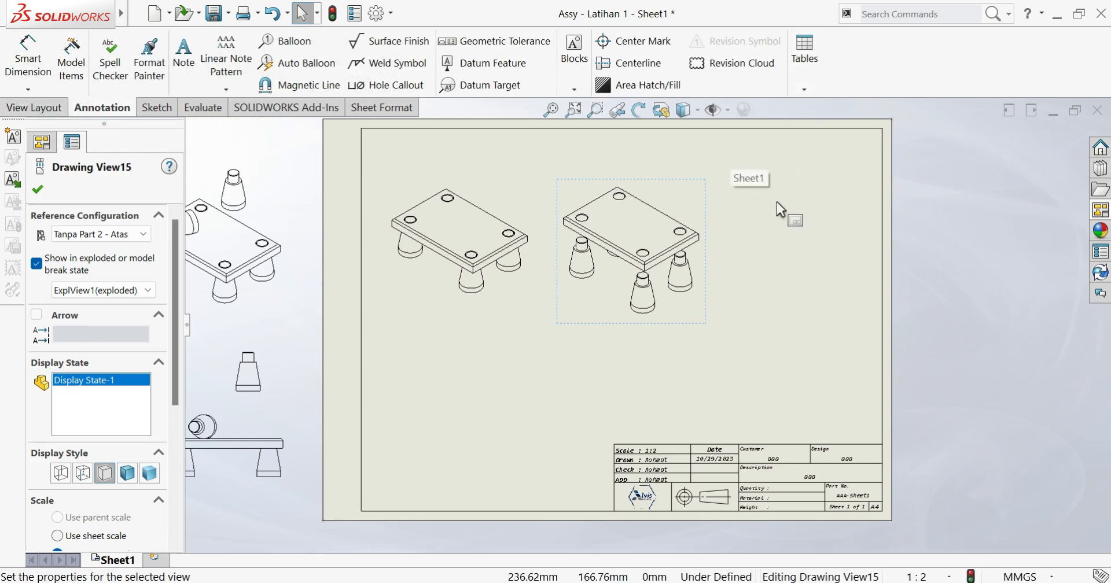
{"action": "left_click", "coordinate": [812, 246]}
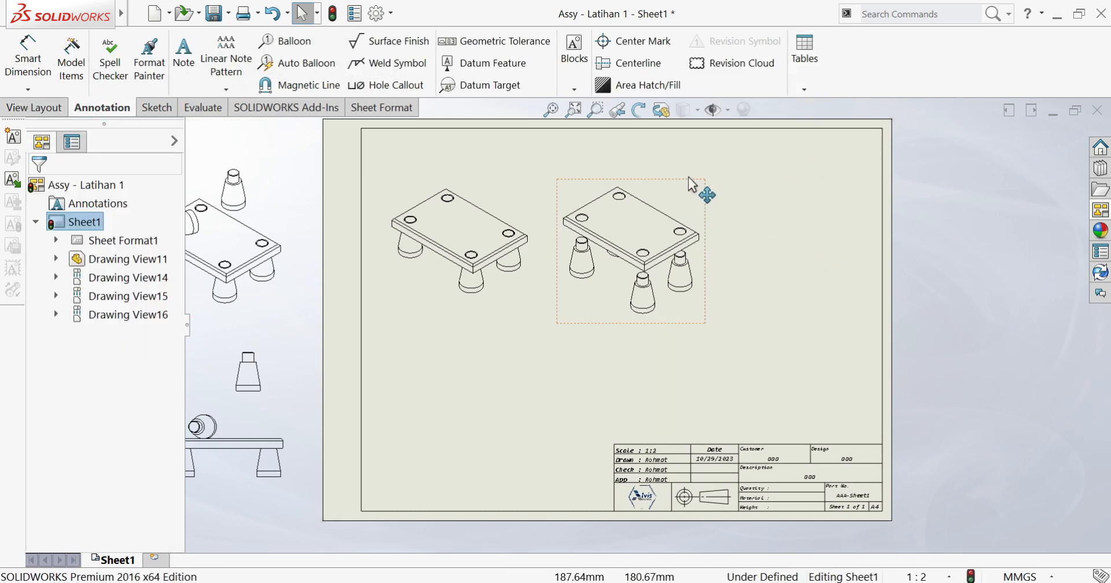
{"action": "left_click", "coordinate": [660, 214]}
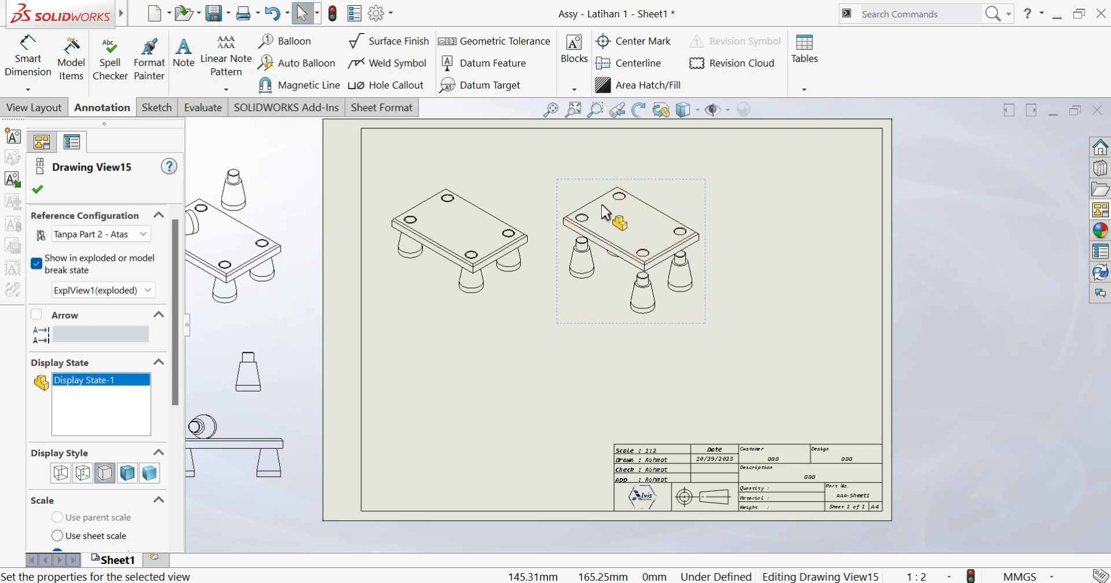
{"action": "left_click", "coordinate": [673, 195]}
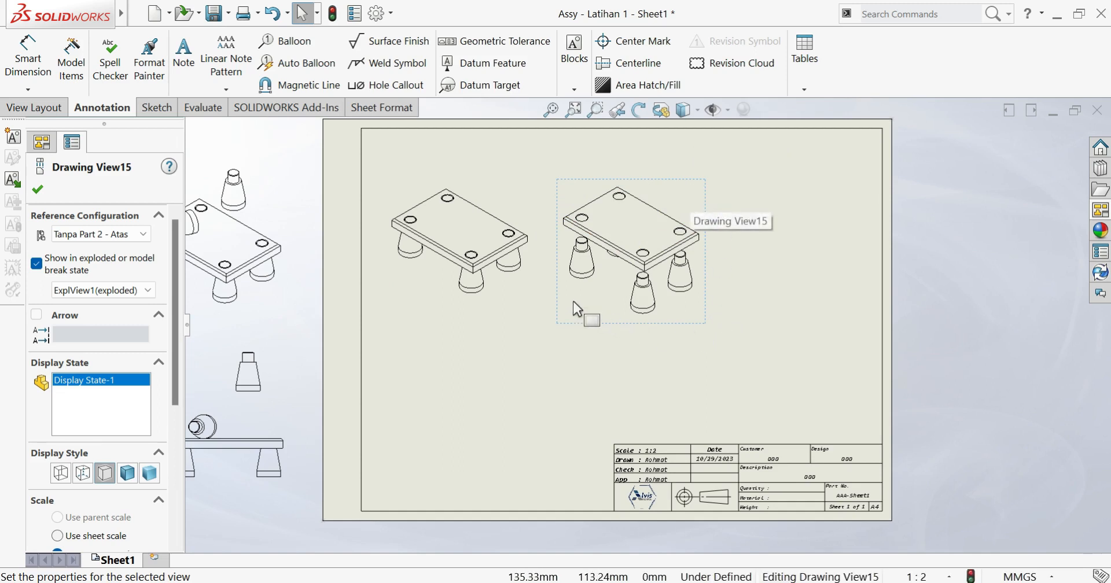
{"action": "left_click", "coordinate": [817, 76]}
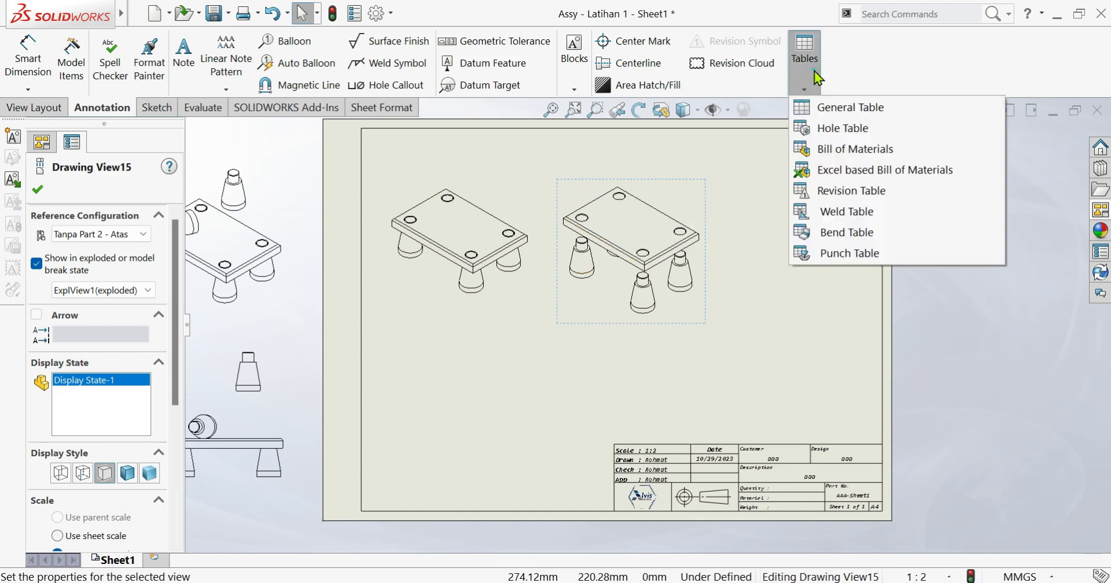
{"action": "left_click", "coordinate": [835, 148]}
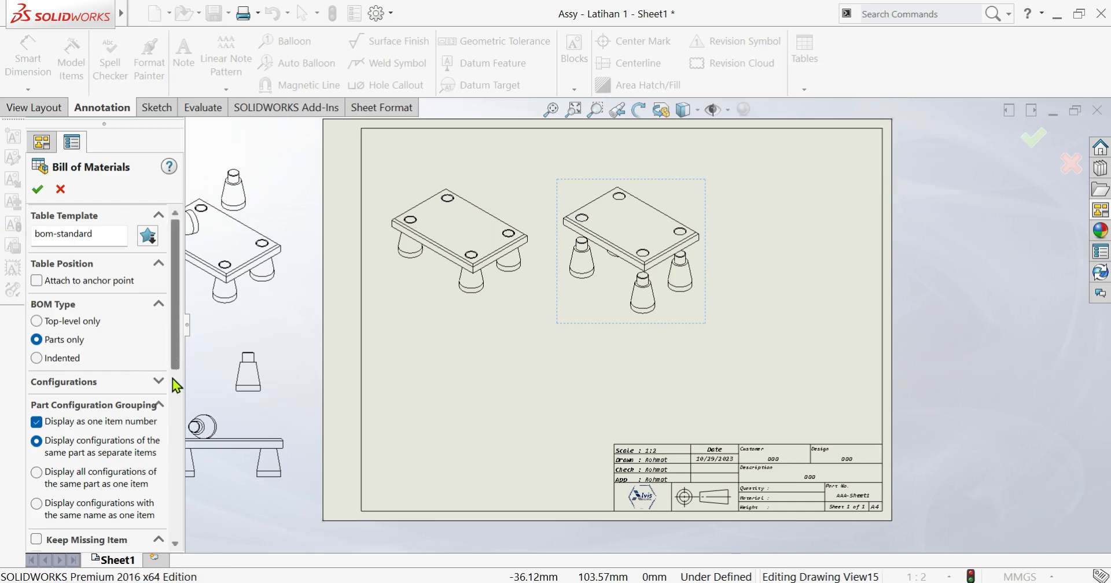
{"action": "mouse_move", "coordinate": [175, 349]}
{"action": "left_mouse_down"}
{"action": "mouse_move", "coordinate": [176, 366]}
{"action": "mouse_move", "coordinate": [176, 350]}
{"action": "left_mouse_up"}
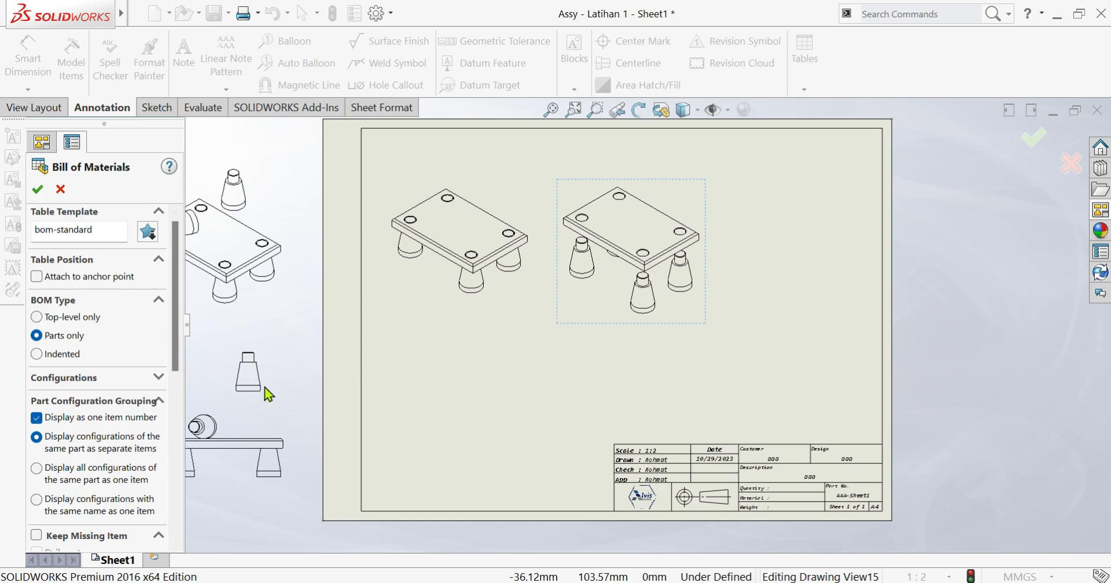
{"action": "left_click", "coordinate": [159, 377]}
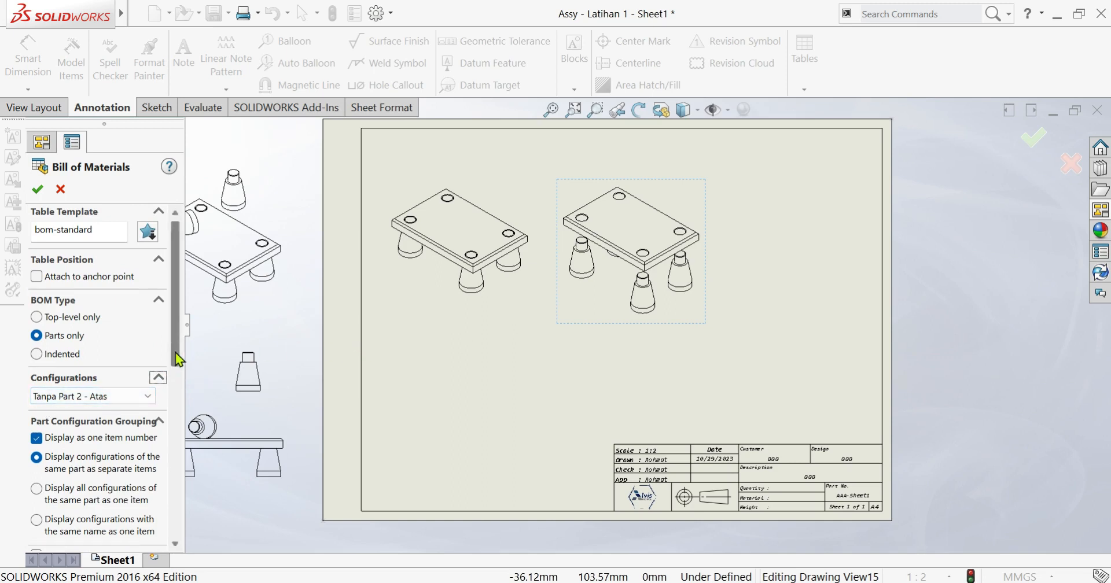
{"action": "left_click_drag", "start_coordinate": [175, 352], "coordinate": [180, 331]}
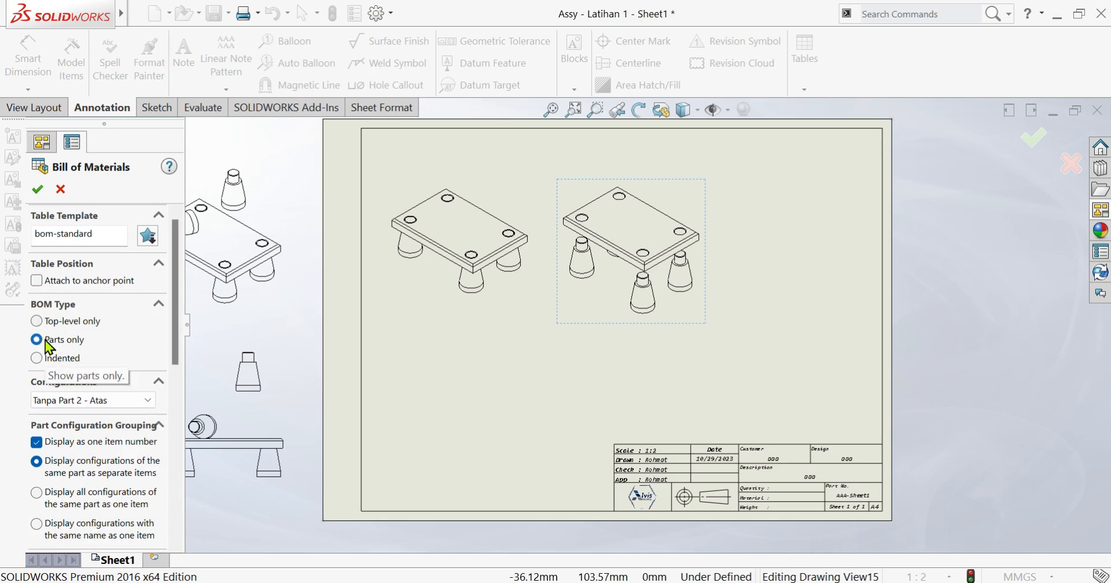
- Switch the BOM type to Indented with Detailed numbering and set it back to Parts only
{"action": "left_click", "coordinate": [39, 357]}
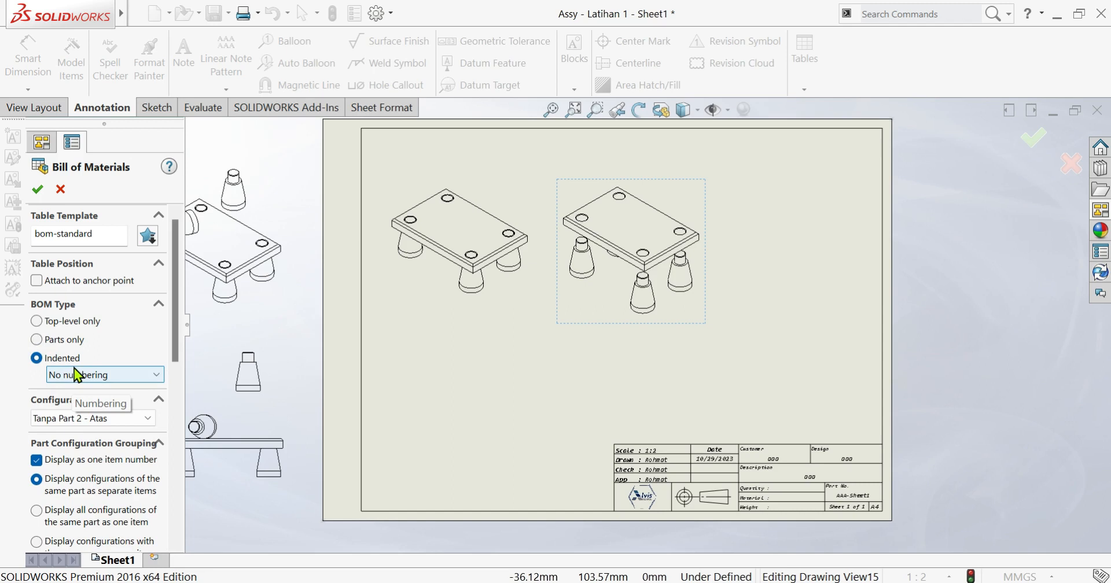
{"action": "left_click", "coordinate": [68, 375]}
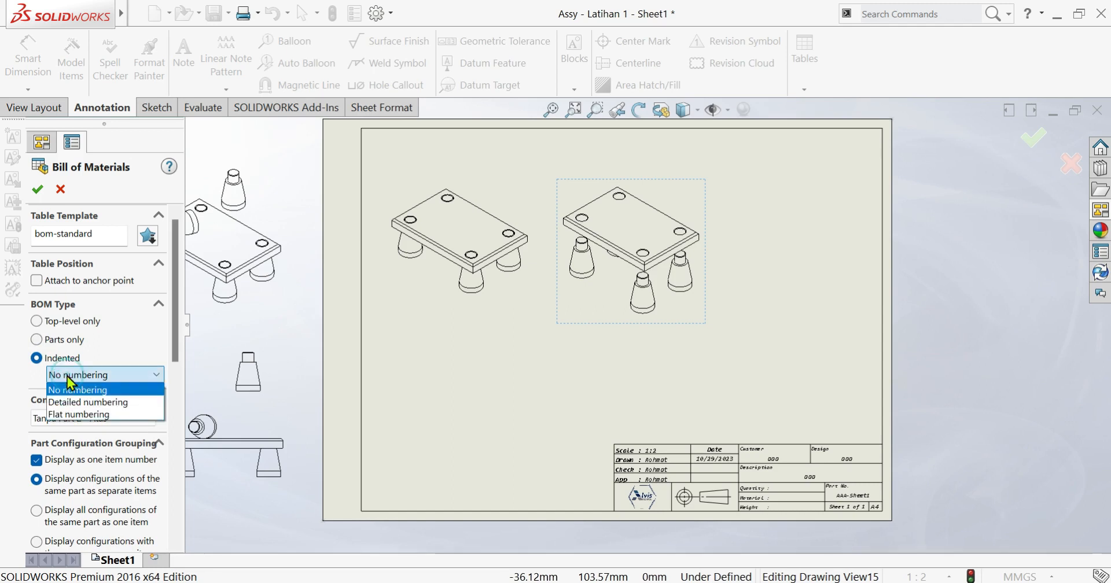
{"action": "left_click", "coordinate": [71, 409]}
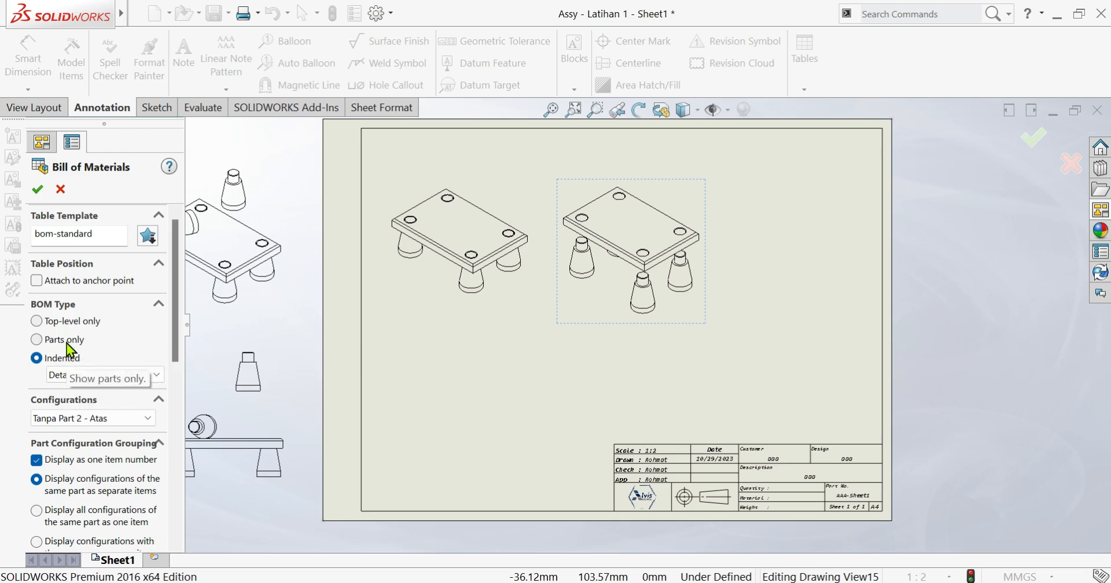
{"action": "left_click", "coordinate": [67, 350]}
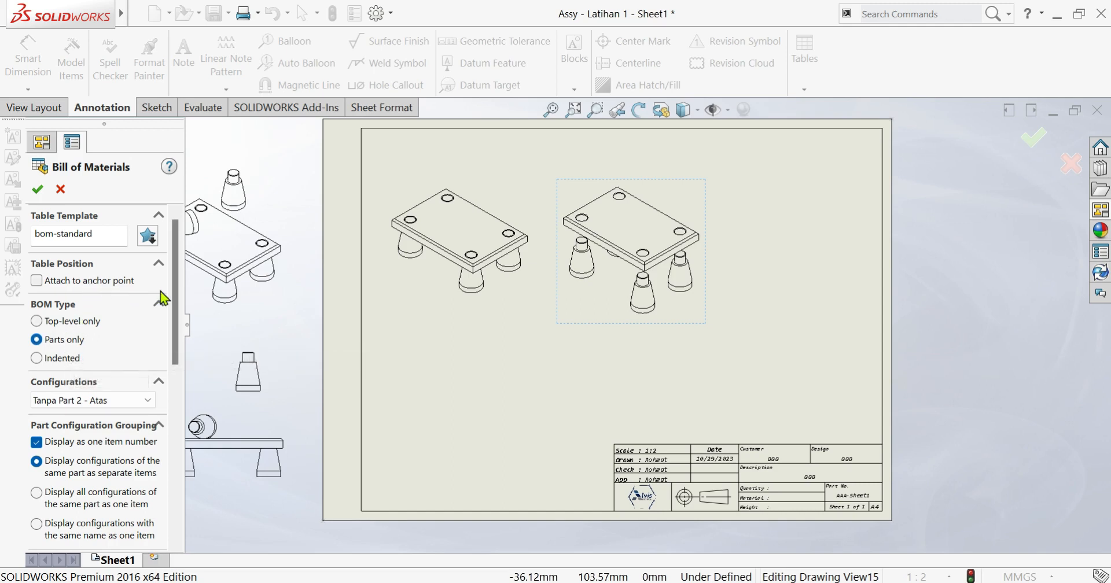
- Create the Parts only bill of materials with the bom-standard template and place it along the sheet's top border, above the exploded view
{"action": "left_click", "coordinate": [38, 190]}
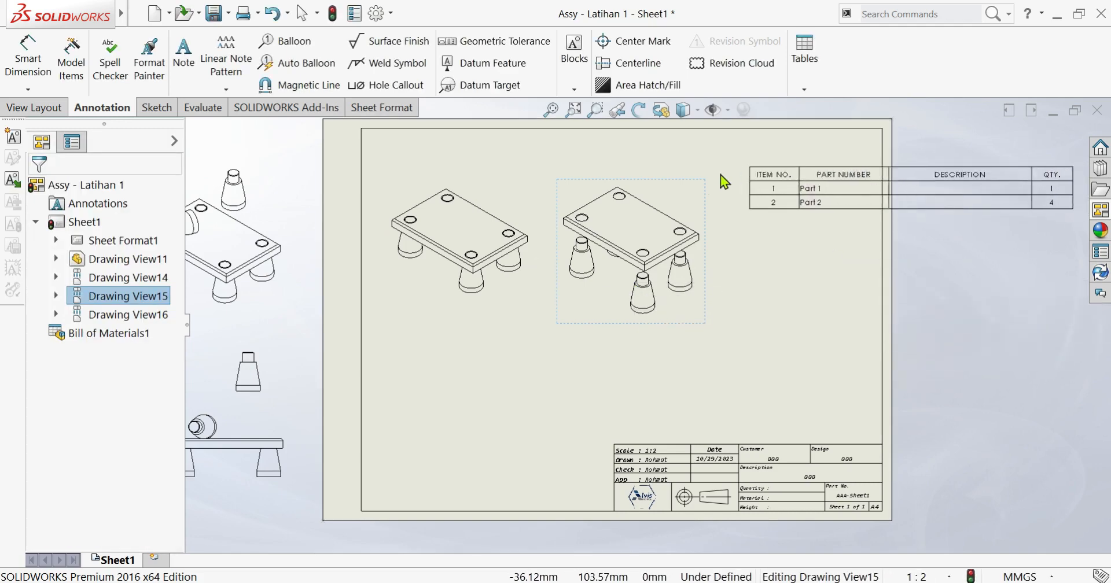
{"action": "scroll", "coordinate": [707, 297], "scroll_direction": "up", "scroll_amount": 2}
{"action": "scroll", "coordinate": [772, 238], "scroll_direction": "down", "scroll_amount": 2}
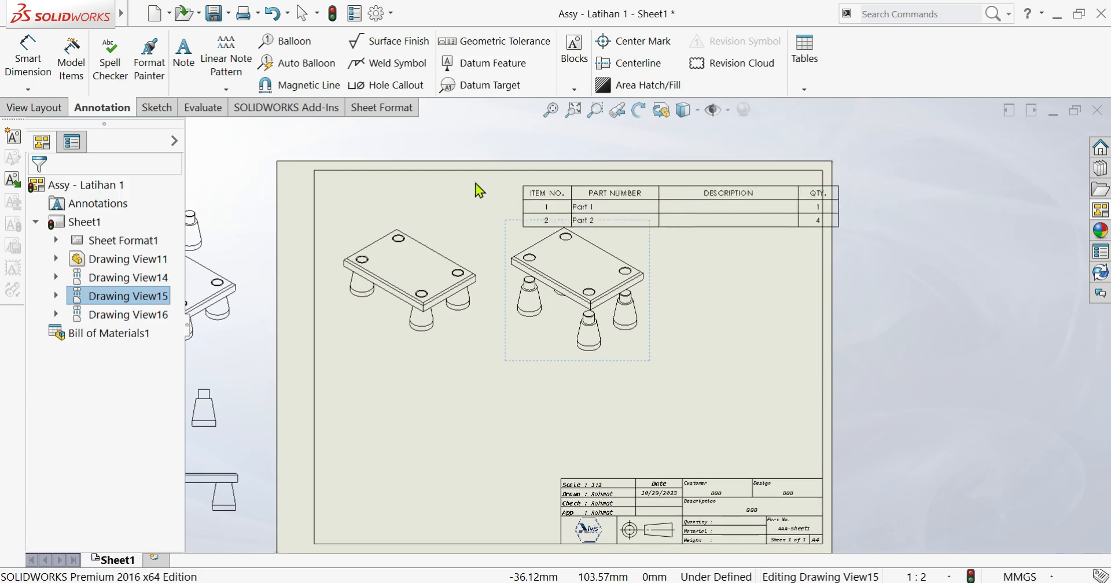
{"action": "left_click", "coordinate": [496, 182]}
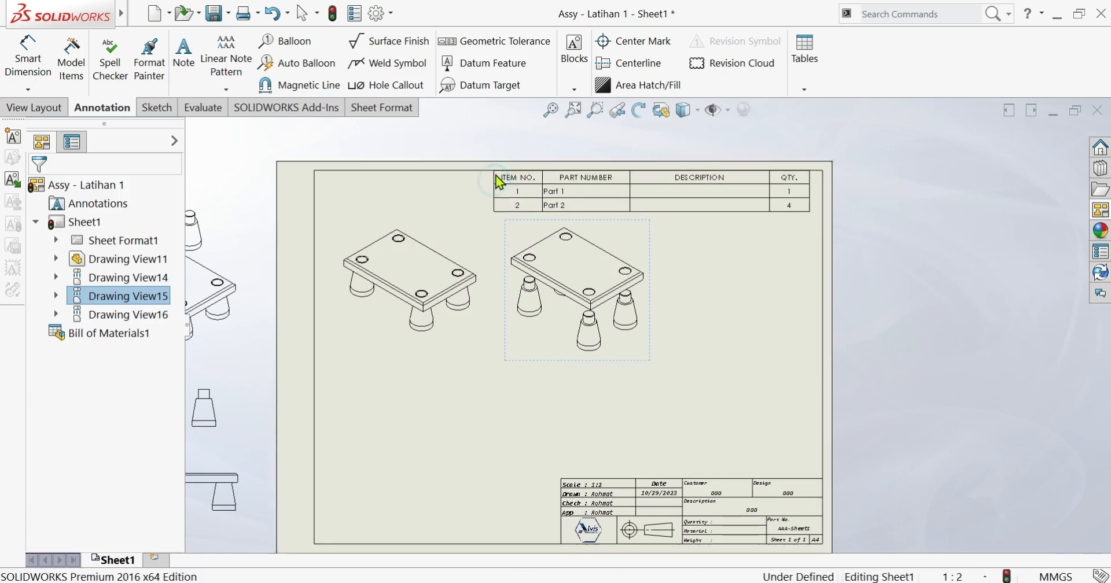
- Move the assembled and exploded views down to the middle of the sheet, side by side below the bill of materials
{"action": "scroll", "coordinate": [757, 232], "scroll_direction": "up", "scroll_amount": 2}
{"action": "scroll", "coordinate": [631, 399], "scroll_direction": "down", "scroll_amount": 1}
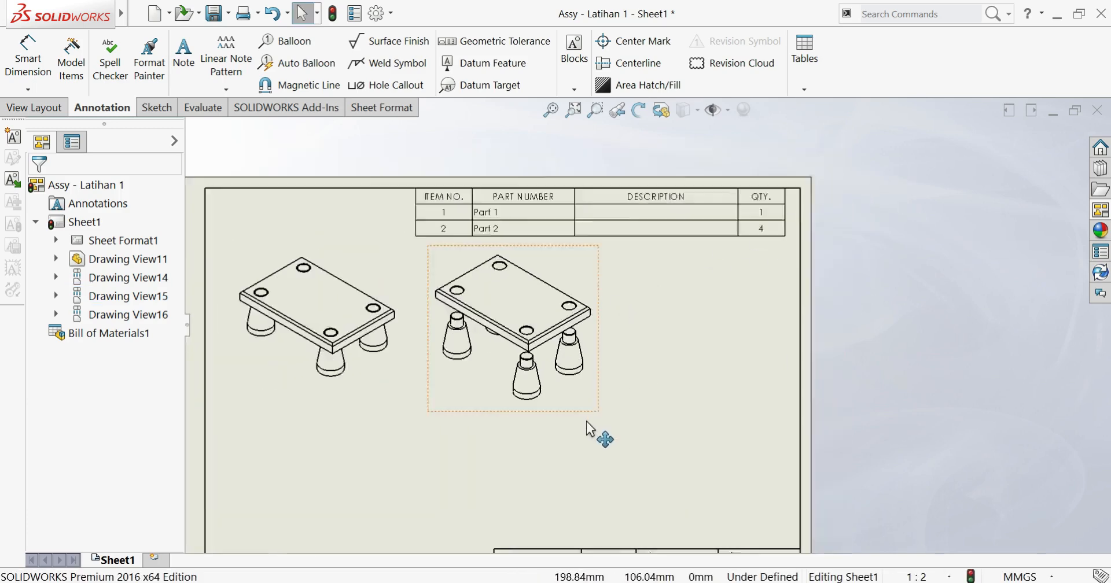
{"action": "scroll", "coordinate": [585, 421], "scroll_direction": "down", "scroll_amount": 1}
{"action": "mouse_move", "coordinate": [591, 369]}
{"action": "left_mouse_down"}
{"action": "mouse_move", "coordinate": [472, 460]}
{"action": "mouse_move", "coordinate": [545, 427]}
{"action": "mouse_move", "coordinate": [732, 452]}
{"action": "left_mouse_up"}
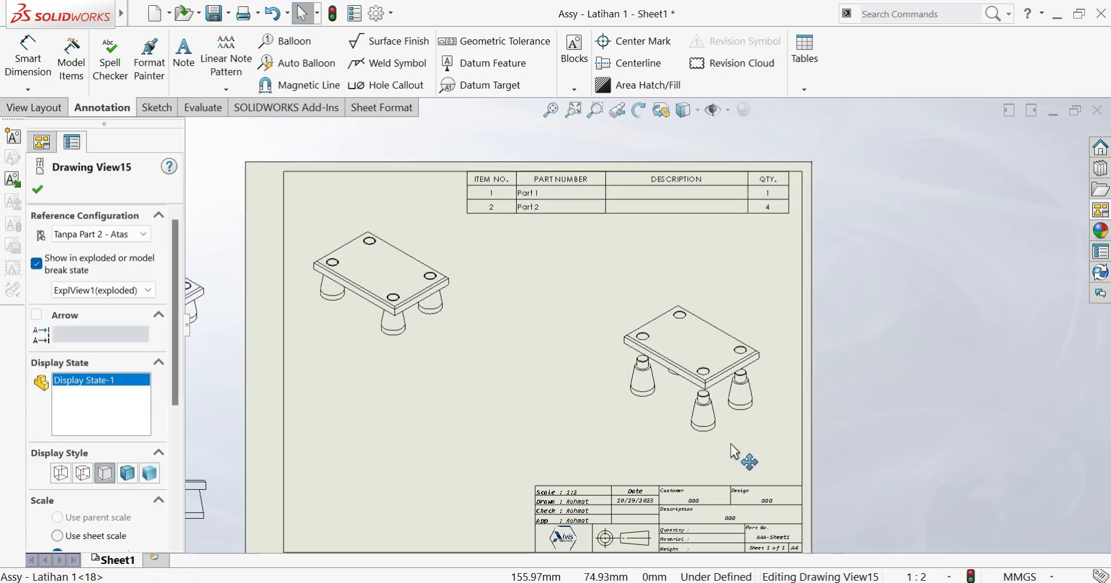
{"action": "left_click_drag", "start_coordinate": [427, 349], "coordinate": [473, 418]}
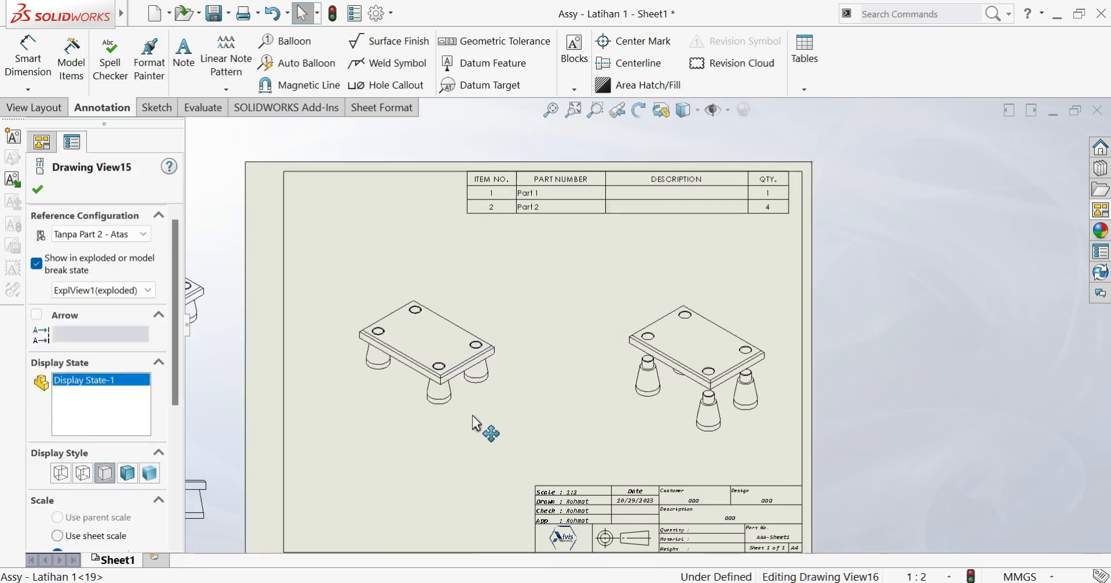
{"action": "mouse_move", "coordinate": [616, 444]}
{"action": "left_mouse_down"}
{"action": "mouse_move", "coordinate": [571, 422]}
{"action": "mouse_move", "coordinate": [588, 442]}
{"action": "mouse_move", "coordinate": [571, 417]}
{"action": "left_mouse_up"}
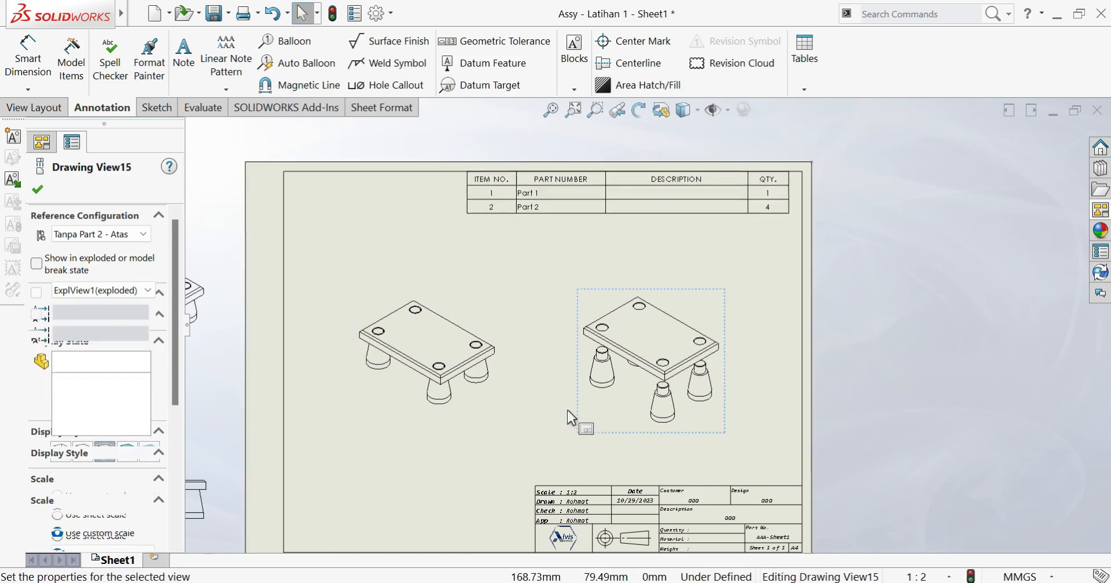
{"action": "left_click", "coordinate": [528, 258]}
- Move the bill of materials table into the upper-right corner of the sheet's inner border
{"action": "left_click", "coordinate": [462, 168]}
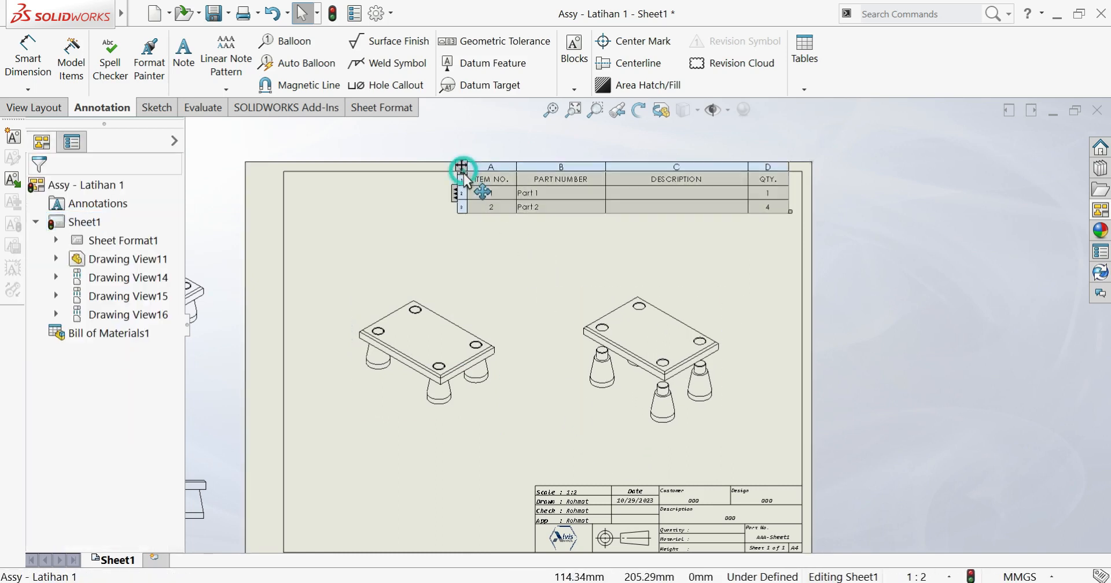
{"action": "left_click", "coordinate": [773, 301]}
{"action": "mouse_move", "coordinate": [460, 168]}
{"action": "left_mouse_down"}
{"action": "mouse_move", "coordinate": [482, 203]}
{"action": "mouse_move", "coordinate": [480, 174]}
{"action": "left_mouse_up"}
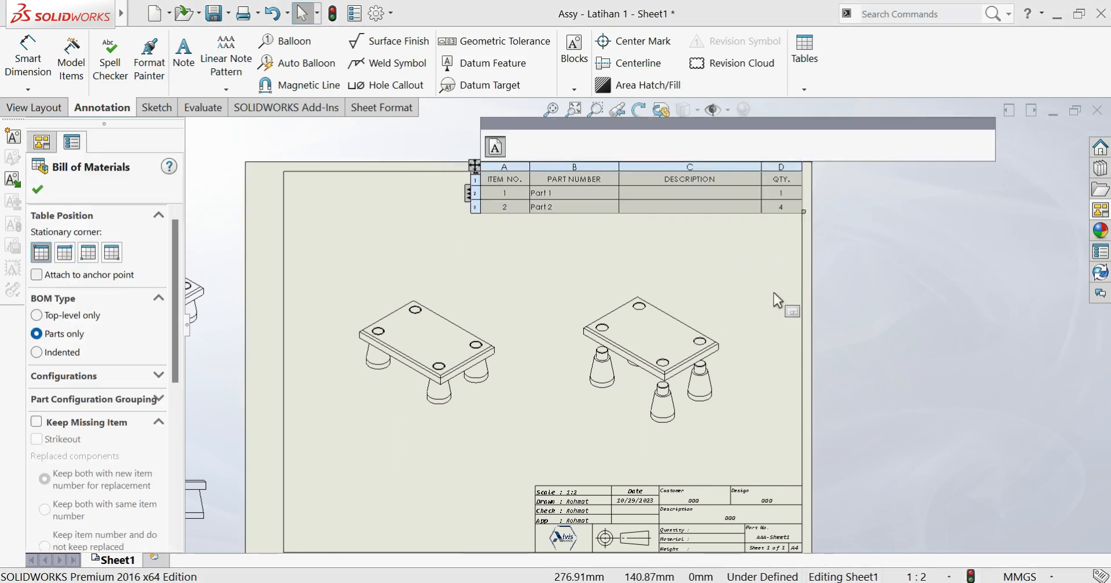
{"action": "left_click", "coordinate": [823, 255]}
- Examine the column type and property name options for the DESCRIPTION column of the bill of materials
{"action": "scroll", "coordinate": [664, 218], "scroll_direction": "down", "scroll_amount": 3}
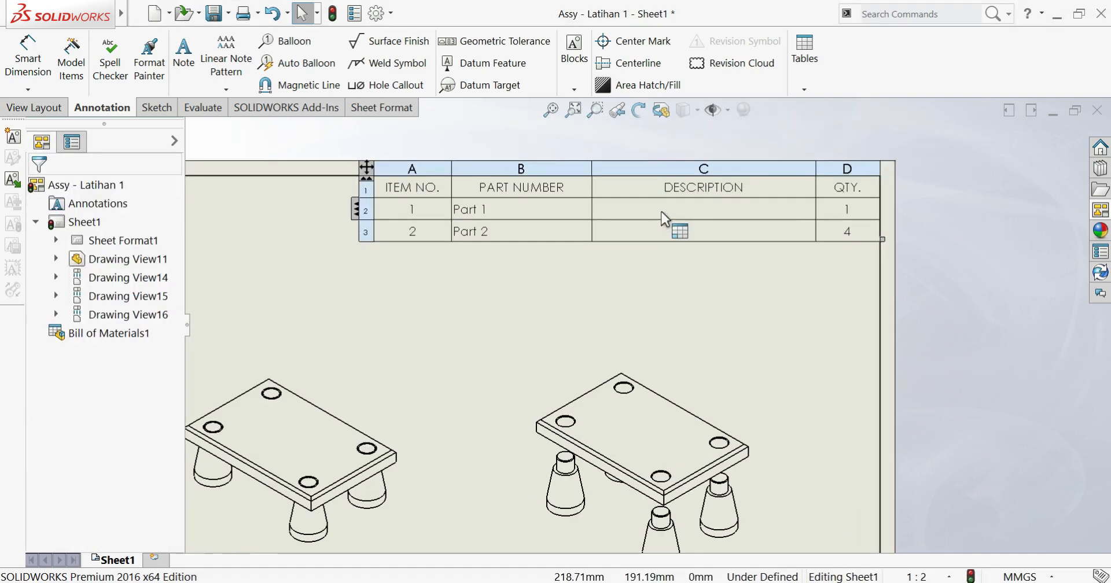
{"action": "left_click", "coordinate": [700, 214]}
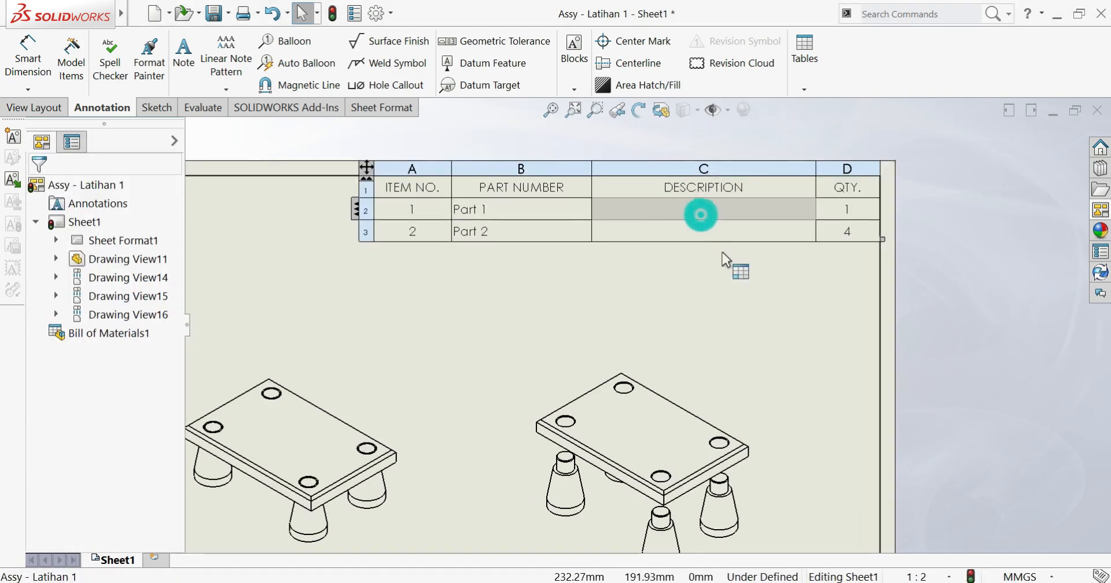
{"action": "left_click", "coordinate": [700, 233]}
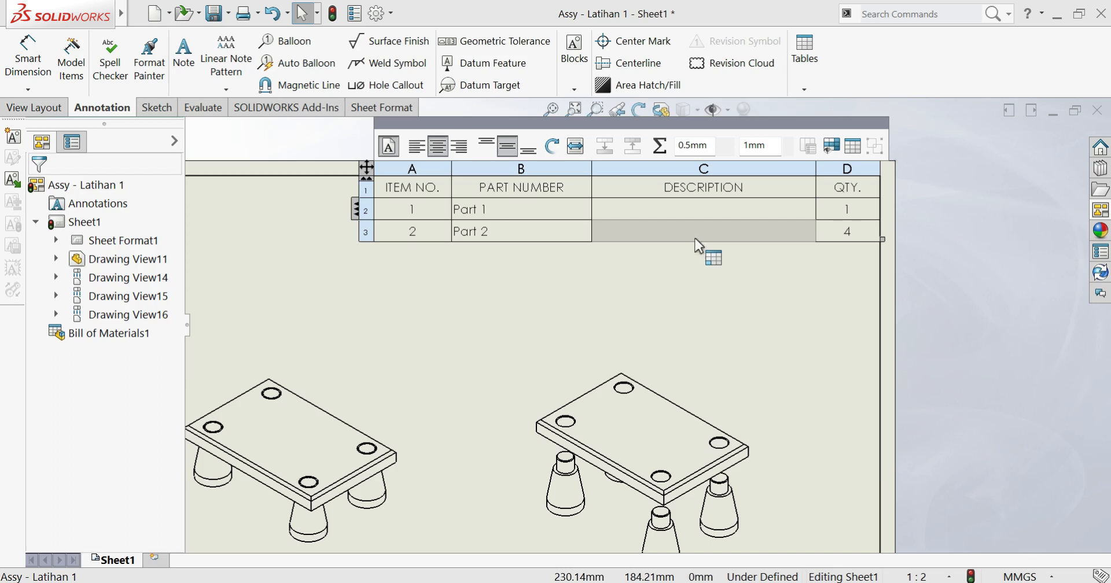
{"action": "left_click", "coordinate": [716, 167]}
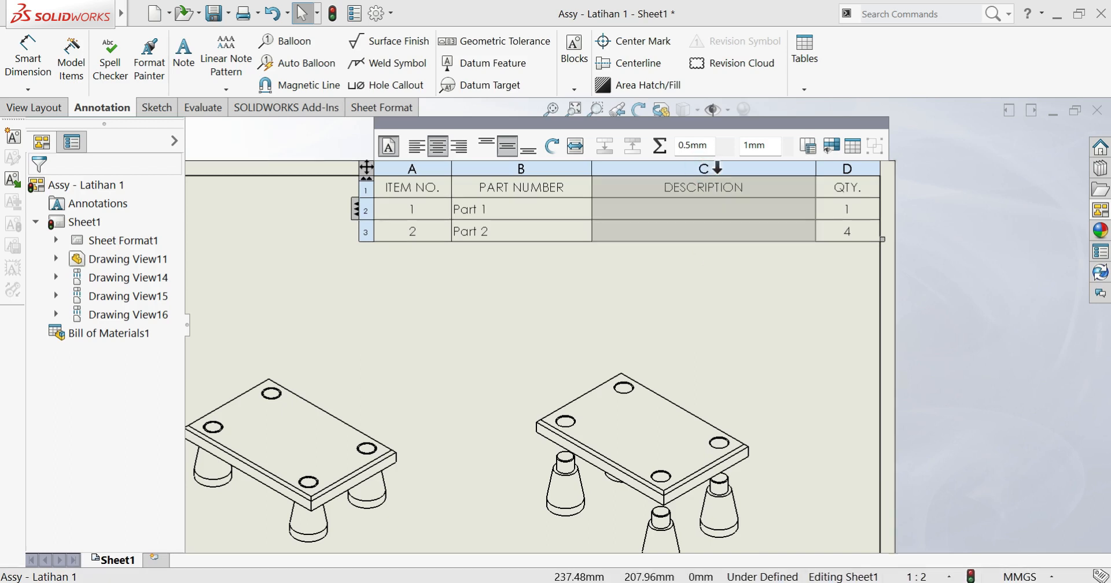
{"action": "right_click", "coordinate": [717, 168]}
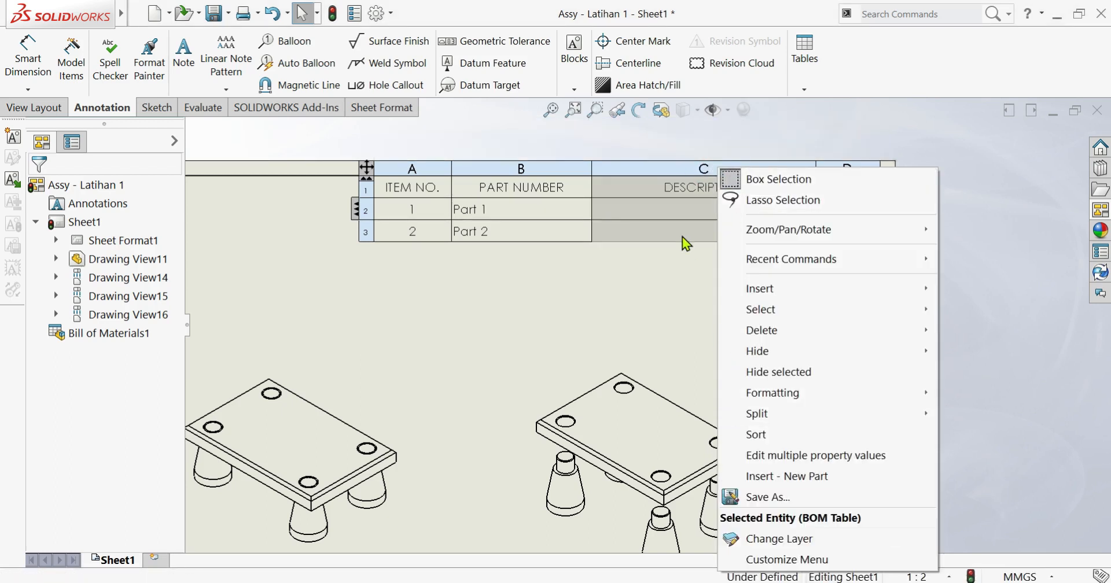
{"action": "left_click", "coordinate": [672, 165]}
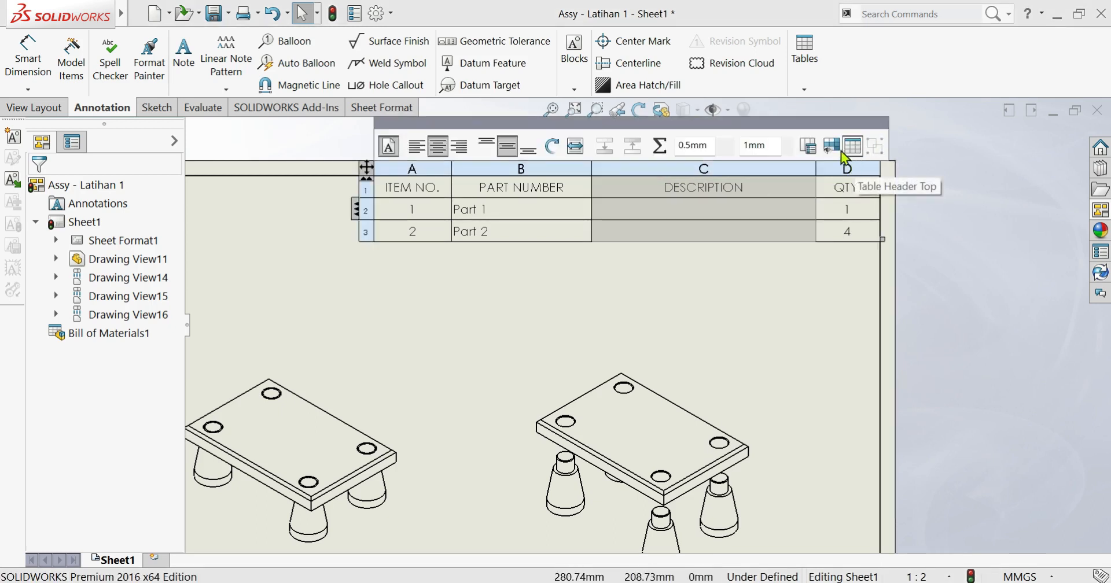
{"action": "left_click", "coordinate": [811, 151]}
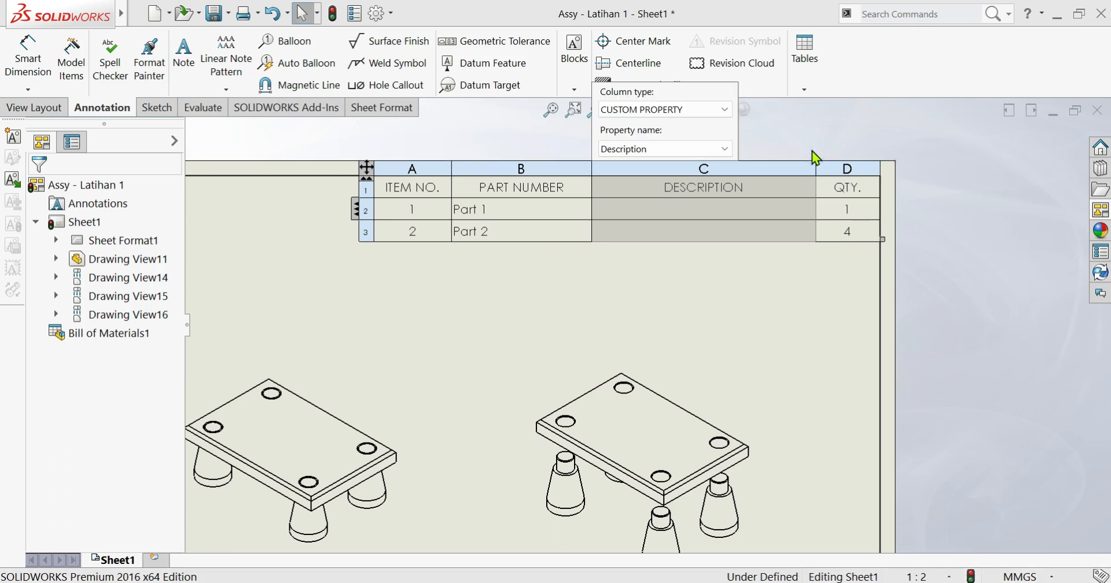
{"action": "left_click", "coordinate": [688, 154]}
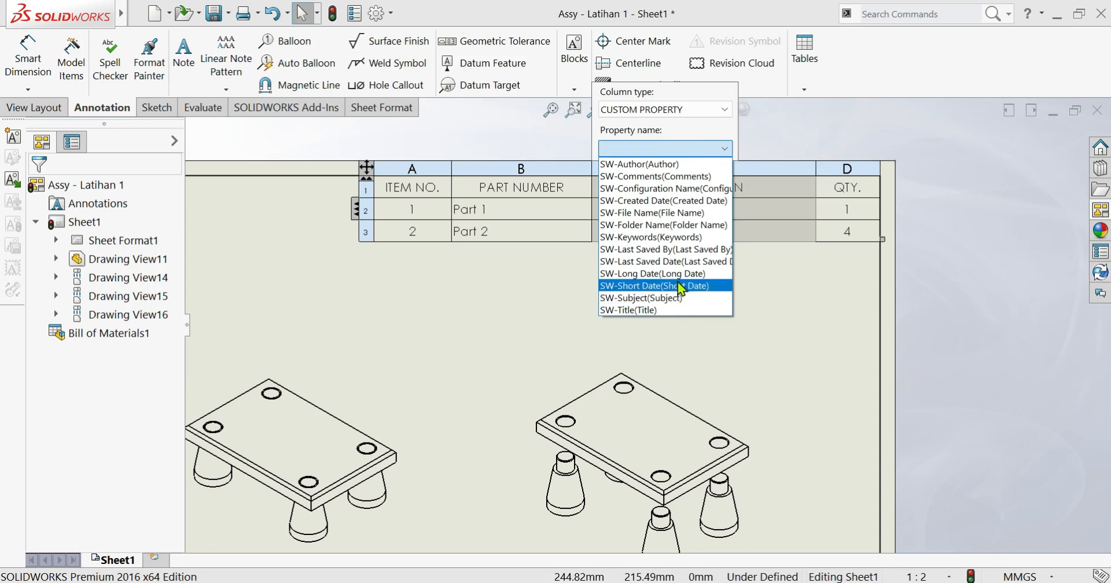
{"action": "left_click", "coordinate": [676, 113]}
{"action": "left_click", "coordinate": [679, 110]}
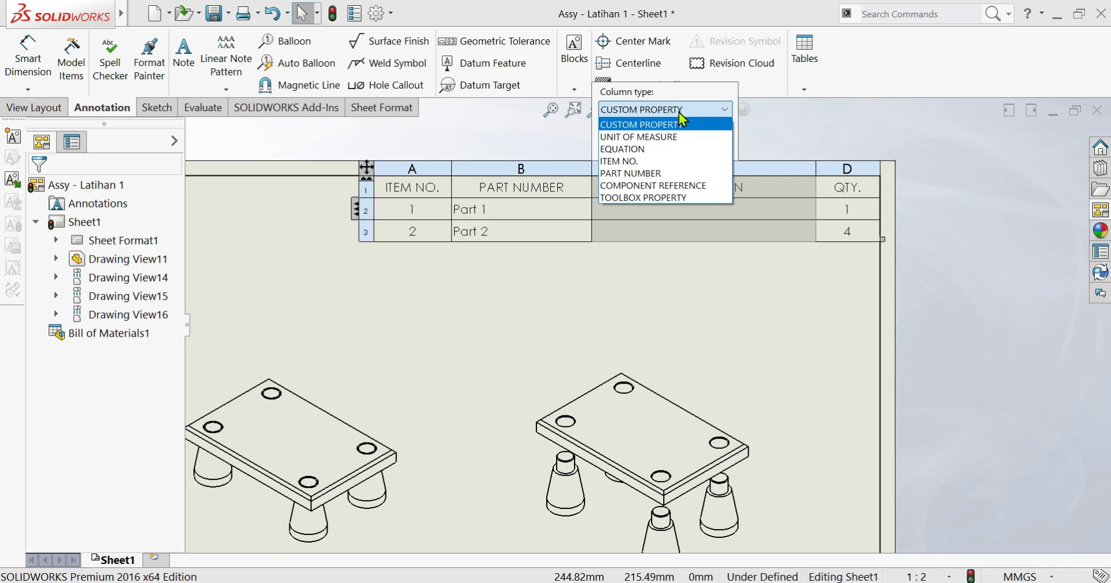
{"action": "left_click", "coordinate": [679, 114]}
{"action": "left_click", "coordinate": [802, 151]}
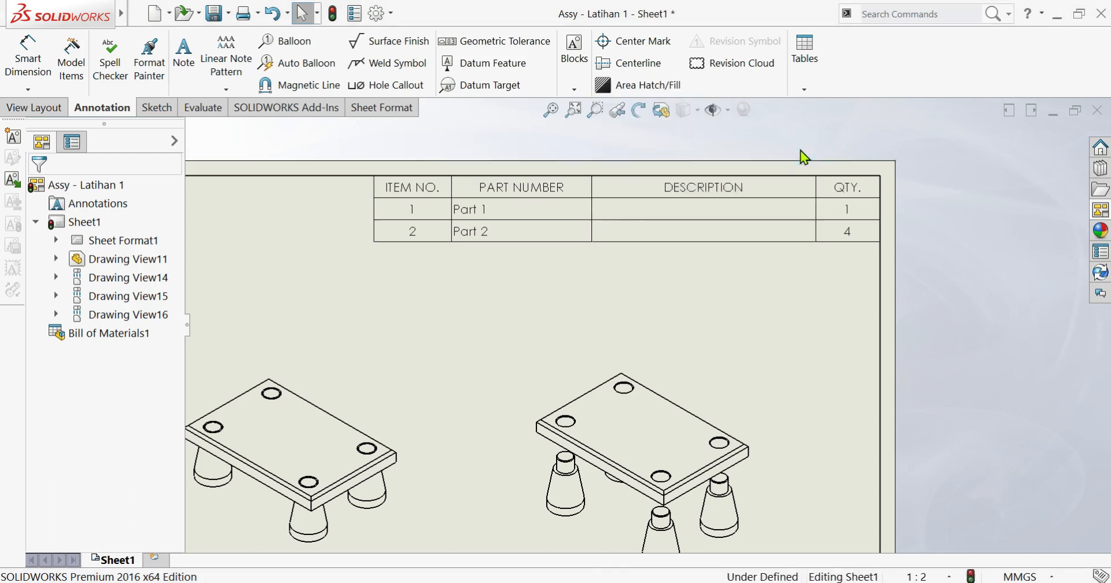
- Open the assembly from the assembled drawing view and inspect Part 1's material and features in the design tree
{"action": "scroll", "coordinate": [645, 370], "scroll_direction": "up", "scroll_amount": 2}
{"action": "middle_click_drag", "start_coordinate": [696, 455], "coordinate": [654, 391]}
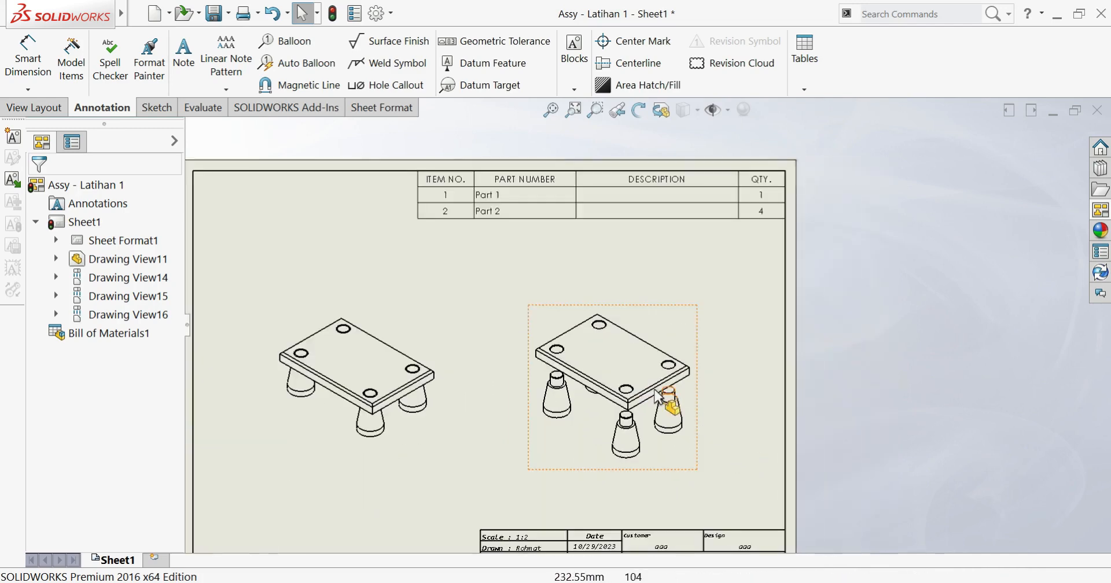
{"action": "scroll", "coordinate": [654, 391], "scroll_direction": "down", "scroll_amount": 1}
{"action": "scroll", "coordinate": [560, 403], "scroll_direction": "up", "scroll_amount": 3}
{"action": "scroll", "coordinate": [562, 399], "scroll_direction": "down", "scroll_amount": 3}
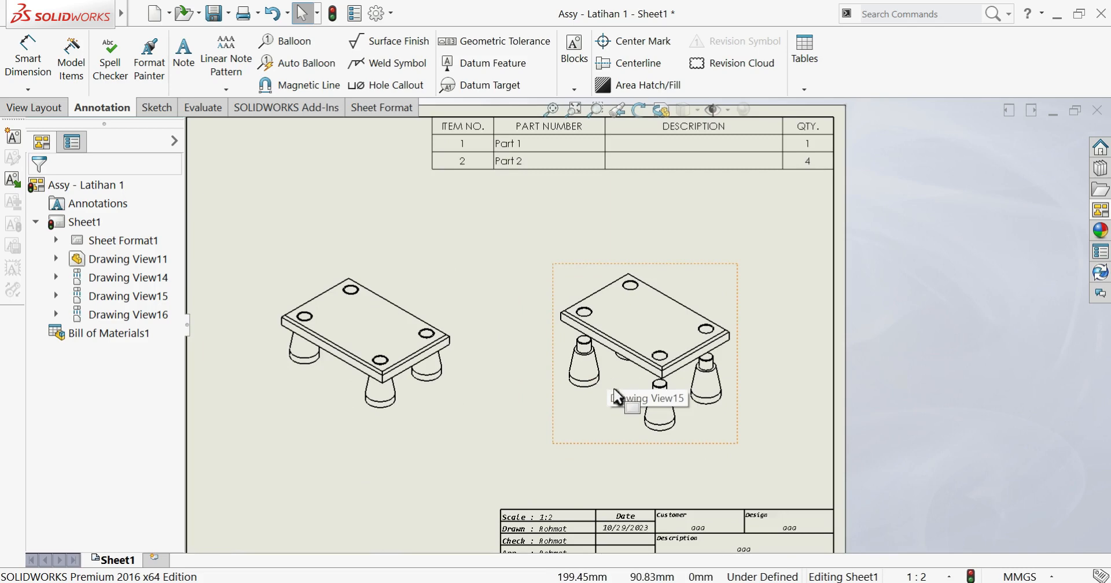
{"action": "left_click", "coordinate": [446, 391]}
{"action": "left_click", "coordinate": [484, 358]}
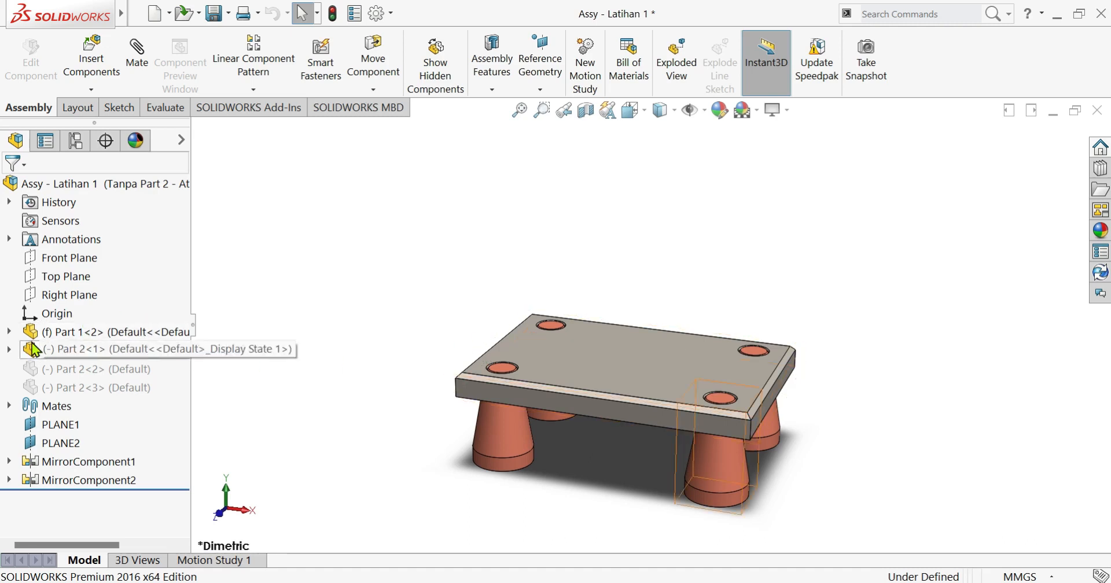
{"action": "left_click", "coordinate": [9, 331]}
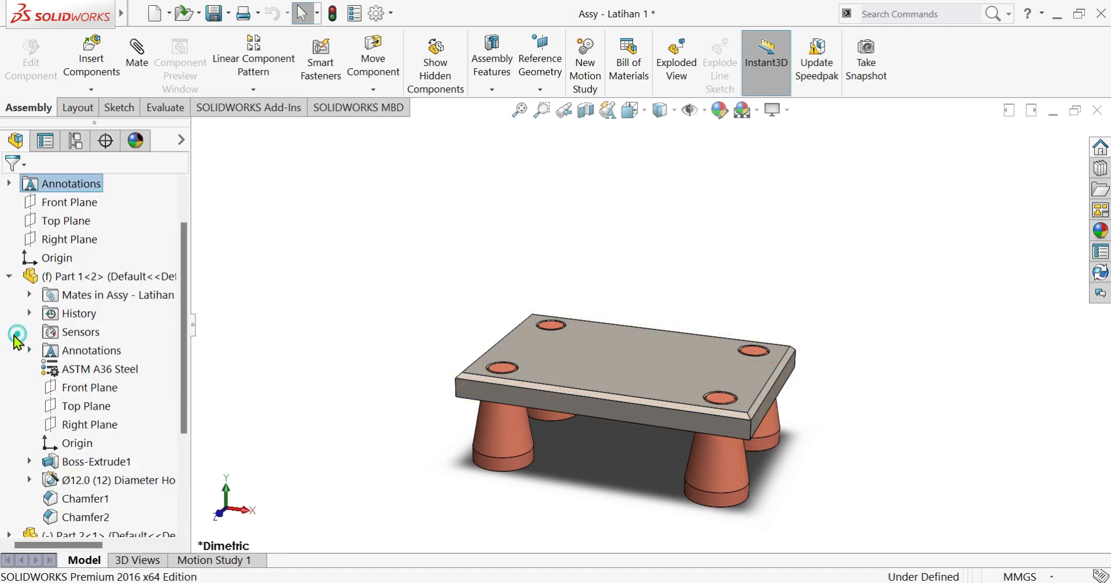
{"action": "left_click", "coordinate": [10, 277]}
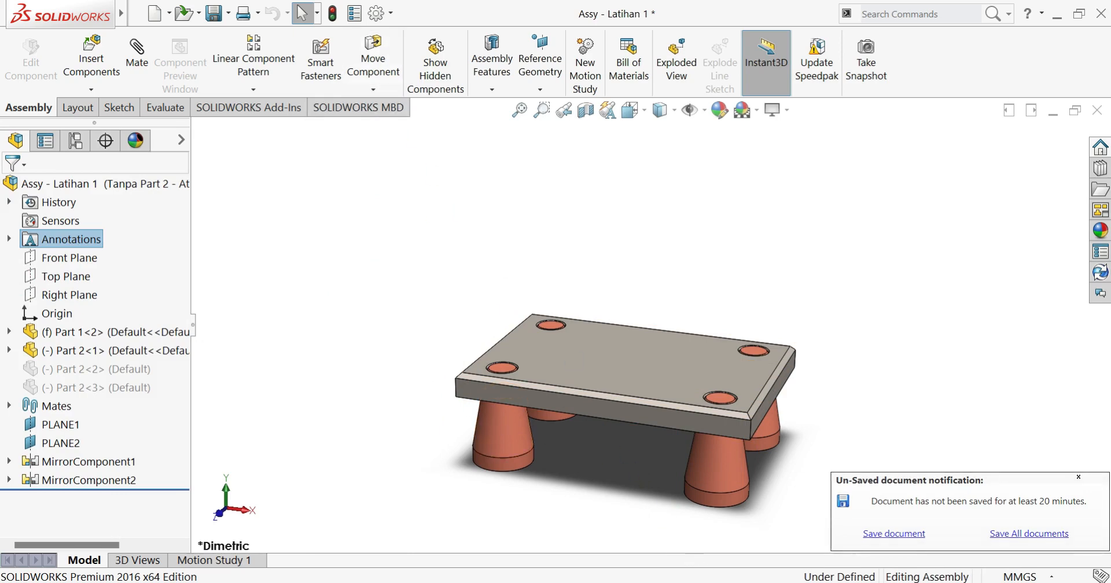
- Return to the drawing, open its custom file properties and look through the available property names
{"action": "mouse_move", "coordinate": [772, 573]}
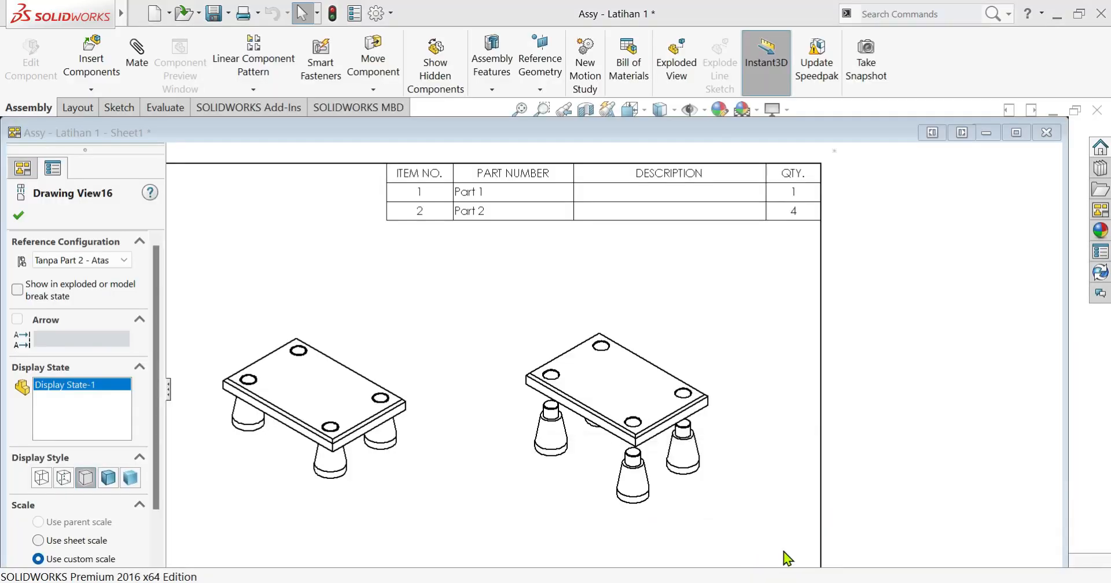
{"action": "left_click", "coordinate": [758, 564]}
{"action": "left_click", "coordinate": [355, 12]}
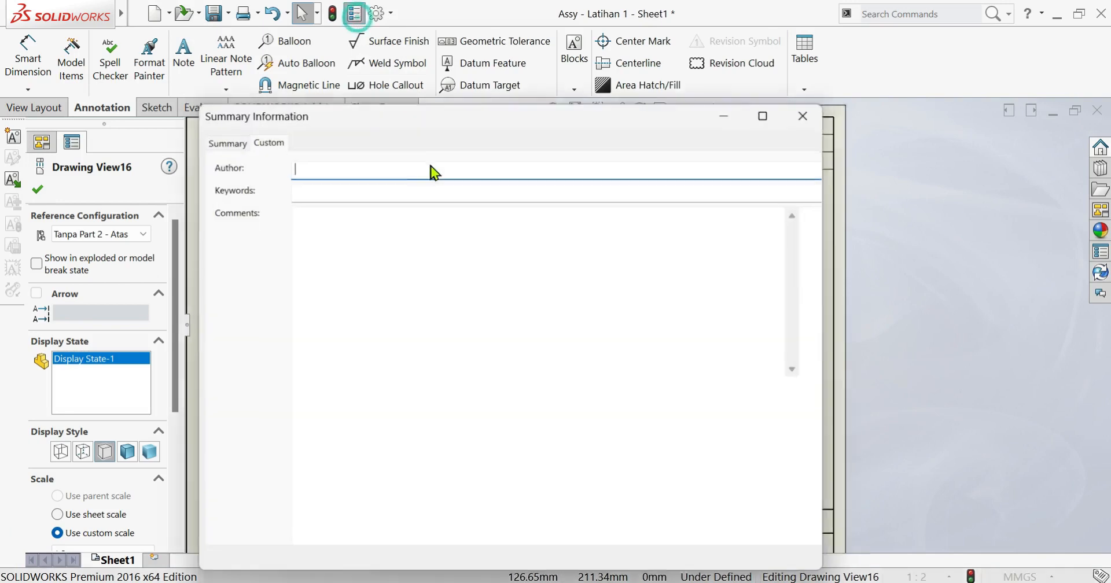
{"action": "left_click_drag", "start_coordinate": [438, 122], "coordinate": [457, 60]}
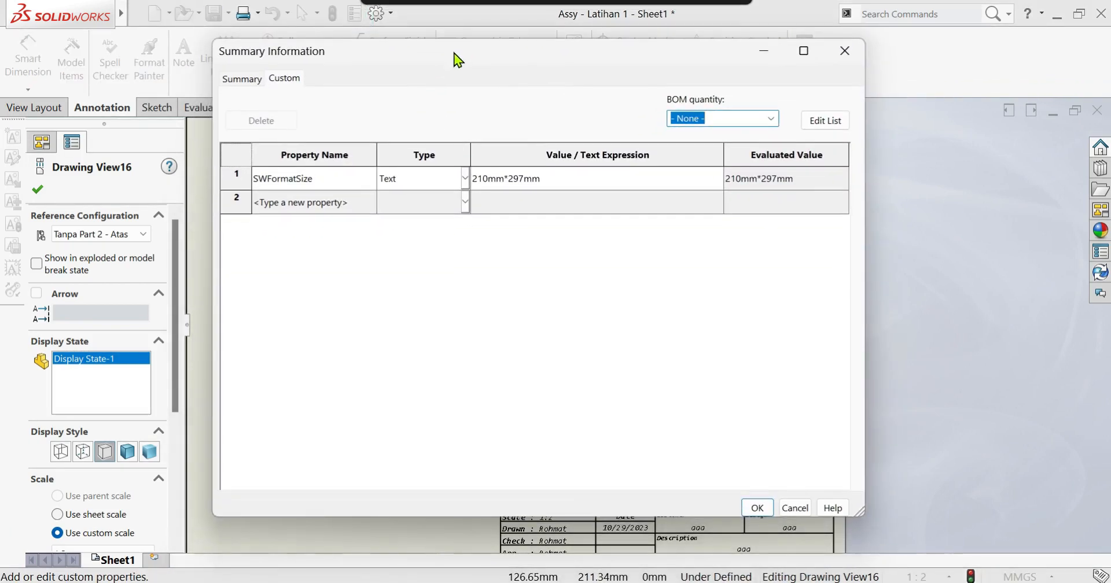
{"action": "left_click", "coordinate": [359, 204]}
{"action": "left_click", "coordinate": [371, 202]}
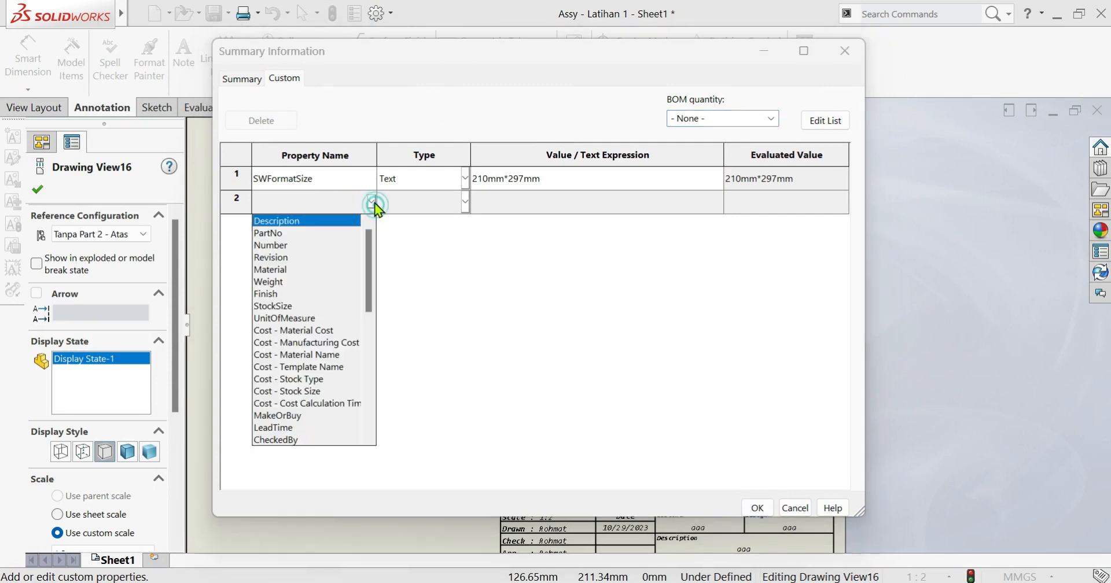
{"action": "scroll", "coordinate": [303, 381], "scroll_direction": "down", "scroll_amount": 6}
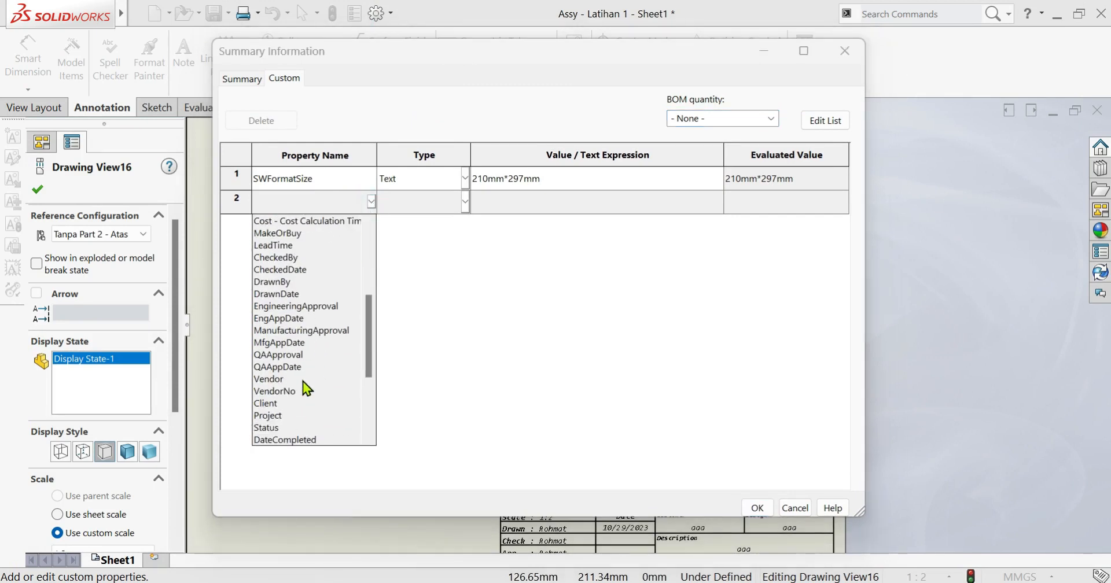
{"action": "scroll", "coordinate": [303, 388], "scroll_direction": "down", "scroll_amount": 3}
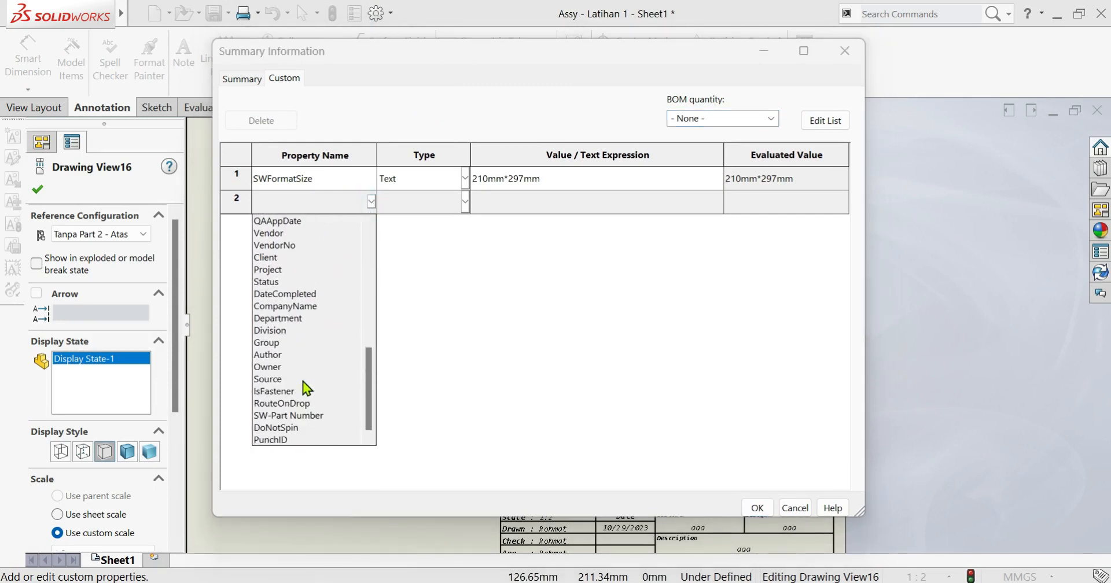
{"action": "scroll", "coordinate": [303, 388], "scroll_direction": "up", "scroll_amount": 2}
{"action": "scroll", "coordinate": [304, 382], "scroll_direction": "up", "scroll_amount": 7}
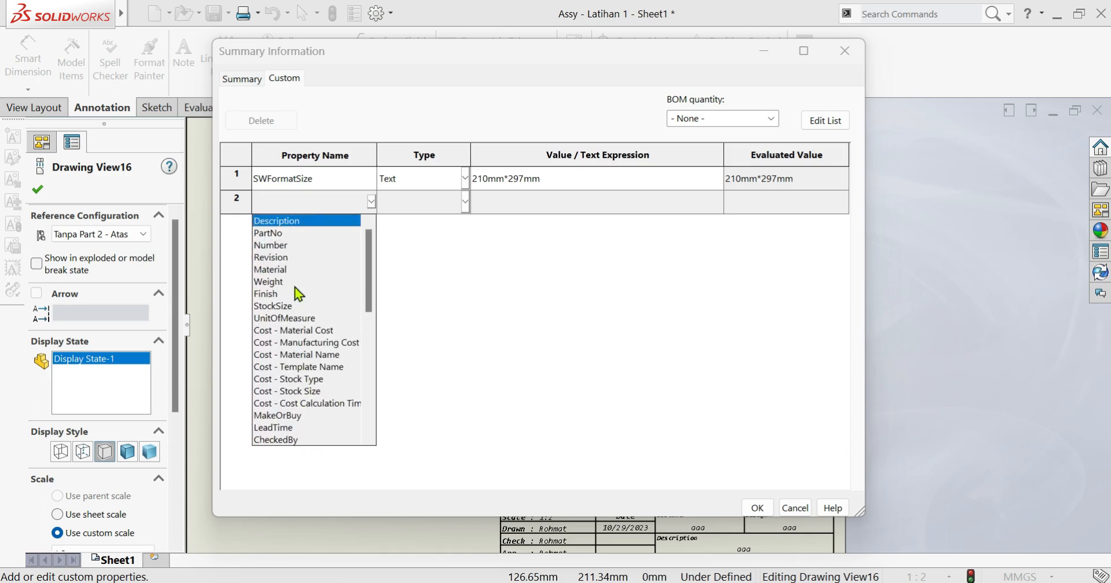
- Try to add a Material custom property of type Number to the drawing, check the BOM quantity options, and close the properties
{"action": "left_click", "coordinate": [278, 269]}
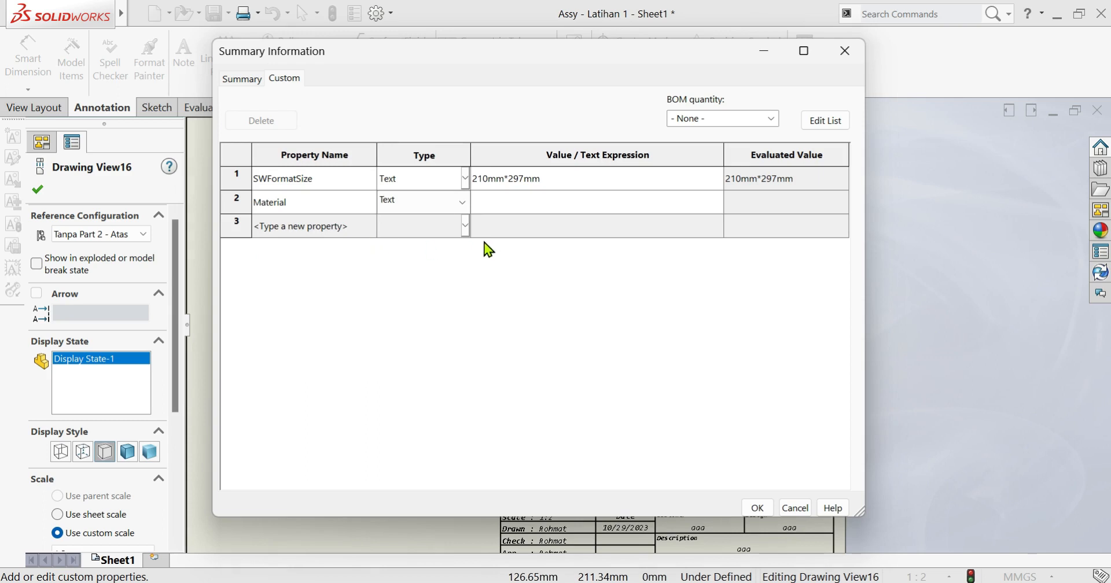
{"action": "left_click", "coordinate": [586, 202]}
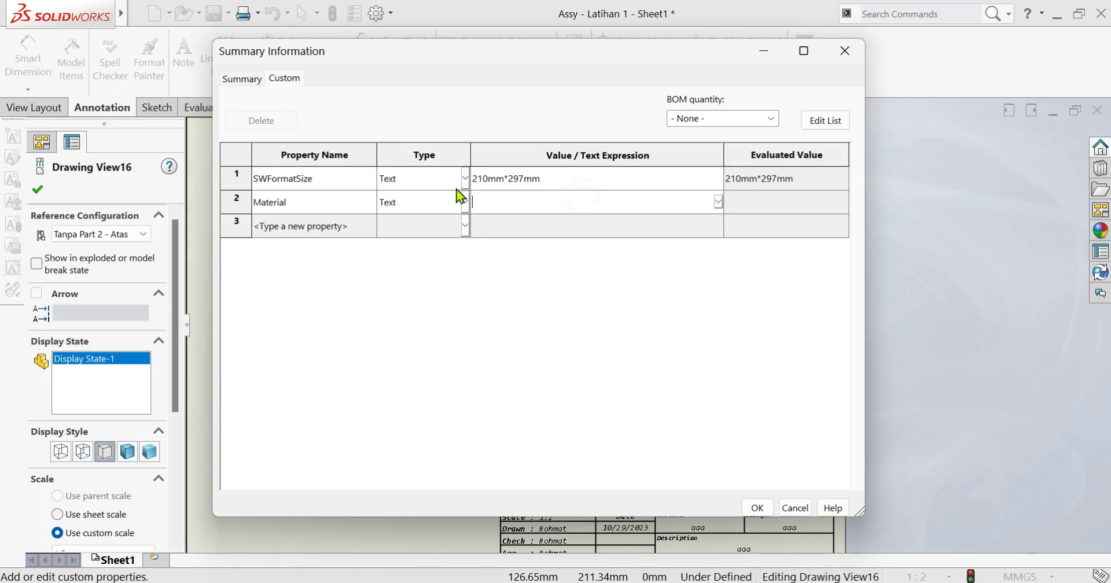
{"action": "left_click", "coordinate": [719, 202]}
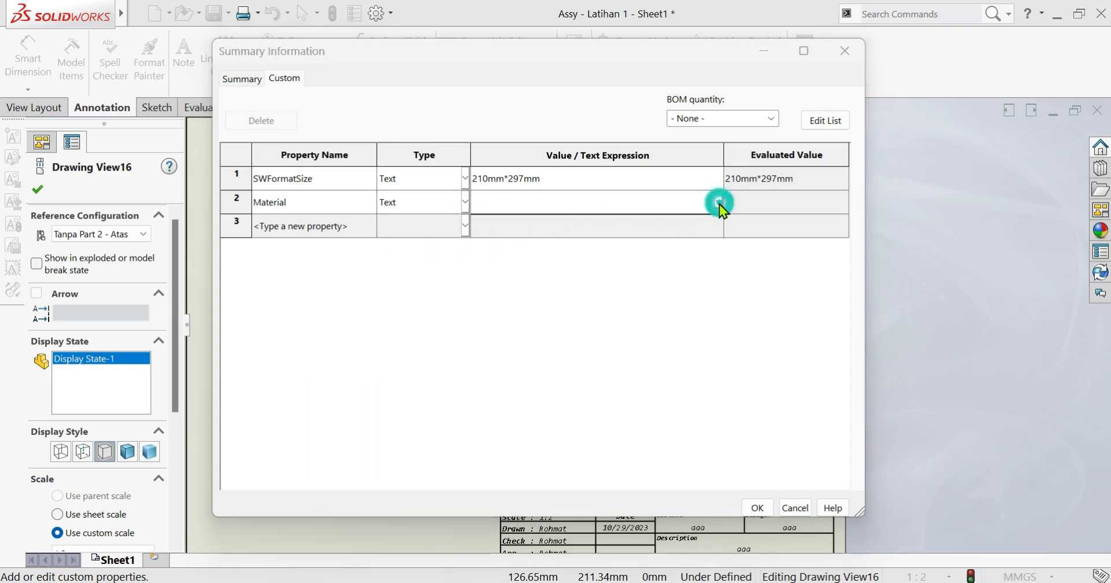
{"action": "left_click", "coordinate": [465, 202]}
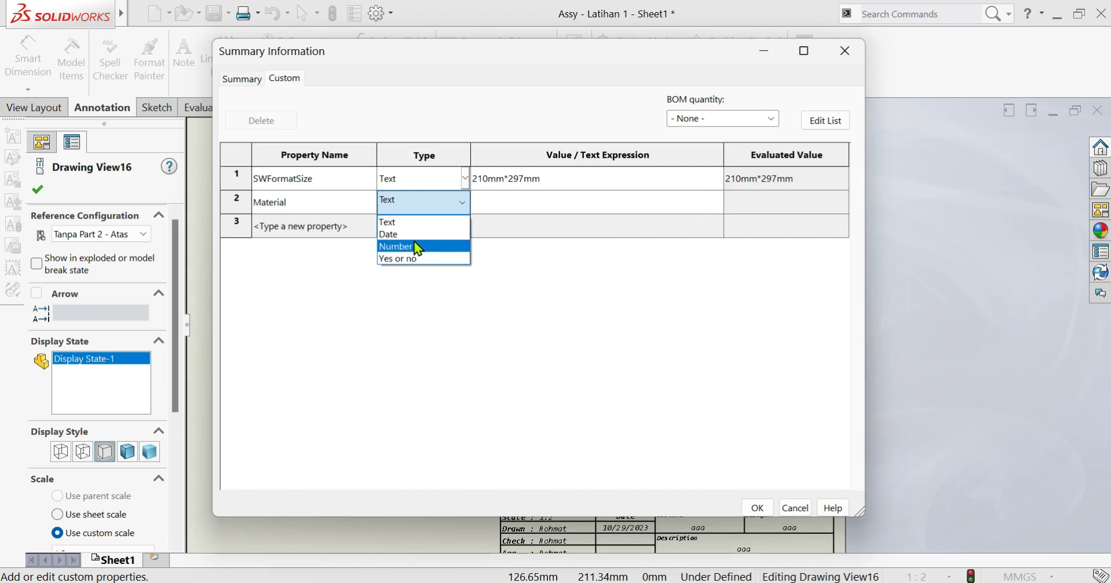
{"action": "left_click", "coordinate": [410, 249]}
{"action": "left_click", "coordinate": [463, 202]}
{"action": "left_click", "coordinate": [663, 113]}
{"action": "left_click", "coordinate": [772, 119]}
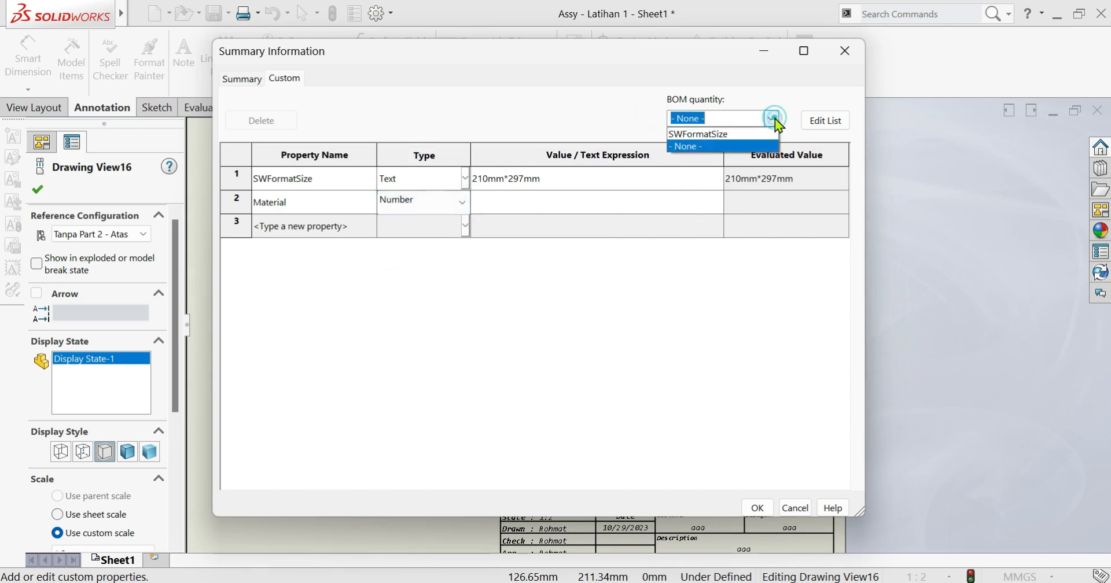
{"action": "left_click", "coordinate": [775, 119]}
{"action": "left_click", "coordinate": [243, 78]}
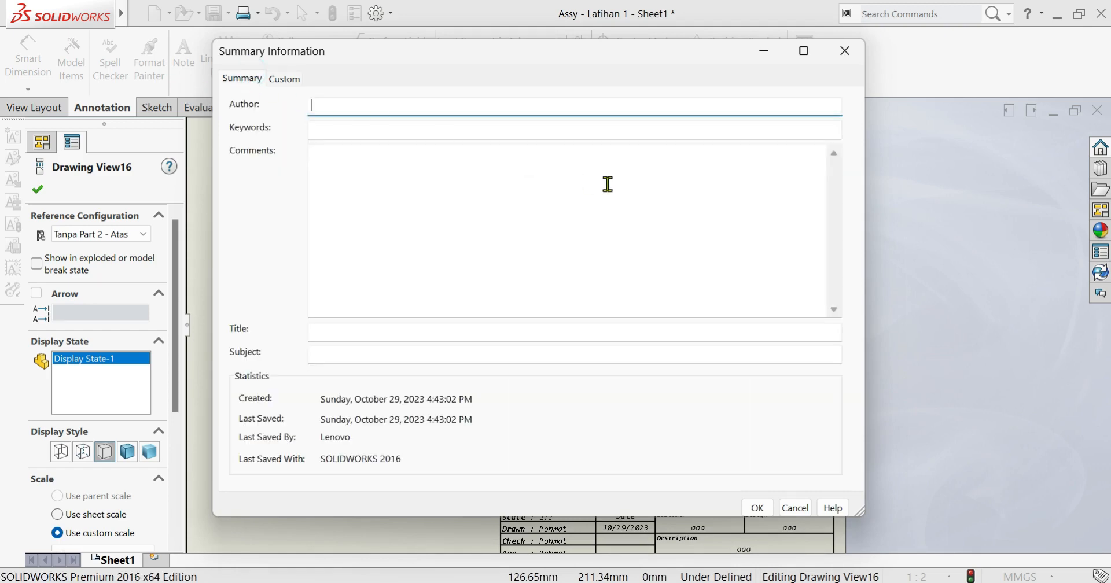
{"action": "left_click", "coordinate": [844, 51]}
- Open the assembly from the assembled drawing view, open the Part 1 plate from it, and bring up that part's custom file properties
{"action": "left_click", "coordinate": [342, 196]}
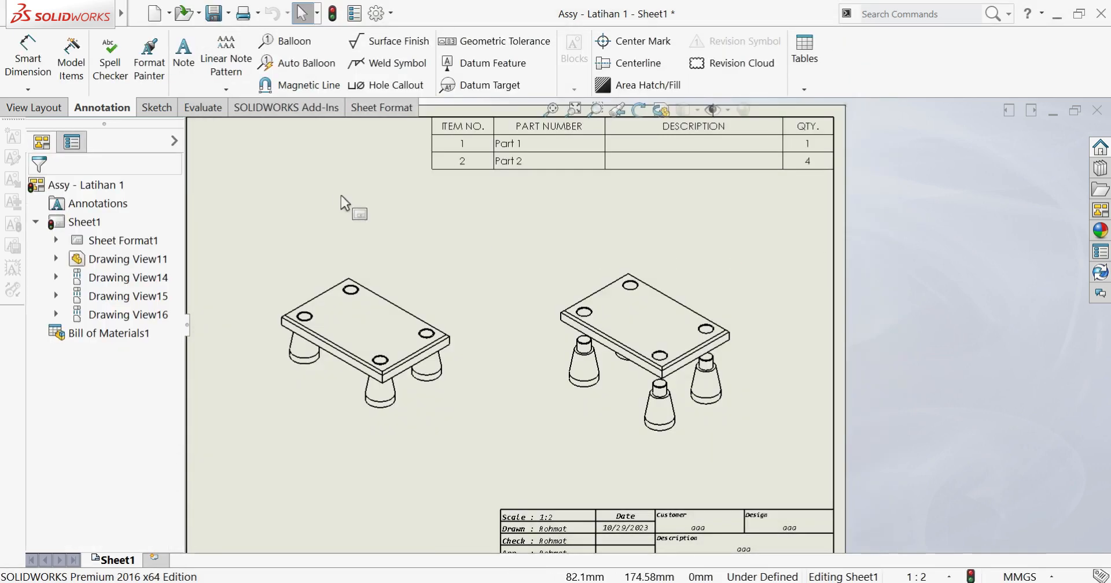
{"action": "left_click", "coordinate": [426, 288]}
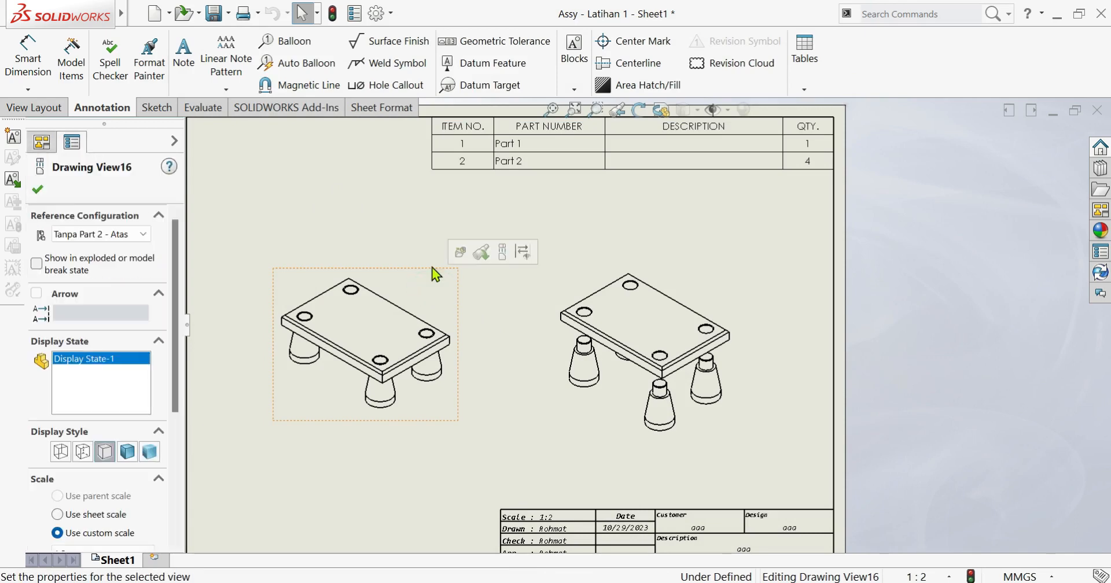
{"action": "left_click", "coordinate": [459, 255]}
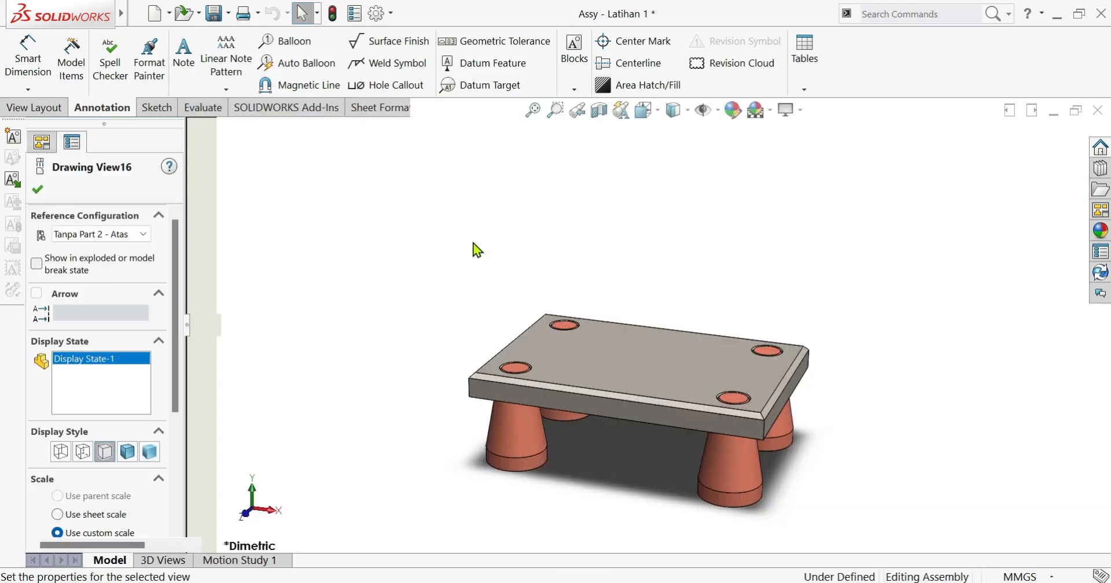
{"action": "left_click", "coordinate": [512, 434]}
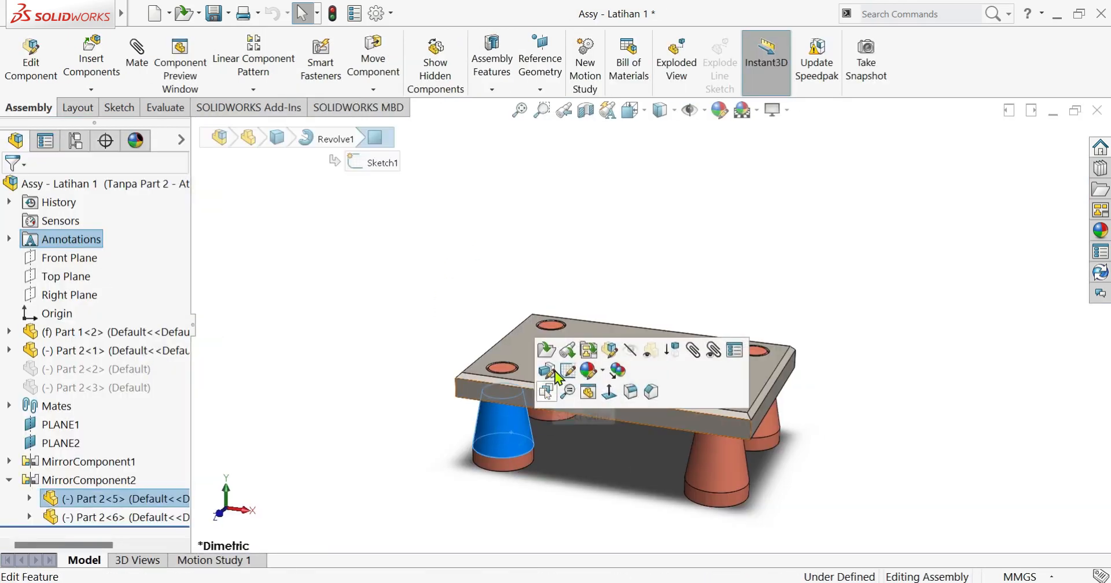
{"action": "left_click", "coordinate": [380, 322]}
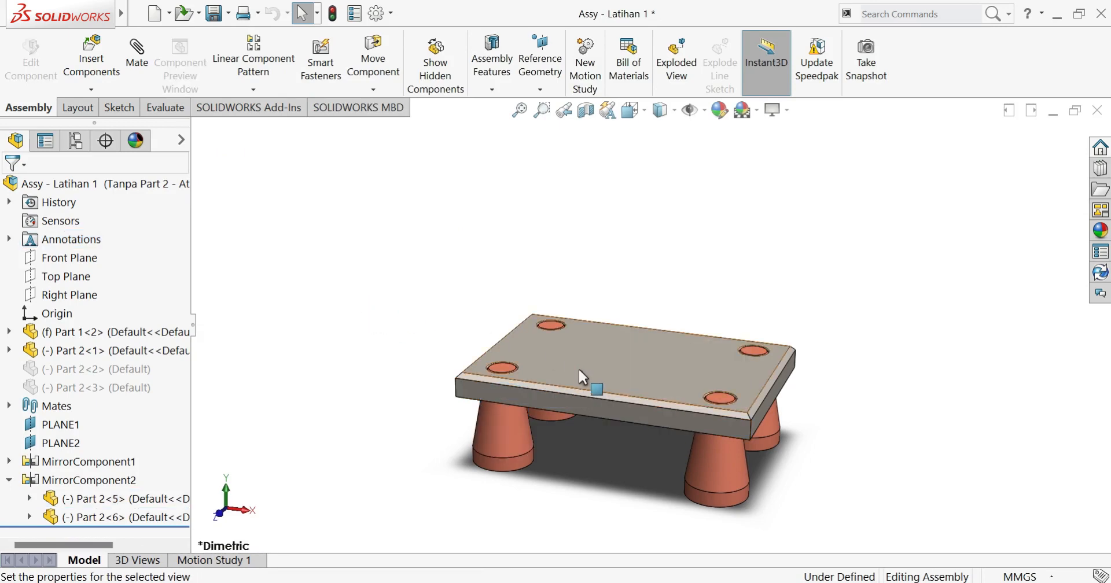
{"action": "left_click", "coordinate": [578, 367]}
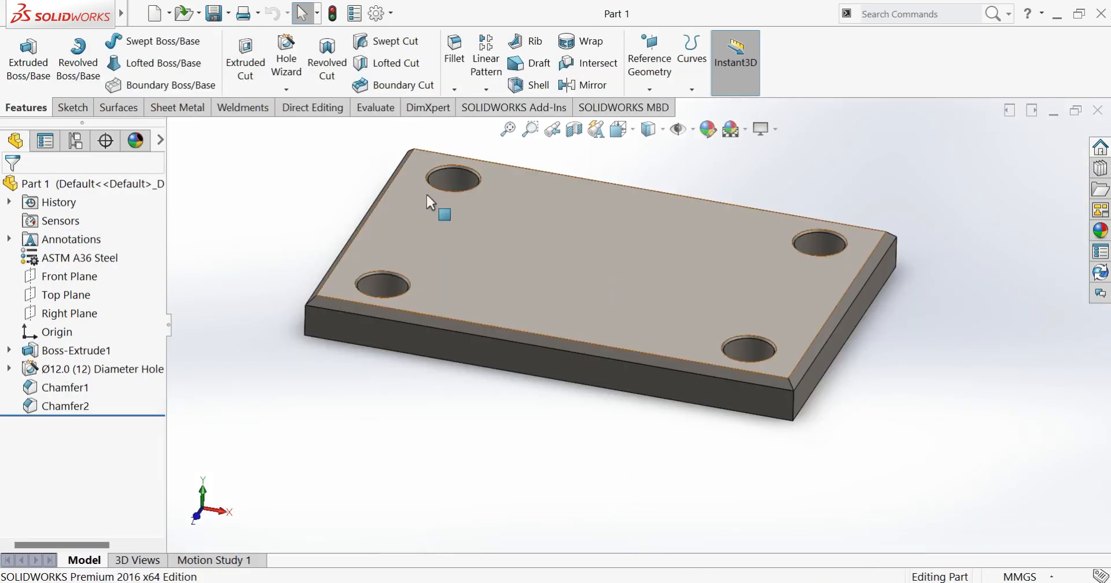
{"action": "left_click", "coordinate": [355, 12]}
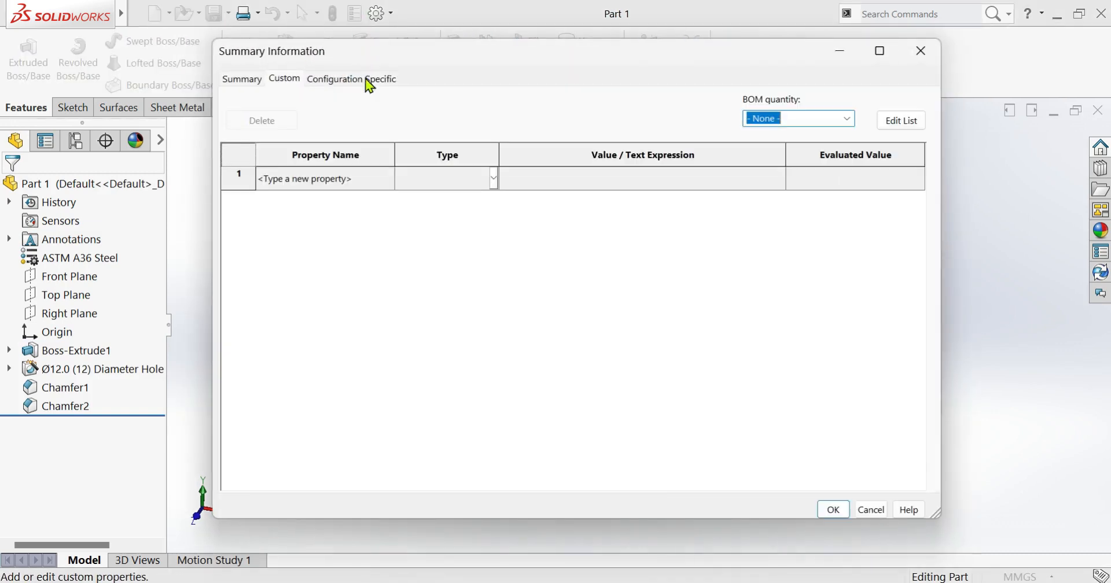
{"action": "left_click", "coordinate": [920, 51]}
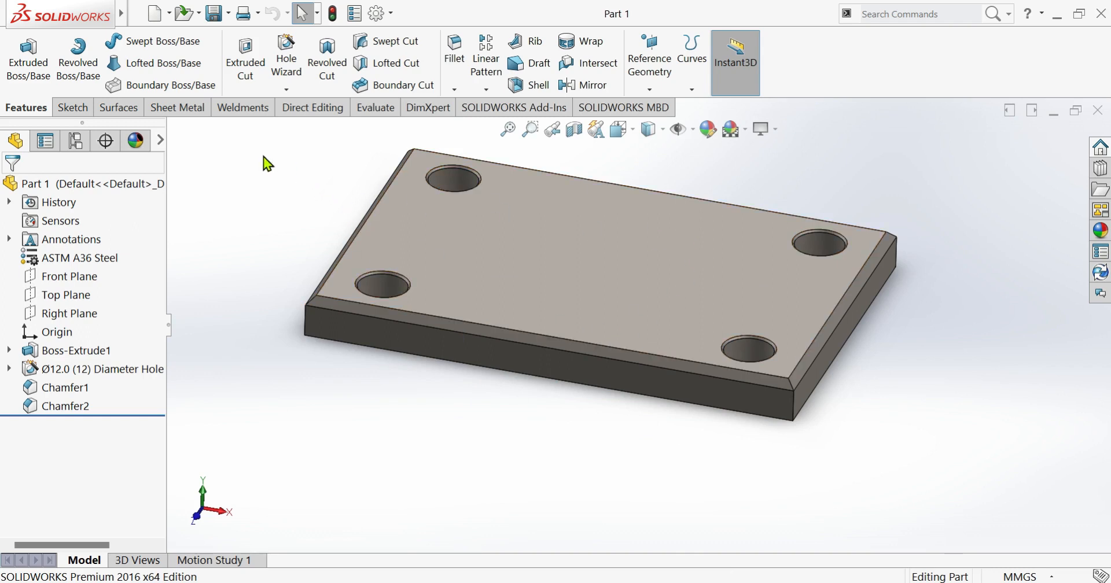
{"action": "left_click", "coordinate": [355, 21]}
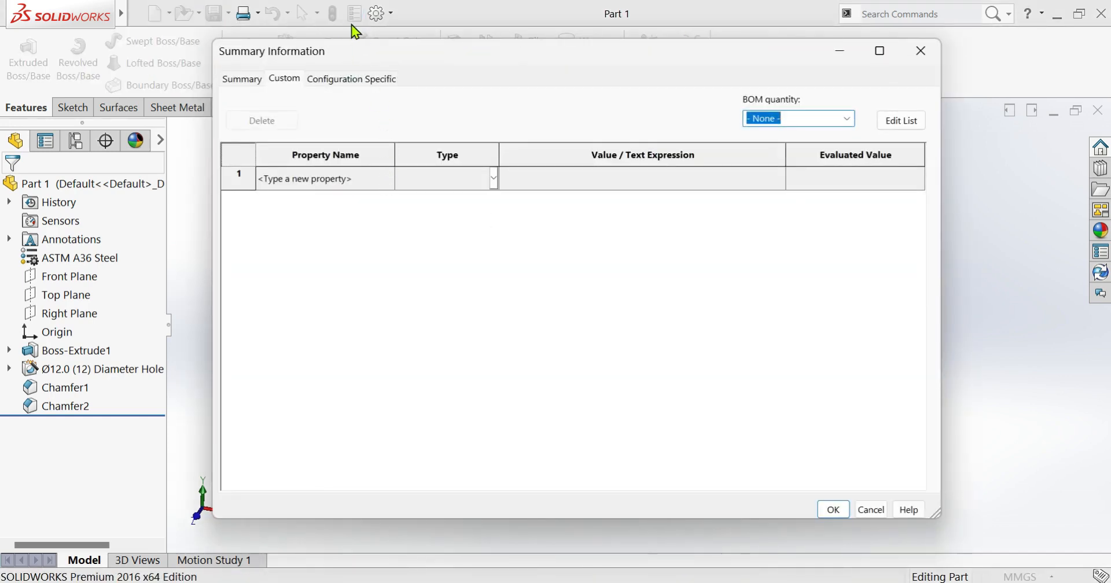
{"action": "left_click", "coordinate": [921, 52]}
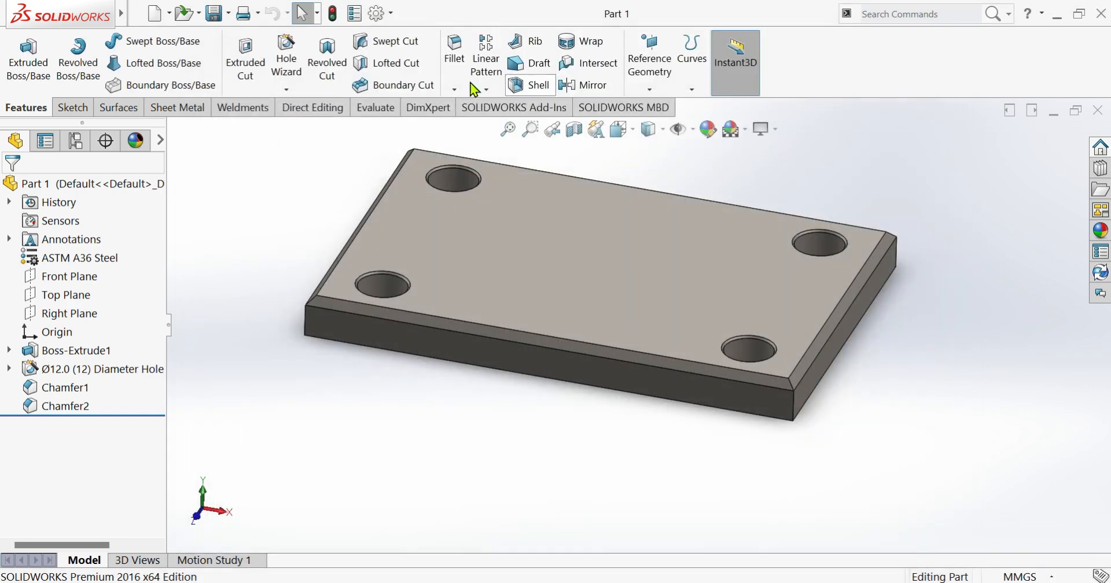
{"action": "left_click", "coordinate": [357, 15]}
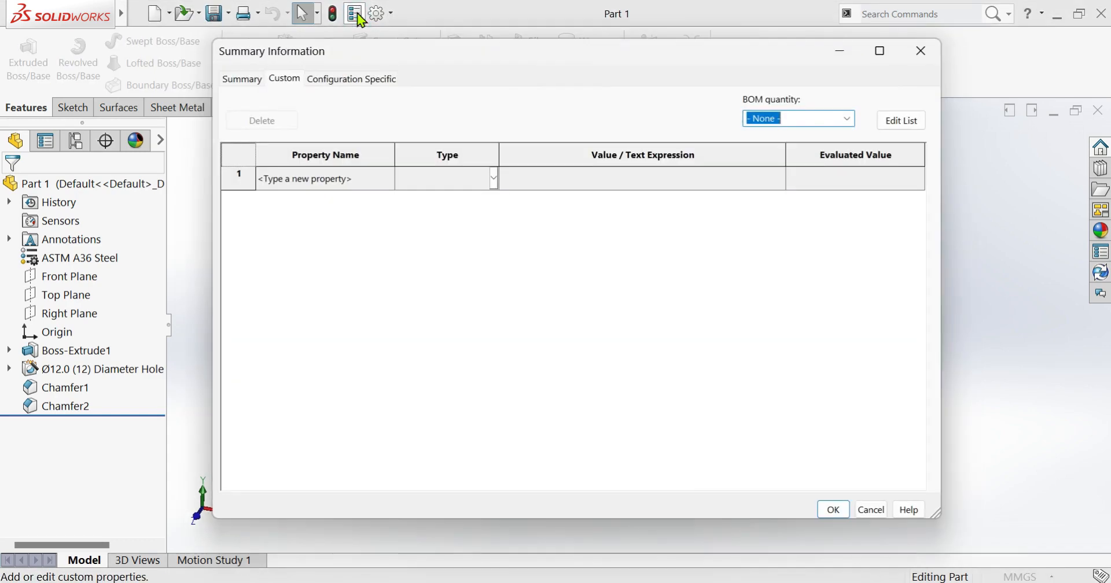
- Add a Material custom property of type Text to Part 1, with its value linked to the part's Material
{"action": "left_click", "coordinate": [360, 180]}
{"action": "left_click", "coordinate": [389, 178]}
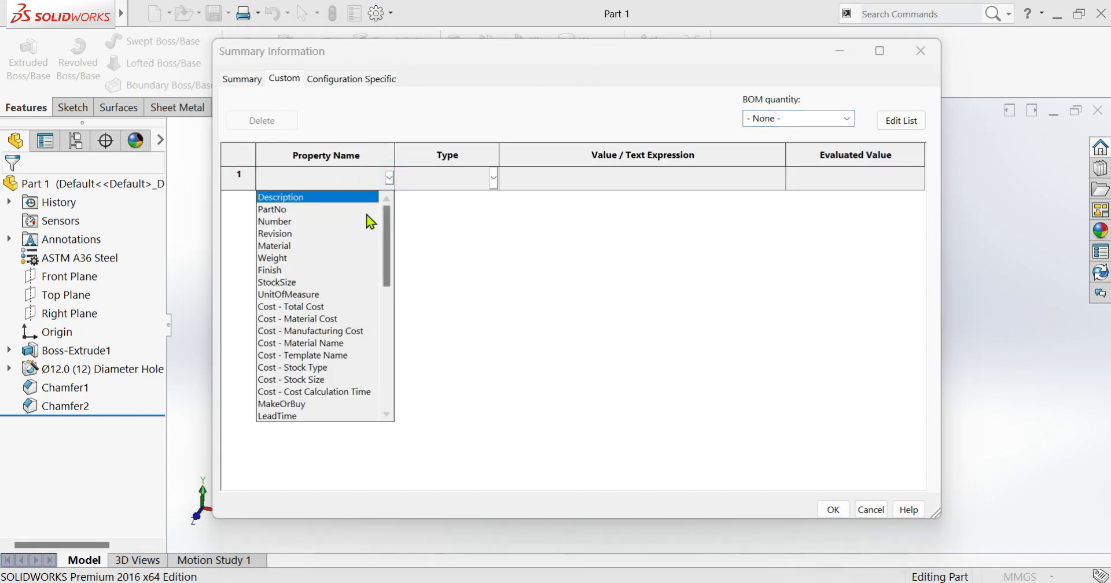
{"action": "left_click", "coordinate": [286, 246]}
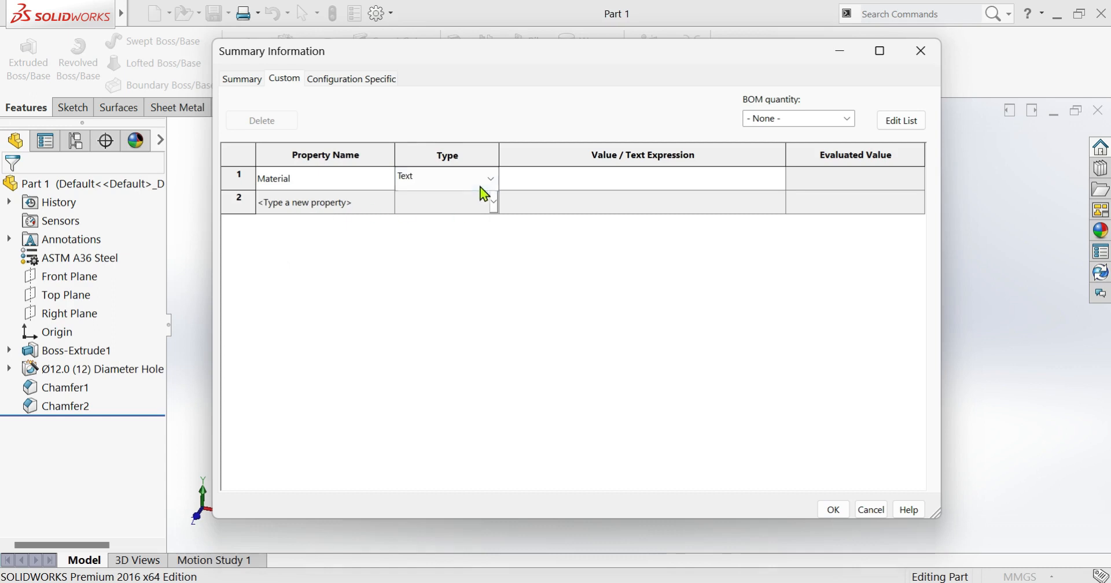
{"action": "left_click", "coordinate": [585, 181]}
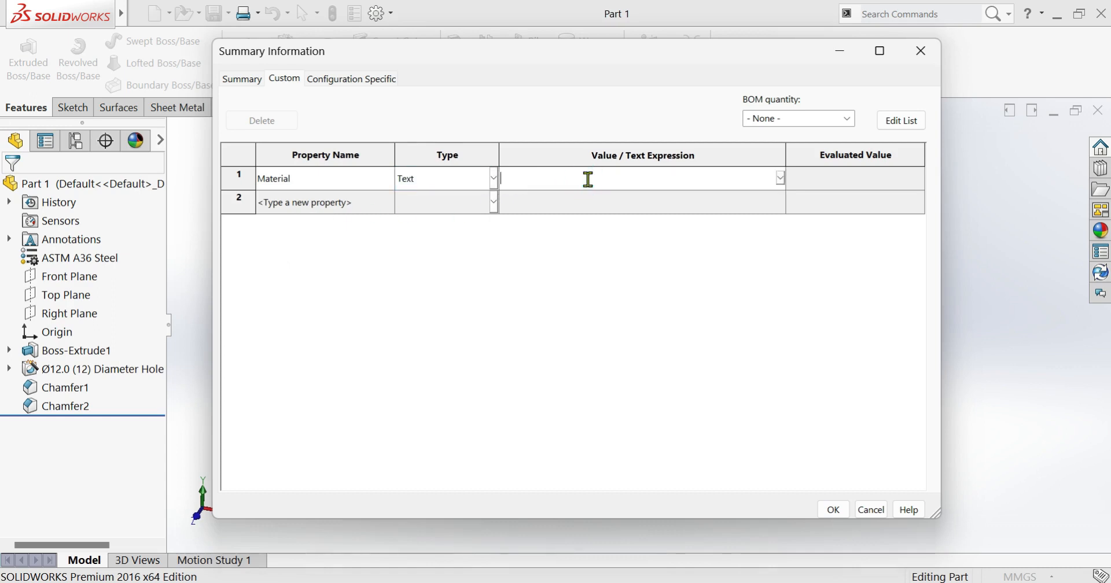
{"action": "left_click", "coordinate": [781, 179]}
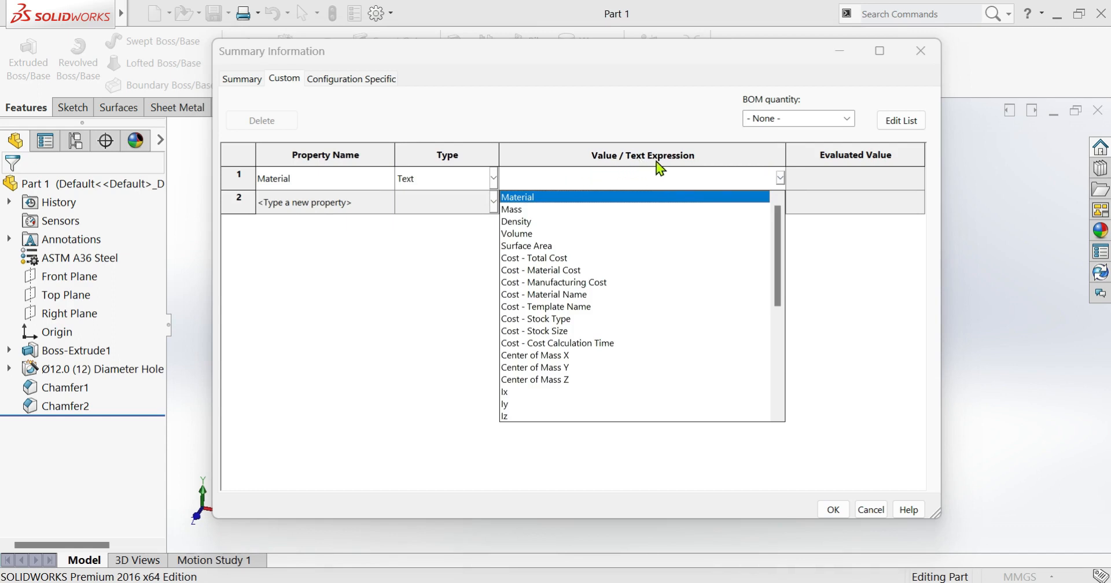
{"action": "left_click", "coordinate": [536, 198]}
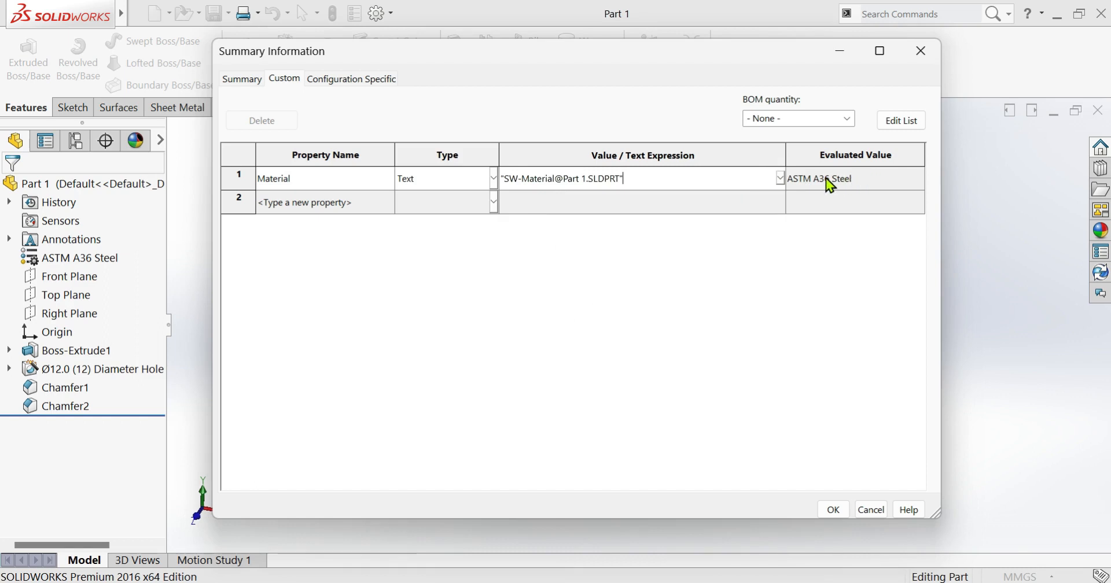
- Add a Weight custom property of type Text to Part 1, with its value linked to the part's Mass
{"action": "left_click", "coordinate": [365, 202]}
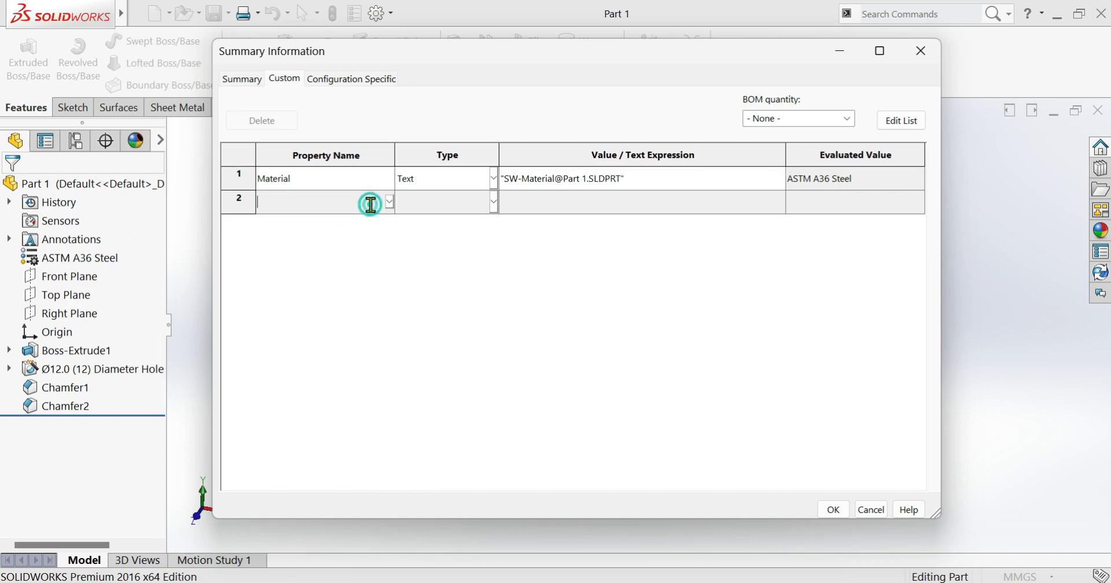
{"action": "left_click", "coordinate": [390, 202]}
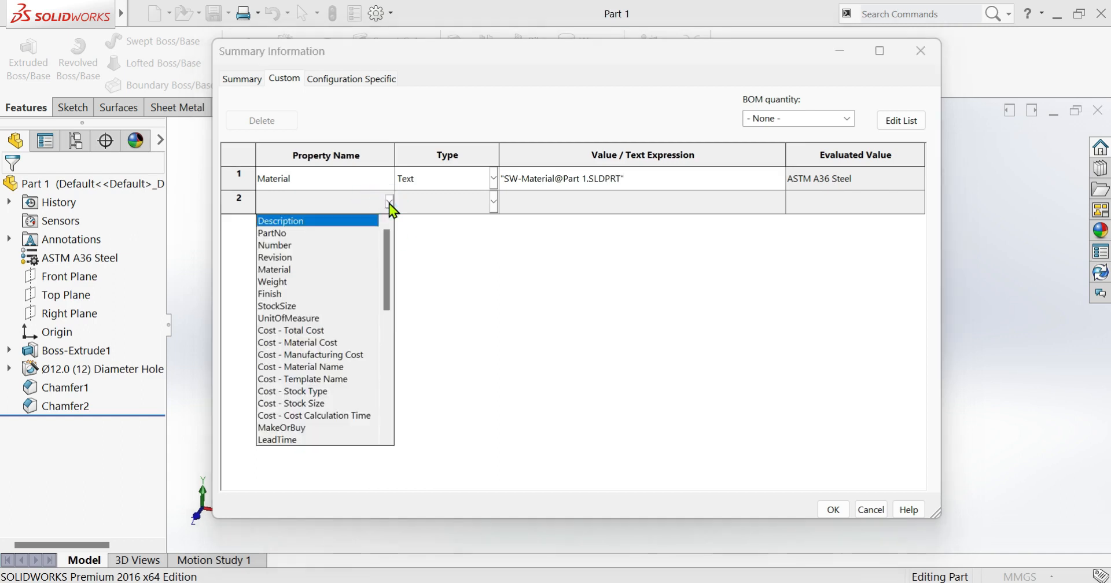
{"action": "left_click", "coordinate": [280, 283]}
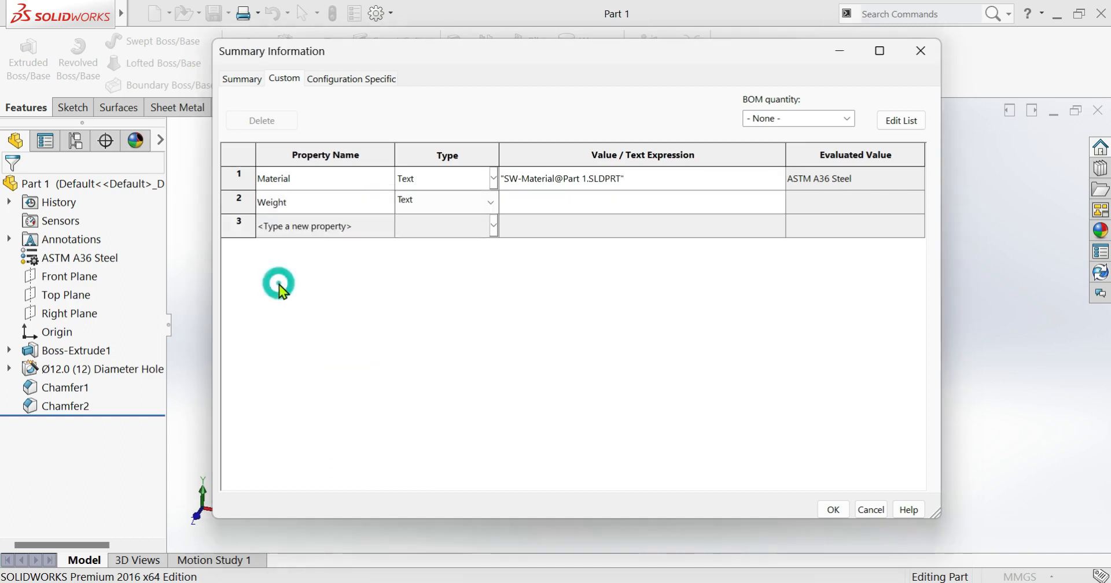
{"action": "left_click", "coordinate": [666, 205]}
{"action": "left_click", "coordinate": [785, 203]}
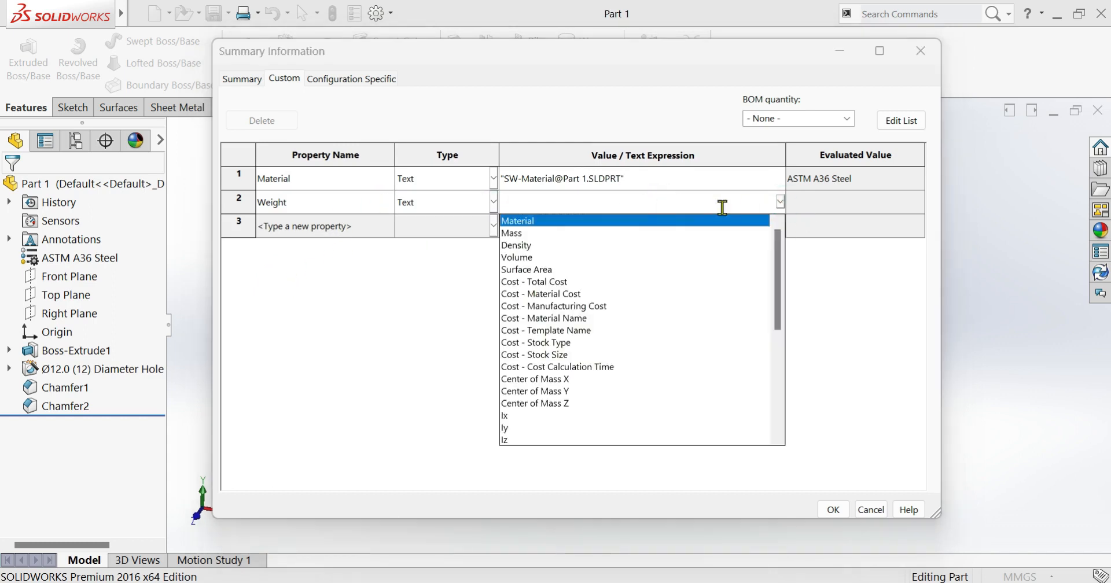
{"action": "left_click", "coordinate": [517, 234]}
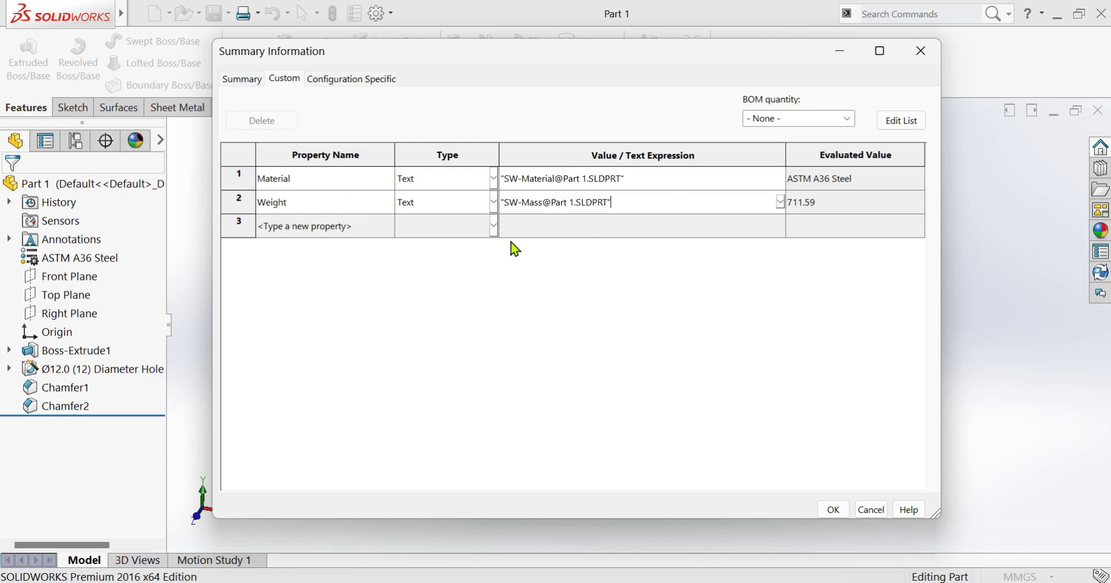
- Look through the property names and value expressions available for a third custom property of Part 1
{"action": "left_click", "coordinate": [373, 228]}
{"action": "left_click", "coordinate": [390, 225]}
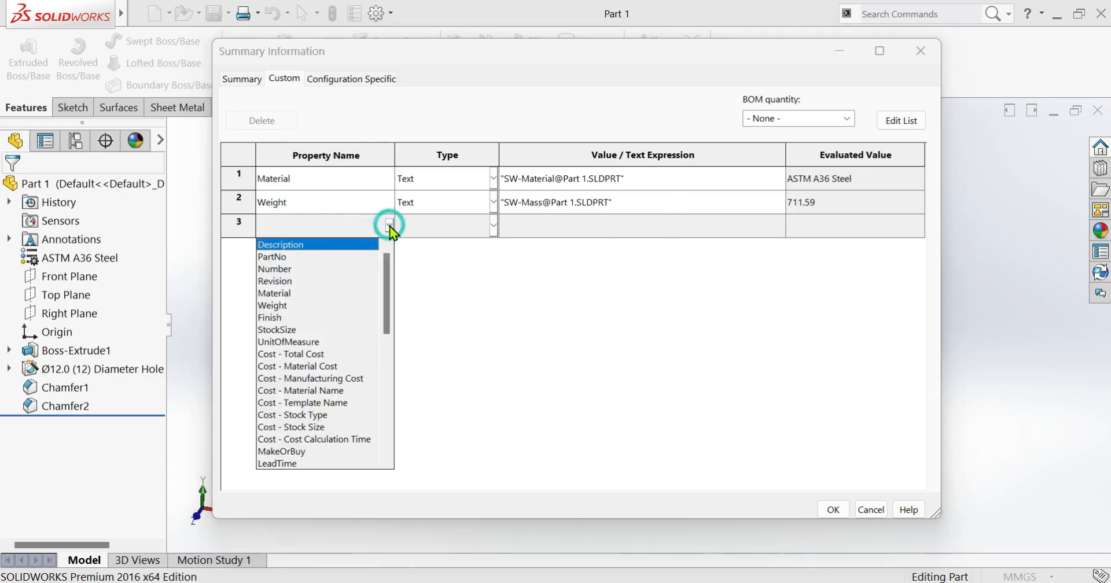
{"action": "scroll", "coordinate": [314, 324], "scroll_direction": "down", "scroll_amount": 3}
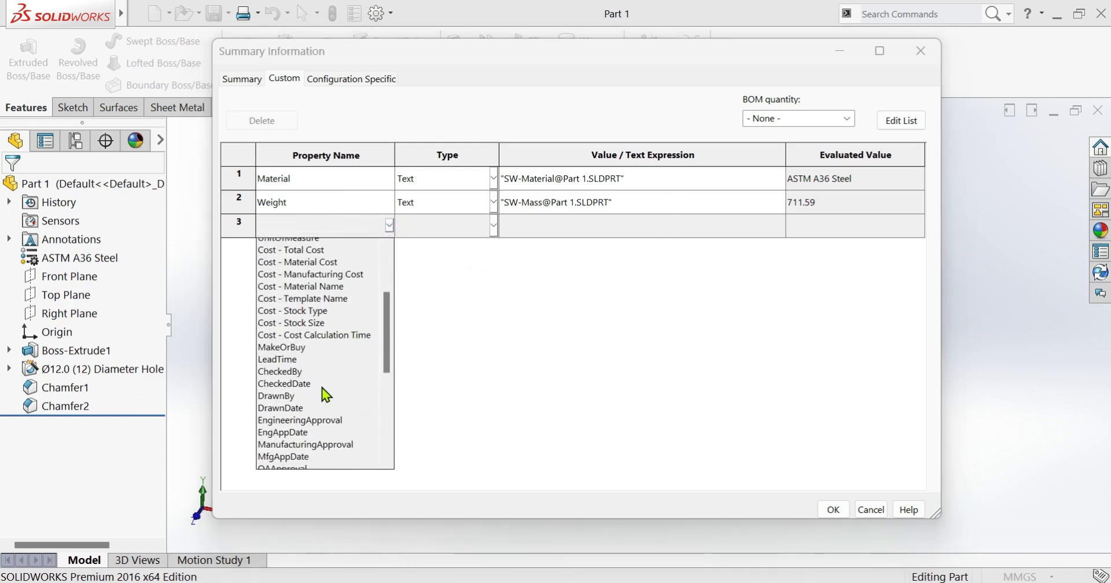
{"action": "scroll", "coordinate": [322, 388], "scroll_direction": "up", "scroll_amount": 3}
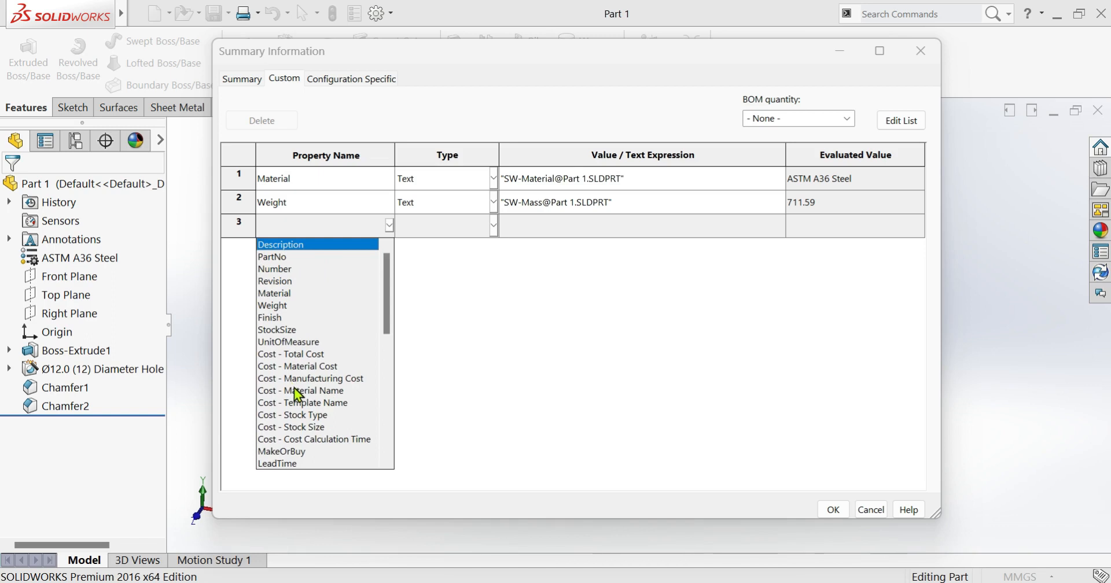
{"action": "scroll", "coordinate": [296, 406], "scroll_direction": "down", "scroll_amount": 4}
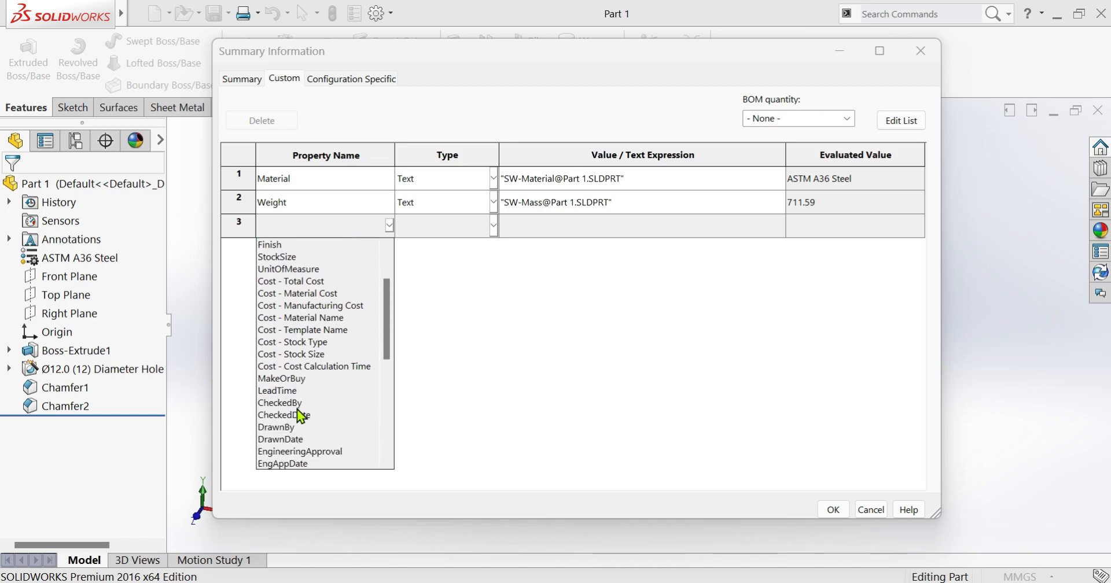
{"action": "scroll", "coordinate": [298, 408], "scroll_direction": "down", "scroll_amount": 3}
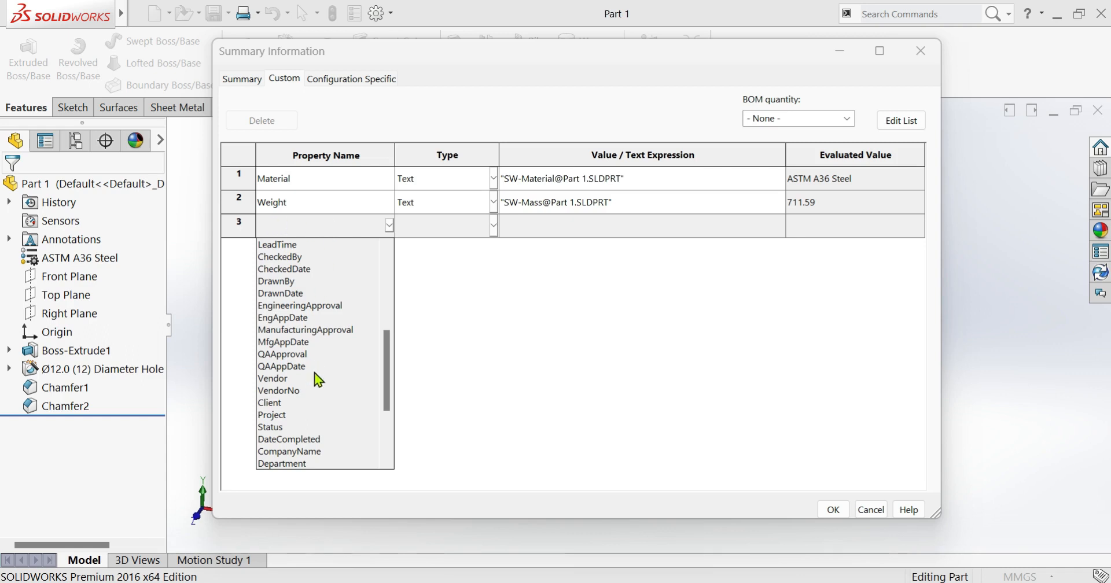
{"action": "scroll", "coordinate": [317, 376], "scroll_direction": "down", "scroll_amount": 4}
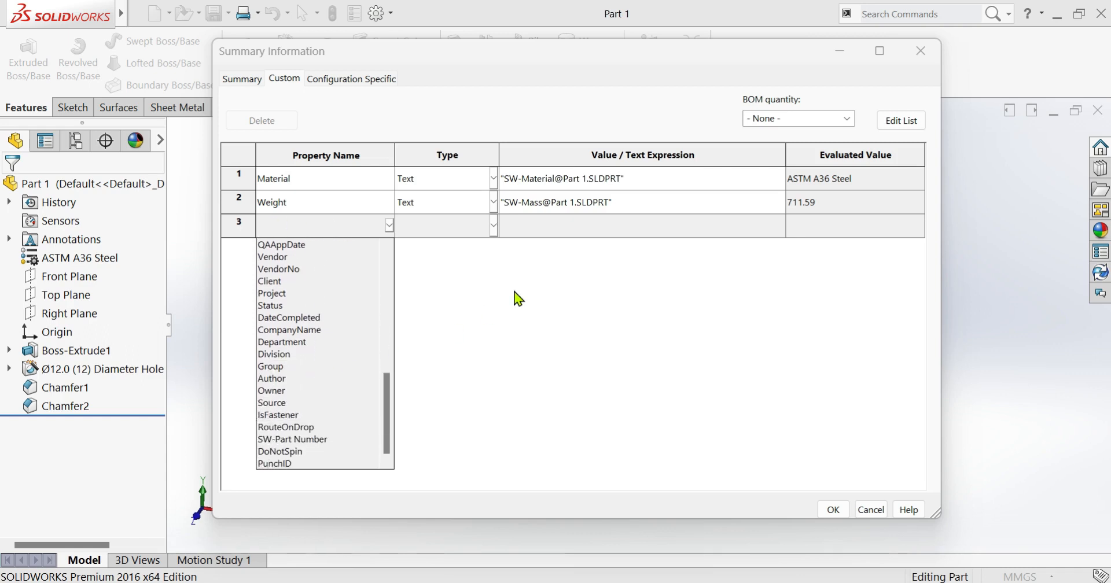
{"action": "left_click", "coordinate": [572, 225]}
{"action": "left_click", "coordinate": [331, 232]}
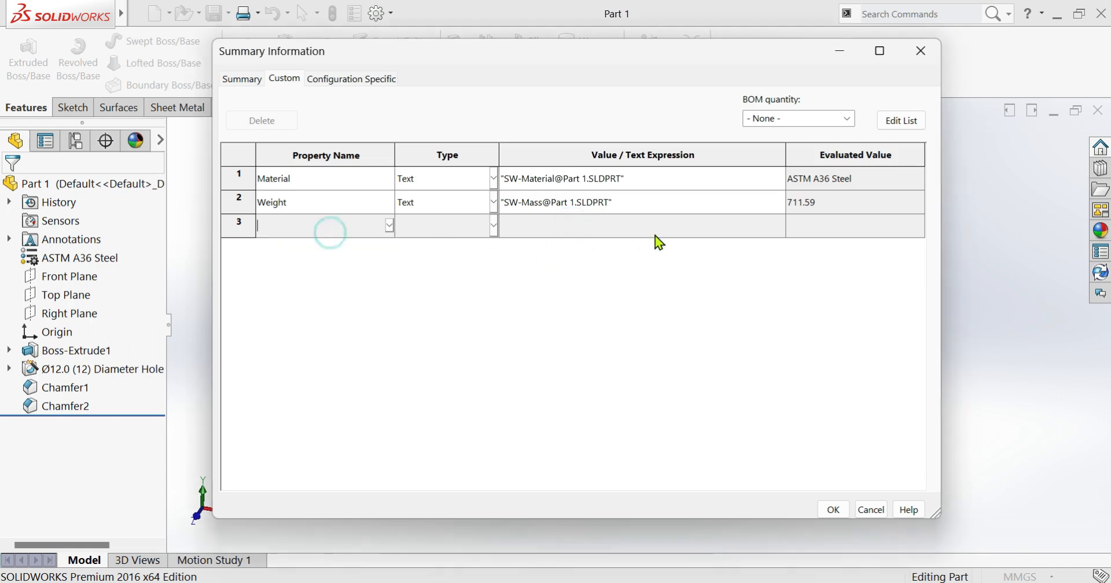
{"action": "left_click", "coordinate": [685, 224]}
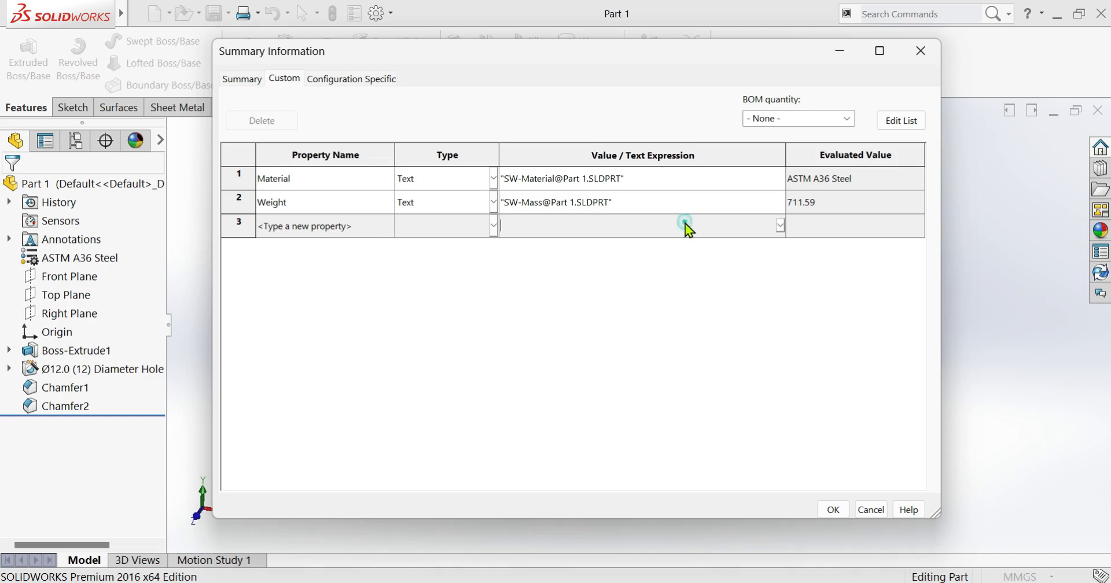
{"action": "left_click", "coordinate": [780, 226]}
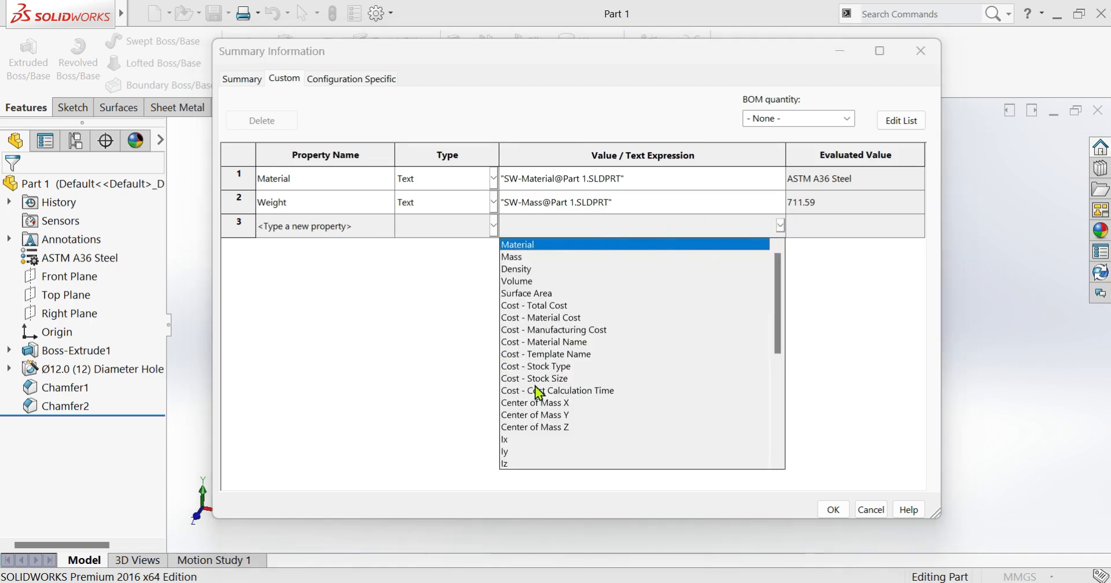
{"action": "scroll", "coordinate": [537, 391], "scroll_direction": "down", "scroll_amount": 6}
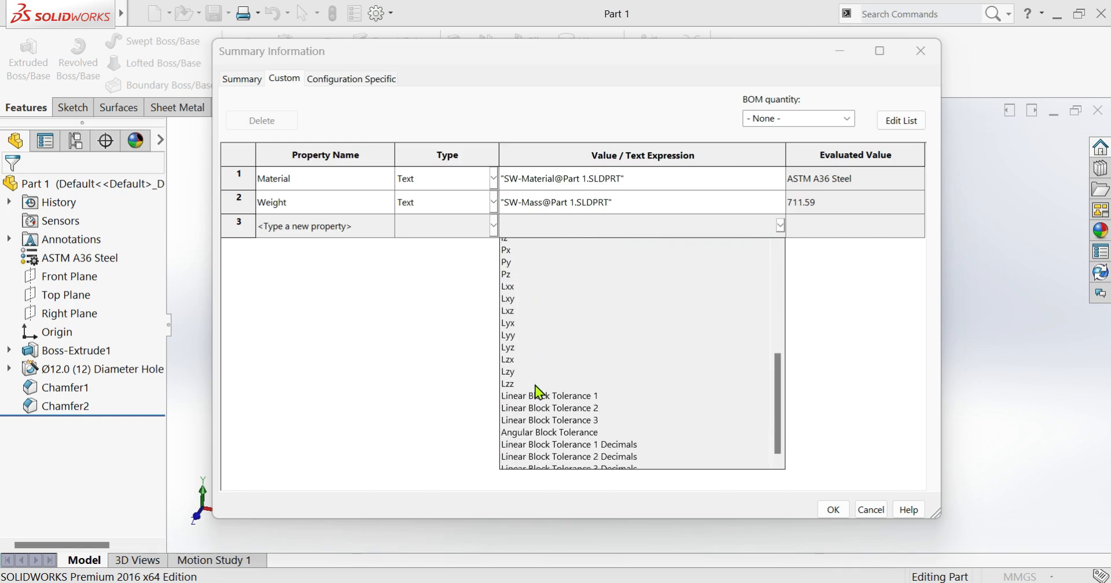
{"action": "scroll", "coordinate": [537, 392], "scroll_direction": "up", "scroll_amount": 1}
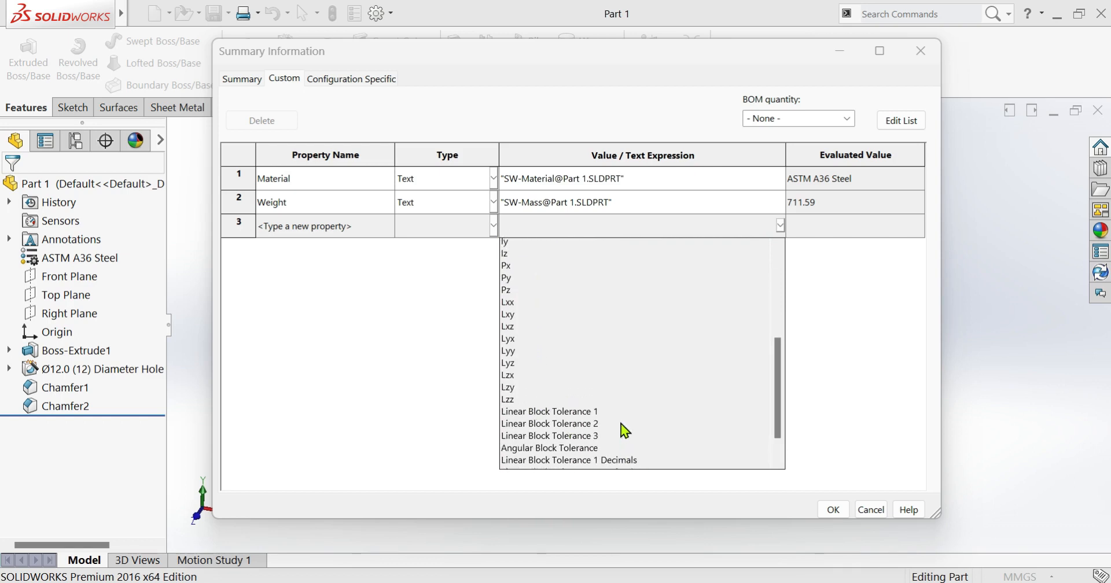
{"action": "scroll", "coordinate": [620, 423], "scroll_direction": "up", "scroll_amount": 6}
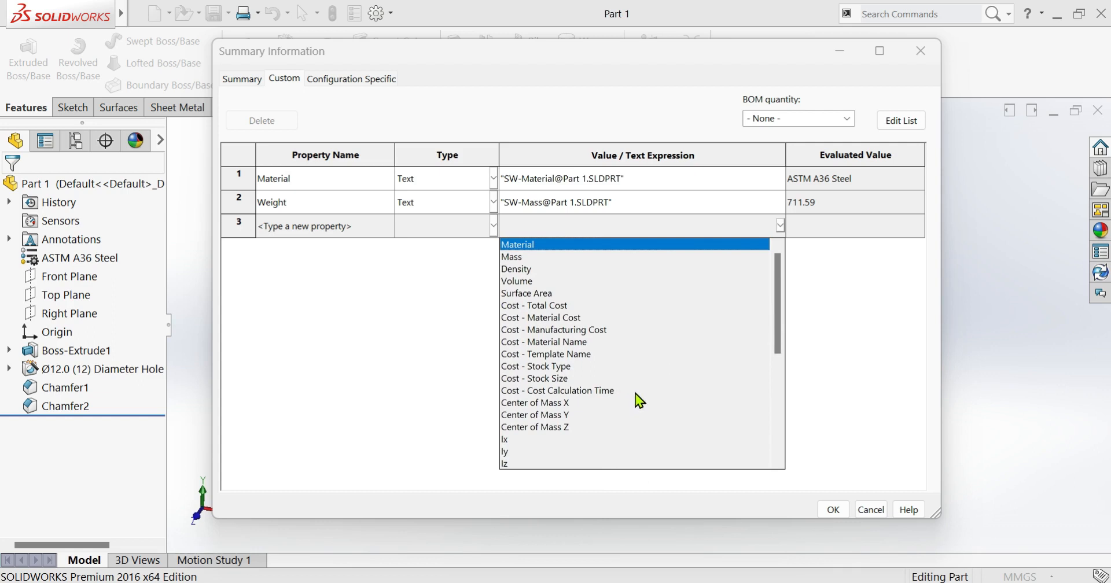
{"action": "left_click", "coordinate": [609, 222]}
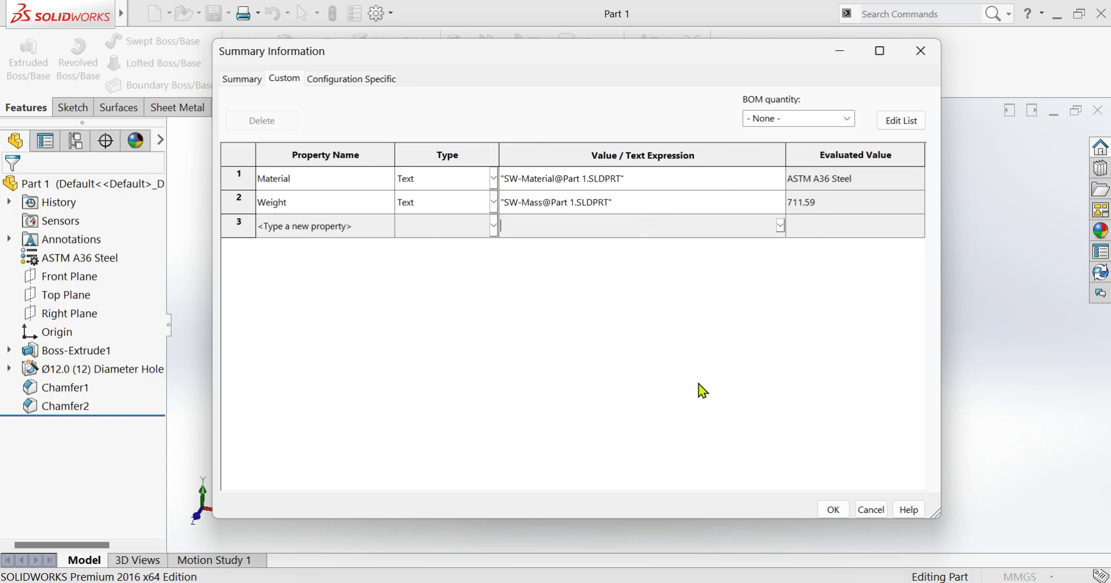
- Accept Part 1's custom properties and save the part
{"action": "left_click", "coordinate": [838, 513]}
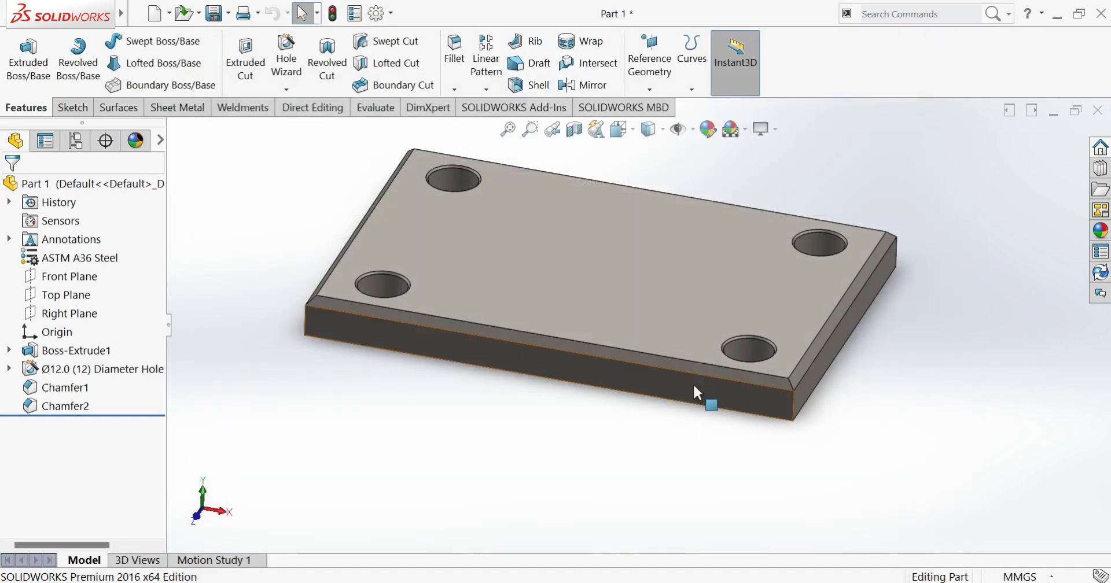
{"action": "left_click", "coordinate": [213, 12]}
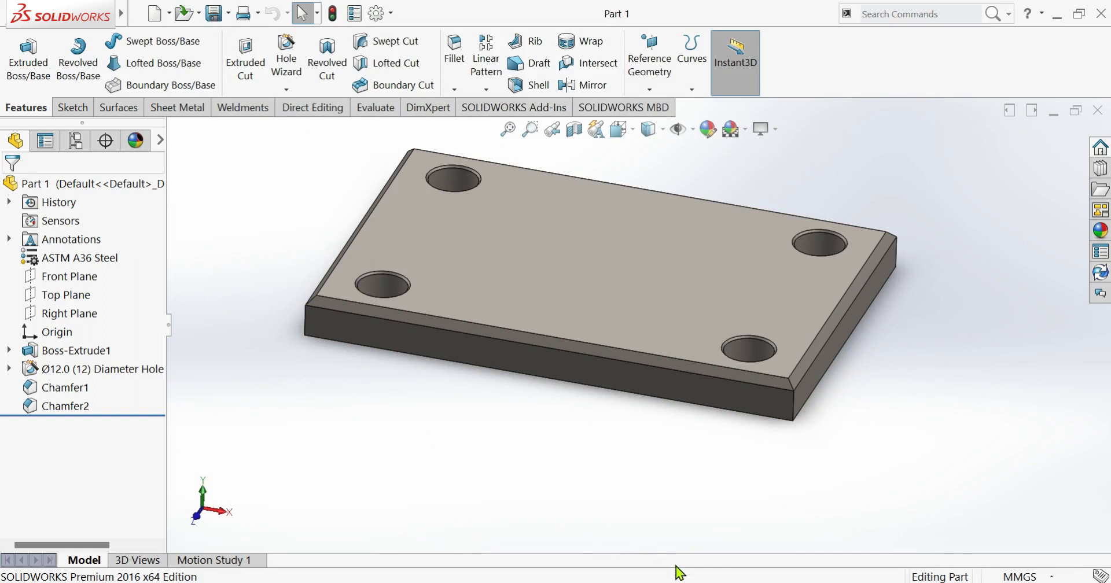
- Switch to the Assy - Latihan 1 assembly, open the Part 2 leg from it, and bring up that part's custom file properties
{"action": "mouse_move", "coordinate": [707, 576]}
{"action": "left_click", "coordinate": [554, 509]}
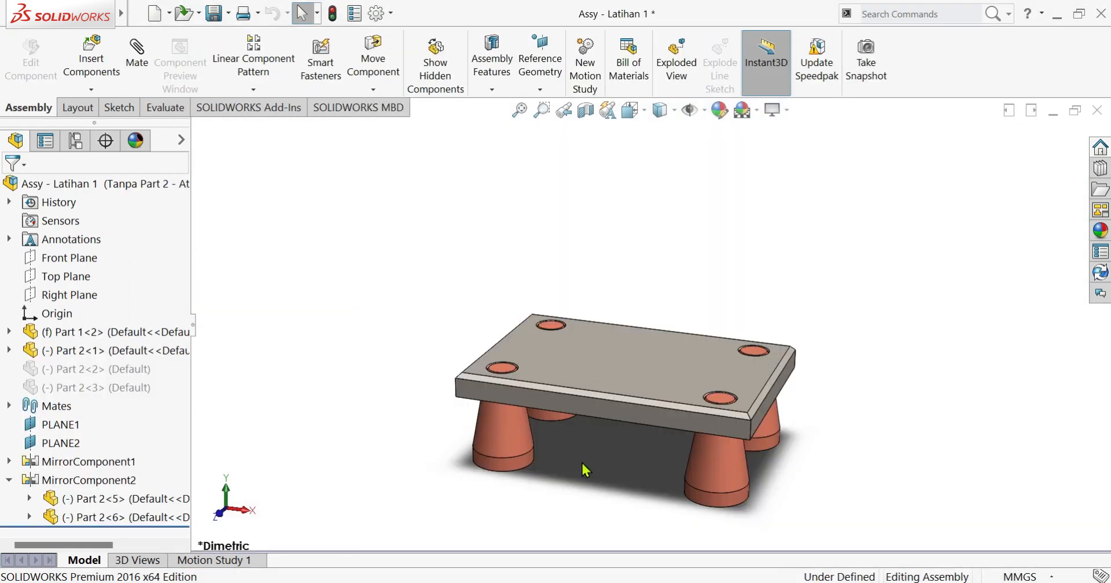
{"action": "left_click", "coordinate": [501, 431]}
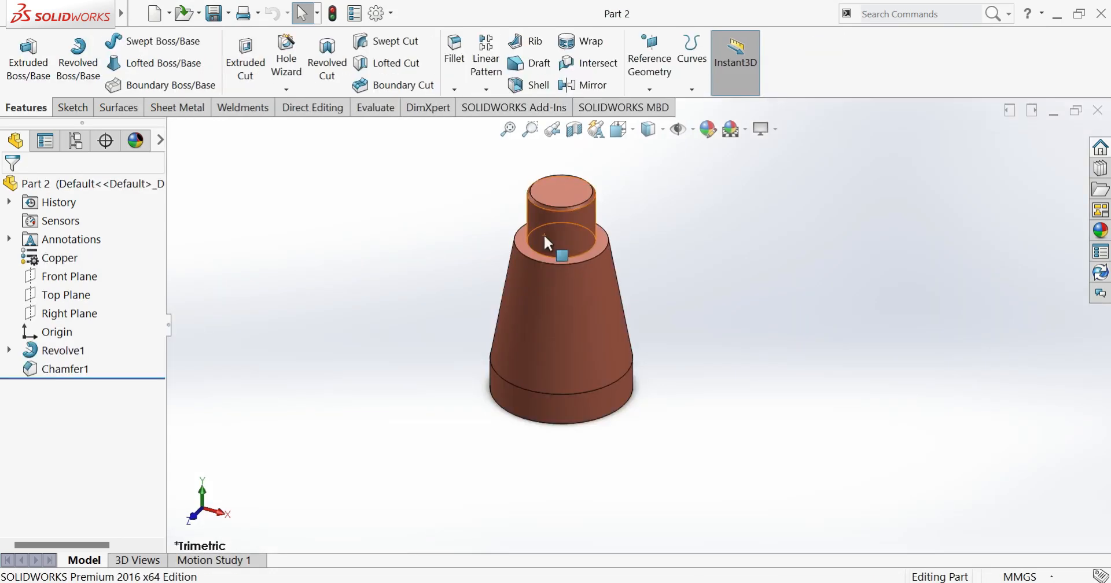
{"action": "left_click", "coordinate": [354, 14]}
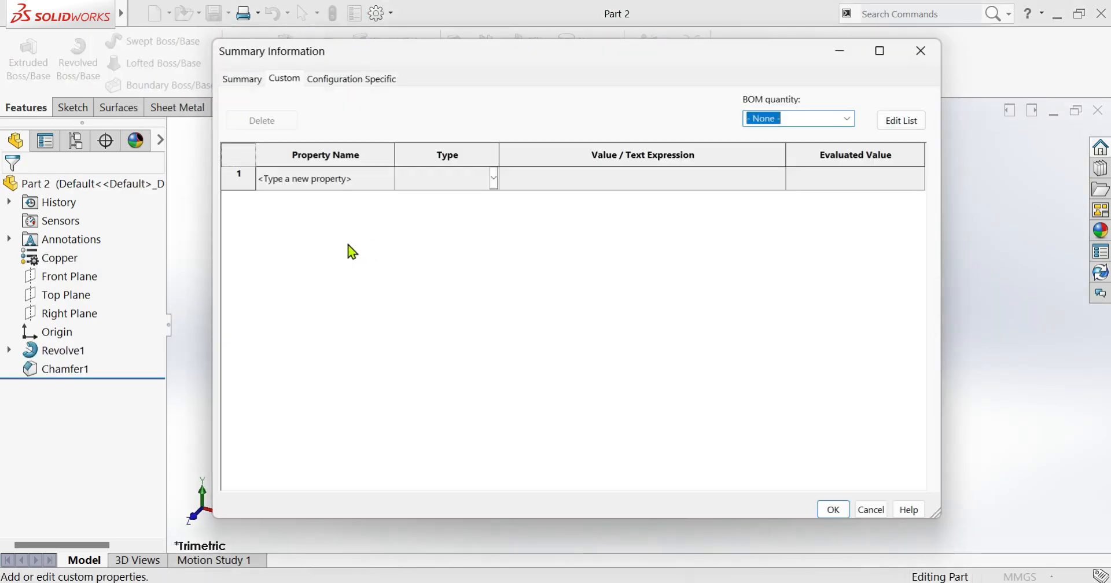
- Add a Material custom property of type Text to Part 2, with its value linked to the part's Material
{"action": "left_click", "coordinate": [351, 179]}
{"action": "left_click", "coordinate": [389, 179]}
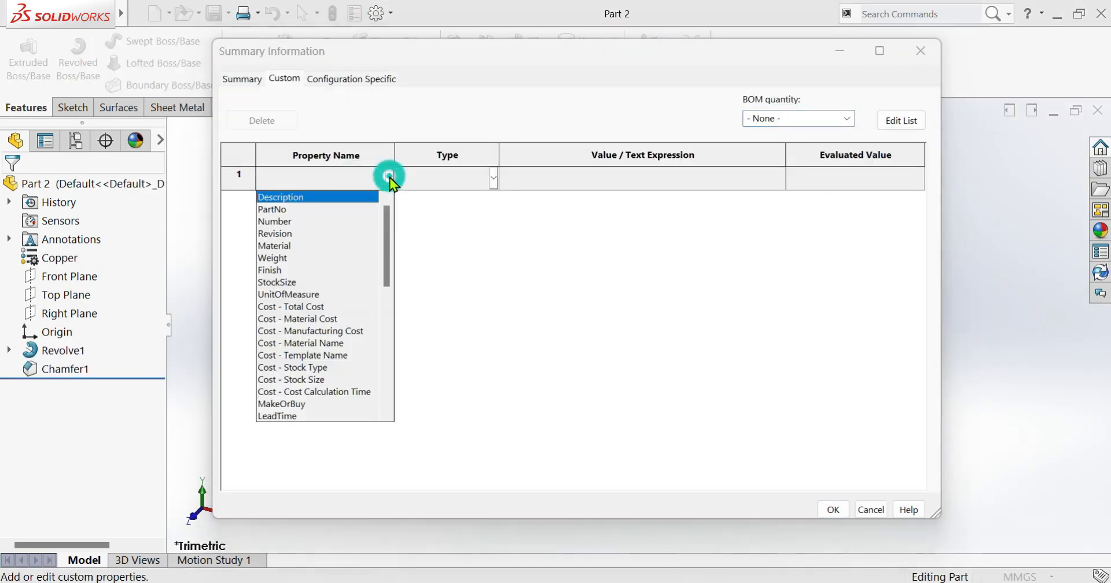
{"action": "left_click", "coordinate": [287, 247]}
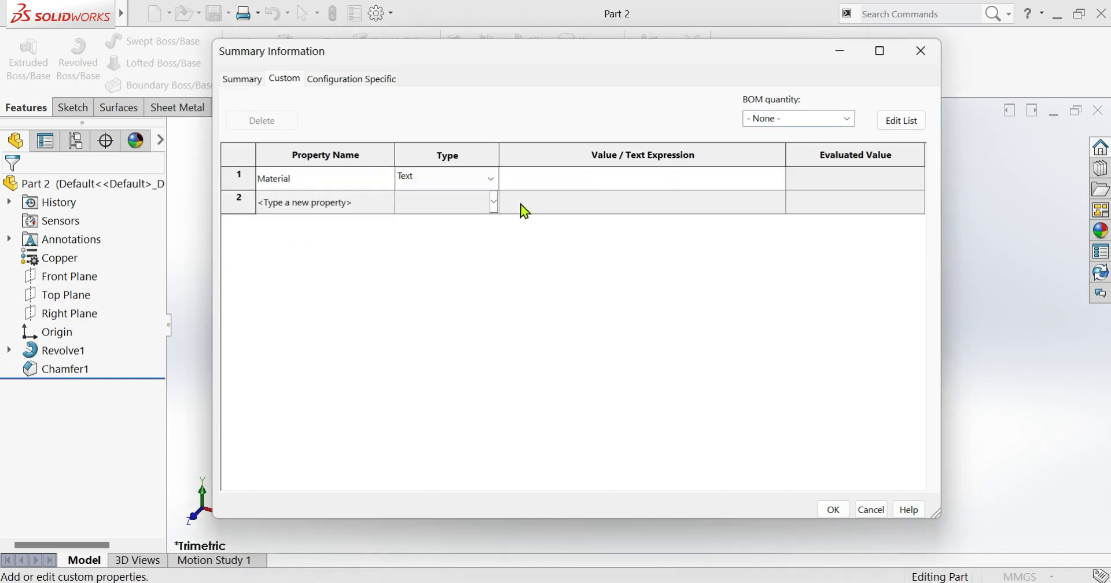
{"action": "left_click", "coordinate": [722, 188]}
{"action": "left_click", "coordinate": [781, 179]}
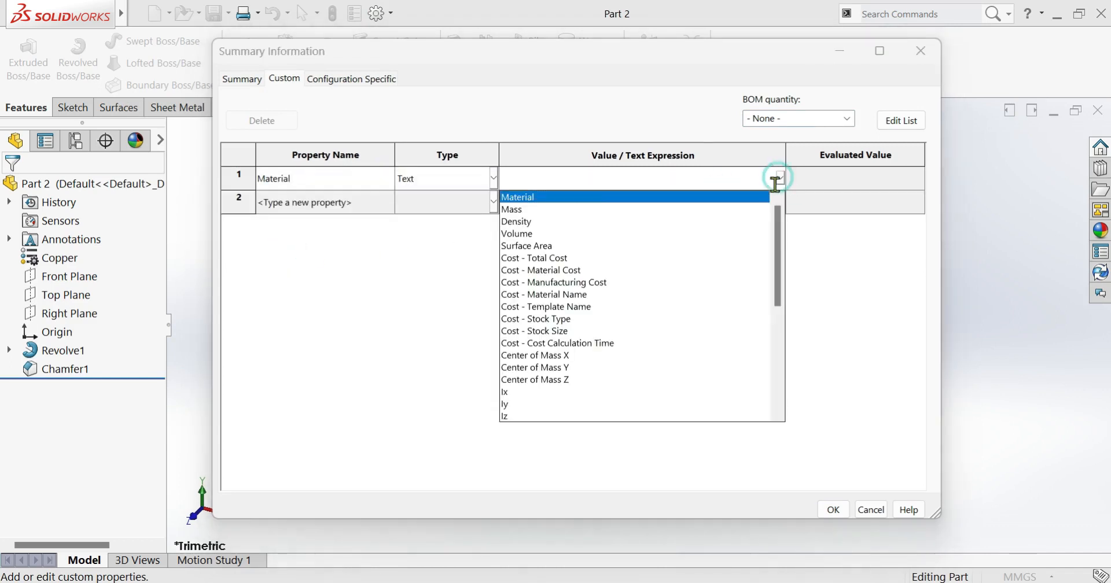
{"action": "left_click", "coordinate": [564, 199]}
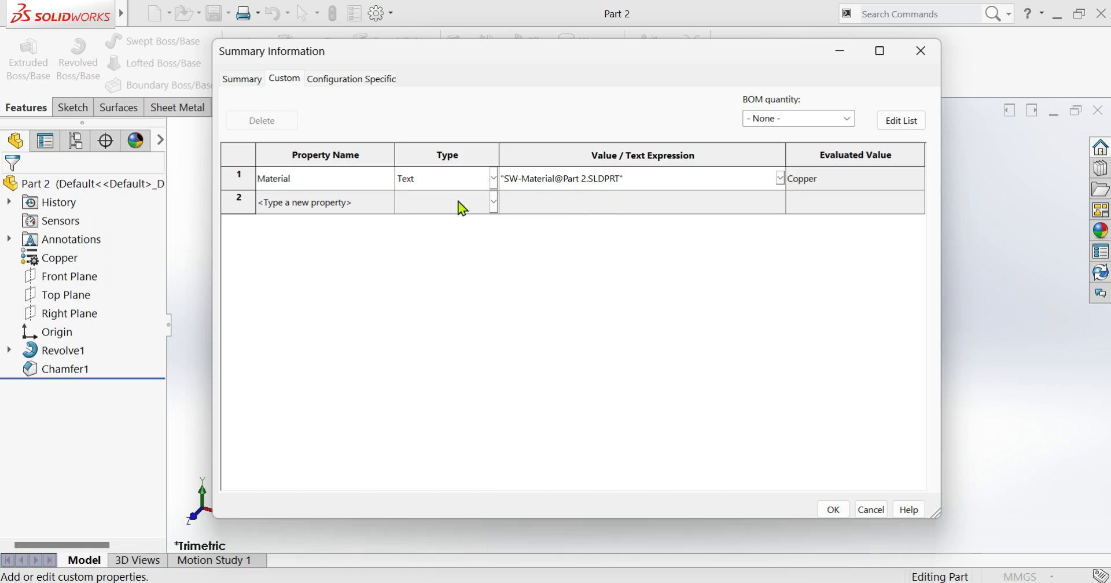
- Add a Weight custom property of type Text to Part 2, with its value linked to the part's Mass
{"action": "left_click", "coordinate": [385, 205]}
{"action": "left_click", "coordinate": [389, 202]}
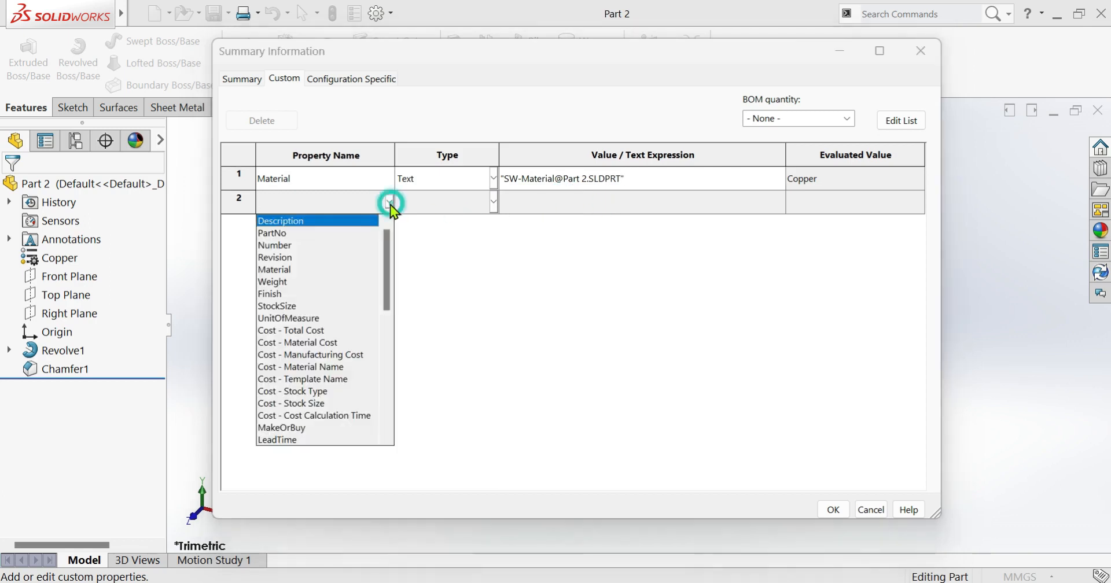
{"action": "left_click", "coordinate": [283, 280]}
{"action": "left_click", "coordinate": [582, 202]}
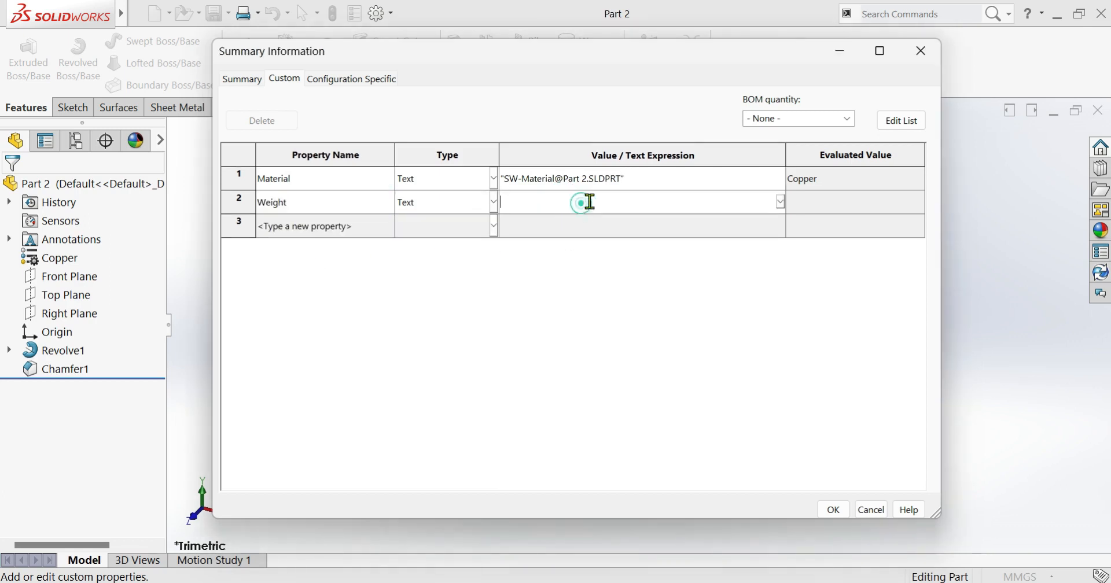
{"action": "left_click", "coordinate": [781, 201]}
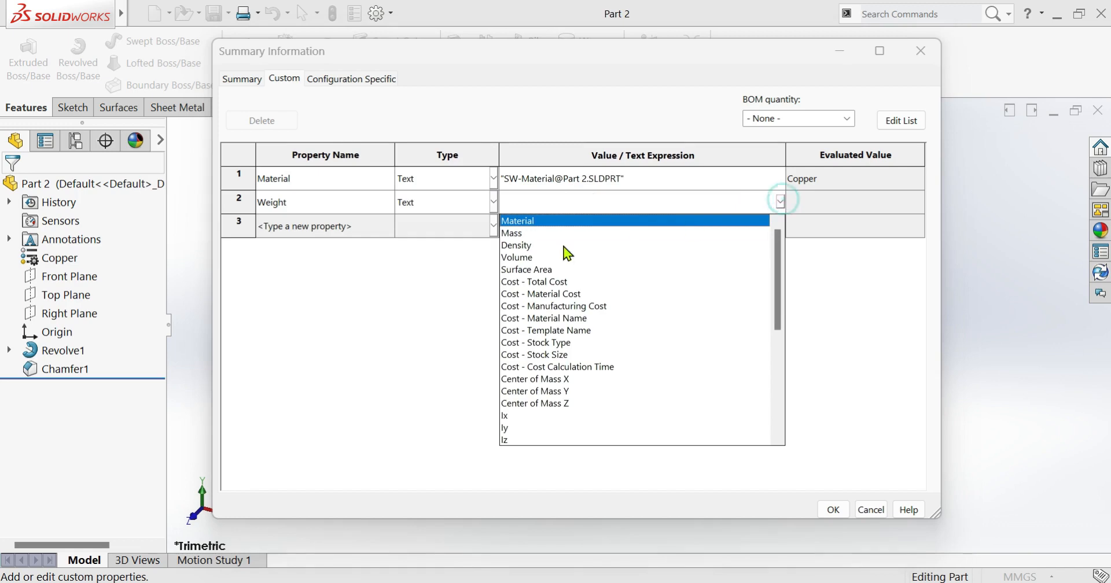
{"action": "left_click", "coordinate": [530, 236]}
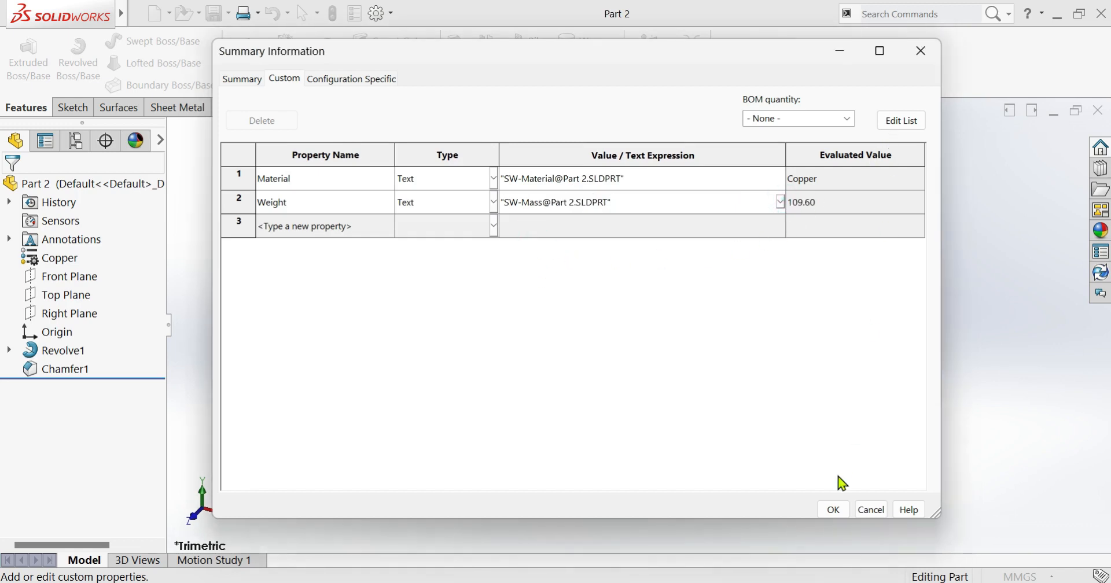
- Accept Part 2's custom properties and save both the part and the Assy - Latihan 1 assembly
{"action": "left_click", "coordinate": [833, 510]}
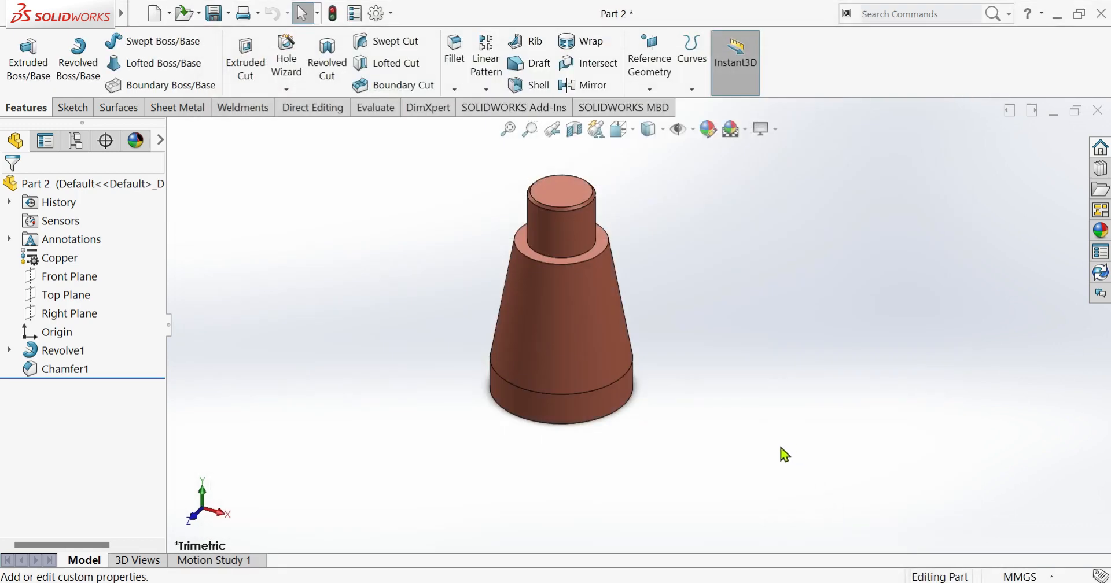
{"action": "left_click", "coordinate": [214, 13]}
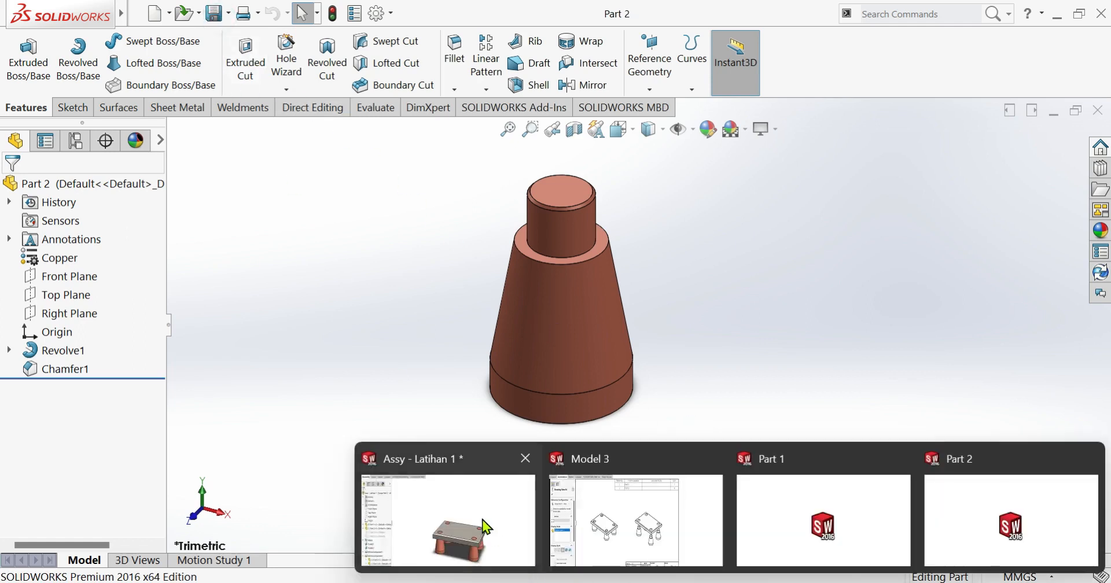
{"action": "left_click", "coordinate": [446, 509]}
{"action": "left_click", "coordinate": [214, 13]}
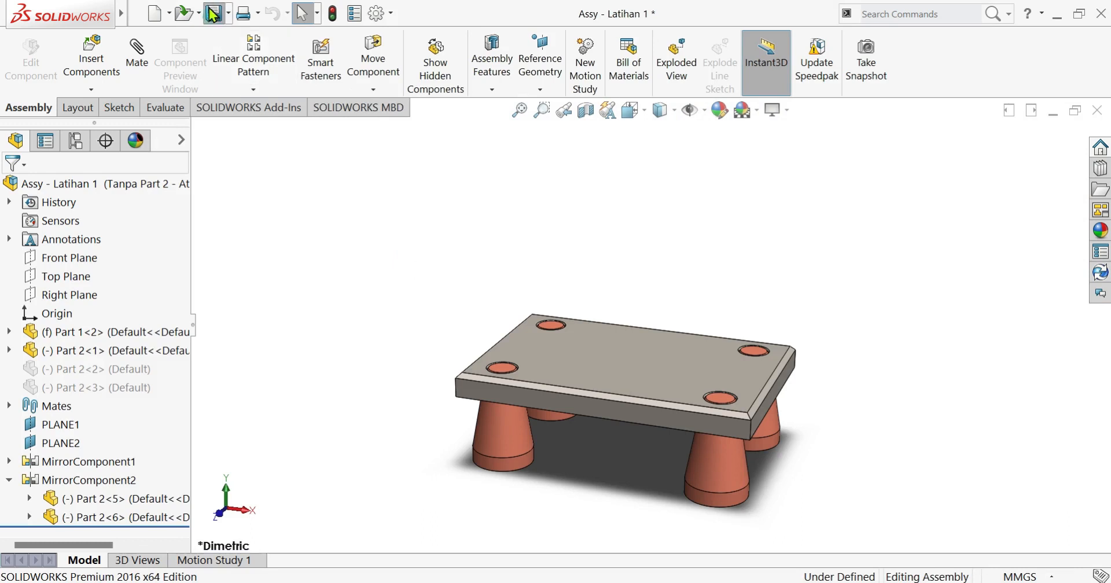
{"action": "left_click", "coordinate": [281, 279]}
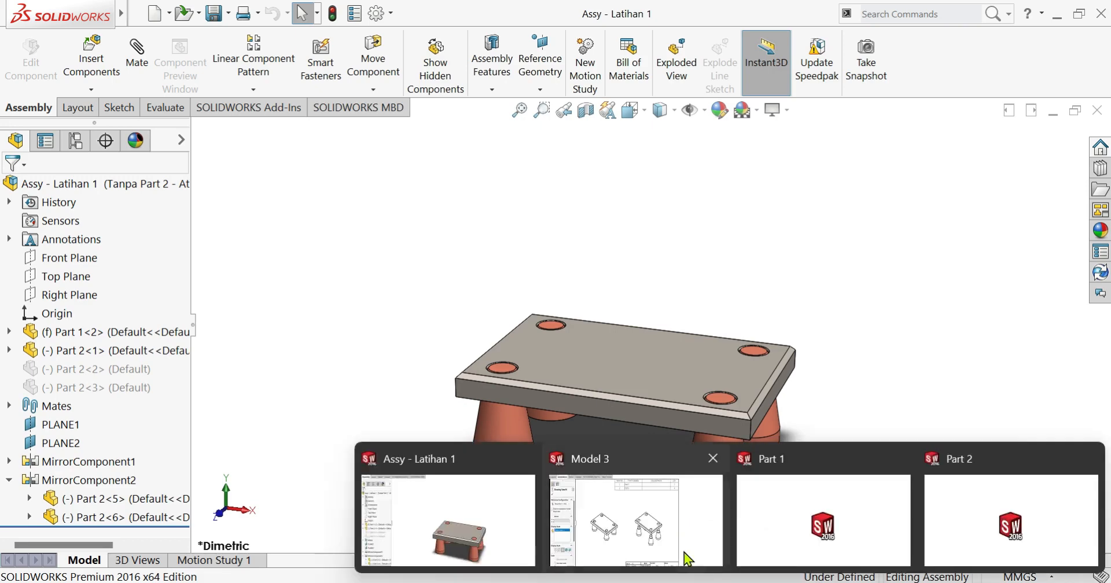
- Switch to the assembly drawing and change the bill of materials' Description column to the Material custom property
{"action": "left_click", "coordinate": [684, 553]}
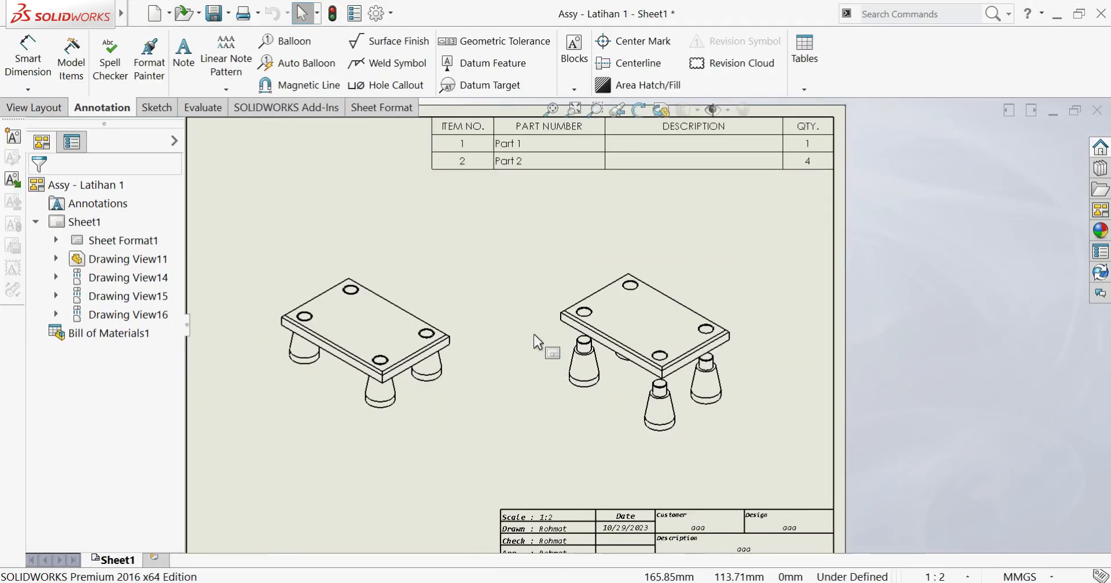
{"action": "scroll", "coordinate": [693, 341], "scroll_direction": "up", "scroll_amount": 2}
{"action": "scroll", "coordinate": [636, 237], "scroll_direction": "down", "scroll_amount": 3}
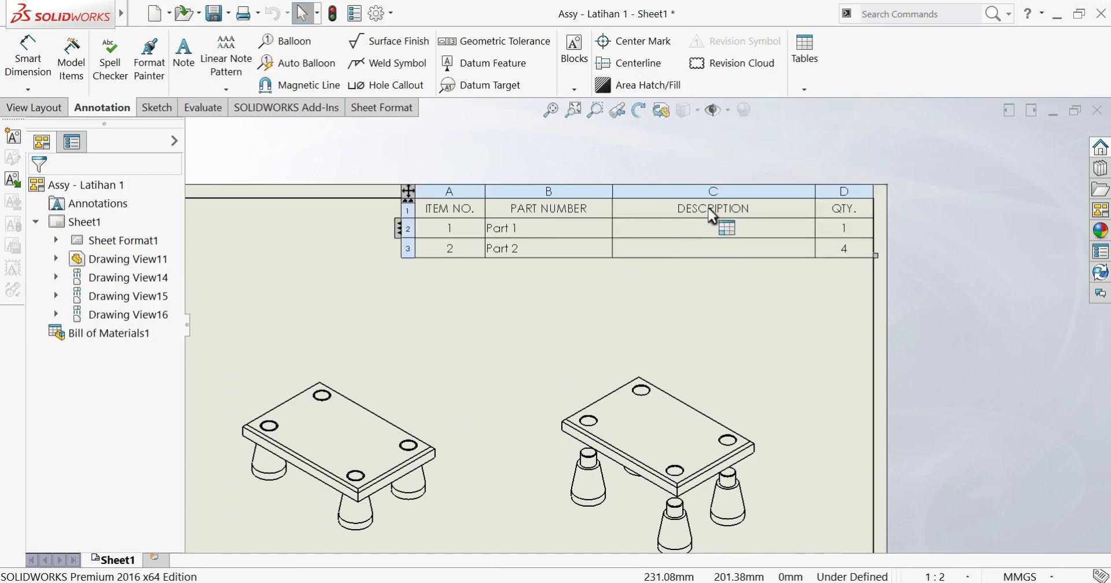
{"action": "left_click", "coordinate": [446, 201]}
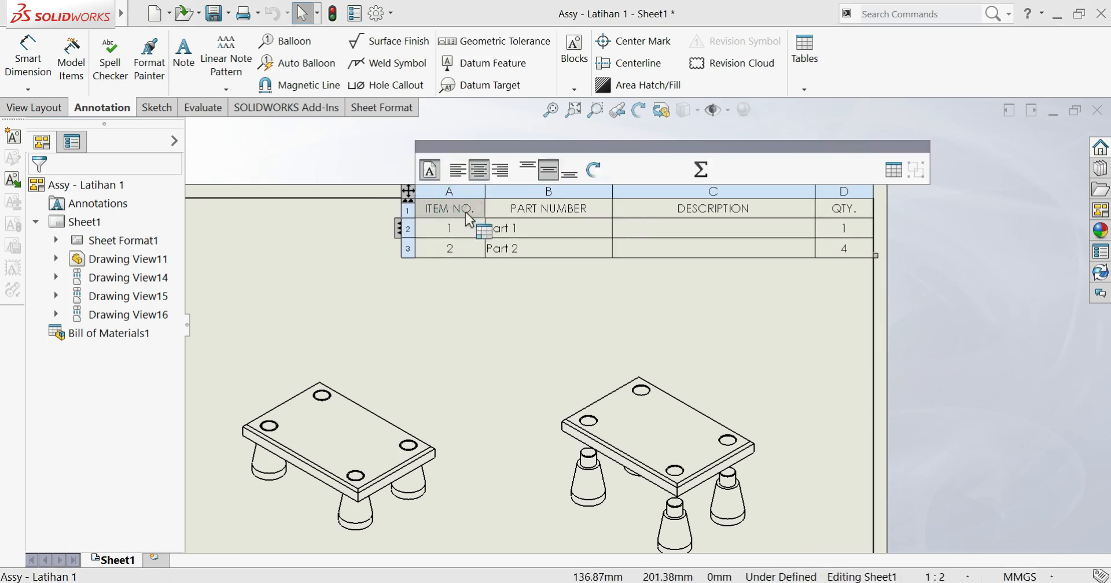
{"action": "left_click", "coordinate": [689, 211]}
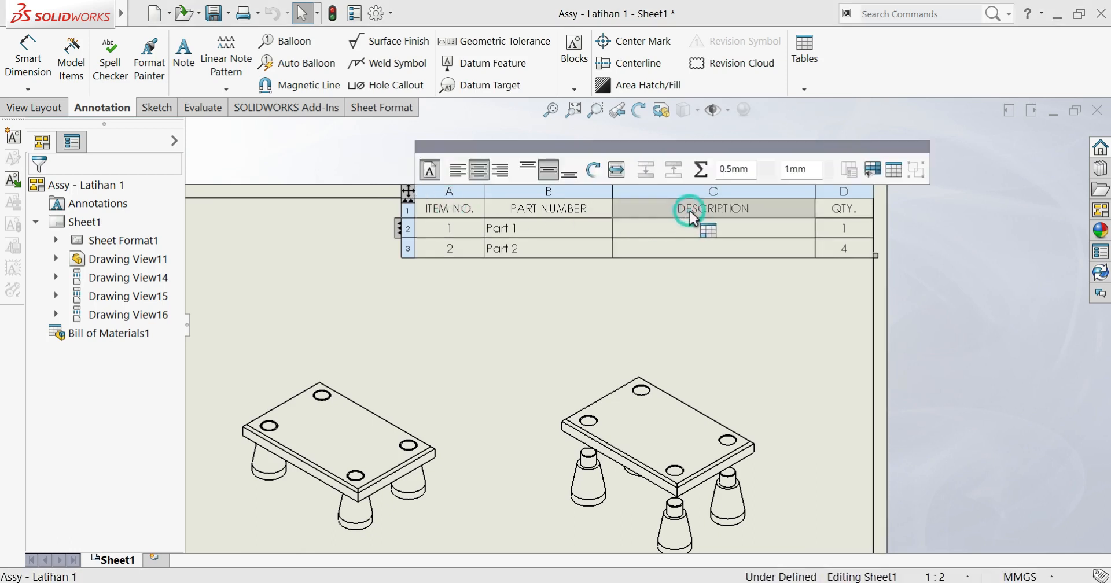
{"action": "left_click", "coordinate": [713, 190]}
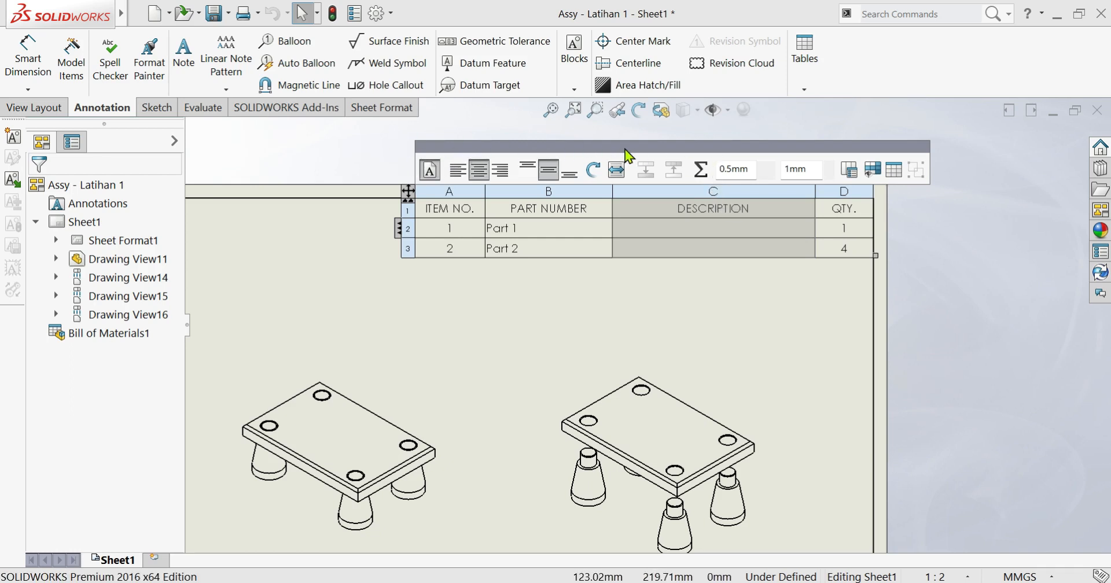
{"action": "left_click", "coordinate": [850, 169]}
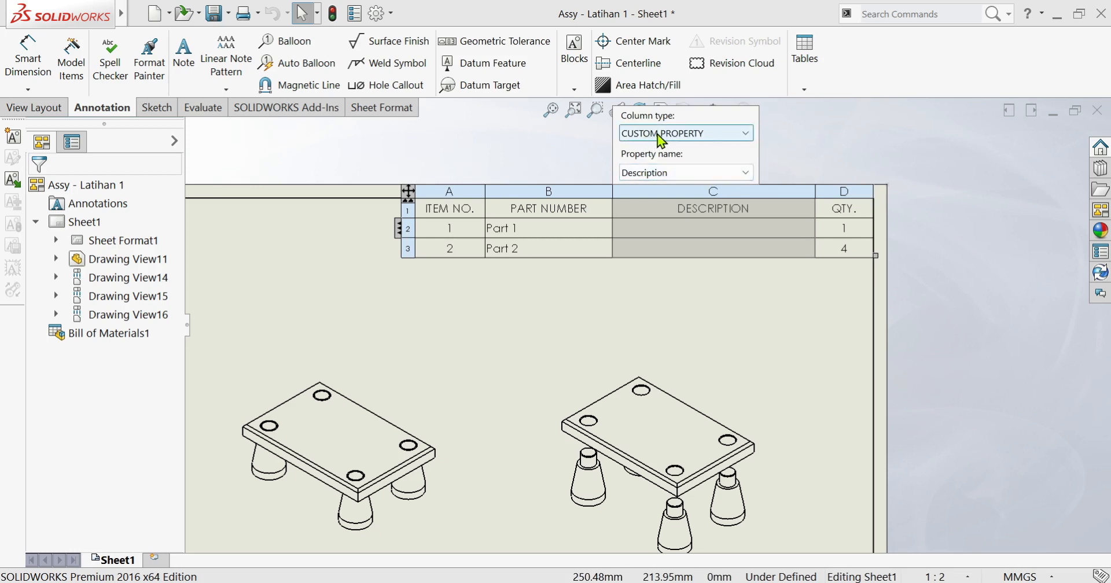
{"action": "left_click", "coordinate": [707, 171]}
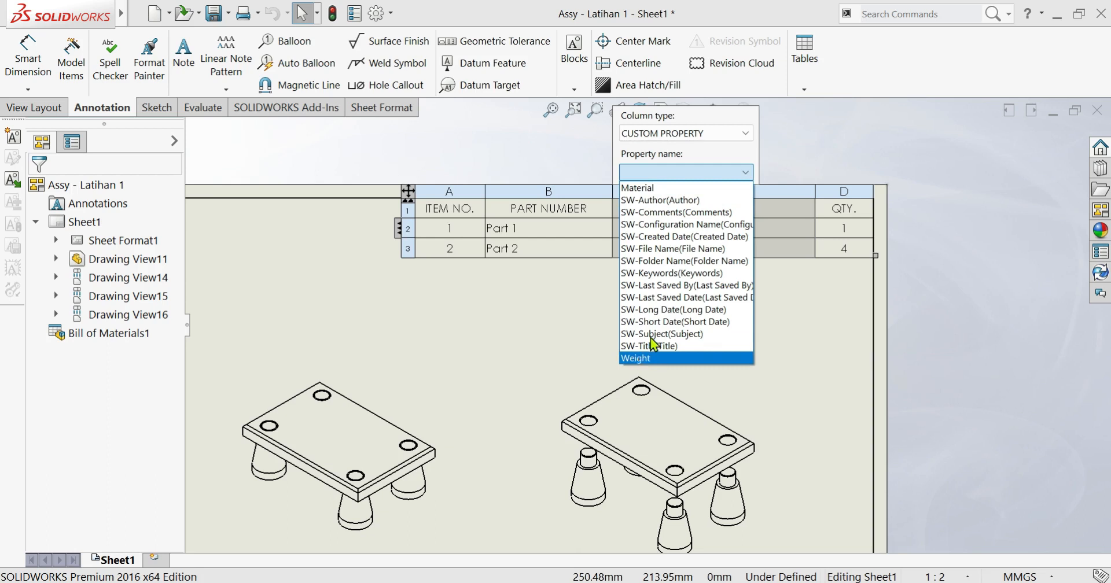
{"action": "left_click", "coordinate": [649, 188]}
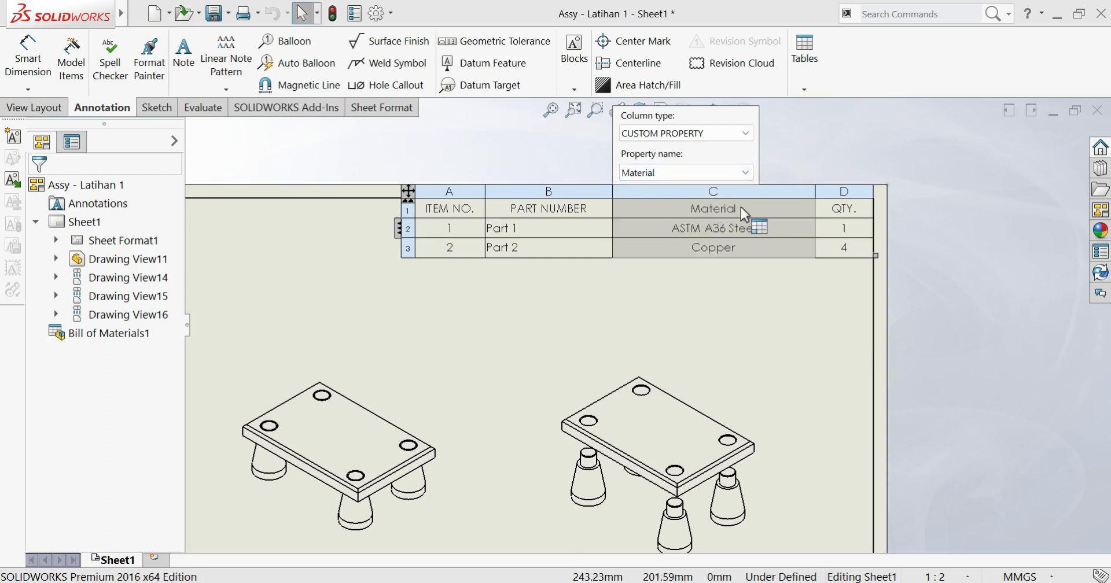
{"action": "left_click", "coordinate": [768, 231]}
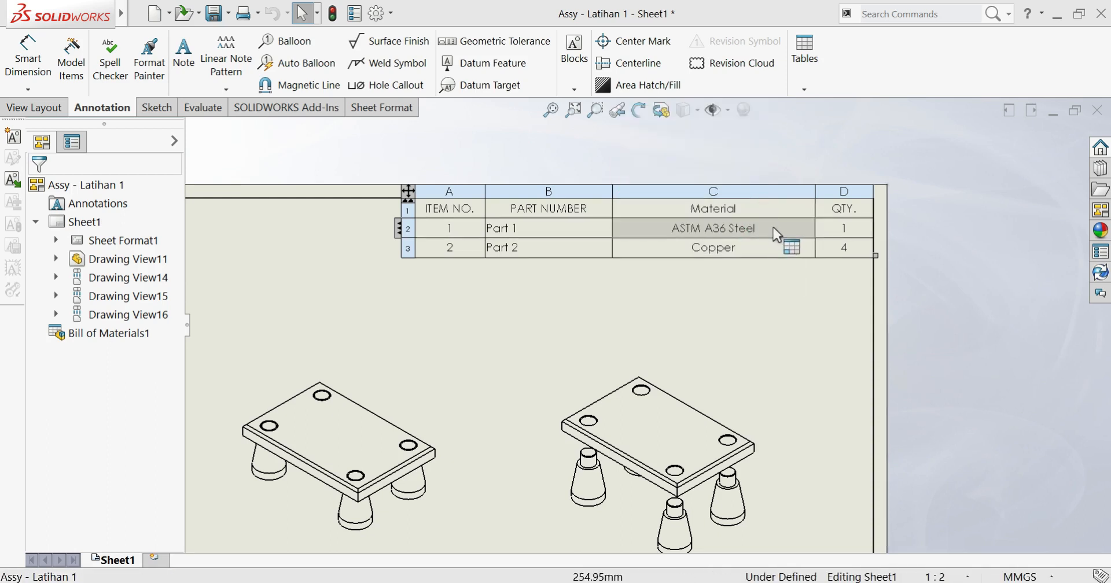
{"action": "left_click", "coordinate": [801, 280]}
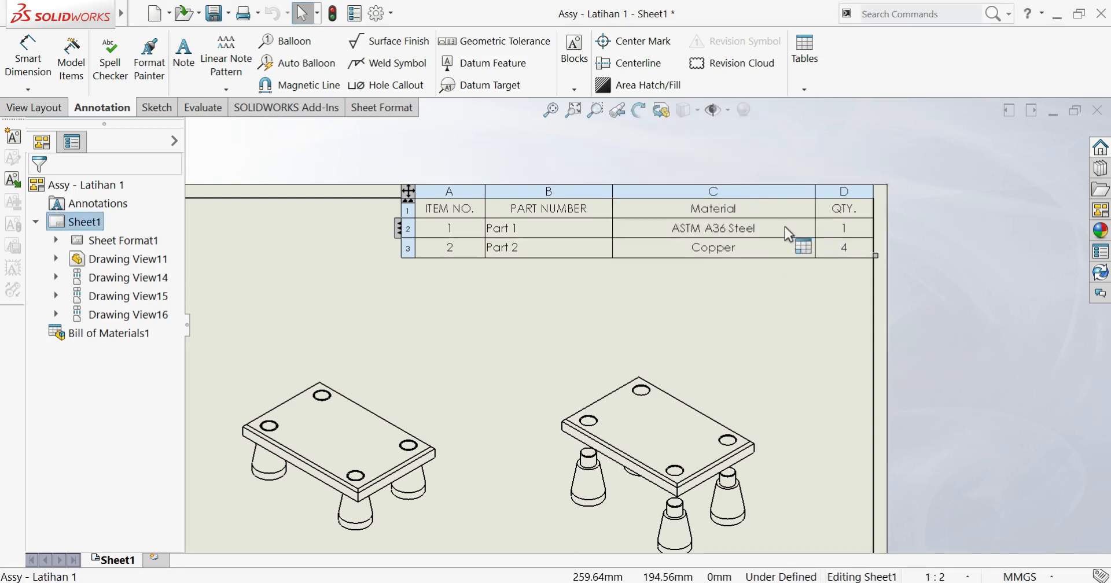
- Insert a column to the right of Material in the bill of materials and assign it the Weight custom property
{"action": "left_click", "coordinate": [799, 190]}
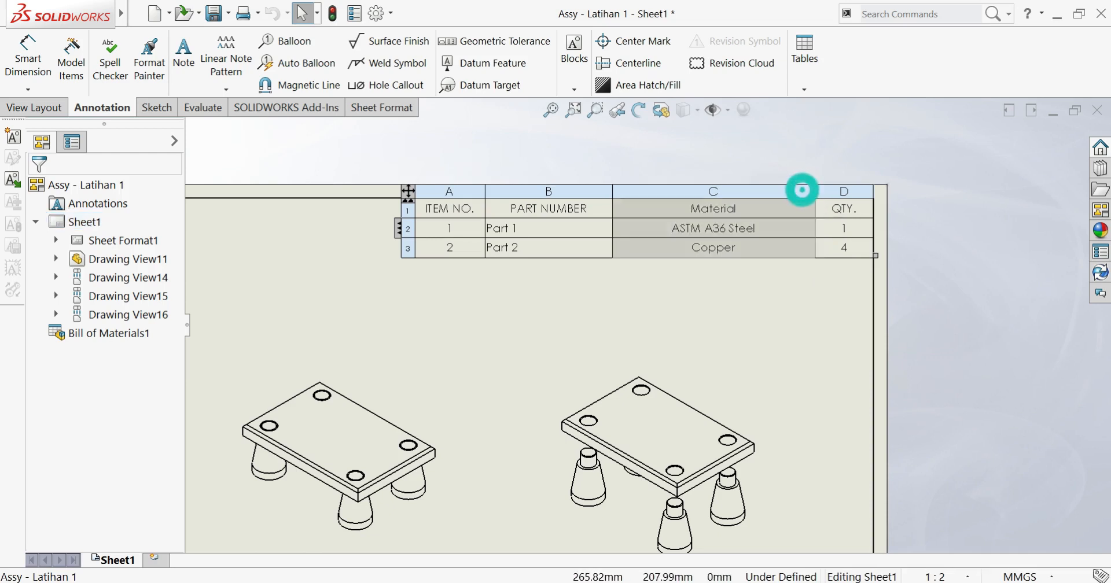
{"action": "left_click", "coordinate": [850, 192]}
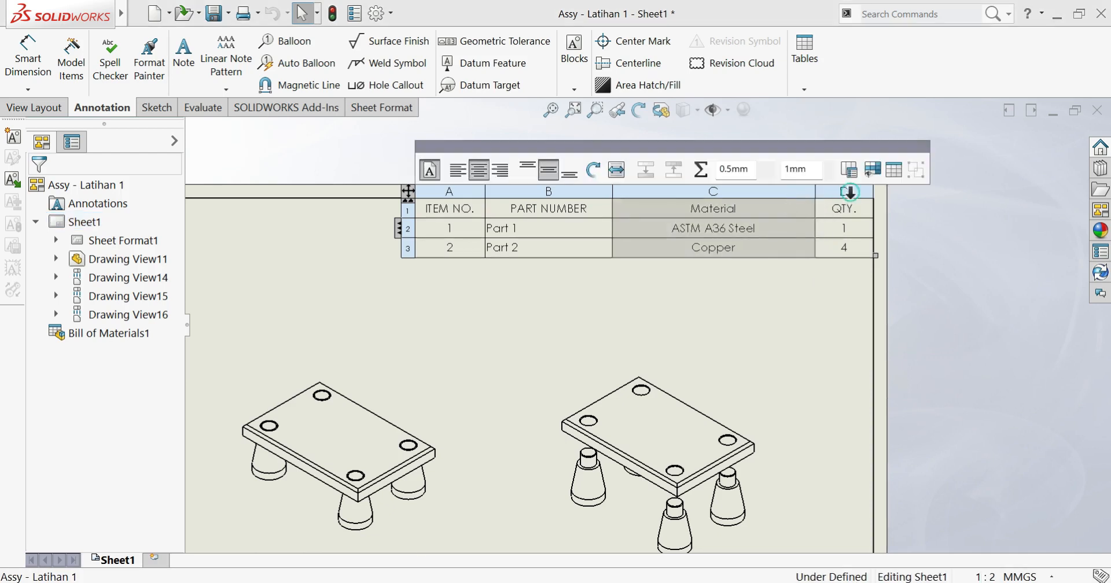
{"action": "left_click", "coordinate": [790, 190]}
{"action": "right_click", "coordinate": [789, 191]}
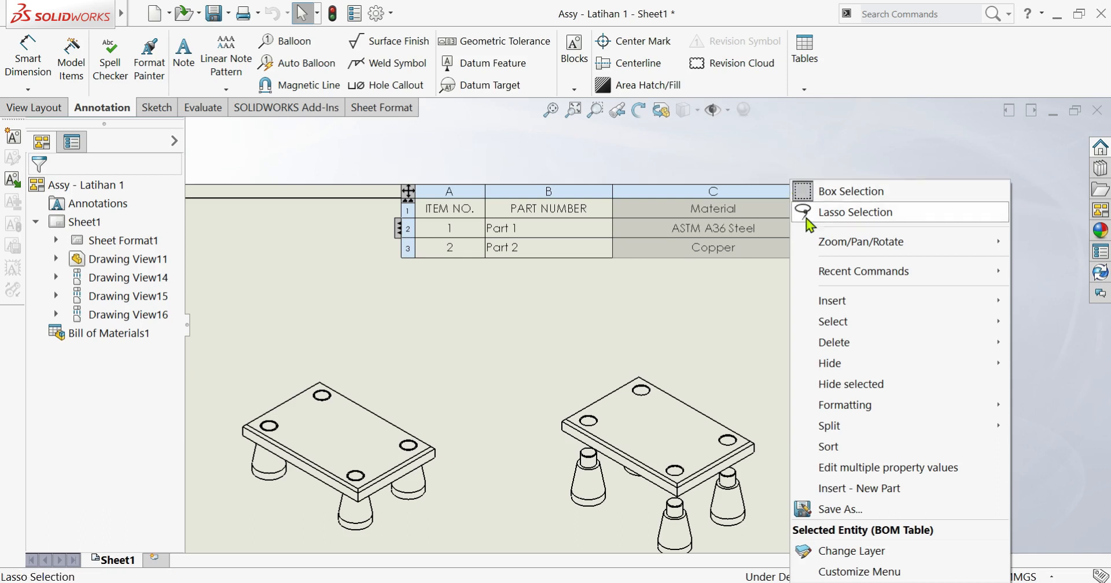
{"action": "mouse_move", "coordinate": [839, 302]}
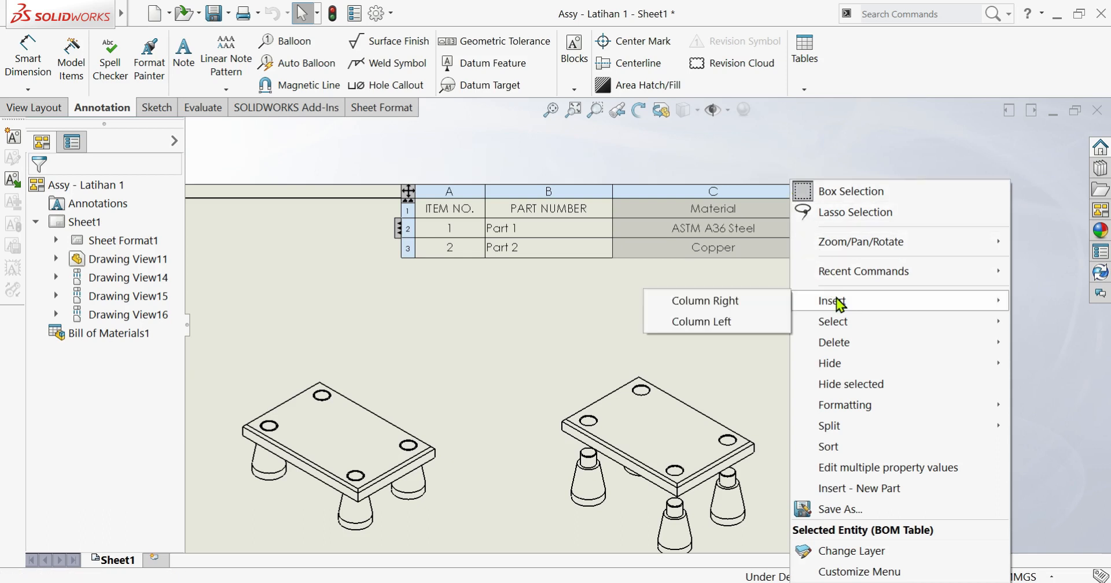
{"action": "left_click", "coordinate": [724, 301]}
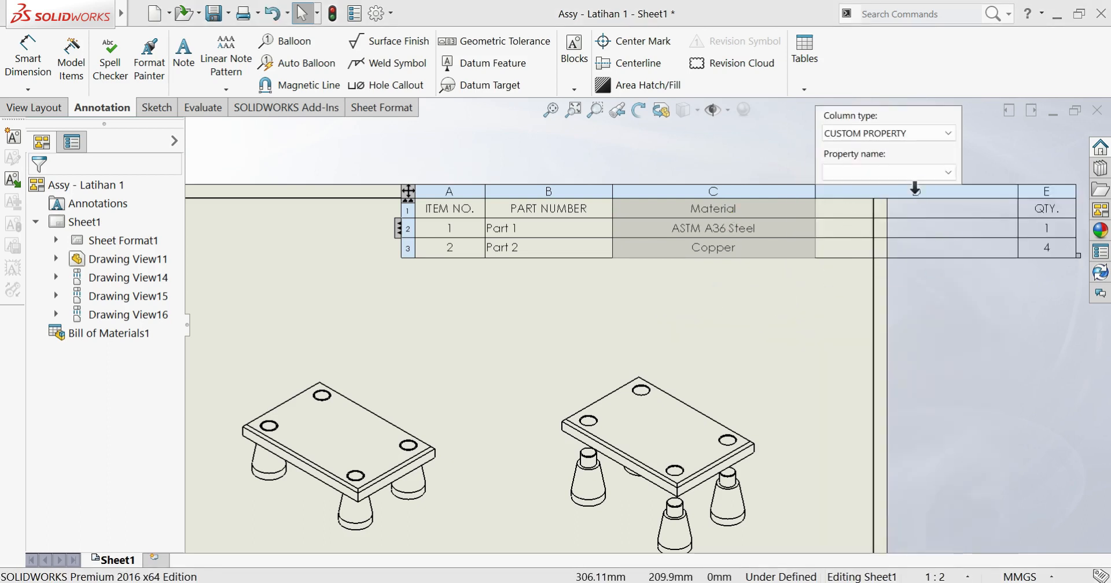
{"action": "left_click", "coordinate": [946, 176]}
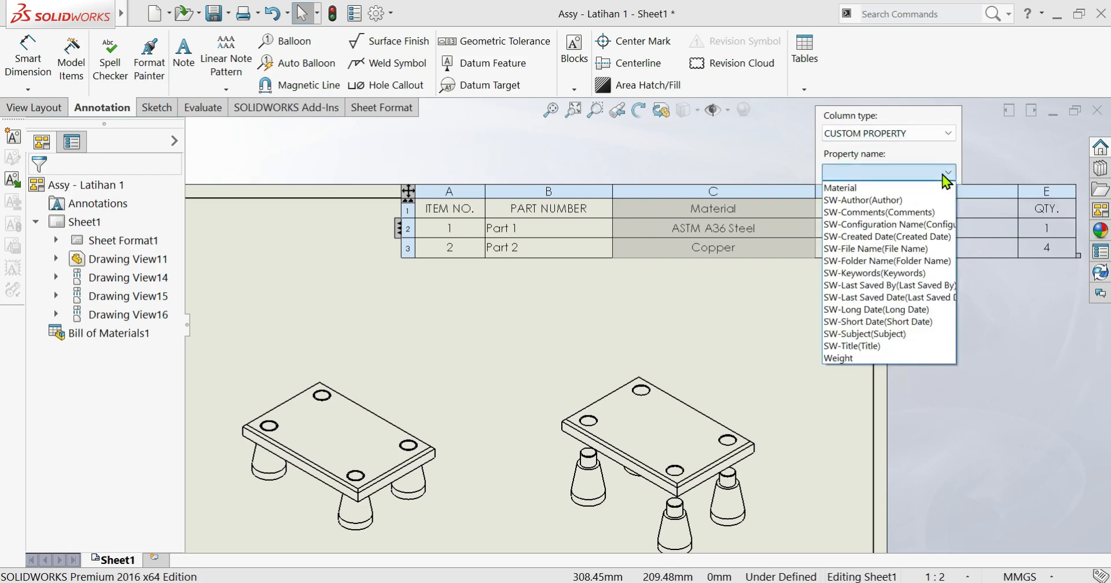
{"action": "left_click", "coordinate": [858, 359]}
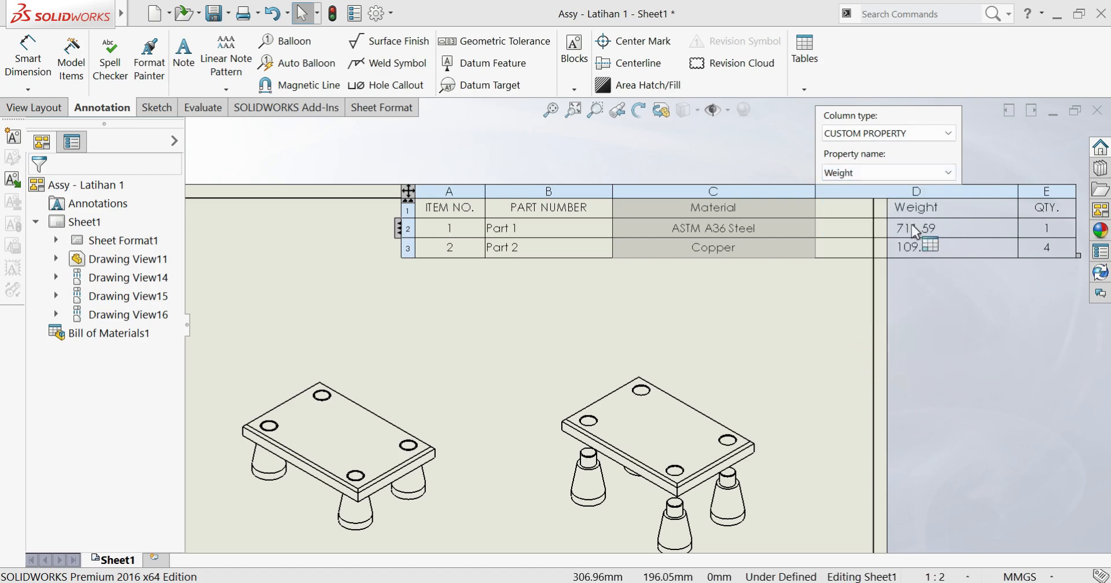
{"action": "left_click", "coordinate": [860, 294]}
- Examine how the widened bill of materials fits against the drawing sheet's border
{"action": "scroll", "coordinate": [821, 310], "scroll_direction": "up", "scroll_amount": 4}
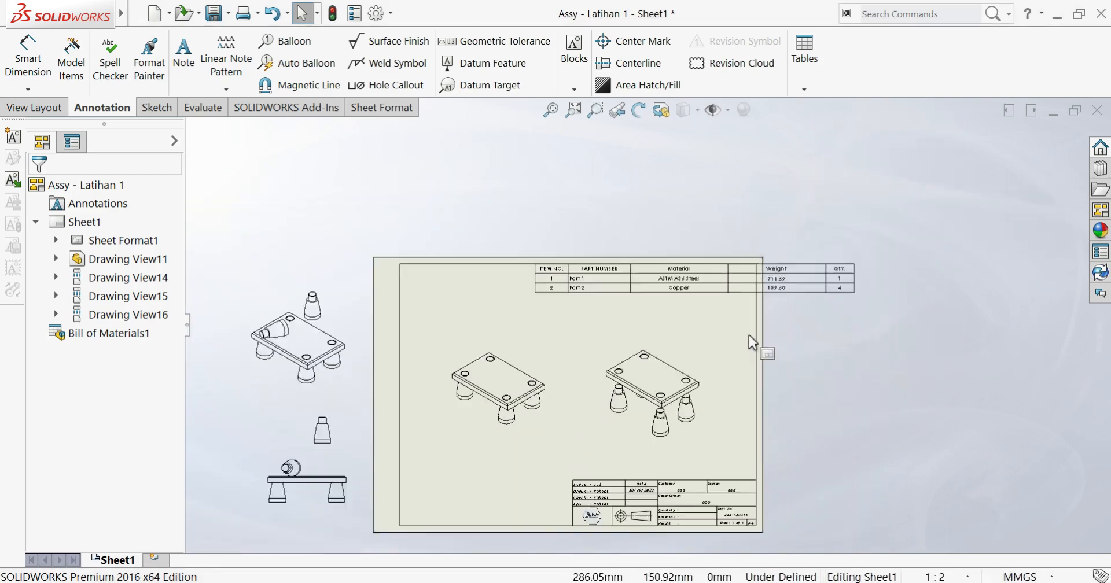
{"action": "scroll", "coordinate": [758, 313], "scroll_direction": "down", "scroll_amount": 4}
{"action": "left_click", "coordinate": [704, 417]}
{"action": "scroll", "coordinate": [703, 417], "scroll_direction": "up", "scroll_amount": 3}
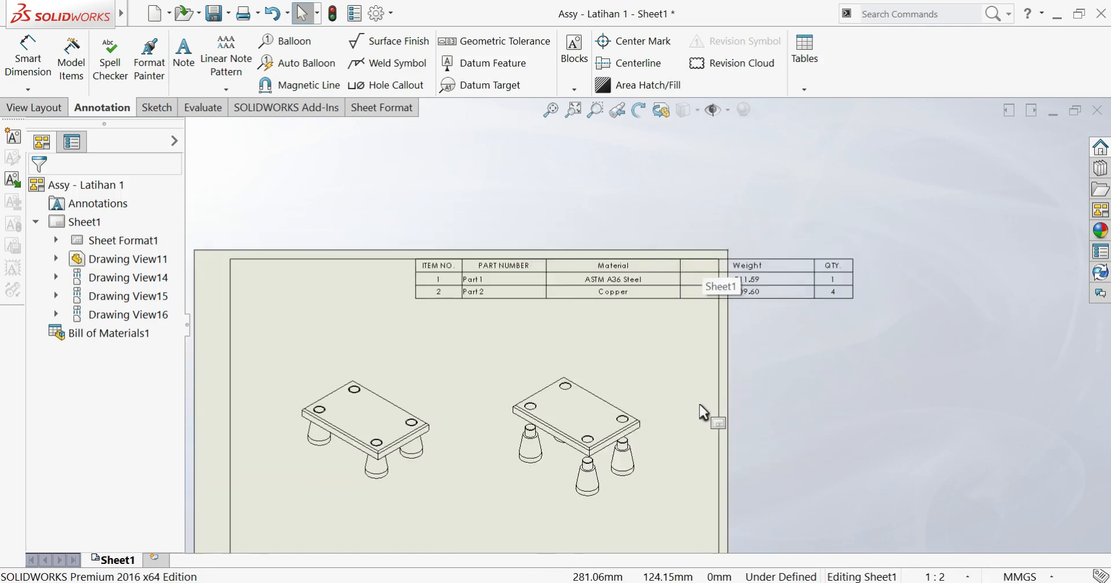
{"action": "scroll", "coordinate": [633, 339], "scroll_direction": "up", "scroll_amount": 2}
{"action": "scroll", "coordinate": [666, 269], "scroll_direction": "down", "scroll_amount": 4}
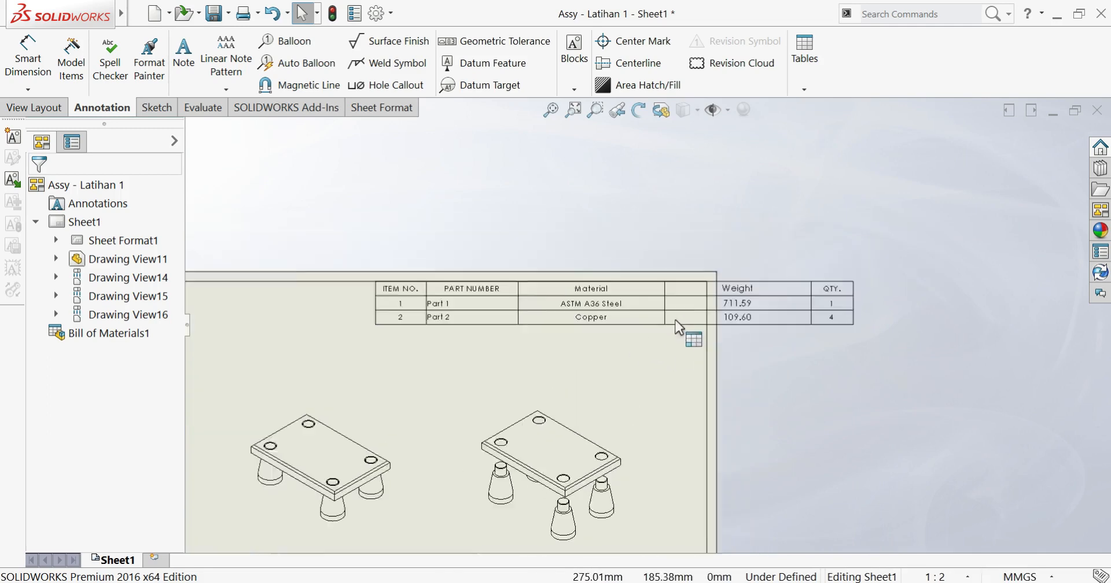
{"action": "scroll", "coordinate": [435, 310], "scroll_direction": "down", "scroll_amount": 1}
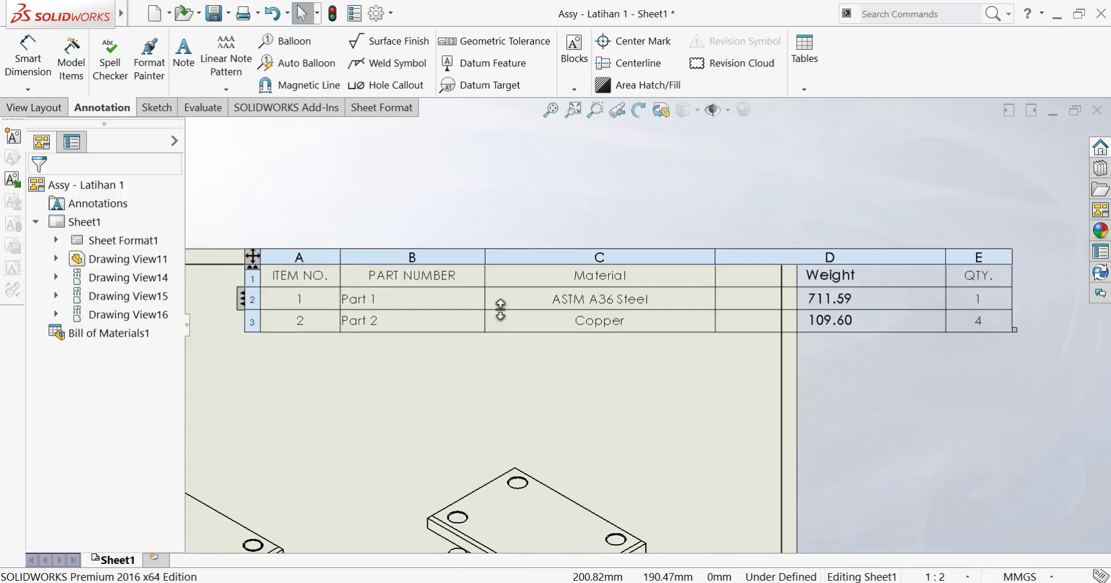
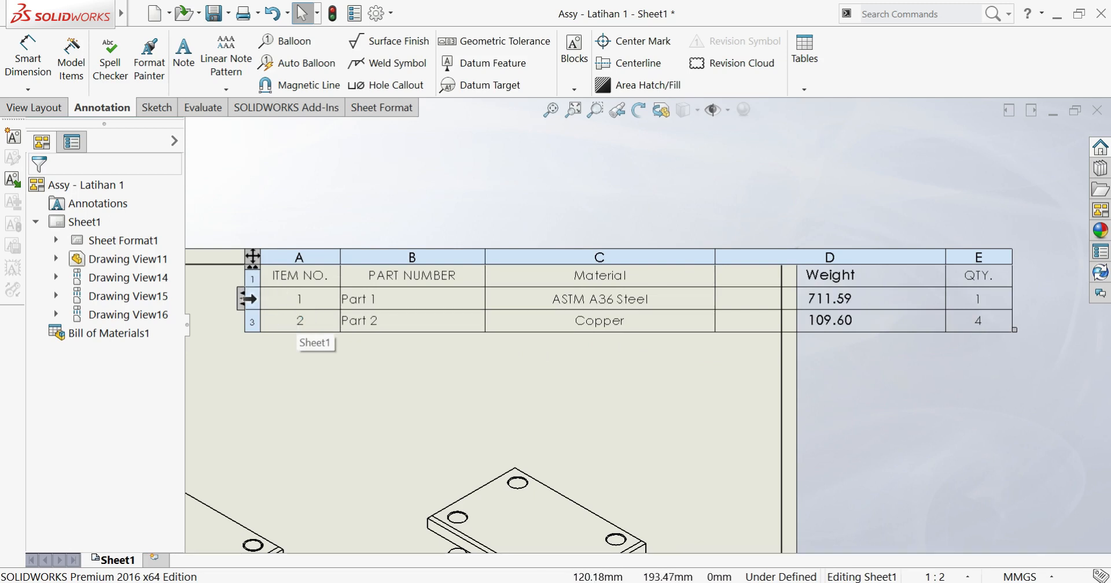
{"action": "left_click", "coordinate": [249, 301]}
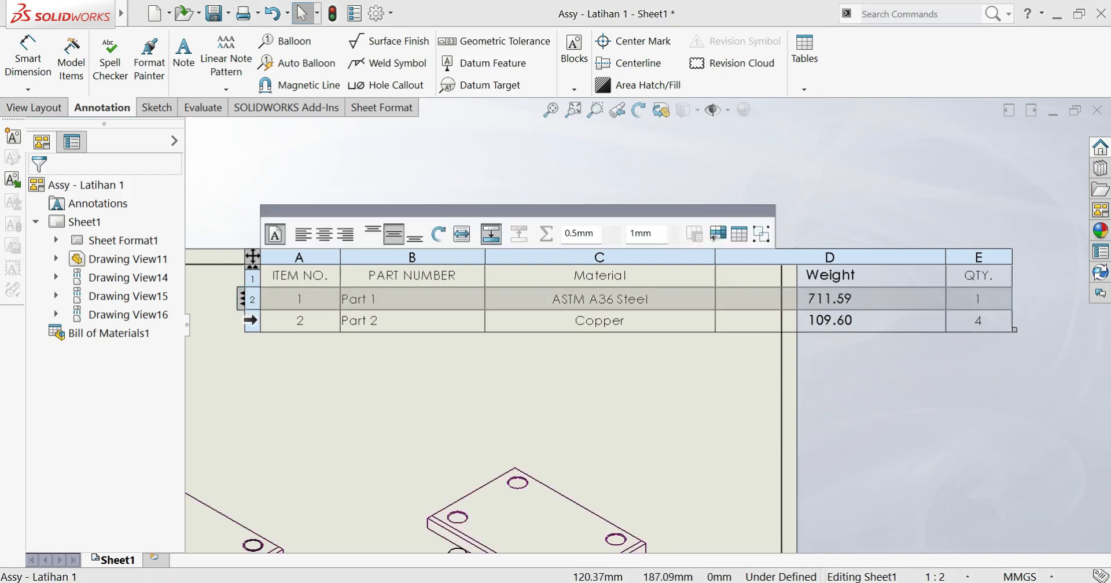
{"action": "left_click", "coordinate": [249, 319], "text": "shift"}
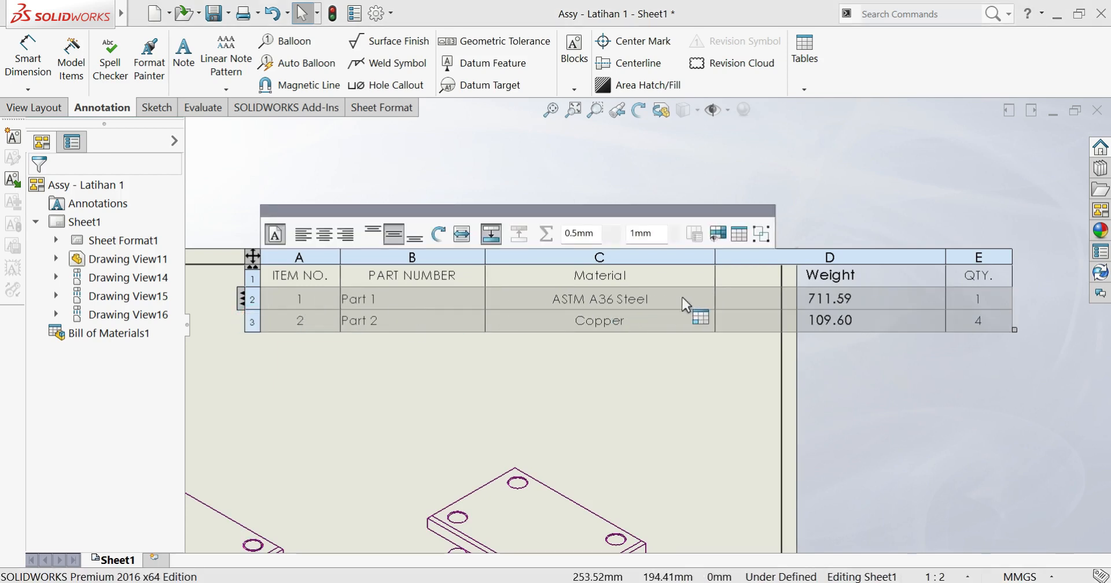
{"action": "right_click", "coordinate": [255, 305]}
{"action": "left_click", "coordinate": [471, 369]}
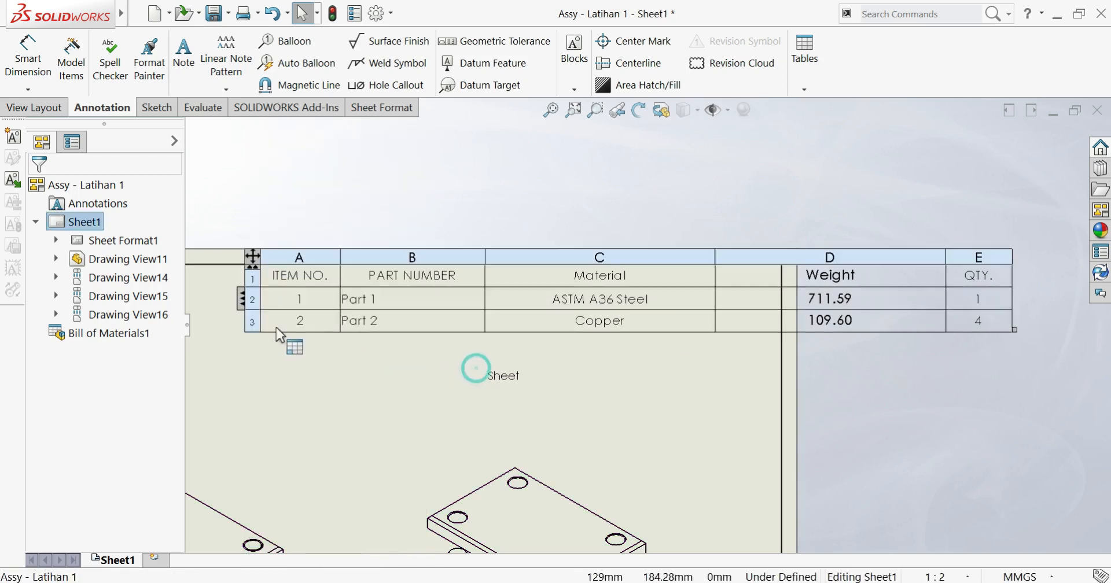
- Lock the row height of the Part 1 and Part 2 rows in the bill of materials
{"action": "right_click", "coordinate": [247, 299]}
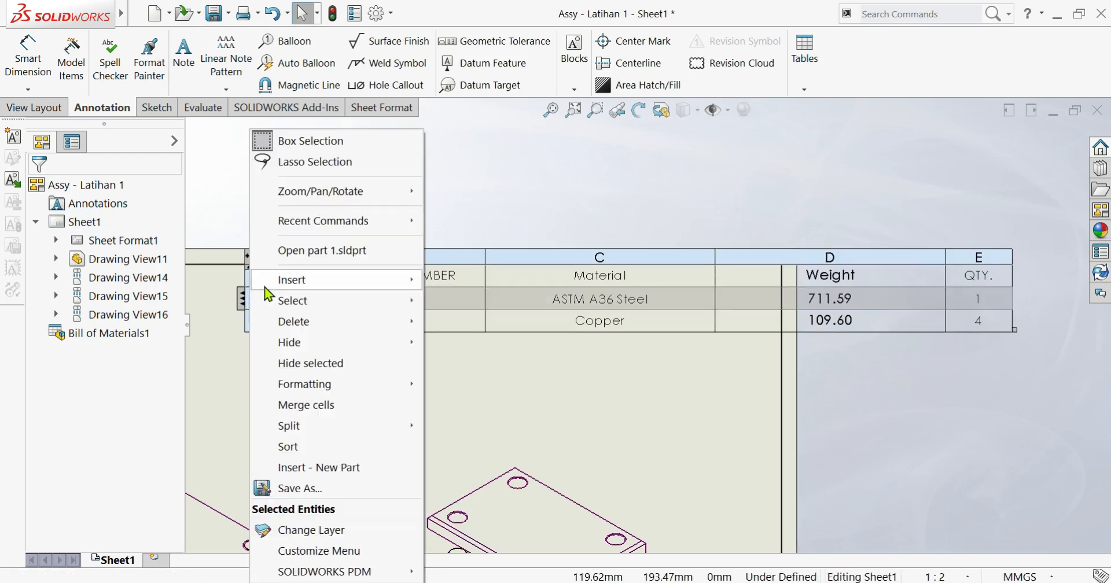
{"action": "mouse_move", "coordinate": [324, 388]}
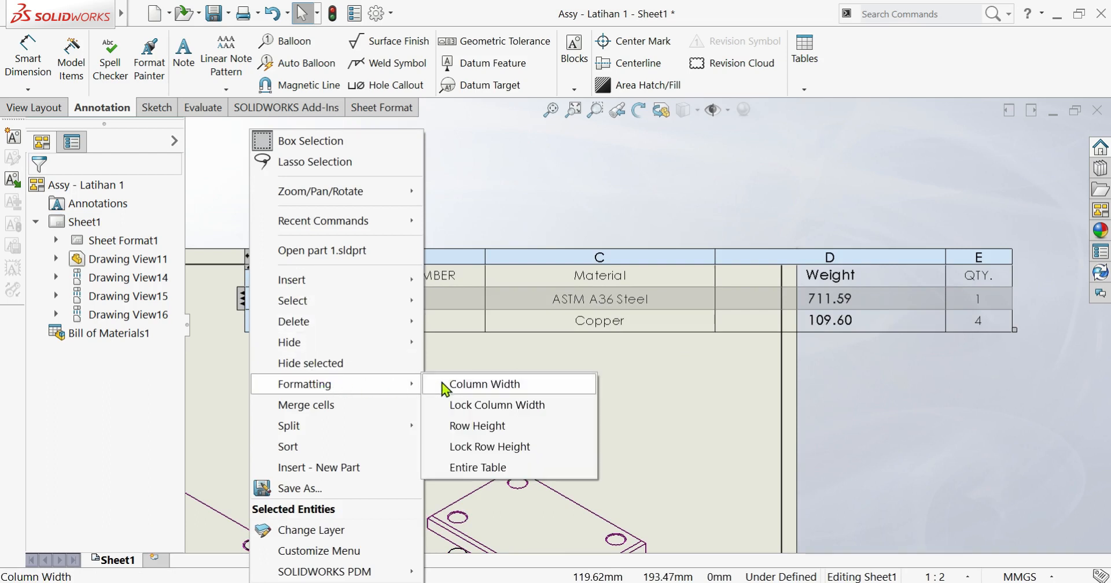
{"action": "left_click", "coordinate": [497, 449]}
{"action": "left_click", "coordinate": [387, 368]}
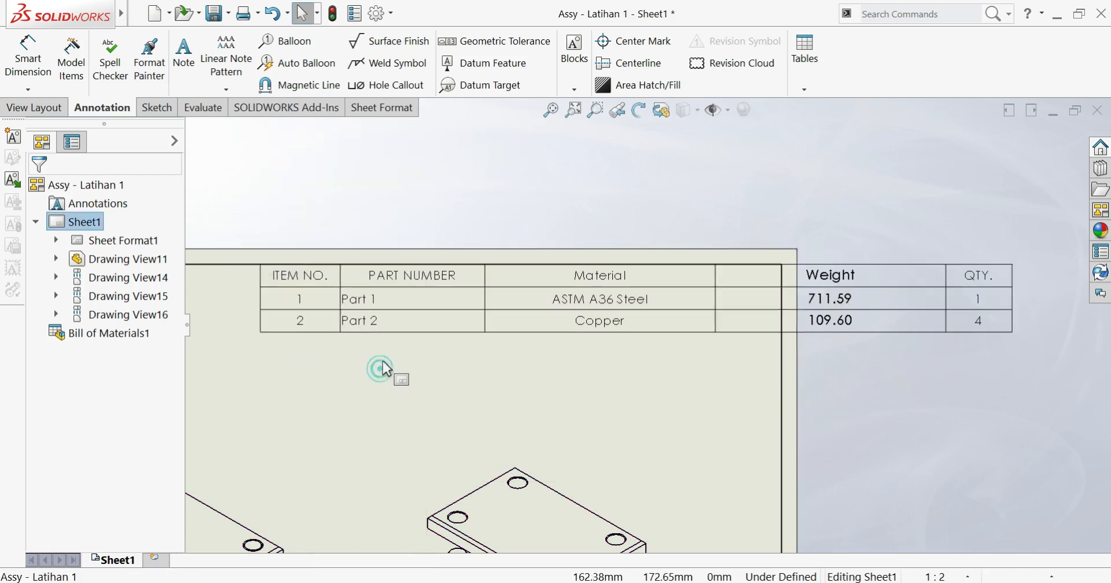
{"action": "left_click", "coordinate": [248, 322]}
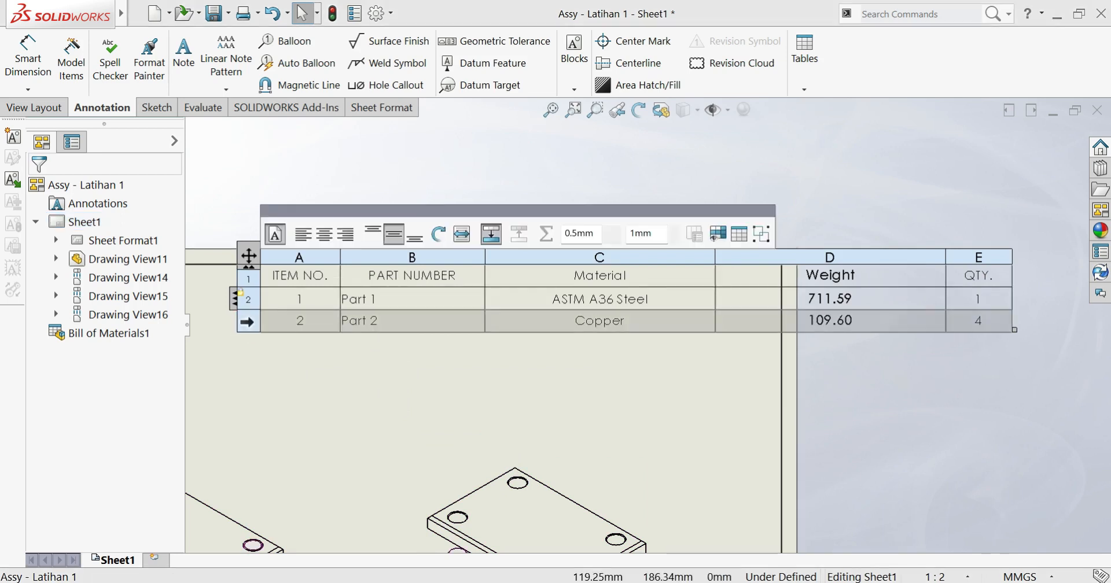
{"action": "right_click", "coordinate": [247, 321]}
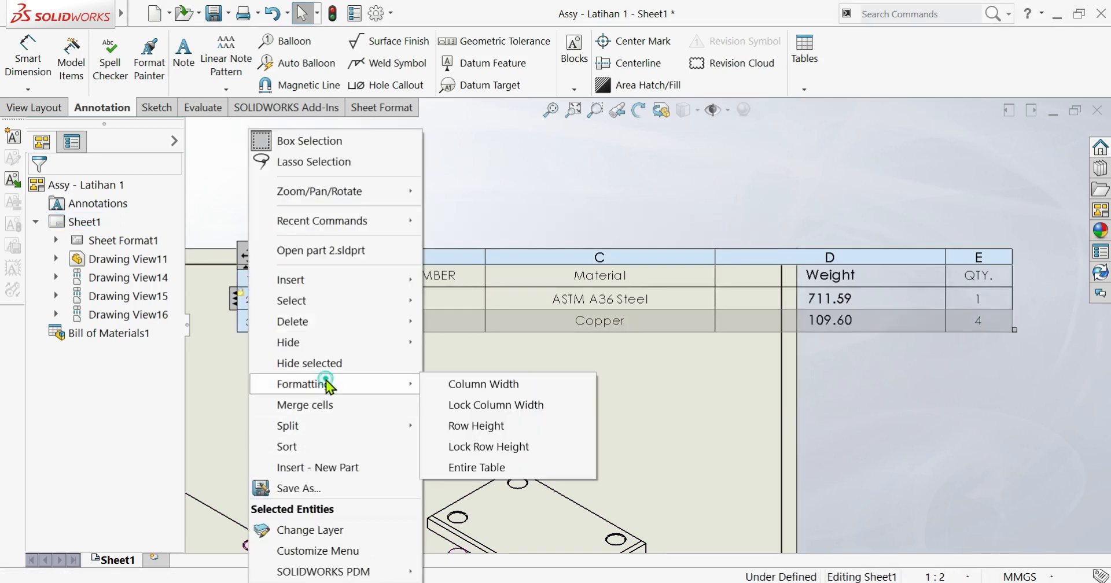
{"action": "left_click", "coordinate": [489, 446]}
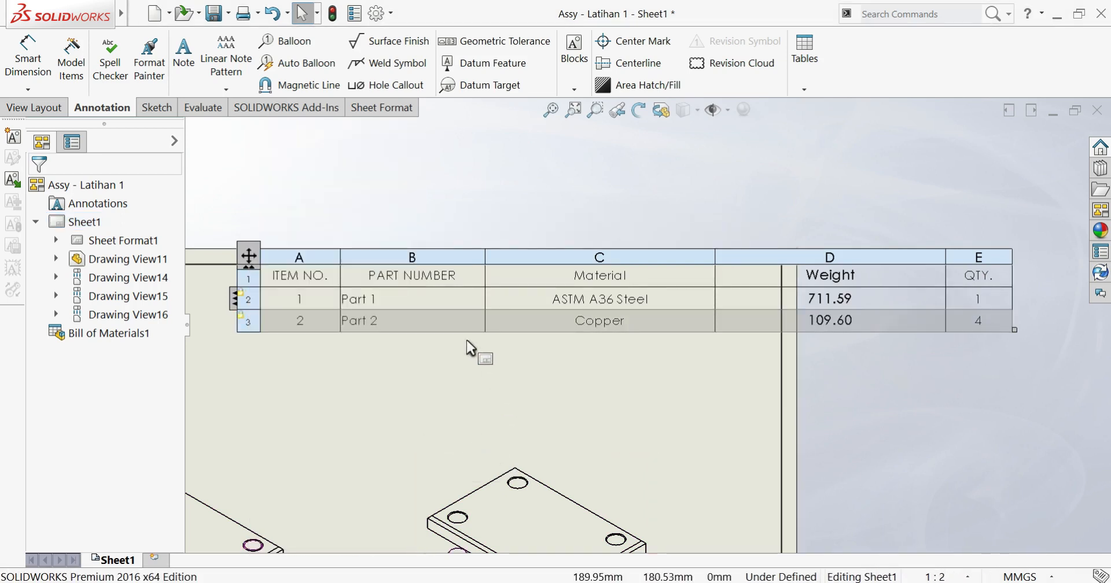
{"action": "left_click", "coordinate": [432, 373]}
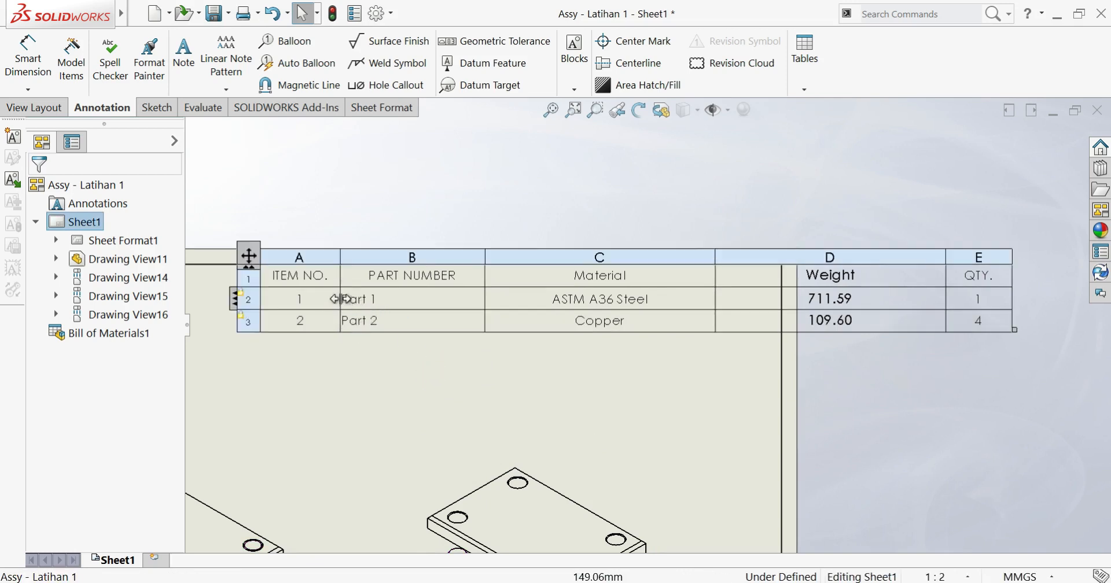
- Narrow the ITEM NO., PART NUMBER, Material, Weight and QTY. columns of the bill of materials to fit their text closely
{"action": "left_click_drag", "start_coordinate": [341, 282], "coordinate": [298, 272]}
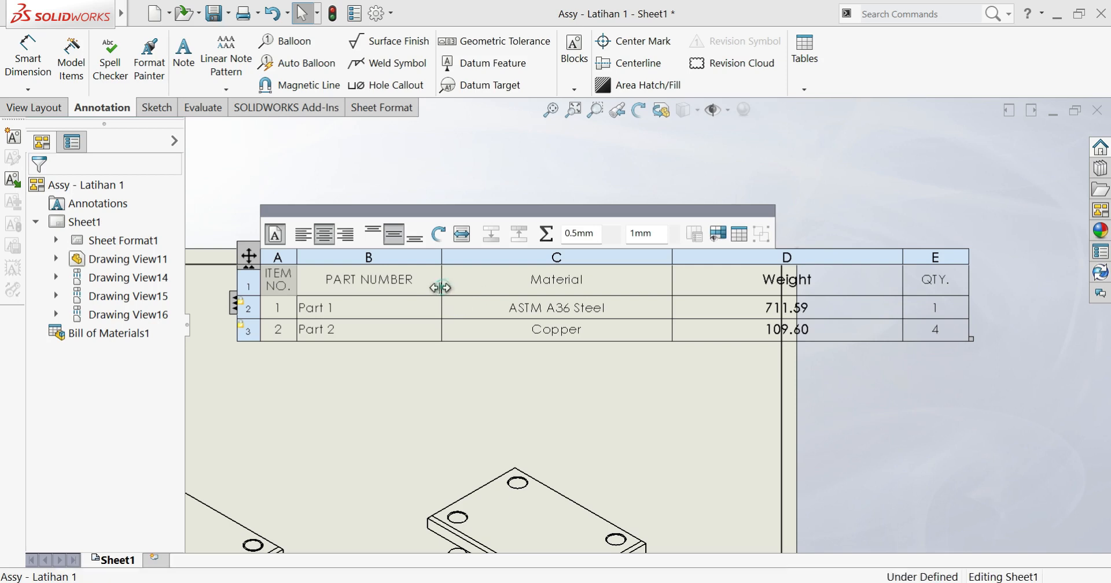
{"action": "left_click_drag", "start_coordinate": [441, 287], "coordinate": [359, 287]}
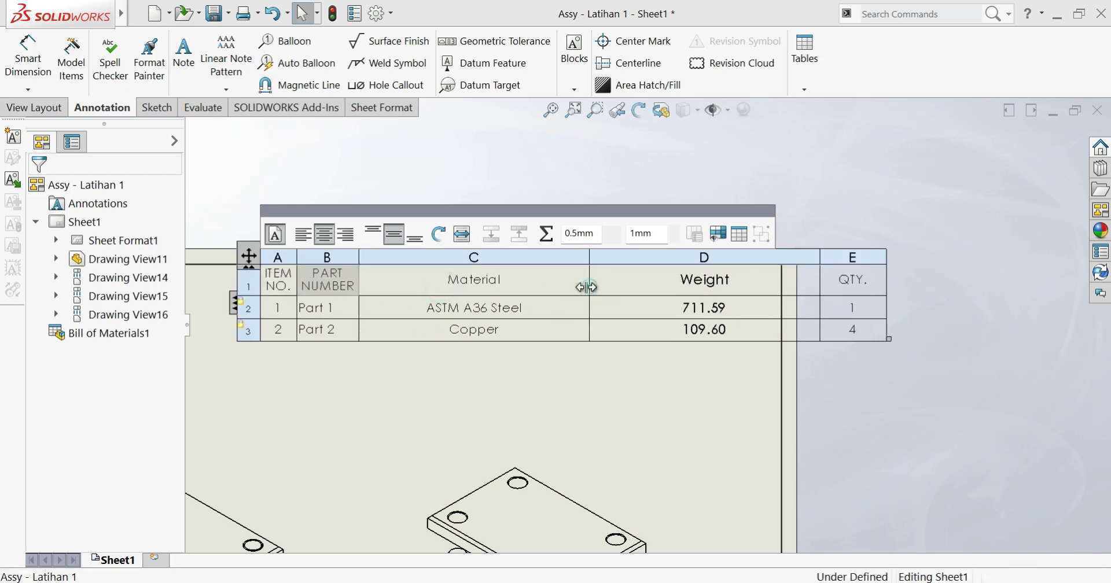
{"action": "left_click_drag", "start_coordinate": [588, 285], "coordinate": [472, 285]}
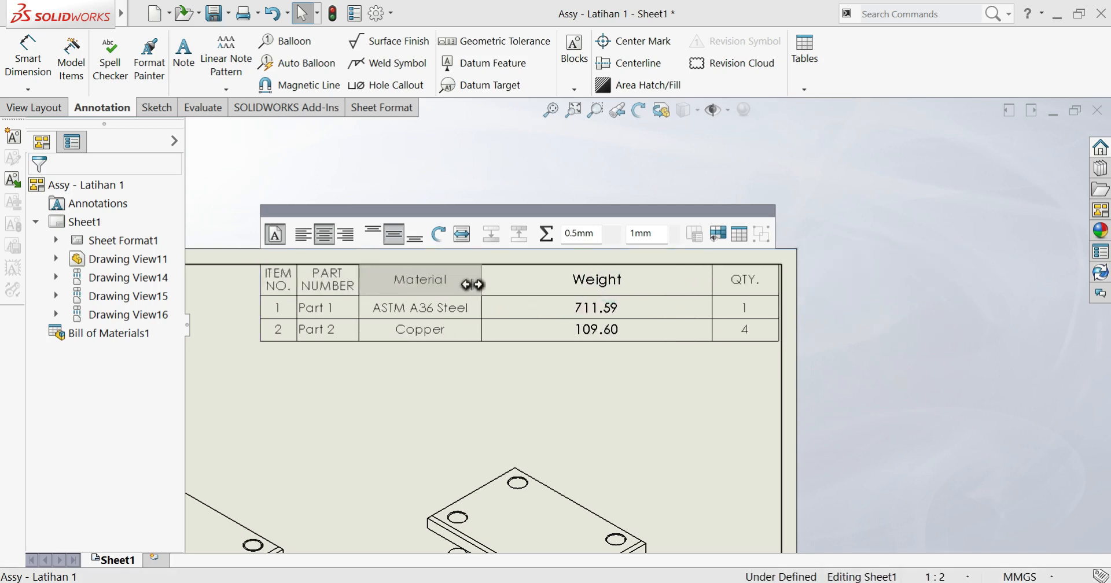
{"action": "left_click", "coordinate": [712, 285]}
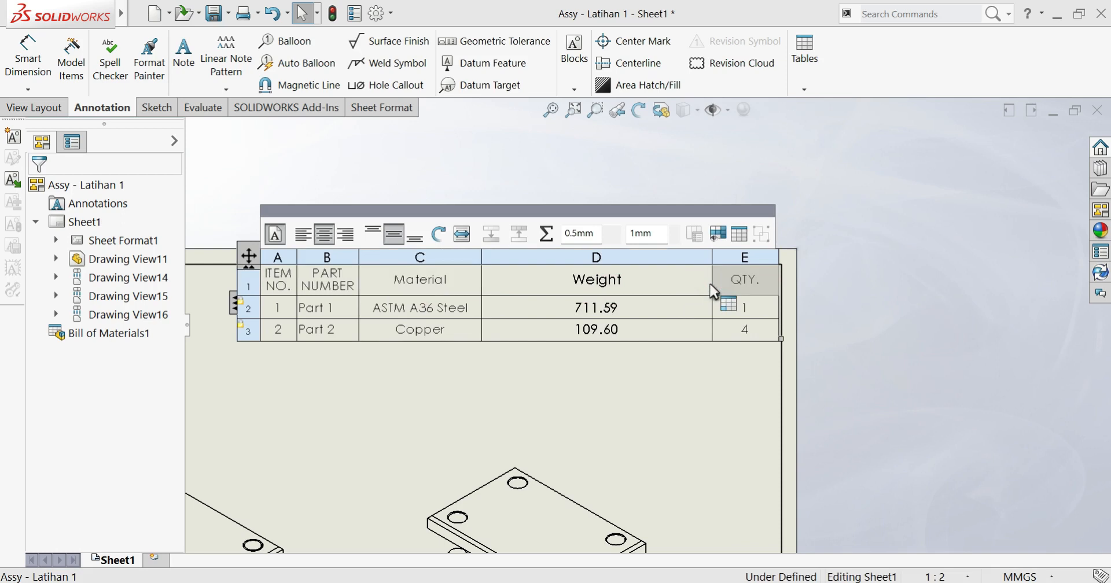
{"action": "left_click", "coordinate": [786, 334]}
{"action": "left_click_drag", "start_coordinate": [712, 286], "coordinate": [556, 287]}
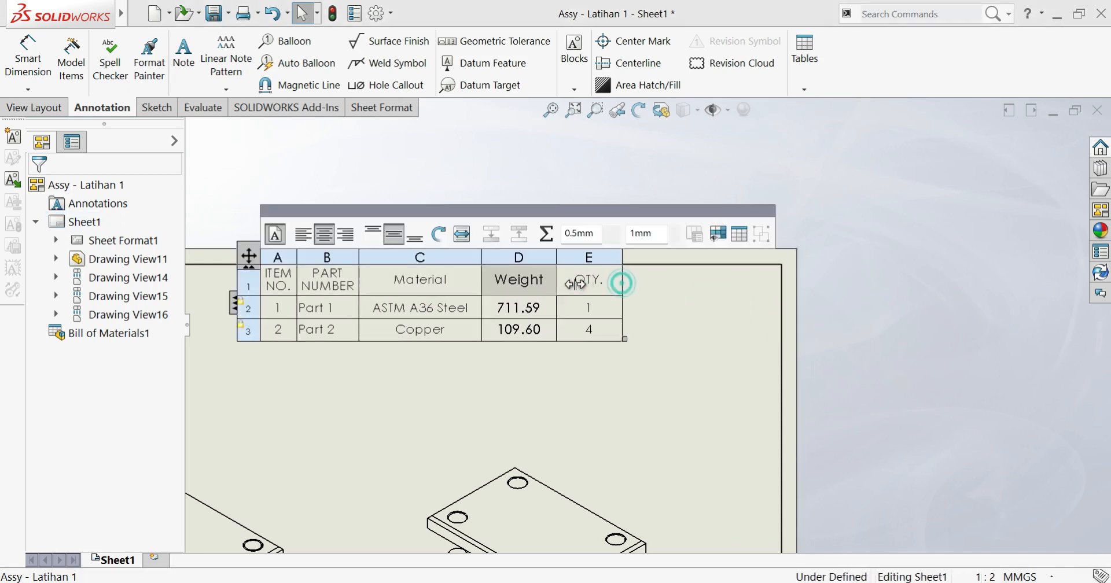
{"action": "left_click_drag", "start_coordinate": [622, 282], "coordinate": [595, 283]}
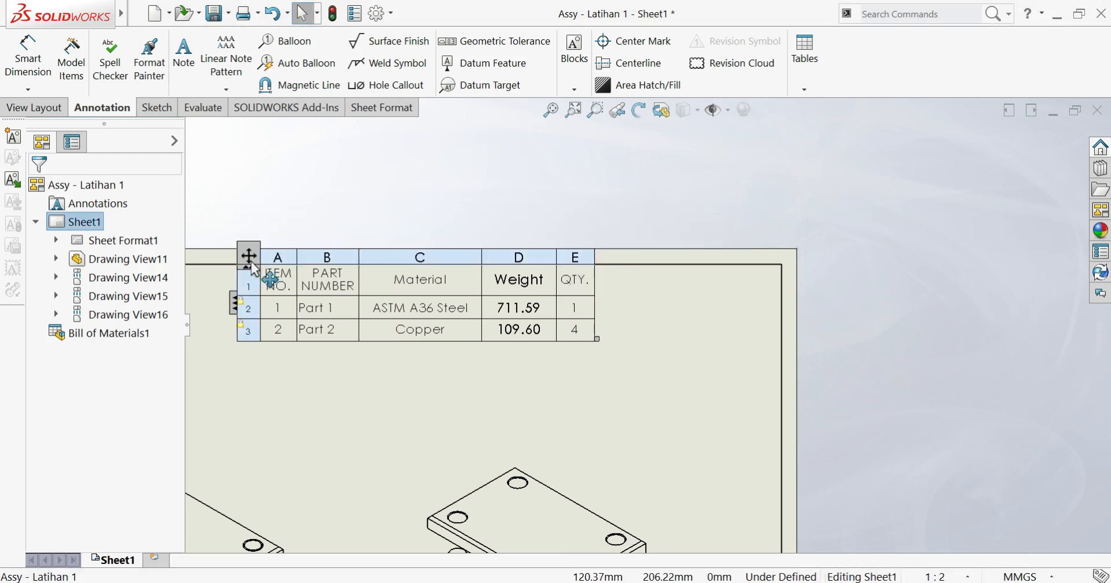
- Move the bill of materials into the upper-right corner of the sheet's inner border
{"action": "left_click_drag", "start_coordinate": [249, 256], "coordinate": [440, 258]}
{"action": "left_click", "coordinate": [462, 267]}
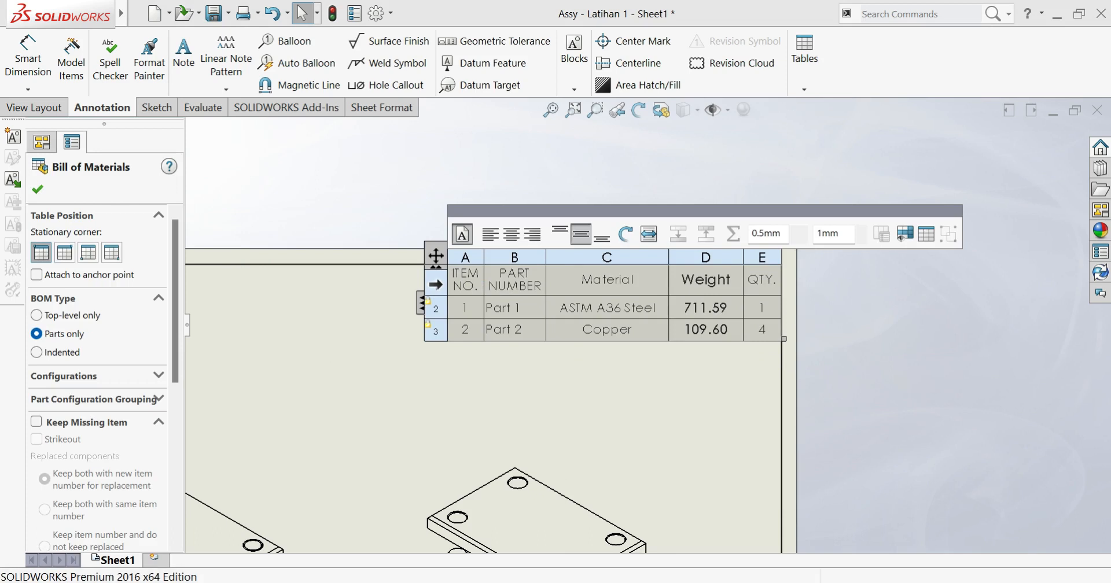
{"action": "right_click", "coordinate": [438, 287]}
{"action": "left_click", "coordinate": [711, 427]}
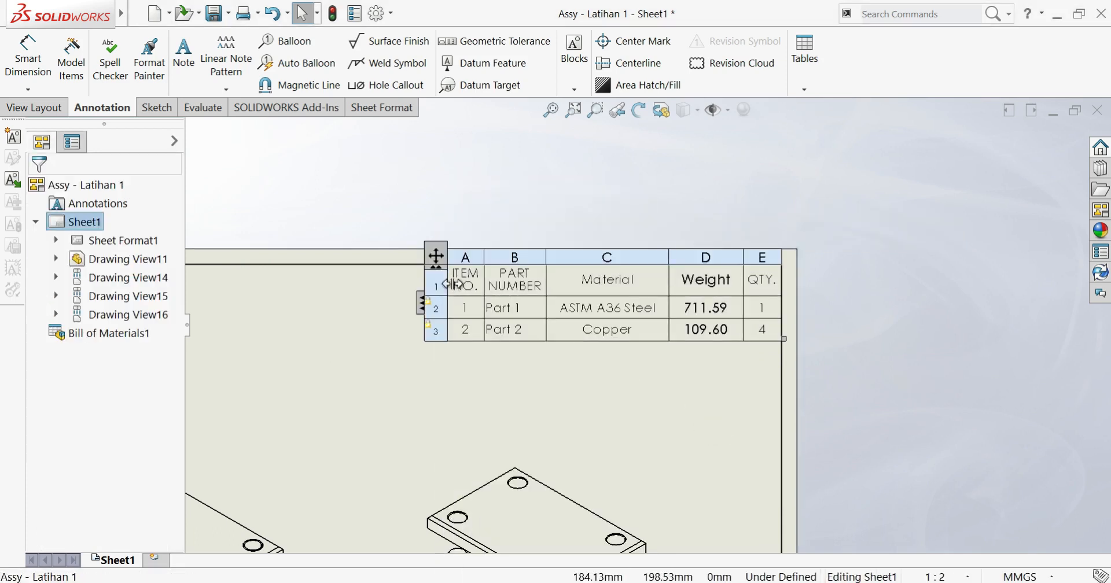
- Turn off the document font for the bill of materials' header row and make its text bold
{"action": "left_click", "coordinate": [435, 281]}
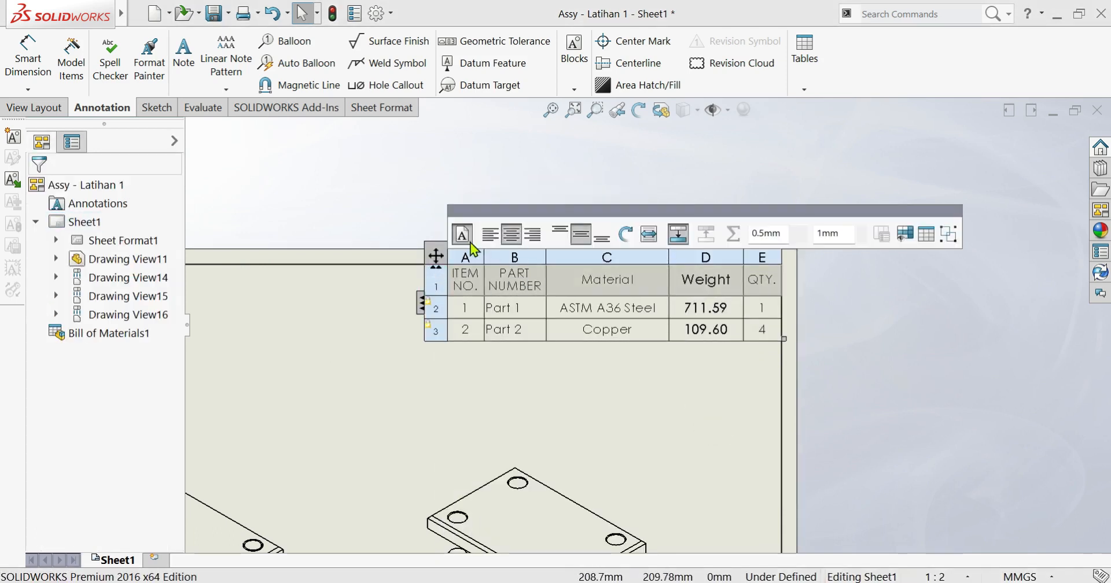
{"action": "left_click", "coordinate": [457, 235]}
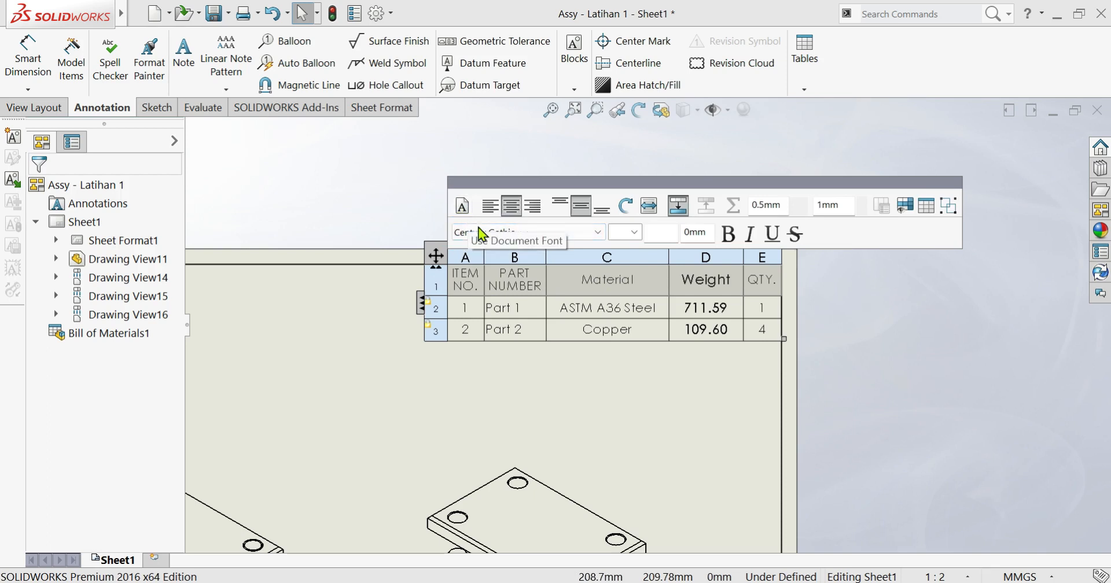
{"action": "left_click", "coordinate": [728, 235]}
{"action": "left_click", "coordinate": [840, 290]}
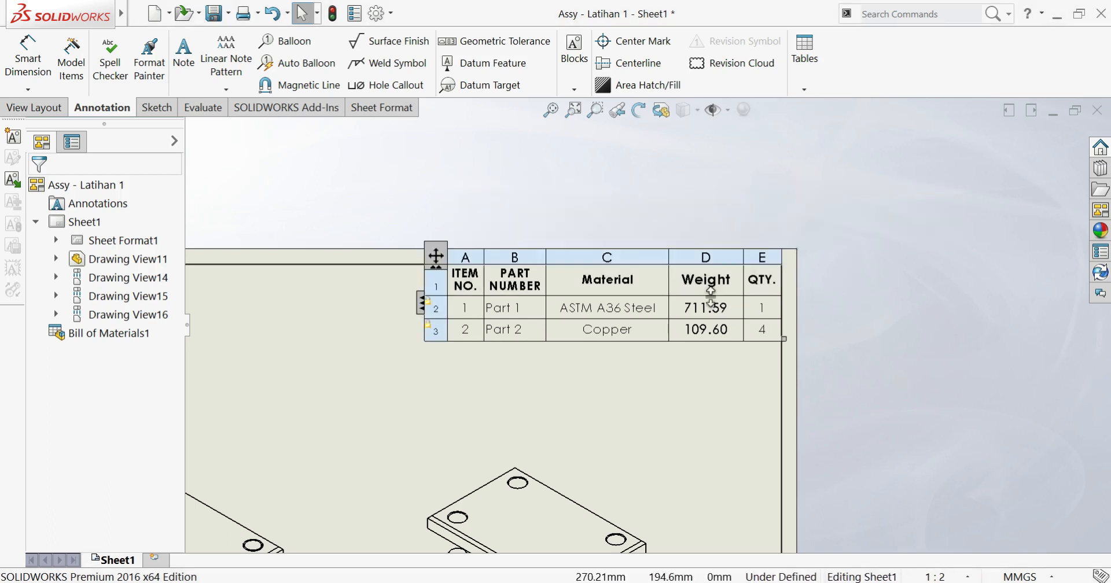
{"action": "left_click", "coordinate": [707, 309]}
{"action": "left_click", "coordinate": [812, 335]}
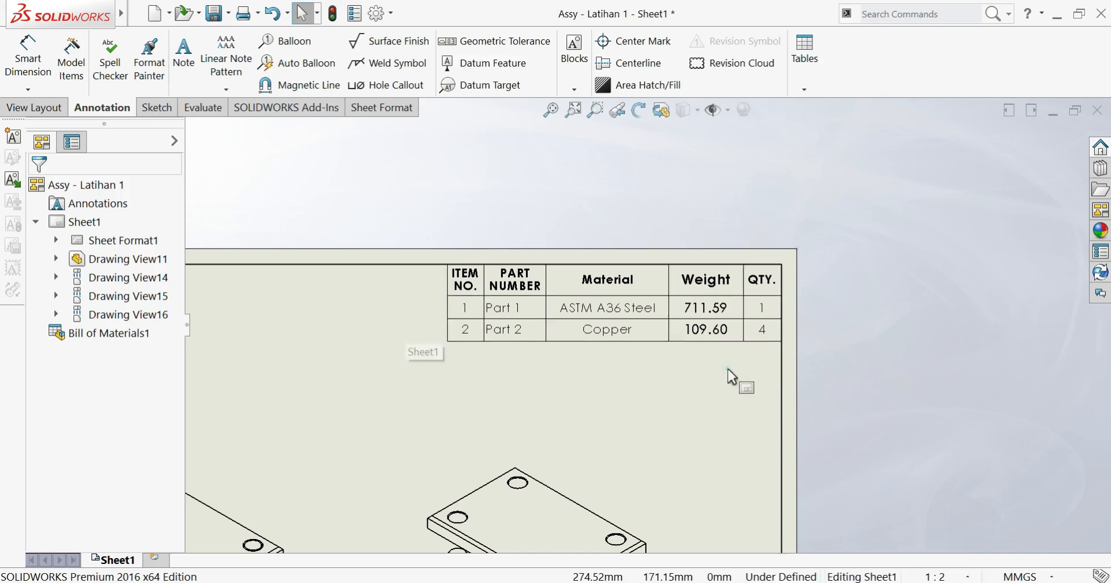
- Examine the whole sheet layout with the bill of materials, the assembled and exploded views and the title block
{"action": "scroll", "coordinate": [856, 415], "scroll_direction": "up", "scroll_amount": 2}
{"action": "scroll", "coordinate": [627, 397], "scroll_direction": "down", "scroll_amount": 2}
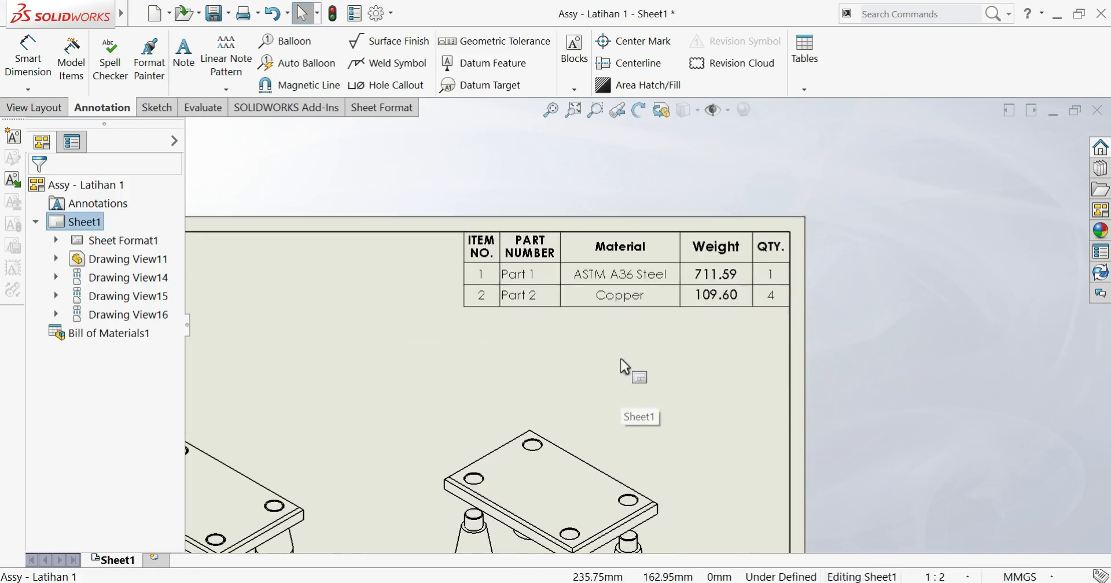
{"action": "scroll", "coordinate": [625, 366], "scroll_direction": "up", "scroll_amount": 3}
{"action": "scroll", "coordinate": [625, 370], "scroll_direction": "up", "scroll_amount": 2}
{"action": "scroll", "coordinate": [624, 379], "scroll_direction": "down", "scroll_amount": 3}
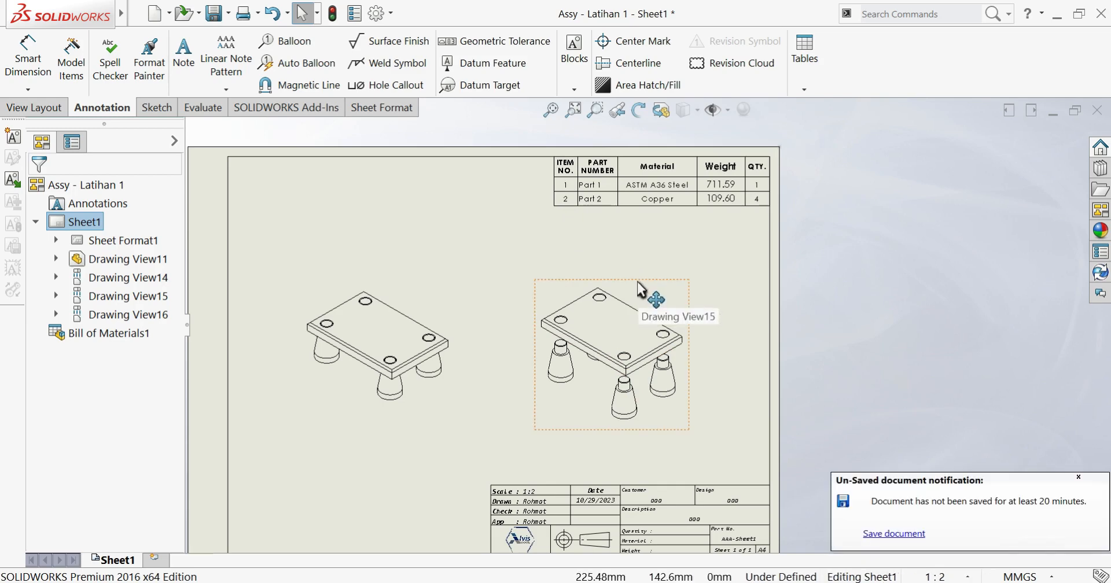
{"action": "scroll", "coordinate": [613, 334], "scroll_direction": "up", "scroll_amount": 3}
{"action": "scroll", "coordinate": [613, 335], "scroll_direction": "down", "scroll_amount": 3}
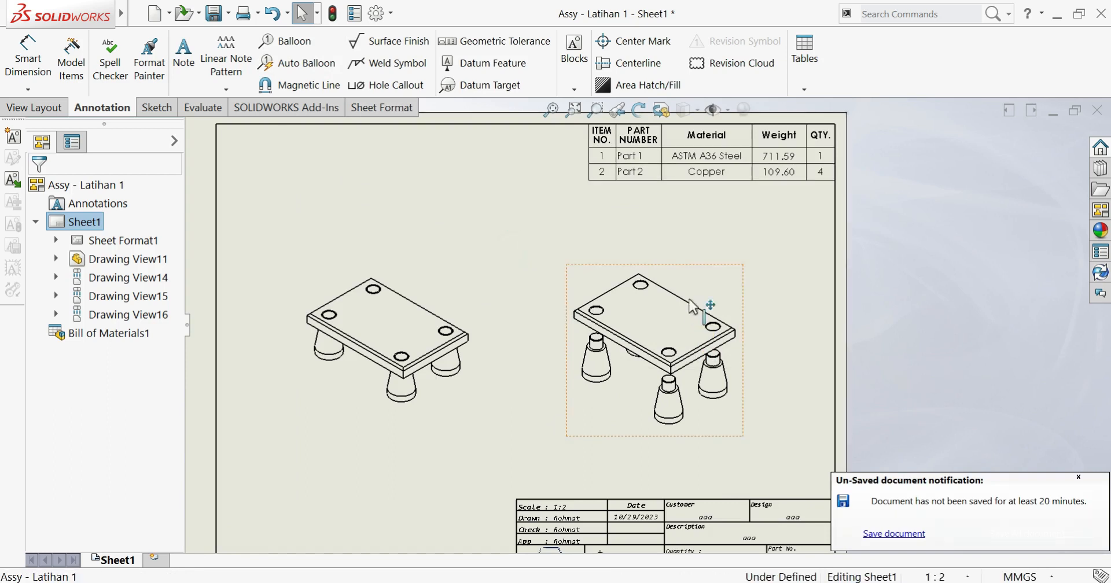
{"action": "left_click", "coordinate": [681, 278]}
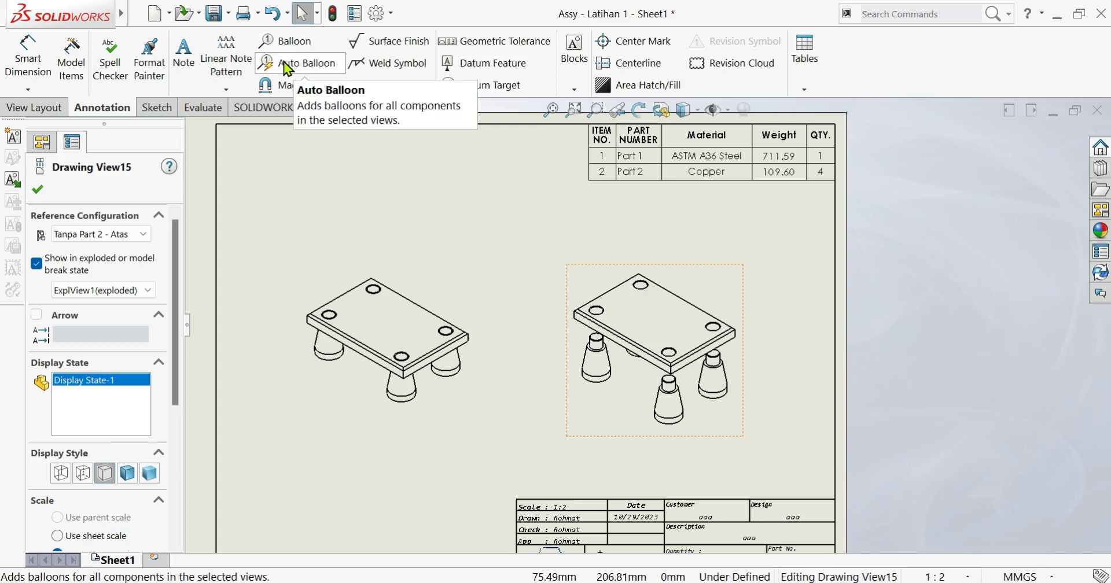
{"action": "left_click", "coordinate": [287, 64]}
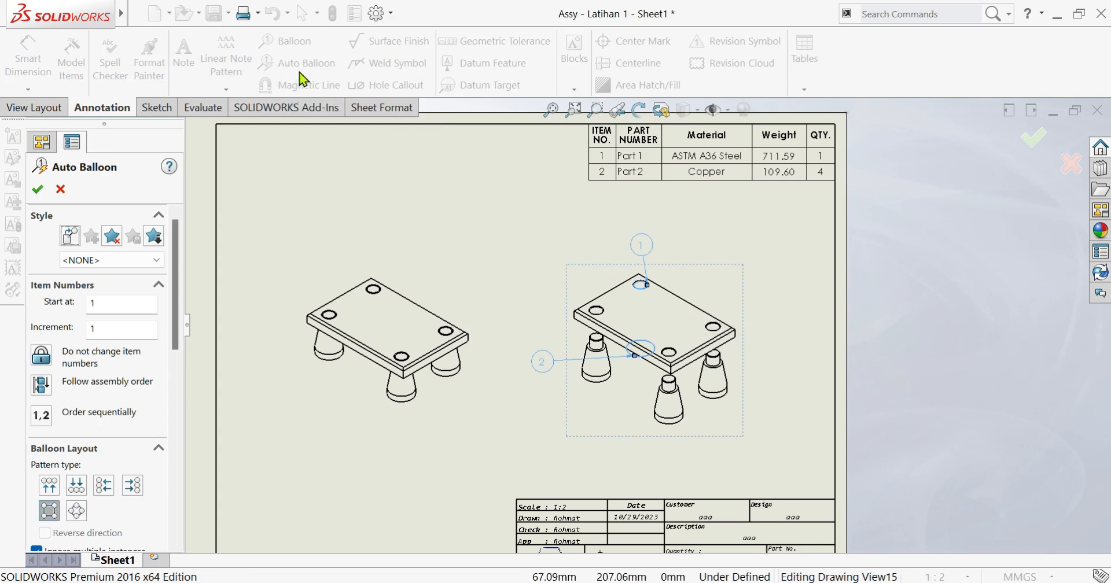
{"action": "left_click", "coordinate": [61, 190]}
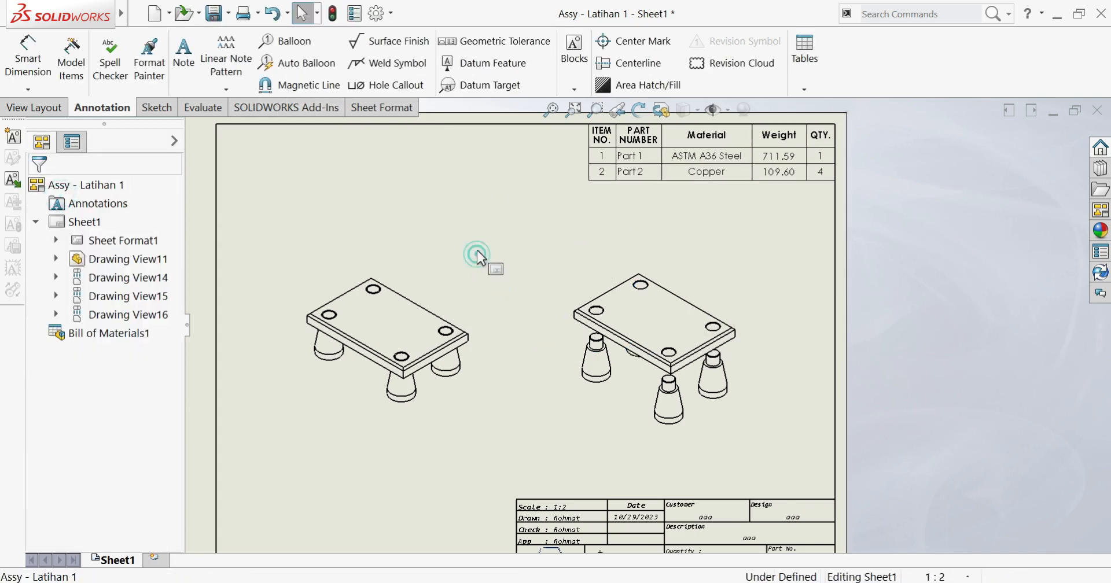
{"action": "left_click", "coordinate": [478, 256]}
{"action": "left_click", "coordinate": [290, 63]}
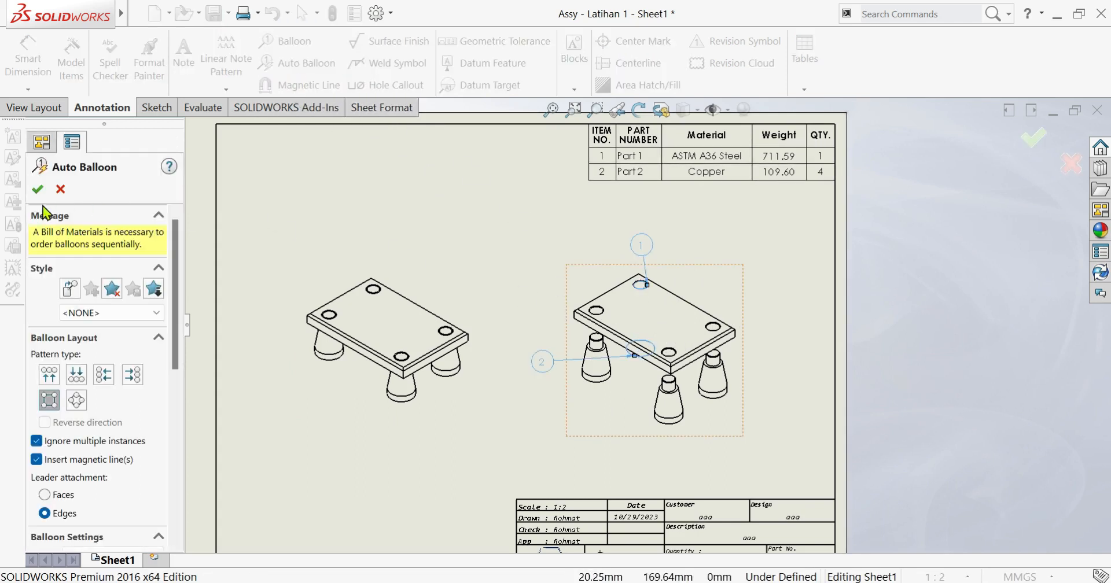
{"action": "left_click", "coordinate": [60, 189]}
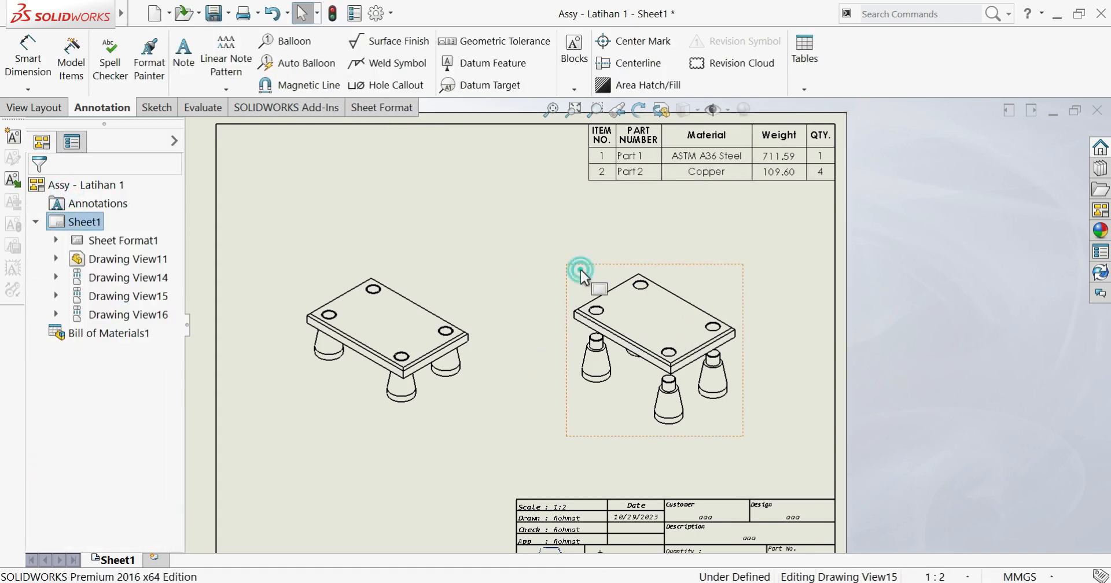
- Start Auto Balloon on the exploded view and lay out the balloons in a column along the view's right side
{"action": "left_click", "coordinate": [578, 269]}
{"action": "left_click", "coordinate": [499, 252]}
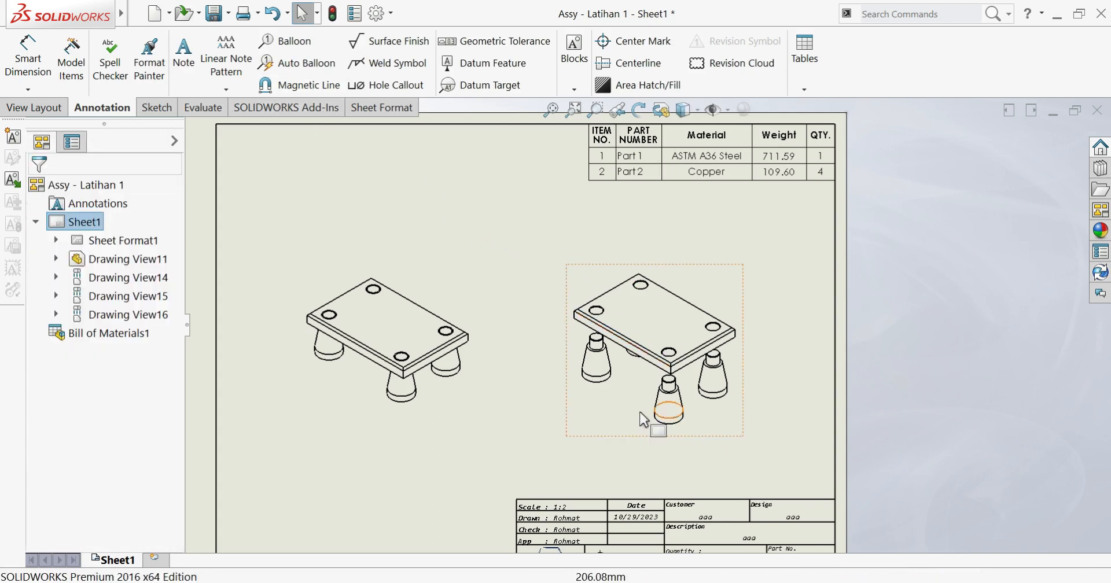
{"action": "left_click", "coordinate": [641, 390]}
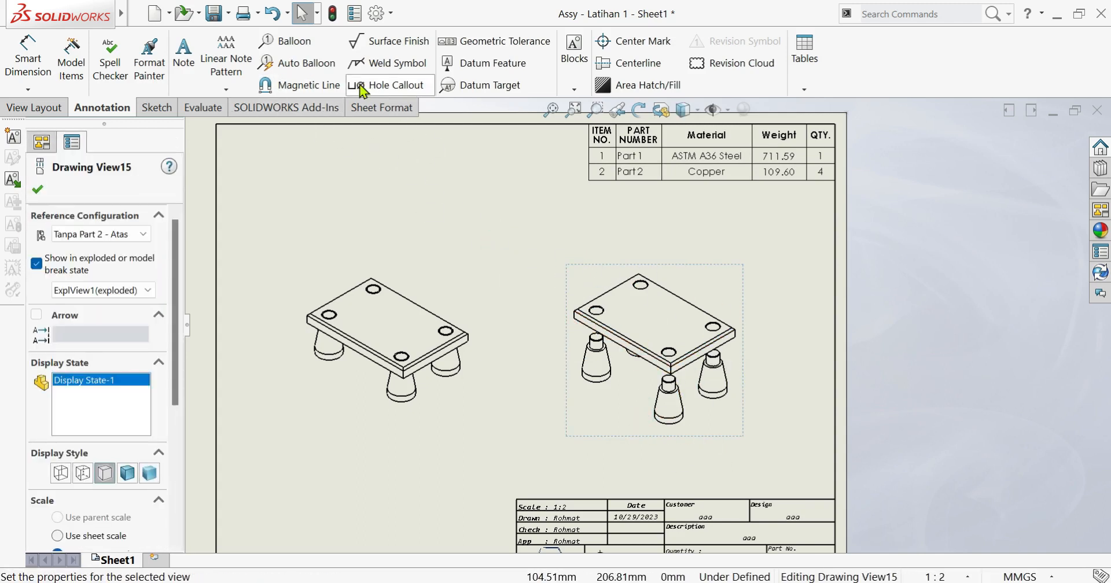
{"action": "left_click", "coordinate": [301, 70]}
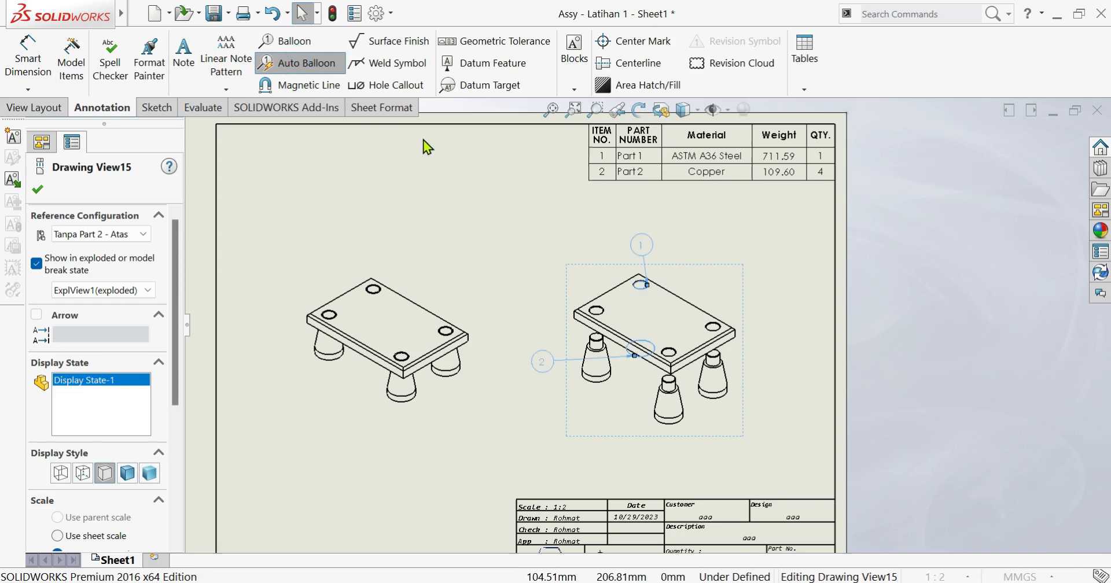
{"action": "scroll", "coordinate": [684, 352], "scroll_direction": "down", "scroll_amount": 3}
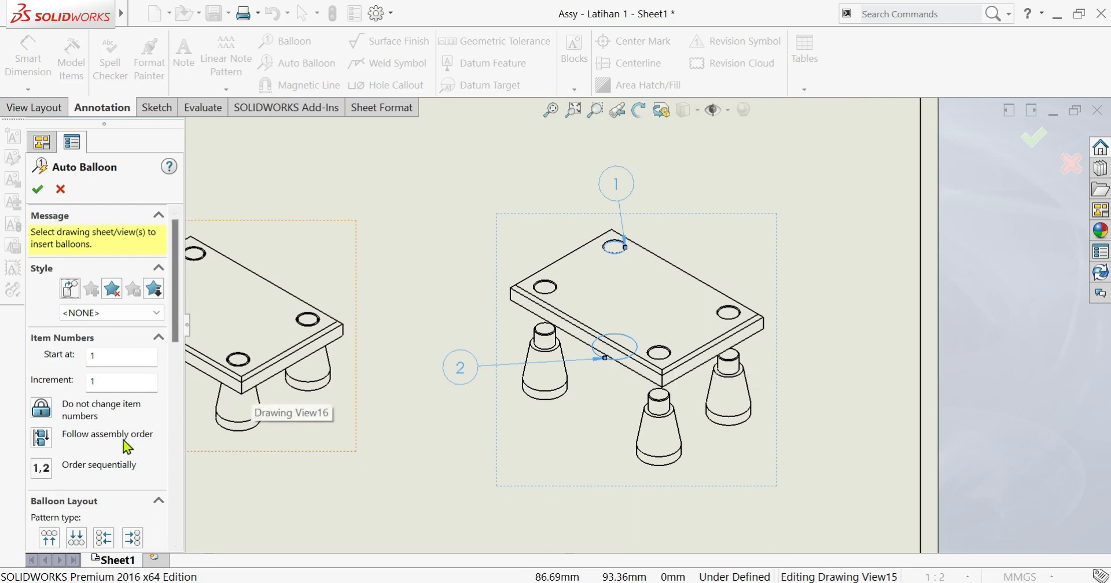
{"action": "left_click_drag", "start_coordinate": [173, 324], "coordinate": [168, 358]}
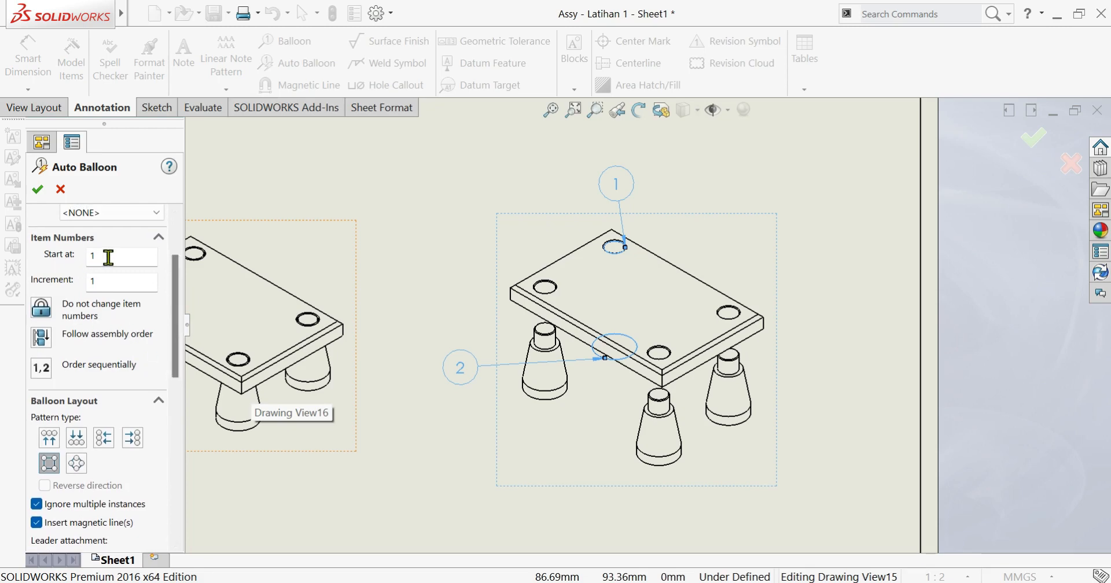
{"action": "scroll", "coordinate": [540, 392], "scroll_direction": "up", "scroll_amount": 2}
{"action": "scroll", "coordinate": [619, 168], "scroll_direction": "up", "scroll_amount": 2}
{"action": "scroll", "coordinate": [626, 188], "scroll_direction": "down", "scroll_amount": 3}
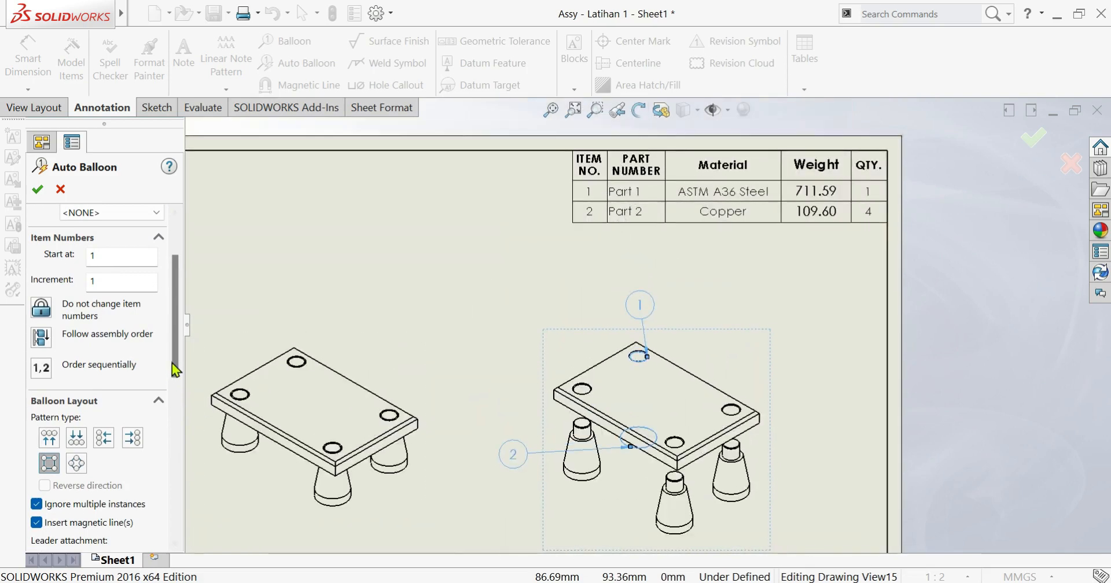
{"action": "left_click_drag", "start_coordinate": [172, 362], "coordinate": [177, 388]}
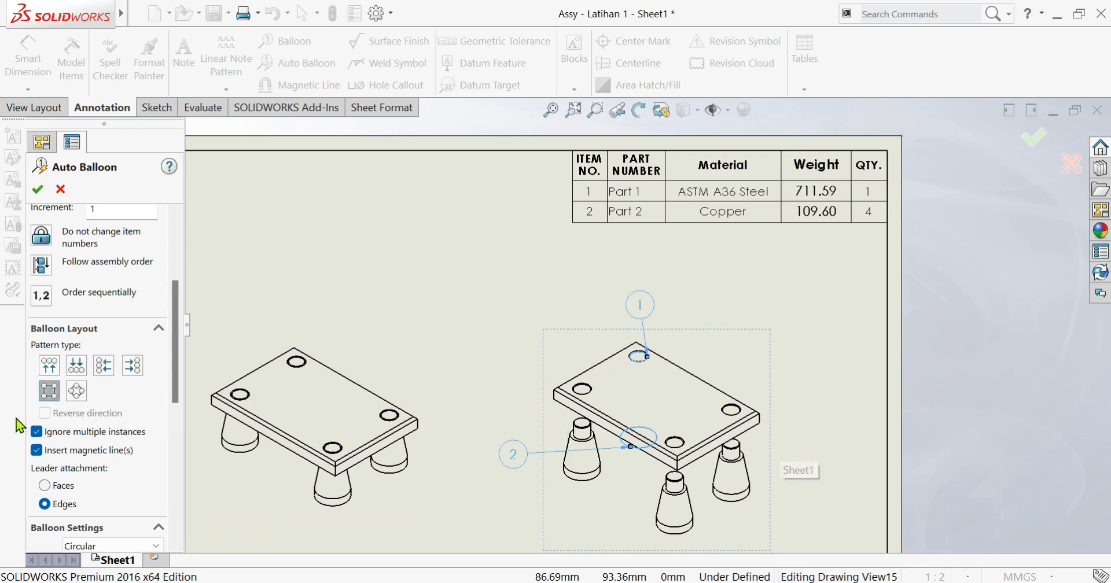
{"action": "left_click", "coordinate": [104, 365]}
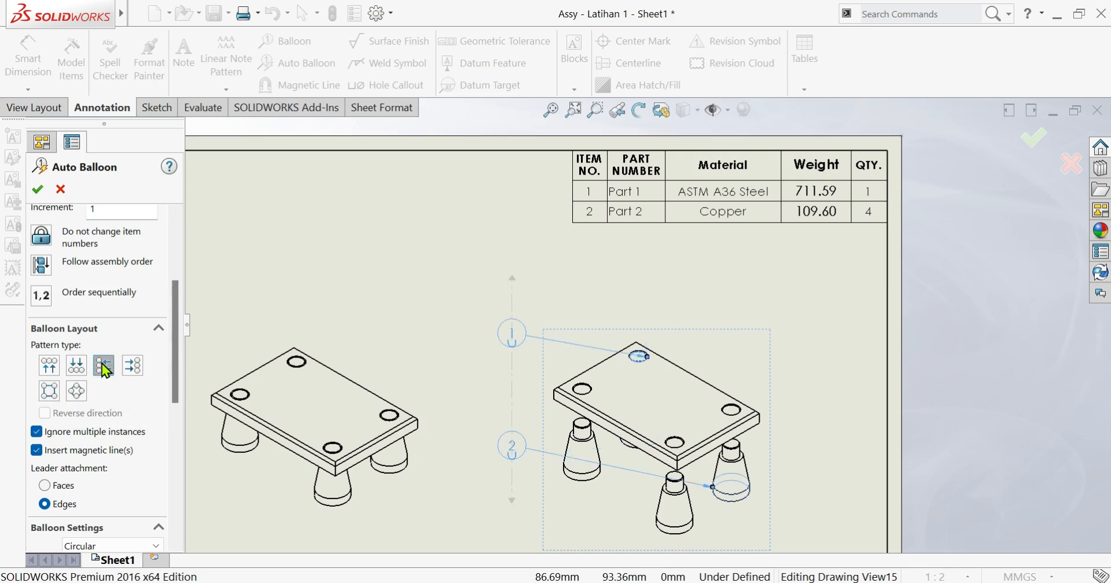
{"action": "left_click", "coordinate": [131, 367]}
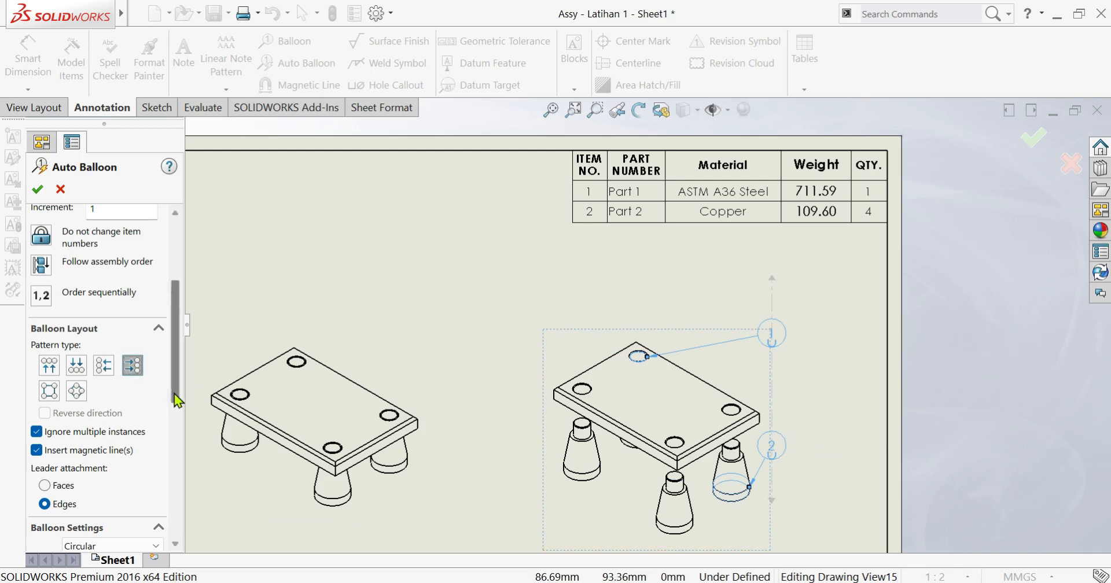
- Attach the balloon leaders of the exploded view to faces instead of edges
{"action": "left_click_drag", "start_coordinate": [177, 396], "coordinate": [174, 427]}
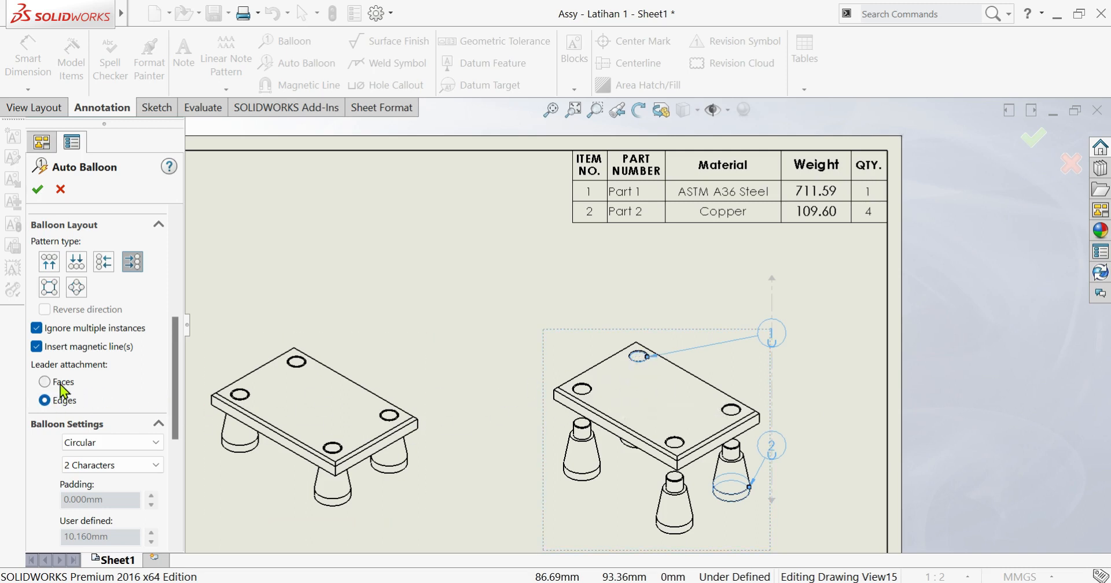
{"action": "left_click", "coordinate": [45, 382]}
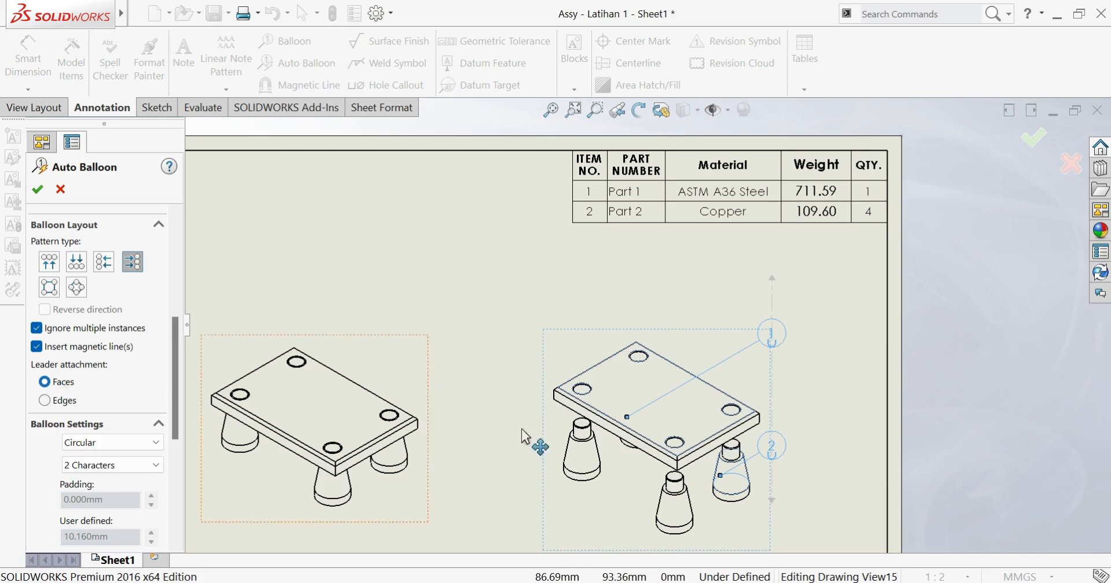
{"action": "scroll", "coordinate": [740, 434], "scroll_direction": "down", "scroll_amount": 5}
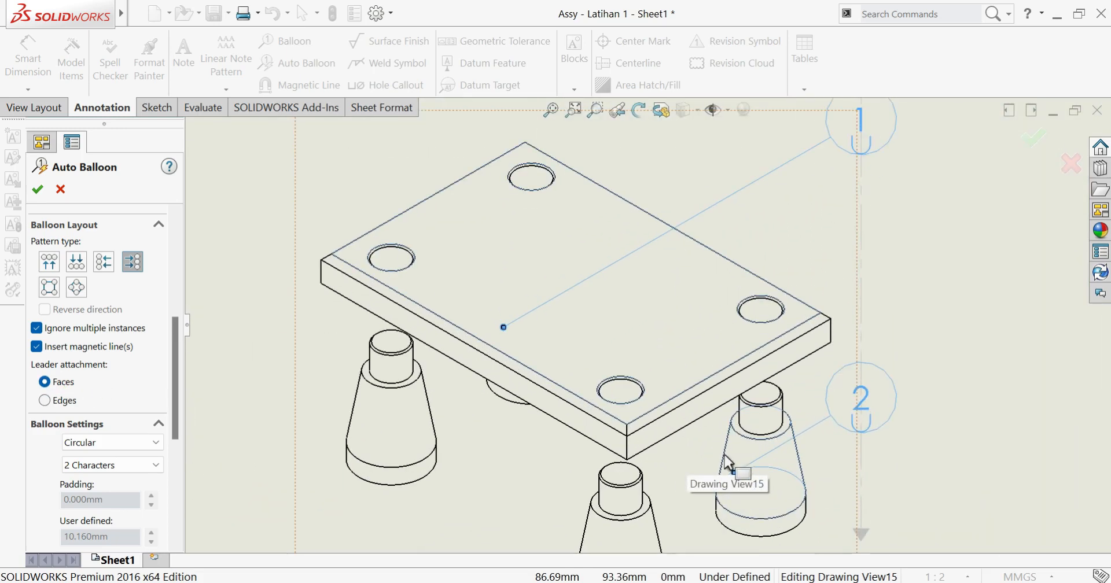
{"action": "left_click", "coordinate": [64, 402]}
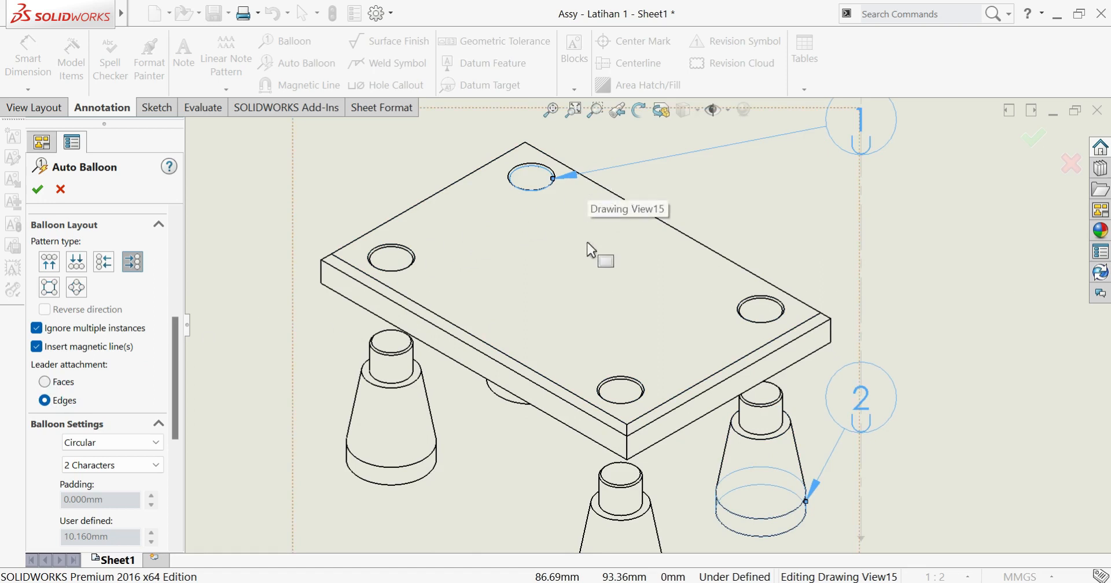
{"action": "left_click", "coordinate": [67, 384]}
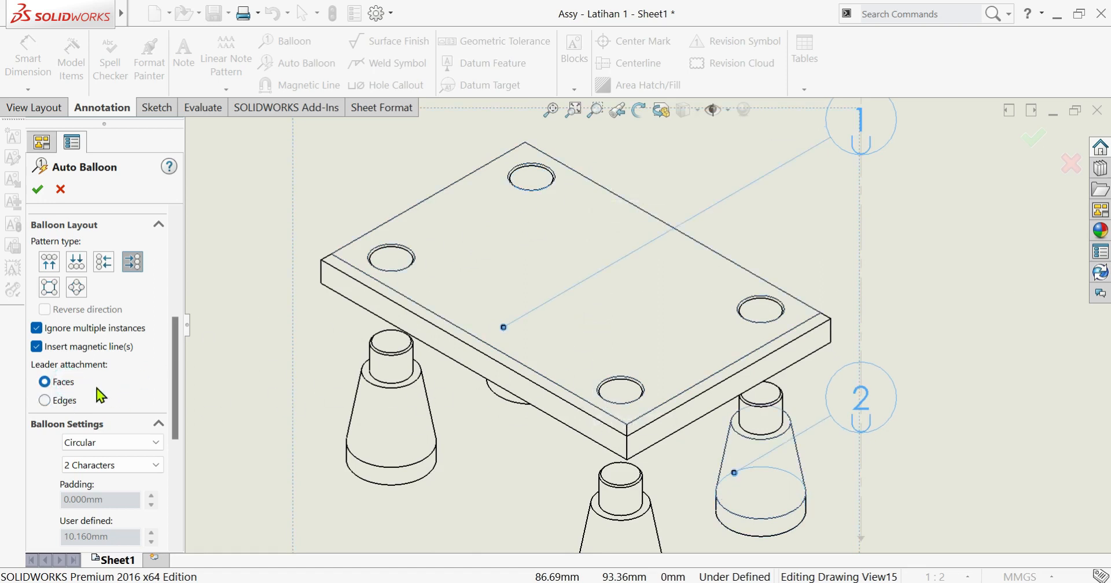
{"action": "scroll", "coordinate": [588, 449], "scroll_direction": "up", "scroll_amount": 3}
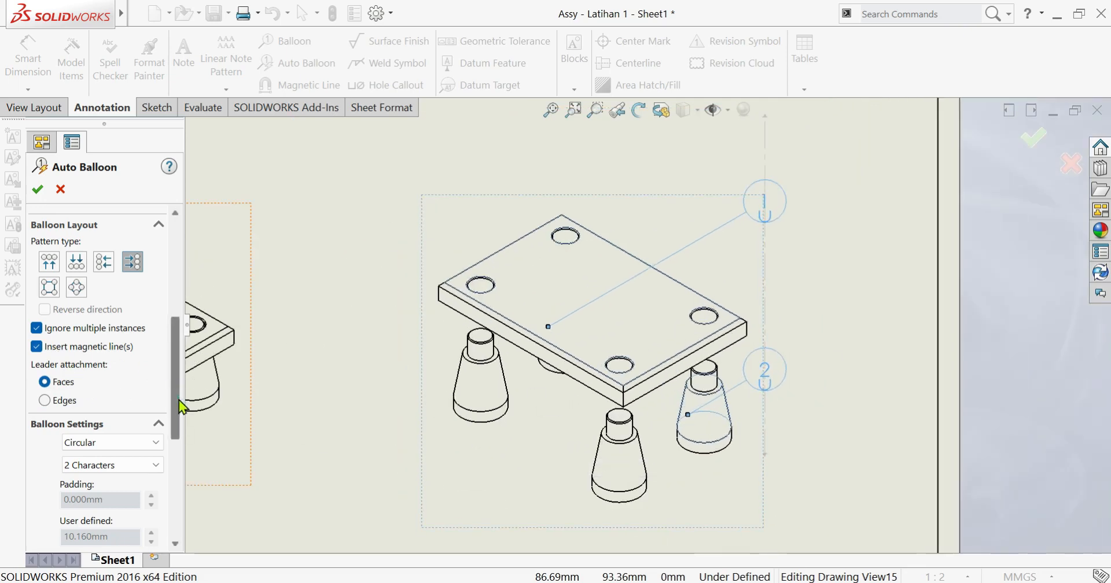
- Set the balloons' layer to -None- and insert them on the exploded view
{"action": "left_click_drag", "start_coordinate": [176, 400], "coordinate": [176, 434]}
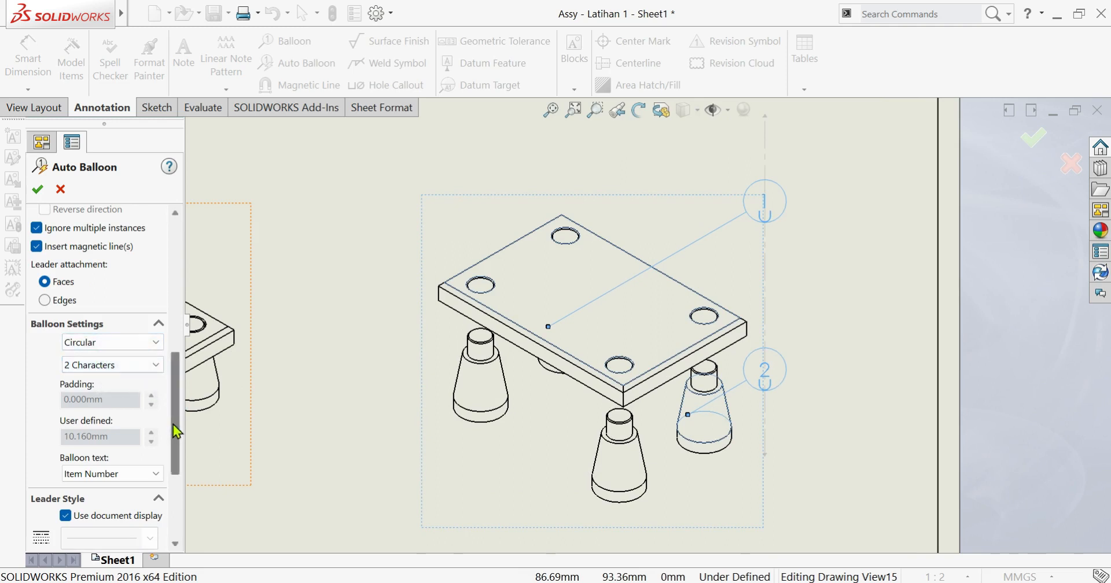
{"action": "left_click_drag", "start_coordinate": [173, 425], "coordinate": [166, 506]}
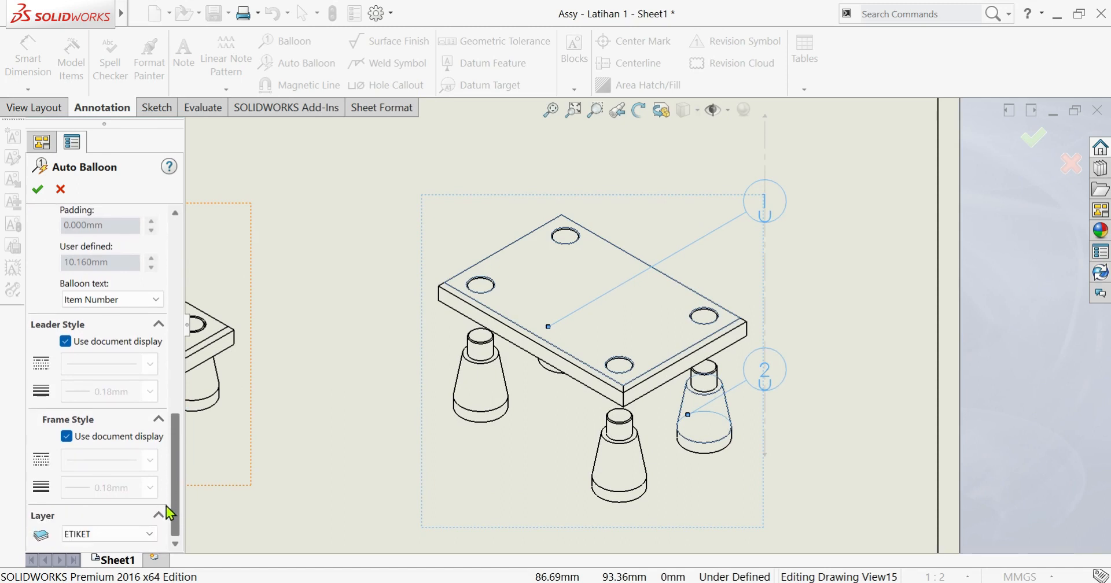
{"action": "left_click", "coordinate": [135, 543]}
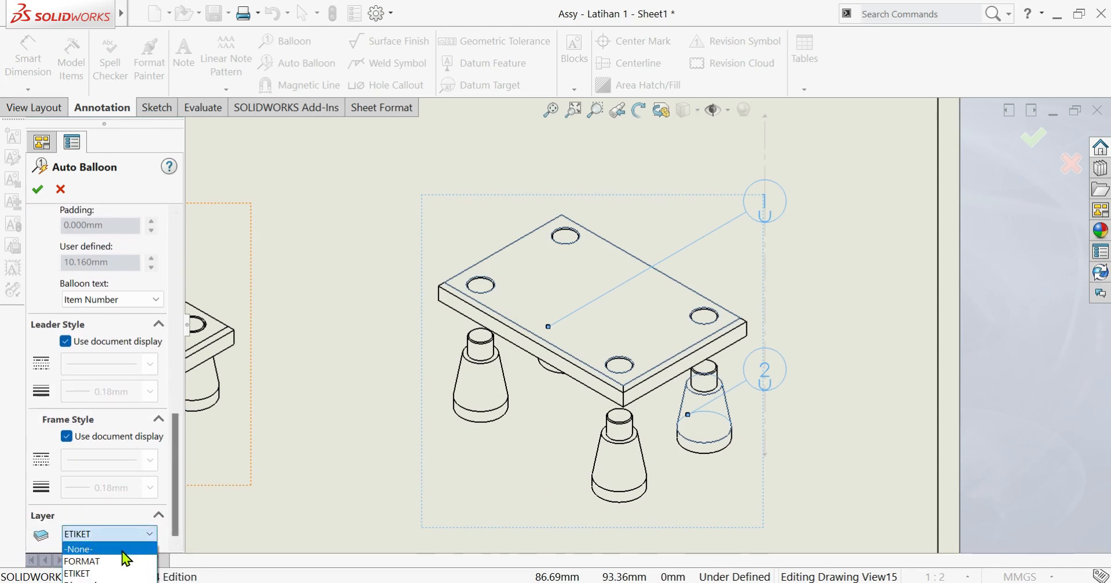
{"action": "left_click", "coordinate": [123, 549]}
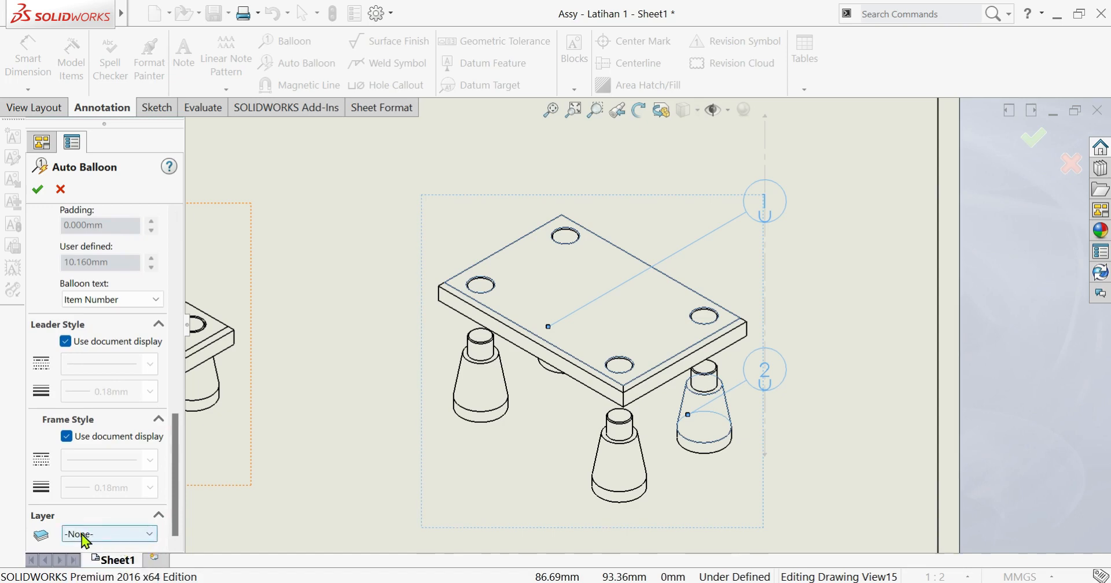
{"action": "left_click", "coordinate": [37, 189]}
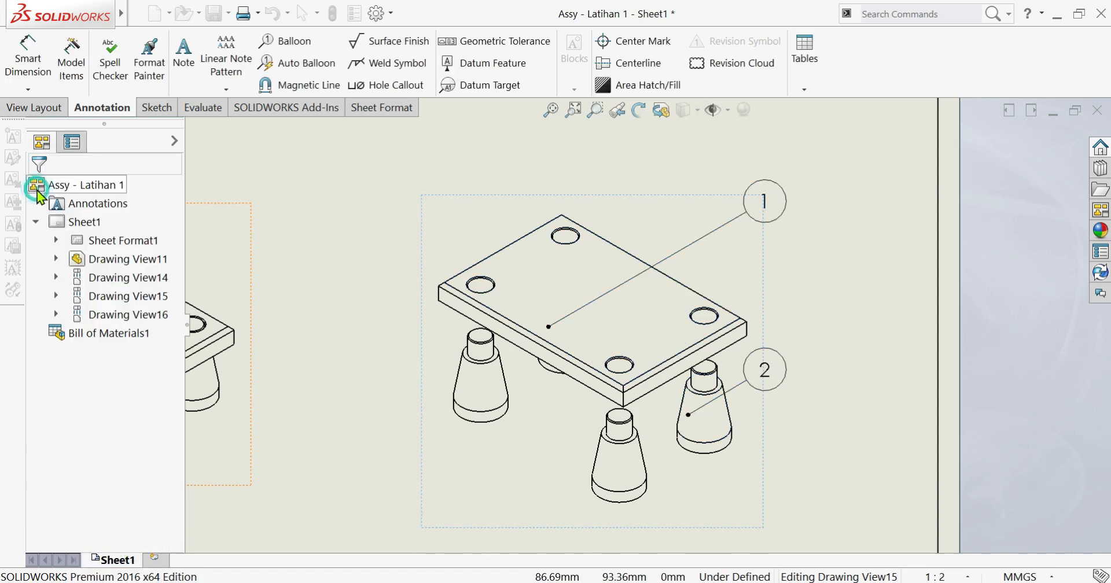
{"action": "scroll", "coordinate": [671, 301], "scroll_direction": "up", "scroll_amount": 3}
{"action": "scroll", "coordinate": [673, 277], "scroll_direction": "down", "scroll_amount": 2}
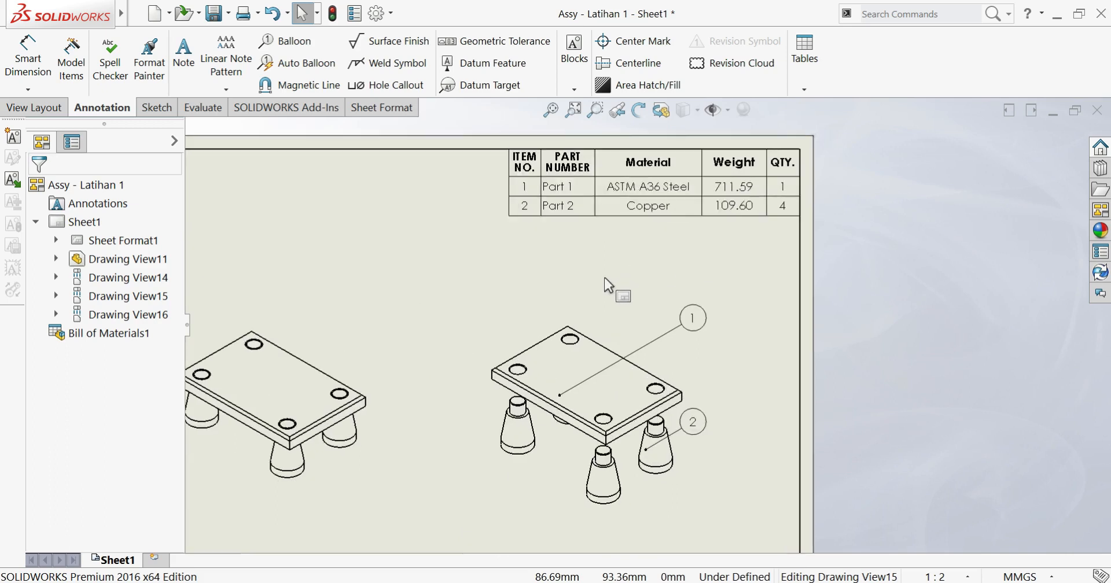
{"action": "left_click", "coordinate": [745, 190]}
{"action": "left_click", "coordinate": [743, 187]}
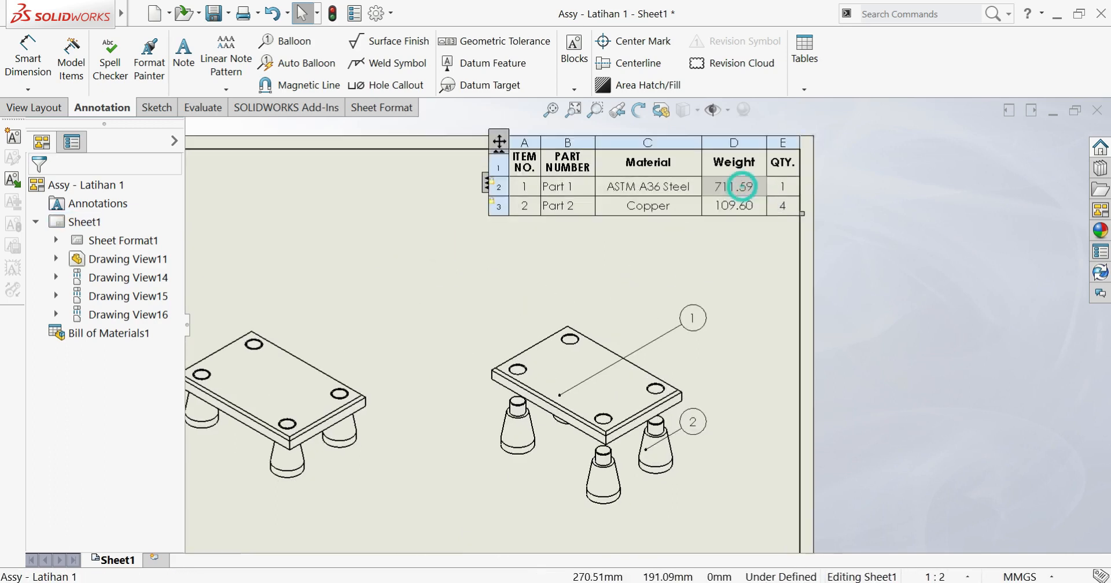
{"action": "right_click", "coordinate": [742, 187]}
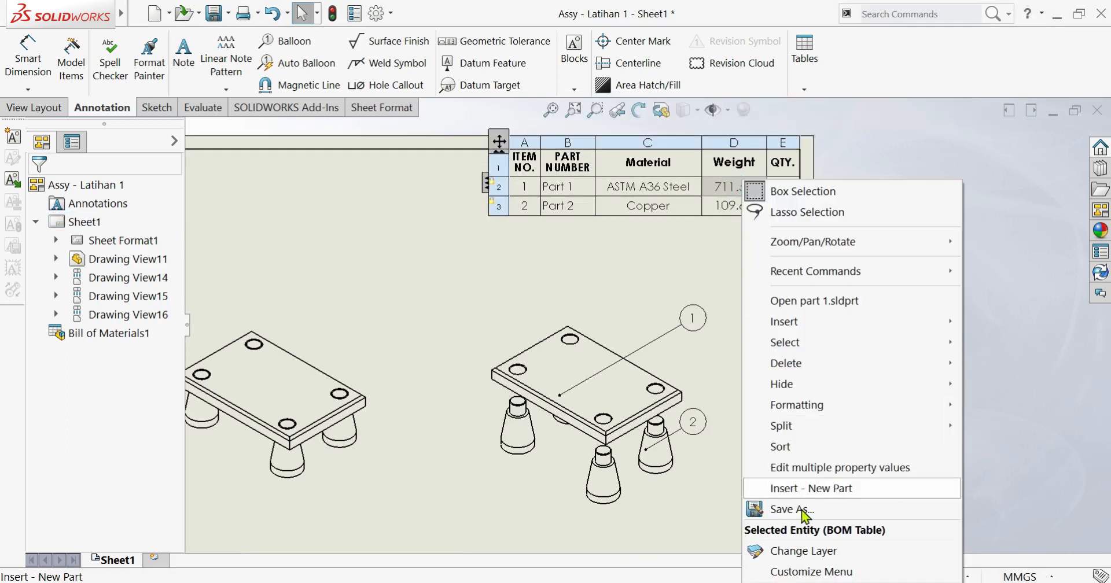
{"action": "left_click", "coordinate": [491, 259]}
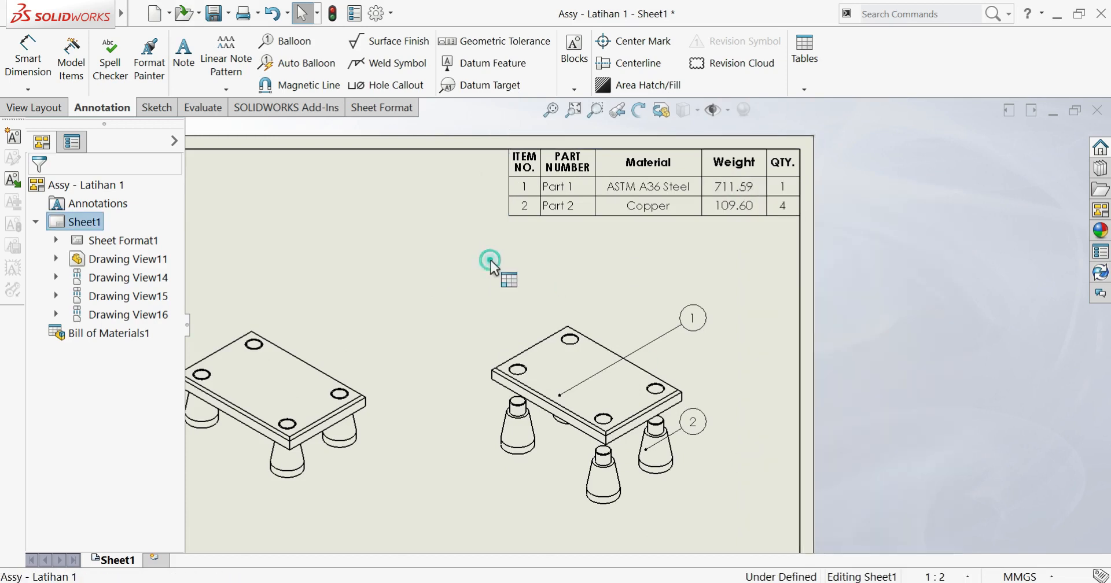
- Set the drawing's document layer to -None-
{"action": "right_click", "coordinate": [353, 227]}
{"action": "left_click", "coordinate": [424, 542]}
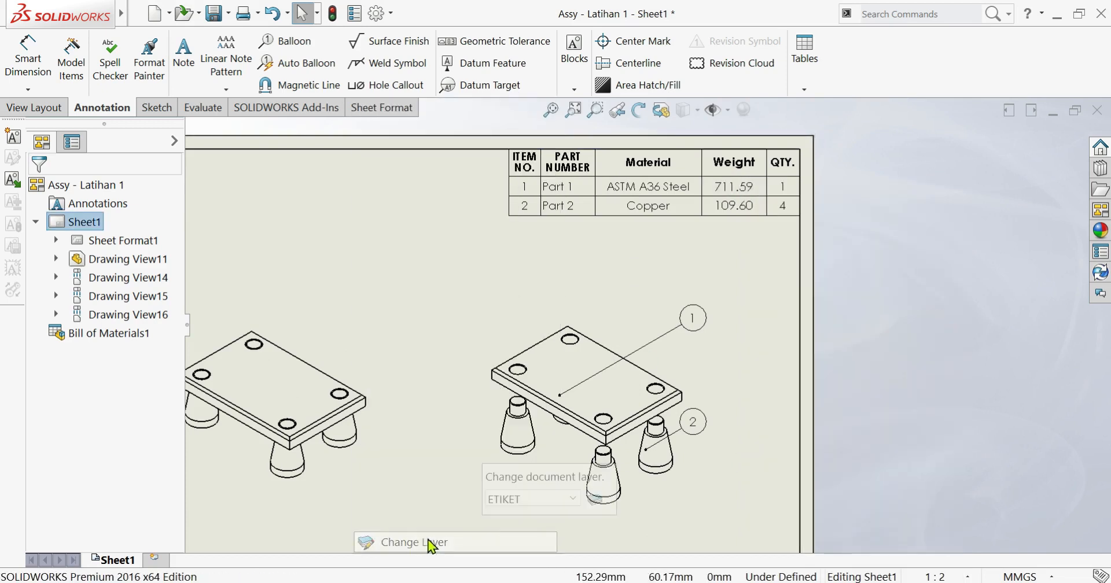
{"action": "left_click", "coordinate": [572, 499]}
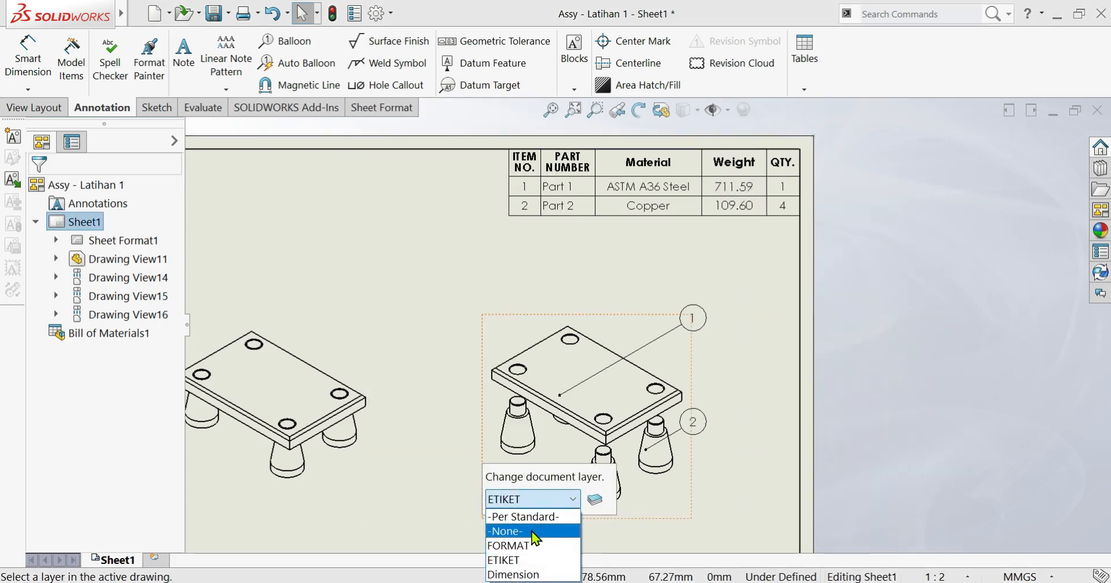
{"action": "left_click", "coordinate": [534, 531]}
- Shift balloon 2's leader dot to the upper body of its leg and balloon 1's dot nearer the right end of the exploded plate
{"action": "scroll", "coordinate": [491, 443], "scroll_direction": "up", "scroll_amount": 5}
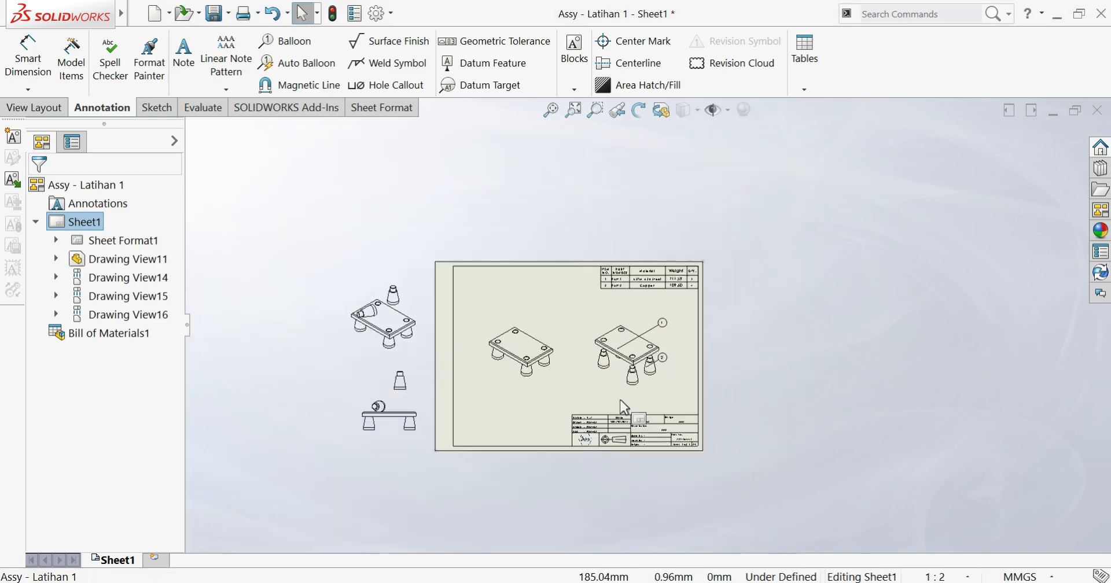
{"action": "scroll", "coordinate": [624, 407], "scroll_direction": "down", "scroll_amount": 5}
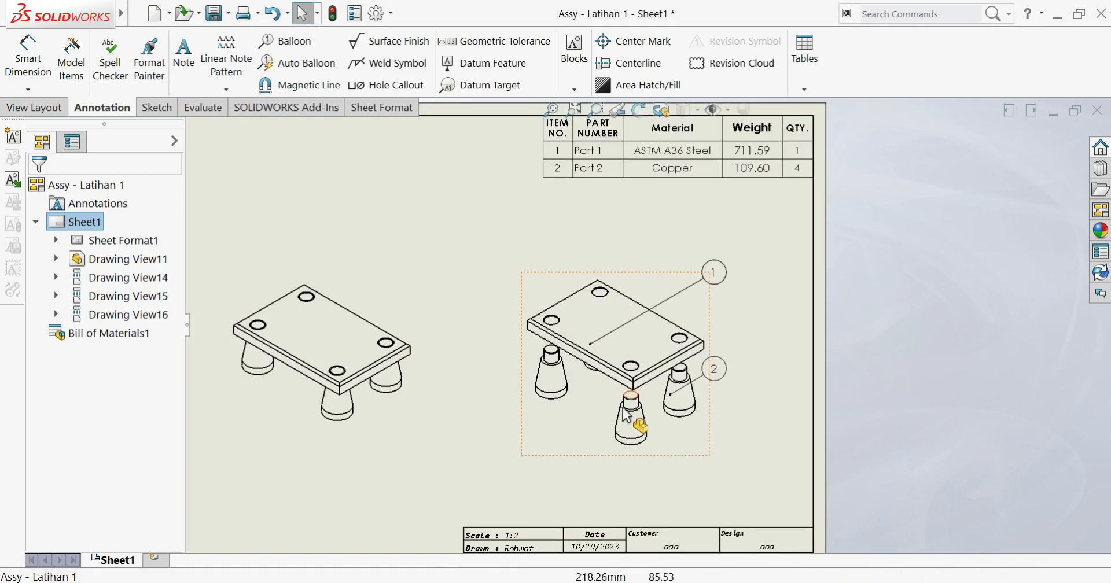
{"action": "scroll", "coordinate": [700, 298], "scroll_direction": "down", "scroll_amount": 2}
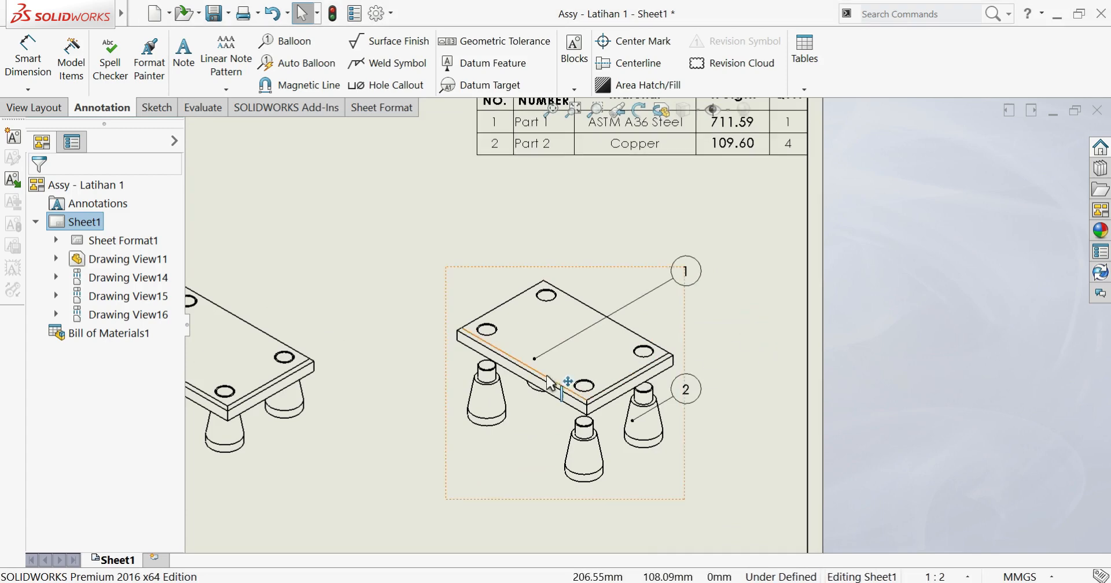
{"action": "scroll", "coordinate": [649, 408], "scroll_direction": "down", "scroll_amount": 4}
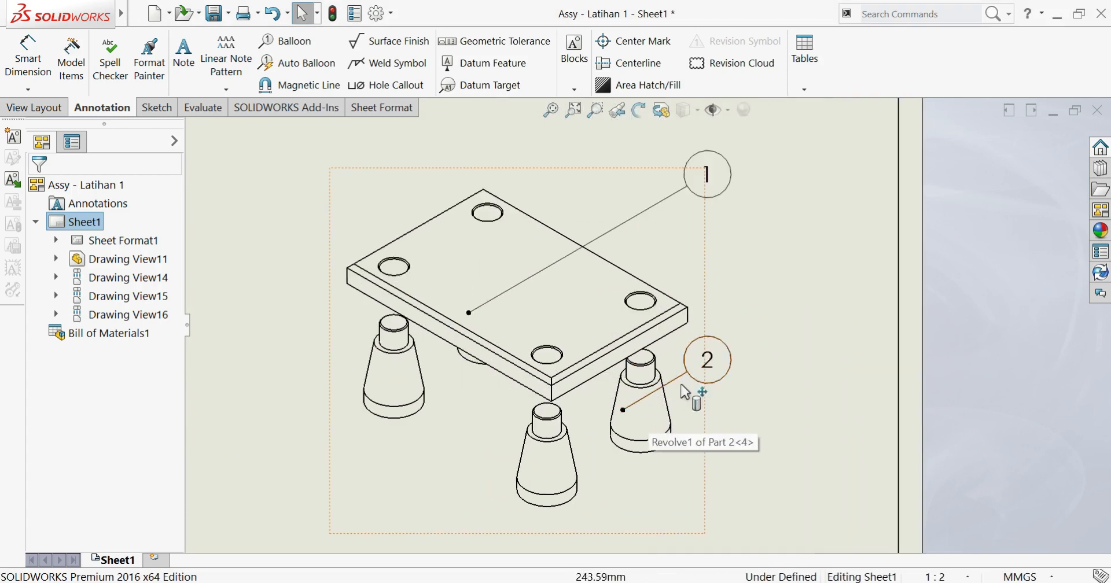
{"action": "left_click", "coordinate": [708, 364]}
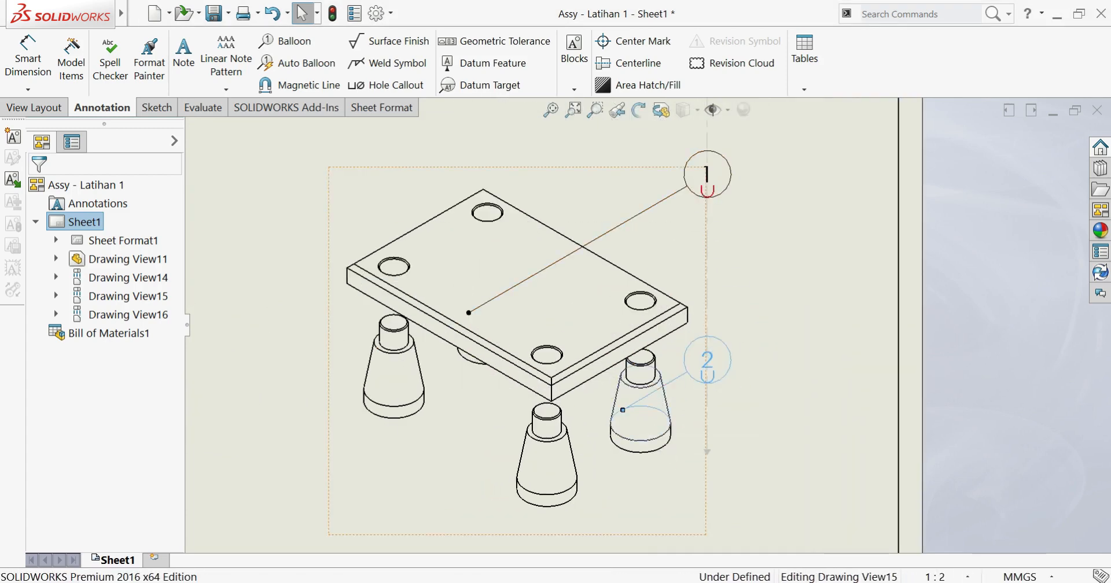
{"action": "scroll", "coordinate": [635, 415], "scroll_direction": "down", "scroll_amount": 2}
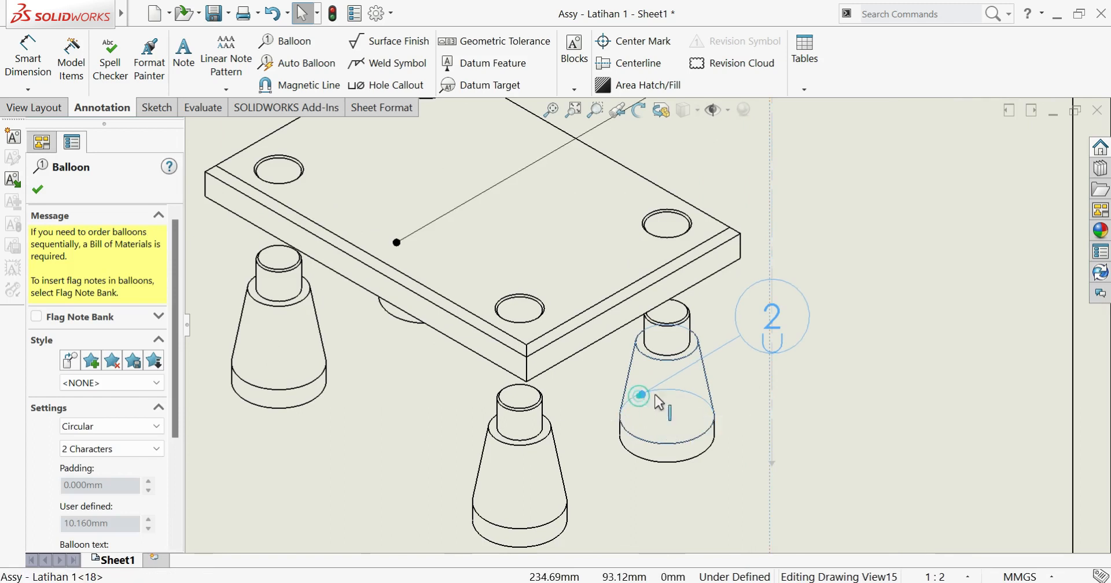
{"action": "left_click_drag", "start_coordinate": [642, 396], "coordinate": [687, 381]}
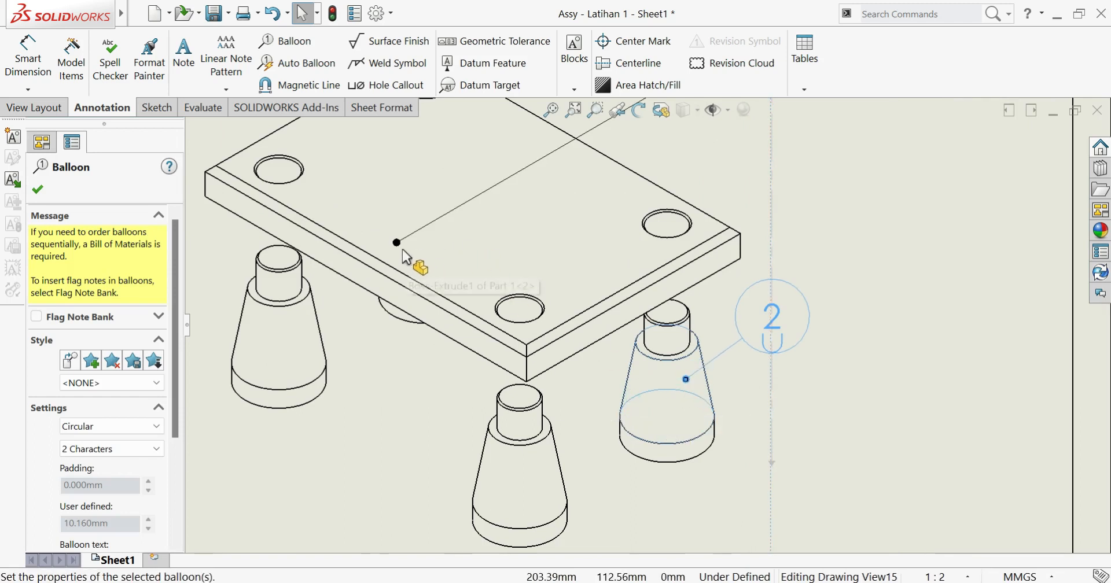
{"action": "left_click_drag", "start_coordinate": [397, 243], "coordinate": [617, 195]}
{"action": "scroll", "coordinate": [566, 282], "scroll_direction": "up", "scroll_amount": 2}
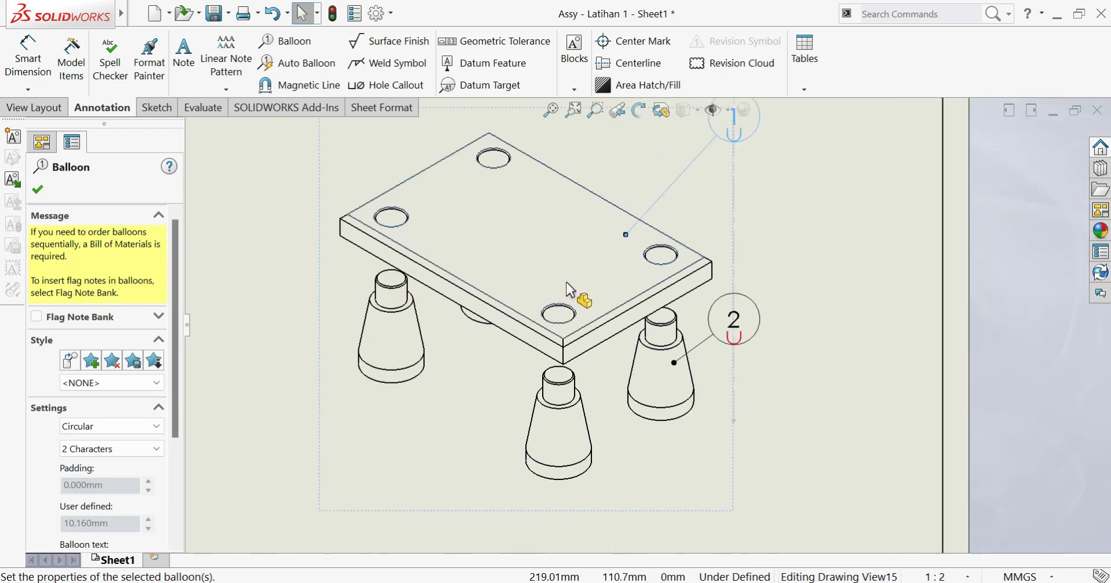
{"action": "left_click", "coordinate": [861, 321]}
{"action": "scroll", "coordinate": [695, 359], "scroll_direction": "up", "scroll_amount": 4}
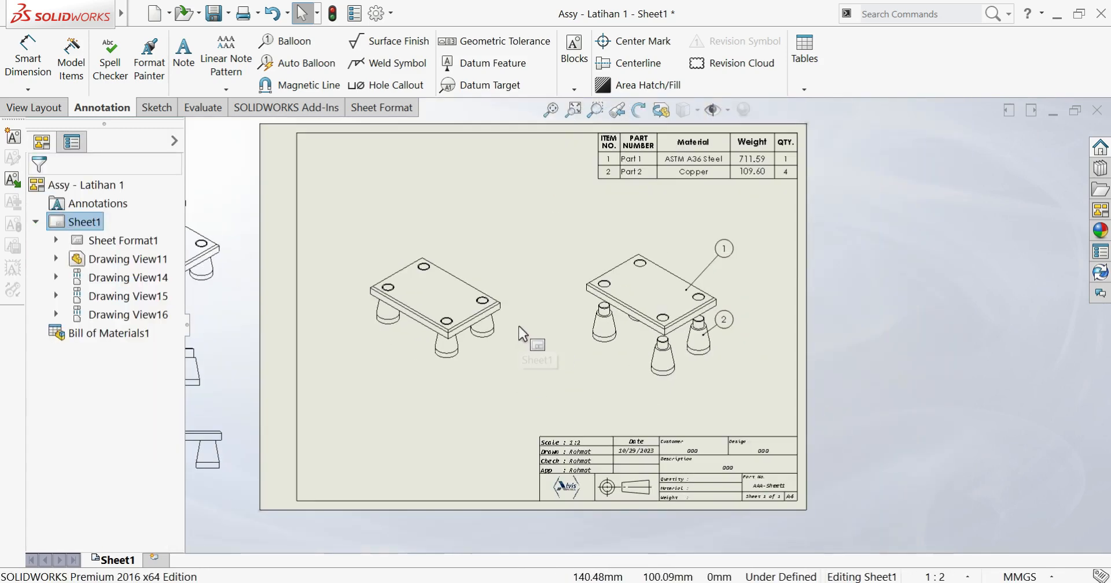
- Examine the sheet layout and the unexploded isometric view's scale, dimension type and cosmetic thread settings
{"action": "scroll", "coordinate": [568, 305], "scroll_direction": "down", "scroll_amount": 3}
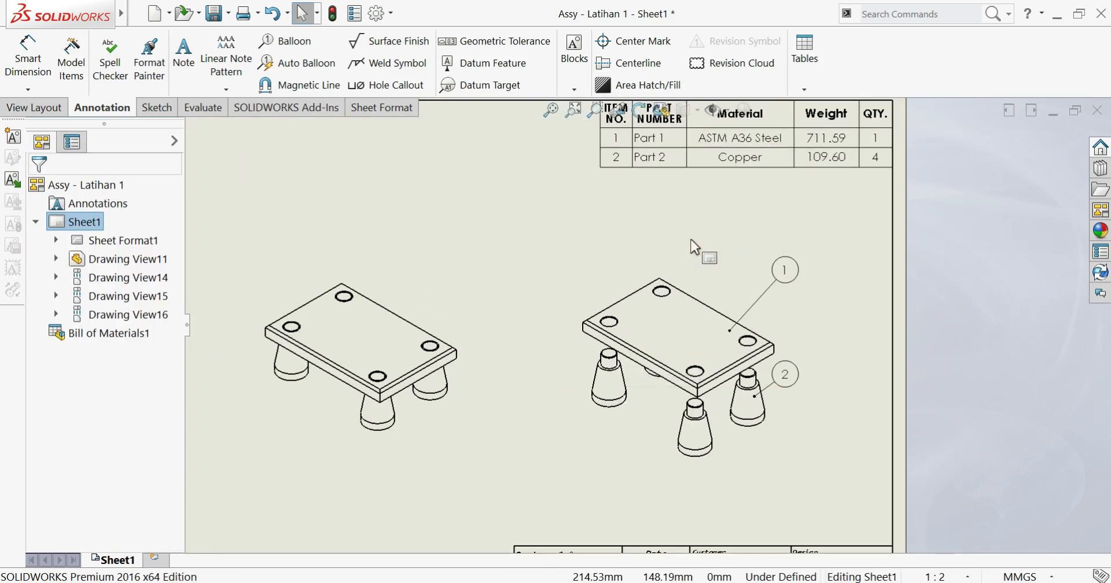
{"action": "scroll", "coordinate": [697, 405], "scroll_direction": "up", "scroll_amount": 3}
{"action": "scroll", "coordinate": [608, 353], "scroll_direction": "down", "scroll_amount": 2}
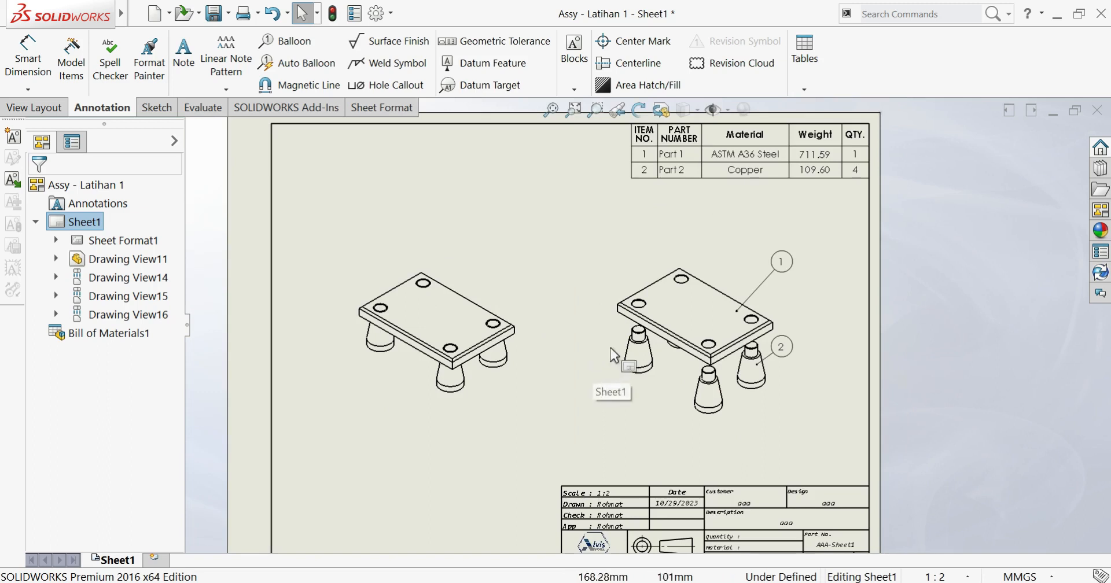
{"action": "left_click", "coordinate": [744, 172]}
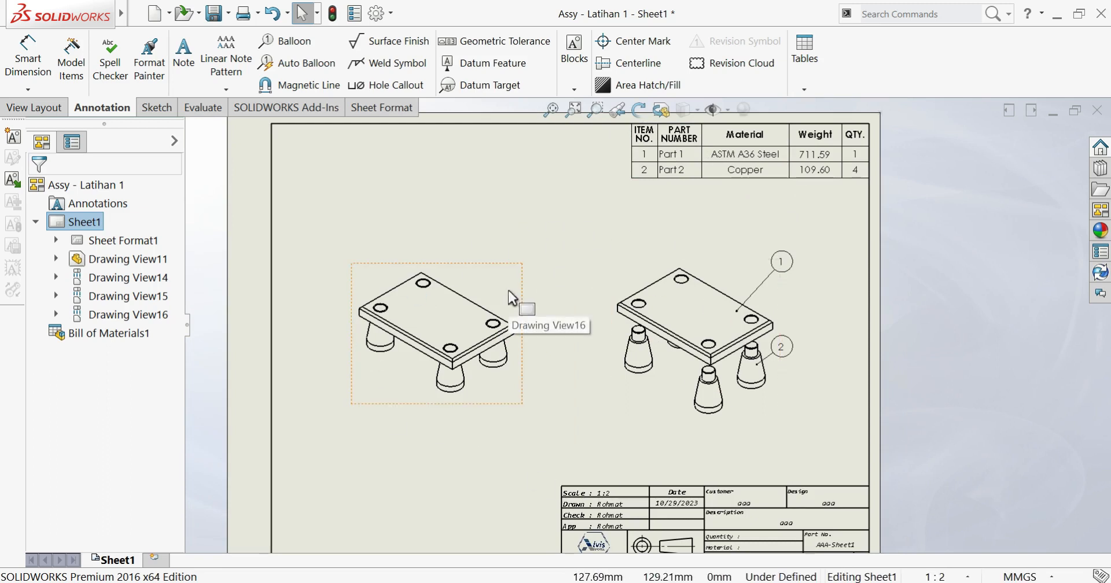
{"action": "left_click", "coordinate": [496, 273]}
{"action": "scroll", "coordinate": [174, 454], "scroll_direction": "down", "scroll_amount": 5}
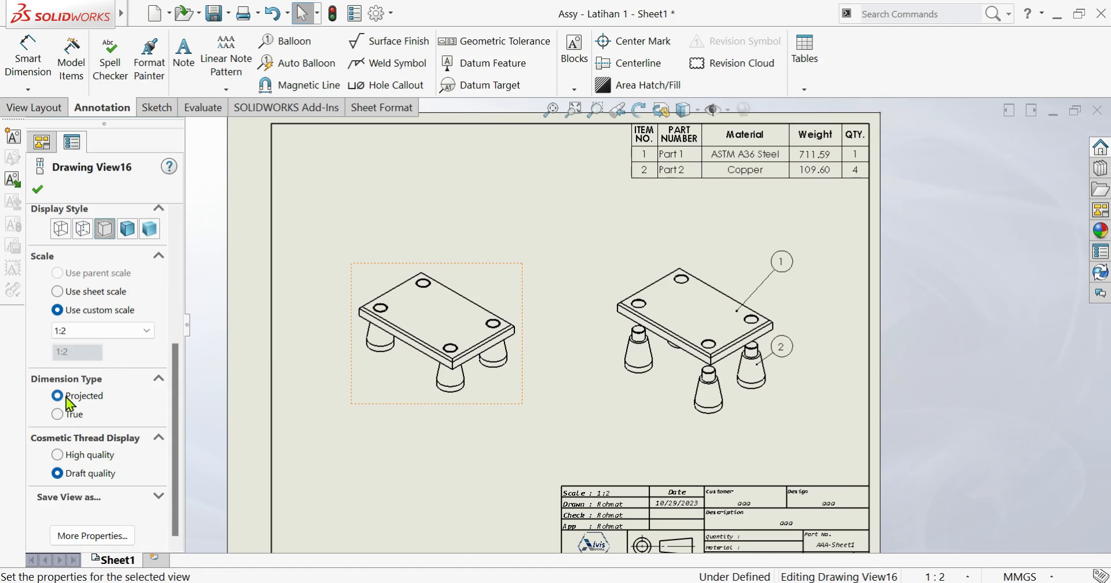
{"action": "left_click", "coordinate": [293, 211]}
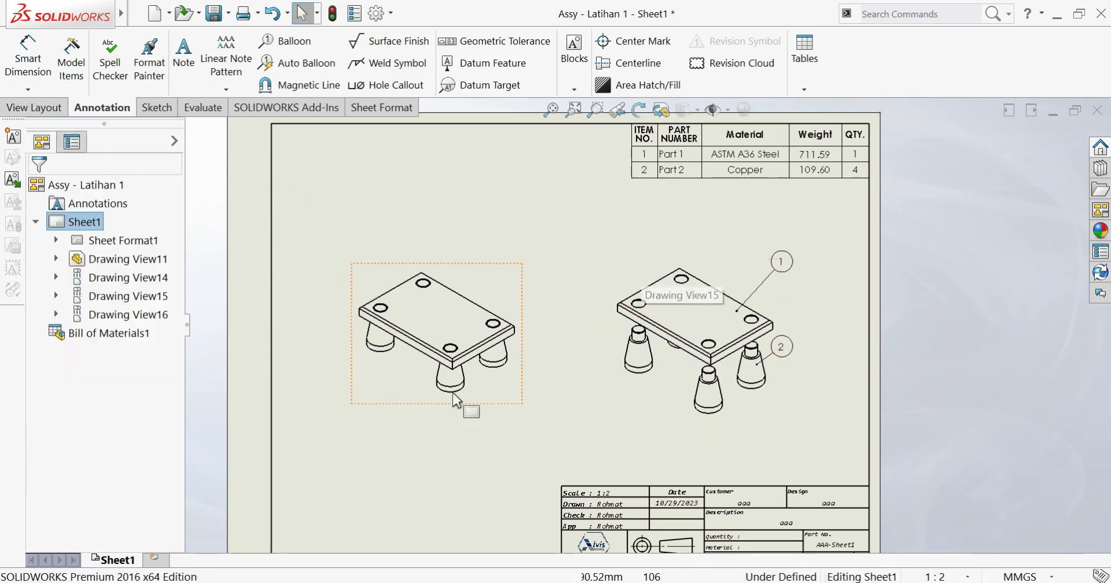
- Delete the front view lying outside the sheet
{"action": "scroll", "coordinate": [453, 392], "scroll_direction": "up", "scroll_amount": 3}
{"action": "scroll", "coordinate": [526, 319], "scroll_direction": "down", "scroll_amount": 2}
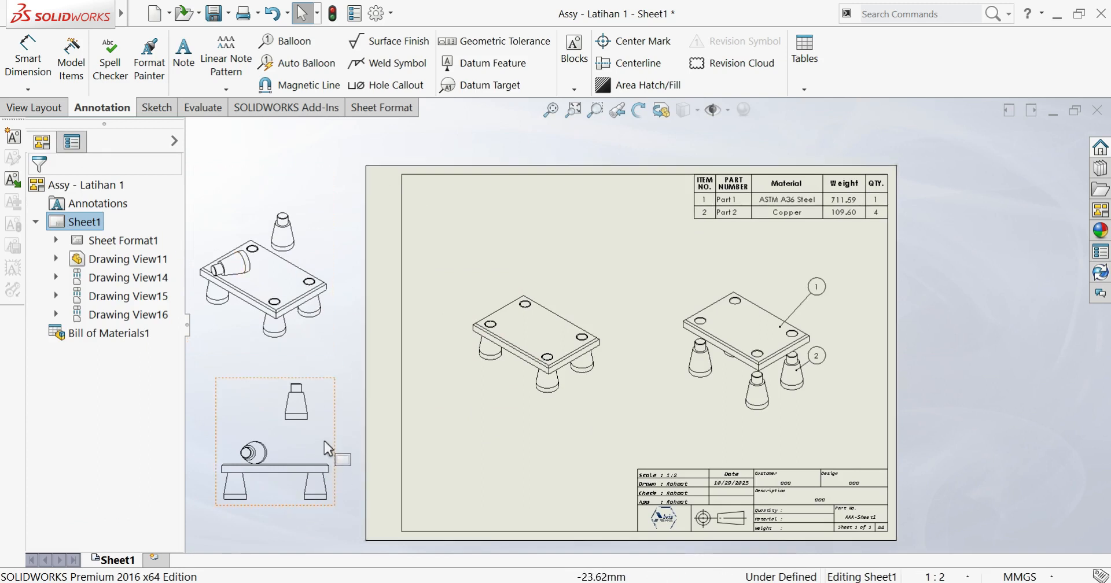
{"action": "left_click", "coordinate": [324, 439]}
{"action": "key", "text": "Delete"}
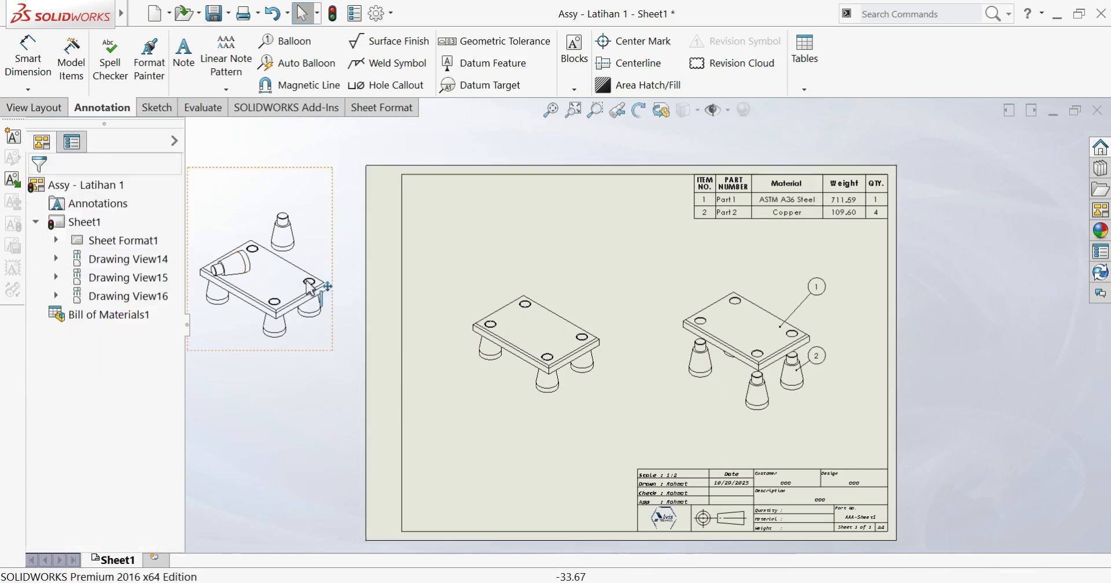
- Move the off-sheet isometric view into the sheet's lower-left area and the unexploded view to the upper-left area, aligned above it
{"action": "mouse_move", "coordinate": [314, 356]}
{"action": "left_mouse_down"}
{"action": "mouse_move", "coordinate": [596, 361]}
{"action": "mouse_move", "coordinate": [530, 580]}
{"action": "mouse_move", "coordinate": [543, 533]}
{"action": "mouse_move", "coordinate": [564, 535]}
{"action": "left_mouse_up"}
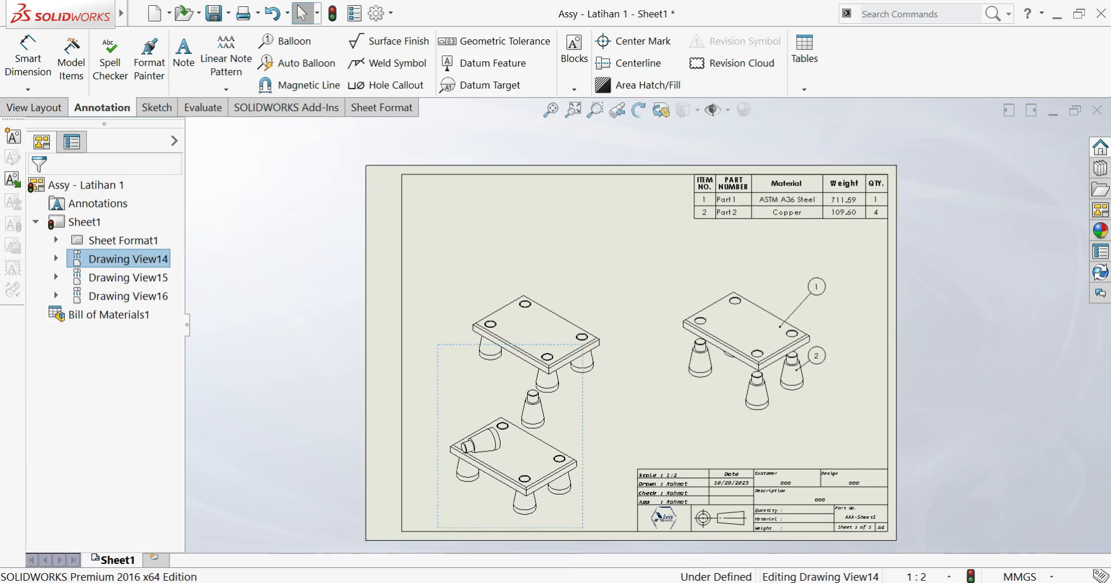
{"action": "mouse_move", "coordinate": [608, 385]}
{"action": "left_mouse_down"}
{"action": "mouse_move", "coordinate": [606, 318]}
{"action": "mouse_move", "coordinate": [591, 311]}
{"action": "left_mouse_up"}
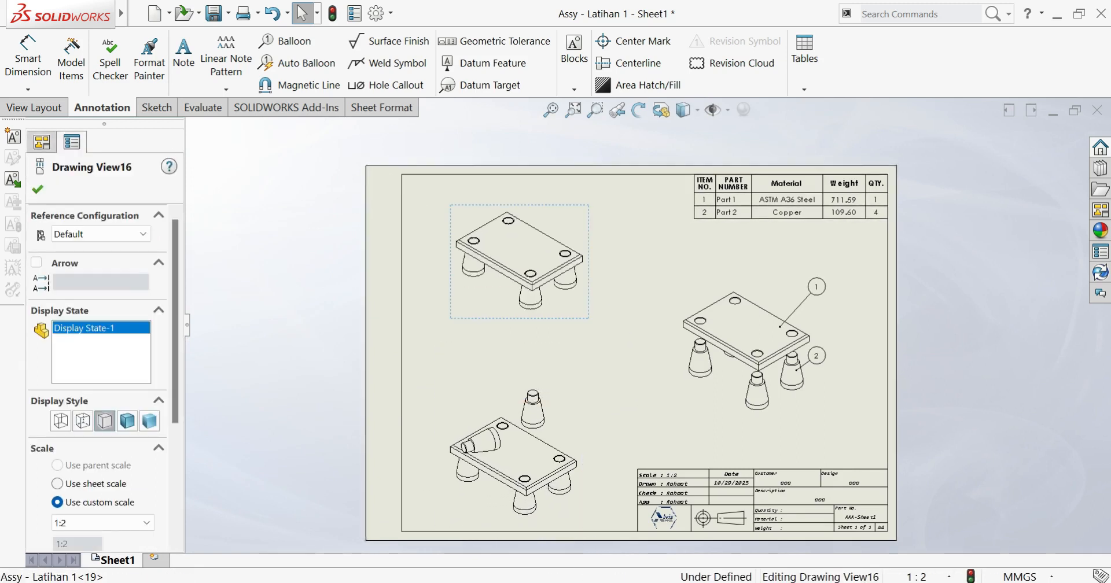
{"action": "left_click_drag", "start_coordinate": [584, 462], "coordinate": [592, 426]}
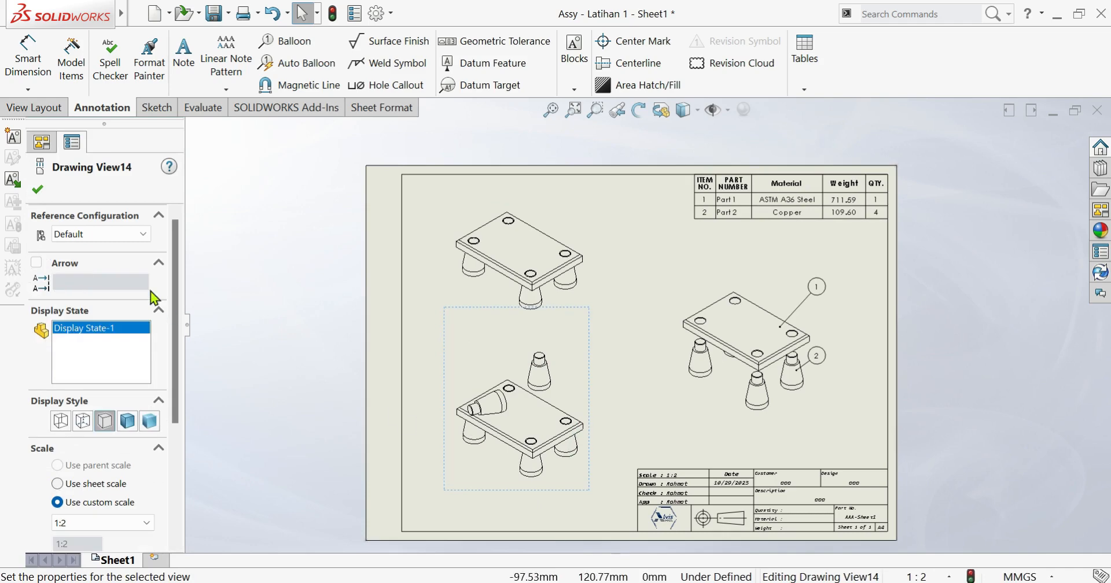
- Set the lower isometric view's reference configuration to Tanpa Part 2 - Atas
{"action": "left_click", "coordinate": [101, 239]}
{"action": "left_click", "coordinate": [83, 265]}
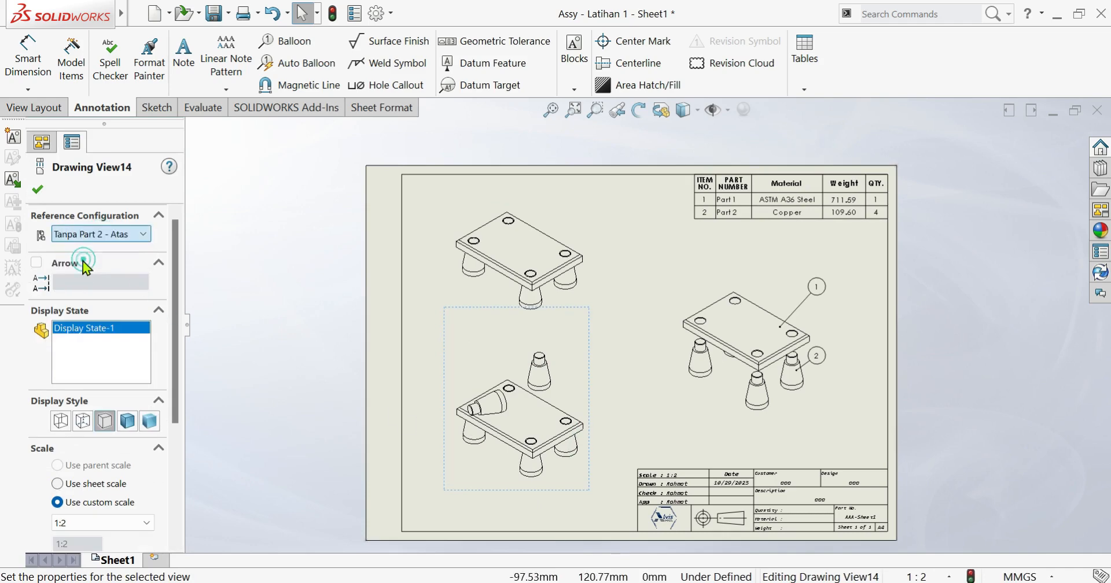
{"action": "left_click", "coordinate": [636, 450]}
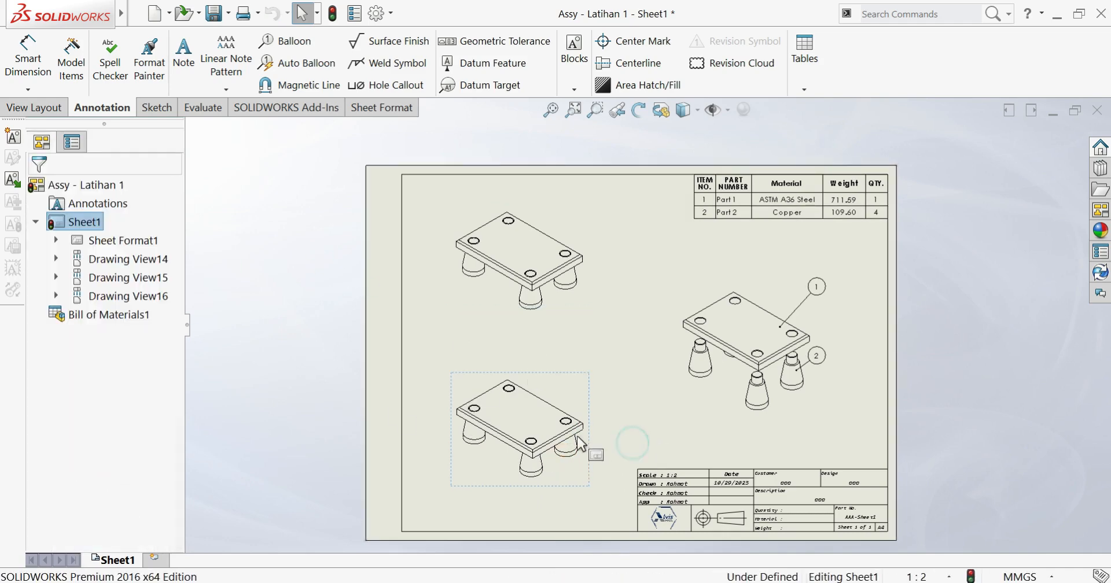
- Set the upper-left isometric view's cosmetic thread display to High quality
{"action": "scroll", "coordinate": [578, 376], "scroll_direction": "down", "scroll_amount": 3}
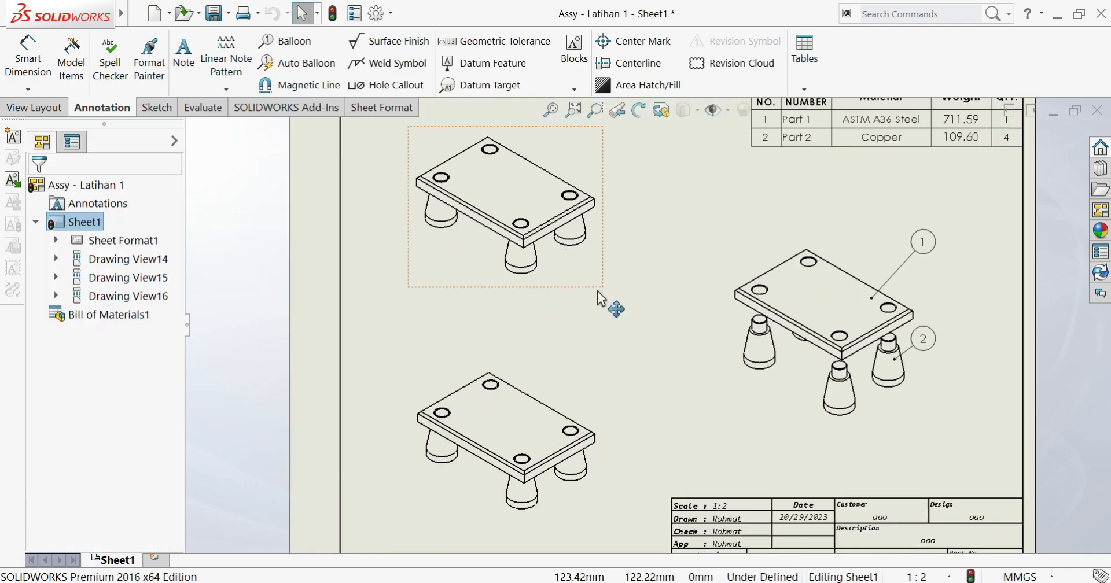
{"action": "left_click", "coordinate": [456, 242]}
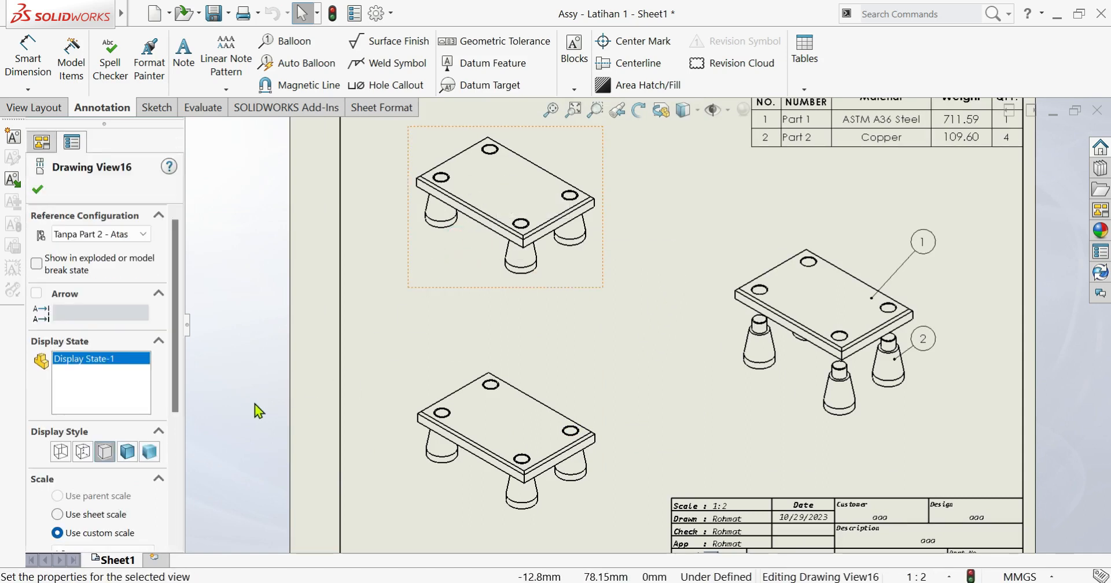
{"action": "left_click", "coordinate": [178, 457]}
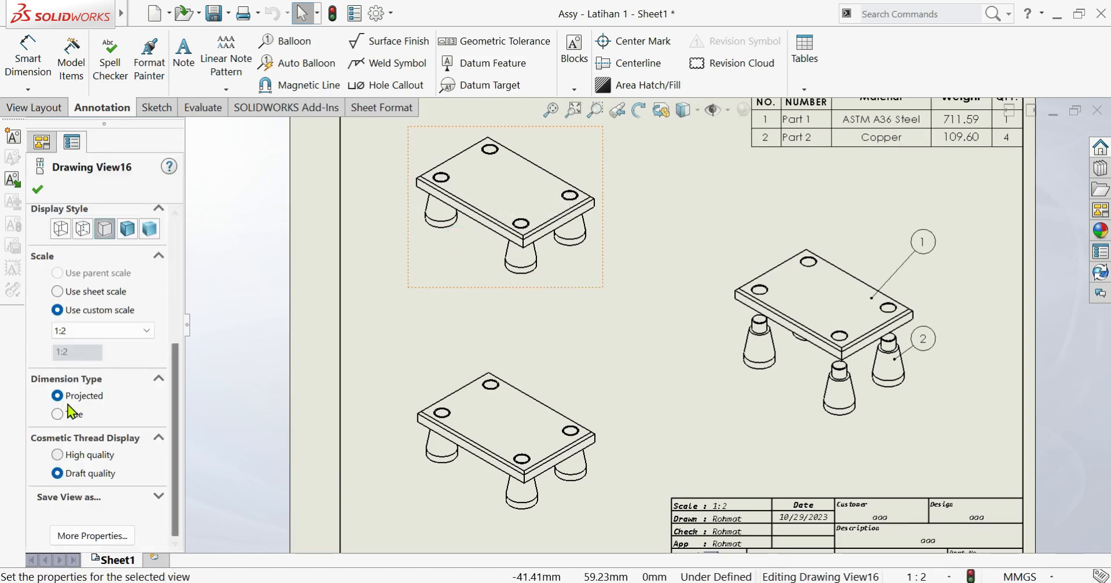
{"action": "left_click", "coordinate": [78, 458]}
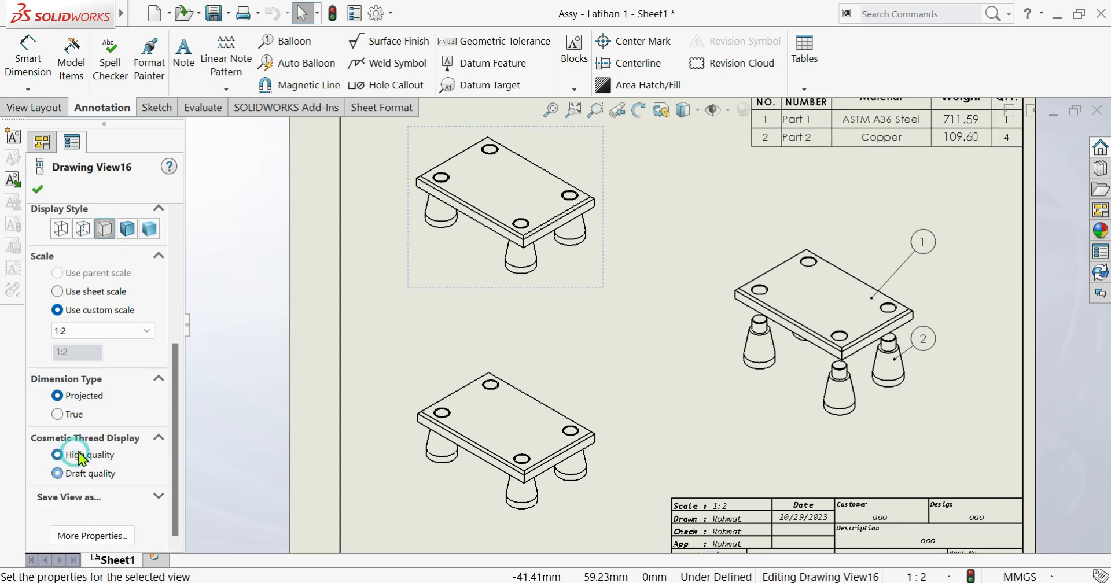
- Set the lower isometric view's cosmetic thread display to High quality and its dimension type to True
{"action": "left_click", "coordinate": [450, 492]}
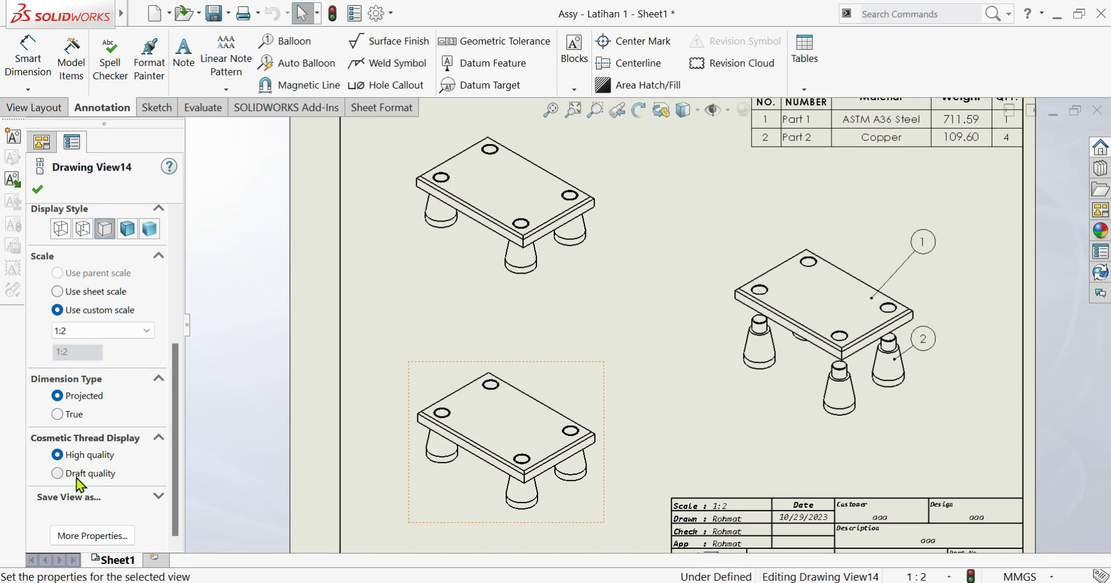
{"action": "left_click", "coordinate": [369, 380]}
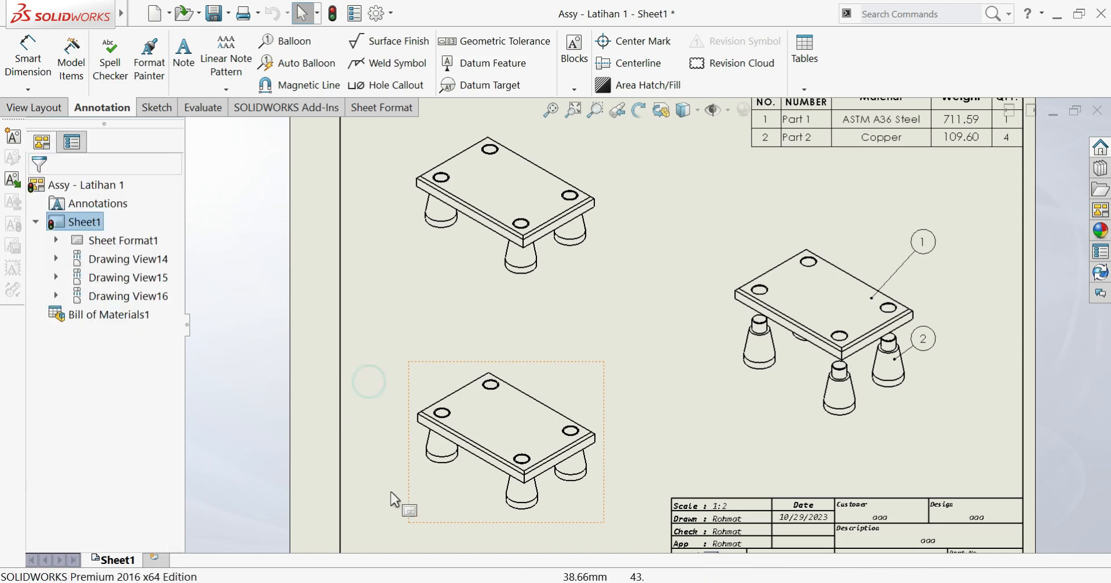
{"action": "left_click", "coordinate": [429, 478]}
{"action": "scroll", "coordinate": [179, 420], "scroll_direction": "down", "scroll_amount": 4}
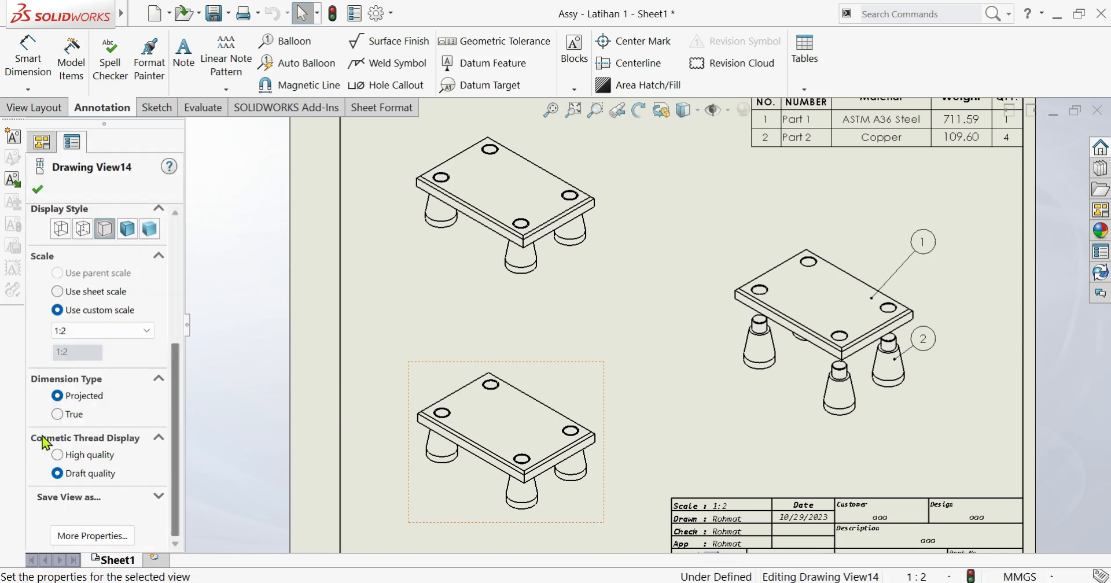
{"action": "left_click", "coordinate": [58, 455]}
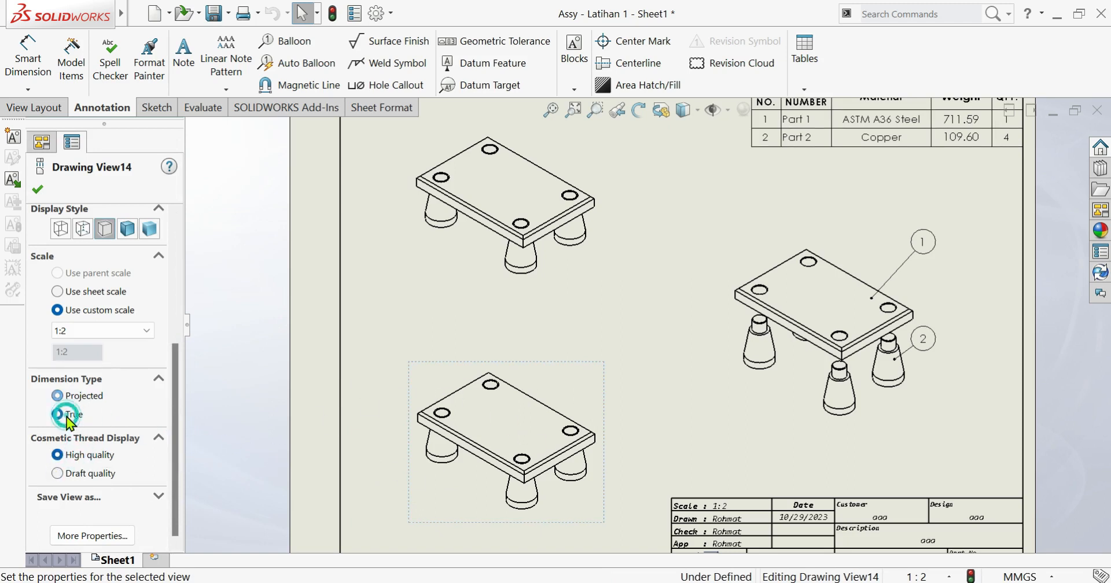
{"action": "left_click", "coordinate": [344, 397]}
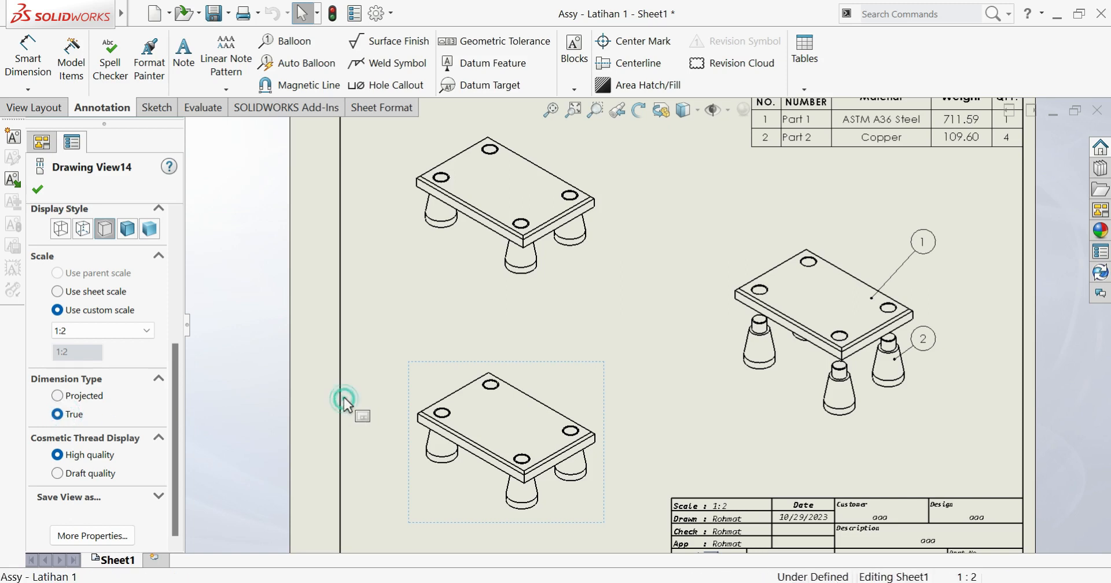
- Compare the dimension type settings of the upper and lower isometric views on the sheet
{"action": "left_click", "coordinate": [440, 248]}
{"action": "left_click", "coordinate": [175, 465]}
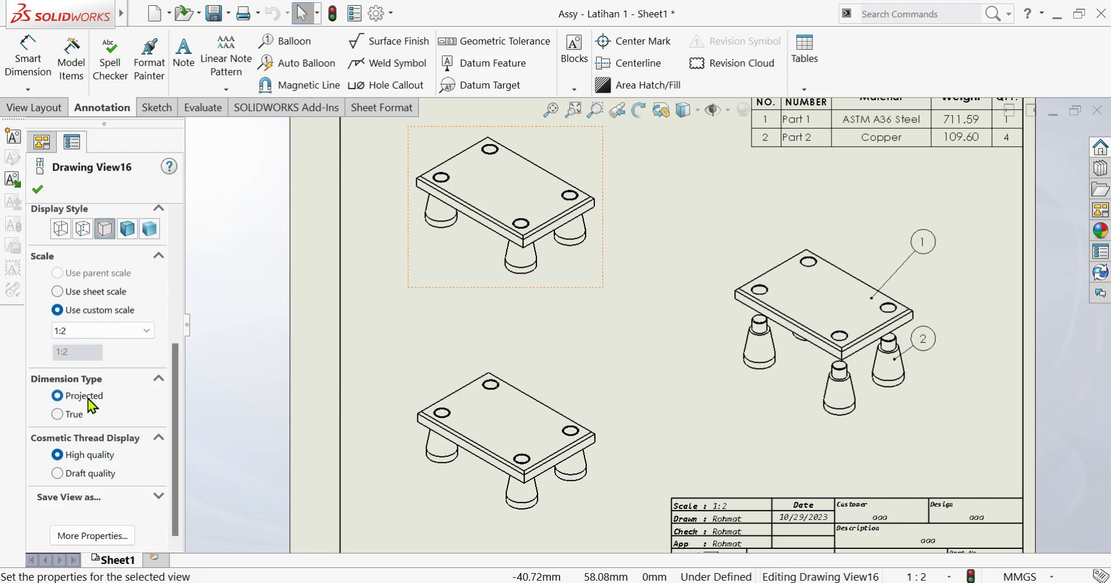
{"action": "left_click", "coordinate": [555, 394]}
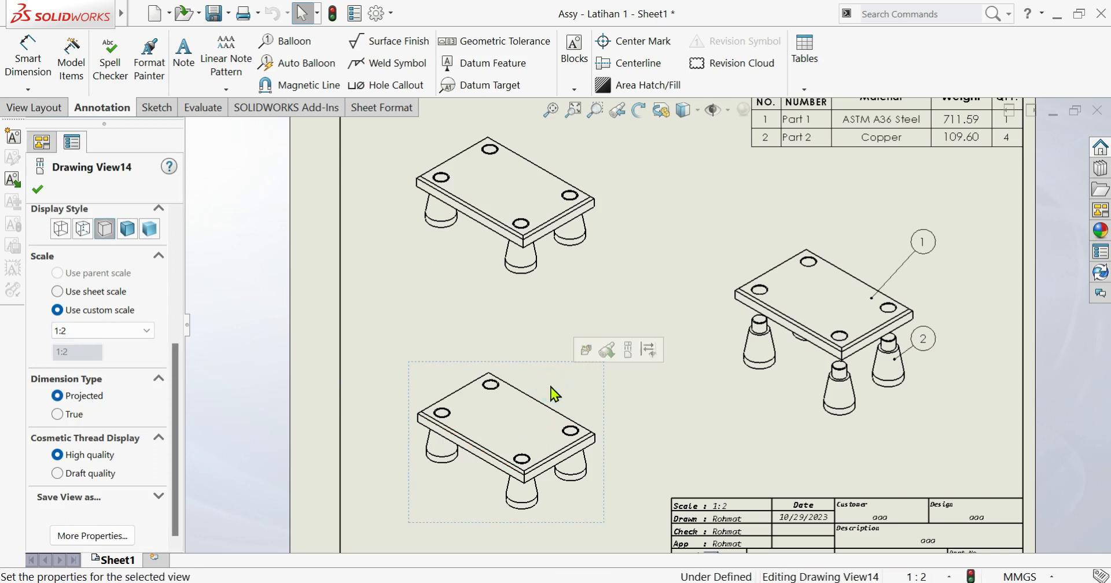
{"action": "left_click", "coordinate": [322, 421]}
{"action": "left_click", "coordinate": [407, 446]}
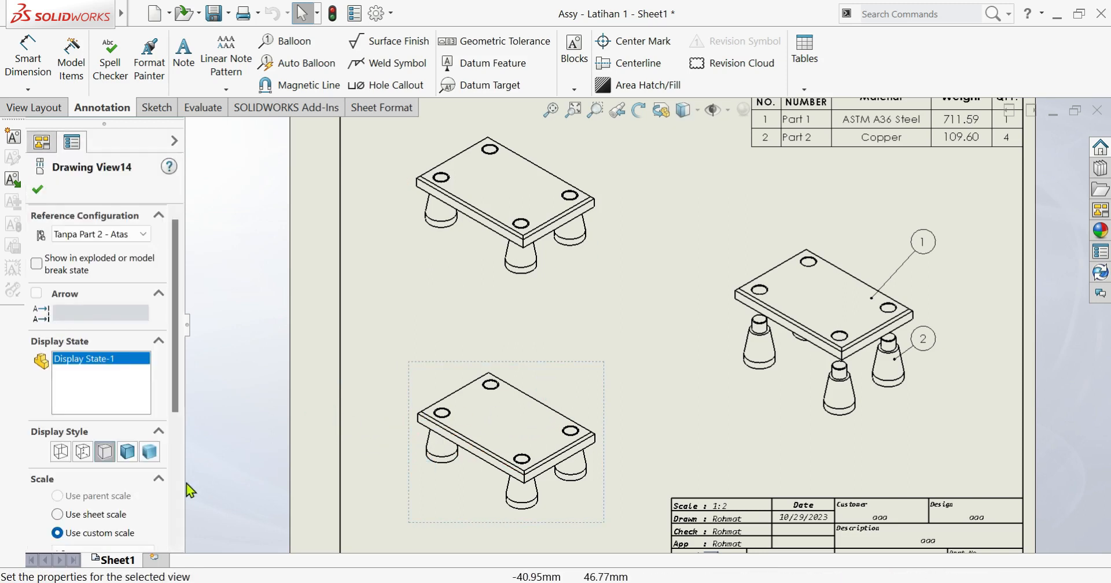
{"action": "scroll", "coordinate": [183, 485], "scroll_direction": "down", "scroll_amount": 4}
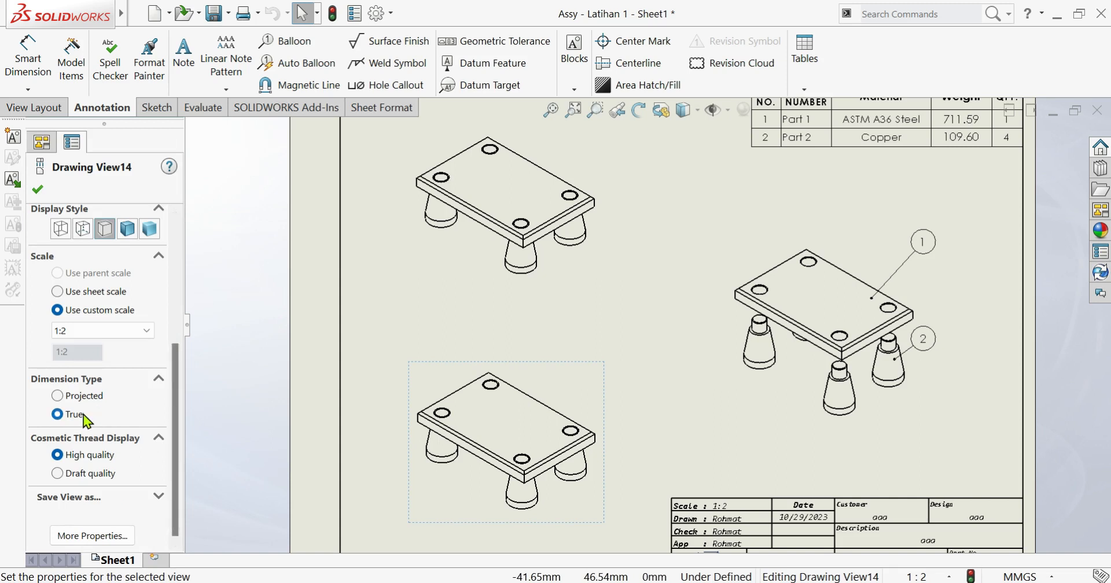
{"action": "left_click", "coordinate": [311, 253]}
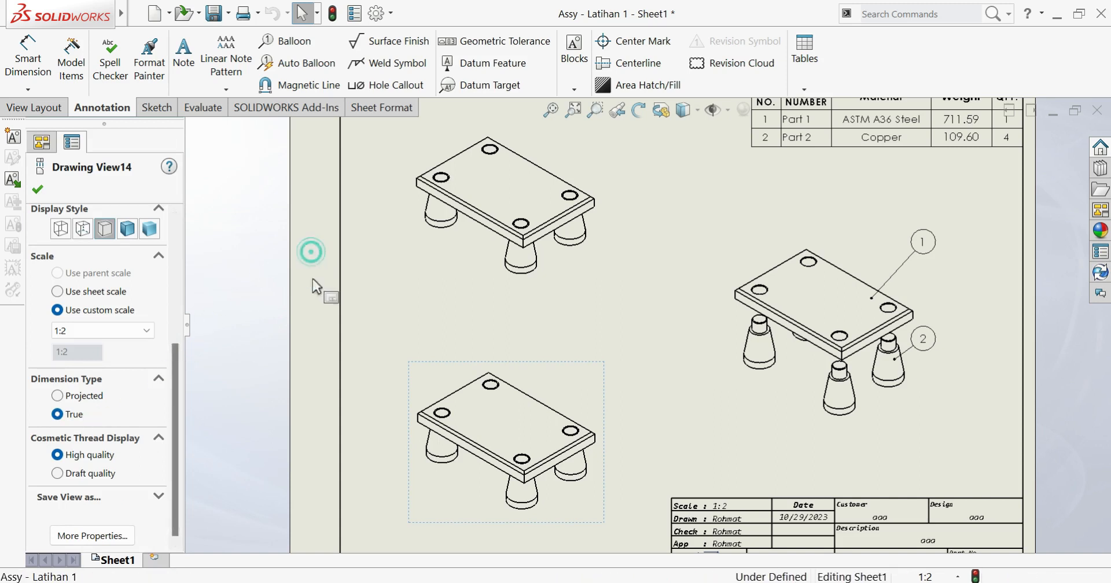
- Dimension the plate's long lower front edge in the upper isometric view, placing the dimension parallel to the edge below the plate
{"action": "left_click", "coordinate": [27, 58]}
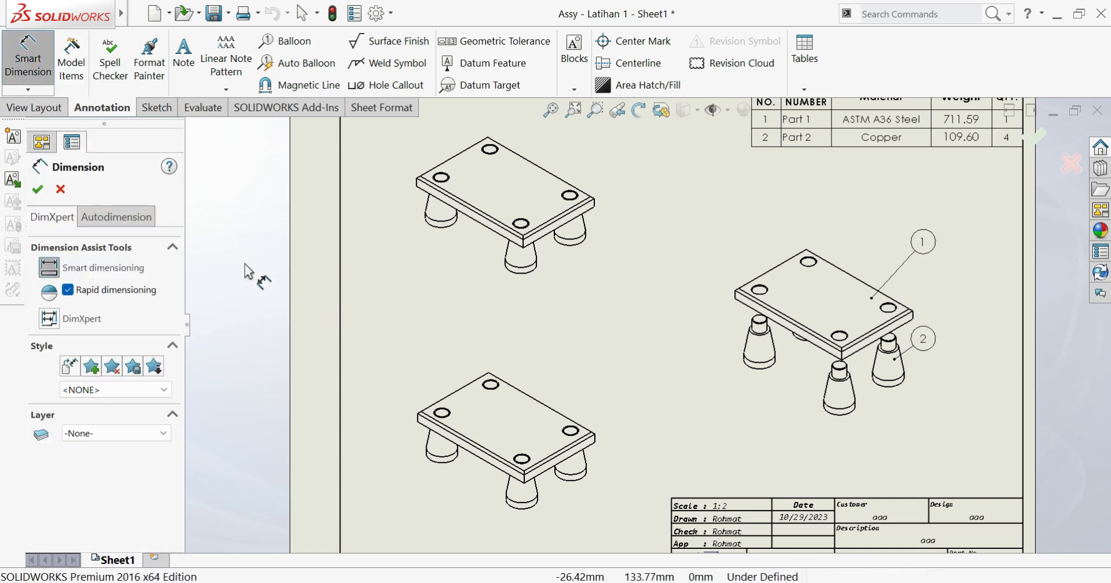
{"action": "scroll", "coordinate": [492, 191], "scroll_direction": "down", "scroll_amount": 3}
{"action": "scroll", "coordinate": [578, 226], "scroll_direction": "down", "scroll_amount": 2}
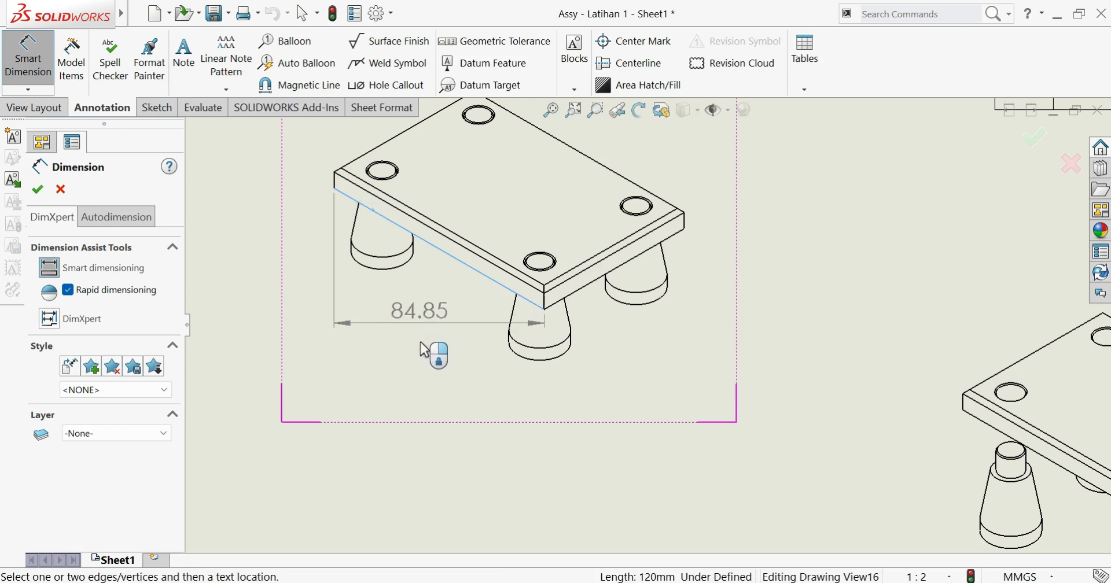
{"action": "scroll", "coordinate": [387, 392], "scroll_direction": "up", "scroll_amount": 2}
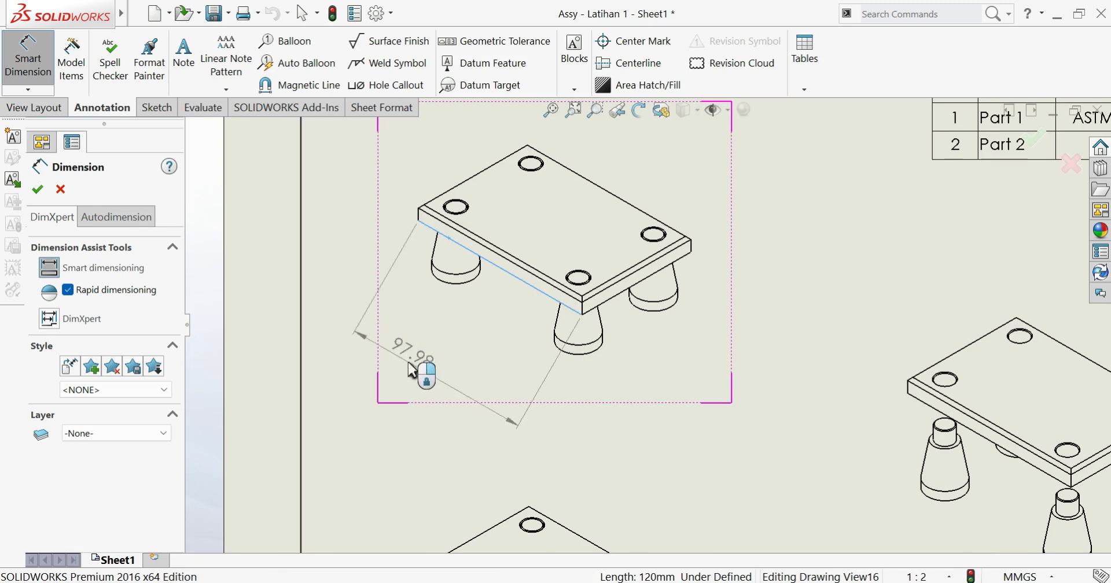
{"action": "left_click", "coordinate": [484, 339]}
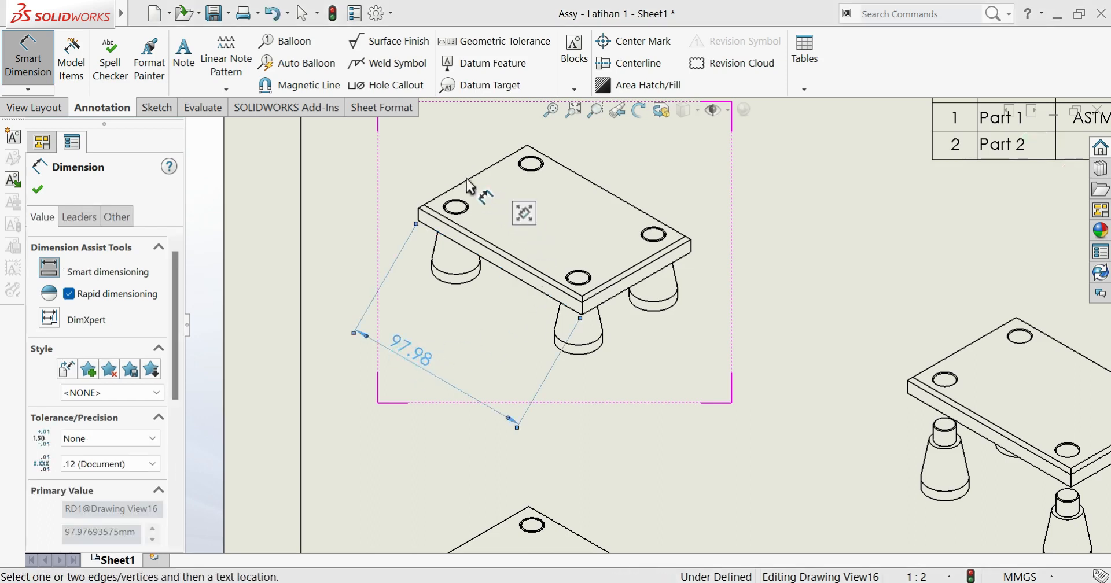
{"action": "left_click", "coordinate": [463, 180]}
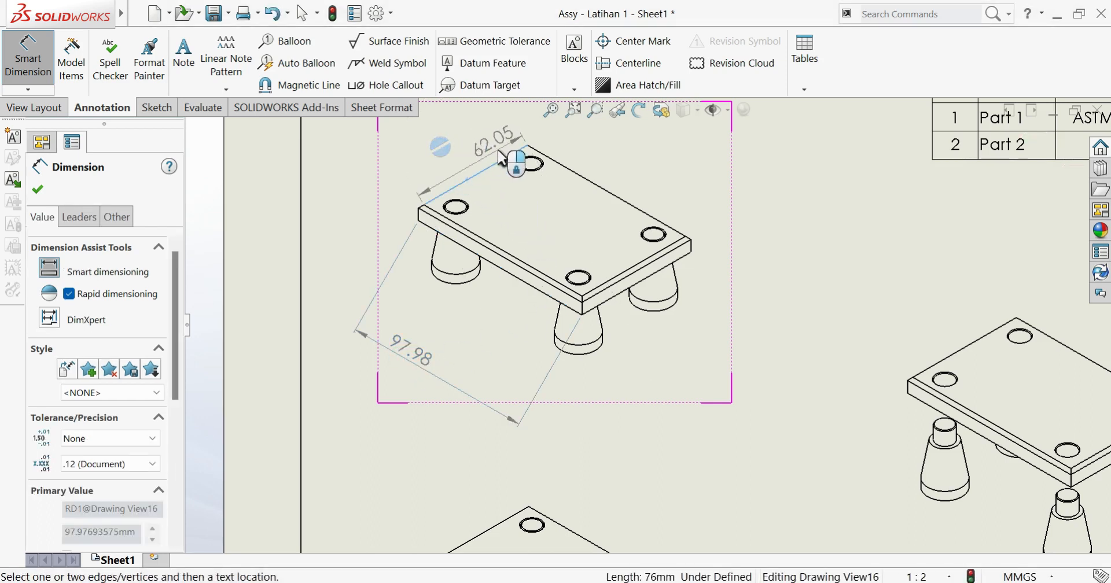
{"action": "key", "text": "Escape"}
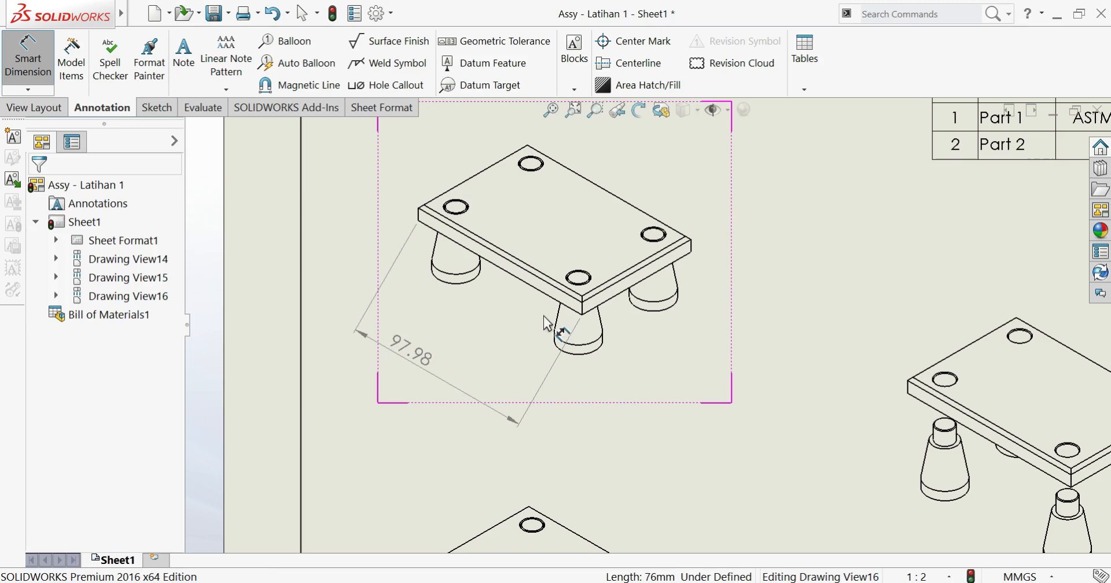
- Add a horizontal dimension between the vertical corner edges of the plate's long front side, placed above the plate in the upper view
{"action": "left_click", "coordinate": [582, 311]}
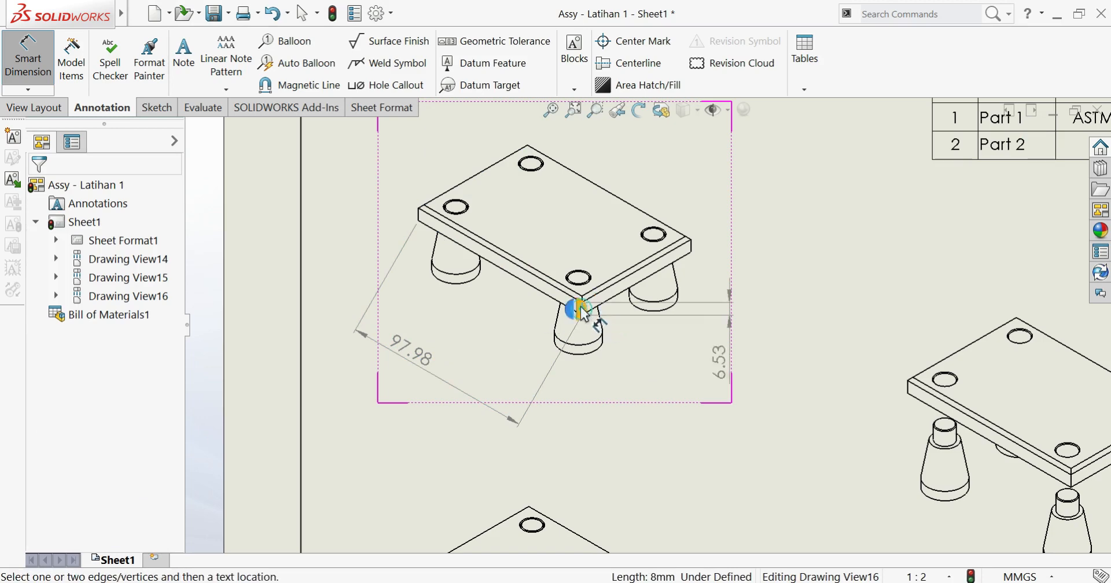
{"action": "left_click", "coordinate": [419, 217]}
{"action": "scroll", "coordinate": [501, 249], "scroll_direction": "up", "scroll_amount": 2}
{"action": "scroll", "coordinate": [555, 203], "scroll_direction": "down", "scroll_amount": 1}
{"action": "left_click", "coordinate": [540, 189]}
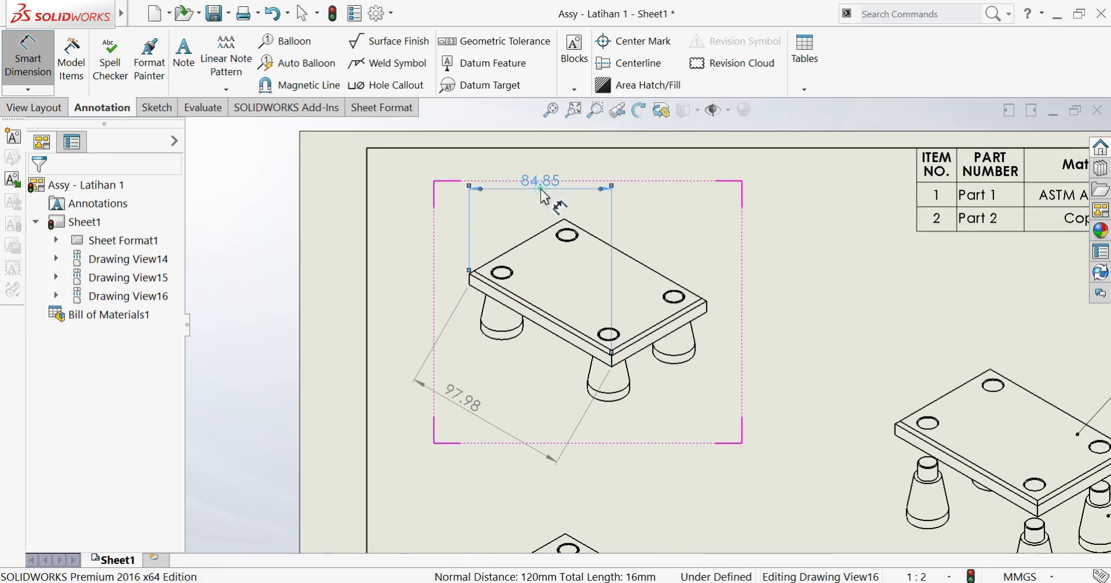
{"action": "left_click", "coordinate": [365, 248]}
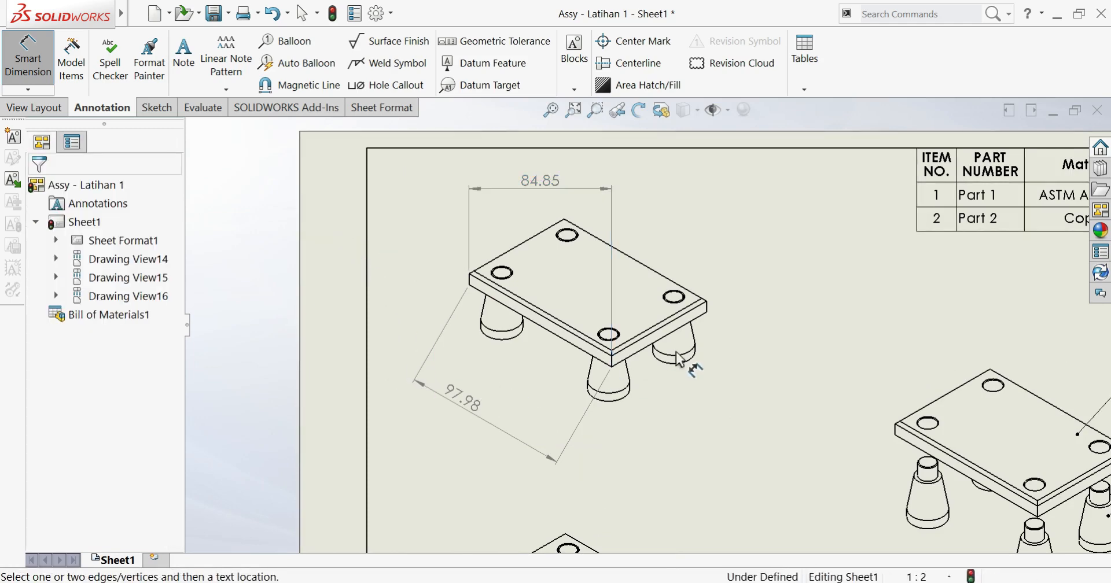
- Add a horizontal dimension between the vertical corner edges of the plate's short side, placed above the plate in the upper view
{"action": "scroll", "coordinate": [669, 352], "scroll_direction": "up", "scroll_amount": 1}
{"action": "scroll", "coordinate": [662, 344], "scroll_direction": "down", "scroll_amount": 4}
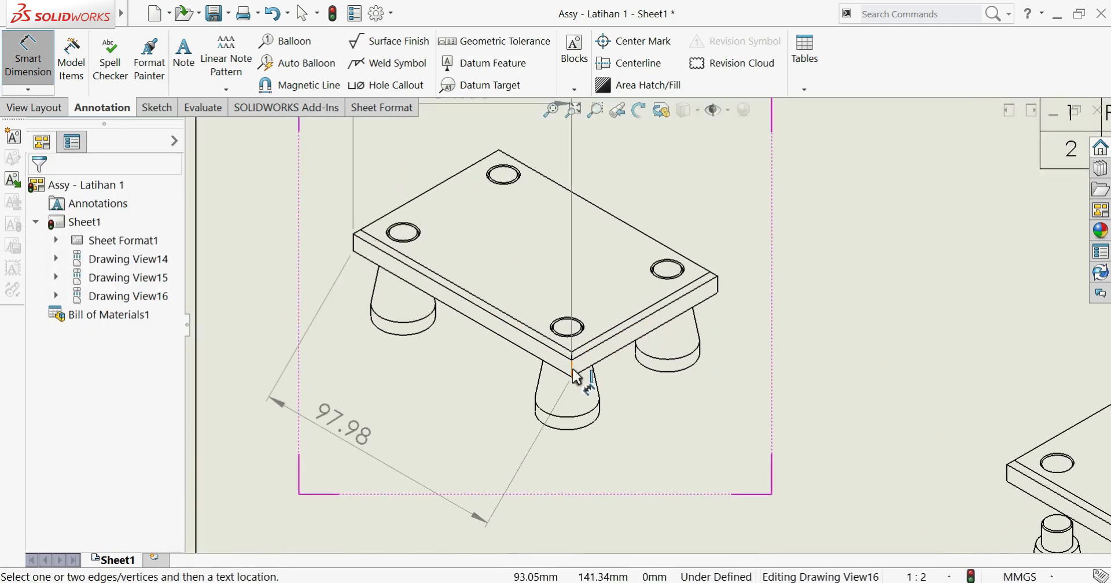
{"action": "left_click", "coordinate": [573, 373]}
{"action": "left_click", "coordinate": [719, 286]}
{"action": "scroll", "coordinate": [648, 324], "scroll_direction": "up", "scroll_amount": 3}
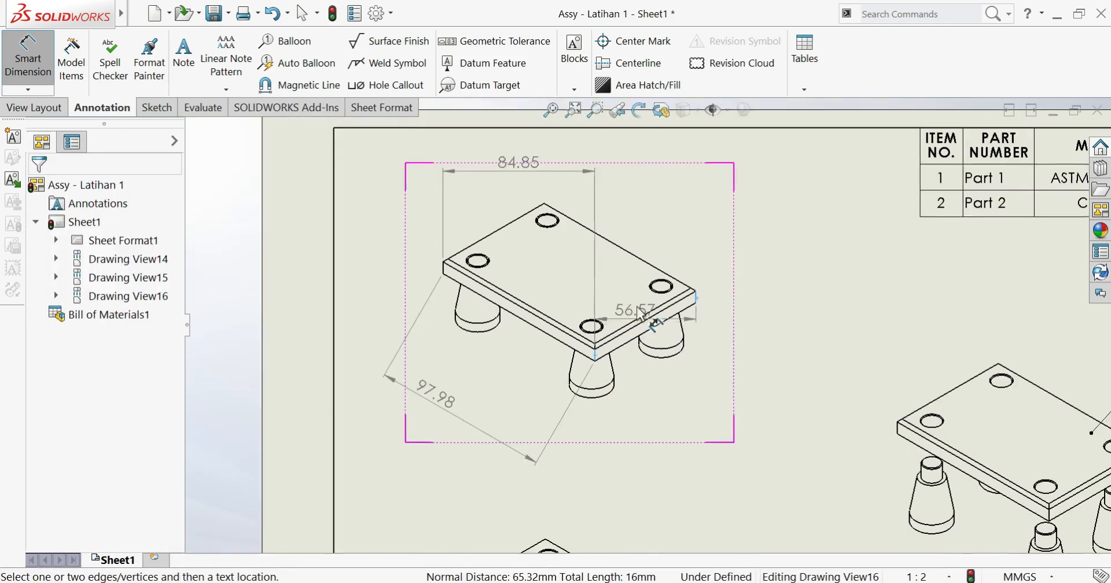
{"action": "left_click", "coordinate": [640, 223]}
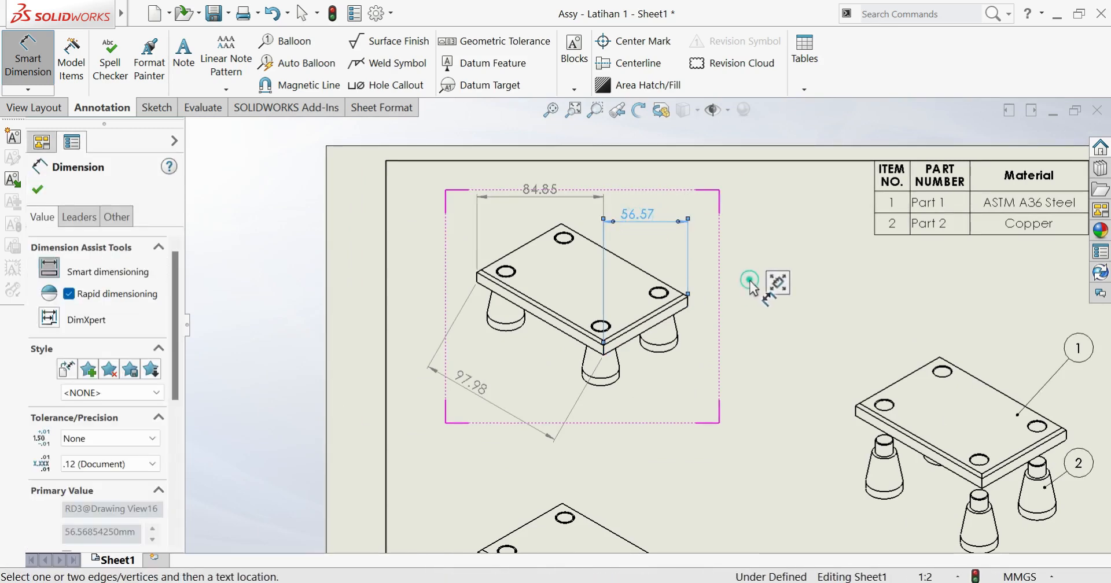
{"action": "key", "text": "Escape"}
{"action": "key", "text": "Escape"}
- Check the dimension type set for the lower isometric view
{"action": "scroll", "coordinate": [640, 426], "scroll_direction": "up", "scroll_amount": 5}
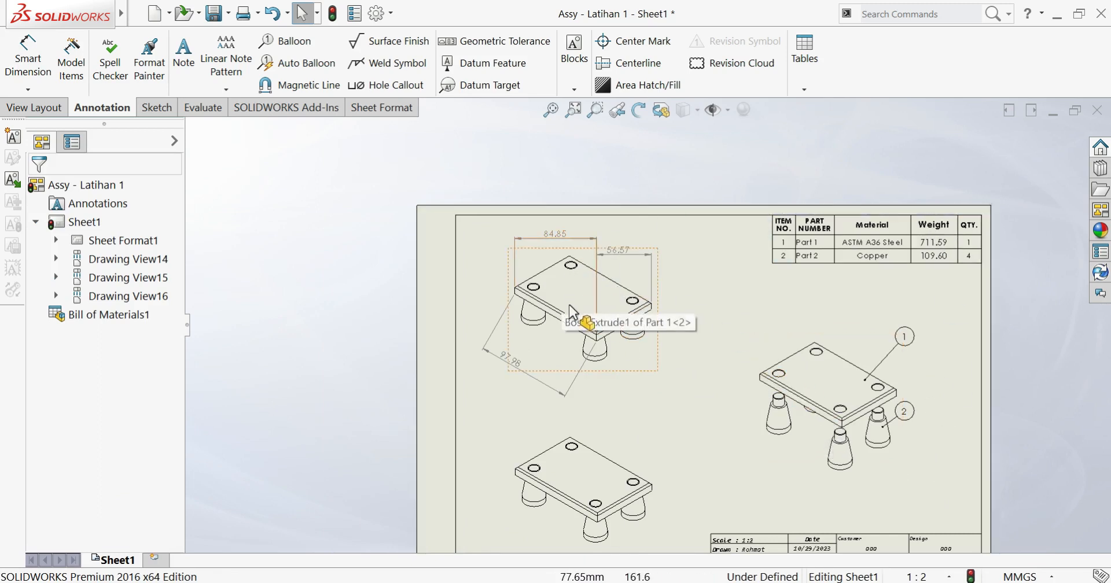
{"action": "scroll", "coordinate": [650, 486], "scroll_direction": "up", "scroll_amount": 1}
{"action": "scroll", "coordinate": [652, 482], "scroll_direction": "down", "scroll_amount": 2}
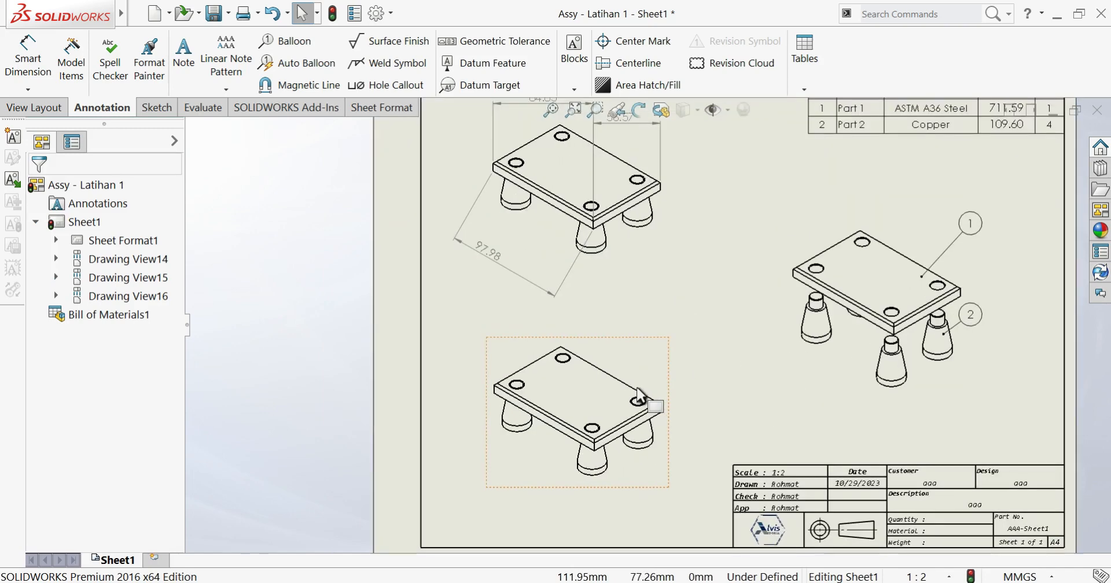
{"action": "left_click", "coordinate": [635, 352]}
{"action": "scroll", "coordinate": [174, 456], "scroll_direction": "down", "scroll_amount": 5}
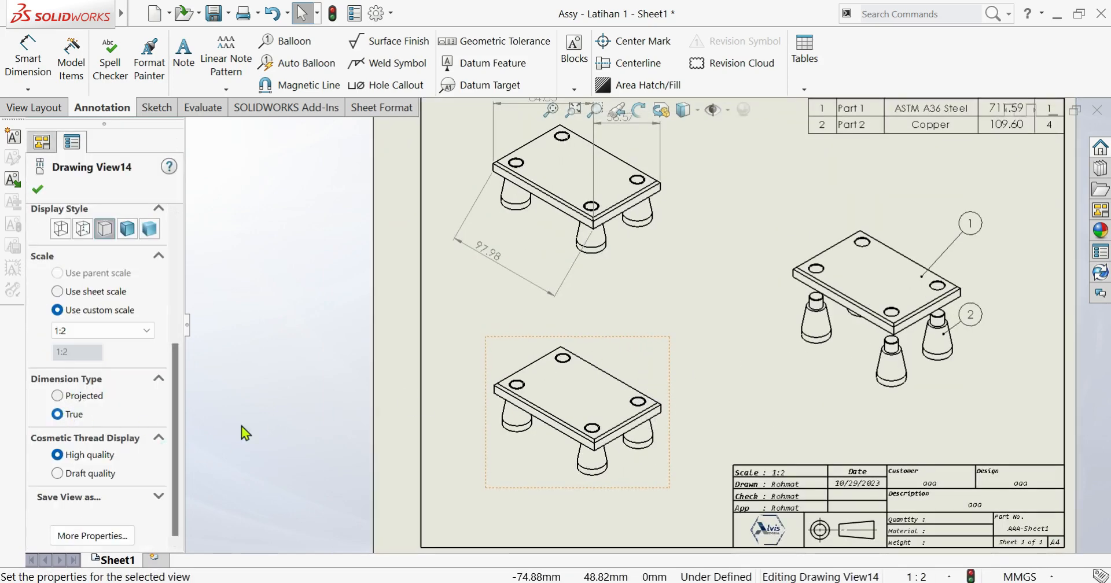
{"action": "left_click", "coordinate": [356, 377]}
- Dimension the plate's long front side between its vertical corner edges in the lower isometric view, placed aligned below the plate
{"action": "left_click", "coordinate": [32, 76]}
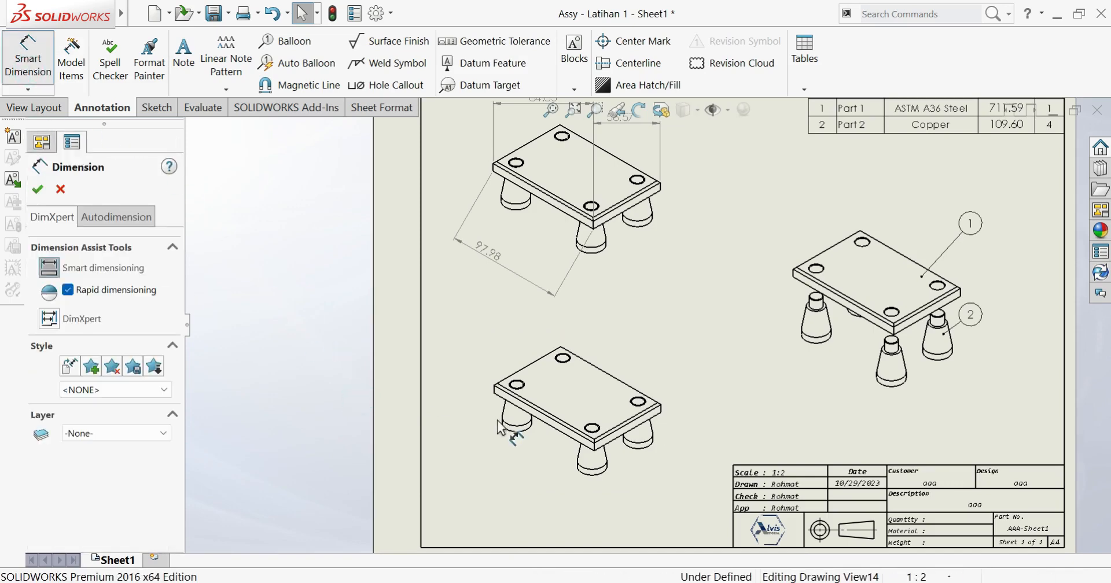
{"action": "scroll", "coordinate": [556, 428], "scroll_direction": "down", "scroll_amount": 4}
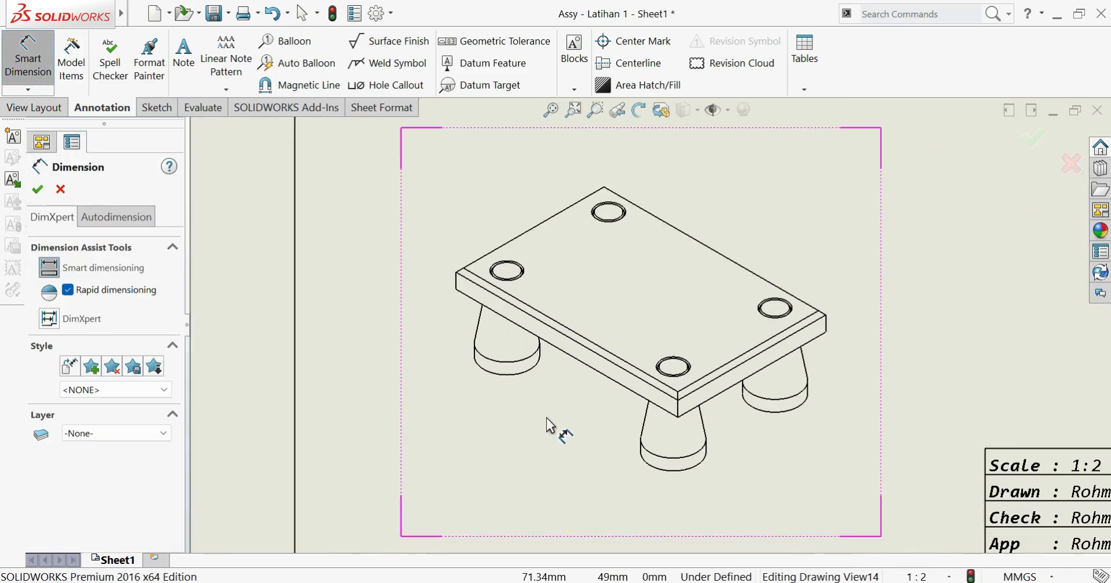
{"action": "left_click", "coordinate": [678, 408]}
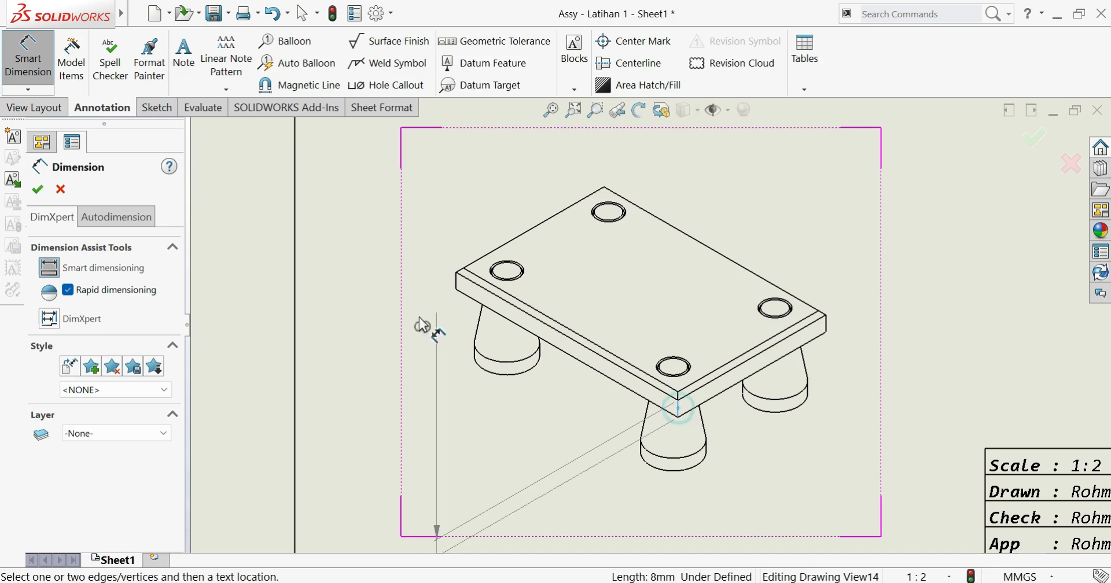
{"action": "left_click", "coordinate": [455, 279]}
{"action": "scroll", "coordinate": [648, 278], "scroll_direction": "up", "scroll_amount": 2}
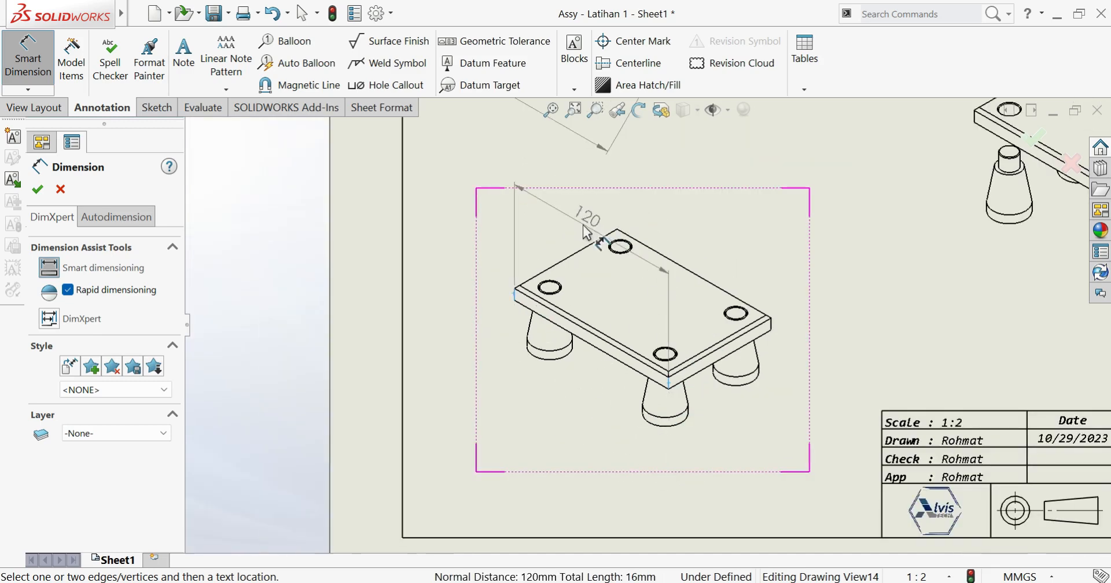
{"action": "left_click", "coordinate": [577, 212]}
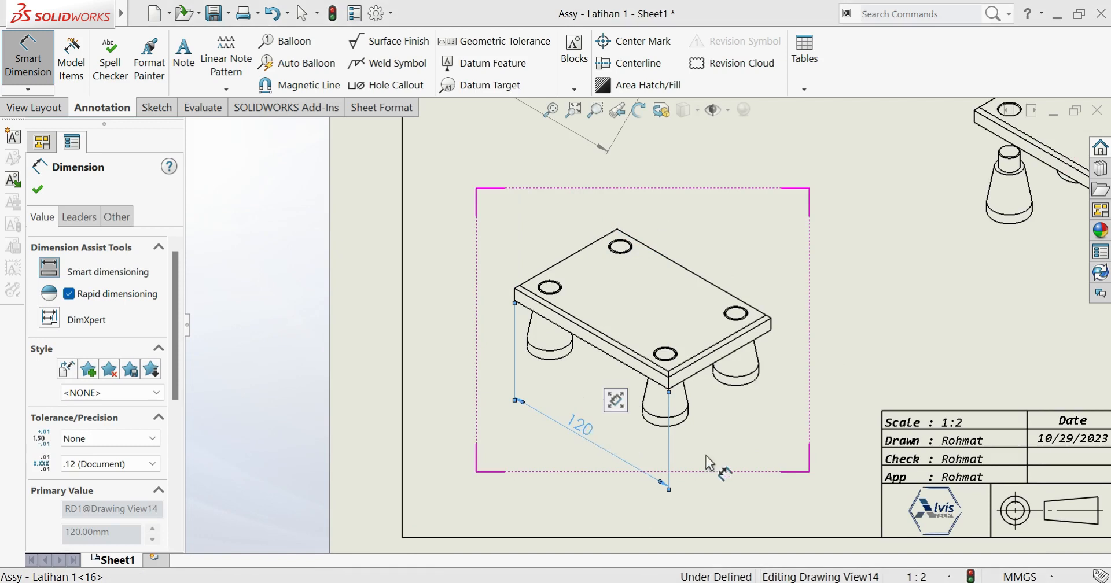
{"action": "left_click", "coordinate": [719, 446]}
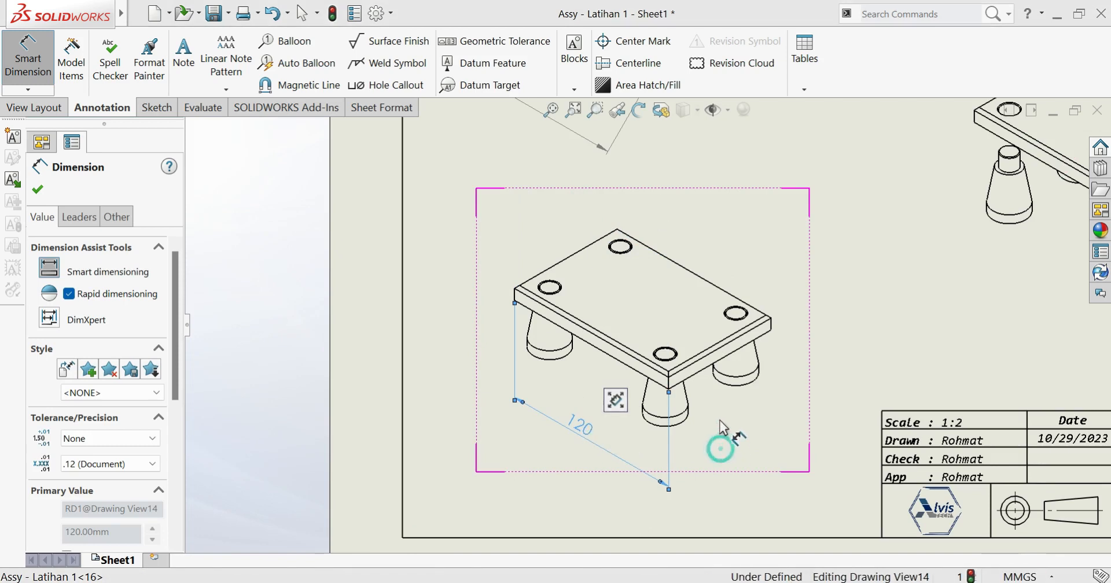
- Dimension the plate's short side between its vertical corner edges in the lower isometric view, lining it up with the long-side dimension
{"action": "scroll", "coordinate": [720, 425], "scroll_direction": "down", "scroll_amount": 1}
{"action": "left_click", "coordinate": [649, 363]}
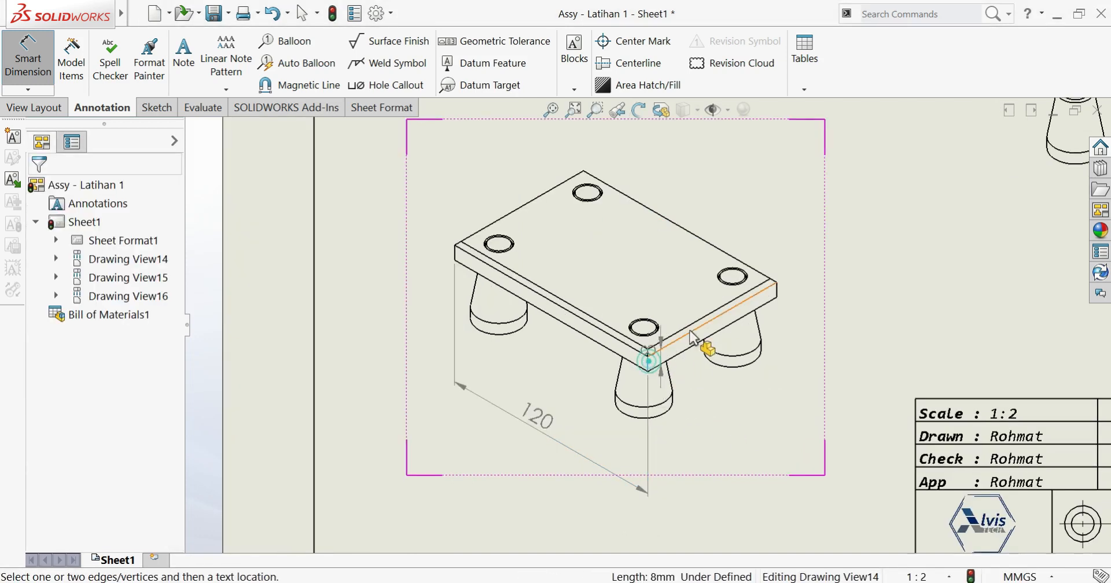
{"action": "left_click", "coordinate": [778, 293]}
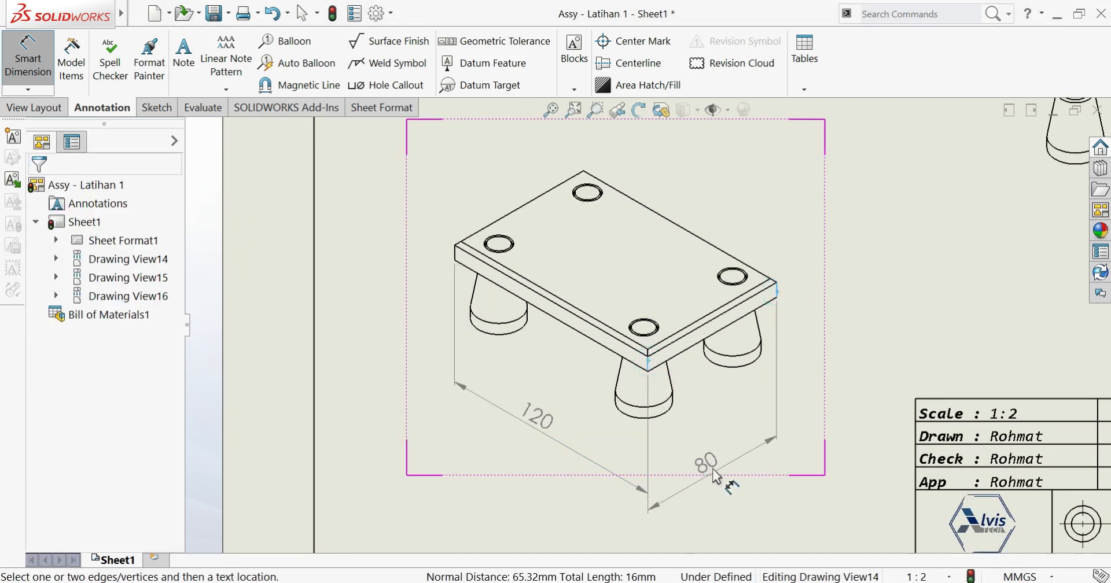
{"action": "left_click", "coordinate": [710, 467]}
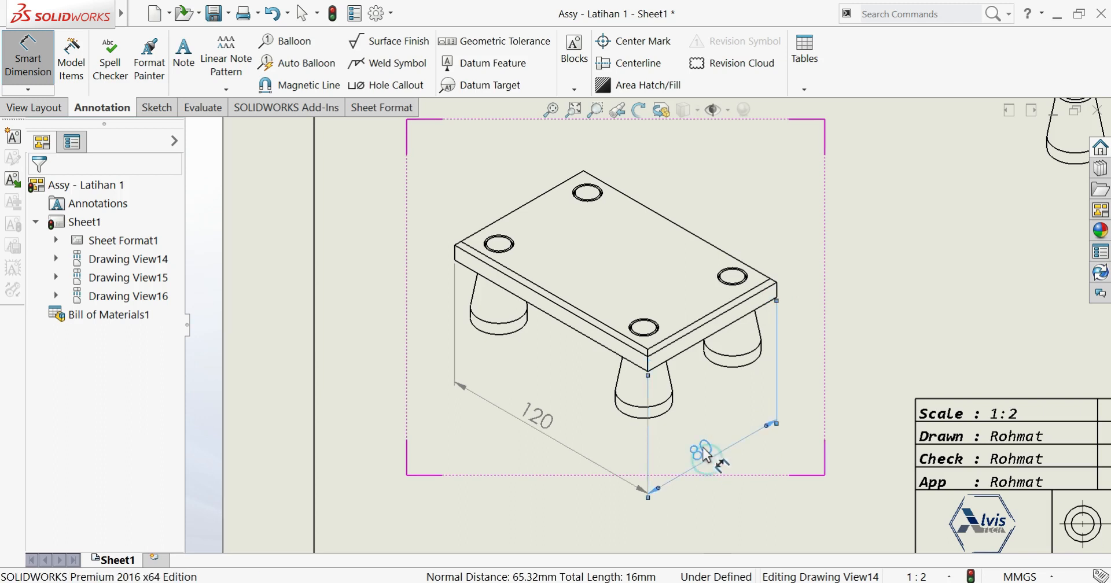
{"action": "left_click", "coordinate": [784, 235]}
- Add a radius dimension to the hole nearest the plate's left corner in the lower isometric view, placed above and left of the hole
{"action": "scroll", "coordinate": [476, 270], "scroll_direction": "down", "scroll_amount": 1}
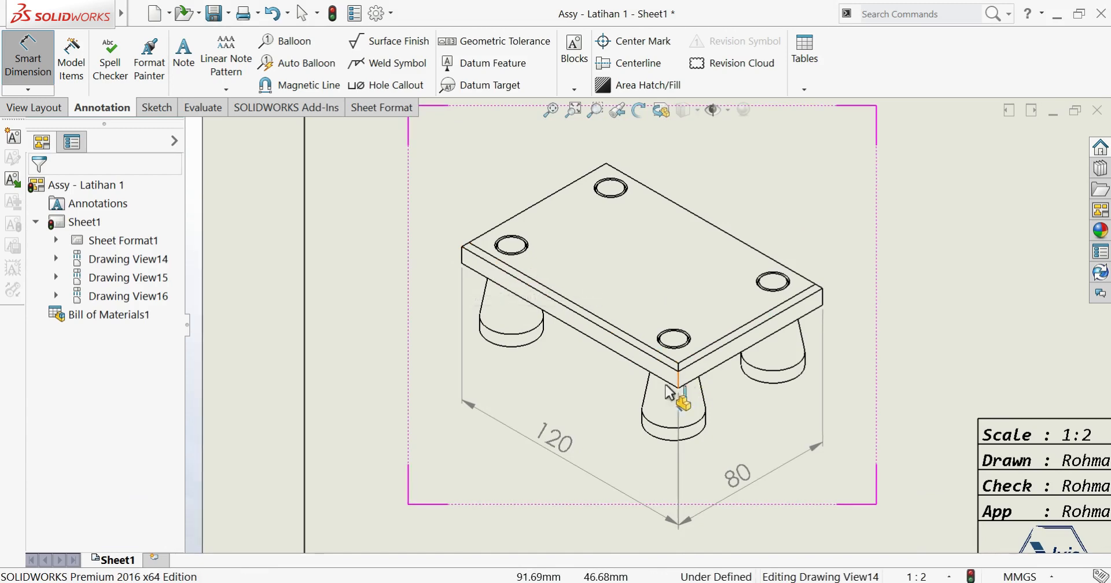
{"action": "scroll", "coordinate": [660, 442], "scroll_direction": "up", "scroll_amount": 2}
{"action": "scroll", "coordinate": [618, 272], "scroll_direction": "down", "scroll_amount": 3}
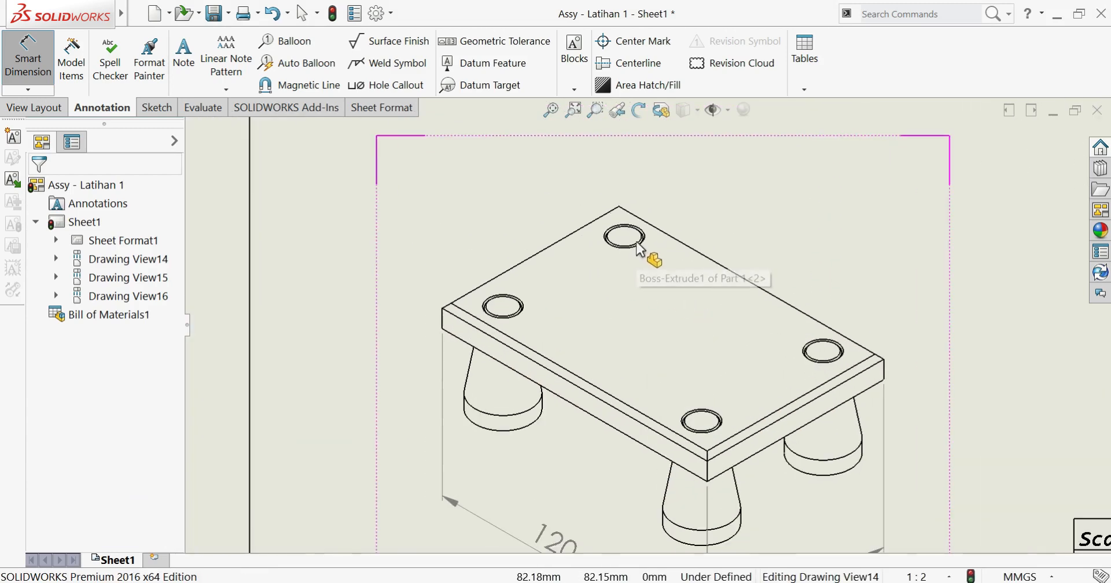
{"action": "scroll", "coordinate": [517, 311], "scroll_direction": "down", "scroll_amount": 6}
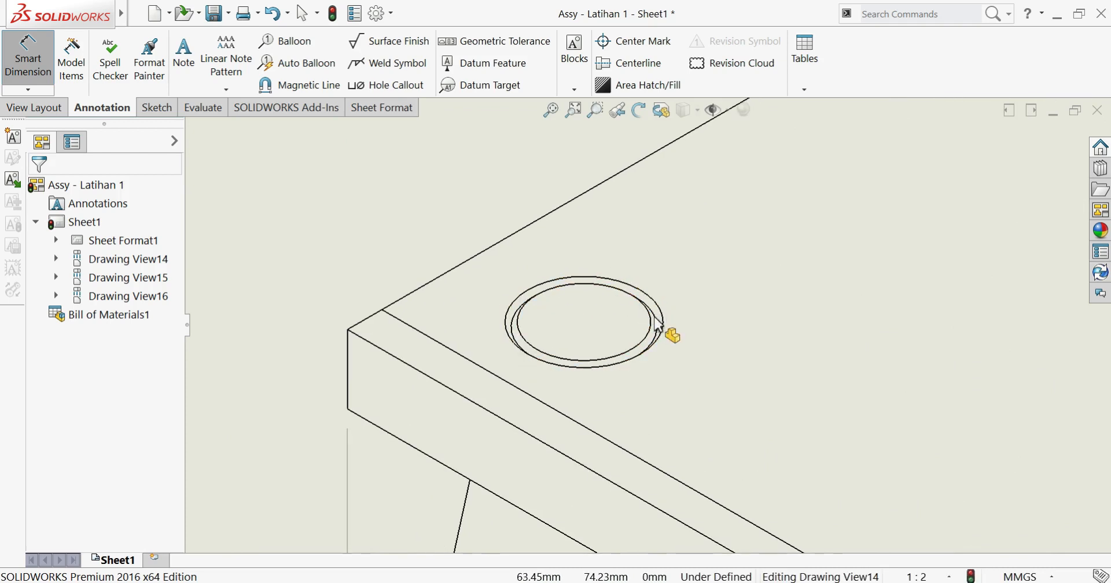
{"action": "left_click", "coordinate": [661, 332]}
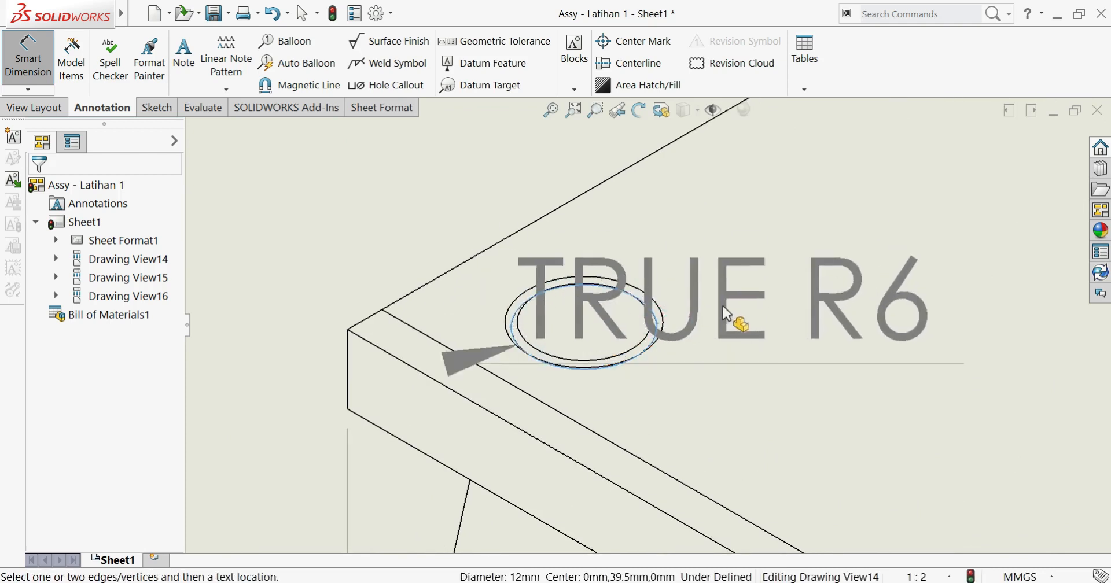
{"action": "scroll", "coordinate": [735, 322], "scroll_direction": "up", "scroll_amount": 3}
{"action": "left_click", "coordinate": [376, 170]}
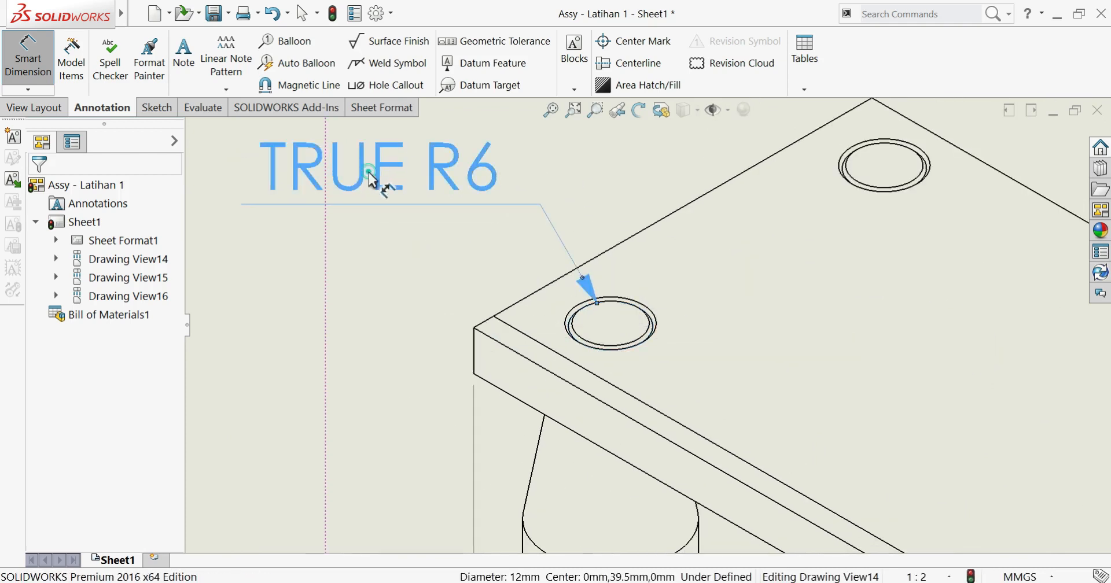
{"action": "scroll", "coordinate": [637, 233], "scroll_direction": "up", "scroll_amount": 1}
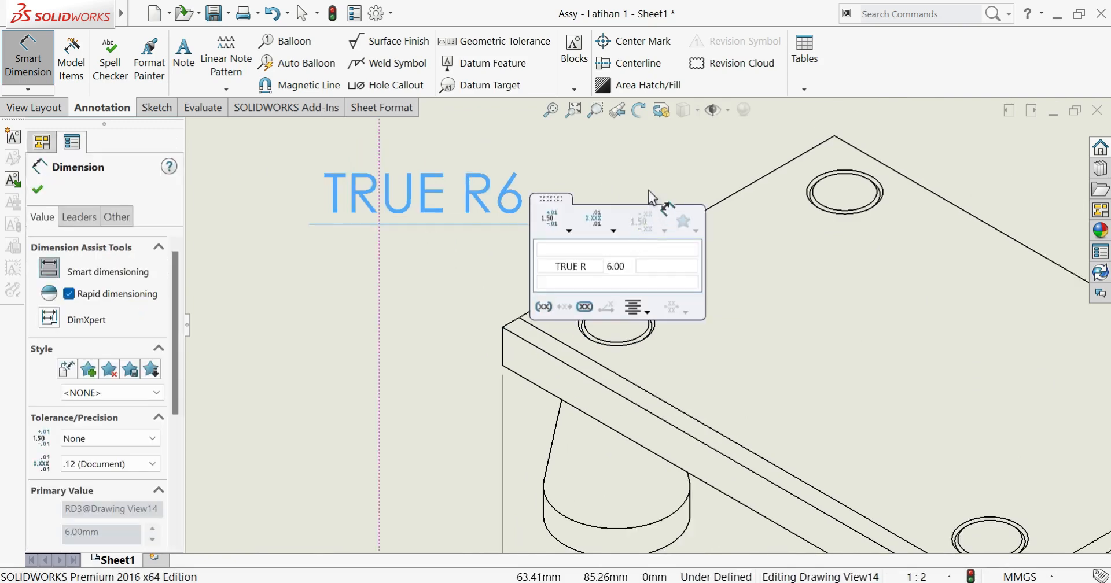
- Add a radius dimension to the hole nearest the plate's left corner in the upper isometric view, placed above and left of the hole
{"action": "left_click", "coordinate": [500, 156]}
{"action": "scroll", "coordinate": [557, 192], "scroll_direction": "up", "scroll_amount": 7}
{"action": "scroll", "coordinate": [641, 234], "scroll_direction": "up", "scroll_amount": 3}
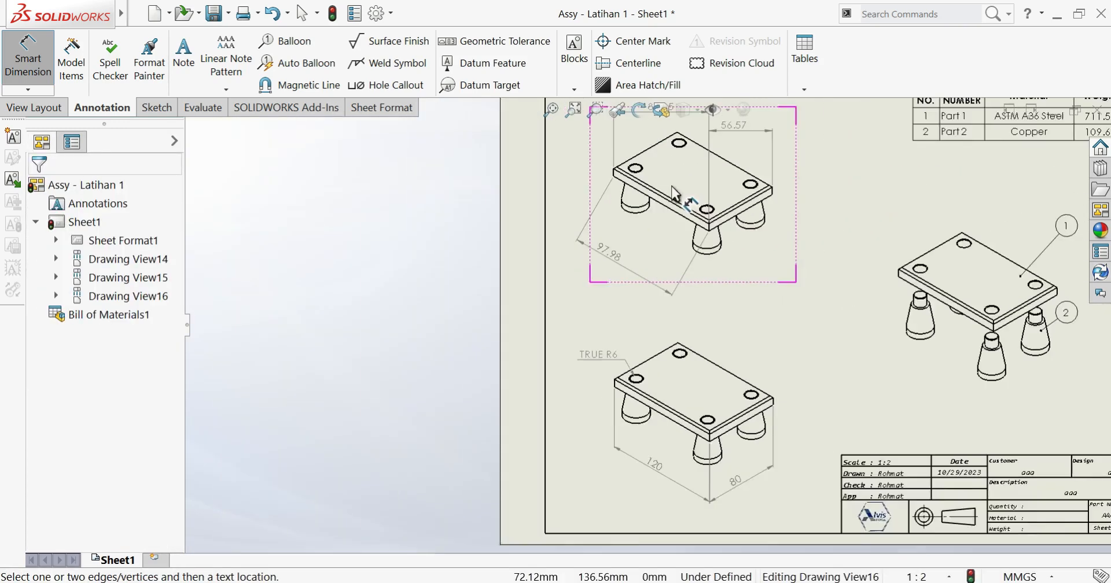
{"action": "scroll", "coordinate": [671, 186], "scroll_direction": "down", "scroll_amount": 8}
{"action": "scroll", "coordinate": [608, 237], "scroll_direction": "down", "scroll_amount": 3}
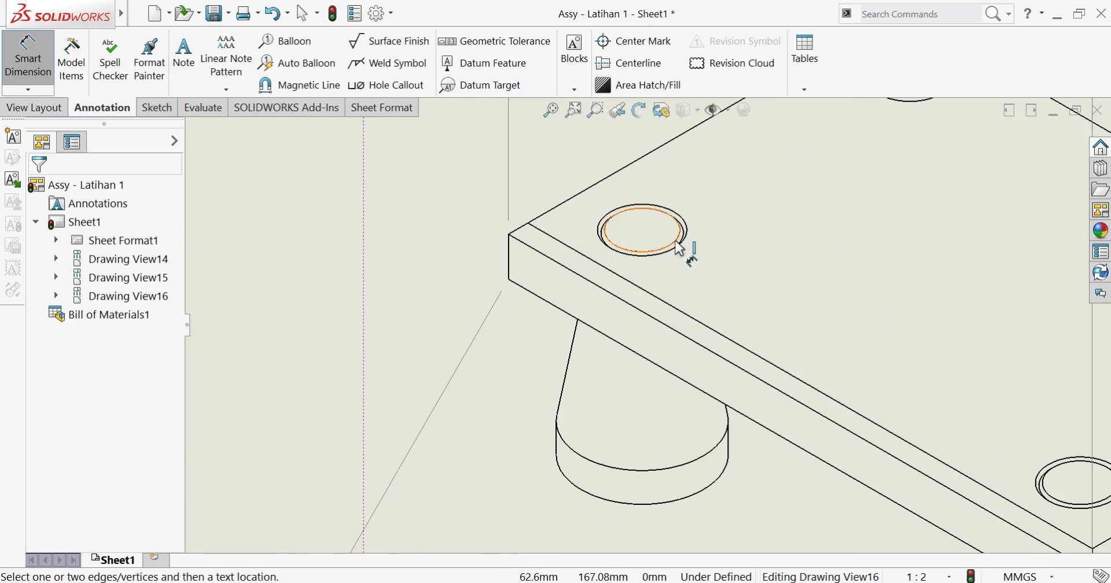
{"action": "scroll", "coordinate": [678, 248], "scroll_direction": "down", "scroll_amount": 4}
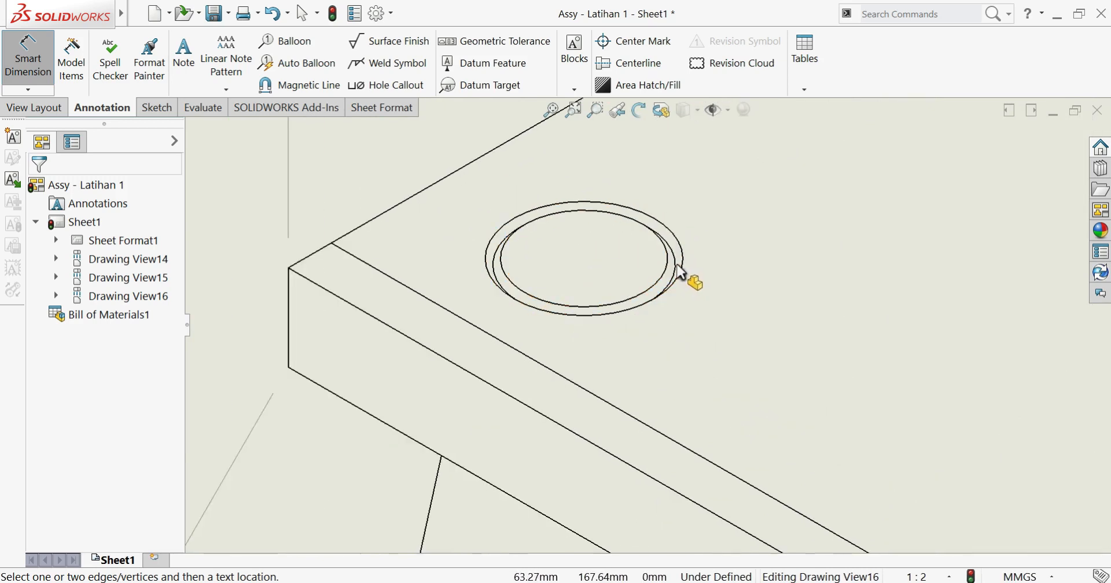
{"action": "left_click", "coordinate": [675, 266]}
{"action": "key", "text": "Escape"}
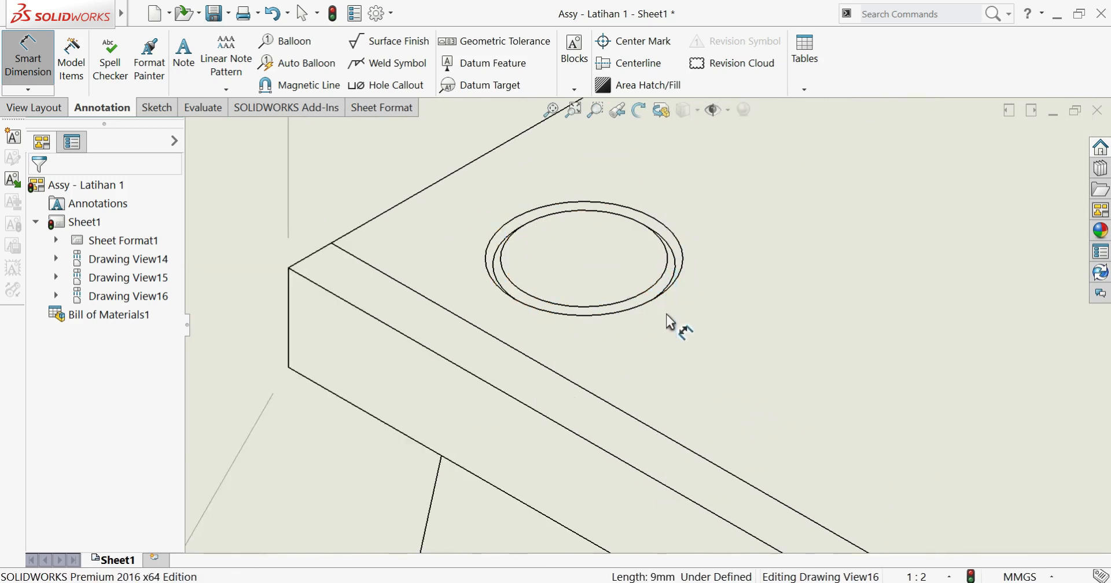
{"action": "left_click", "coordinate": [678, 265]}
{"action": "scroll", "coordinate": [571, 257], "scroll_direction": "up", "scroll_amount": 5}
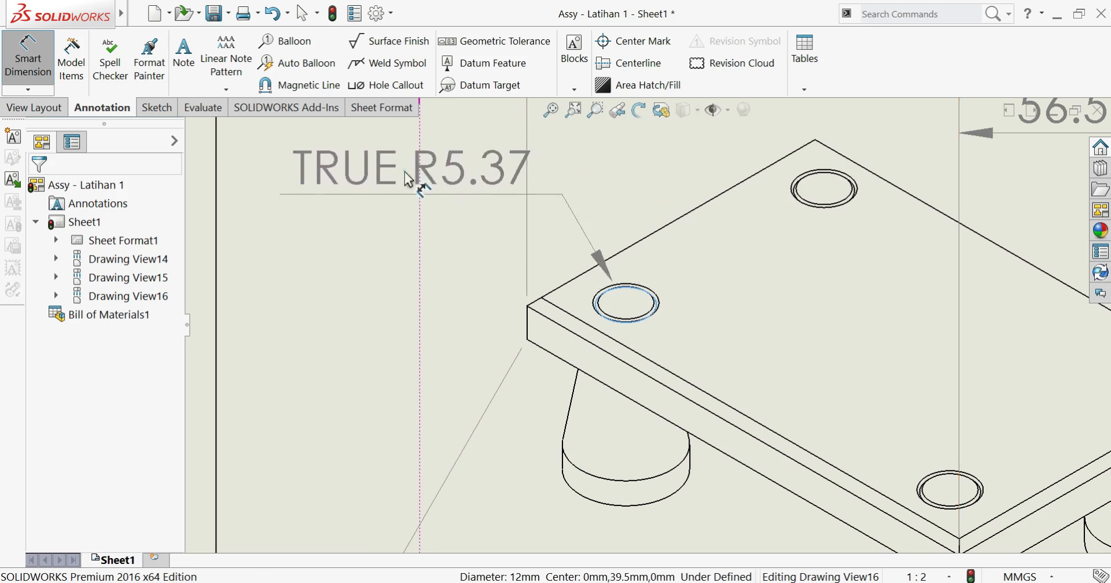
{"action": "left_click", "coordinate": [405, 173]}
{"action": "left_click", "coordinate": [444, 304]}
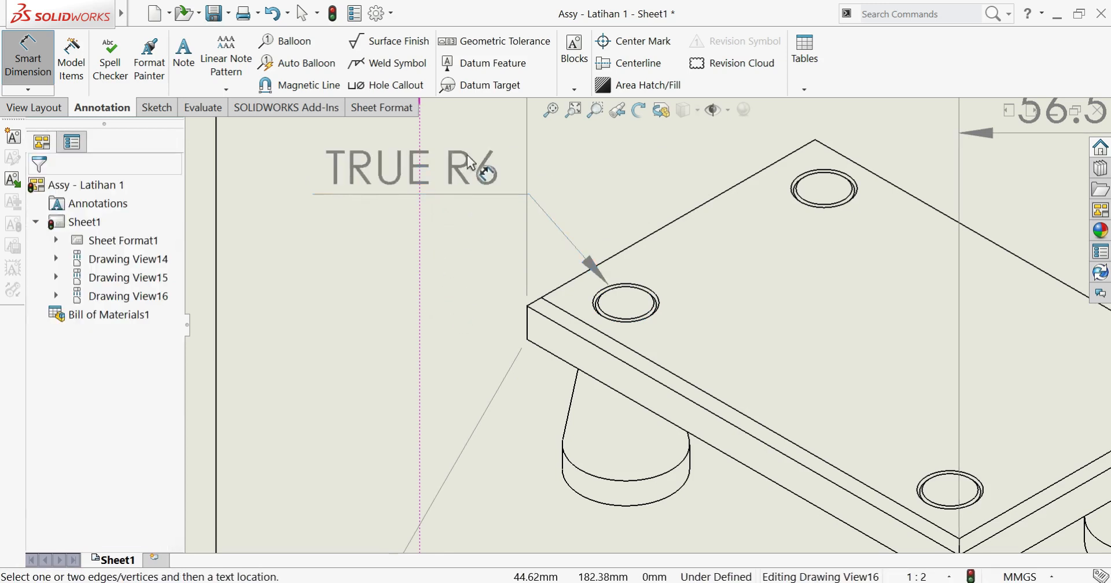
- Reposition the upper isometric view's radius dimension slightly higher and further left, clear of the plate
{"action": "mouse_move", "coordinate": [435, 184]}
{"action": "left_mouse_down"}
{"action": "mouse_move", "coordinate": [732, 258]}
{"action": "mouse_move", "coordinate": [716, 422]}
{"action": "mouse_move", "coordinate": [343, 197]}
{"action": "mouse_move", "coordinate": [425, 184]}
{"action": "left_mouse_up"}
{"action": "left_click", "coordinate": [385, 281]}
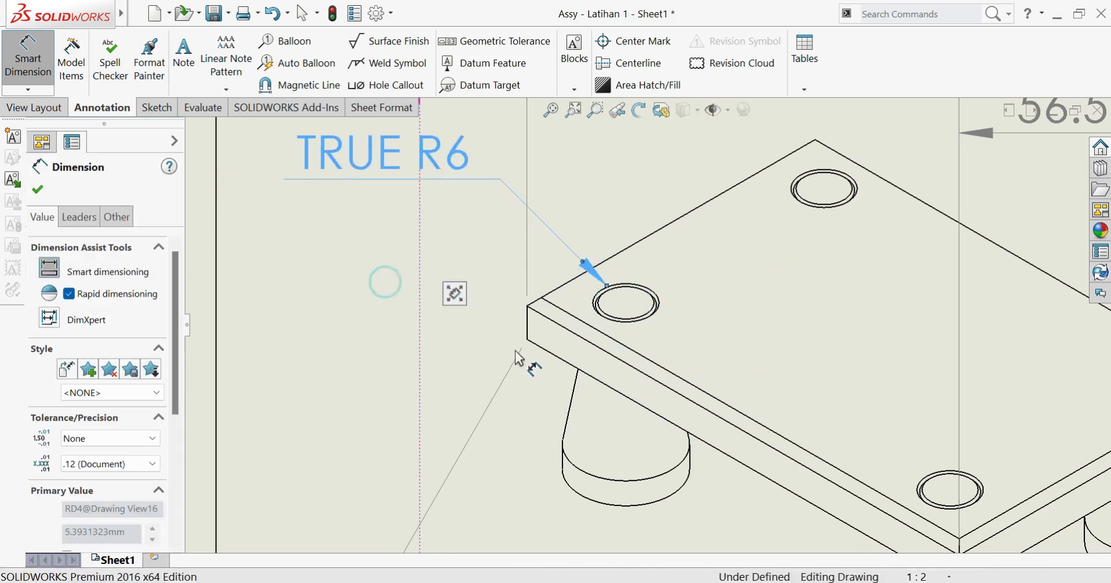
{"action": "scroll", "coordinate": [415, 287], "scroll_direction": "up", "scroll_amount": 2}
{"action": "left_click", "coordinate": [414, 286]}
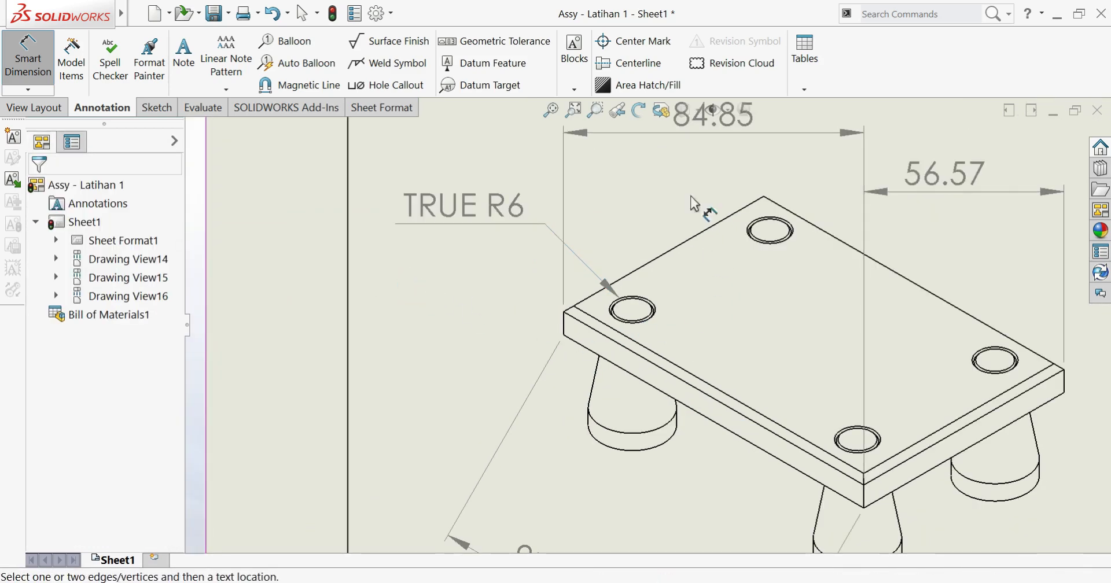
- Compare the dimensions on the upper and lower isometric views across the whole sheet
{"action": "scroll", "coordinate": [957, 198], "scroll_direction": "up", "scroll_amount": 1}
{"action": "key", "text": "Escape"}
{"action": "scroll", "coordinate": [534, 334], "scroll_direction": "up", "scroll_amount": 3}
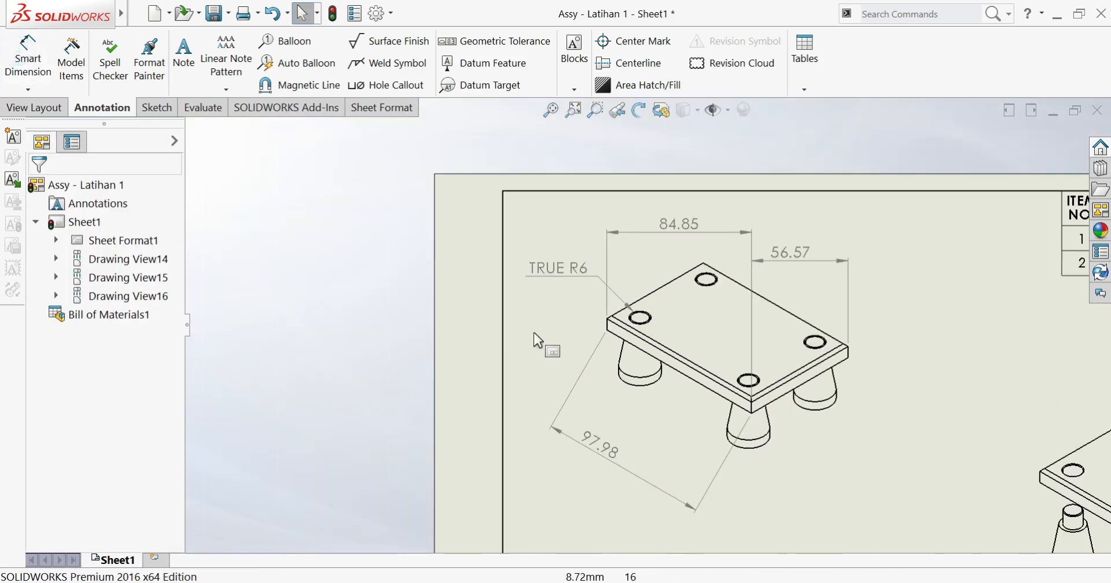
{"action": "scroll", "coordinate": [534, 334], "scroll_direction": "up", "scroll_amount": 3}
{"action": "scroll", "coordinate": [601, 346], "scroll_direction": "down", "scroll_amount": 3}
{"action": "scroll", "coordinate": [753, 378], "scroll_direction": "up", "scroll_amount": 4}
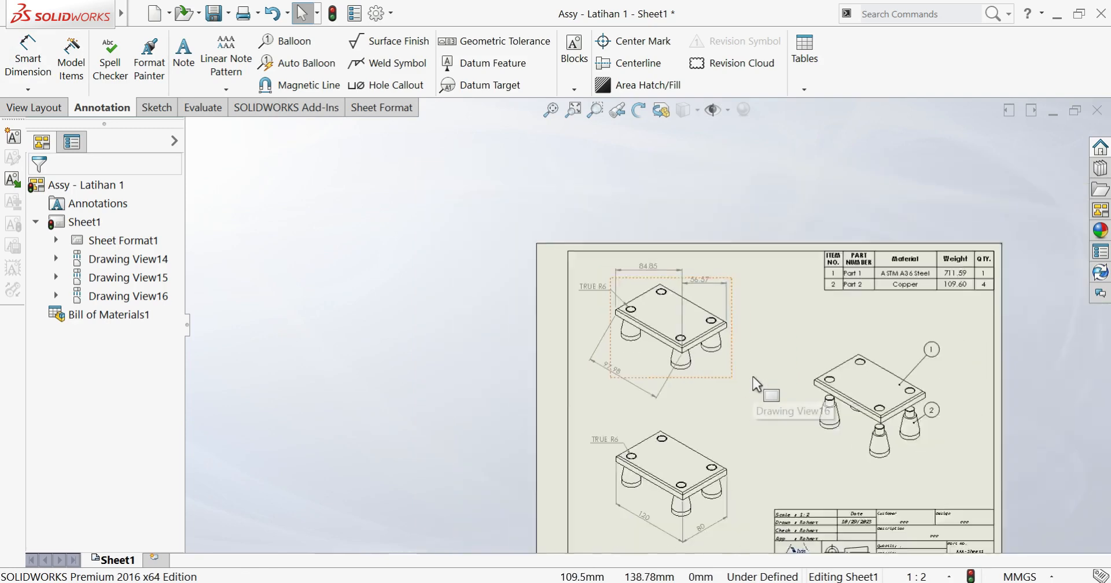
{"action": "scroll", "coordinate": [756, 383], "scroll_direction": "up", "scroll_amount": 2}
{"action": "scroll", "coordinate": [707, 341], "scroll_direction": "down", "scroll_amount": 5}
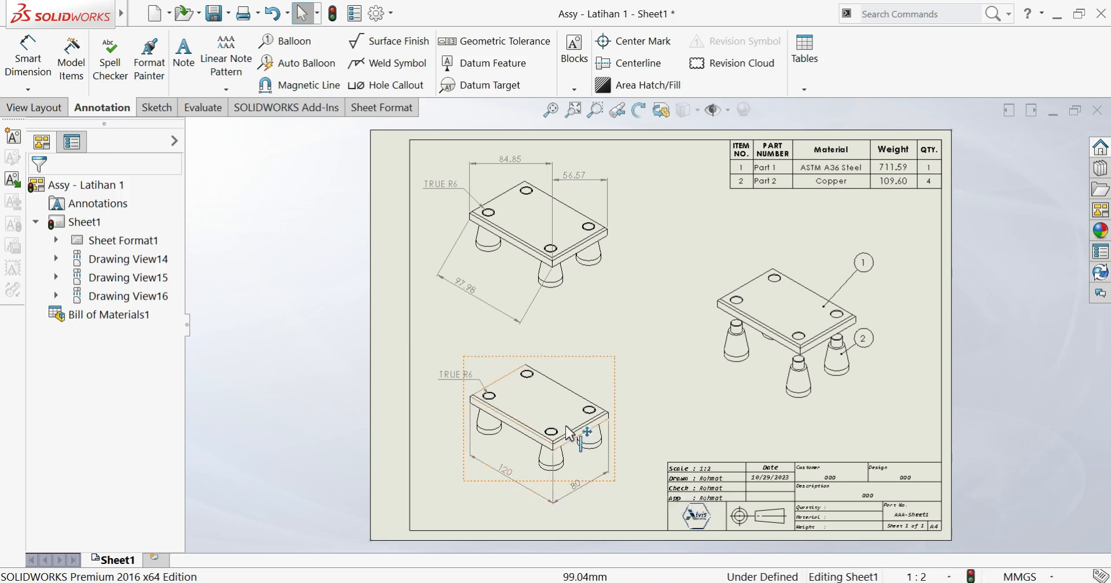
- Delete all the dimensions from the upper and lower isometric views together
{"action": "left_click", "coordinate": [644, 208]}
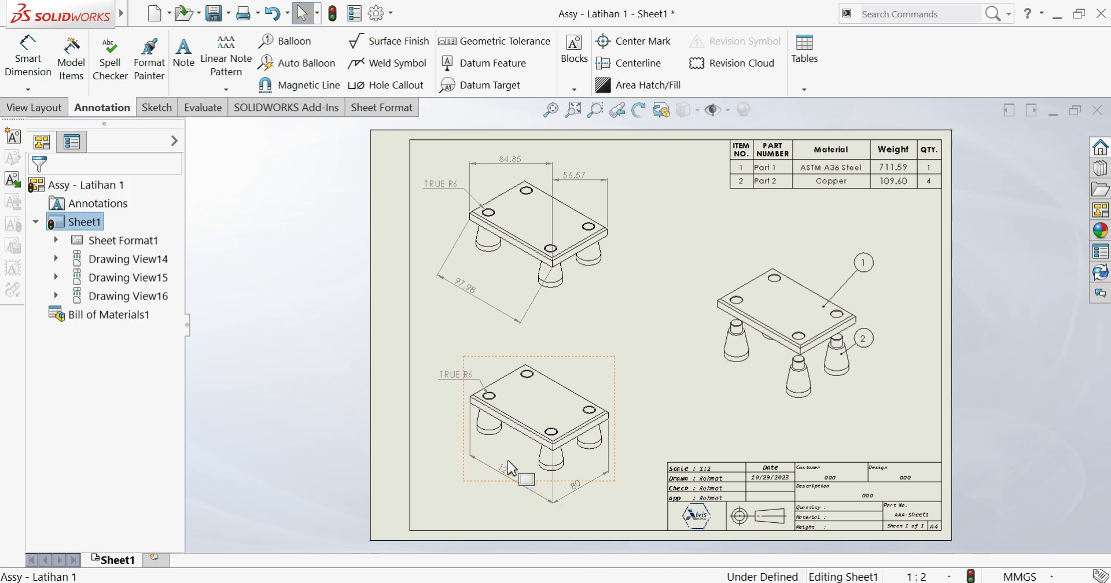
{"action": "left_click_drag", "start_coordinate": [641, 181], "coordinate": [422, 489]}
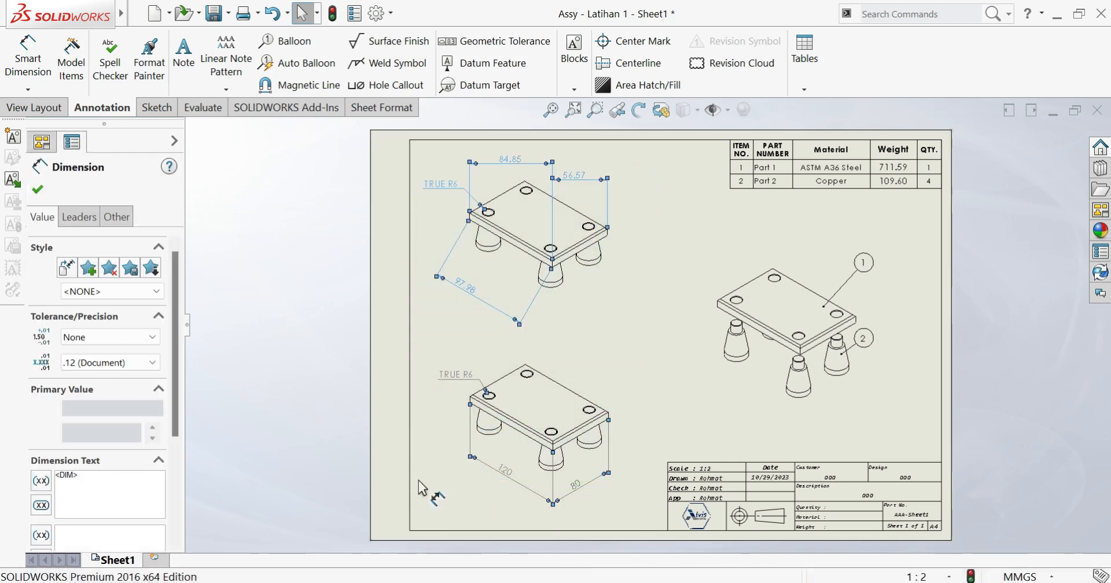
{"action": "key", "text": "Delete"}
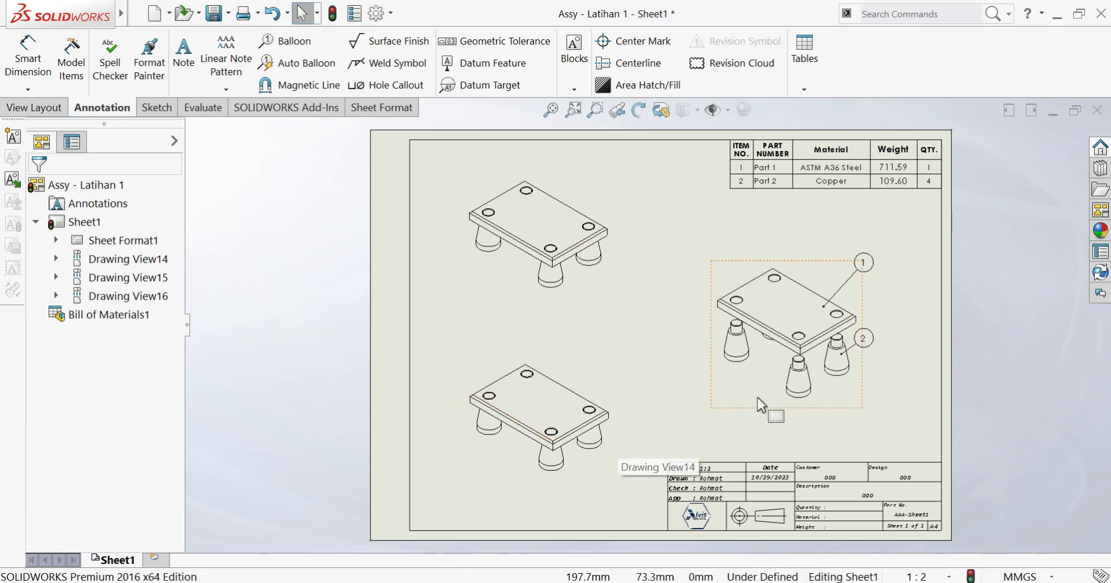
- Shift the ballooned exploded view up and to the right, and delete the upper isometric view
{"action": "mouse_move", "coordinate": [792, 410]}
{"action": "left_mouse_down"}
{"action": "mouse_move", "coordinate": [831, 402]}
{"action": "mouse_move", "coordinate": [829, 414]}
{"action": "mouse_move", "coordinate": [827, 374]}
{"action": "mouse_move", "coordinate": [818, 444]}
{"action": "mouse_move", "coordinate": [819, 380]}
{"action": "left_mouse_up"}
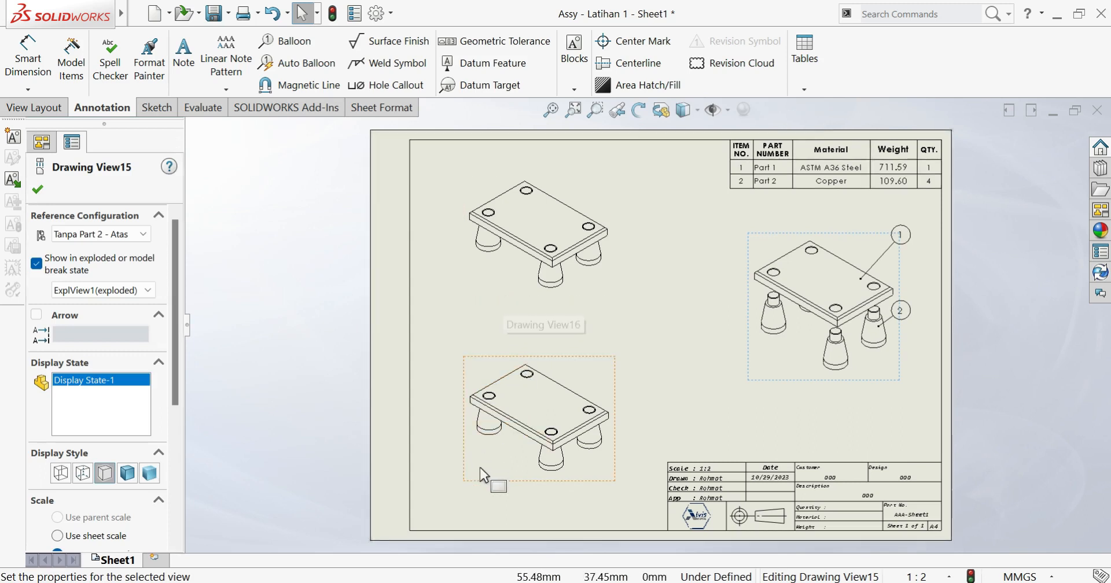
{"action": "left_click", "coordinate": [495, 463]}
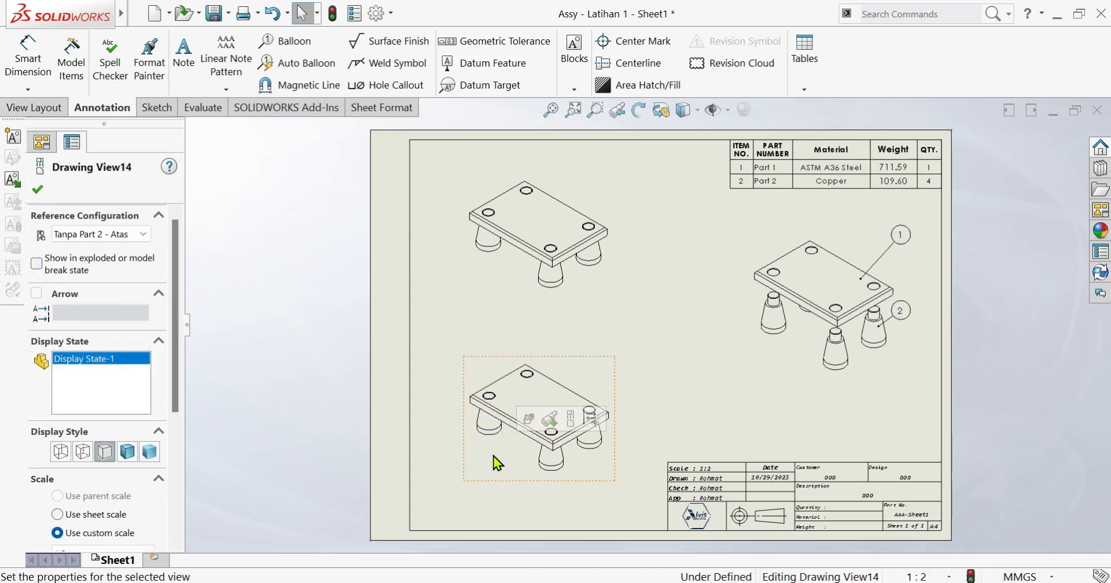
{"action": "left_click", "coordinate": [502, 280]}
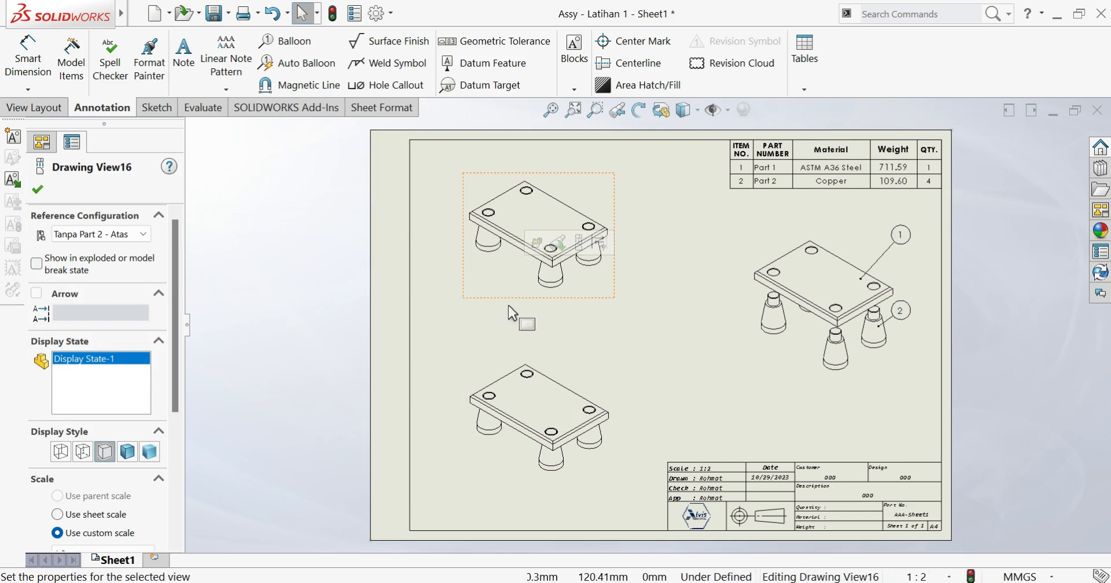
{"action": "key", "text": "Delete"}
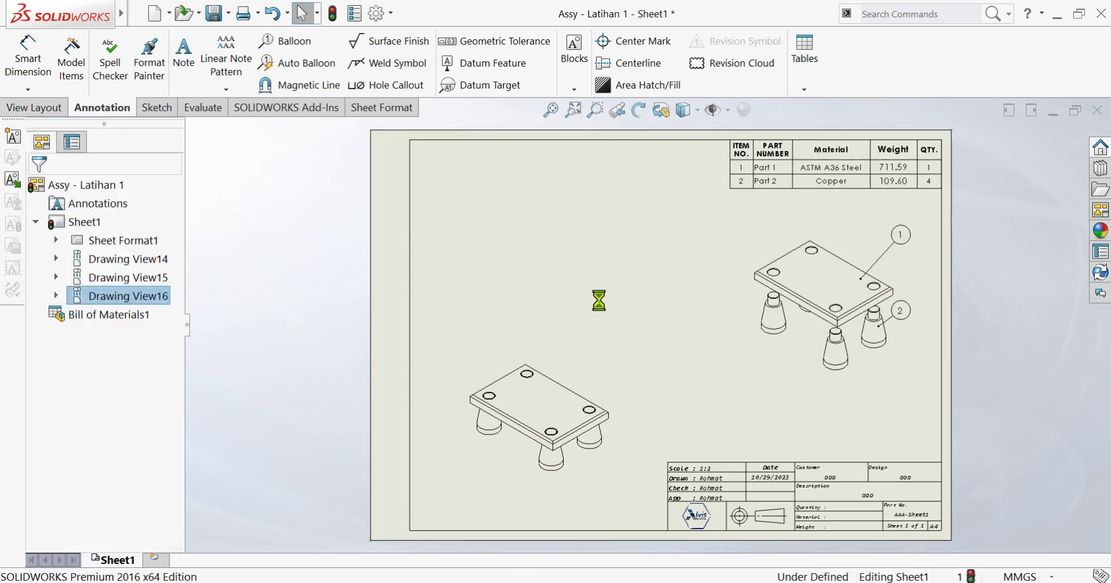
- Move the remaining isometric view to just above the title block and shift the exploded view closer beneath the bill of materials
{"action": "mouse_move", "coordinate": [615, 391]}
{"action": "left_mouse_down"}
{"action": "mouse_move", "coordinate": [657, 360]}
{"action": "mouse_move", "coordinate": [707, 256]}
{"action": "mouse_move", "coordinate": [833, 386]}
{"action": "mouse_move", "coordinate": [794, 366]}
{"action": "left_mouse_up"}
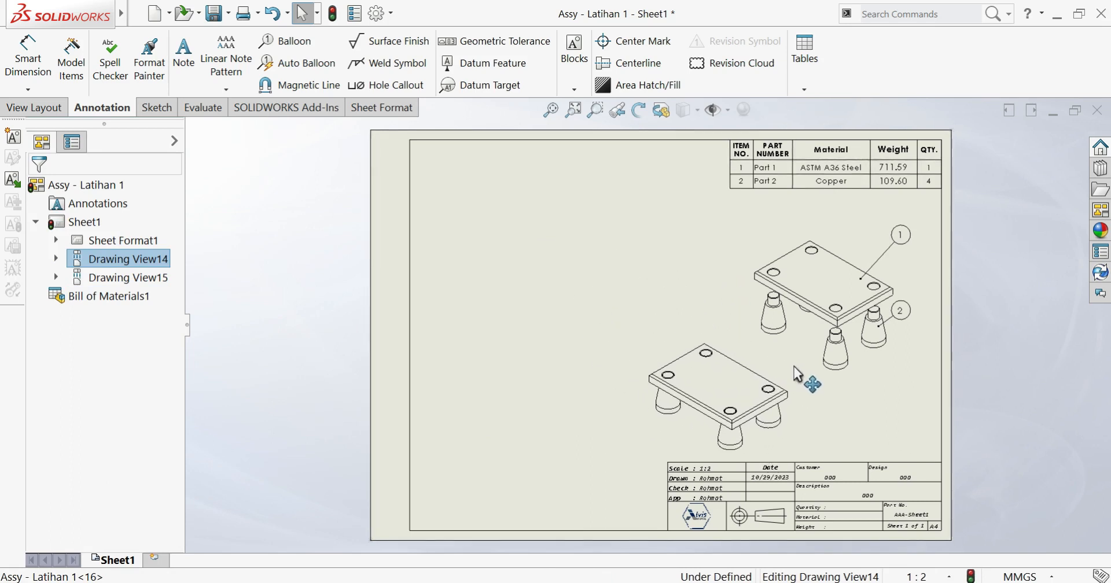
{"action": "left_click", "coordinate": [897, 372]}
{"action": "key", "text": "Escape"}
{"action": "left_click_drag", "start_coordinate": [902, 373], "coordinate": [919, 342]}
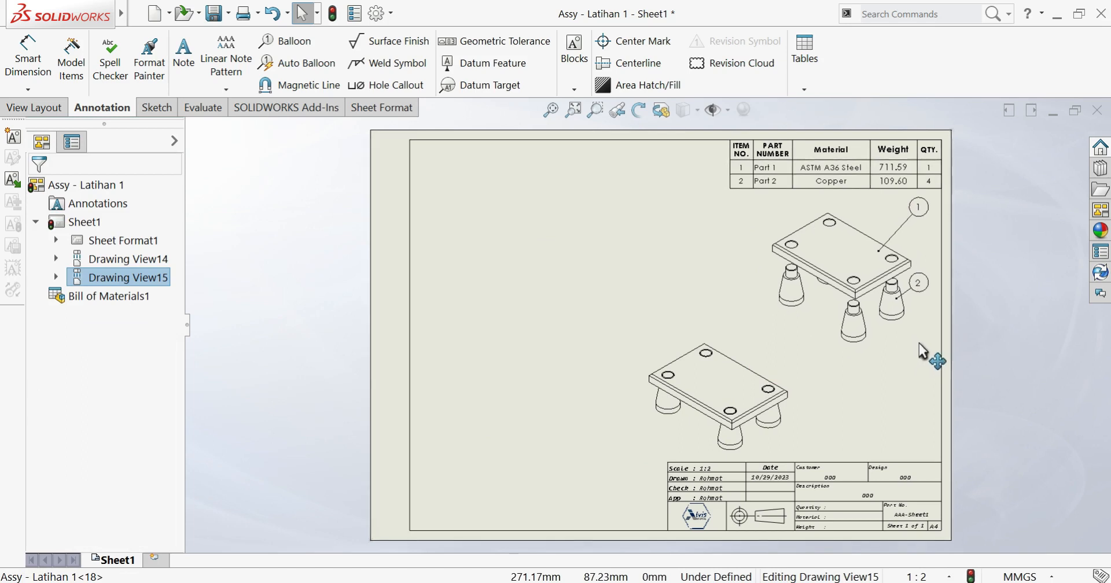
{"action": "mouse_move", "coordinate": [775, 443]}
{"action": "left_mouse_down"}
{"action": "mouse_move", "coordinate": [919, 444]}
{"action": "mouse_move", "coordinate": [758, 343]}
{"action": "mouse_move", "coordinate": [731, 232]}
{"action": "mouse_move", "coordinate": [739, 311]}
{"action": "mouse_move", "coordinate": [785, 394]}
{"action": "mouse_move", "coordinate": [836, 427]}
{"action": "mouse_move", "coordinate": [815, 439]}
{"action": "left_mouse_up"}
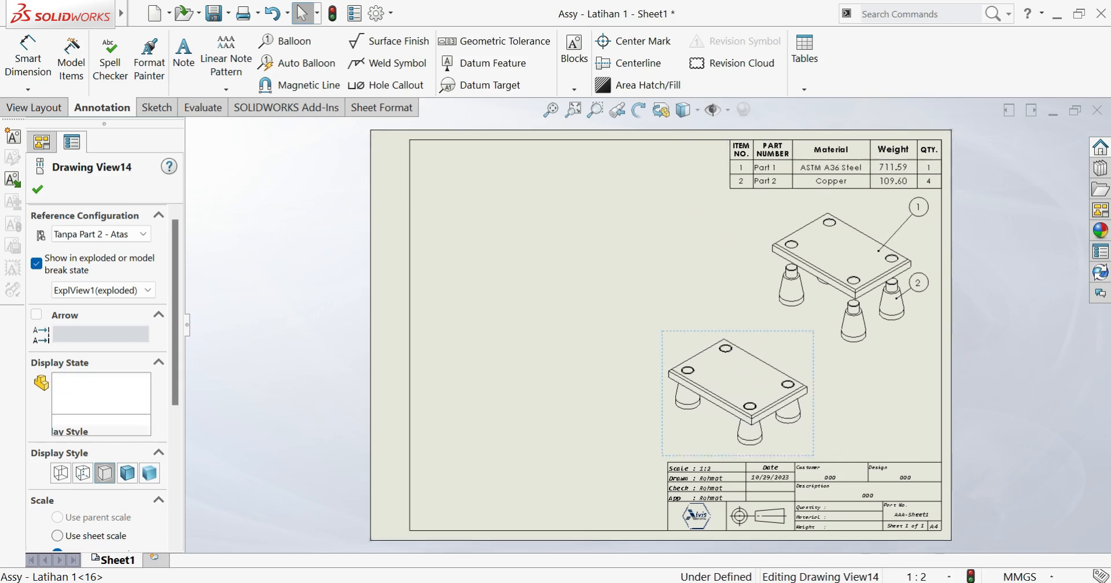
{"action": "left_click", "coordinate": [573, 436]}
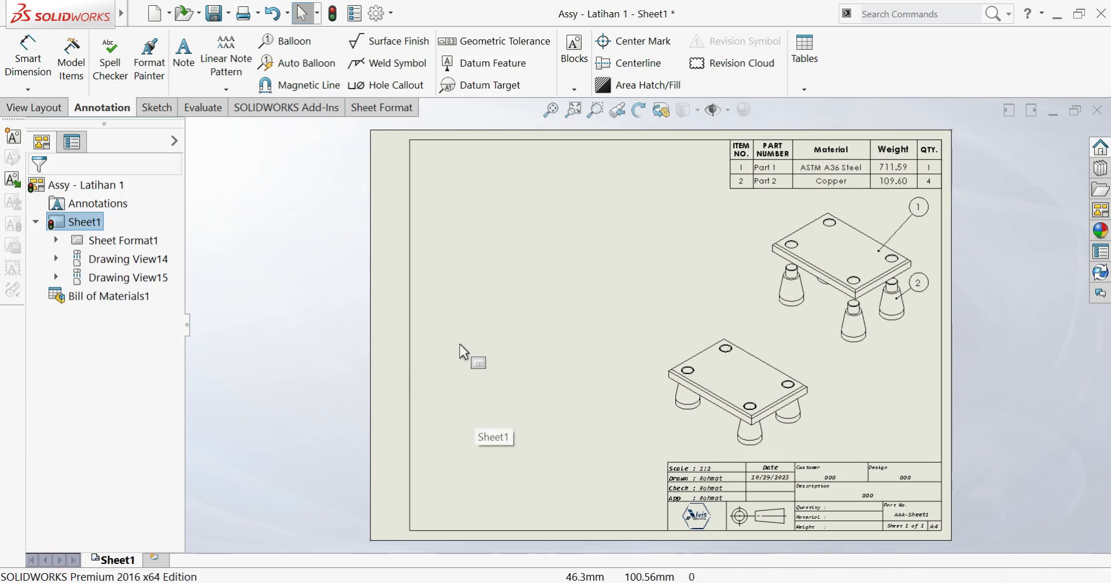
- Insert a front view of Assy - Latihan 1 with a projected top view above it in the empty sheet area, and shift the front view lower
{"action": "left_click", "coordinate": [30, 108]}
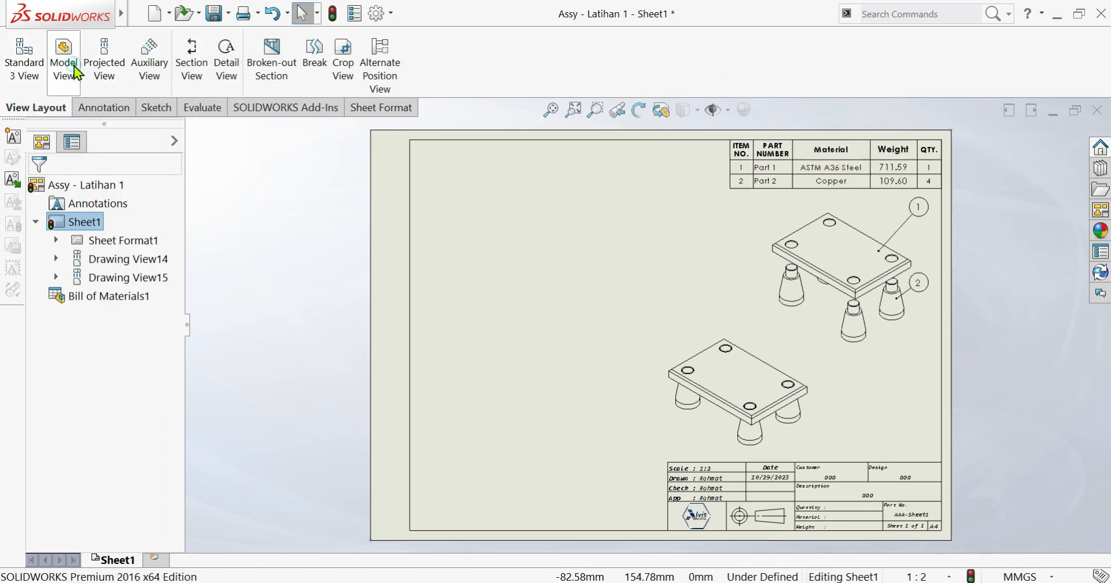
{"action": "left_click", "coordinate": [63, 58]}
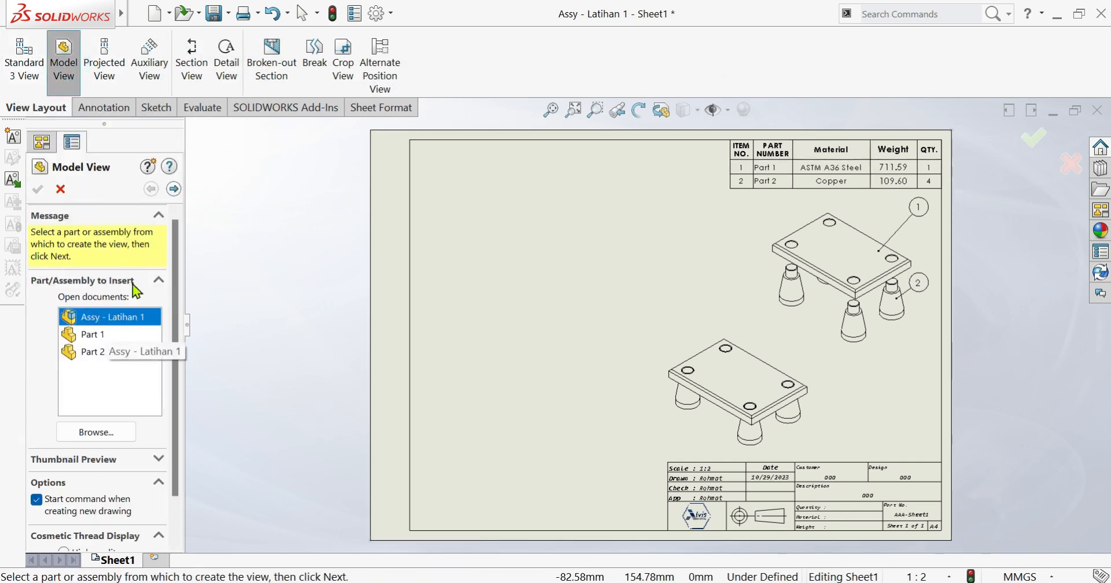
{"action": "left_click", "coordinate": [174, 189]}
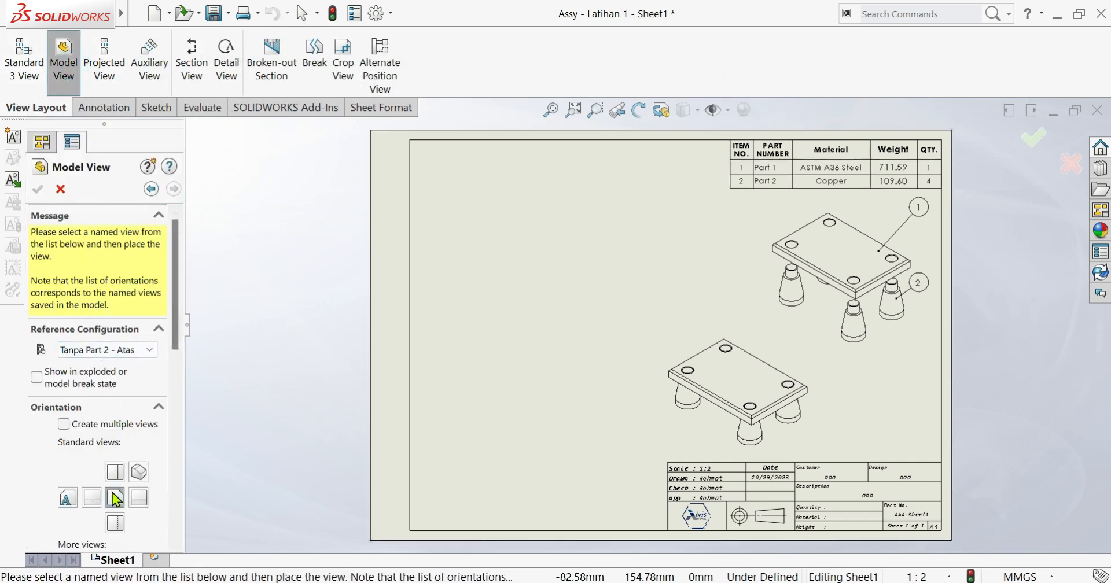
{"action": "left_click", "coordinate": [509, 403]}
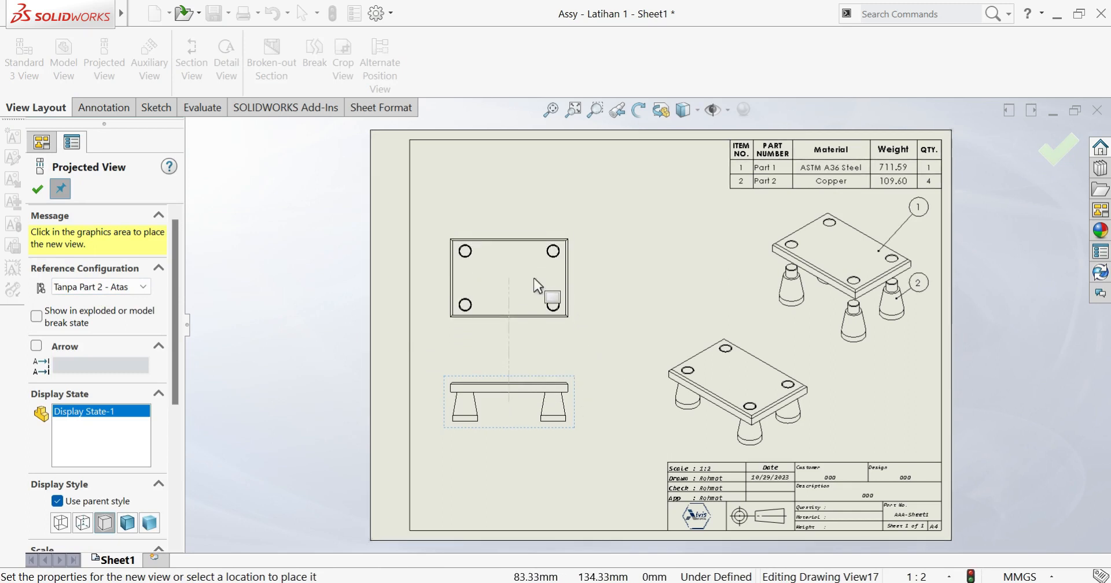
{"action": "left_click", "coordinate": [533, 278]}
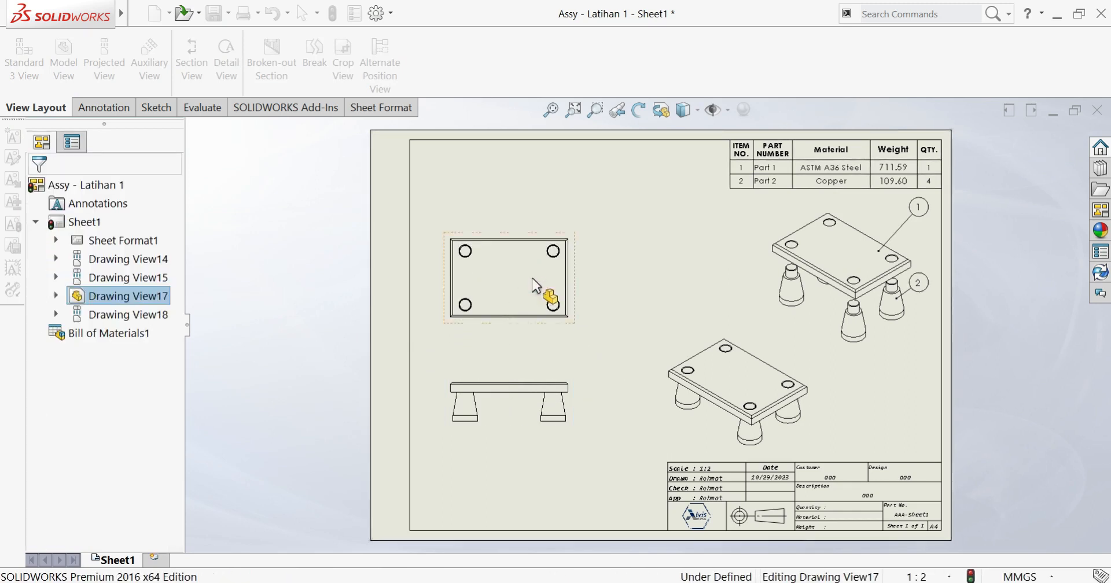
{"action": "left_click_drag", "start_coordinate": [554, 429], "coordinate": [569, 458]}
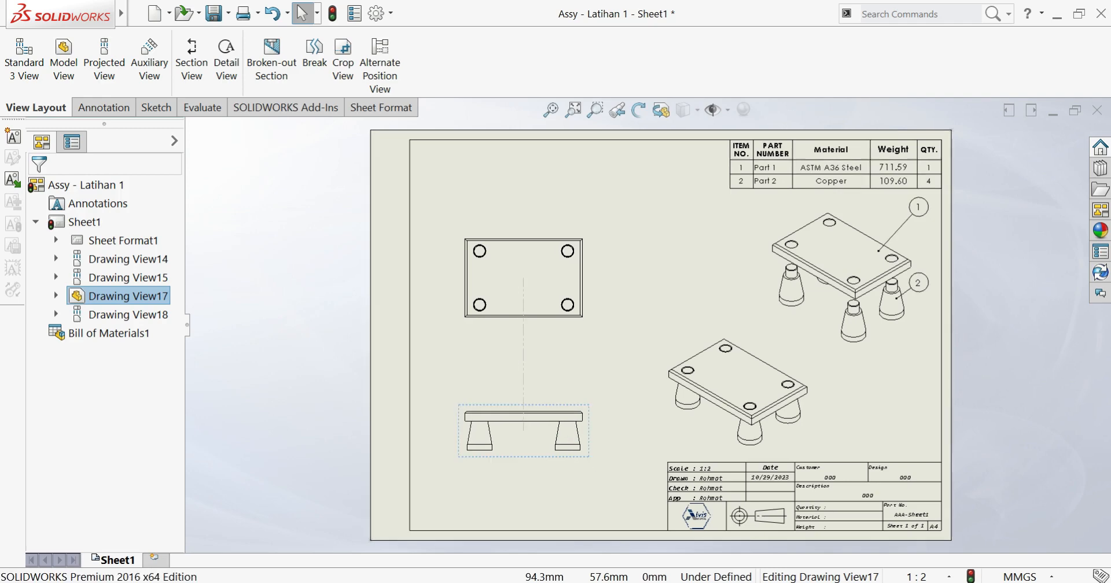
{"action": "left_click", "coordinate": [389, 357]}
- Dimension the overall height in the front view from the leg's bottom edge to the plate's top edge, placed to the left
{"action": "left_click", "coordinate": [102, 107]}
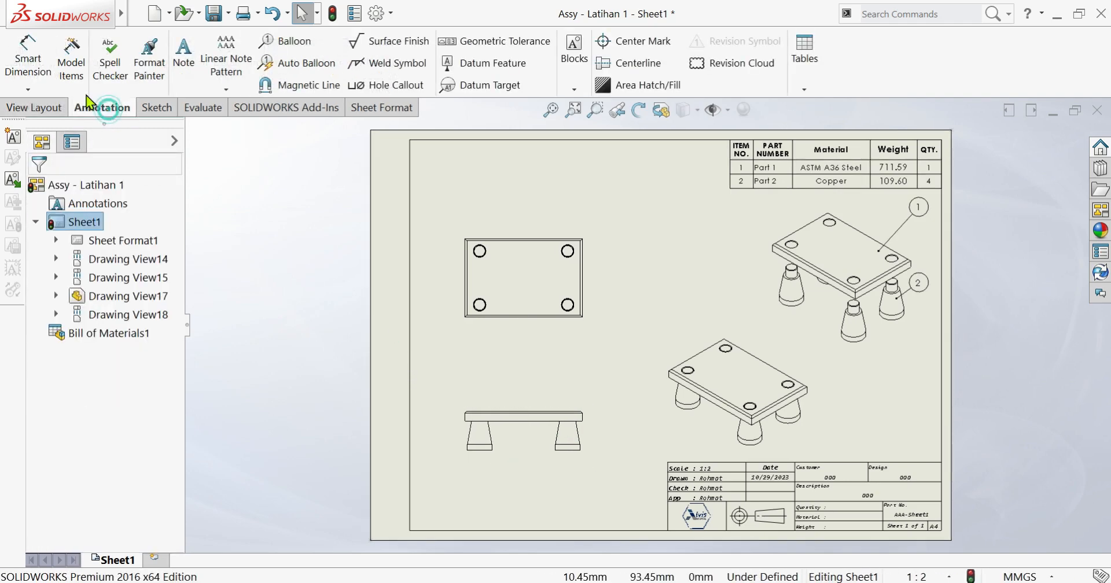
{"action": "left_click", "coordinate": [28, 64]}
{"action": "scroll", "coordinate": [521, 416], "scroll_direction": "down", "scroll_amount": 6}
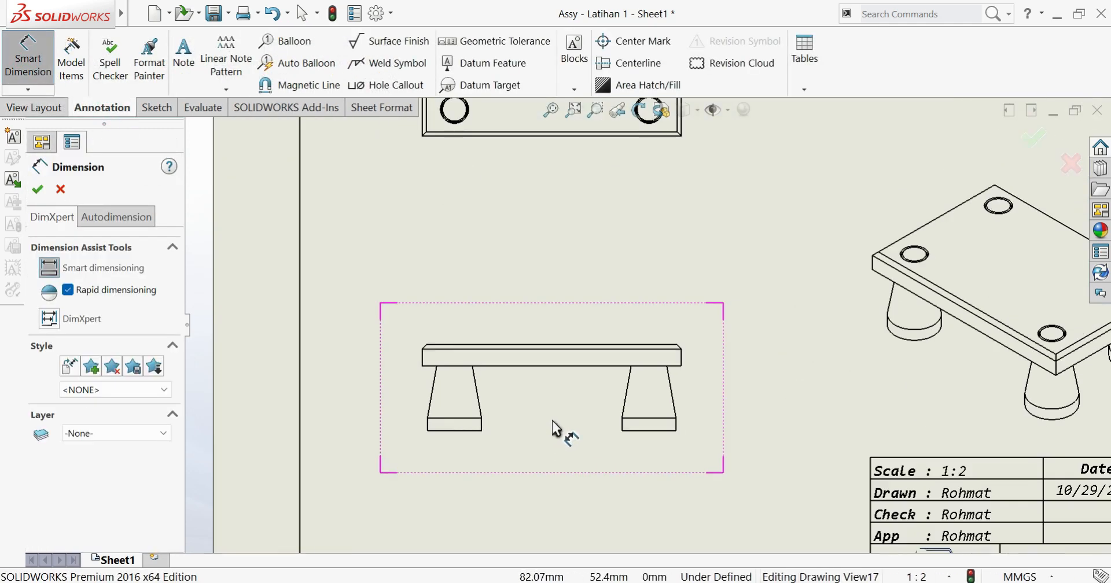
{"action": "scroll", "coordinate": [483, 341], "scroll_direction": "down", "scroll_amount": 2}
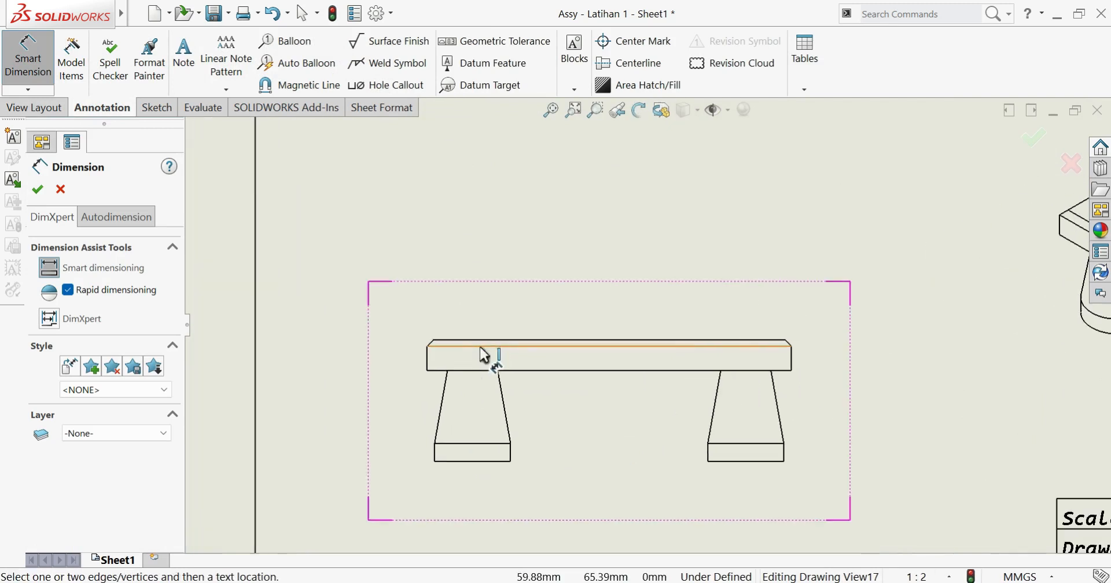
{"action": "left_click", "coordinate": [488, 461]}
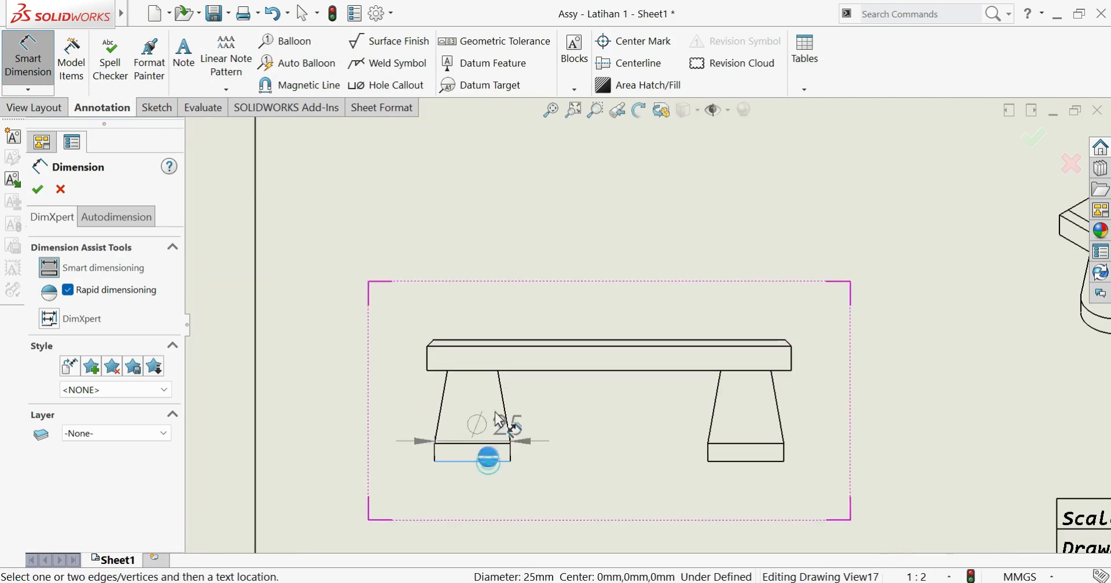
{"action": "left_click", "coordinate": [470, 341]}
{"action": "left_click", "coordinate": [321, 330]}
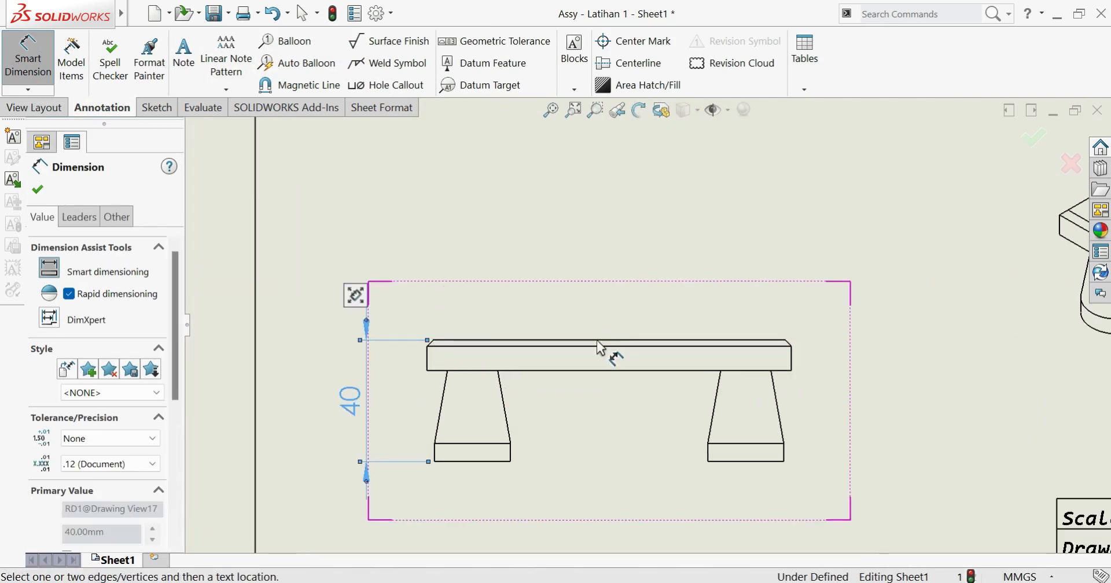
- Dimension the plate's overall width above the top view and its overall depth to the right of that view
{"action": "scroll", "coordinate": [593, 356], "scroll_direction": "up", "scroll_amount": 5}
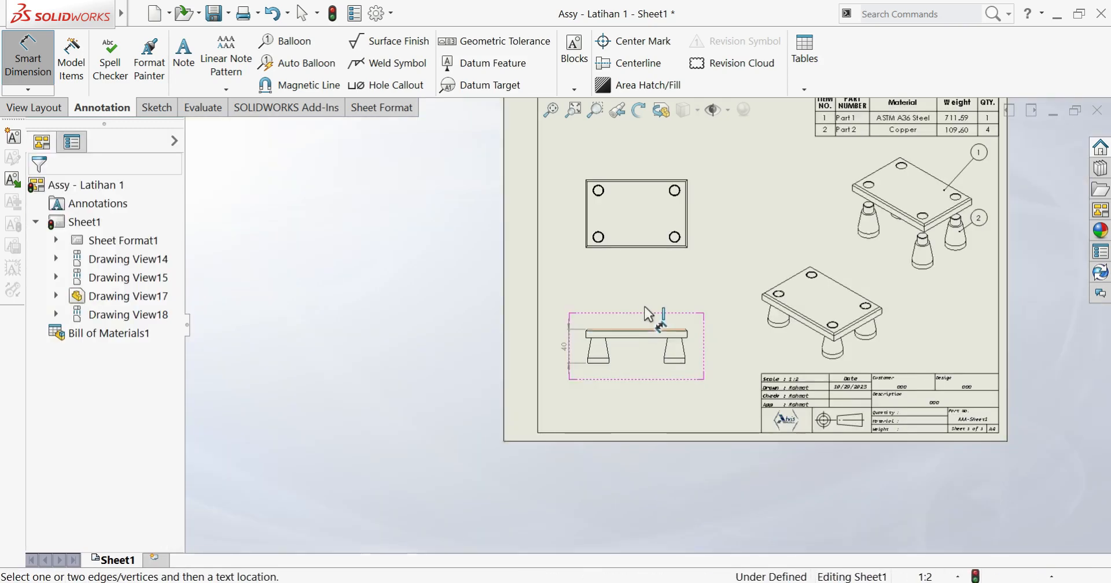
{"action": "scroll", "coordinate": [663, 245], "scroll_direction": "down", "scroll_amount": 4}
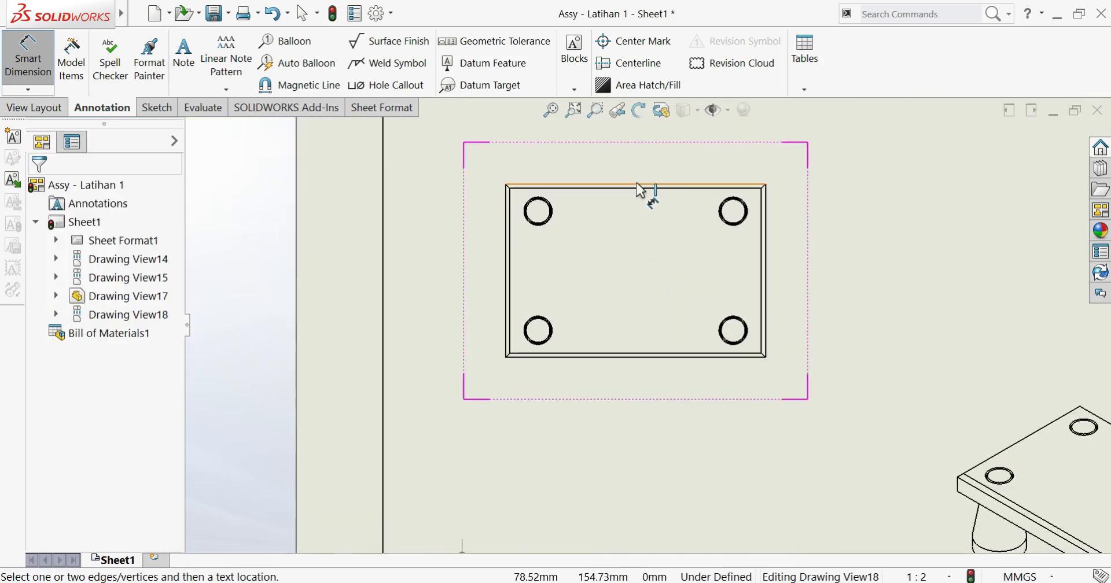
{"action": "left_click", "coordinate": [636, 186]}
{"action": "left_click", "coordinate": [633, 175]}
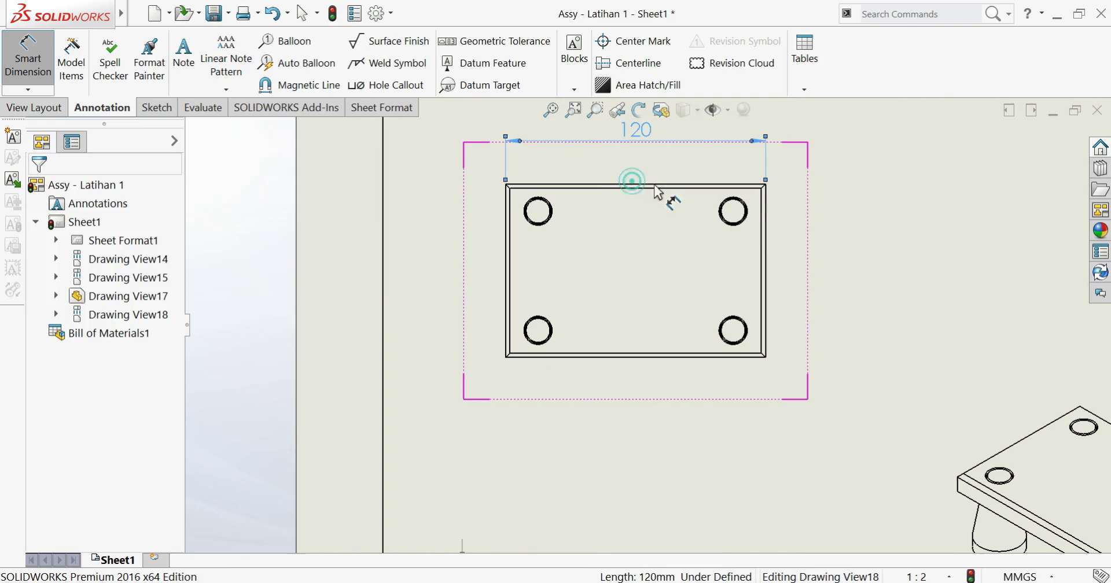
{"action": "left_click", "coordinate": [763, 239]}
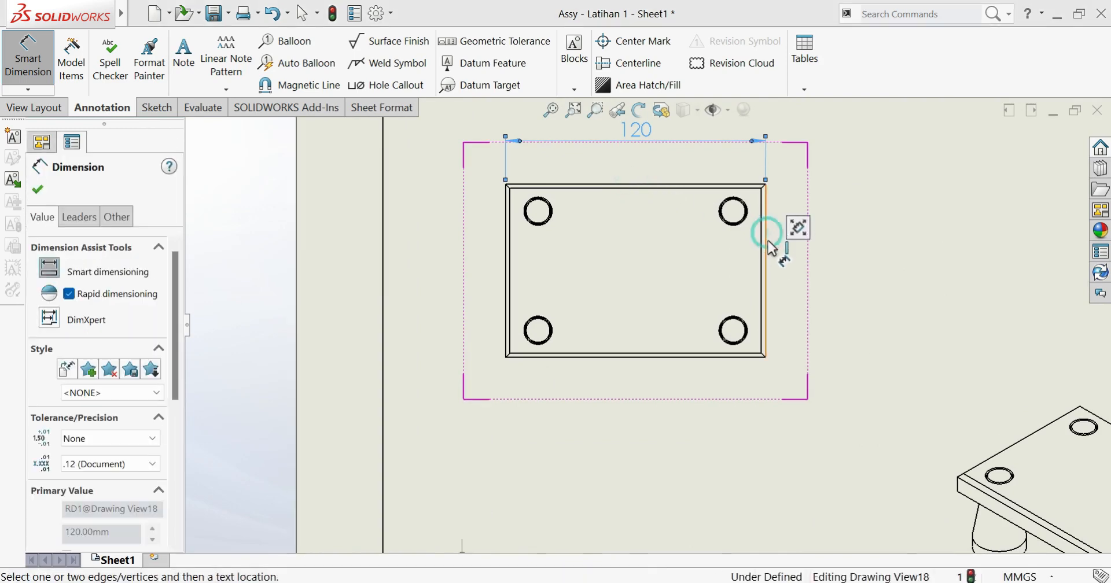
{"action": "left_click", "coordinate": [635, 415]}
{"action": "scroll", "coordinate": [638, 403], "scroll_direction": "up", "scroll_amount": 4}
{"action": "scroll", "coordinate": [722, 374], "scroll_direction": "down", "scroll_amount": 3}
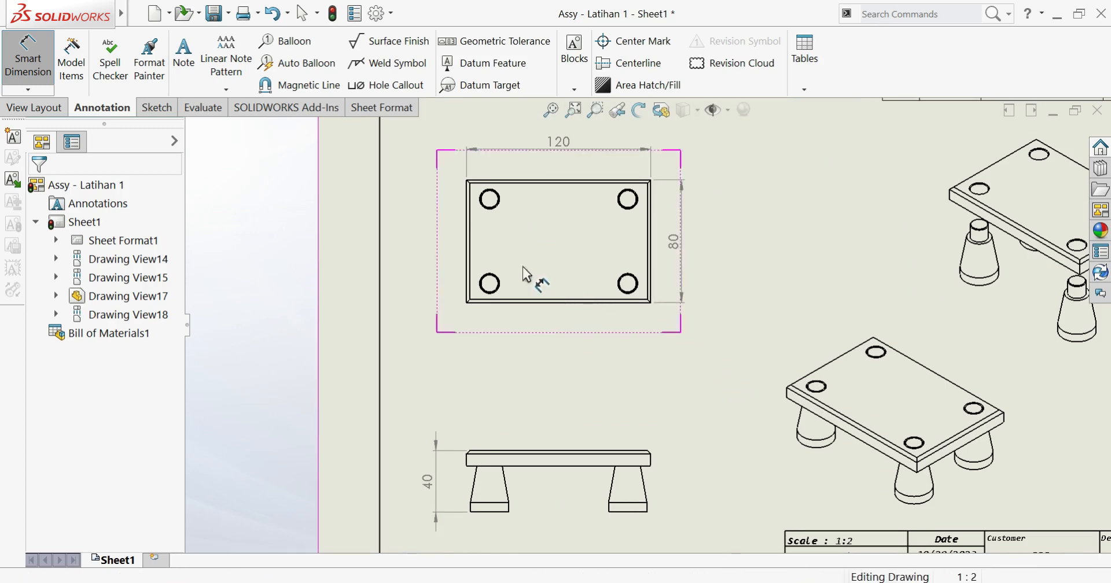
{"action": "key", "text": "Escape"}
{"action": "key", "text": "f"}
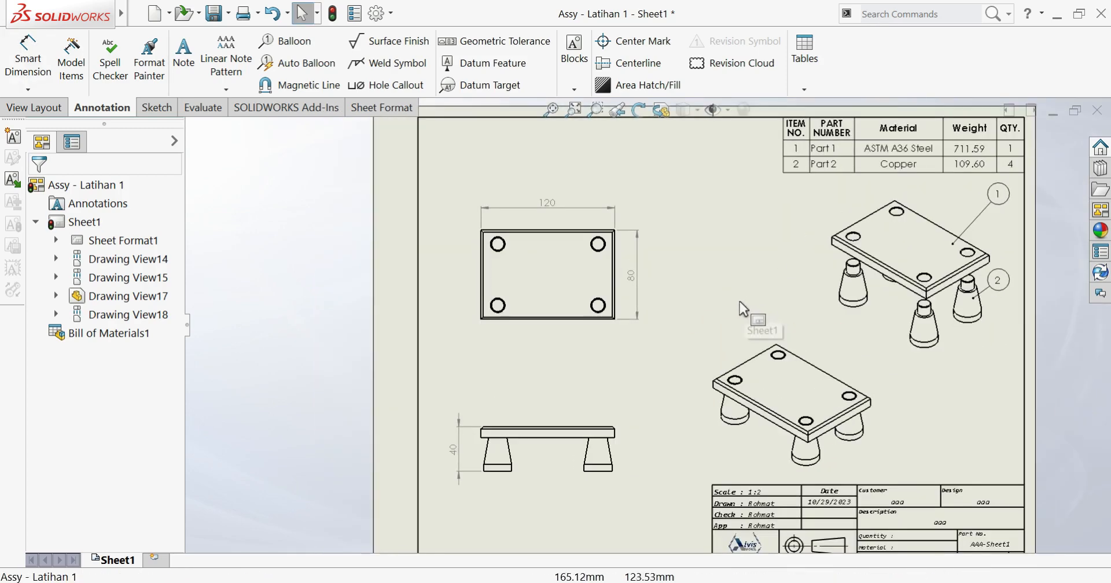
- Move the front view up so it sits closer beneath the top view
{"action": "left_click_drag", "start_coordinate": [627, 469], "coordinate": [630, 441]}
{"action": "left_click", "coordinate": [643, 479]}
{"action": "scroll", "coordinate": [647, 461], "scroll_direction": "up", "scroll_amount": 3}
{"action": "scroll", "coordinate": [765, 336], "scroll_direction": "down", "scroll_amount": 1}
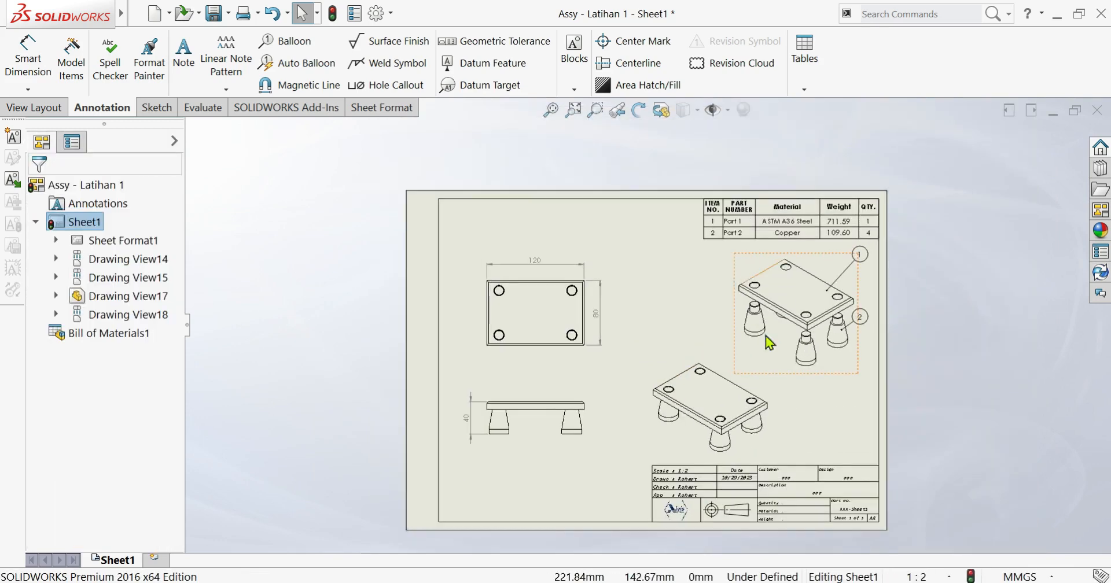
{"action": "scroll", "coordinate": [766, 412], "scroll_direction": "up", "scroll_amount": 2}
{"action": "scroll", "coordinate": [671, 376], "scroll_direction": "down", "scroll_amount": 4}
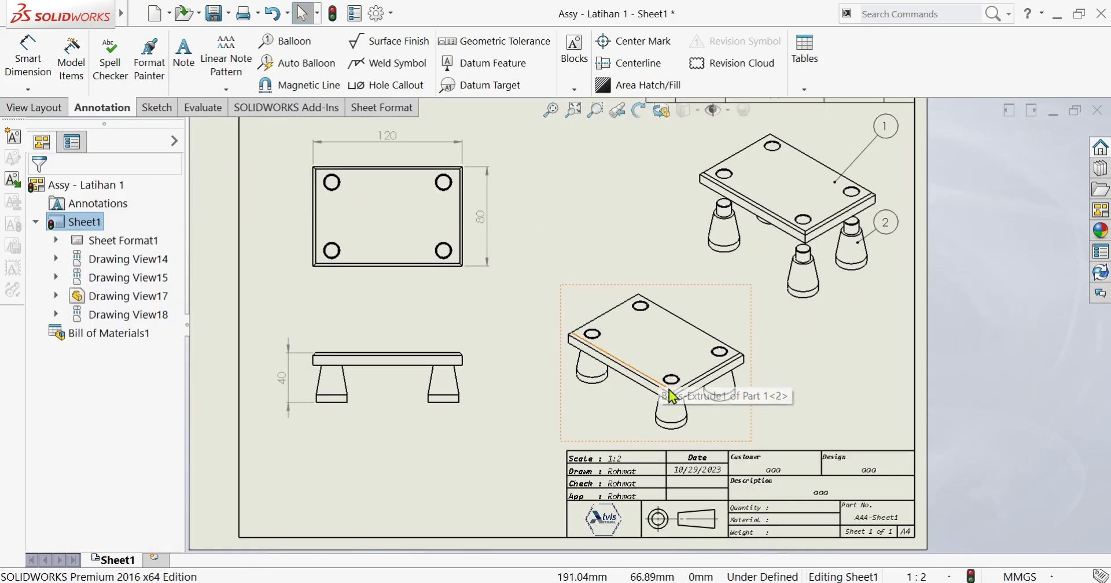
- Rename the drawing sheet Sheet1 as Assembly
{"action": "right_click", "coordinate": [124, 560]}
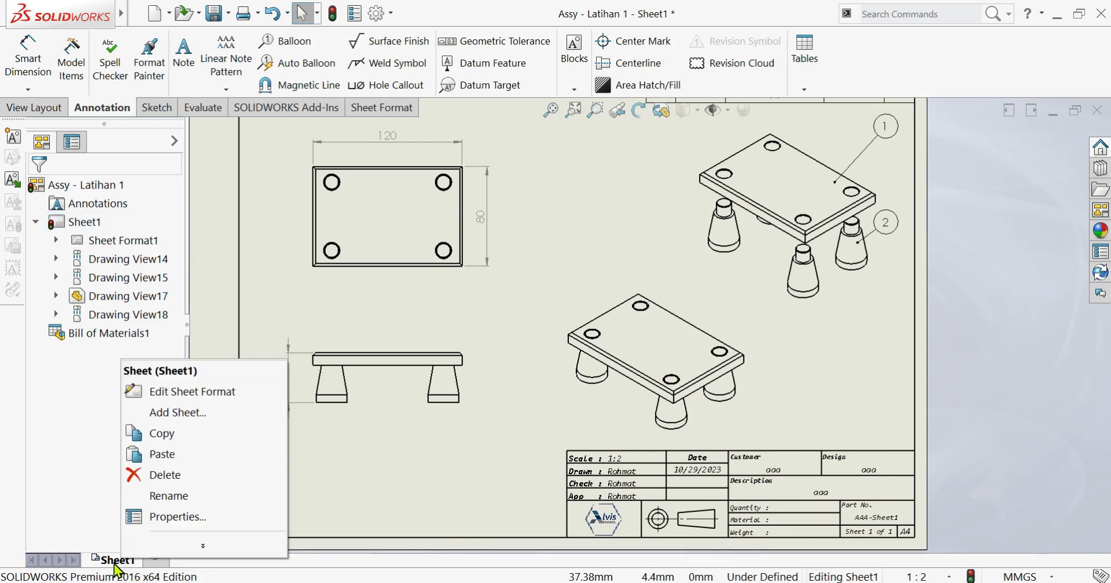
{"action": "left_click", "coordinate": [169, 496]}
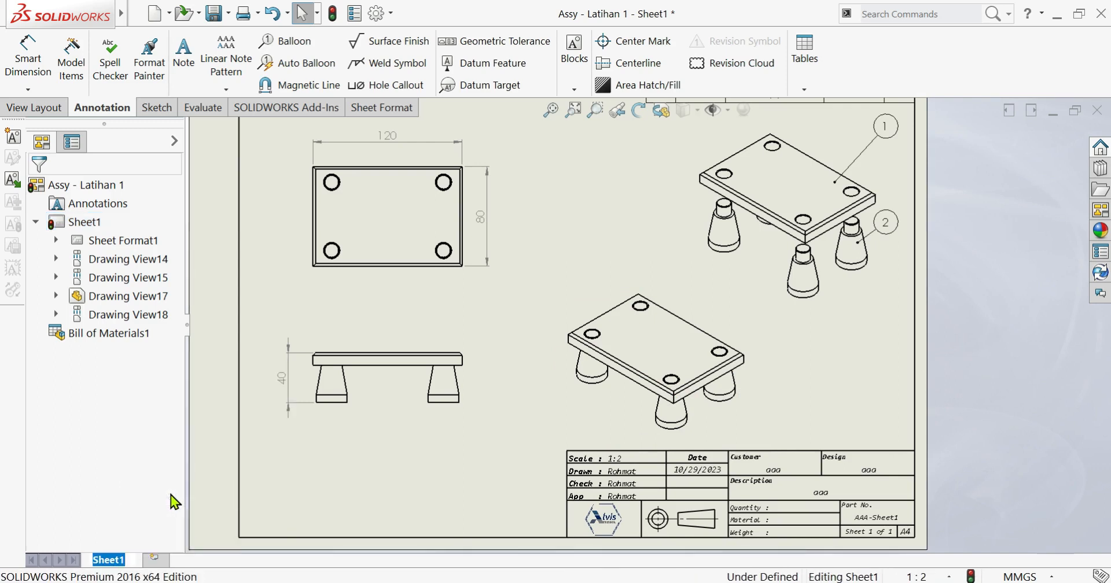
{"action": "type", "text": "Assel"}
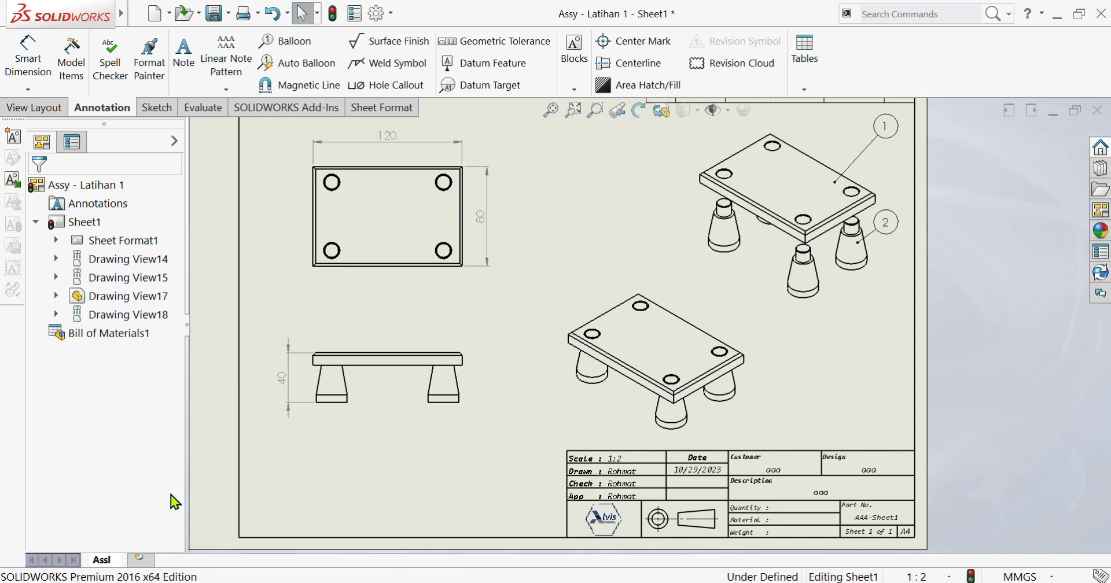
{"action": "key", "text": "BackSpace"}
{"action": "key", "text": "BackSpace"}
{"action": "type", "text": "embly"}
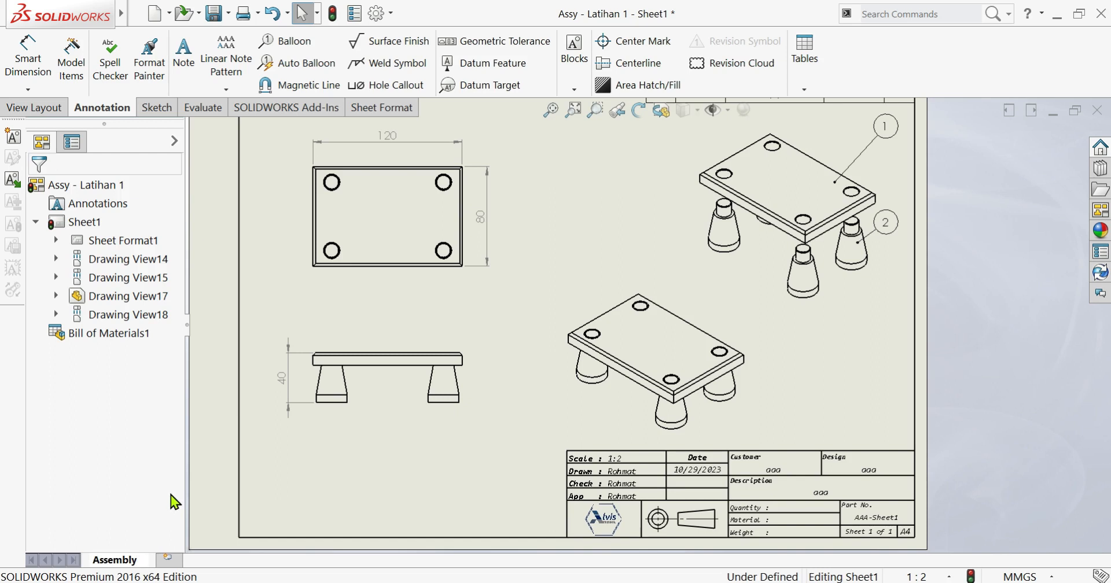
{"action": "key", "text": "Return"}
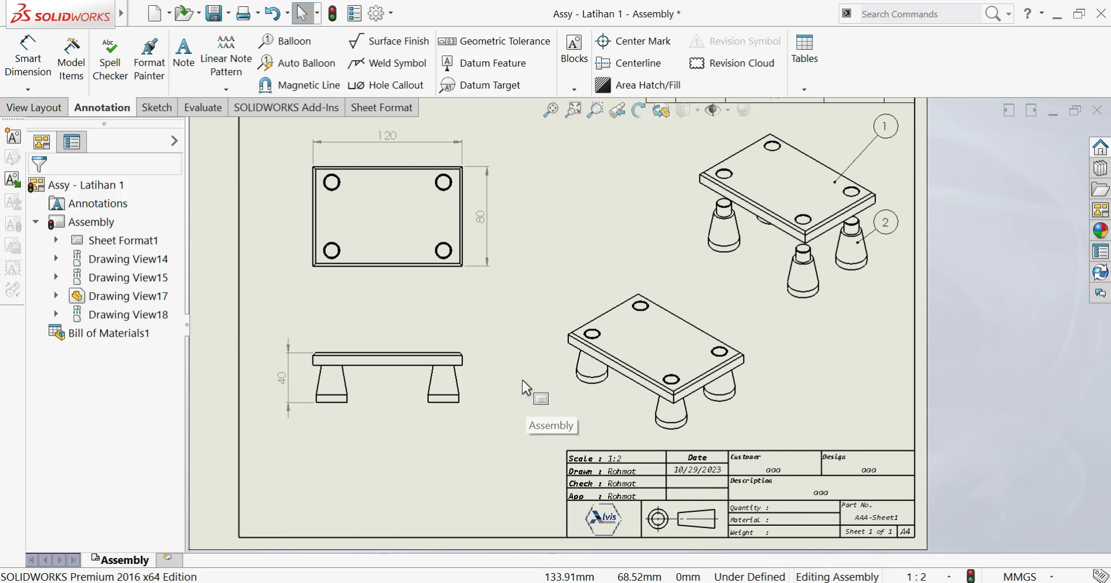
- Add a second sheet to the drawing after the Assembly sheet
{"action": "scroll", "coordinate": [625, 324], "scroll_direction": "up", "scroll_amount": 3}
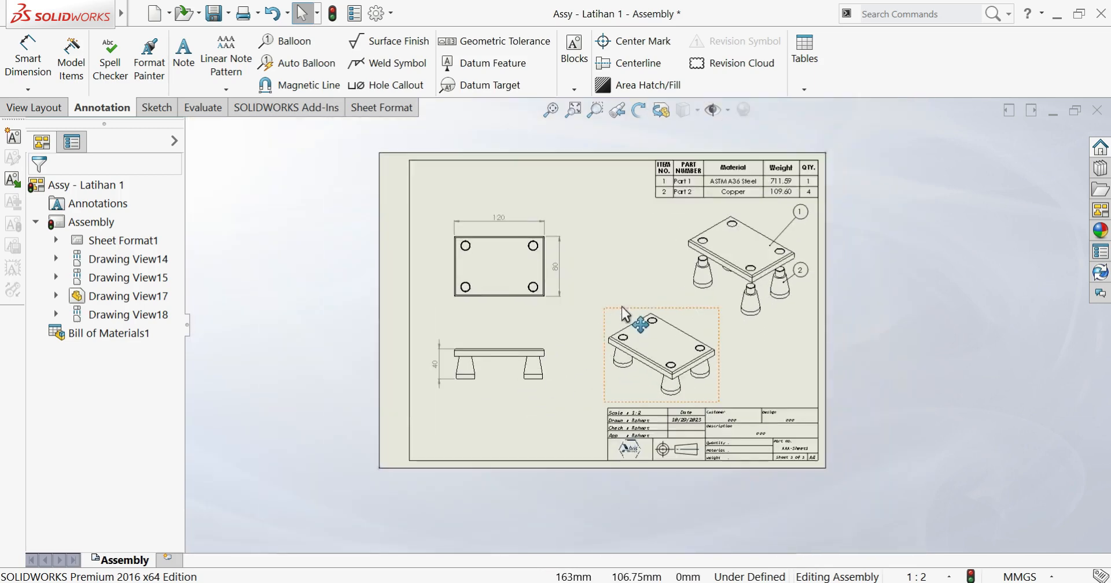
{"action": "scroll", "coordinate": [623, 302], "scroll_direction": "down", "scroll_amount": 3}
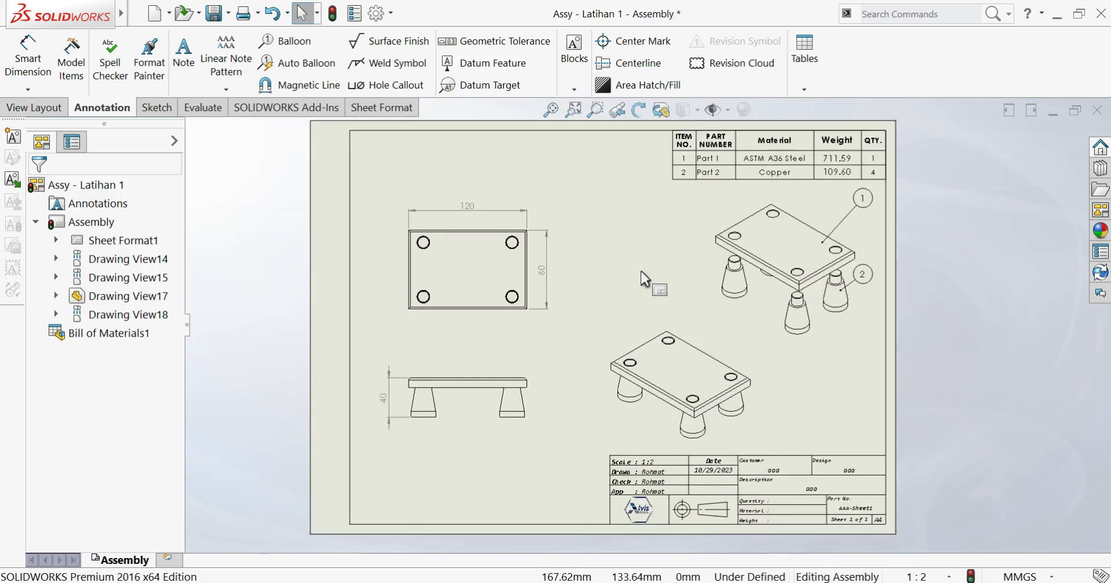
{"action": "scroll", "coordinate": [644, 278], "scroll_direction": "down", "scroll_amount": 1}
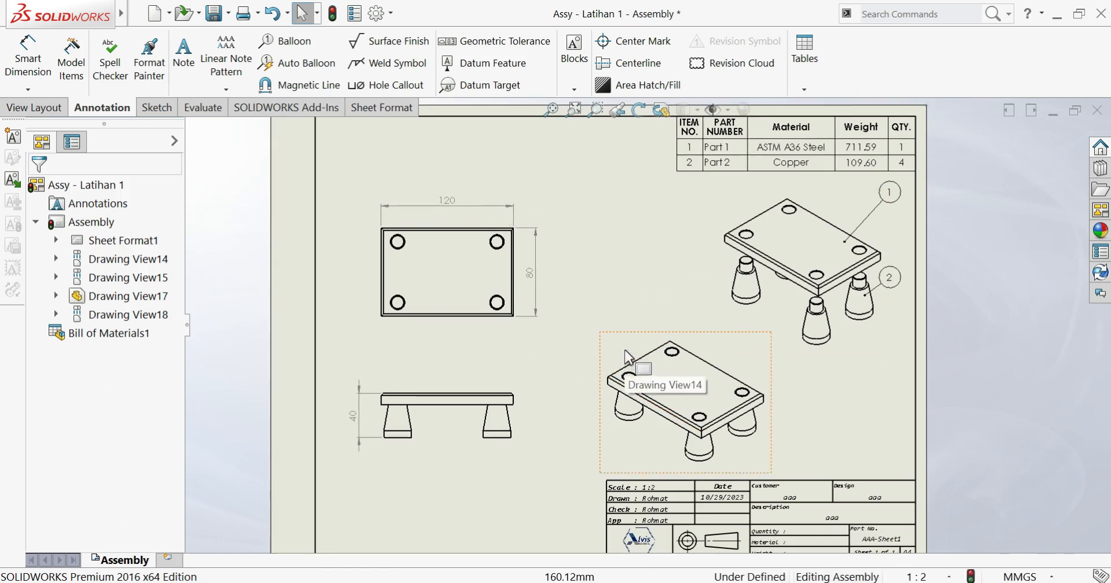
{"action": "right_click", "coordinate": [152, 560]}
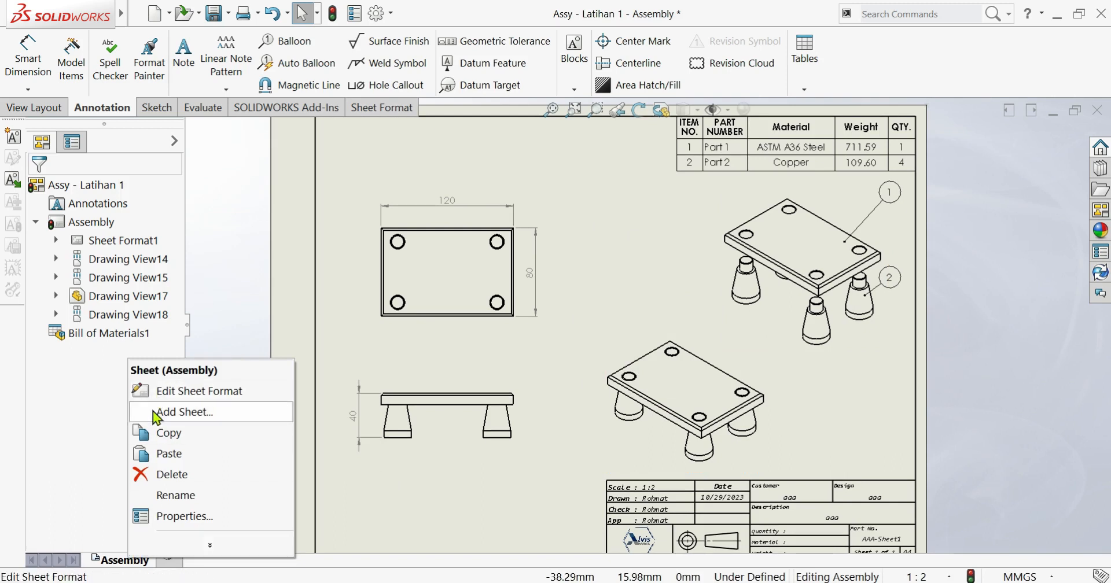
{"action": "left_click", "coordinate": [465, 512]}
{"action": "left_click", "coordinate": [442, 508]}
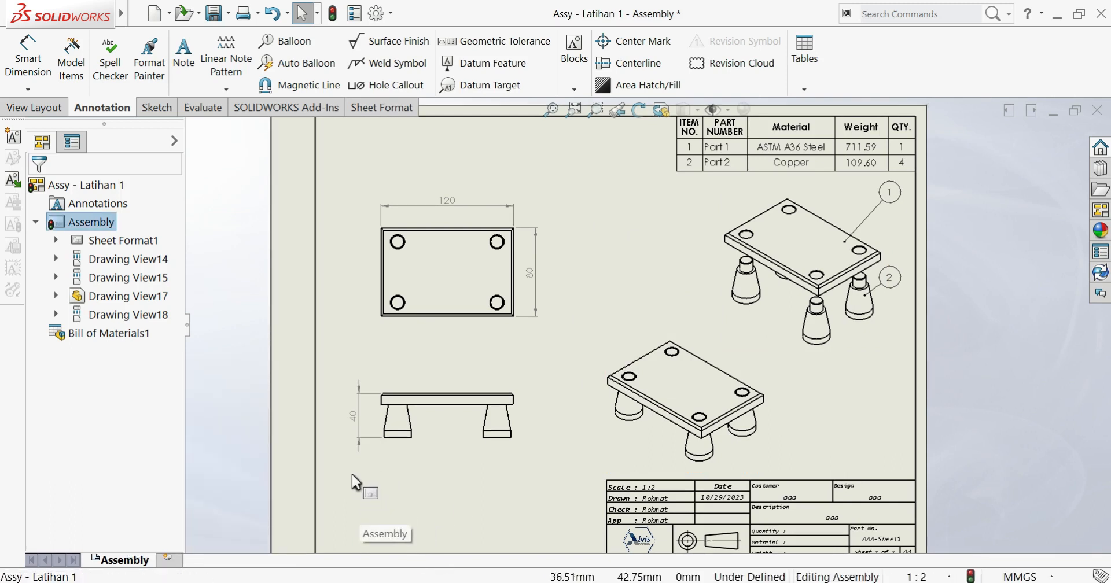
{"action": "left_click", "coordinate": [166, 559]}
{"action": "left_click", "coordinate": [602, 339]}
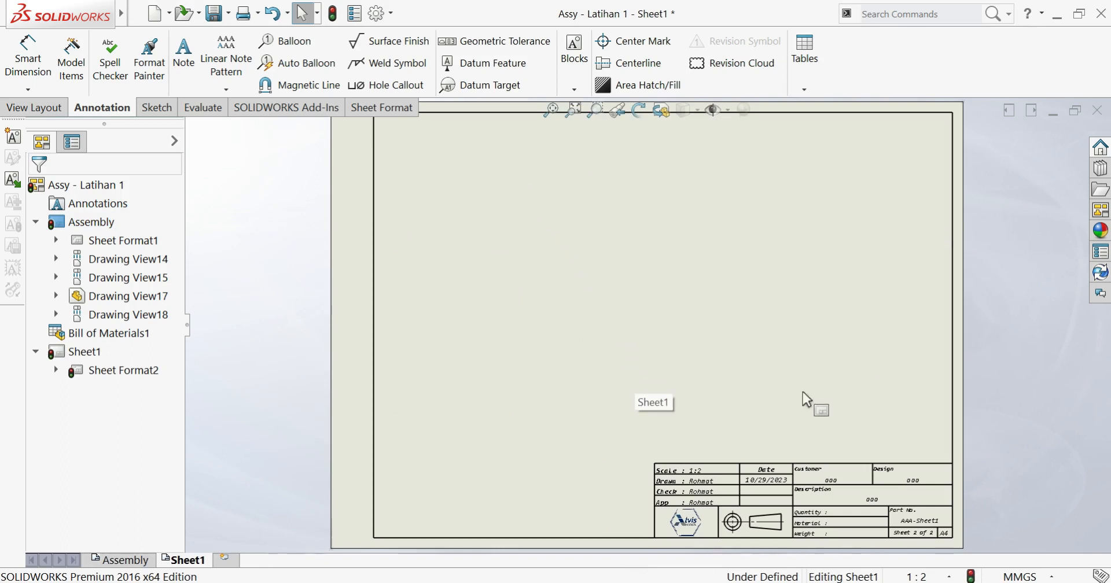
- Insert a front view of Part 1 on the new sheet, with a projected top view above it and a projected isometric view
{"action": "left_click", "coordinate": [35, 107]}
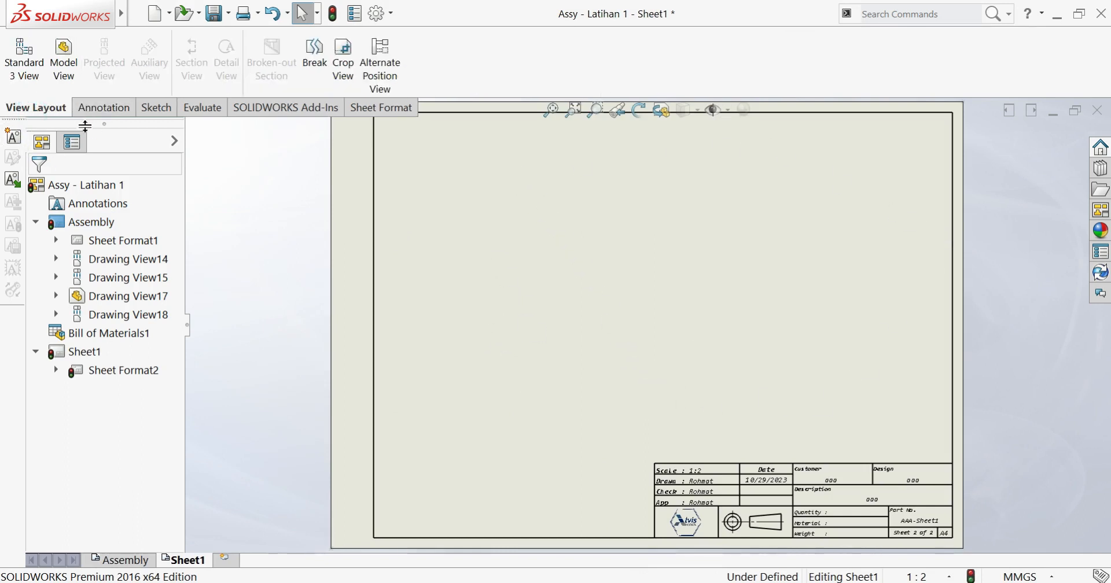
{"action": "left_click", "coordinate": [60, 79]}
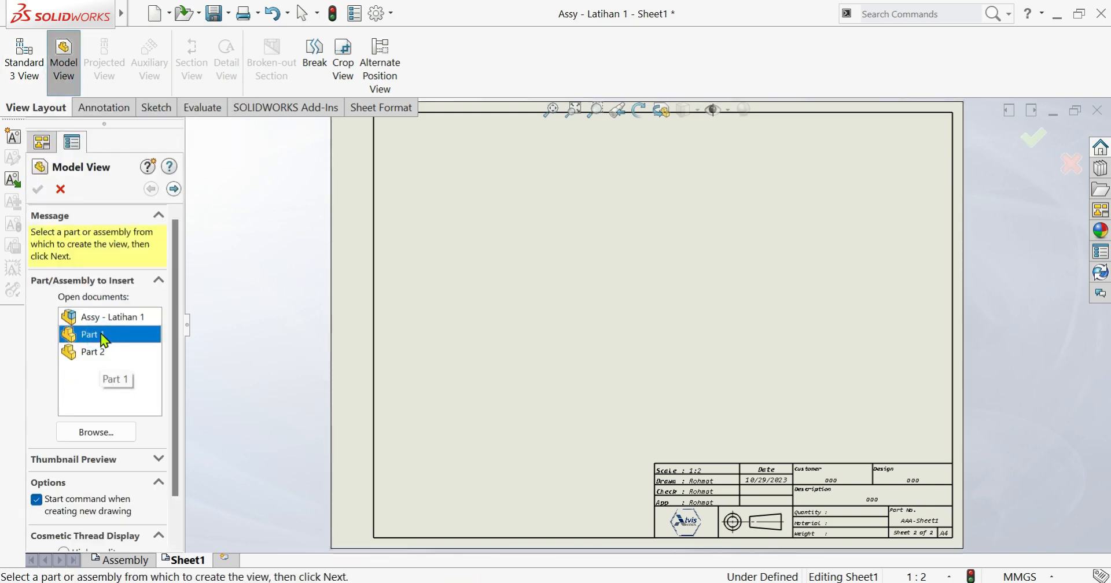
{"action": "left_click", "coordinate": [173, 189]}
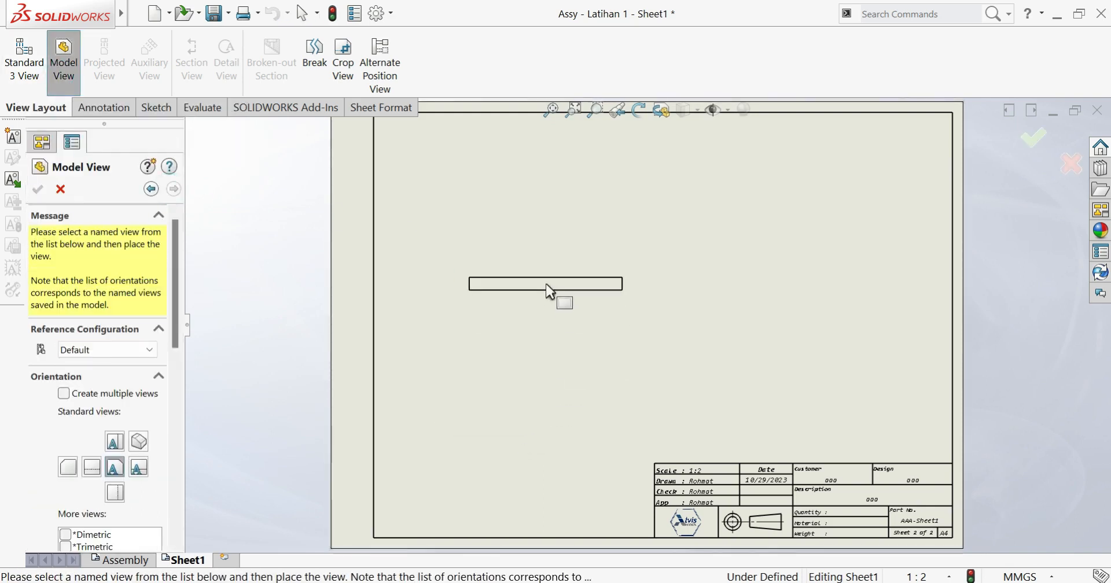
{"action": "left_click", "coordinate": [550, 352]}
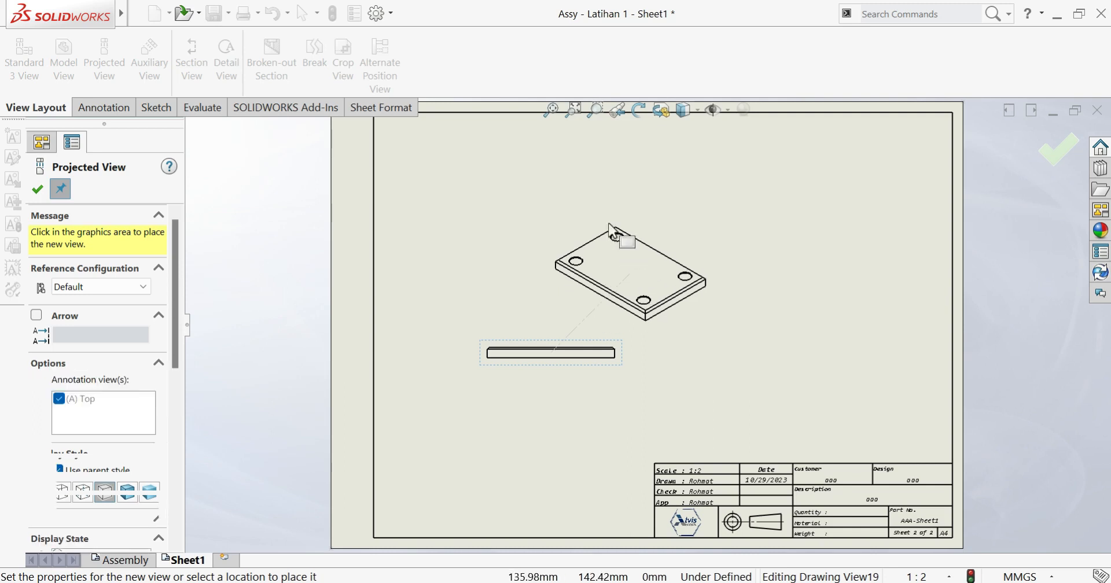
{"action": "left_click", "coordinate": [585, 235]}
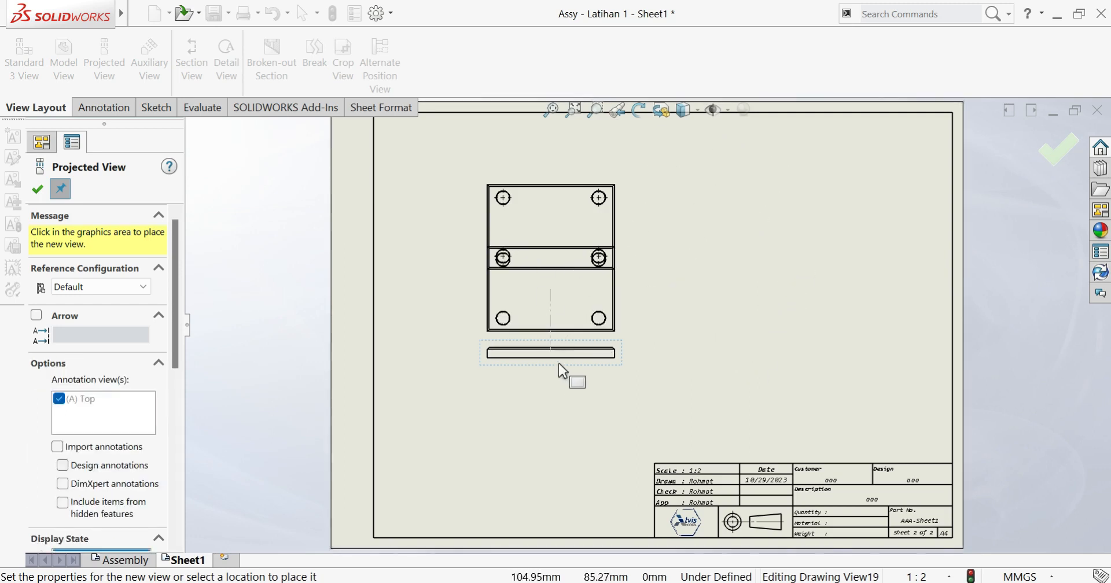
{"action": "left_click", "coordinate": [757, 267]}
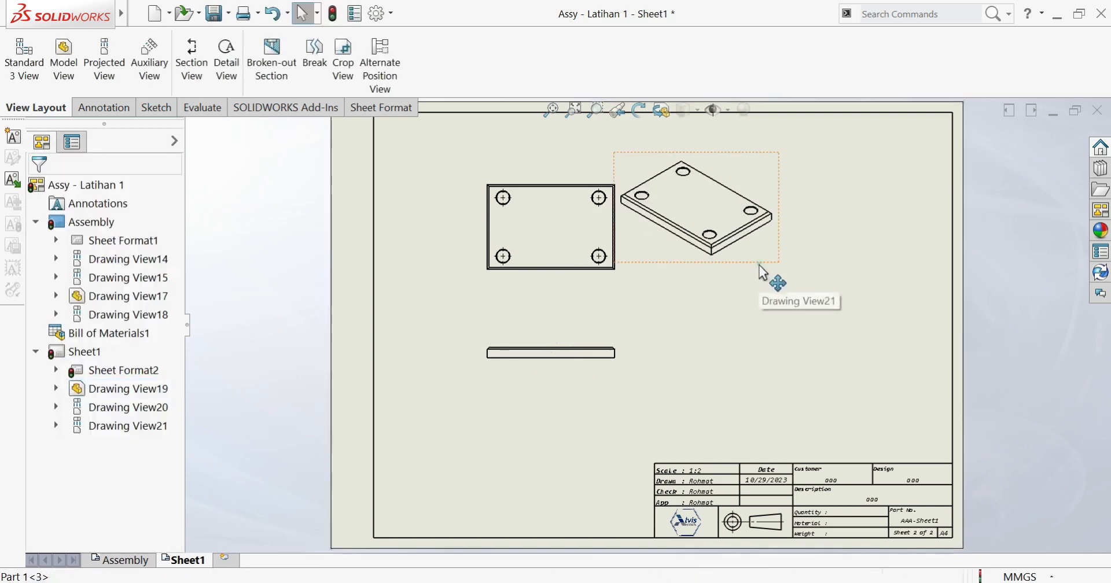
- Move the isometric view to the sheet's upper right corner and arrange the front and top views near the middle of the sheet
{"action": "mouse_move", "coordinate": [760, 265]}
{"action": "left_mouse_down"}
{"action": "mouse_move", "coordinate": [908, 251]}
{"action": "mouse_move", "coordinate": [921, 239]}
{"action": "left_mouse_up"}
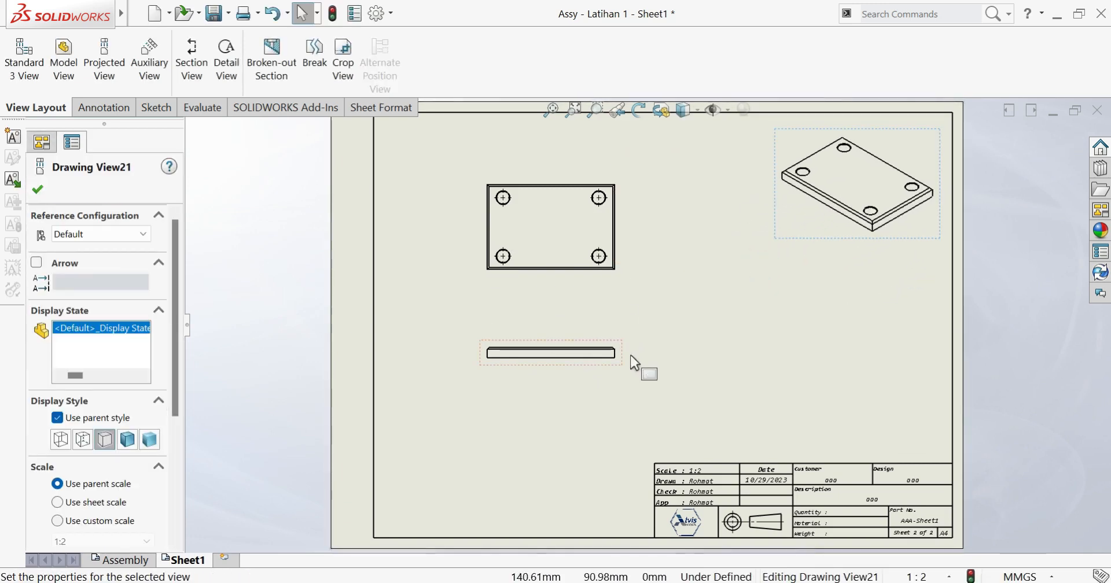
{"action": "mouse_move", "coordinate": [634, 363]}
{"action": "left_mouse_down"}
{"action": "mouse_move", "coordinate": [680, 363]}
{"action": "mouse_move", "coordinate": [734, 401]}
{"action": "mouse_move", "coordinate": [723, 398]}
{"action": "left_mouse_up"}
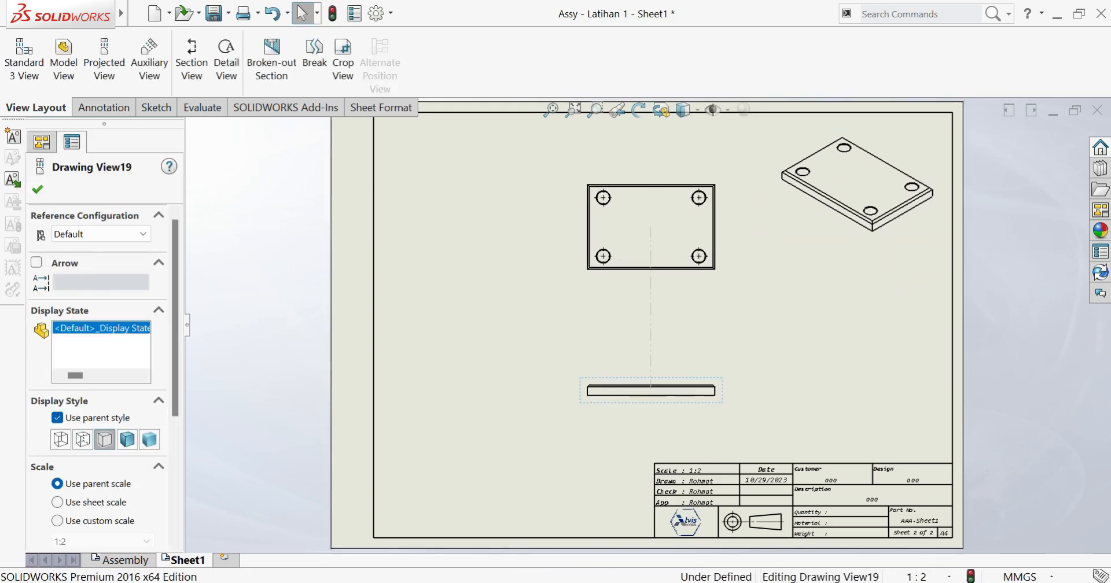
{"action": "left_click", "coordinate": [676, 280]}
{"action": "left_click_drag", "start_coordinate": [675, 280], "coordinate": [663, 321]}
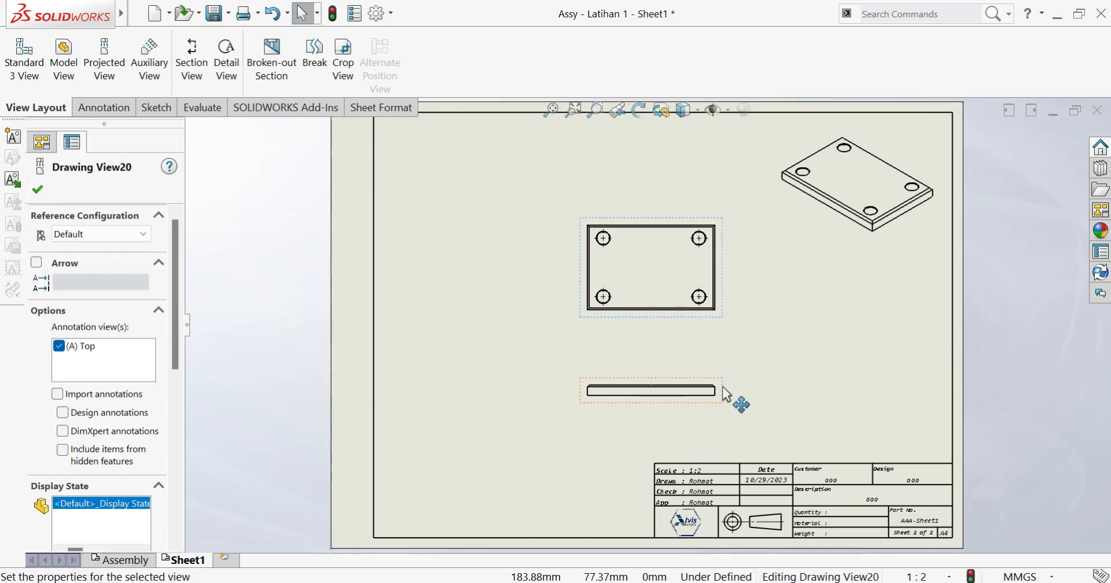
{"action": "mouse_move", "coordinate": [722, 397]}
{"action": "left_mouse_down"}
{"action": "mouse_move", "coordinate": [656, 409]}
{"action": "mouse_move", "coordinate": [707, 396]}
{"action": "left_mouse_up"}
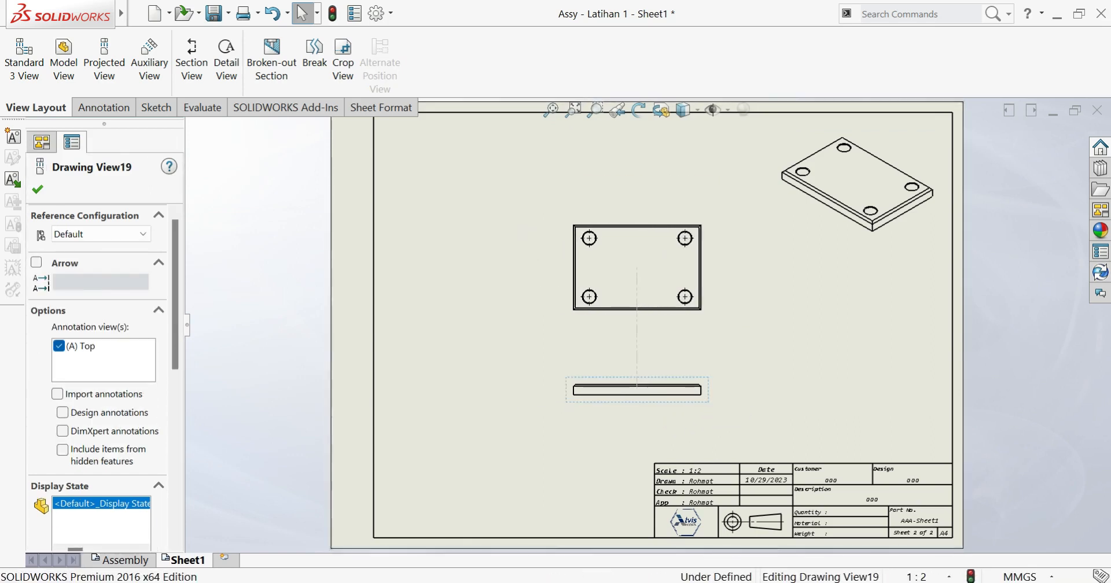
- Give the isometric view of Part 1 a custom scale of 1:2
{"action": "left_click", "coordinate": [837, 245]}
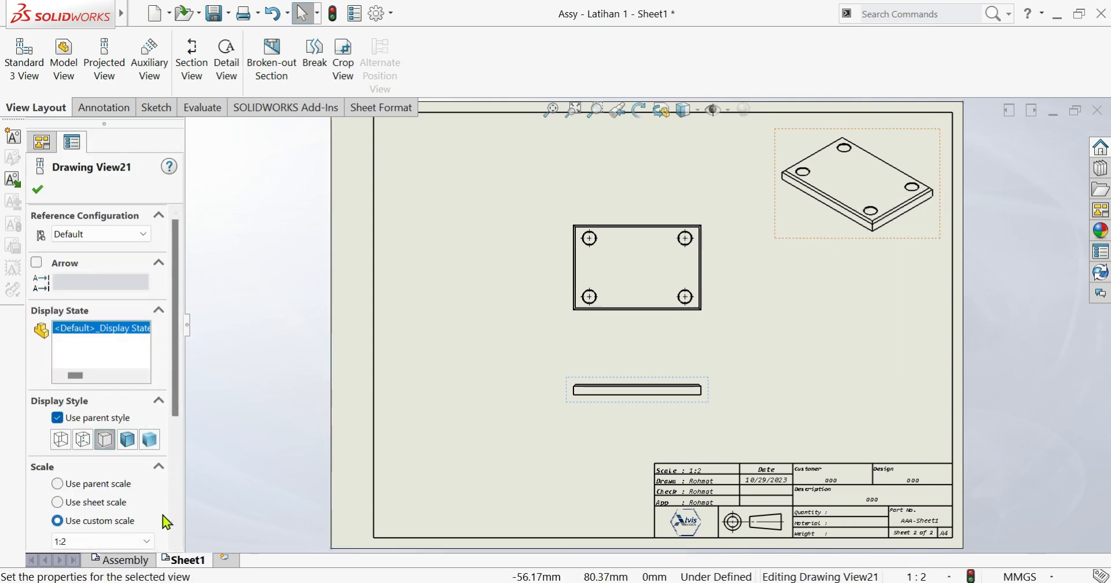
{"action": "left_click", "coordinate": [817, 372]}
- Set the sheet scale to 1:1 and shift the front view down and to the left, away from the top view
{"action": "left_click", "coordinate": [675, 398]}
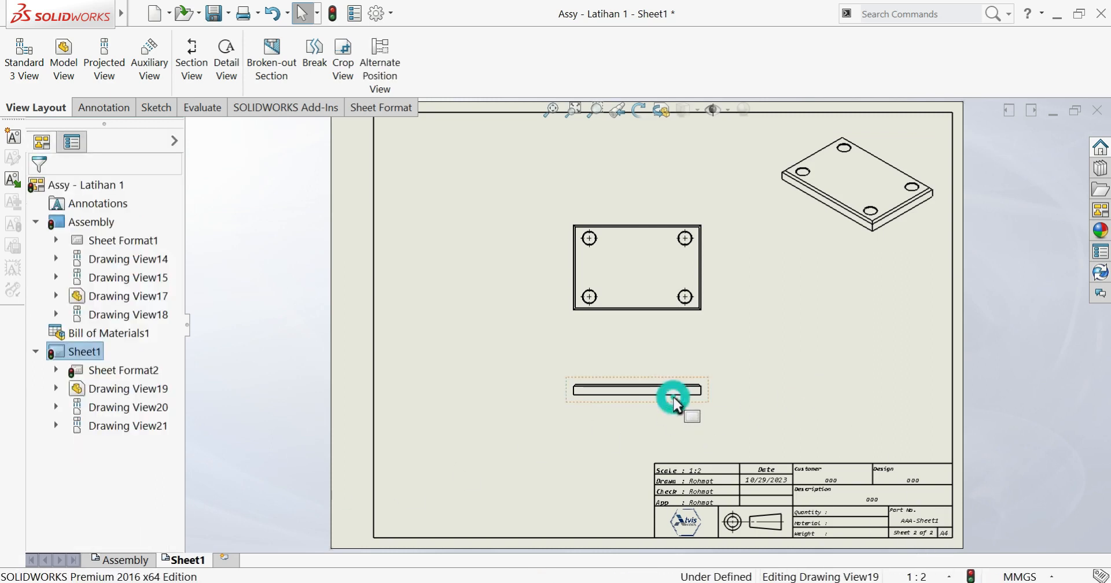
{"action": "scroll", "coordinate": [167, 428], "scroll_direction": "down", "scroll_amount": 5}
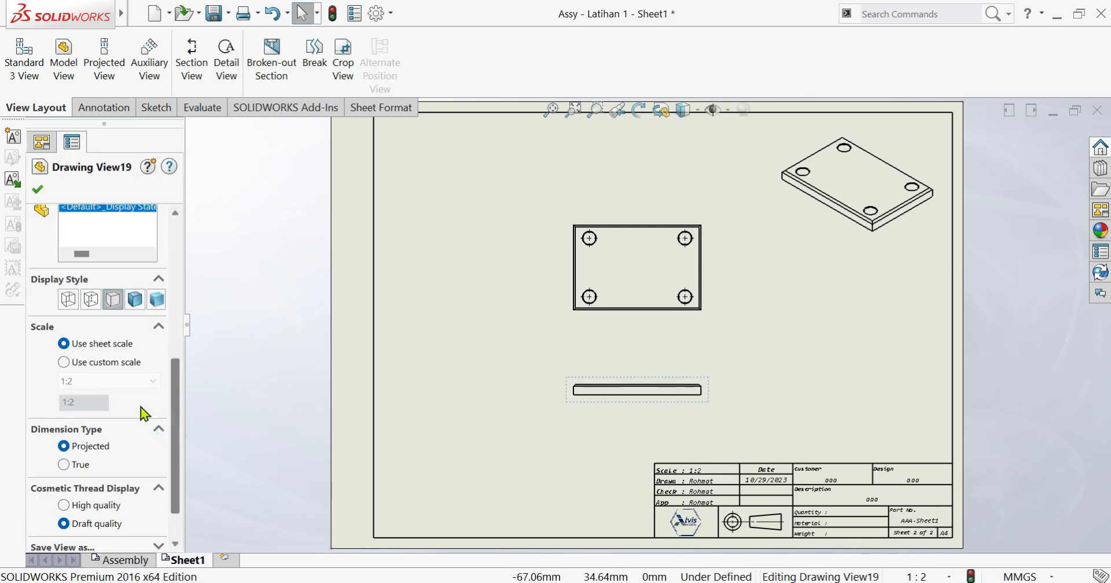
{"action": "left_click", "coordinate": [903, 457]}
{"action": "left_click", "coordinate": [920, 578]}
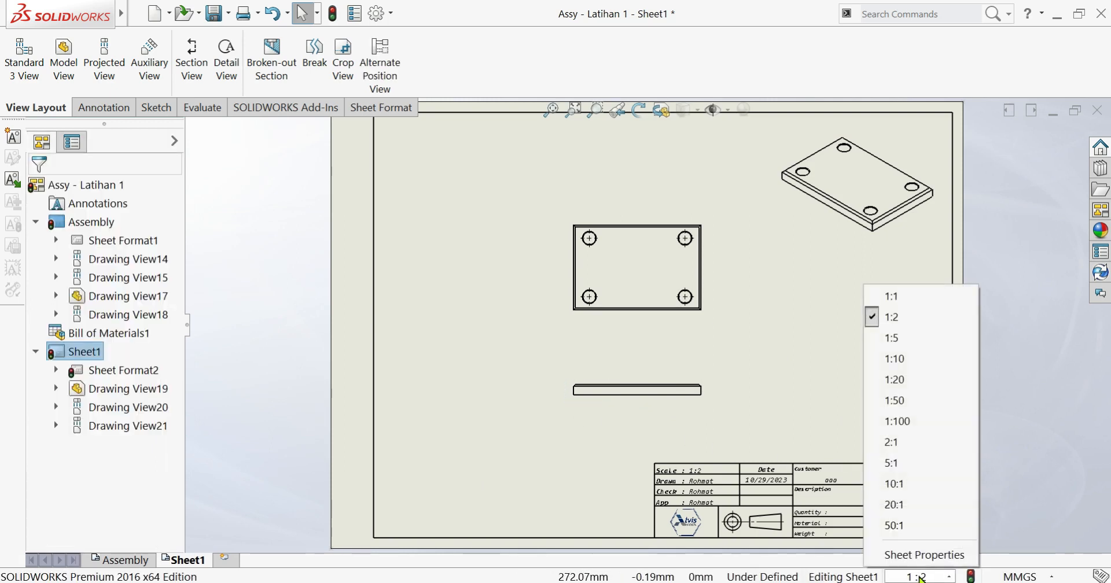
{"action": "left_click", "coordinate": [895, 296]}
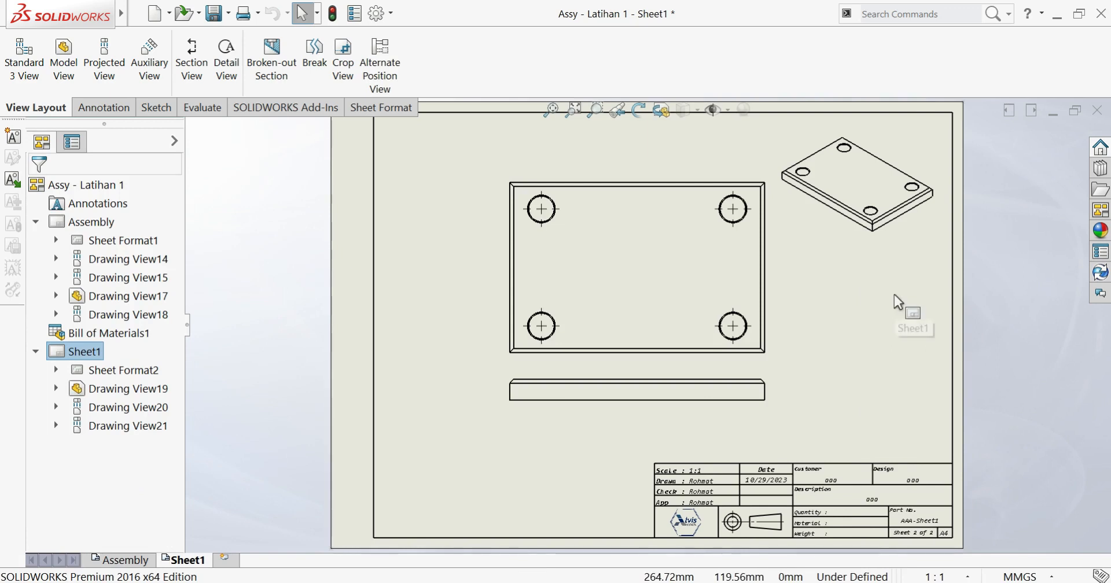
{"action": "mouse_move", "coordinate": [661, 414]}
{"action": "left_mouse_down"}
{"action": "mouse_move", "coordinate": [546, 454]}
{"action": "mouse_move", "coordinate": [632, 443]}
{"action": "left_mouse_up"}
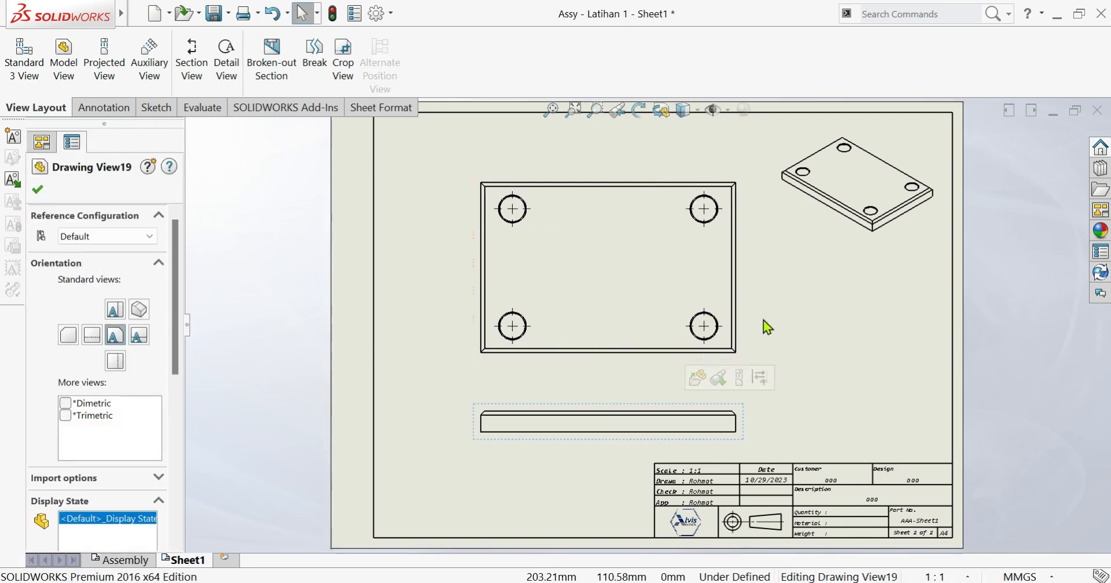
- Move the top view of Part 1 slightly up, away from the front view, and set the sheet scale to 1:2
{"action": "mouse_move", "coordinate": [741, 343]}
{"action": "left_mouse_down"}
{"action": "mouse_move", "coordinate": [749, 291]}
{"action": "mouse_move", "coordinate": [745, 331]}
{"action": "left_mouse_up"}
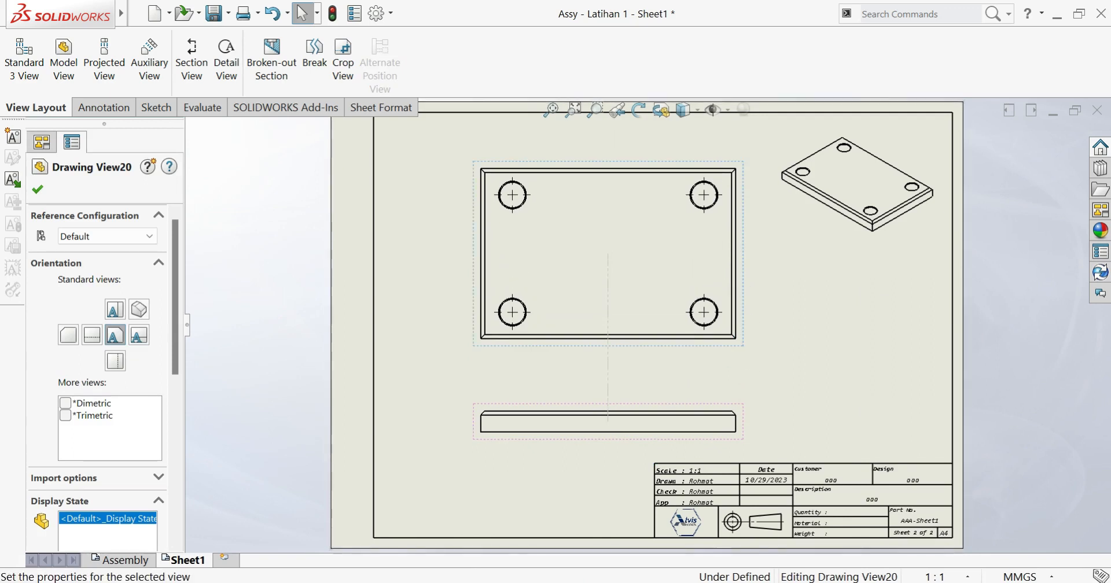
{"action": "left_click", "coordinate": [935, 578]}
{"action": "left_click", "coordinate": [912, 318]}
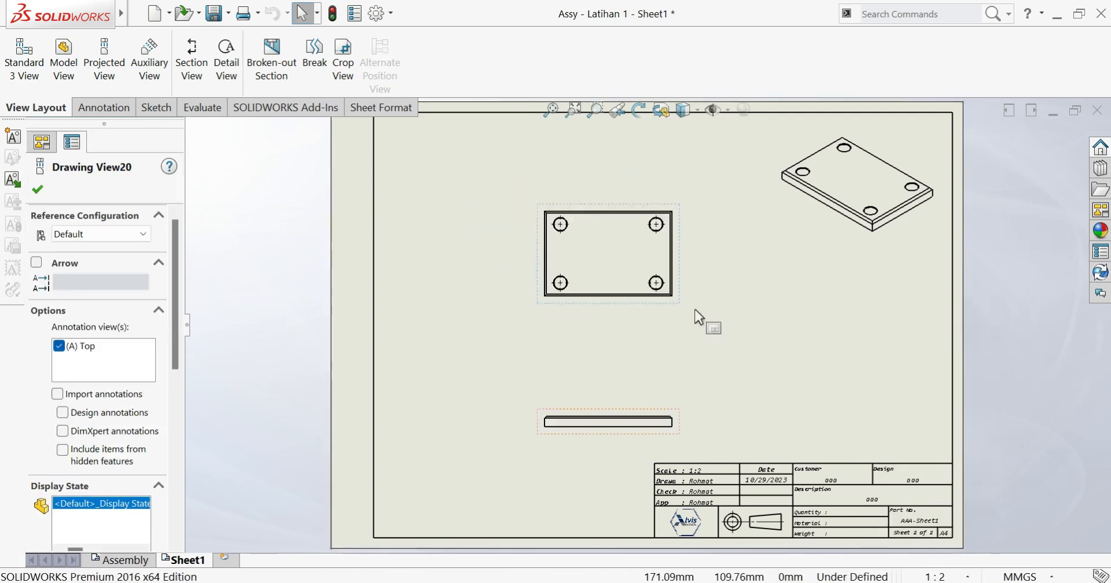
- Move the isometric view to the sheet's lower left corner, shift the front view right and up, and raise the top view
{"action": "mouse_move", "coordinate": [687, 360]}
{"action": "left_mouse_down"}
{"action": "mouse_move", "coordinate": [685, 387]}
{"action": "mouse_move", "coordinate": [717, 383]}
{"action": "left_mouse_up"}
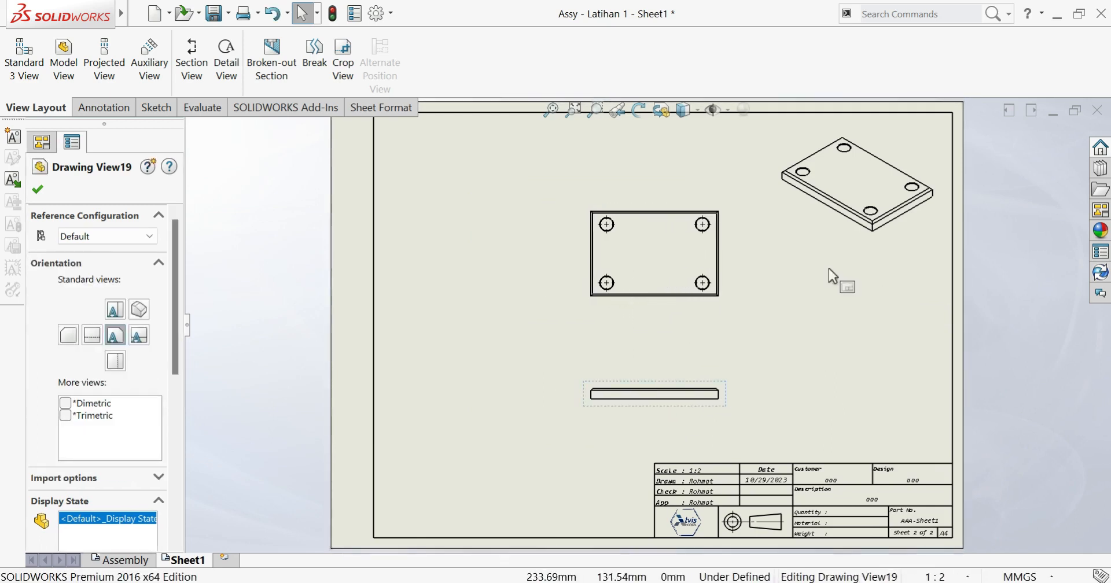
{"action": "mouse_move", "coordinate": [849, 240]}
{"action": "left_mouse_down"}
{"action": "mouse_move", "coordinate": [433, 498]}
{"action": "mouse_move", "coordinate": [467, 523]}
{"action": "mouse_move", "coordinate": [456, 533]}
{"action": "left_mouse_up"}
{"action": "left_click", "coordinate": [822, 344]}
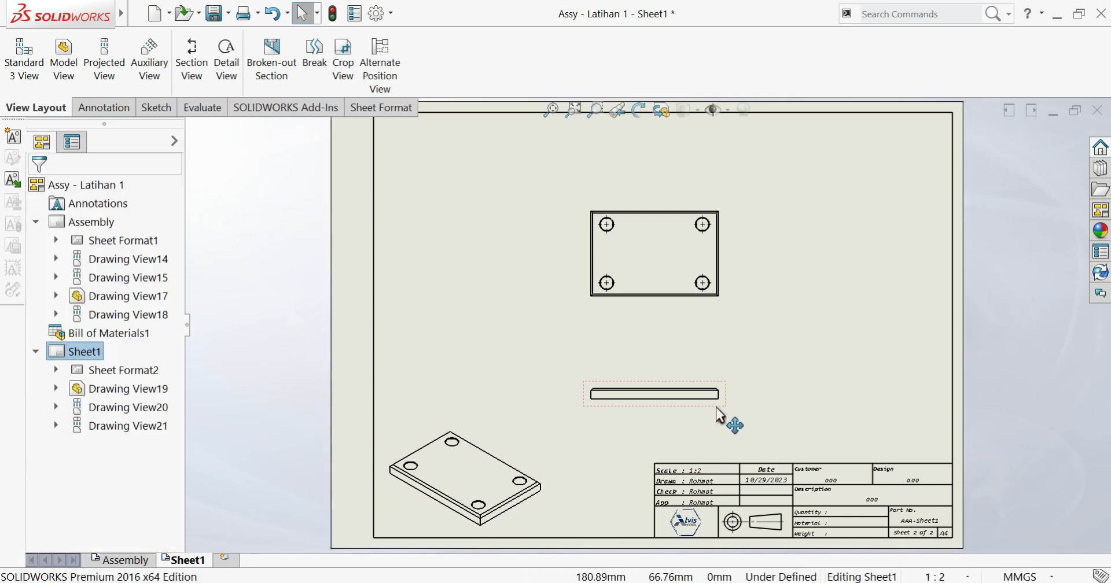
{"action": "mouse_move", "coordinate": [716, 407]}
{"action": "left_mouse_down"}
{"action": "mouse_move", "coordinate": [741, 410]}
{"action": "mouse_move", "coordinate": [735, 399]}
{"action": "left_mouse_up"}
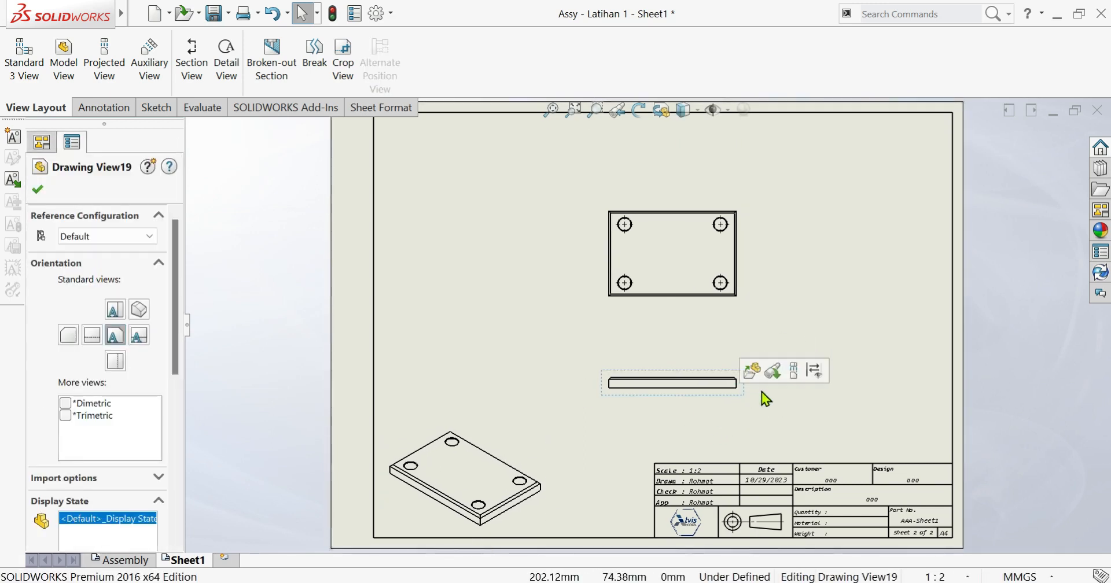
{"action": "left_click", "coordinate": [764, 407]}
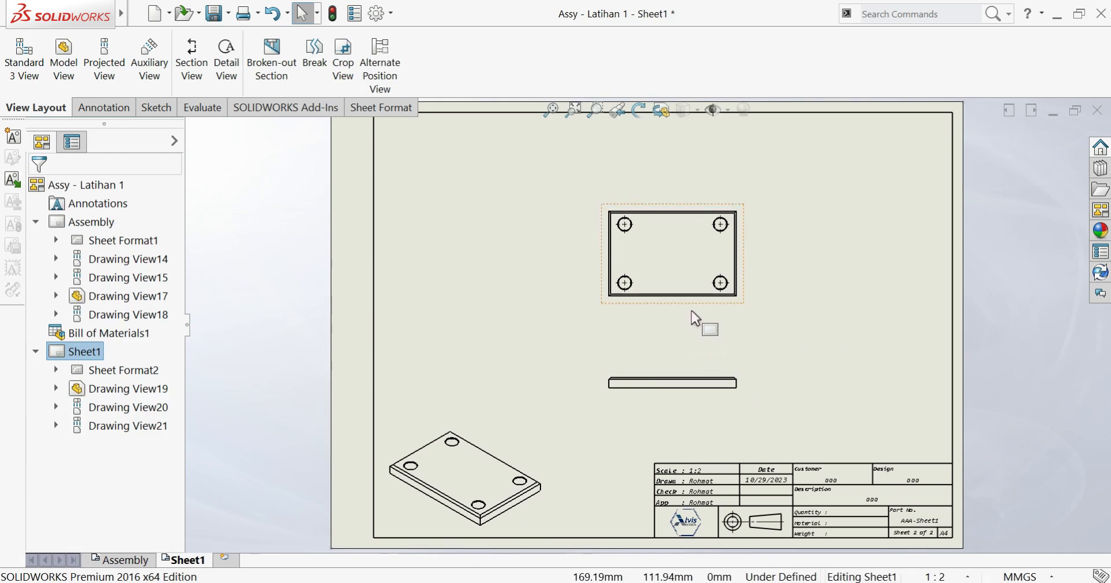
{"action": "left_click_drag", "start_coordinate": [692, 306], "coordinate": [679, 288]}
{"action": "left_click", "coordinate": [555, 278]}
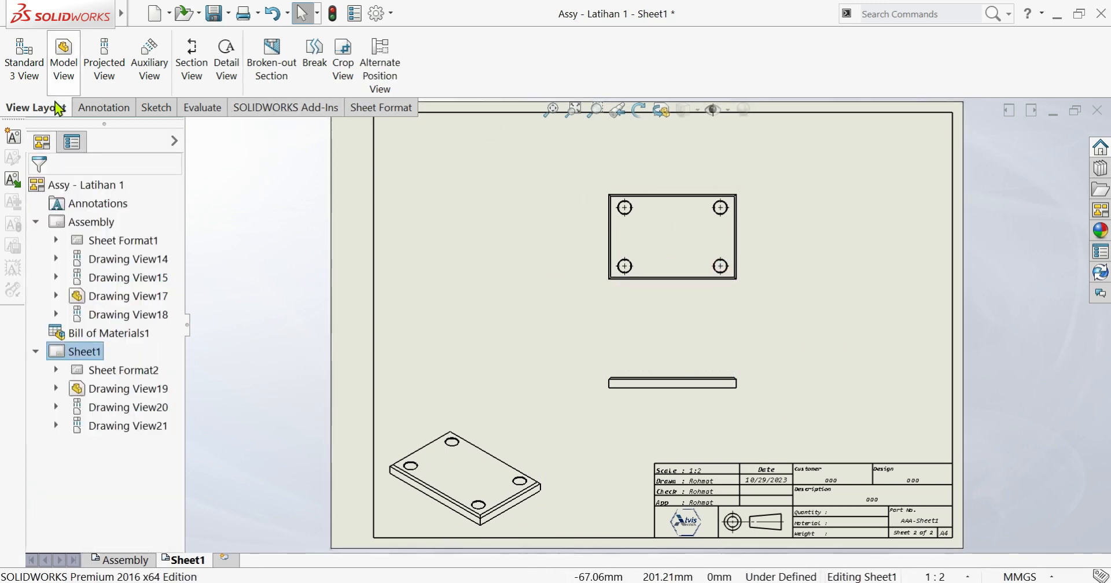
- Add a horizontal and a vertical centerline to the top view between its opposite outer edges
{"action": "left_click", "coordinate": [106, 107]}
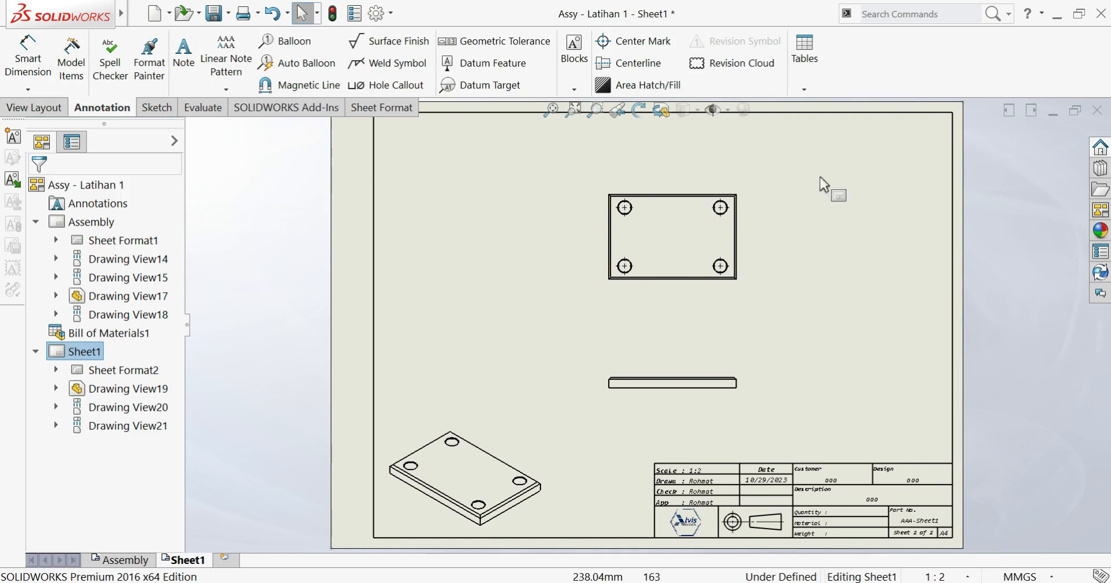
{"action": "left_click", "coordinate": [632, 68]}
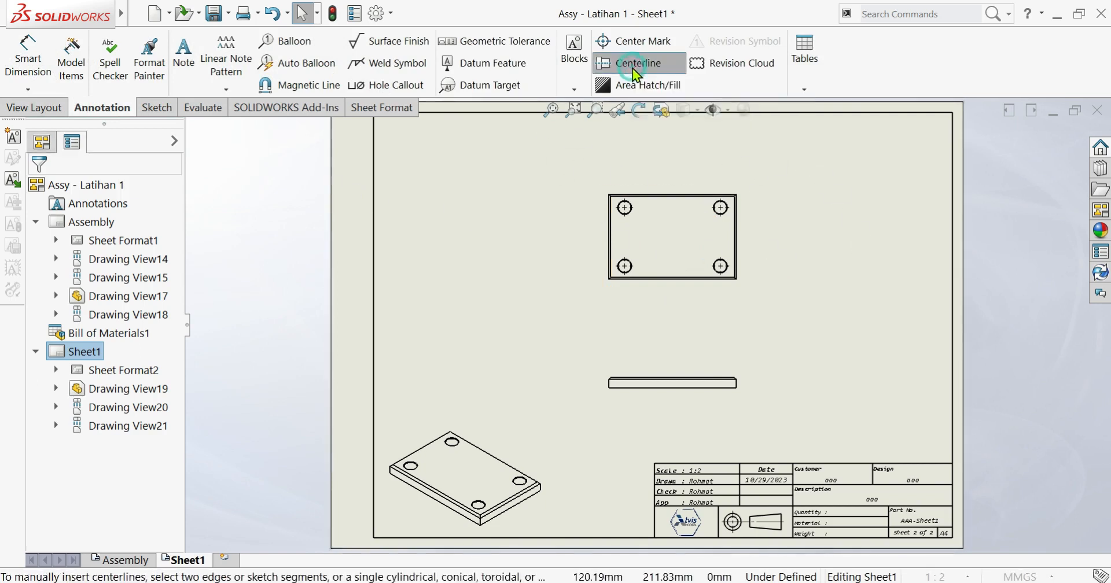
{"action": "scroll", "coordinate": [688, 219], "scroll_direction": "up", "scroll_amount": 4}
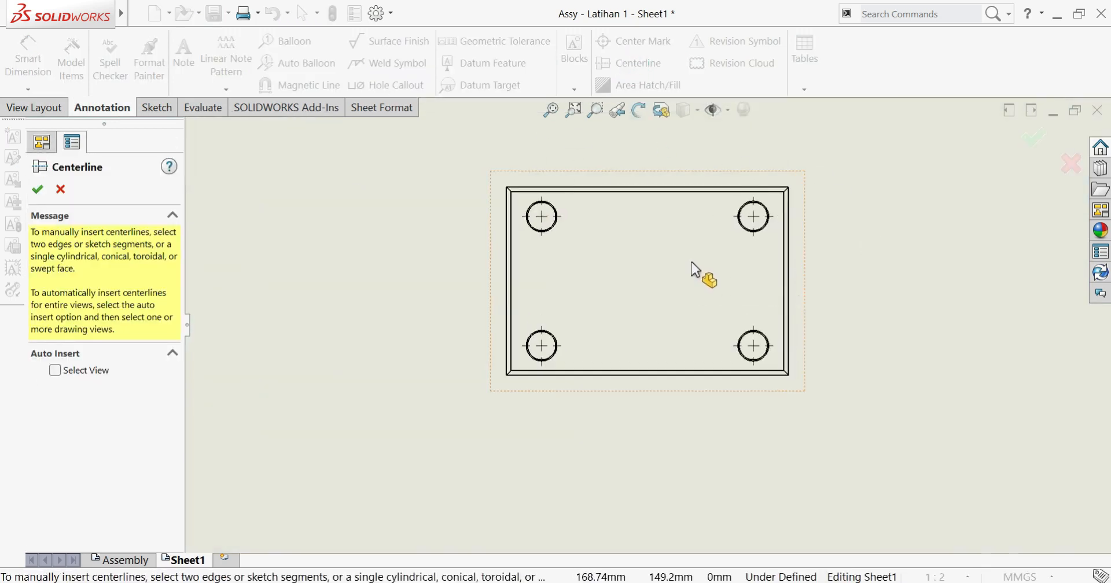
{"action": "left_click", "coordinate": [630, 188]}
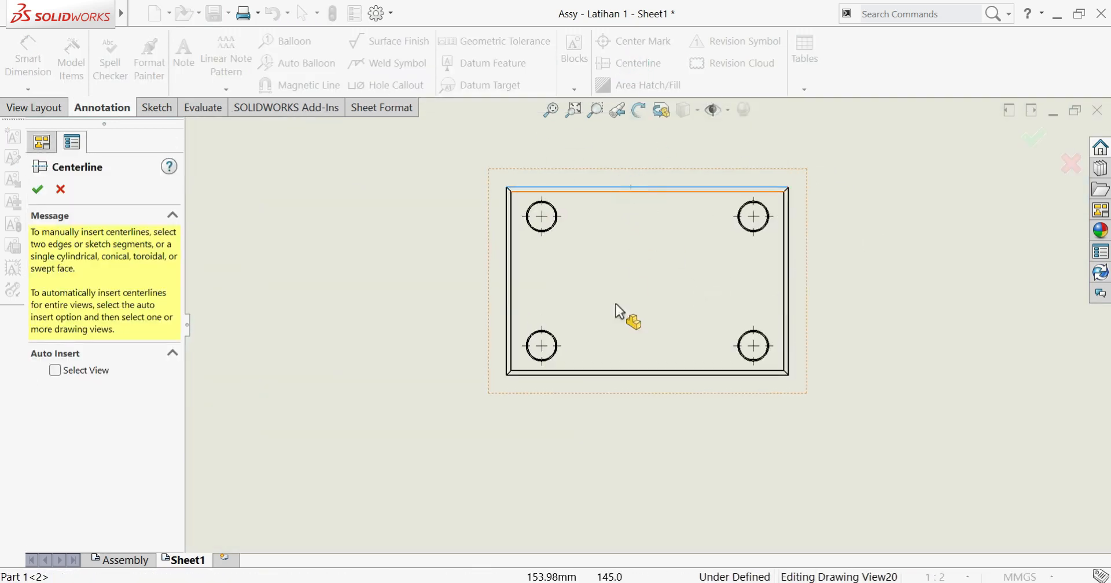
{"action": "left_click", "coordinate": [634, 375]}
{"action": "left_click", "coordinate": [507, 245]}
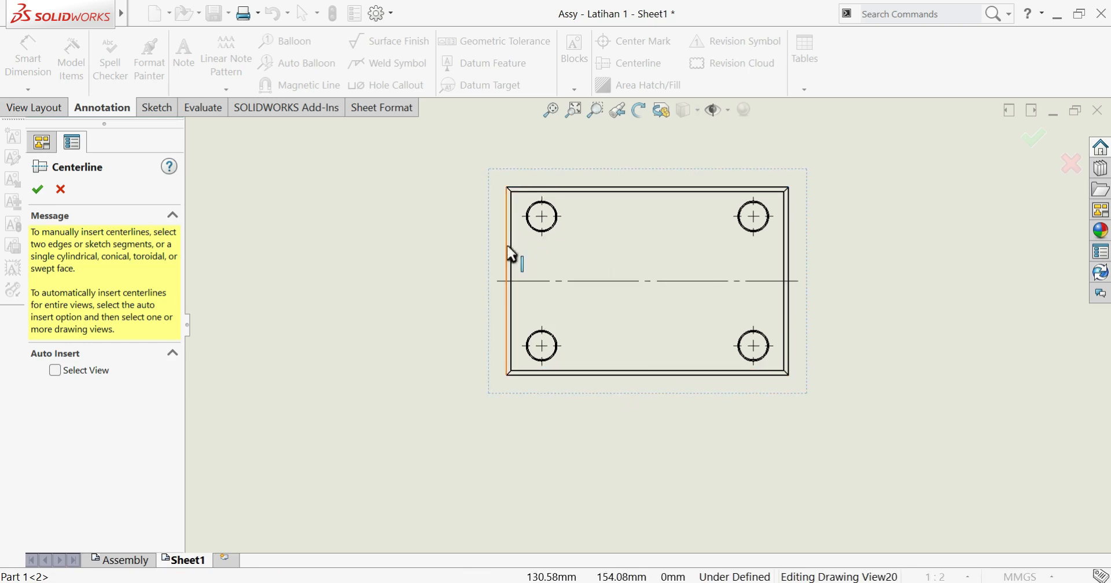
{"action": "left_click", "coordinate": [787, 255]}
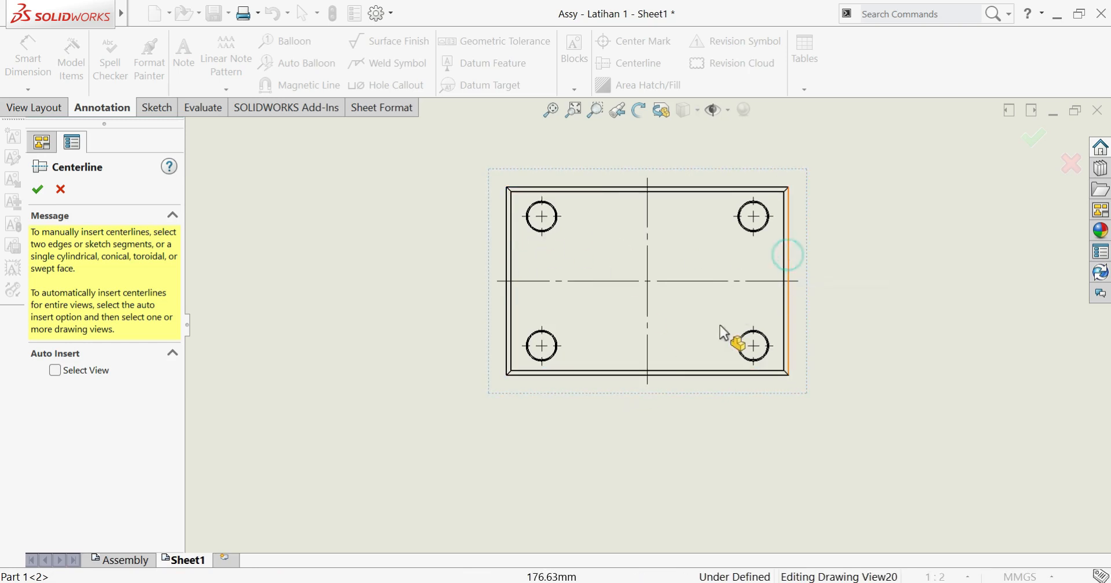
{"action": "left_click", "coordinate": [36, 195]}
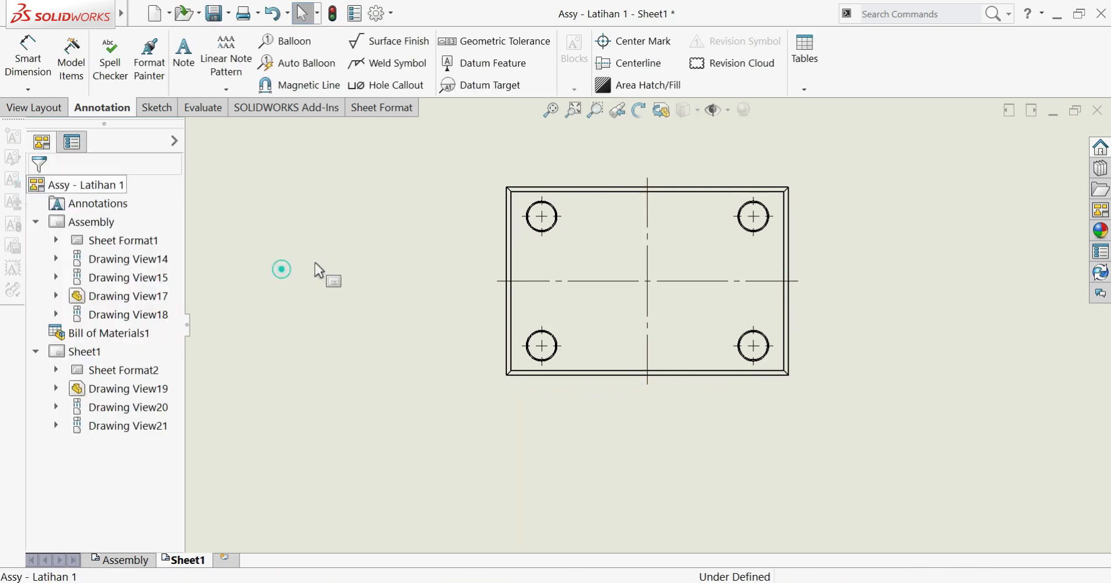
- Change the document layer to -None- and remove the two centerlines from the top view
{"action": "right_click", "coordinate": [874, 253]}
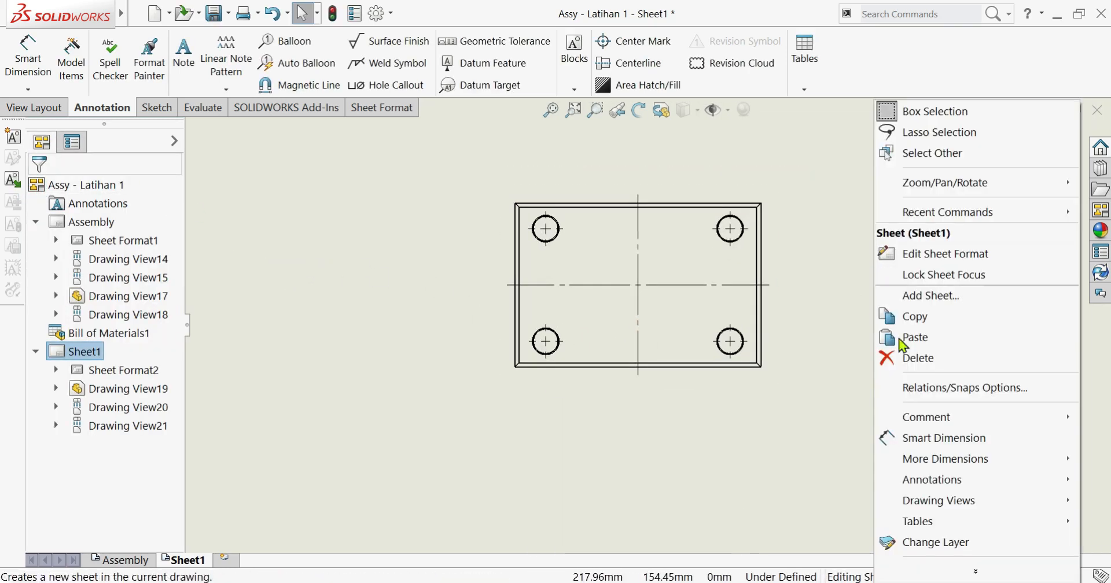
{"action": "left_click", "coordinate": [938, 547]}
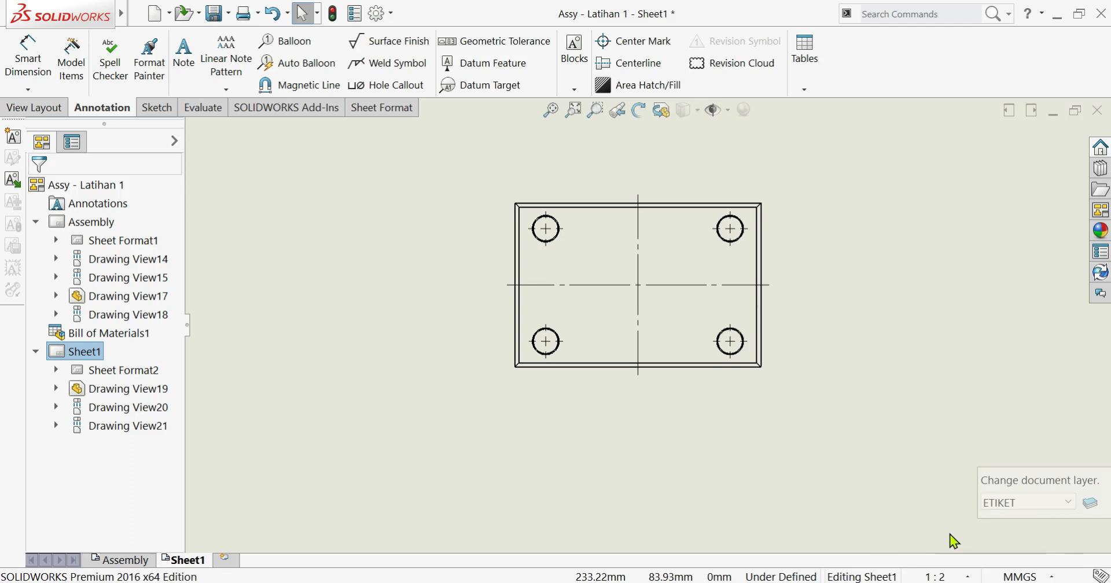
{"action": "left_click", "coordinate": [1012, 502]}
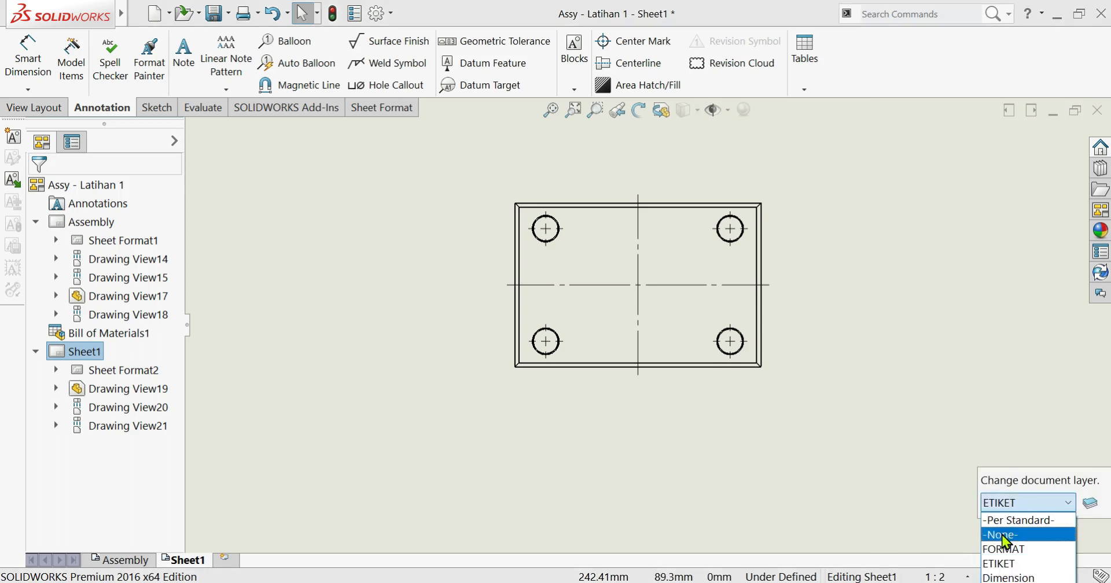
{"action": "left_click", "coordinate": [1002, 535]}
{"action": "left_click", "coordinate": [852, 456]}
{"action": "scroll", "coordinate": [579, 301], "scroll_direction": "up", "scroll_amount": 4}
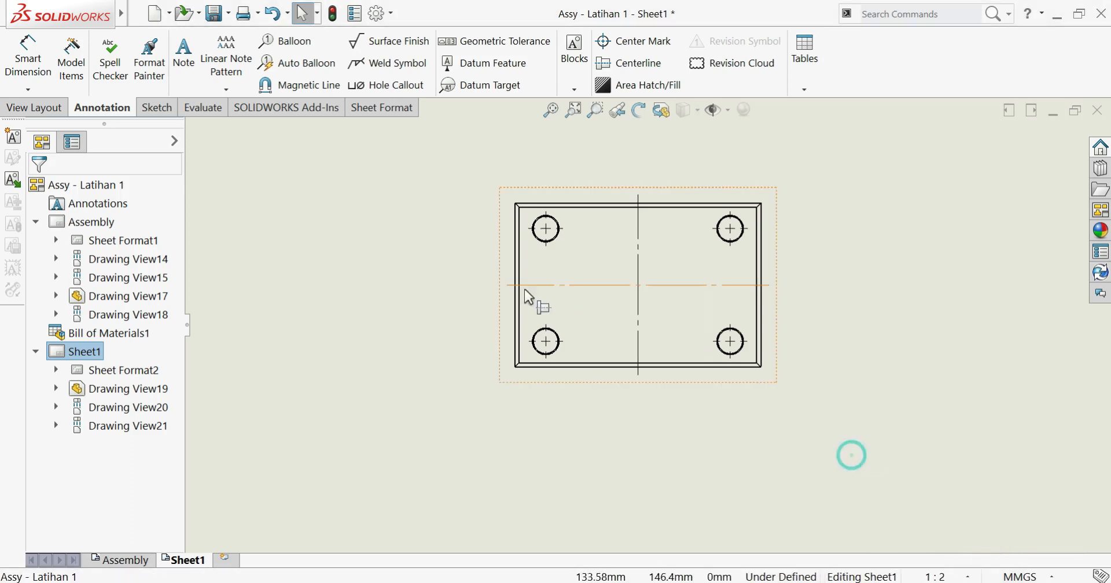
{"action": "scroll", "coordinate": [752, 278], "scroll_direction": "down", "scroll_amount": 2}
{"action": "left_click", "coordinate": [590, 333]}
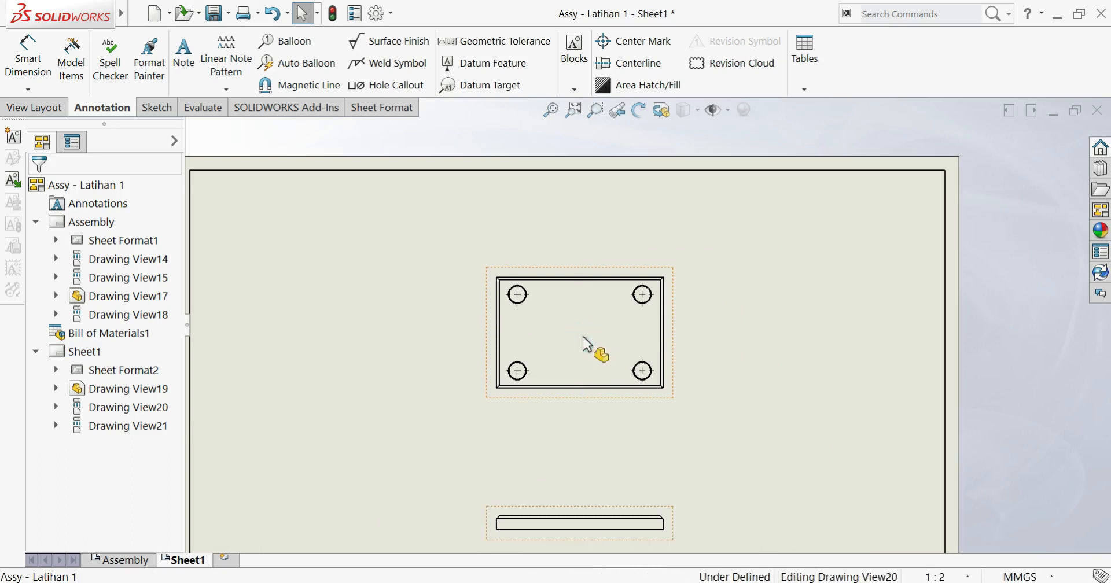
- Insert new horizontal and vertical centerlines in the top view, midway between the opposite outer edges of the plate
{"action": "left_click", "coordinate": [634, 73]}
{"action": "scroll", "coordinate": [590, 341], "scroll_direction": "down", "scroll_amount": 3}
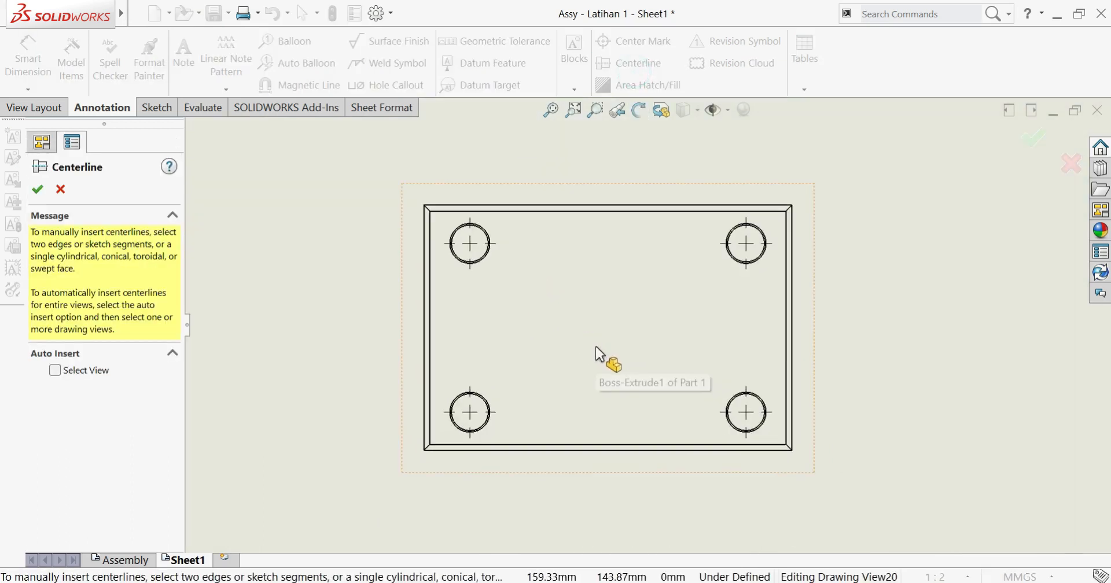
{"action": "left_click", "coordinate": [617, 205]}
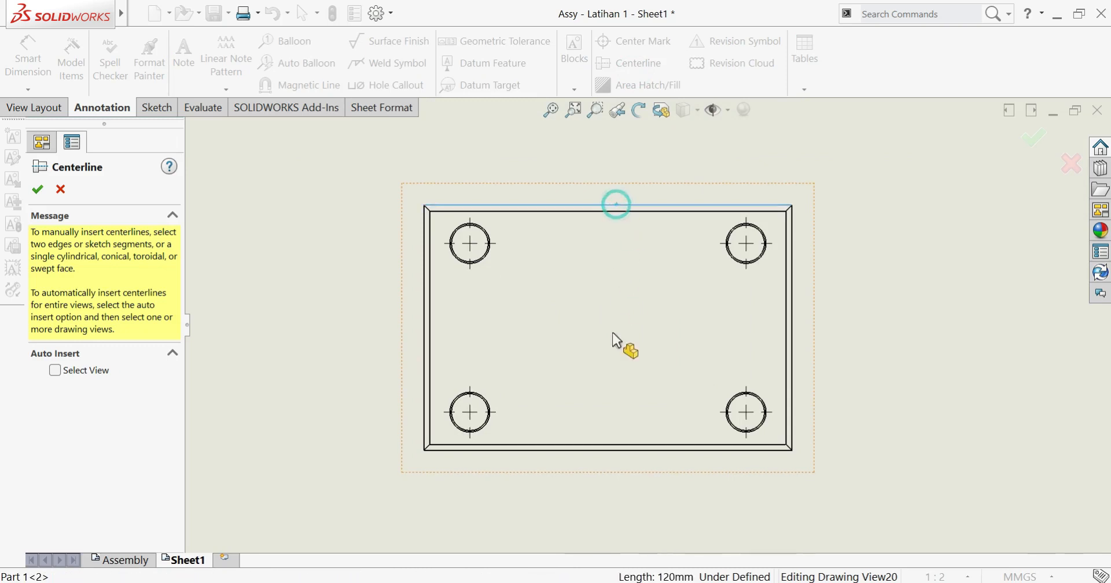
{"action": "left_click", "coordinate": [596, 449]}
{"action": "left_click", "coordinate": [425, 332]}
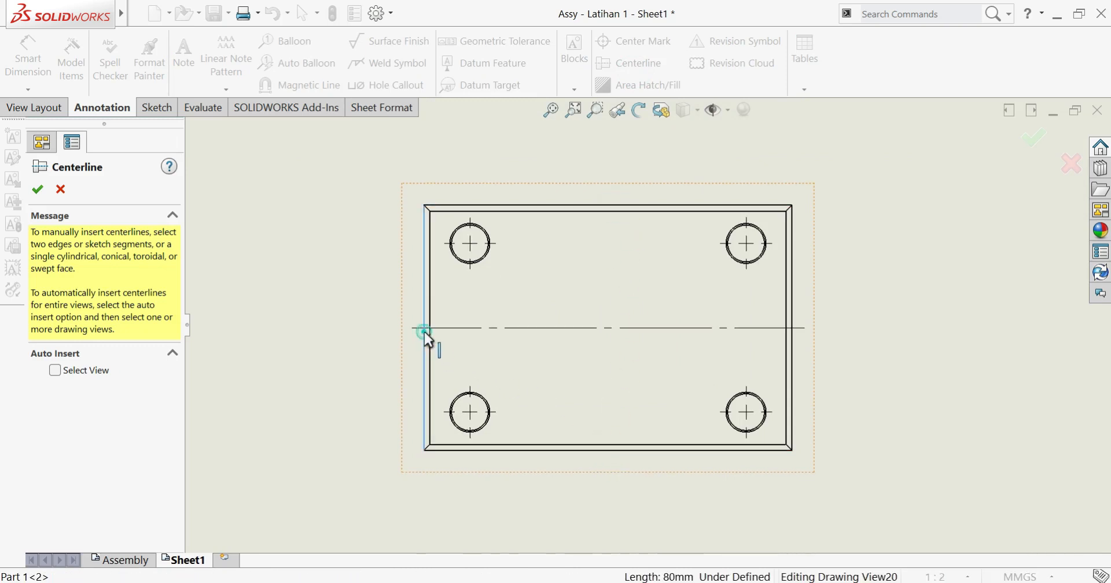
{"action": "left_click", "coordinate": [791, 357]}
{"action": "scroll", "coordinate": [648, 399], "scroll_direction": "up", "scroll_amount": 5}
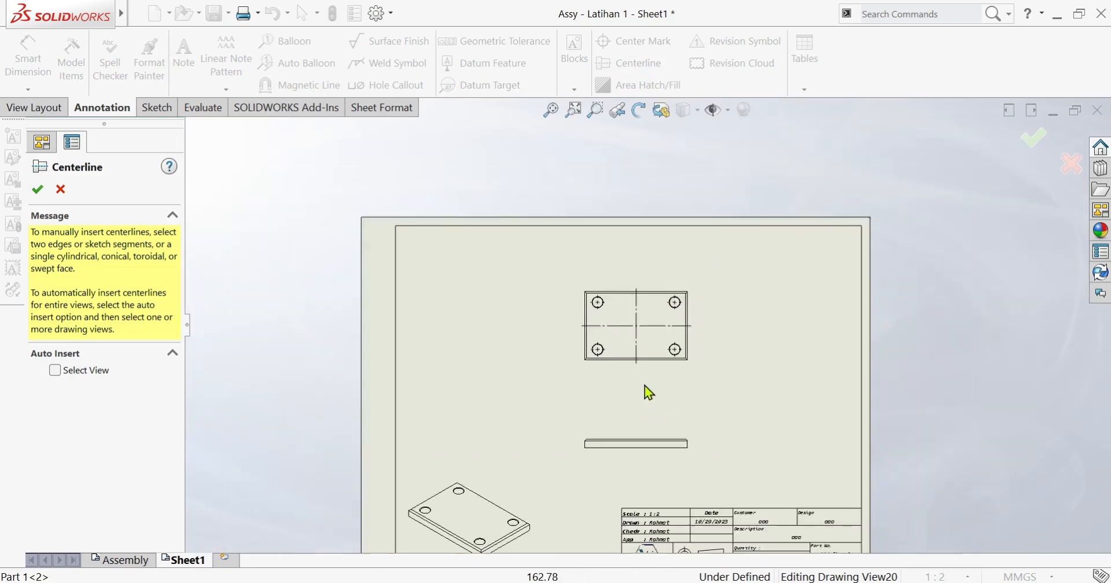
{"action": "scroll", "coordinate": [645, 385], "scroll_direction": "down", "scroll_amount": 2}
{"action": "scroll", "coordinate": [659, 367], "scroll_direction": "up", "scroll_amount": 3}
{"action": "scroll", "coordinate": [651, 324], "scroll_direction": "down", "scroll_amount": 3}
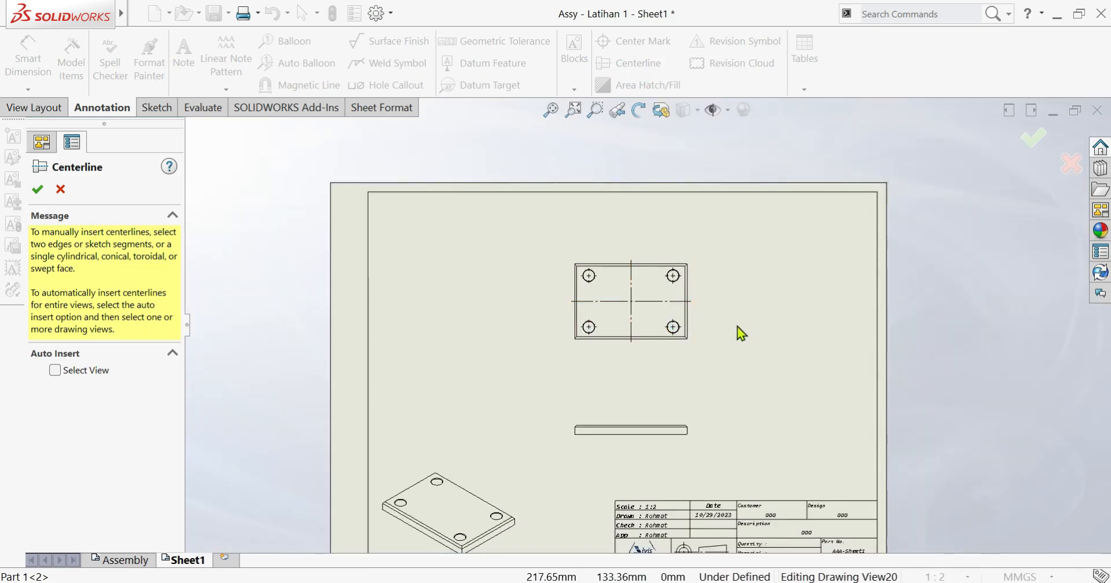
{"action": "left_click", "coordinate": [37, 189]}
{"action": "left_click", "coordinate": [479, 333]}
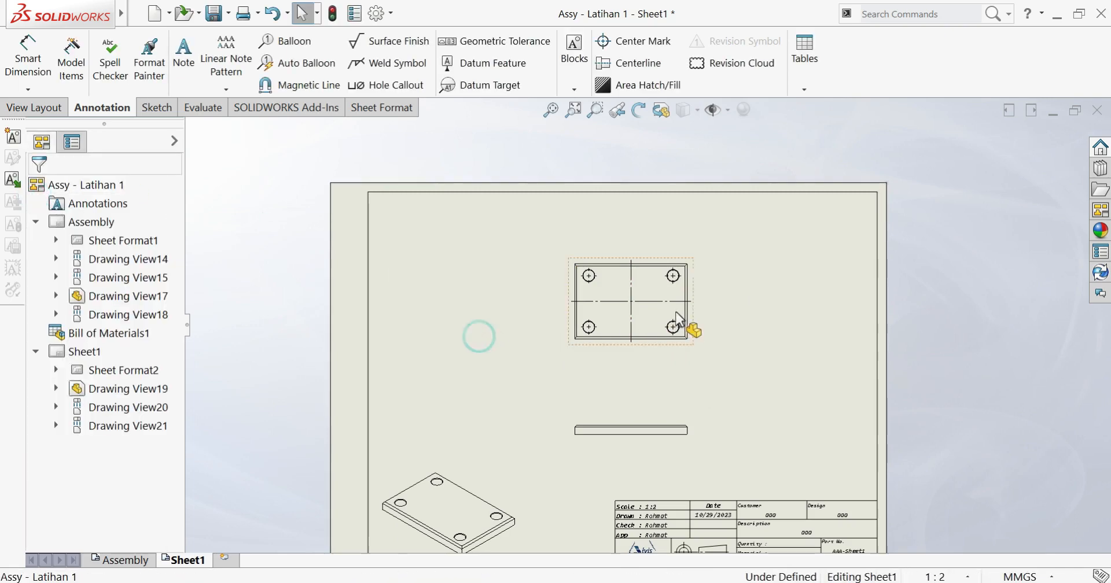
- Dimension the plate's overall length above the top view and its overall width on the left side
{"action": "scroll", "coordinate": [689, 325], "scroll_direction": "down", "scroll_amount": 3}
{"action": "left_click", "coordinate": [773, 313]}
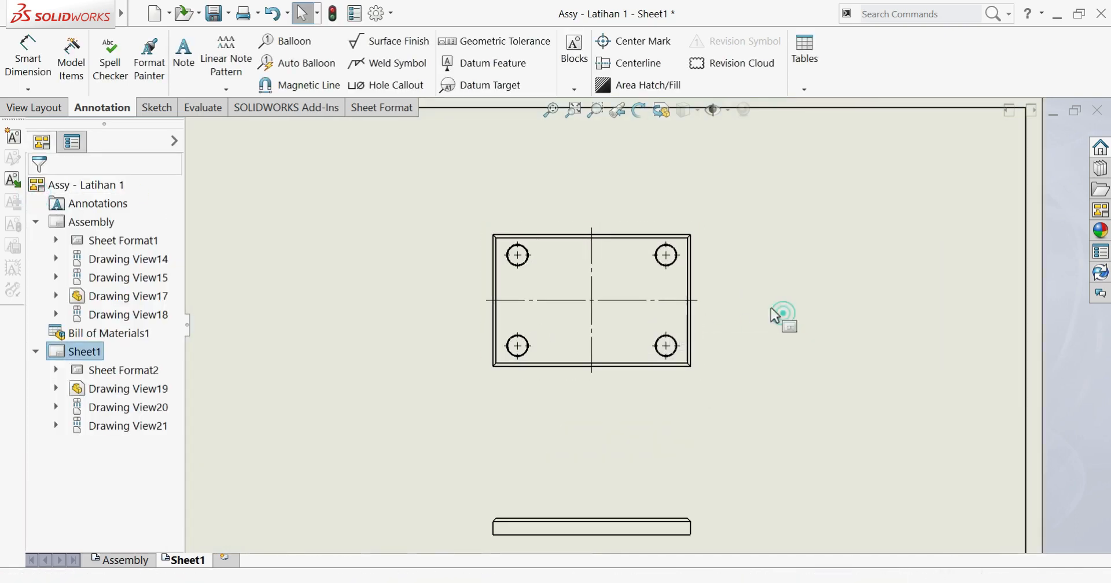
{"action": "left_click", "coordinate": [27, 58]}
{"action": "scroll", "coordinate": [532, 234], "scroll_direction": "down", "scroll_amount": 3}
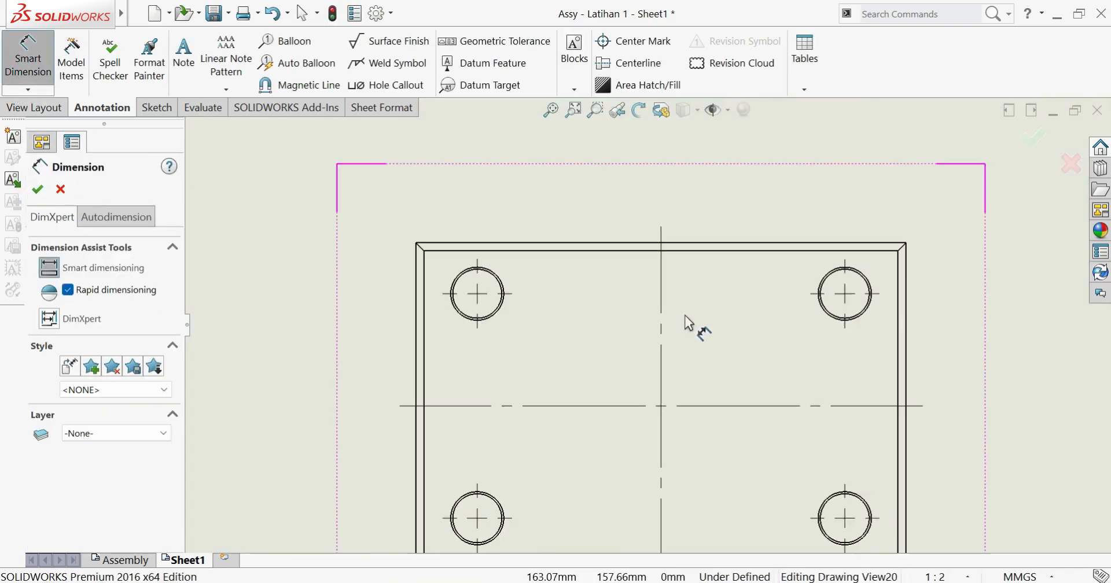
{"action": "scroll", "coordinate": [686, 321], "scroll_direction": "up", "scroll_amount": 2}
{"action": "scroll", "coordinate": [763, 368], "scroll_direction": "down", "scroll_amount": 1}
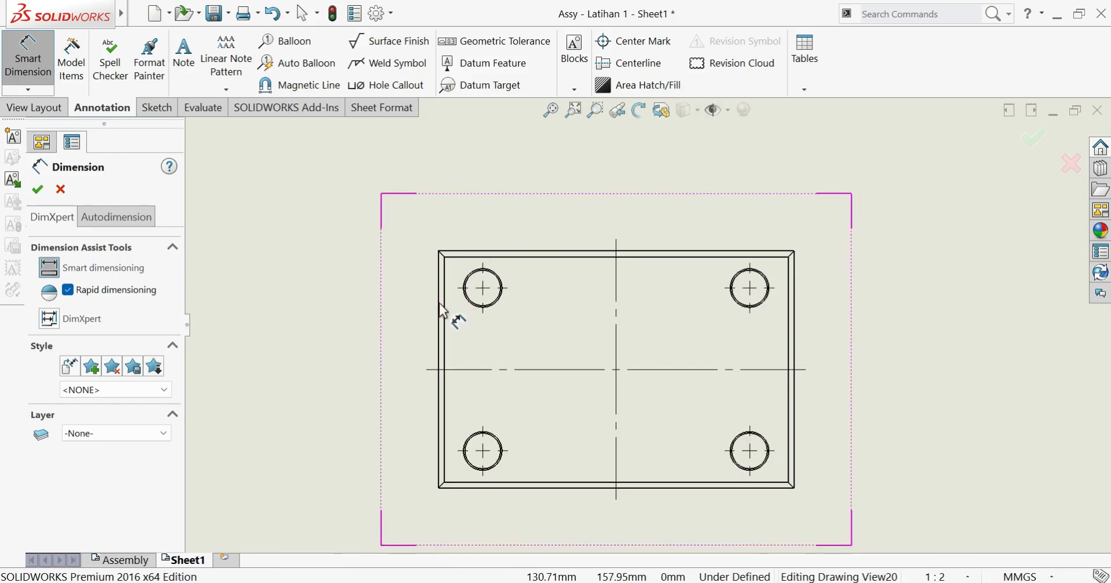
{"action": "left_click", "coordinate": [555, 253]}
{"action": "left_click", "coordinate": [553, 246]}
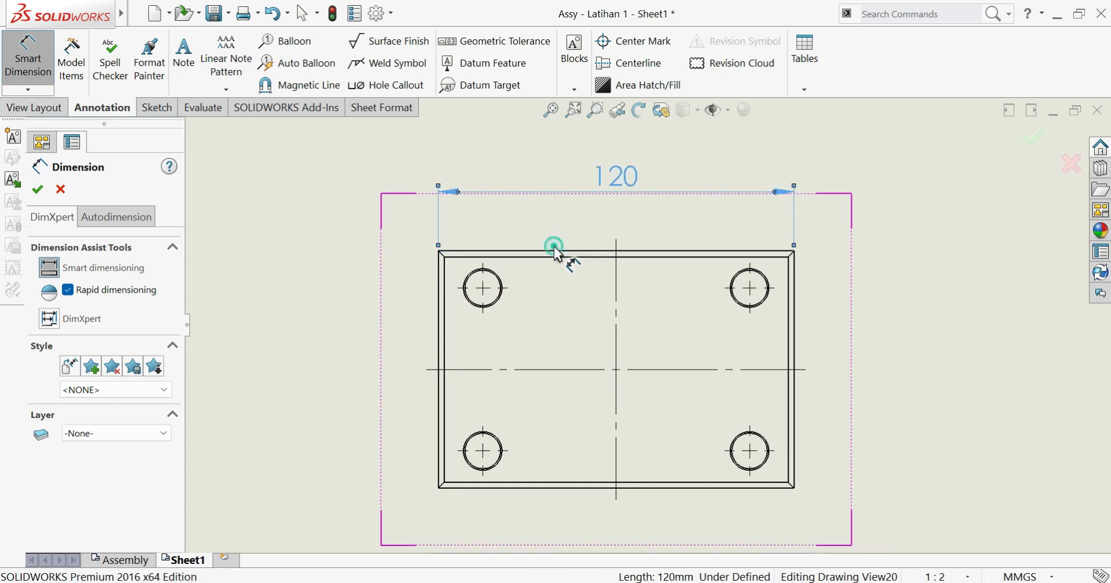
{"action": "left_click", "coordinate": [438, 320]}
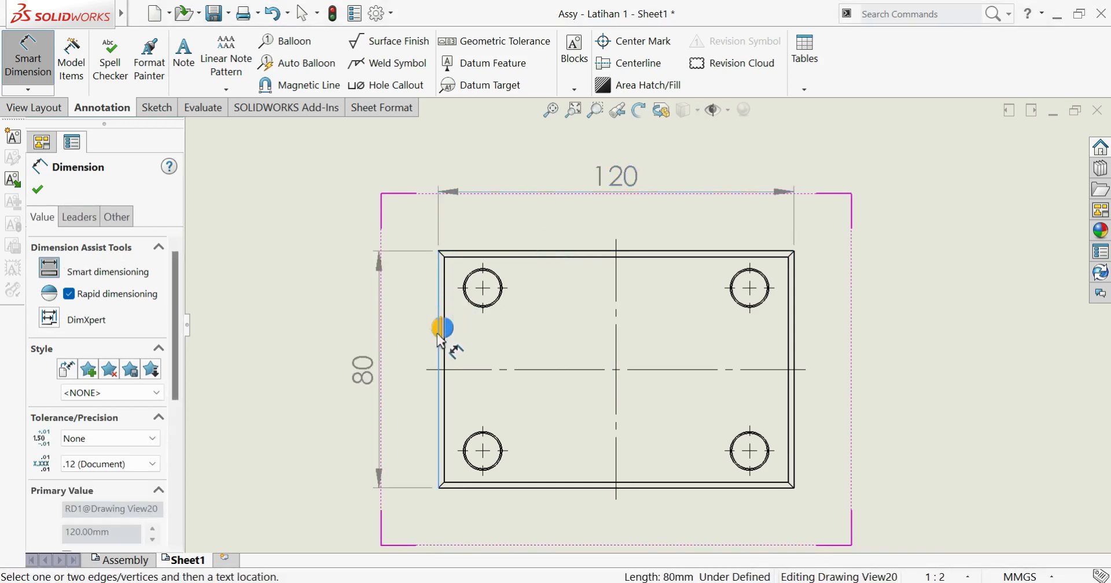
{"action": "left_click", "coordinate": [437, 332]}
{"action": "scroll", "coordinate": [702, 376], "scroll_direction": "up", "scroll_amount": 1}
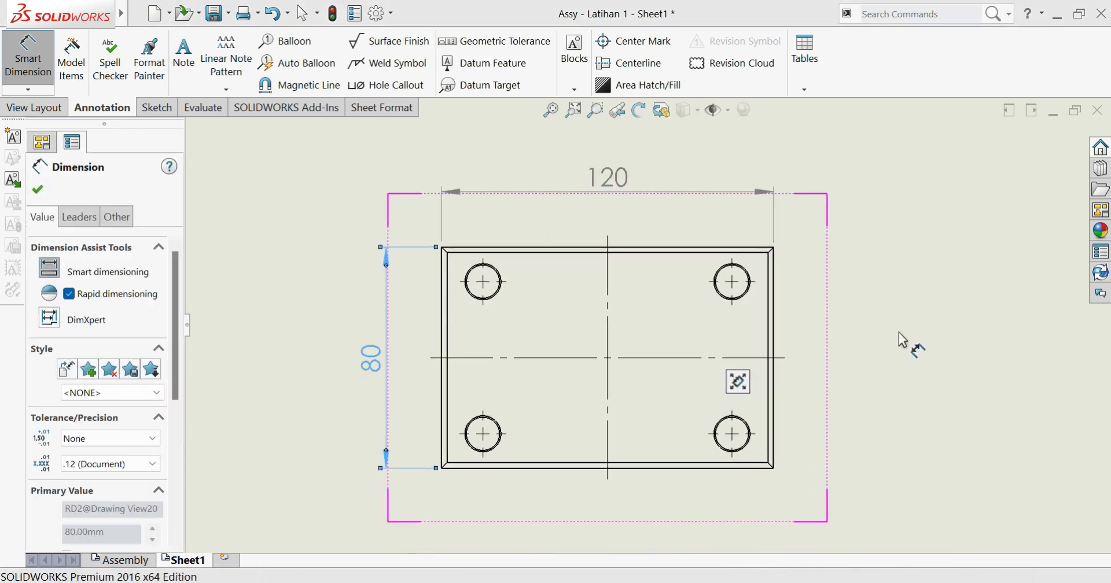
{"action": "left_click", "coordinate": [574, 280]}
- Dimension the horizontal center distance between the two upper holes, placing it above the top view
{"action": "scroll", "coordinate": [573, 280], "scroll_direction": "down", "scroll_amount": 4}
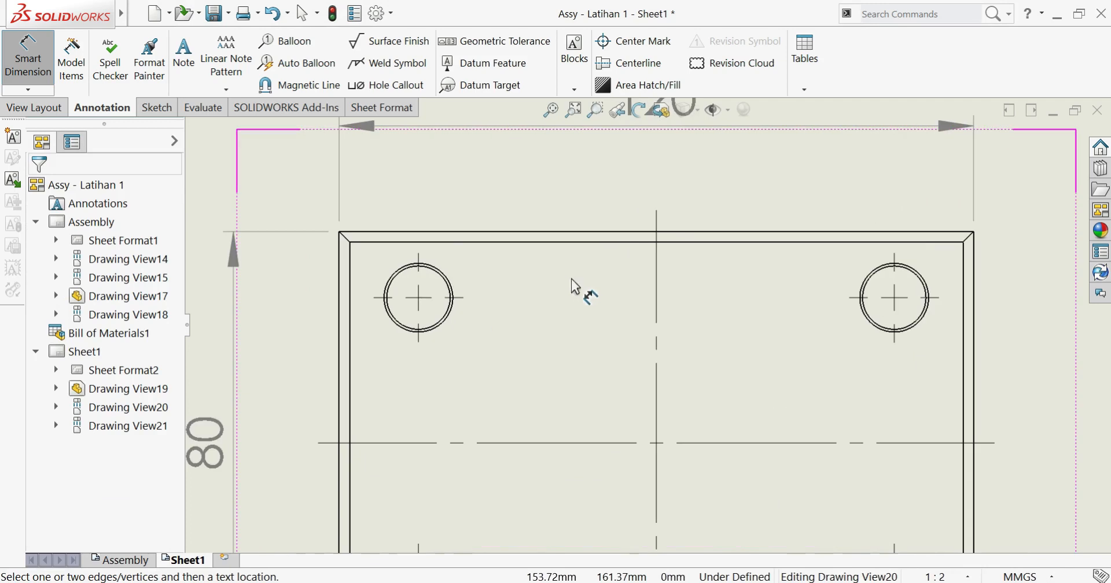
{"action": "left_click", "coordinate": [452, 288]}
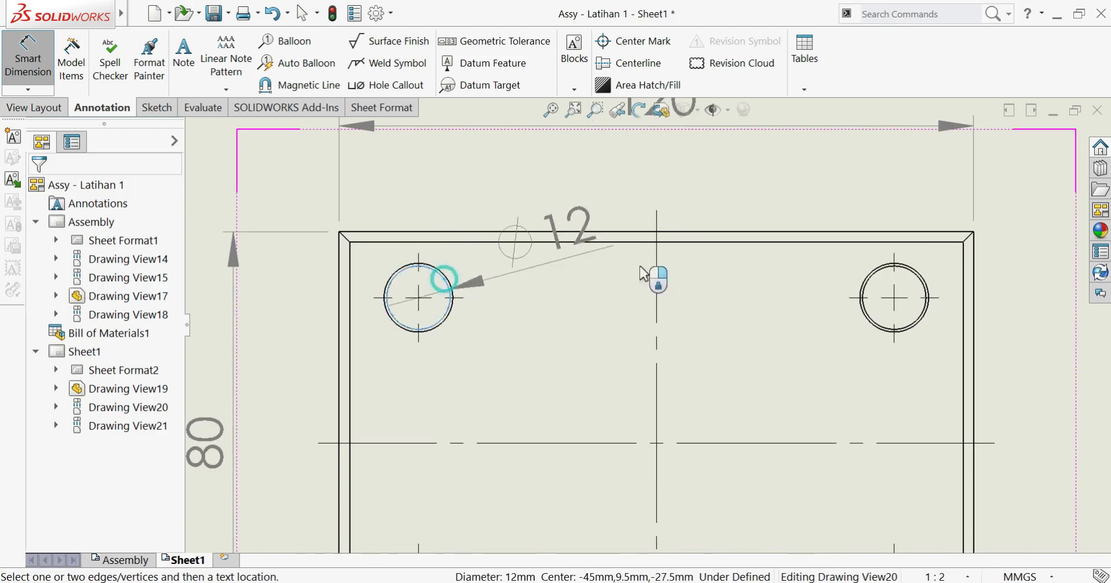
{"action": "left_click", "coordinate": [875, 271]}
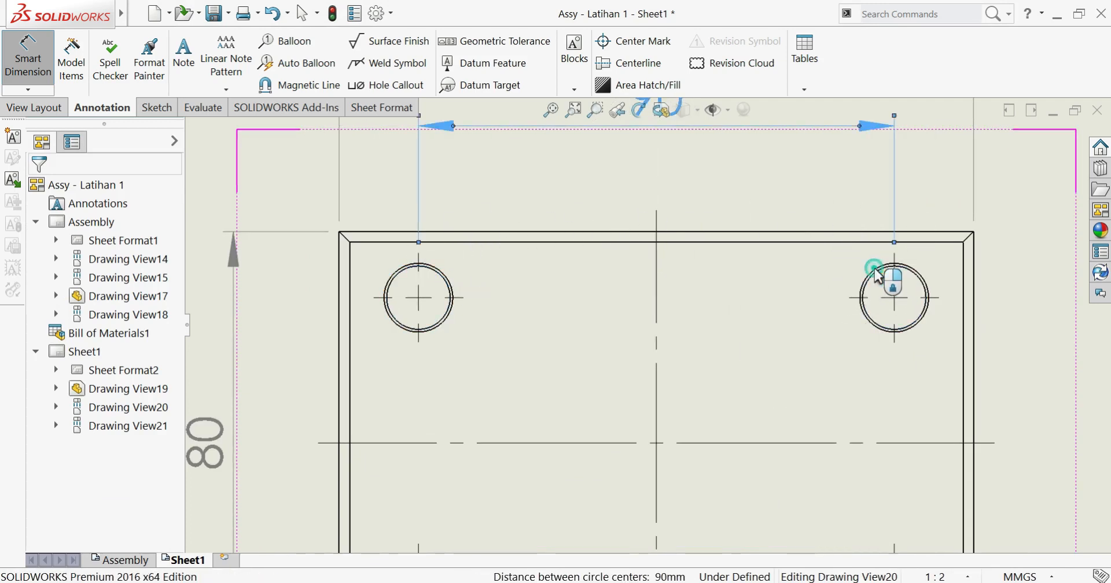
{"action": "left_click", "coordinate": [698, 381]}
{"action": "scroll", "coordinate": [646, 341], "scroll_direction": "up", "scroll_amount": 4}
{"action": "scroll", "coordinate": [631, 414], "scroll_direction": "down", "scroll_amount": 2}
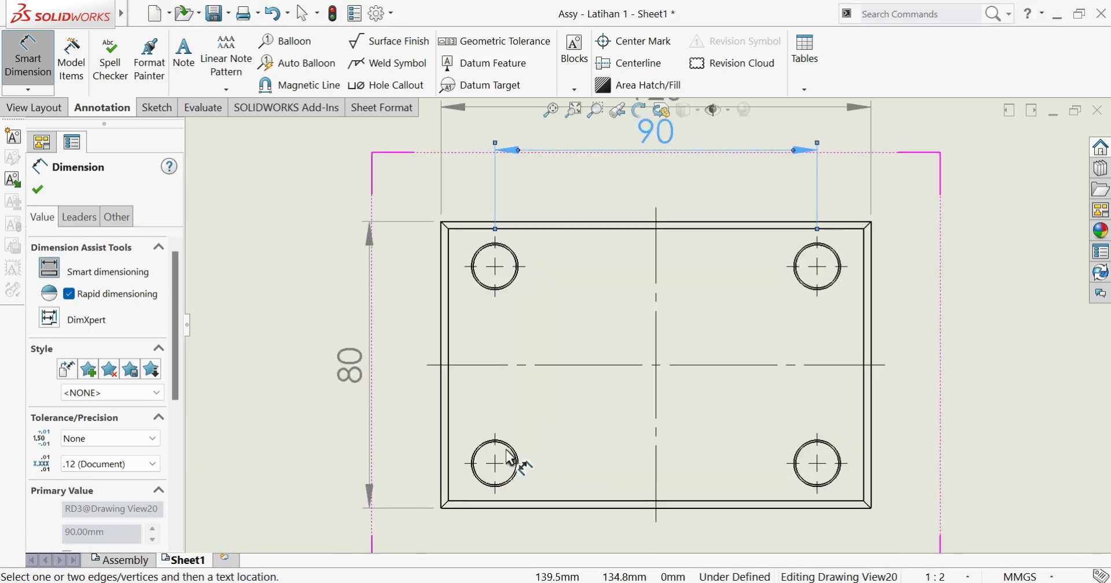
- Dimension the vertical center distance between the two left holes in the top view, placing it on the view's left side
{"action": "key", "text": "Escape"}
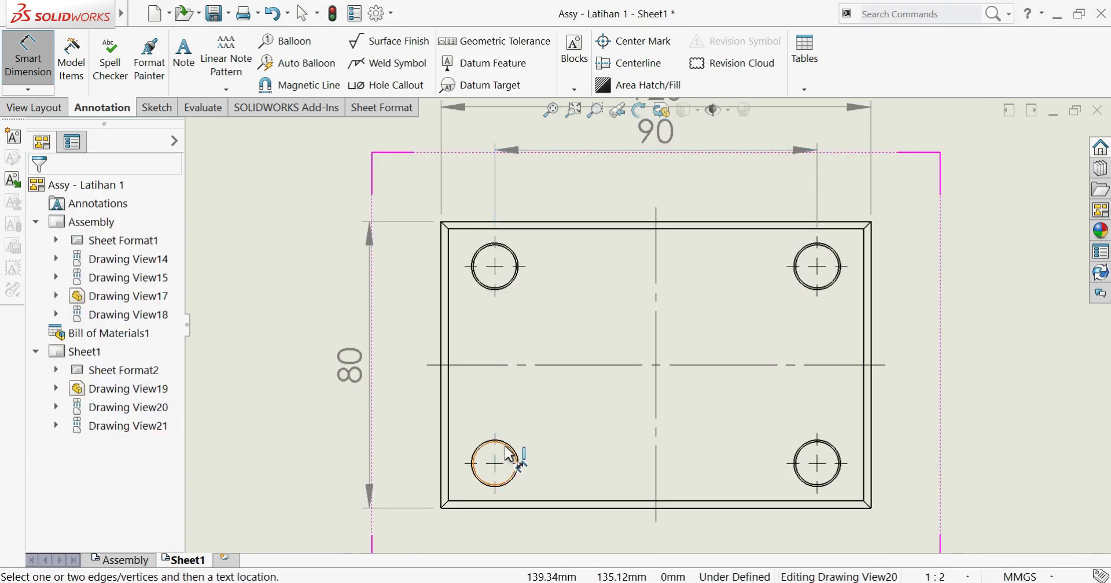
{"action": "left_click", "coordinate": [508, 457]}
{"action": "left_click", "coordinate": [491, 292]}
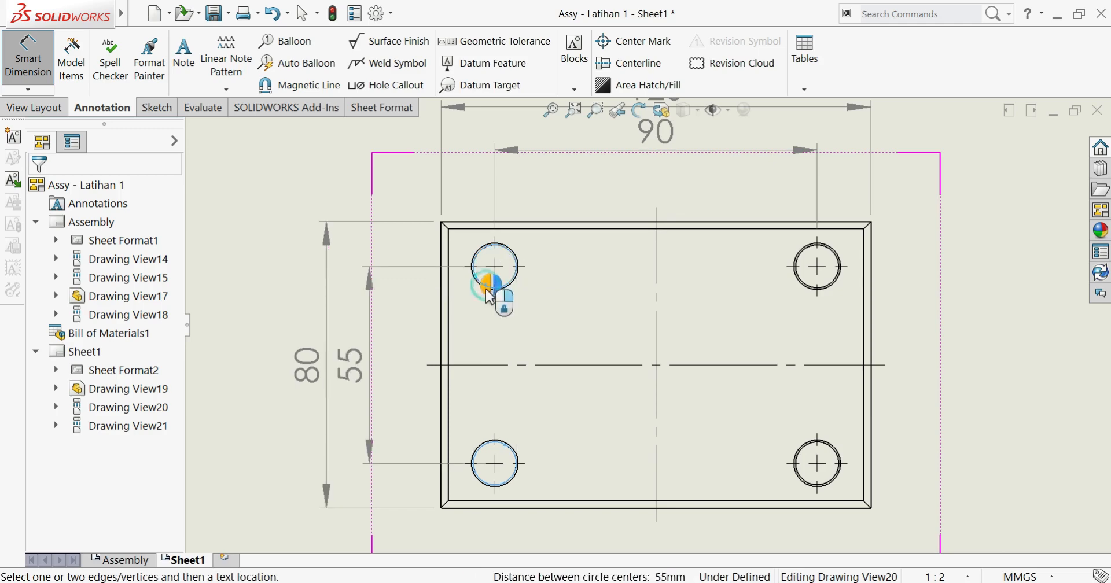
{"action": "left_click", "coordinate": [489, 295]}
{"action": "key", "text": "Escape"}
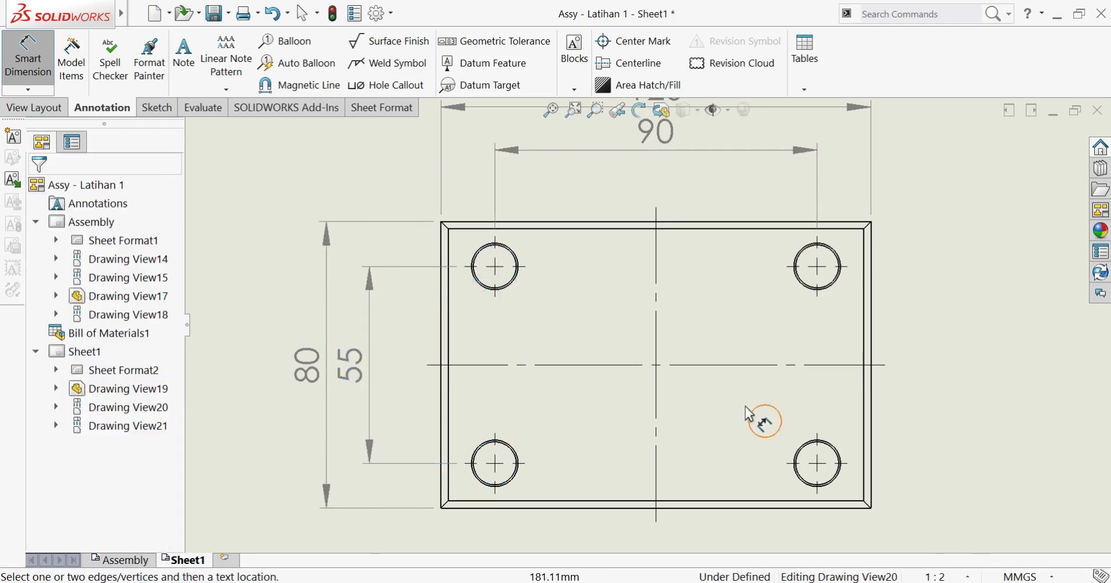
- Dimension the diameter of the upper-left hole, placing the text outside the plate's upper-left corner
{"action": "scroll", "coordinate": [706, 419], "scroll_direction": "up", "scroll_amount": 2}
{"action": "scroll", "coordinate": [666, 297], "scroll_direction": "down", "scroll_amount": 6}
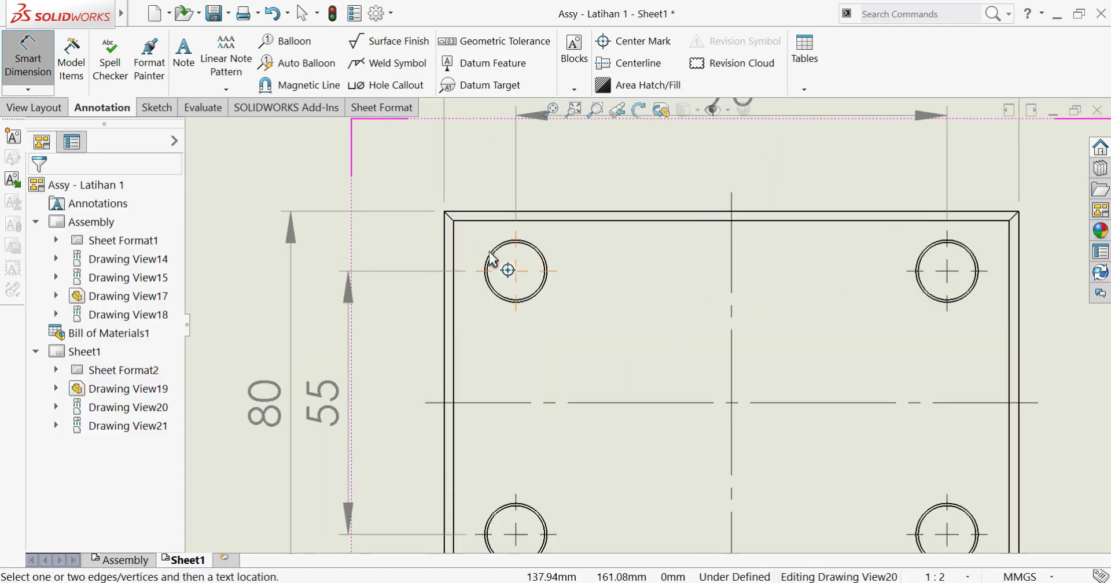
{"action": "left_click", "coordinate": [491, 257]}
{"action": "scroll", "coordinate": [524, 240], "scroll_direction": "up", "scroll_amount": 3}
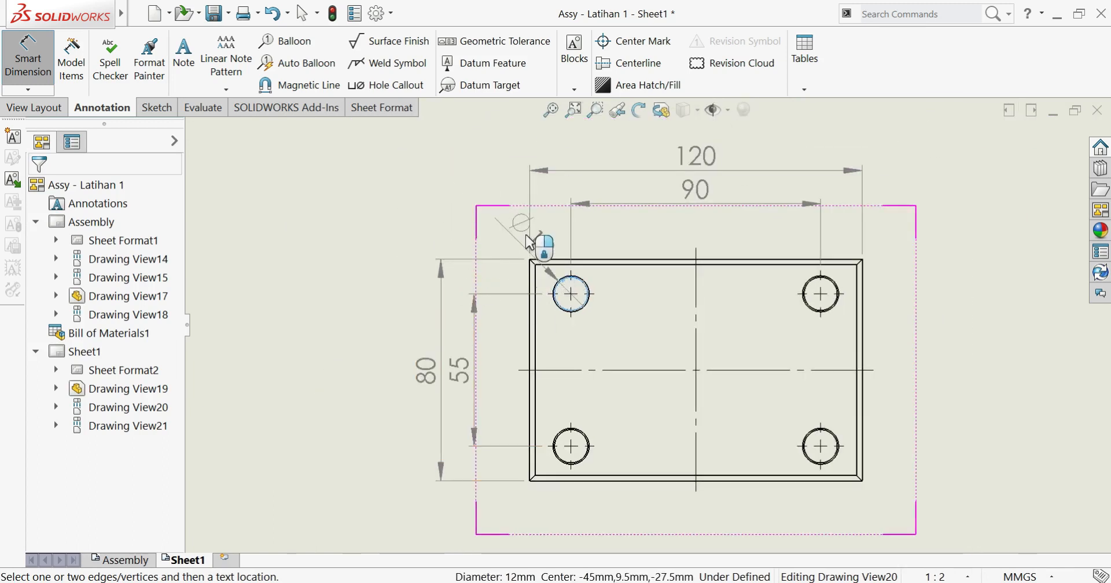
{"action": "left_click", "coordinate": [486, 223]}
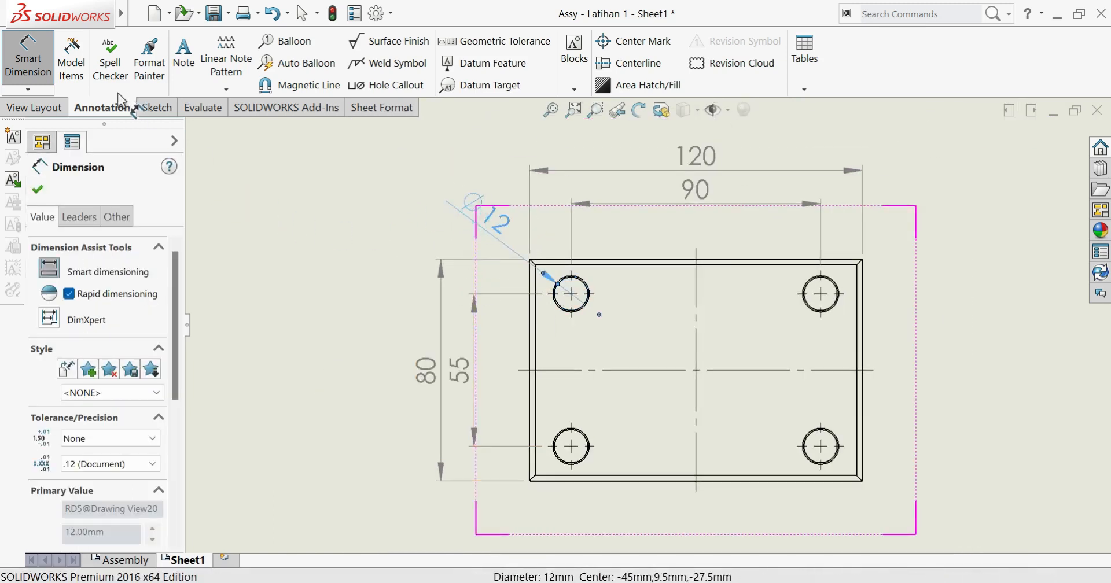
{"action": "left_click", "coordinate": [32, 64]}
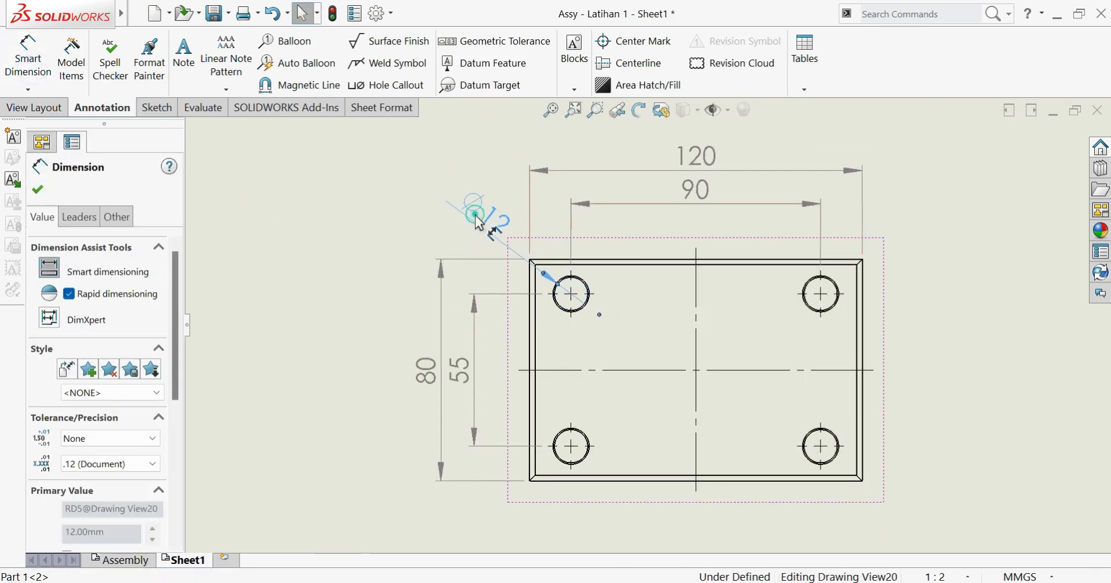
- Add the prefix "4 -" before the diameter symbol in the hole dimension's text
{"action": "left_click", "coordinate": [177, 428]}
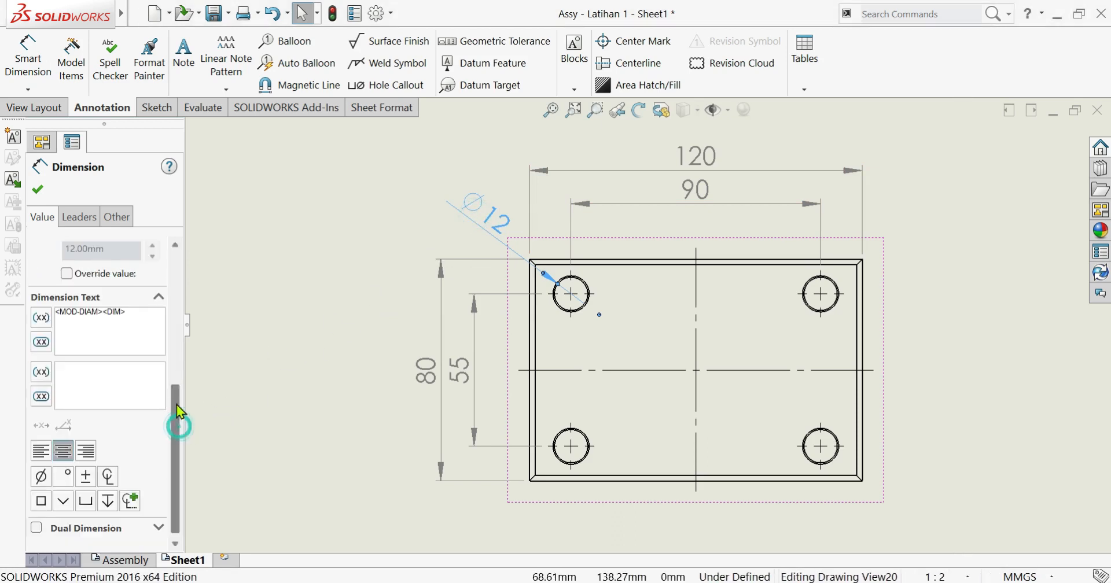
{"action": "left_click", "coordinate": [175, 289]}
{"action": "left_click", "coordinate": [175, 471]}
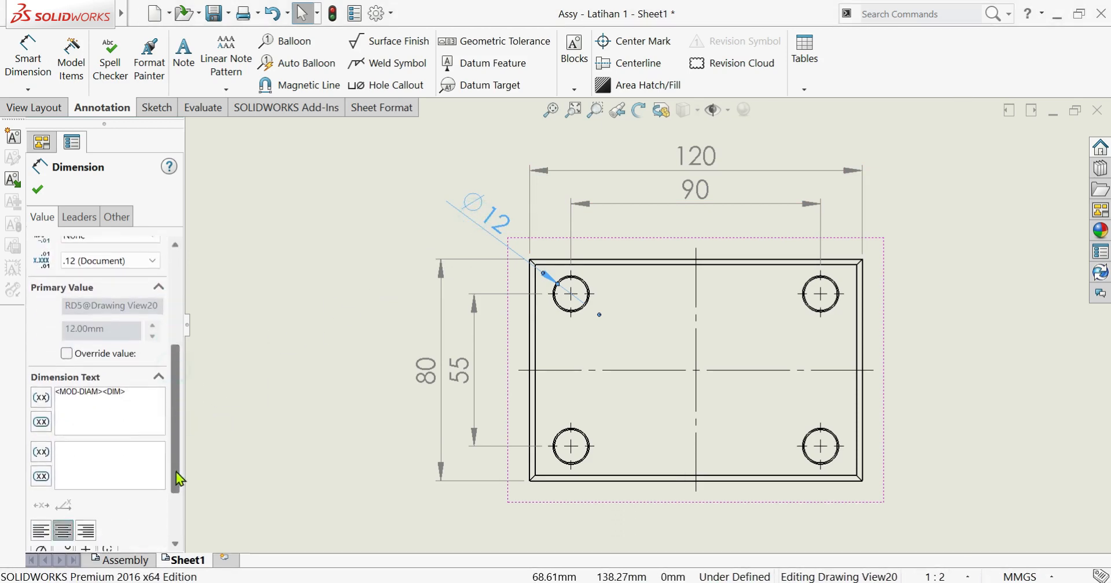
{"action": "scroll", "coordinate": [176, 471], "scroll_direction": "down", "scroll_amount": 2}
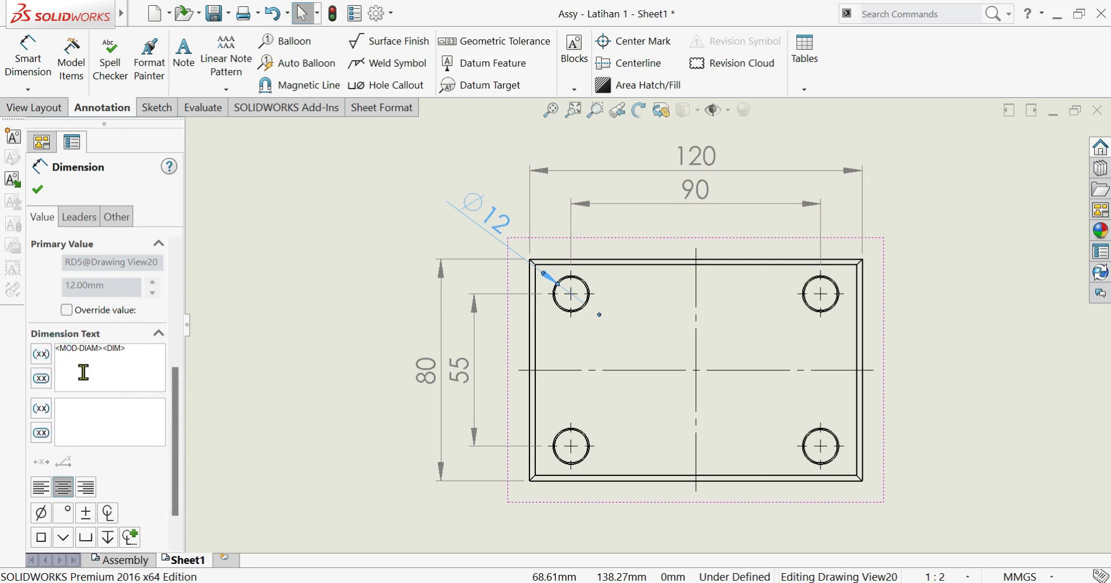
{"action": "type", "text": "4 -"}
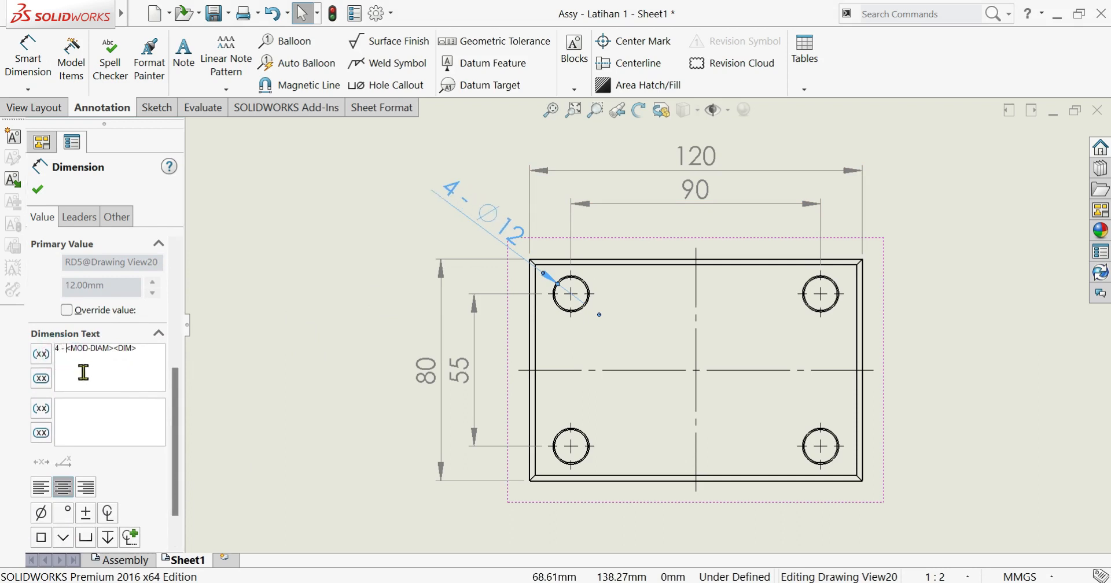
{"action": "left_click", "coordinate": [332, 304]}
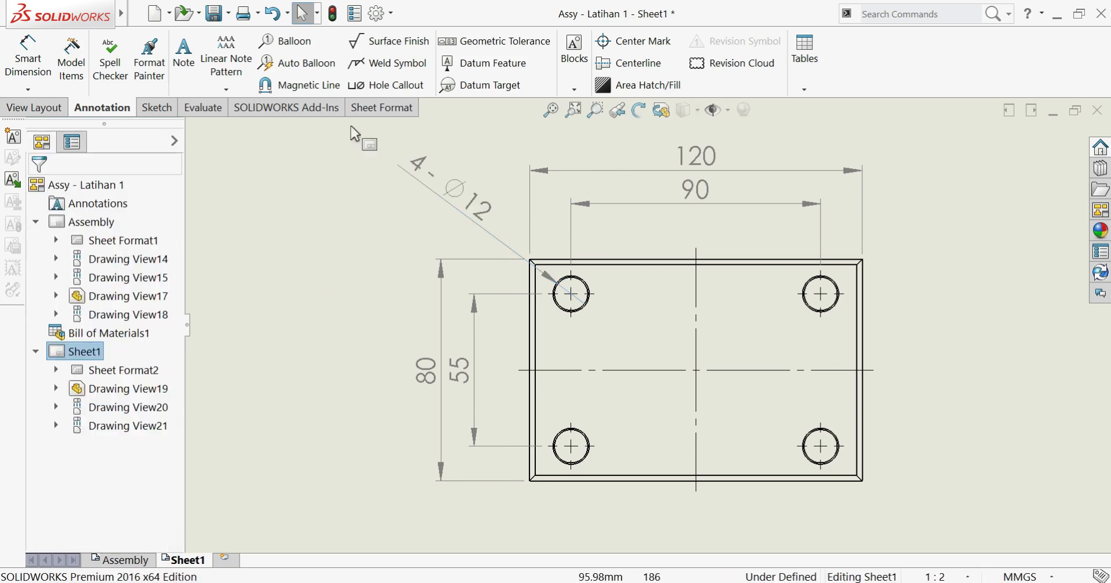
- Set the chamfer dimension text position to horizontal, underlined text in the document's dimension properties
{"action": "scroll", "coordinate": [706, 345], "scroll_direction": "up", "scroll_amount": 2}
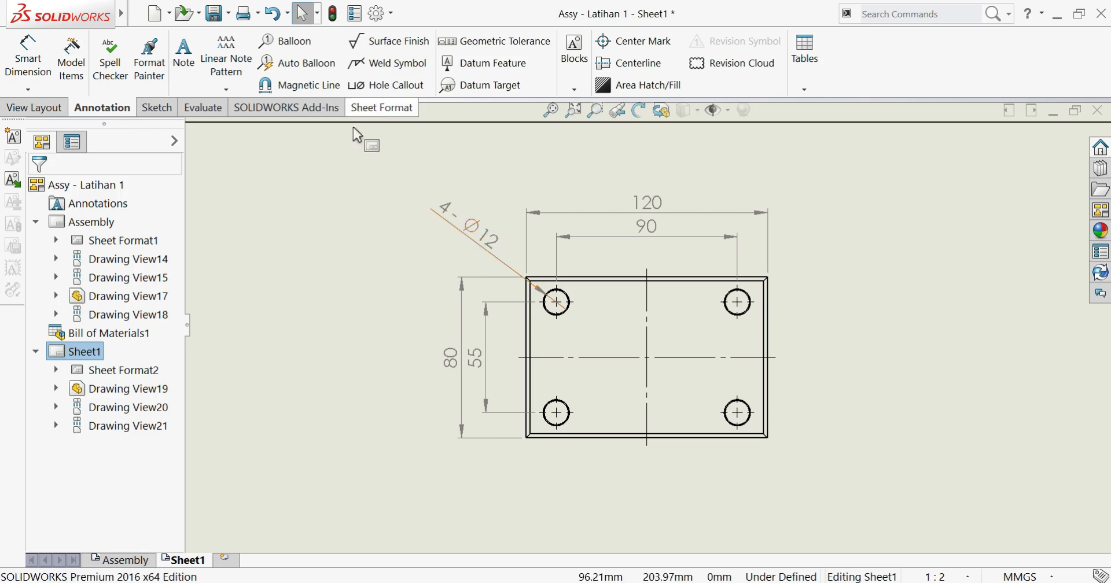
{"action": "left_click", "coordinate": [380, 17]}
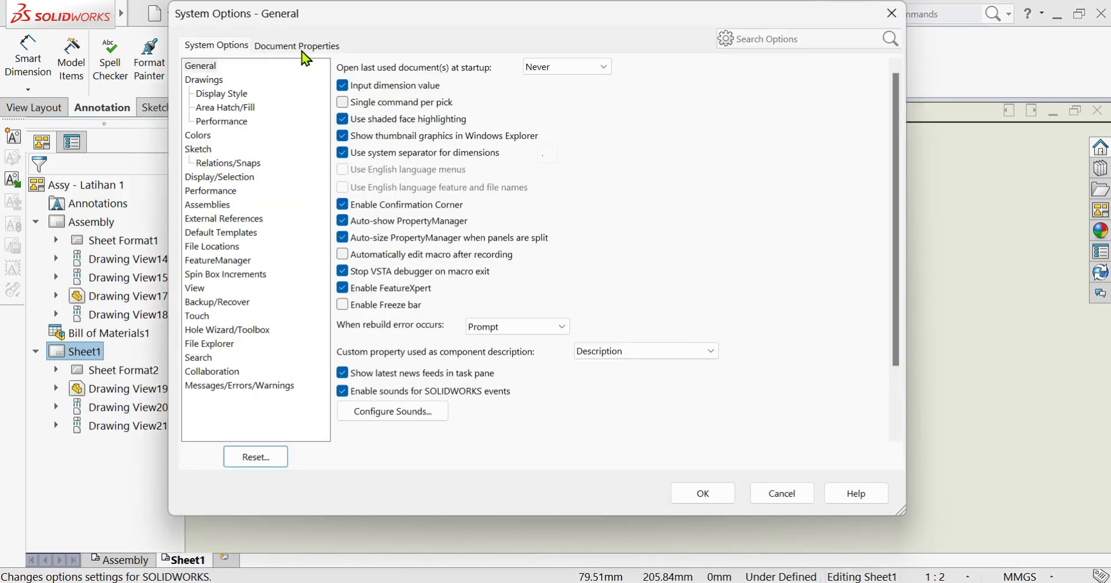
{"action": "left_click", "coordinate": [302, 51]}
{"action": "left_click", "coordinate": [196, 109]}
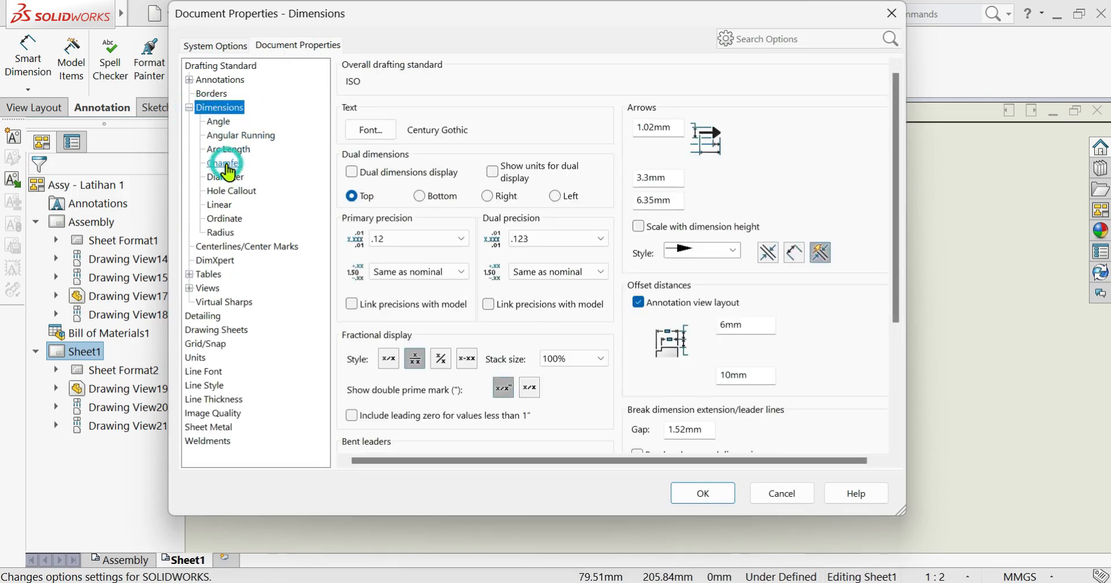
{"action": "left_click", "coordinate": [226, 164]}
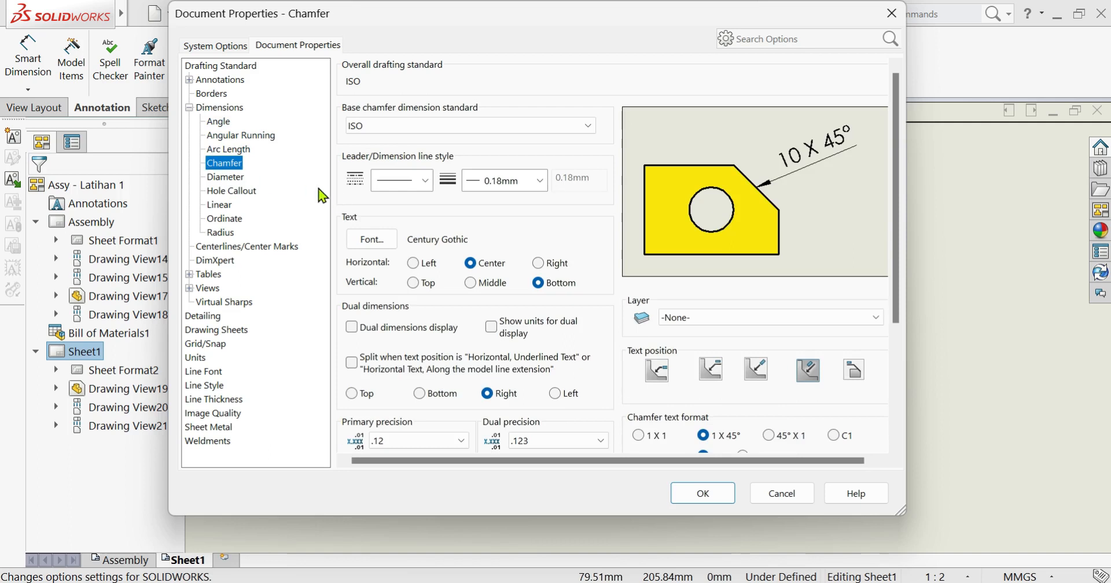
{"action": "left_click", "coordinate": [712, 369]}
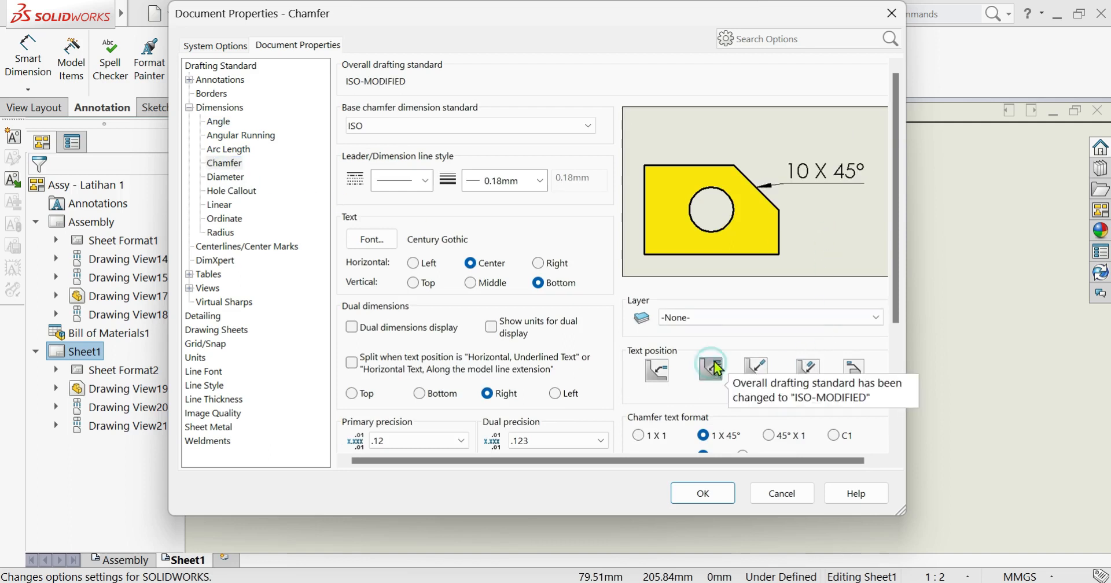
- Set the document's diameter and radius dimension text positions to horizontal text on a bent leader, and apply the properties
{"action": "left_click", "coordinate": [224, 177]}
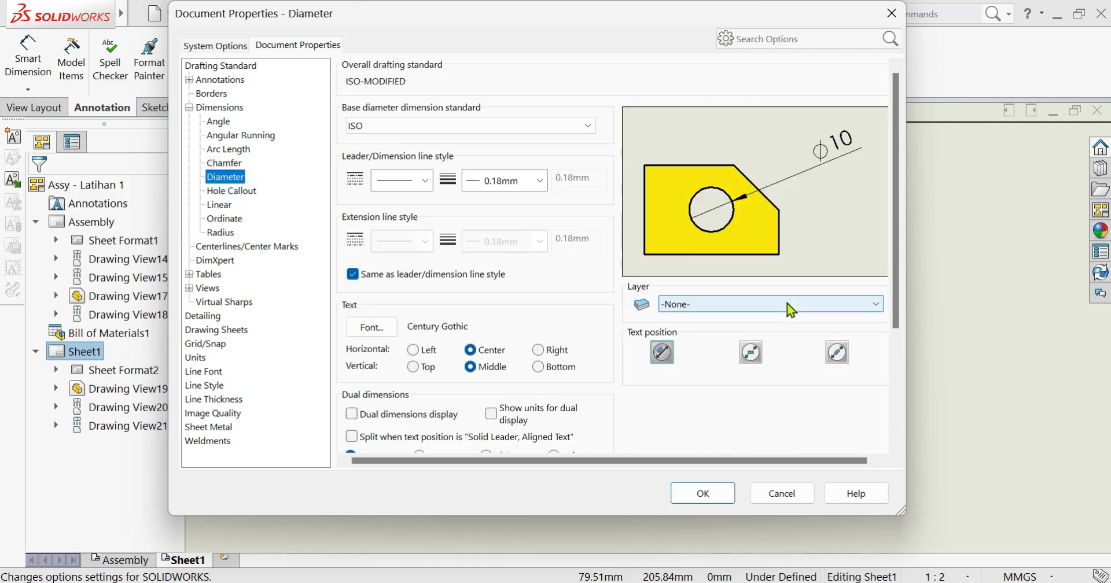
{"action": "left_click", "coordinate": [751, 354]}
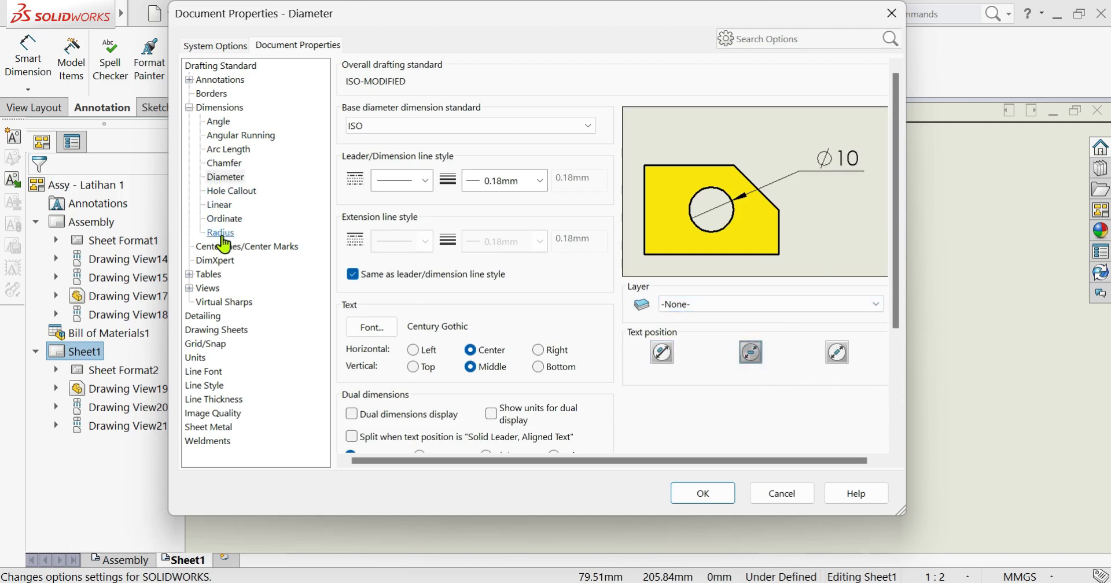
{"action": "left_click", "coordinate": [220, 232]}
{"action": "left_click", "coordinate": [751, 355]}
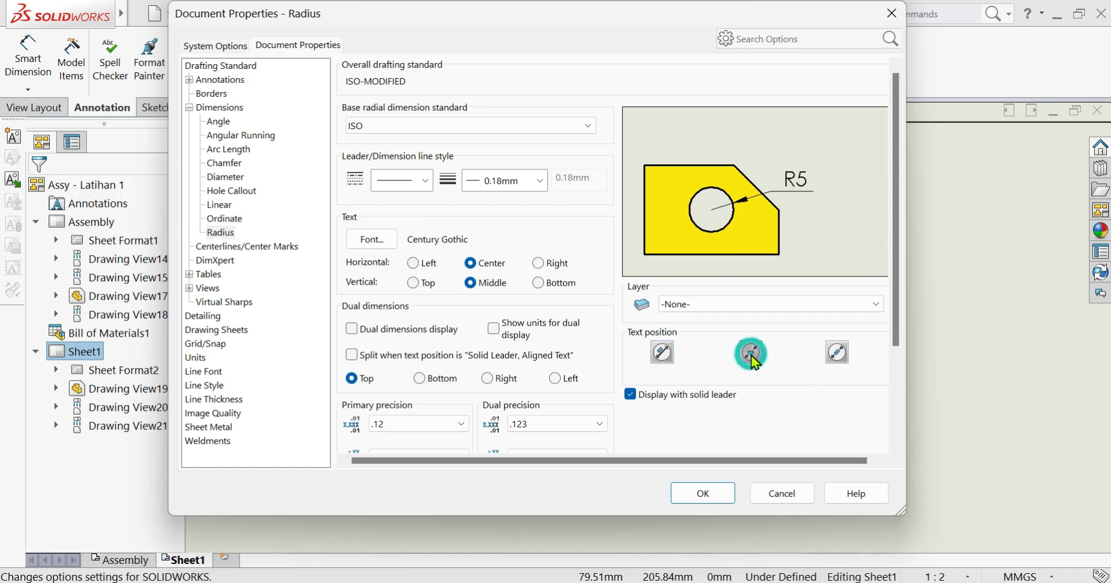
{"action": "left_click", "coordinate": [704, 494]}
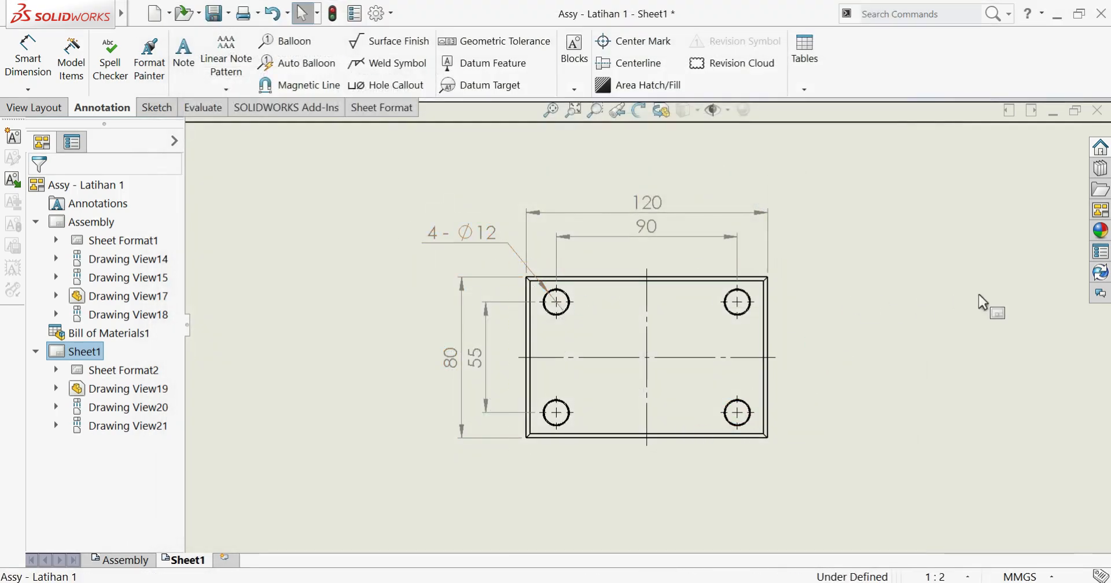
- Dimension the plate's thickness in the front view between its lower and upper edges, placing the text beyond its lower-right end
{"action": "scroll", "coordinate": [744, 414], "scroll_direction": "up", "scroll_amount": 5}
{"action": "scroll", "coordinate": [669, 404], "scroll_direction": "down", "scroll_amount": 2}
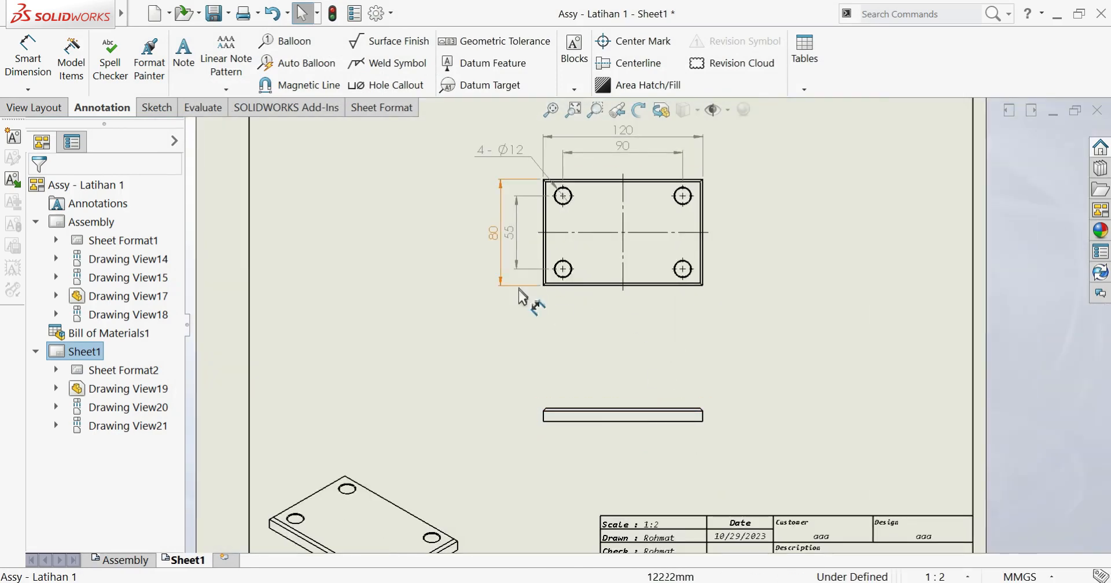
{"action": "left_click", "coordinate": [28, 58]}
{"action": "scroll", "coordinate": [643, 443], "scroll_direction": "down", "scroll_amount": 3}
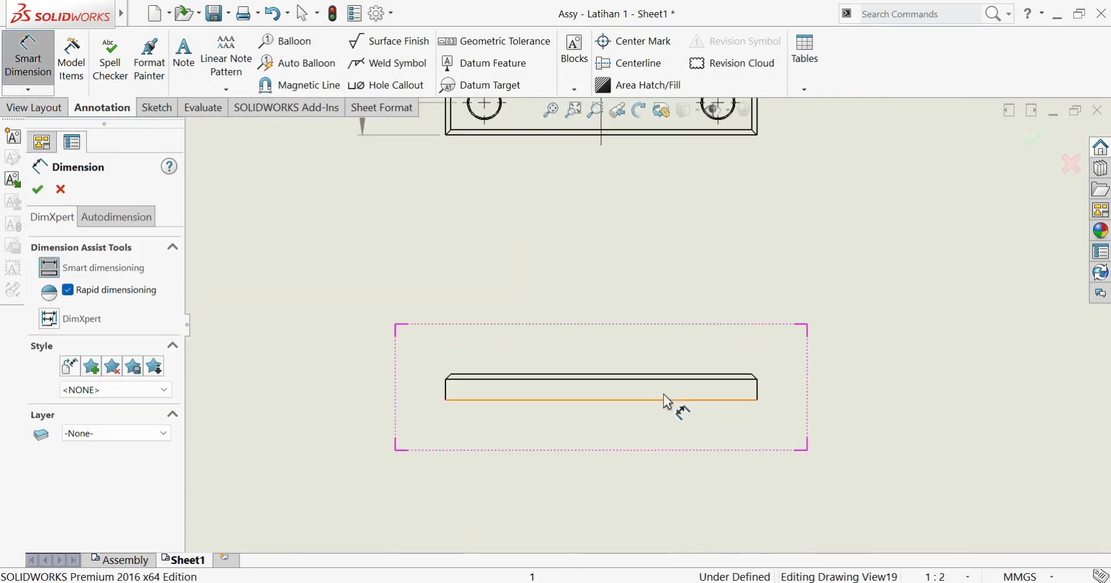
{"action": "left_click", "coordinate": [668, 401]}
{"action": "scroll", "coordinate": [709, 359], "scroll_direction": "down", "scroll_amount": 2}
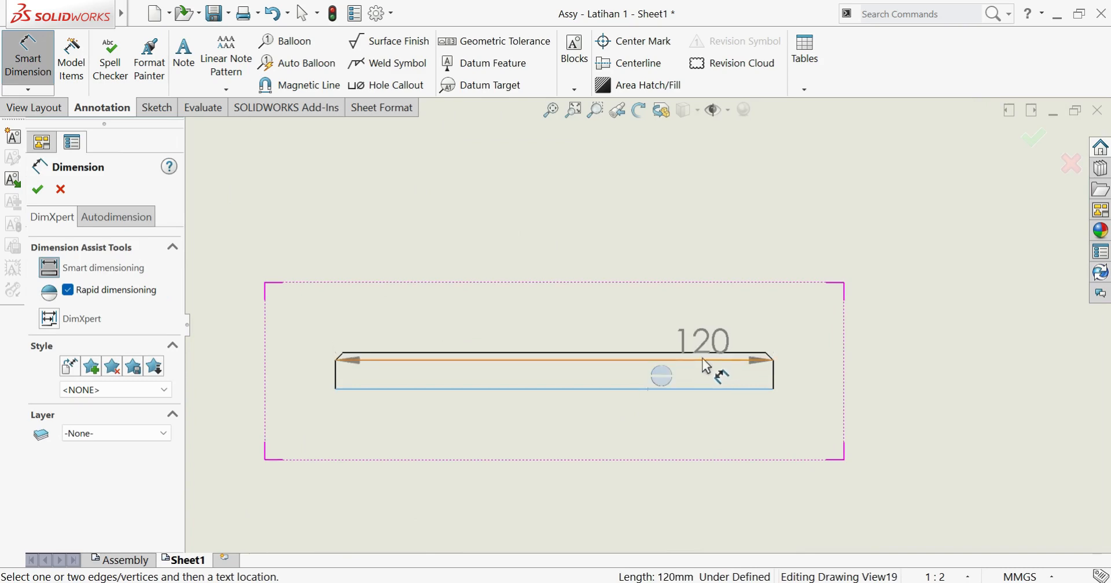
{"action": "left_click", "coordinate": [707, 355]}
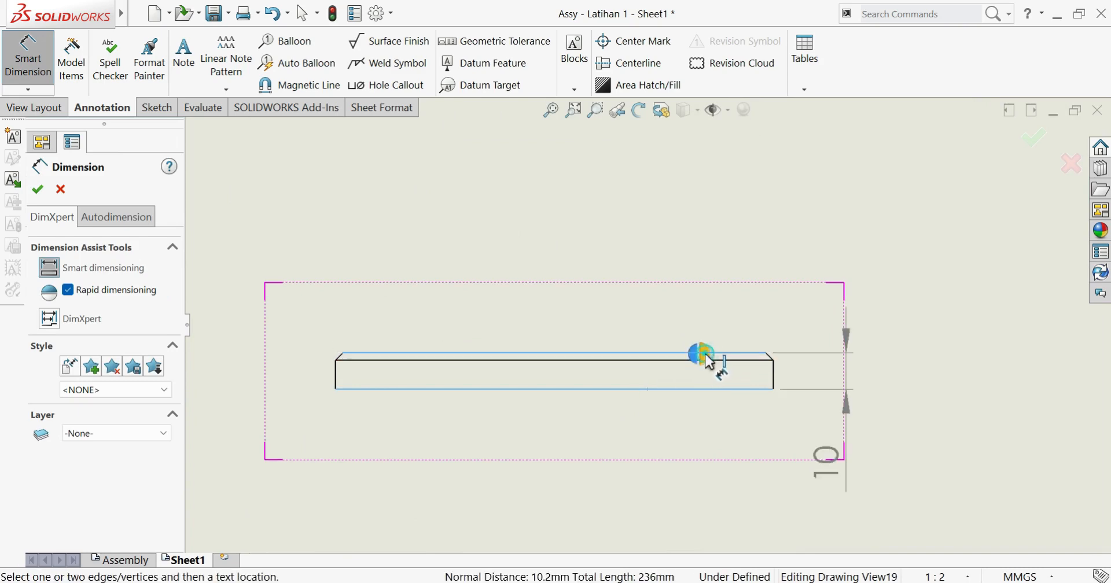
{"action": "left_click", "coordinate": [897, 437]}
- Give the front view's thickness dimension a Bilateral tolerance with a +0.02 mm upper variation and shift its text slightly lower
{"action": "scroll", "coordinate": [682, 389], "scroll_direction": "up", "scroll_amount": 4}
{"action": "scroll", "coordinate": [626, 281], "scroll_direction": "up", "scroll_amount": 2}
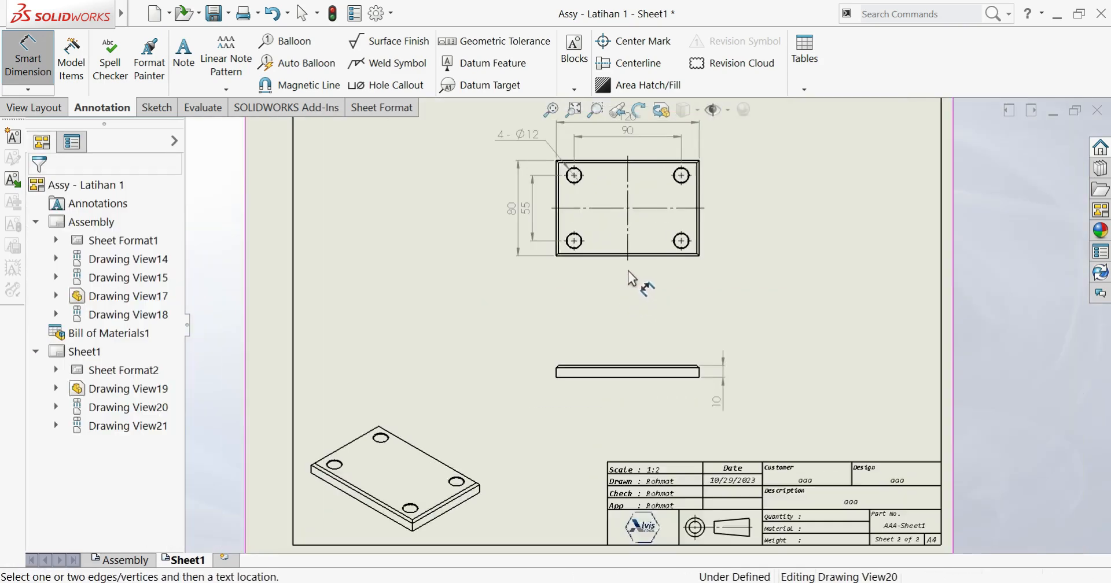
{"action": "scroll", "coordinate": [627, 269], "scroll_direction": "down", "scroll_amount": 1}
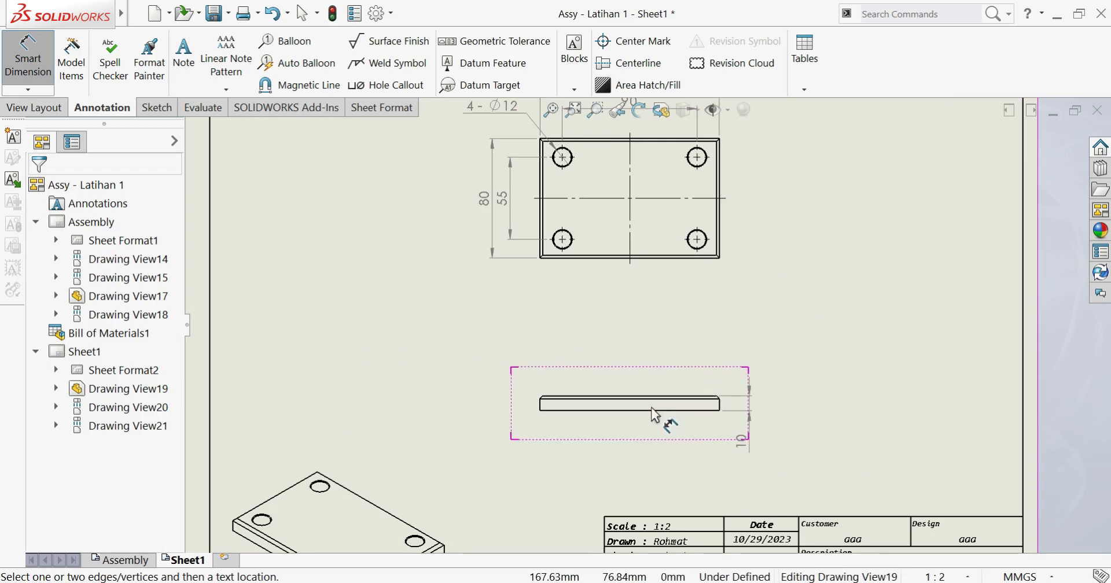
{"action": "scroll", "coordinate": [654, 414], "scroll_direction": "down", "scroll_amount": 3}
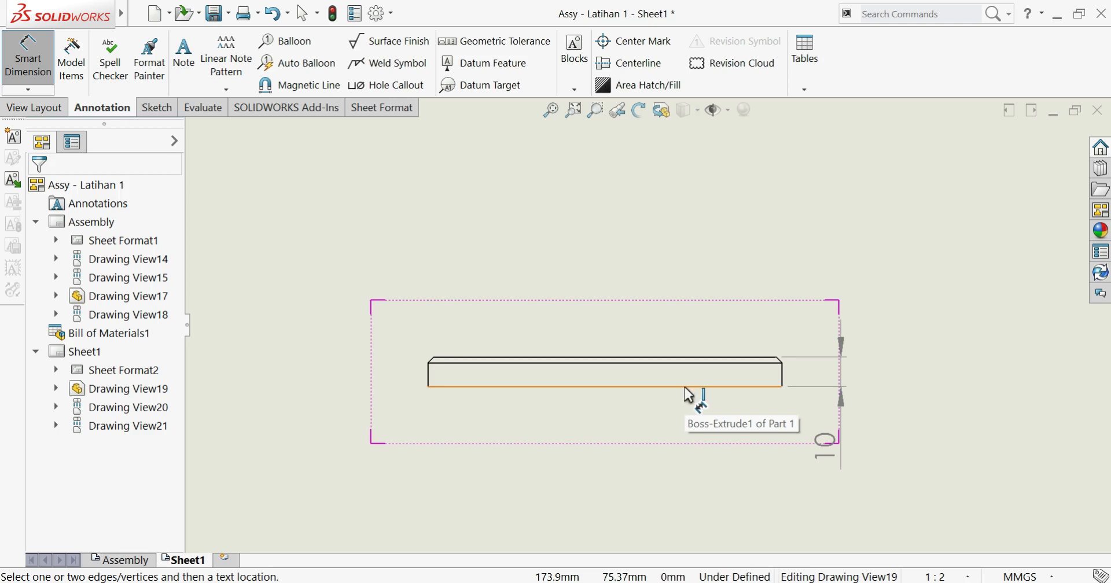
{"action": "left_click", "coordinate": [833, 444]}
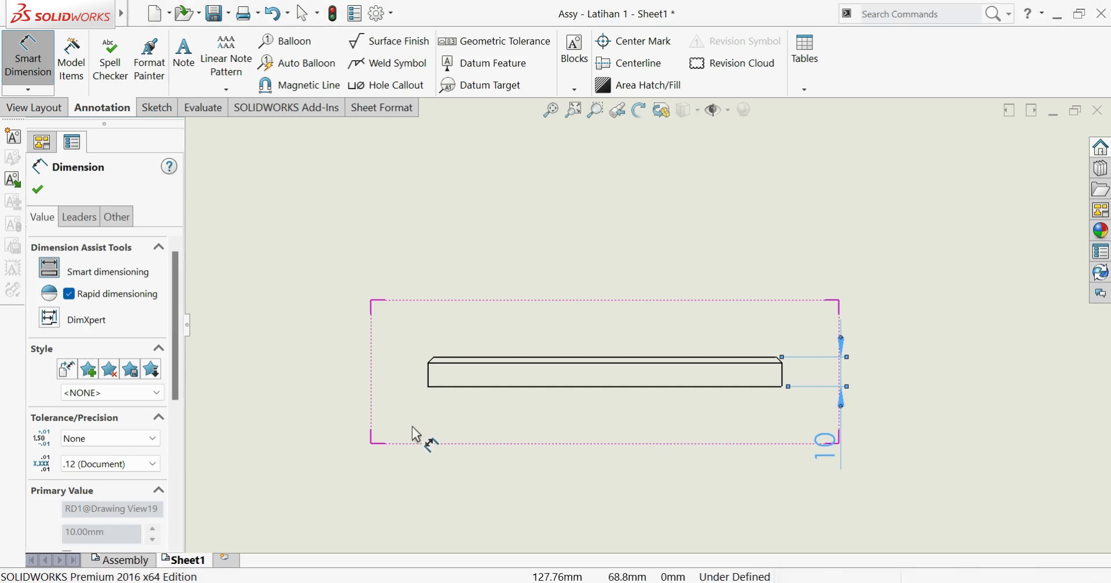
{"action": "left_click_drag", "start_coordinate": [180, 367], "coordinate": [179, 421]}
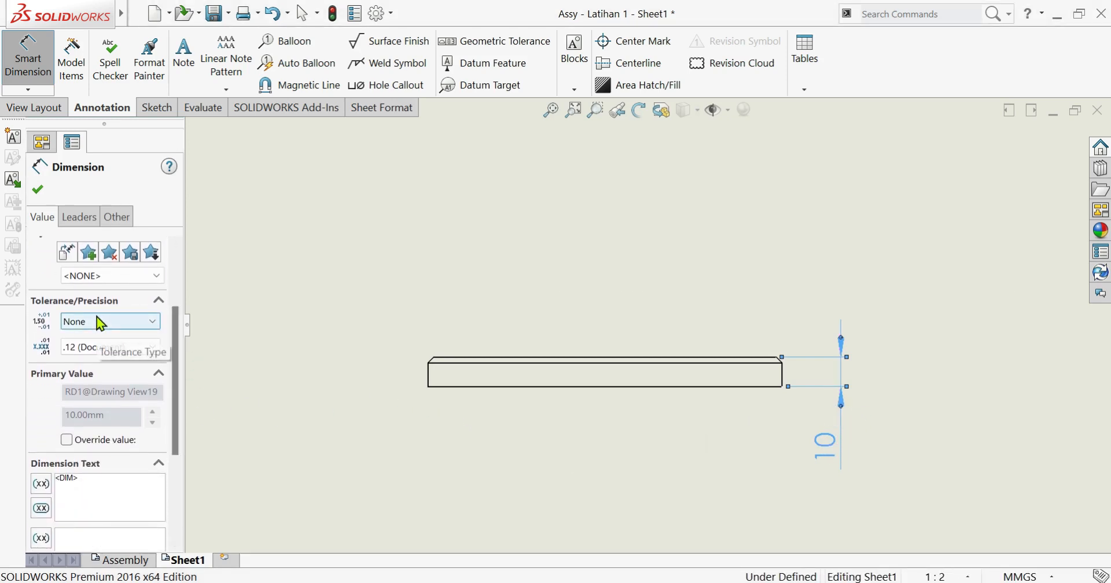
{"action": "left_click", "coordinate": [96, 317]}
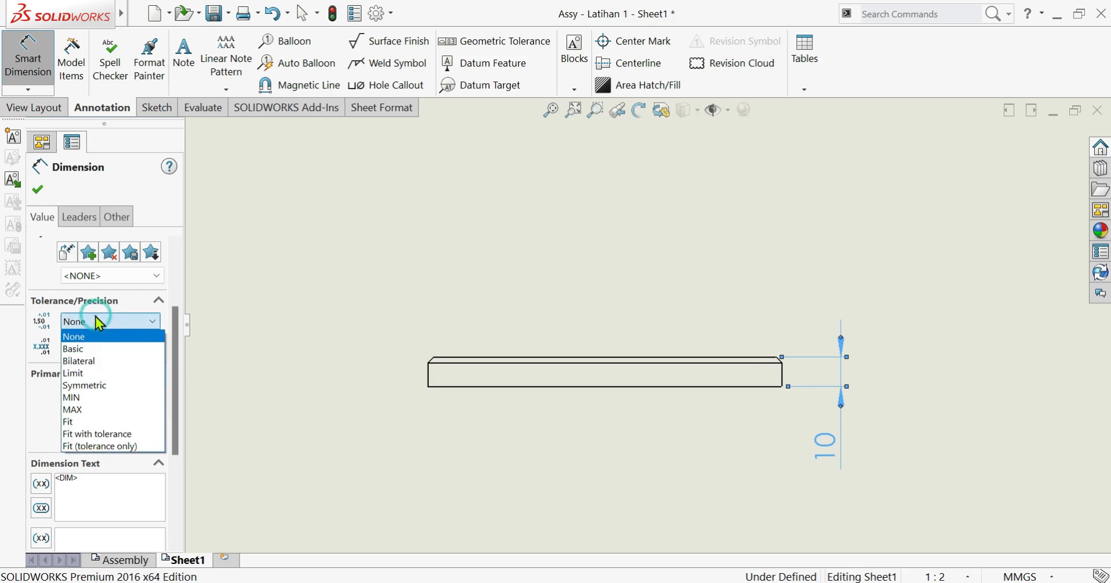
{"action": "left_click", "coordinate": [92, 346]}
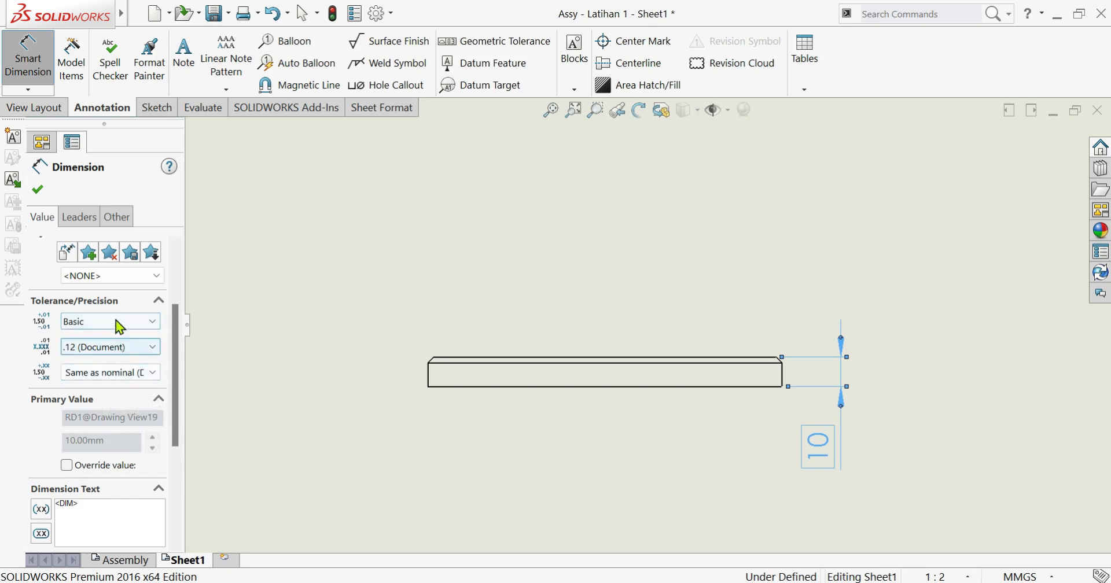
{"action": "left_click", "coordinate": [114, 320]}
{"action": "left_click", "coordinate": [99, 362]}
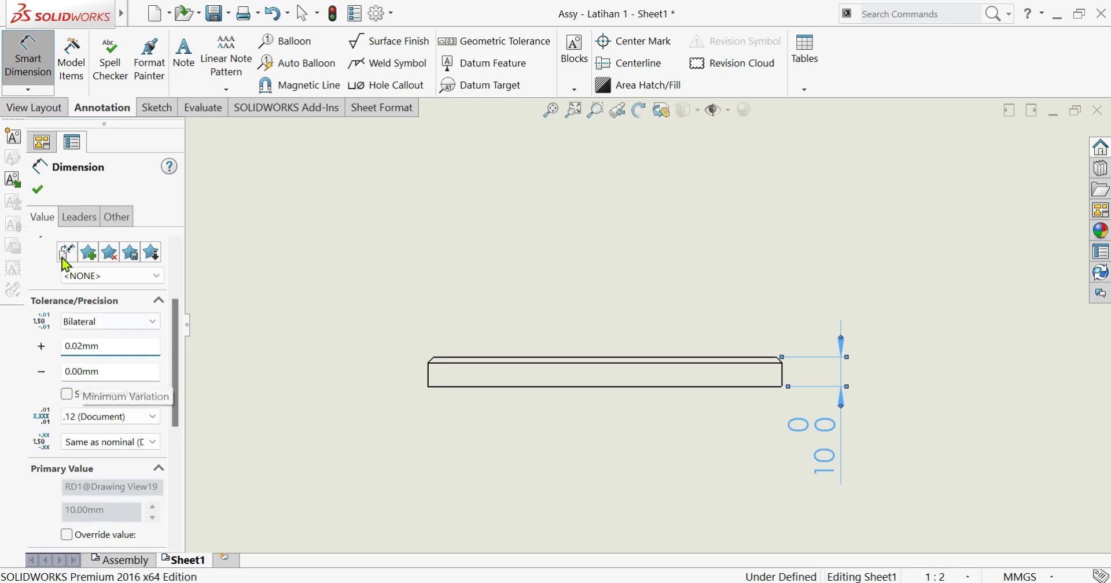
{"action": "left_click", "coordinate": [37, 189]}
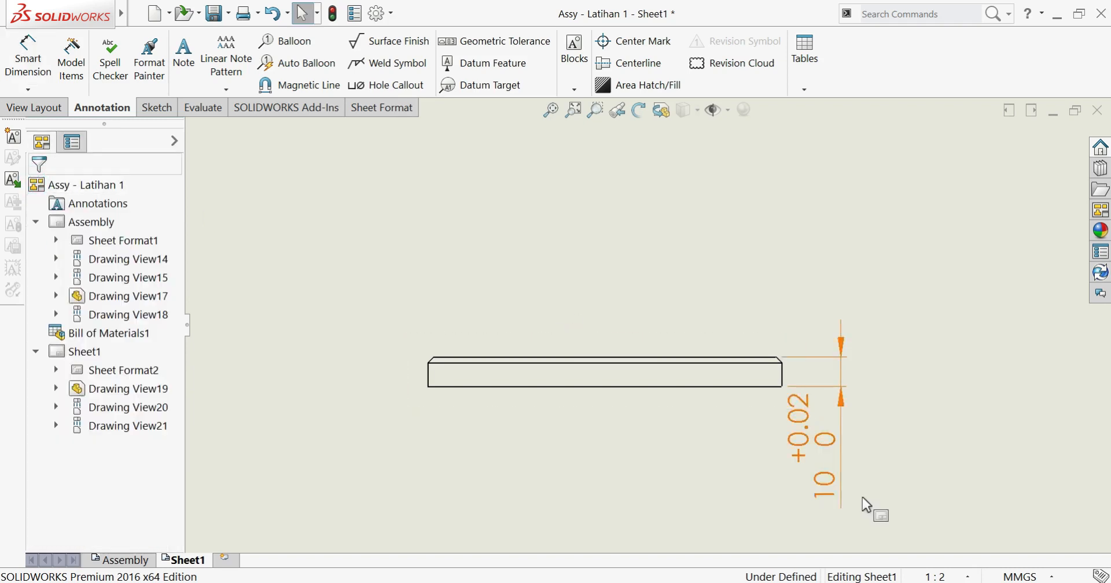
{"action": "left_click_drag", "start_coordinate": [818, 451], "coordinate": [819, 475]}
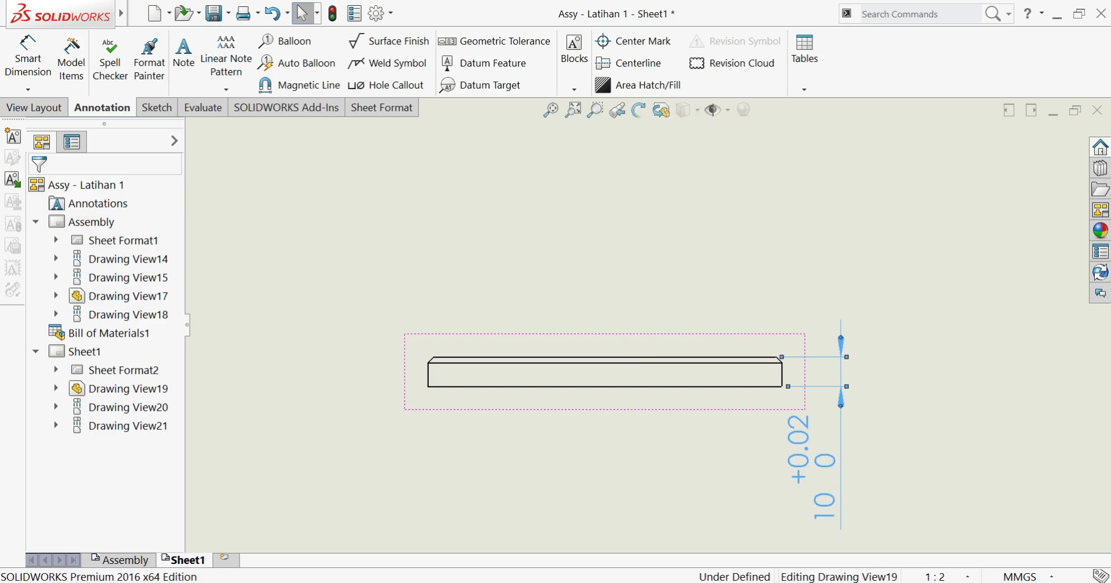
{"action": "left_click", "coordinate": [881, 466]}
{"action": "scroll", "coordinate": [662, 436], "scroll_direction": "up", "scroll_amount": 4}
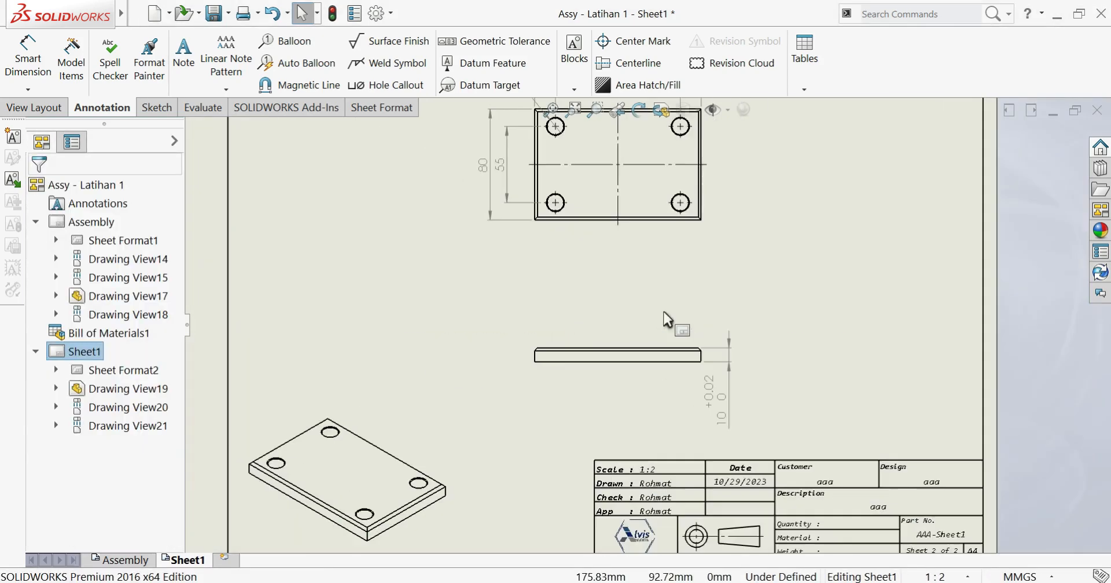
{"action": "scroll", "coordinate": [664, 315], "scroll_direction": "down", "scroll_amount": 2}
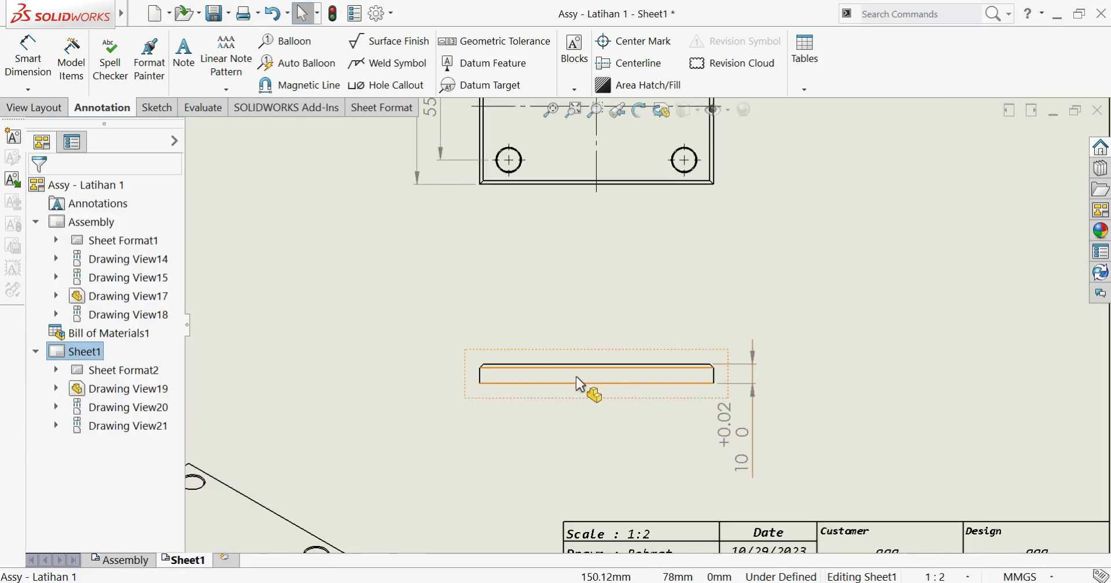
{"action": "scroll", "coordinate": [523, 329], "scroll_direction": "up", "scroll_amount": 1}
{"action": "scroll", "coordinate": [578, 234], "scroll_direction": "down", "scroll_amount": 3}
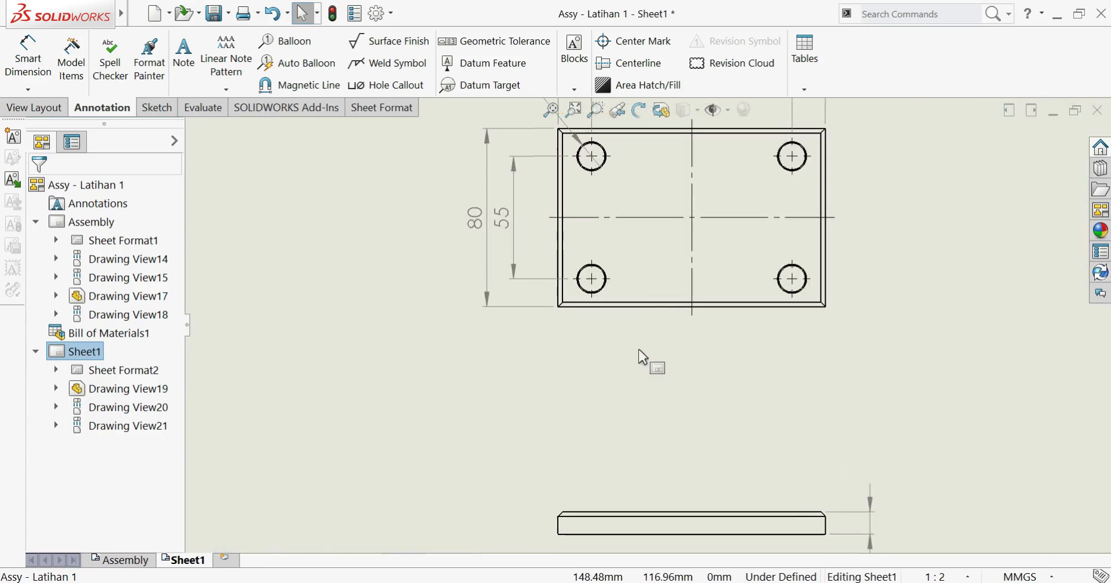
- Start a Broken-out Section and sketch a closed spline around the left end of the plate in the front view
{"action": "left_click", "coordinate": [34, 107]}
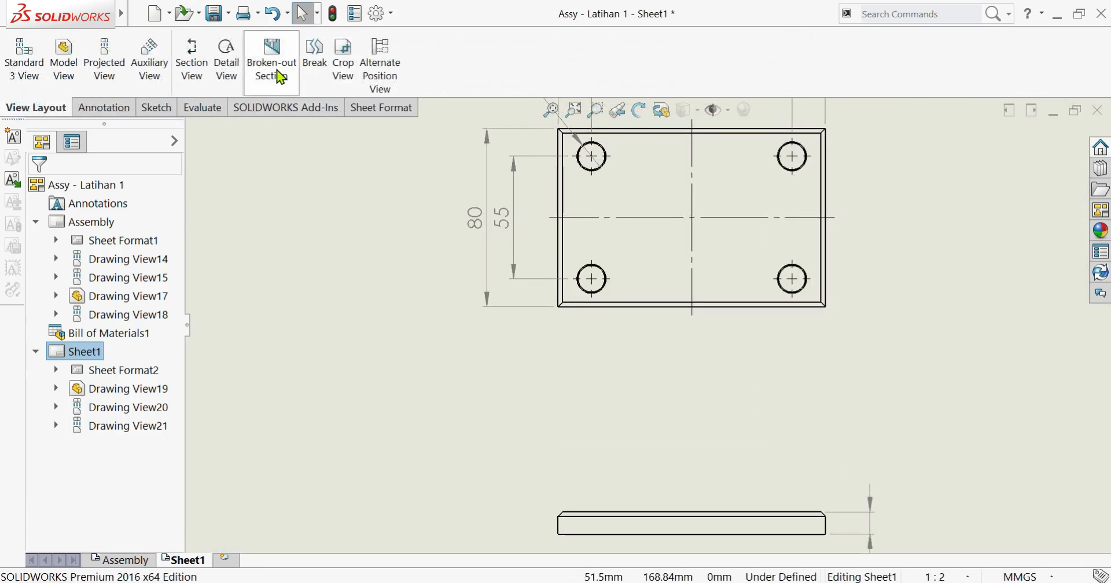
{"action": "scroll", "coordinate": [648, 324], "scroll_direction": "up", "scroll_amount": 2}
{"action": "scroll", "coordinate": [659, 428], "scroll_direction": "down", "scroll_amount": 1}
{"action": "scroll", "coordinate": [648, 323], "scroll_direction": "up", "scroll_amount": 1}
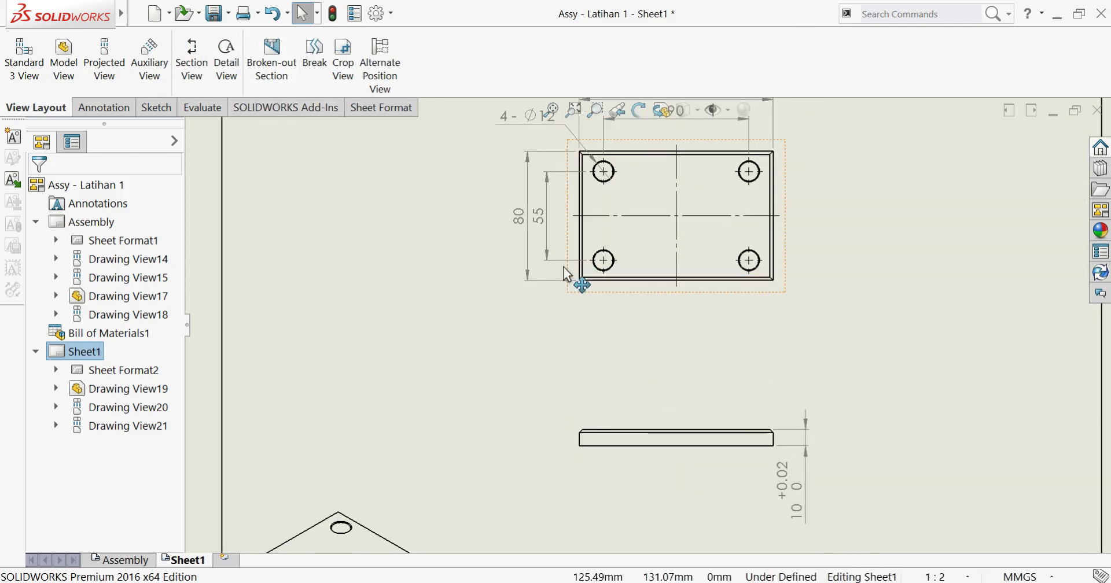
{"action": "left_click", "coordinate": [269, 76]}
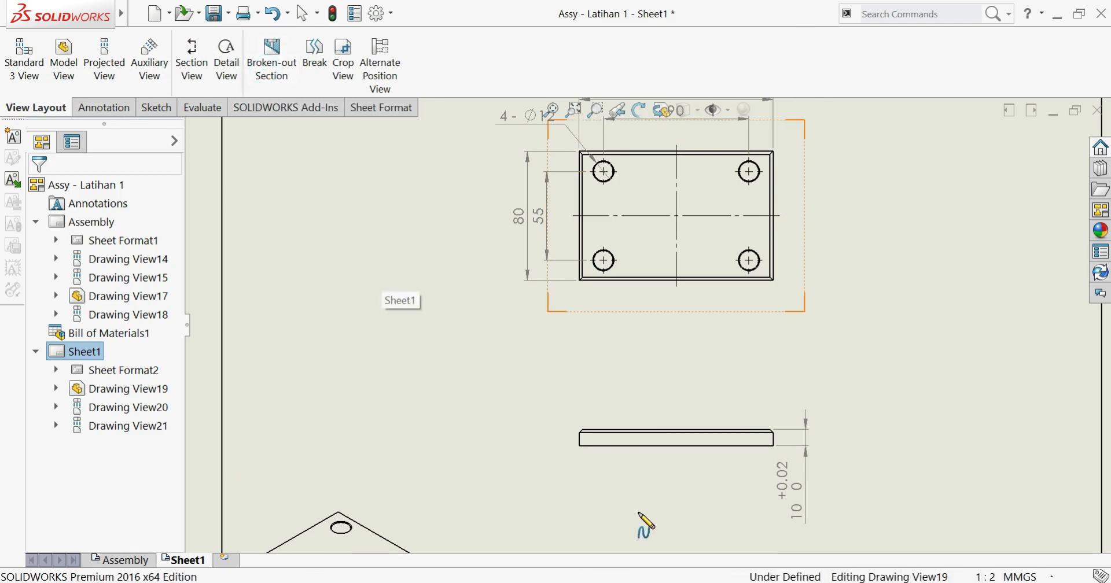
{"action": "scroll", "coordinate": [632, 471], "scroll_direction": "down", "scroll_amount": 5}
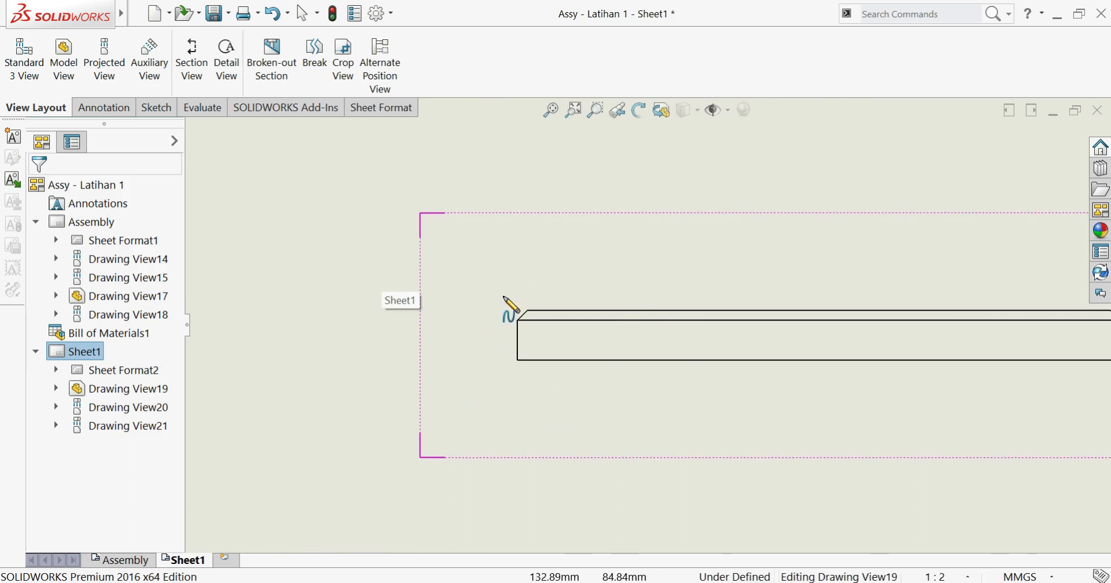
{"action": "left_click", "coordinate": [480, 280]}
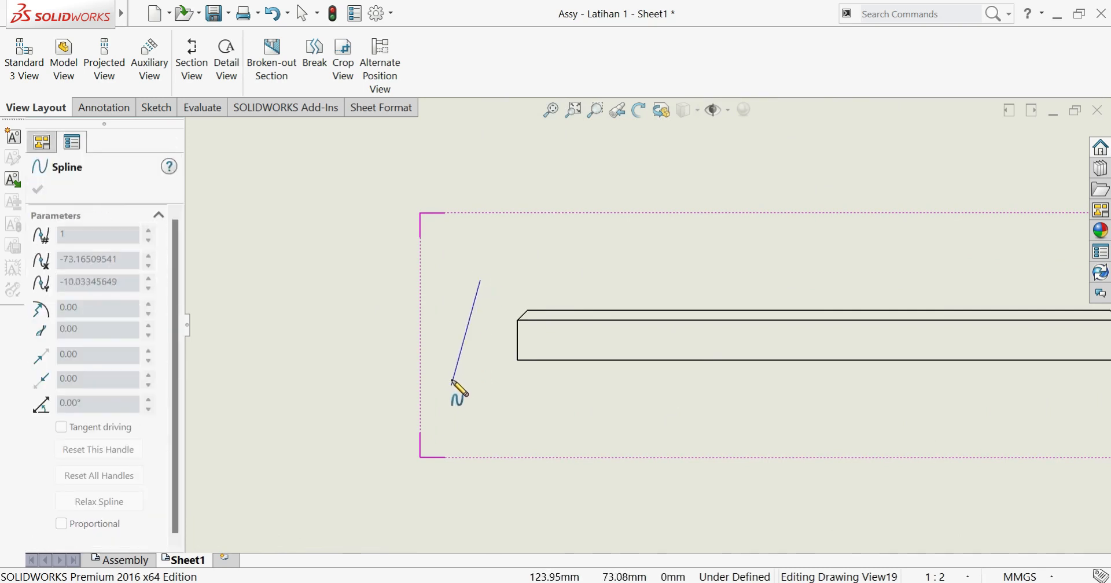
{"action": "left_click", "coordinate": [454, 379]}
{"action": "left_click", "coordinate": [600, 415]}
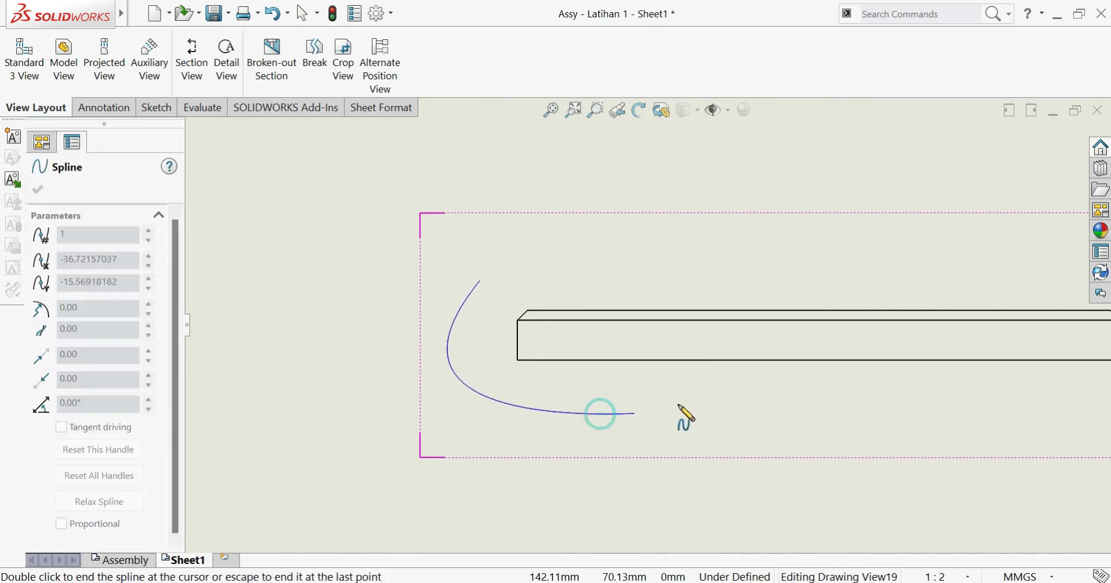
{"action": "left_click", "coordinate": [694, 308]}
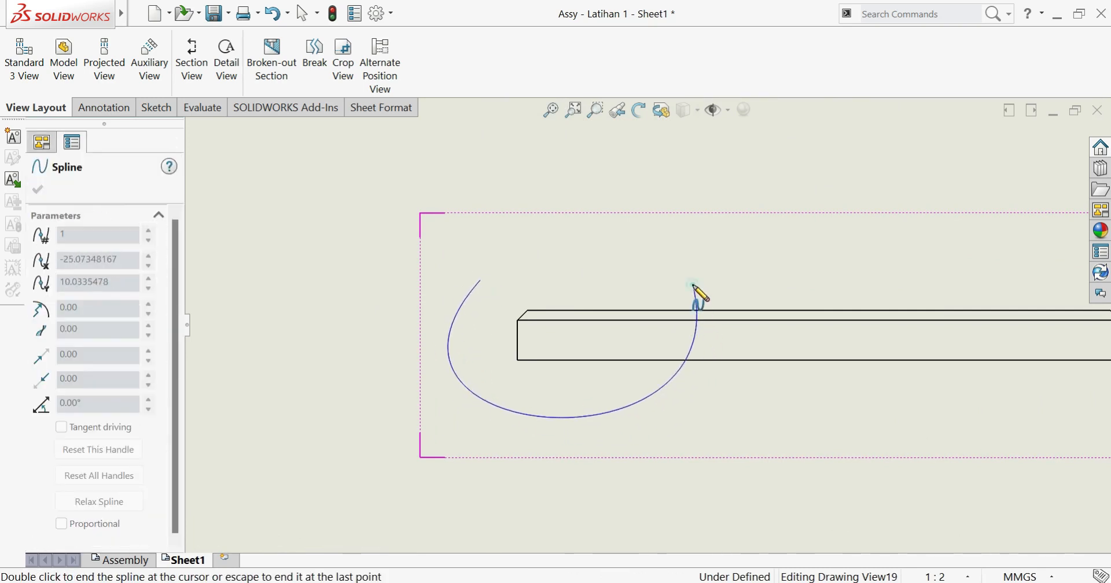
{"action": "left_click", "coordinate": [480, 280]}
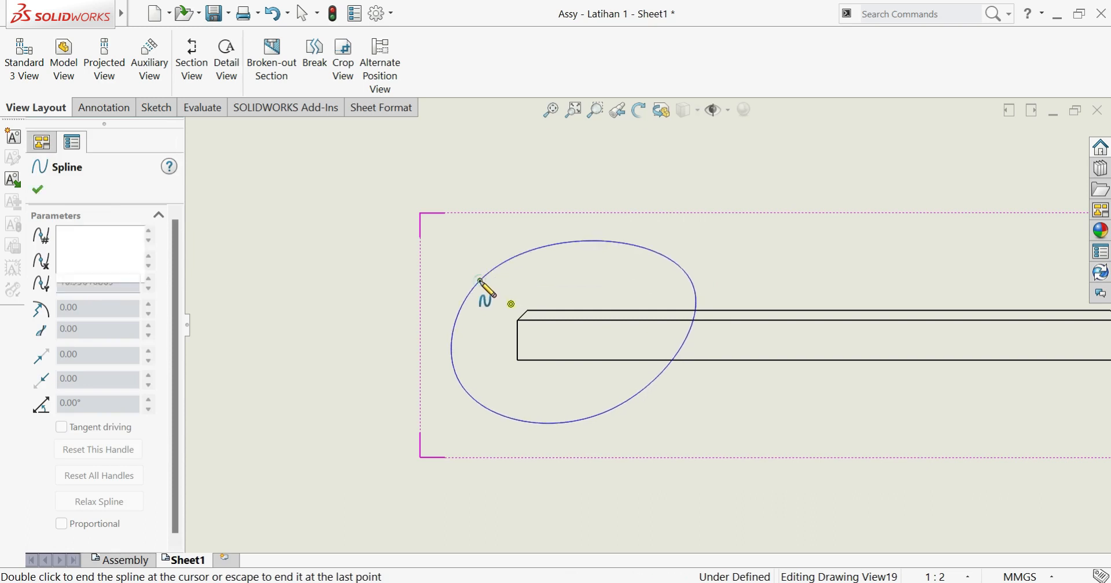
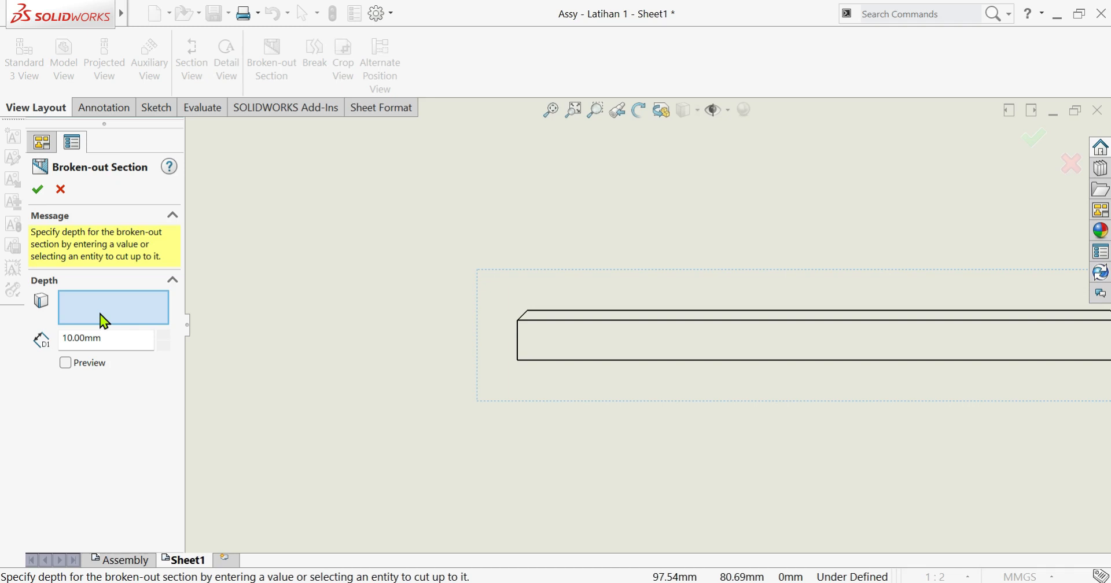
- Set the broken-out section's depth by the outer circular edge of the top view's lower-left hole, preview it and create the section
{"action": "scroll", "coordinate": [442, 342], "scroll_direction": "up", "scroll_amount": 7}
{"action": "scroll", "coordinate": [642, 249], "scroll_direction": "down", "scroll_amount": 3}
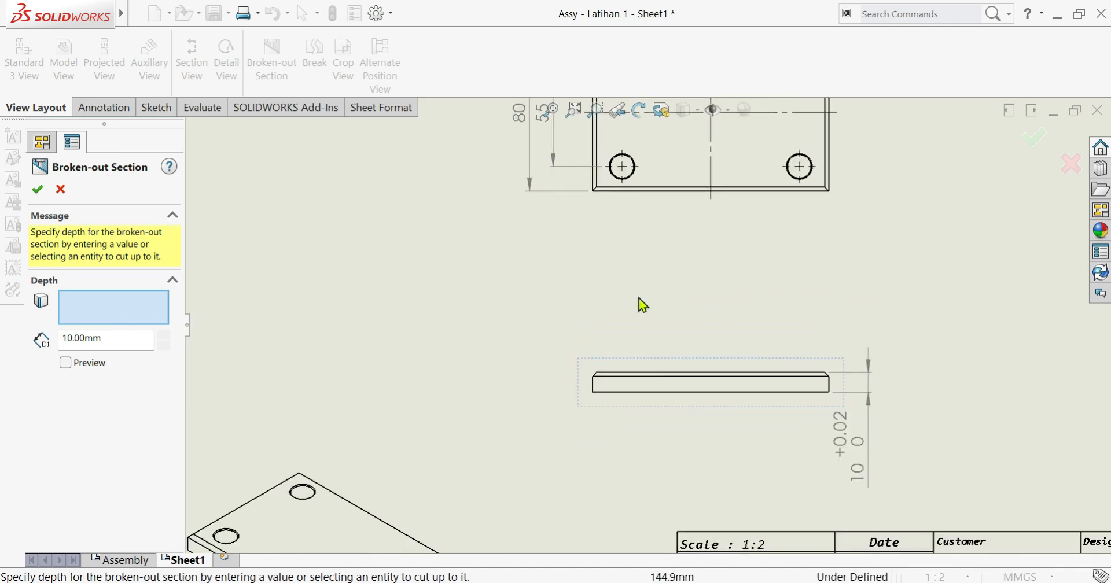
{"action": "scroll", "coordinate": [640, 179], "scroll_direction": "down", "scroll_amount": 4}
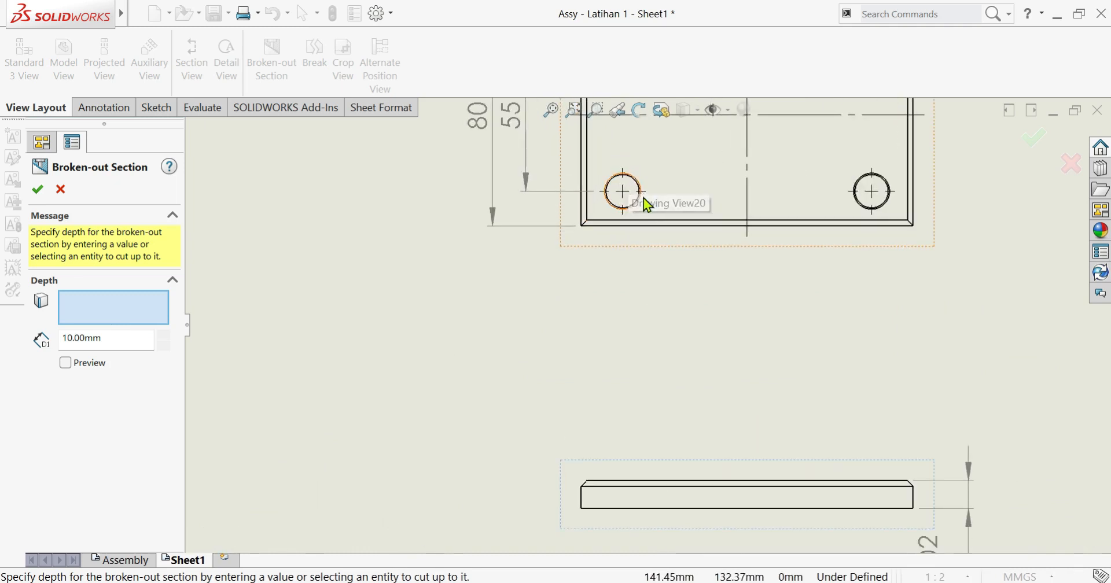
{"action": "scroll", "coordinate": [640, 218], "scroll_direction": "down", "scroll_amount": 2}
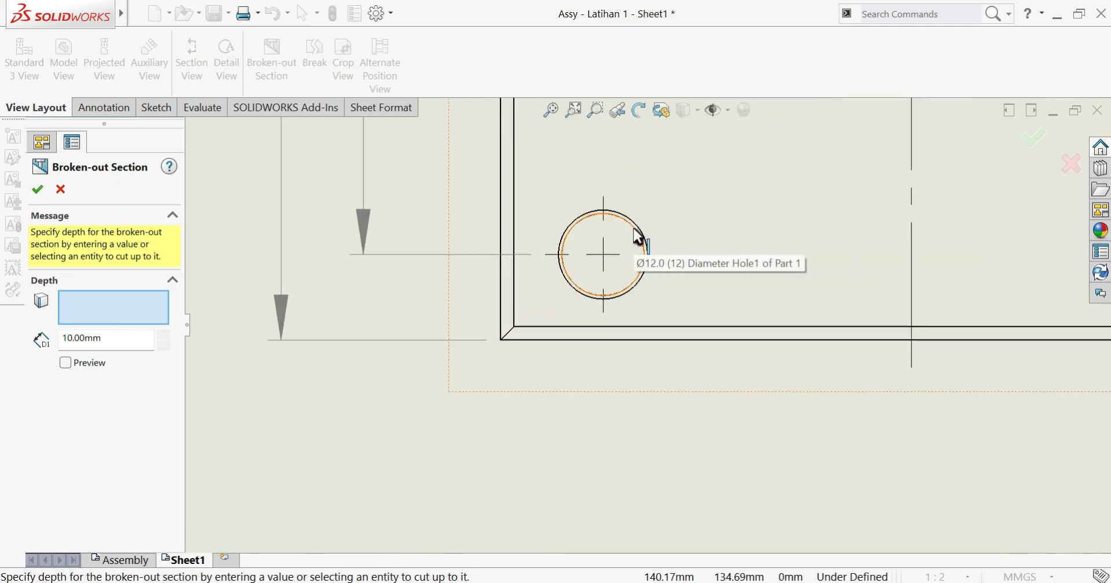
{"action": "left_click", "coordinate": [639, 237]}
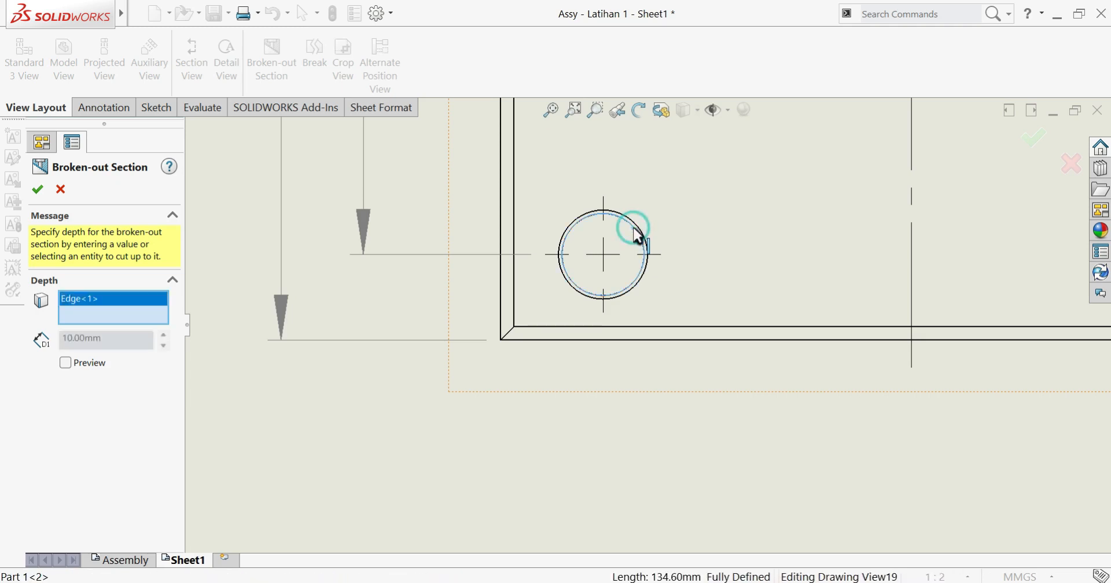
{"action": "left_click", "coordinate": [639, 236]}
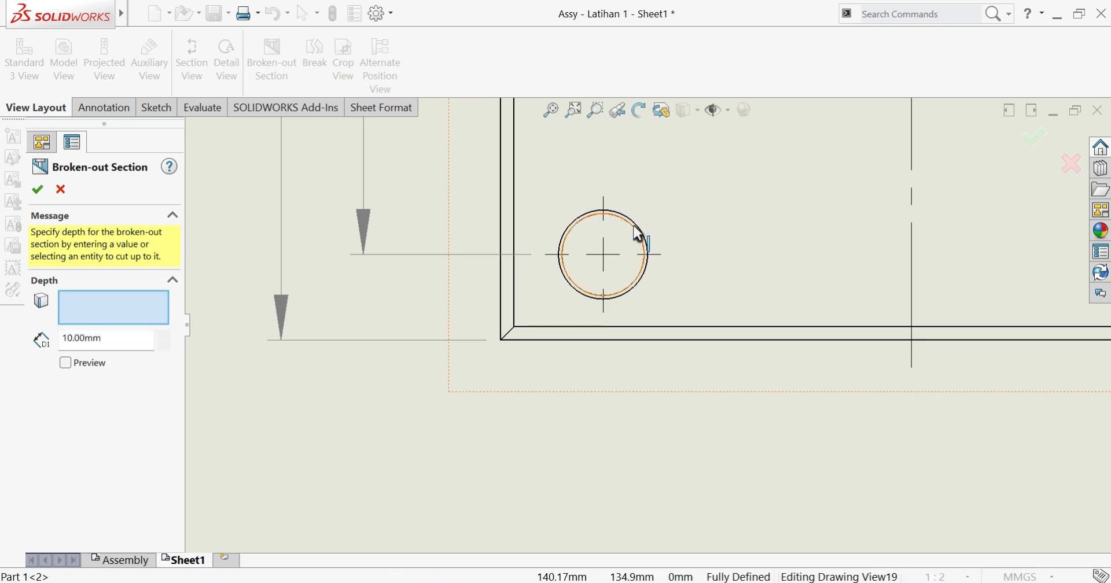
{"action": "left_click", "coordinate": [639, 234]}
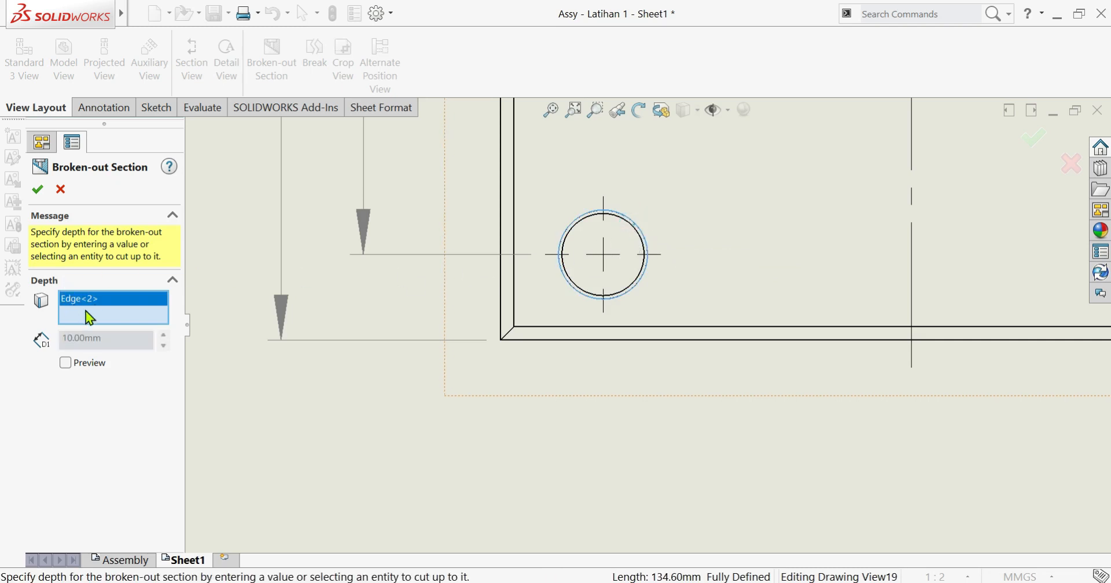
{"action": "scroll", "coordinate": [588, 397], "scroll_direction": "up", "scroll_amount": 5}
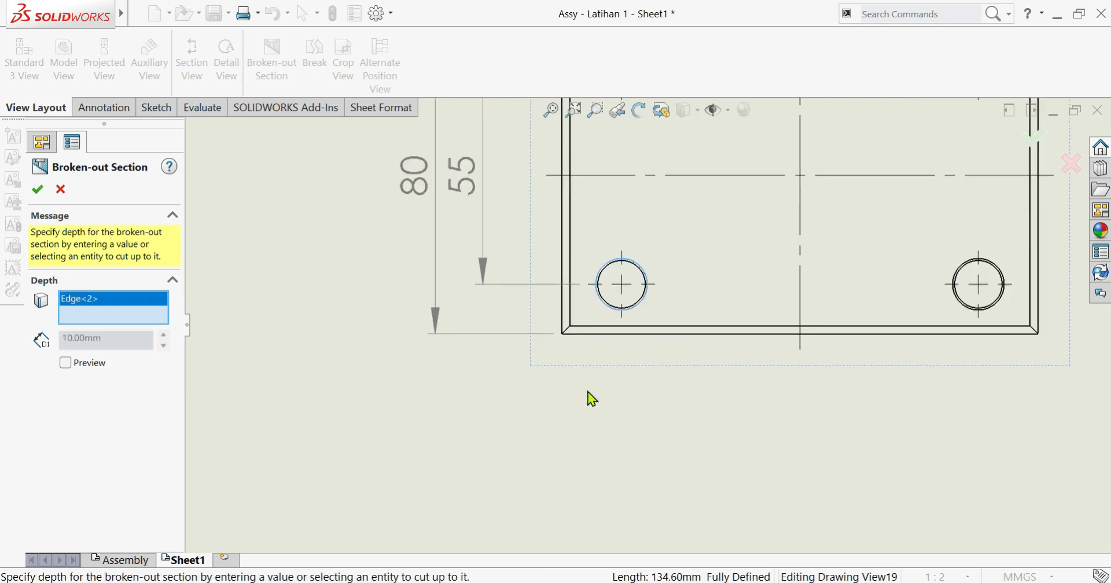
{"action": "scroll", "coordinate": [675, 446], "scroll_direction": "down", "scroll_amount": 4}
{"action": "scroll", "coordinate": [653, 382], "scroll_direction": "down", "scroll_amount": 2}
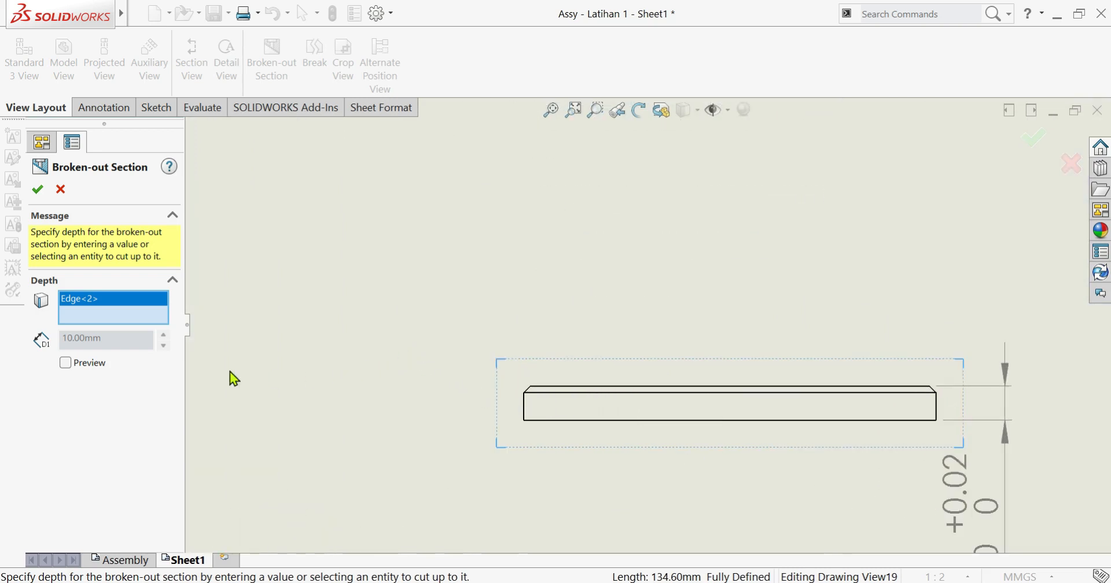
{"action": "left_click", "coordinate": [66, 364]}
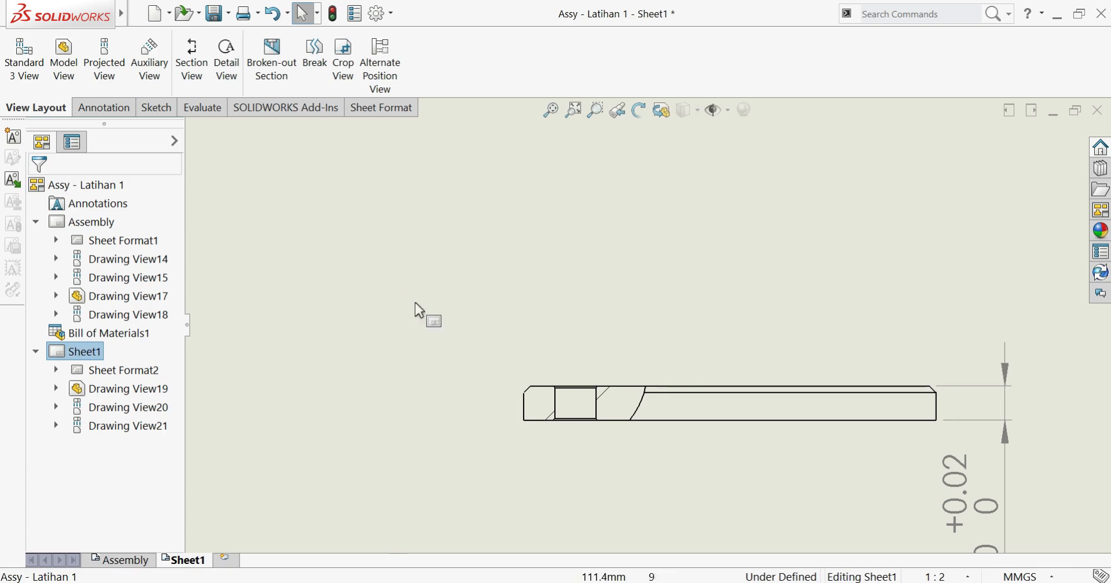
- Turn off the material crosshatch for the section region between the hole and the break line in the front view
{"action": "scroll", "coordinate": [616, 379], "scroll_direction": "down", "scroll_amount": 4}
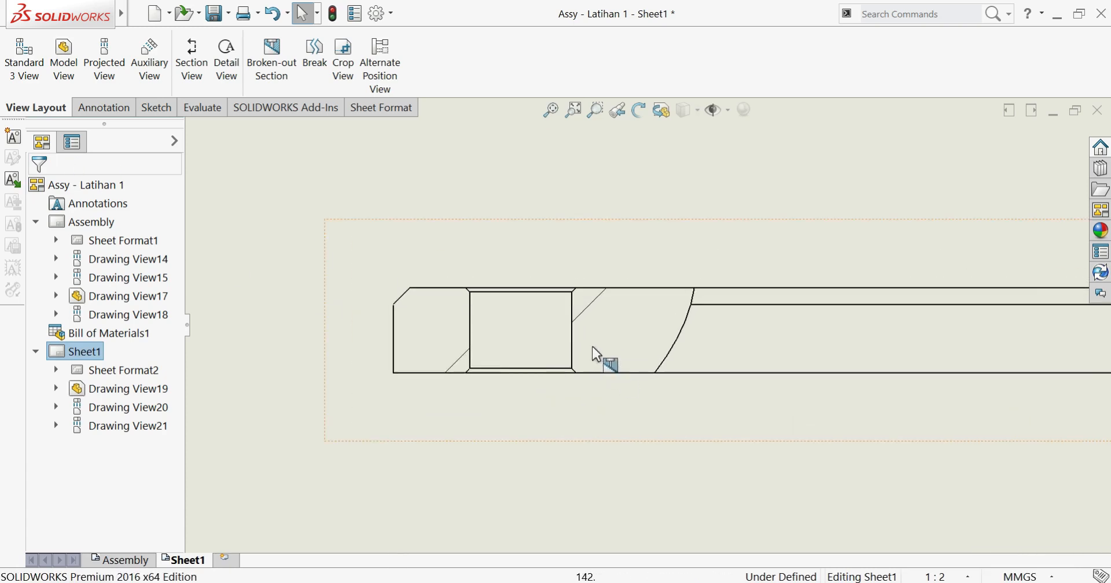
{"action": "left_click", "coordinate": [588, 315]}
{"action": "left_click", "coordinate": [444, 176]}
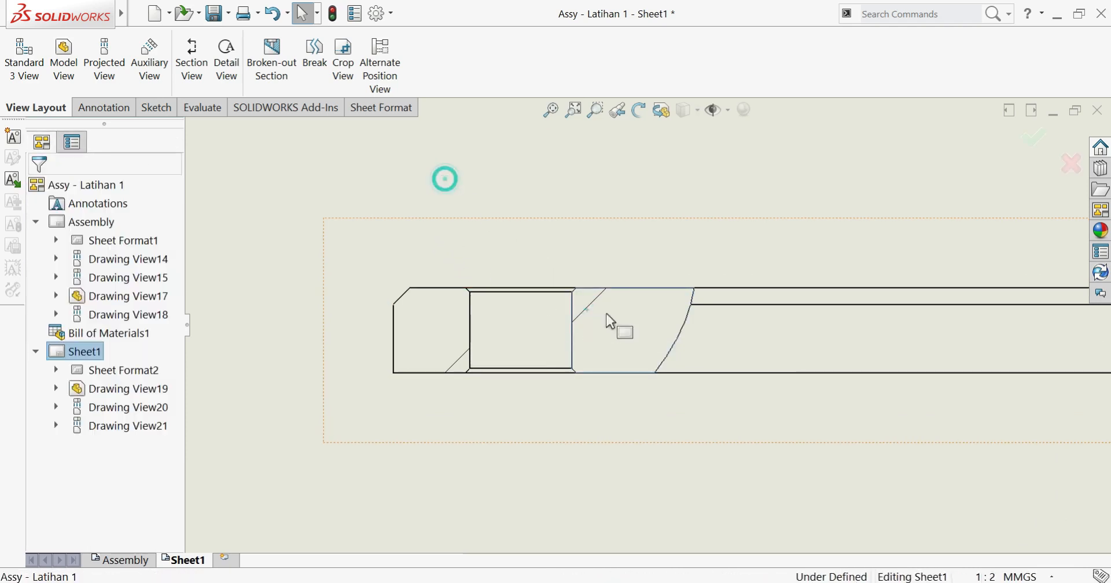
{"action": "left_click", "coordinate": [610, 316]}
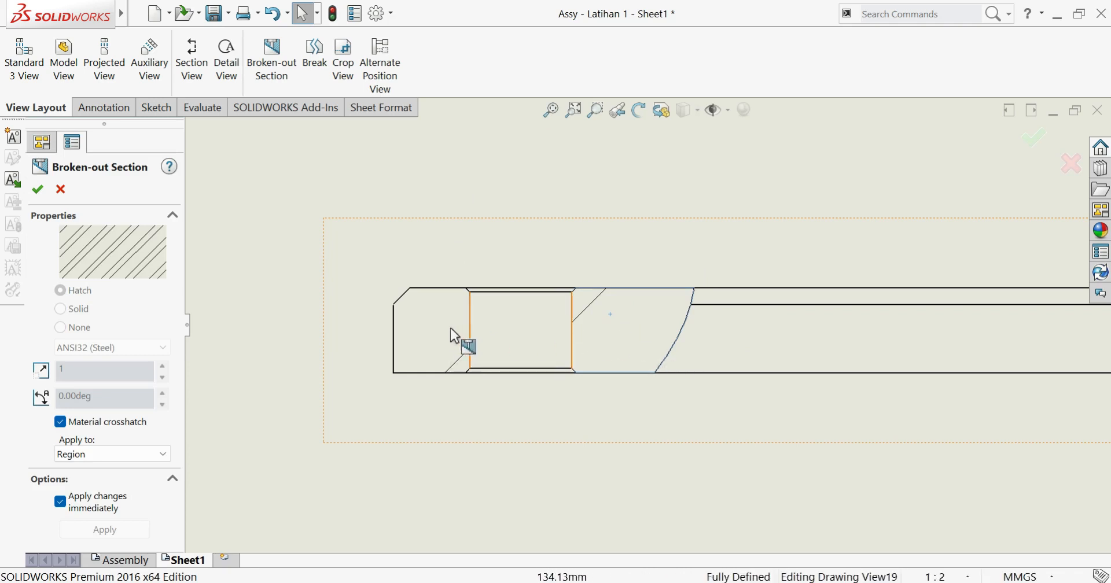
{"action": "left_click", "coordinate": [526, 248]}
{"action": "left_click", "coordinate": [636, 326]}
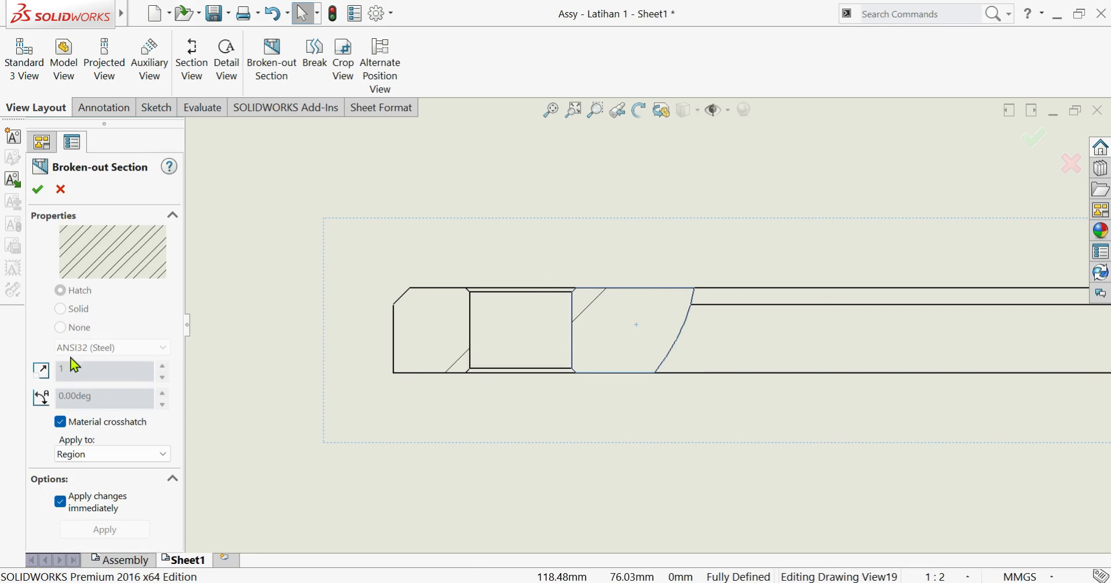
{"action": "left_click", "coordinate": [61, 421]}
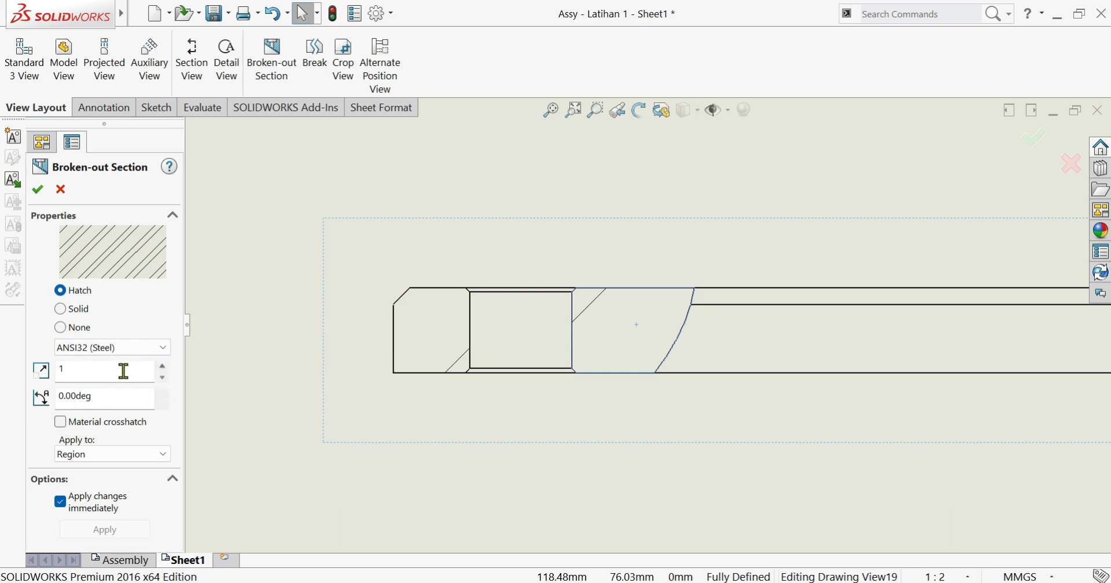
- Try a hatch pattern scale of 8 for the section region beside the hole
{"action": "left_click", "coordinate": [162, 367]}
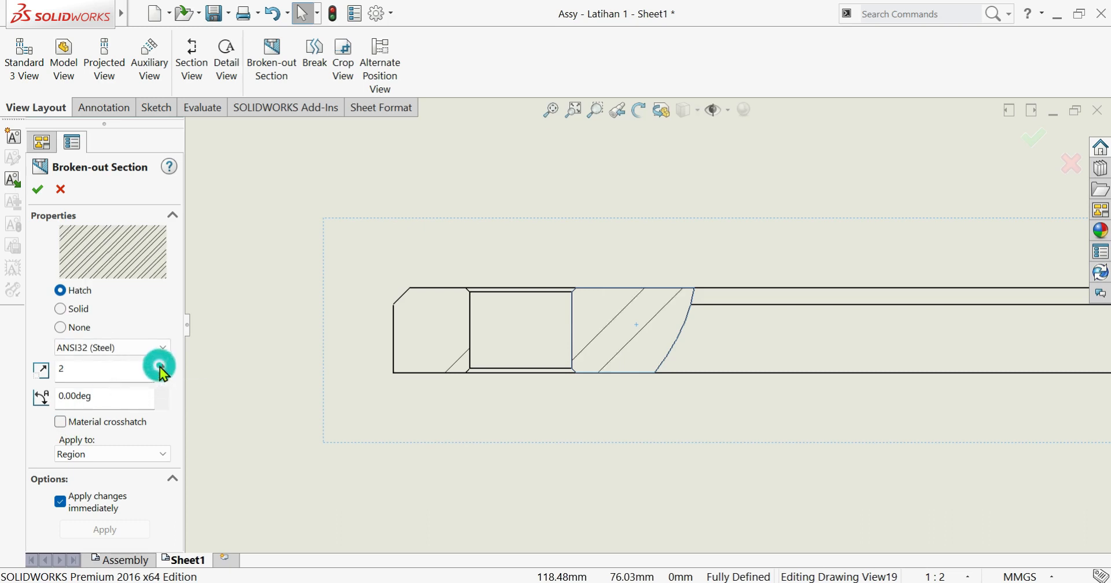
{"action": "left_click", "coordinate": [162, 367]}
{"action": "left_click", "coordinate": [161, 367]}
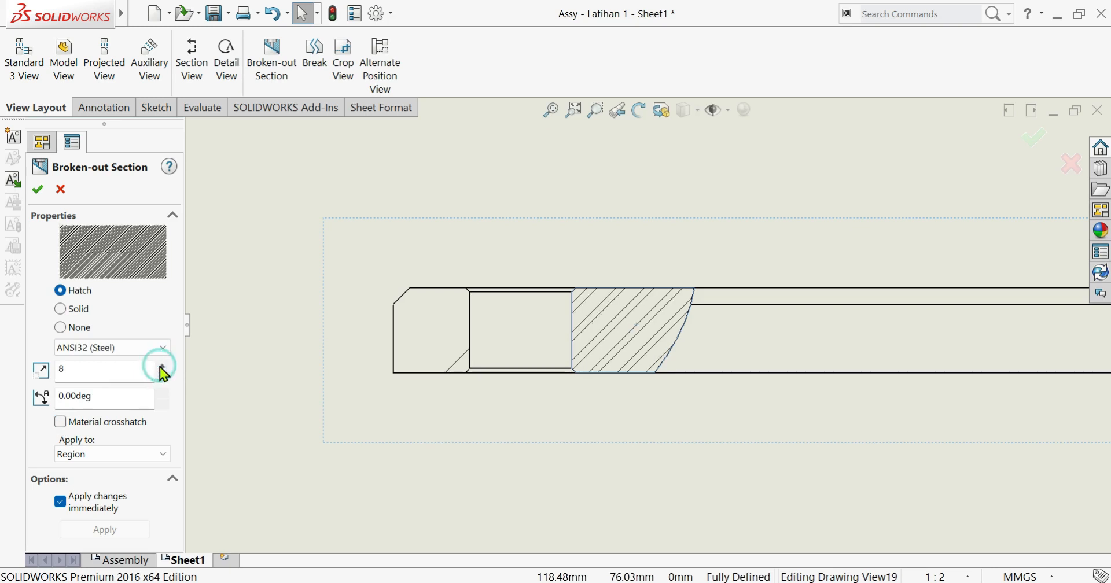
- Change the hatch pattern of the section region beside the hole to ISO (Steel)
{"action": "left_click", "coordinate": [97, 347]}
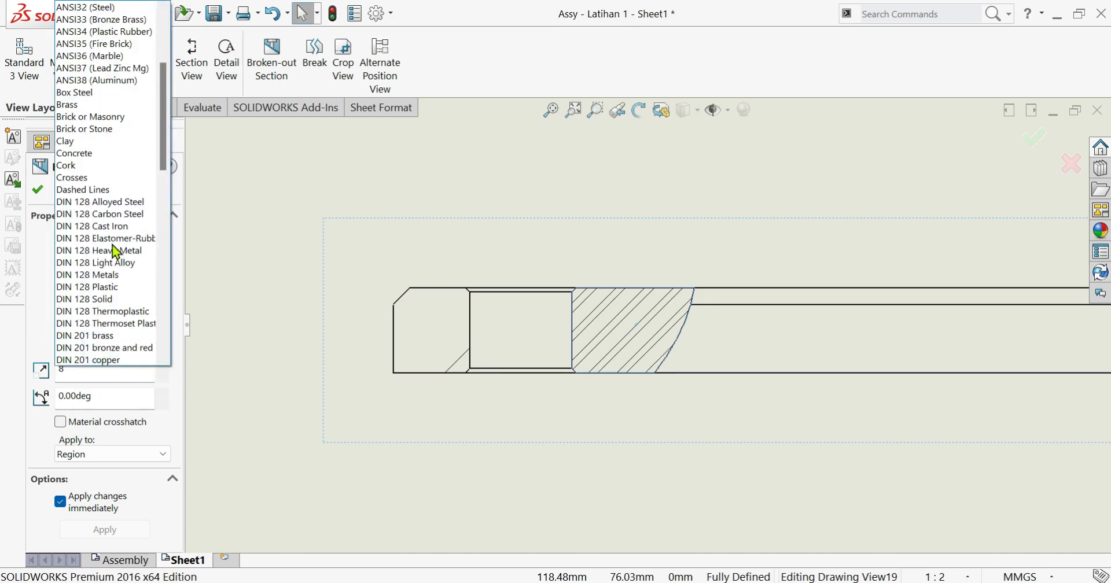
{"action": "scroll", "coordinate": [103, 264], "scroll_direction": "down", "scroll_amount": 5}
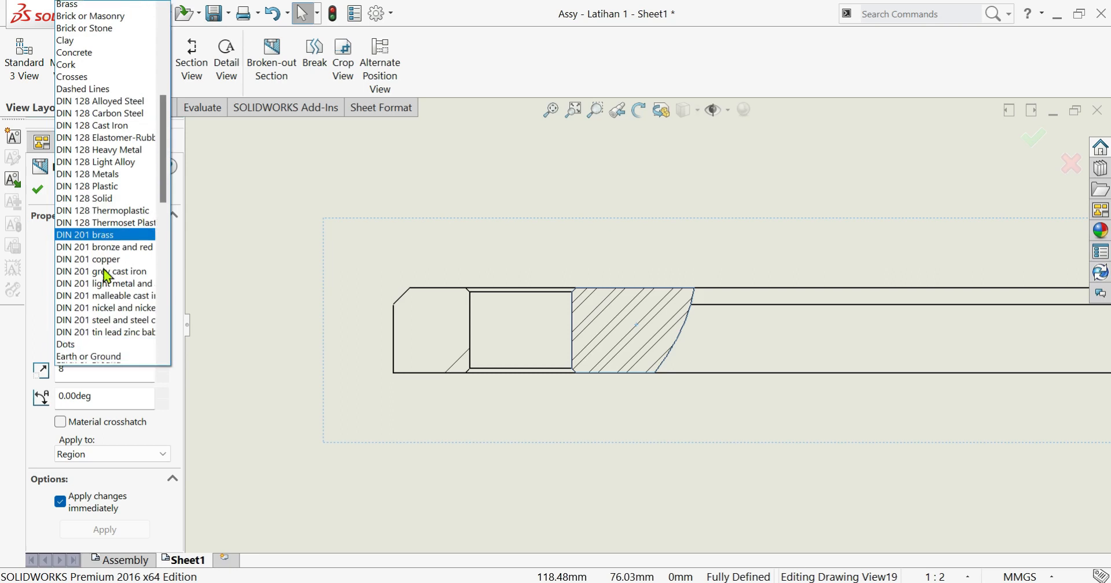
{"action": "scroll", "coordinate": [107, 278], "scroll_direction": "down", "scroll_amount": 5}
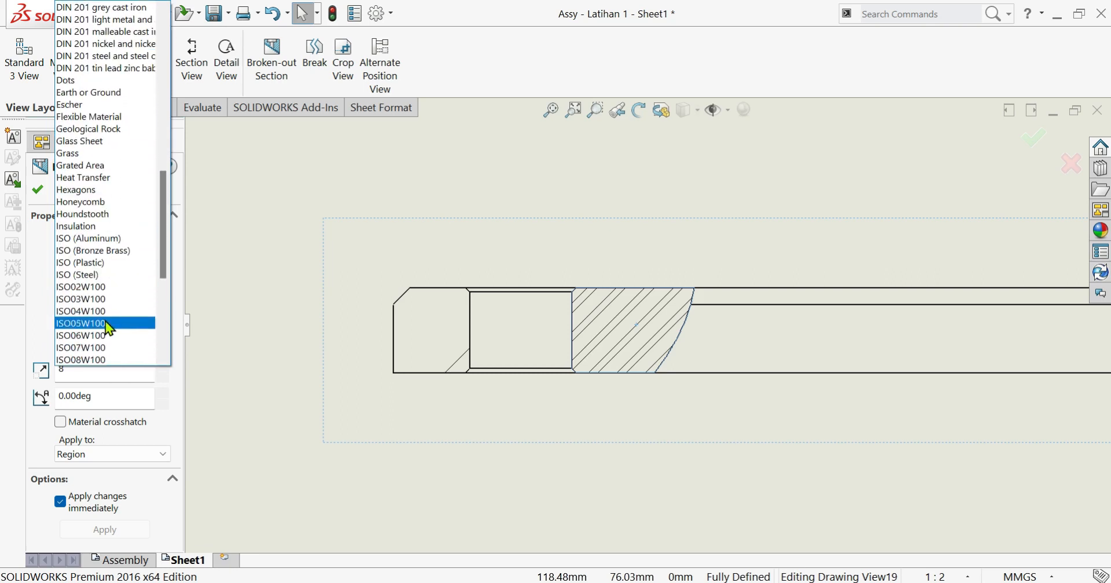
{"action": "left_click", "coordinate": [106, 274]}
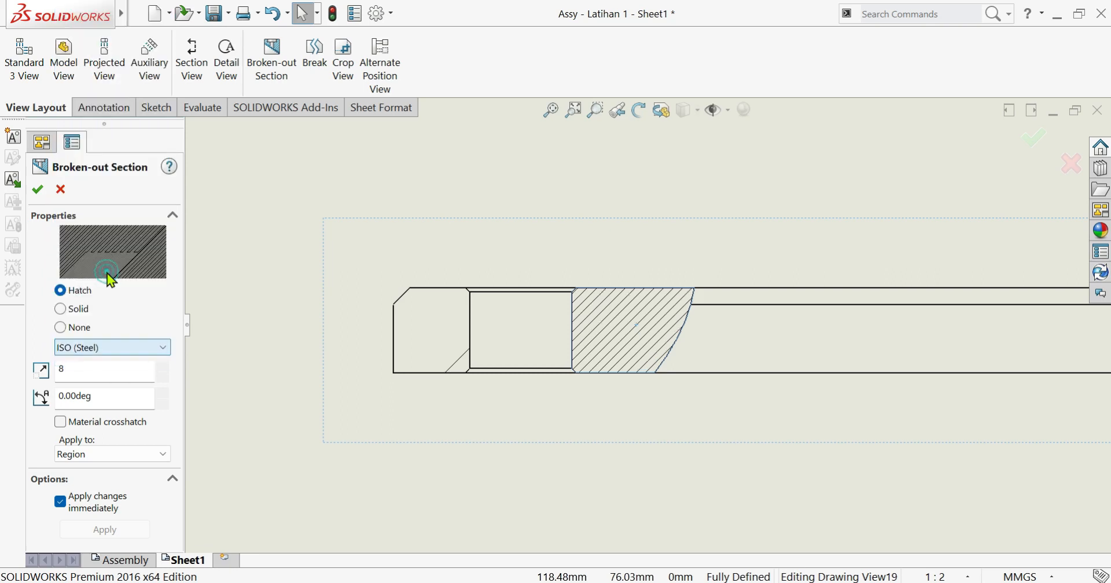
- Reduce the ISO (Steel) hatch pattern scale to 2 for the region beside the hole
{"action": "left_click", "coordinate": [161, 376]}
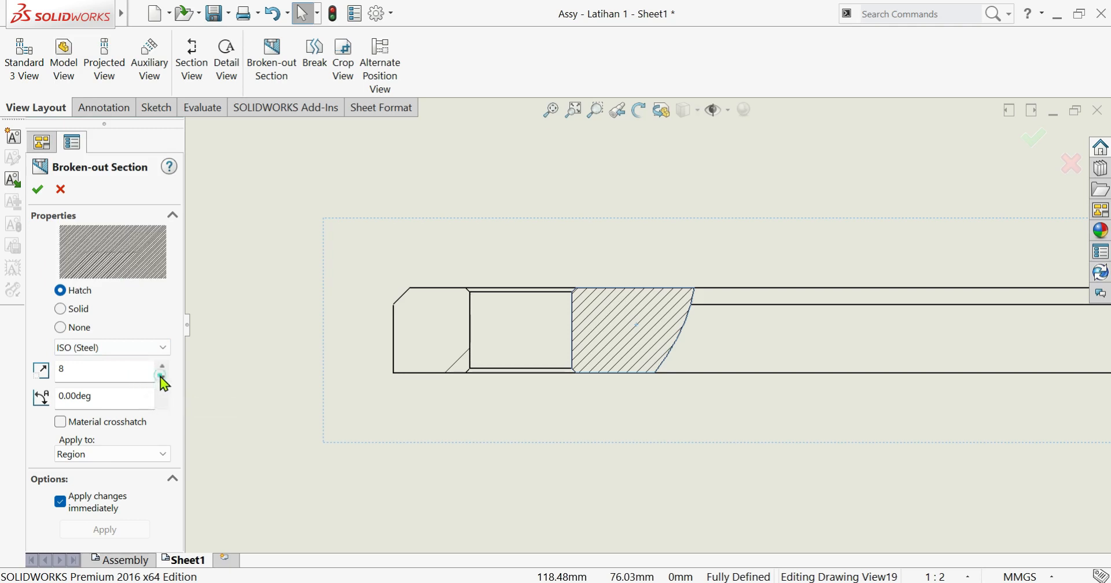
{"action": "left_click", "coordinate": [161, 377]}
{"action": "left_click", "coordinate": [162, 367]}
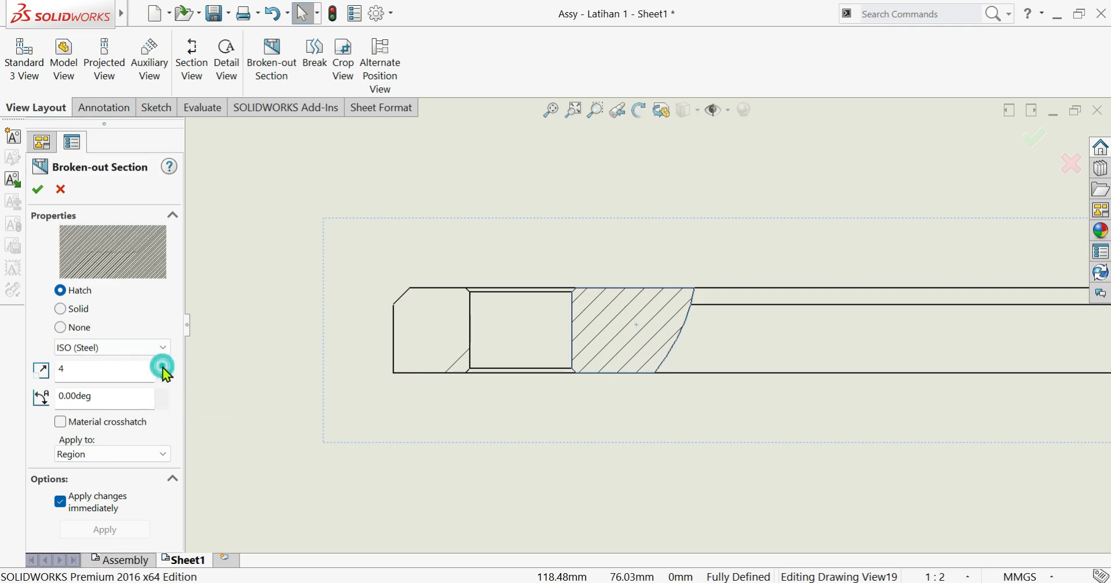
{"action": "left_click", "coordinate": [164, 378]}
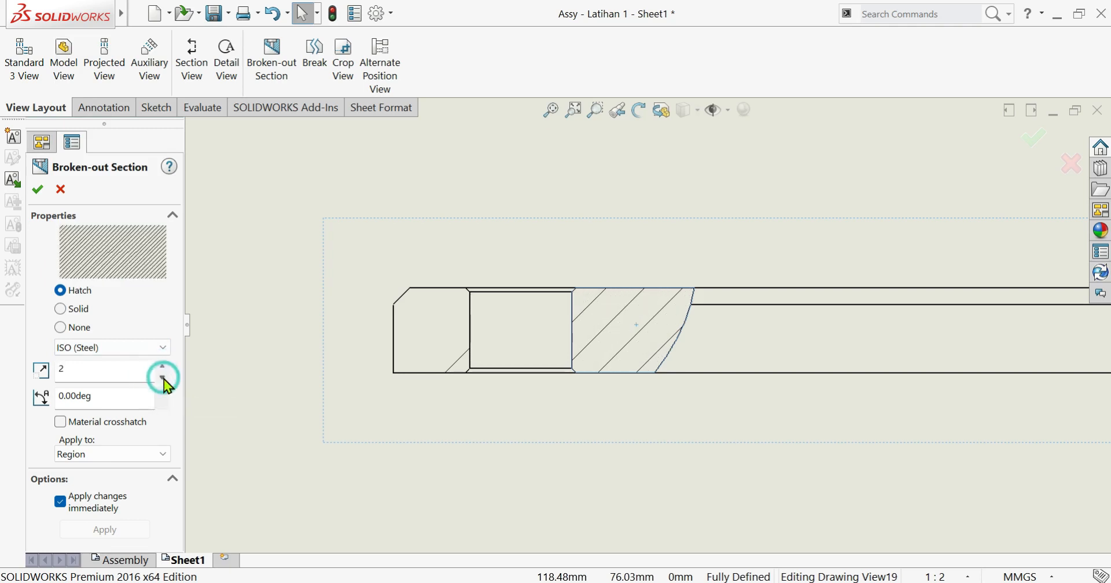
- Turn off material crosshatch for the region between the hole and the plate's chamfered end, and apply ISO (Steel) hatch at scale 2
{"action": "left_click", "coordinate": [424, 323]}
{"action": "left_click", "coordinate": [97, 421]}
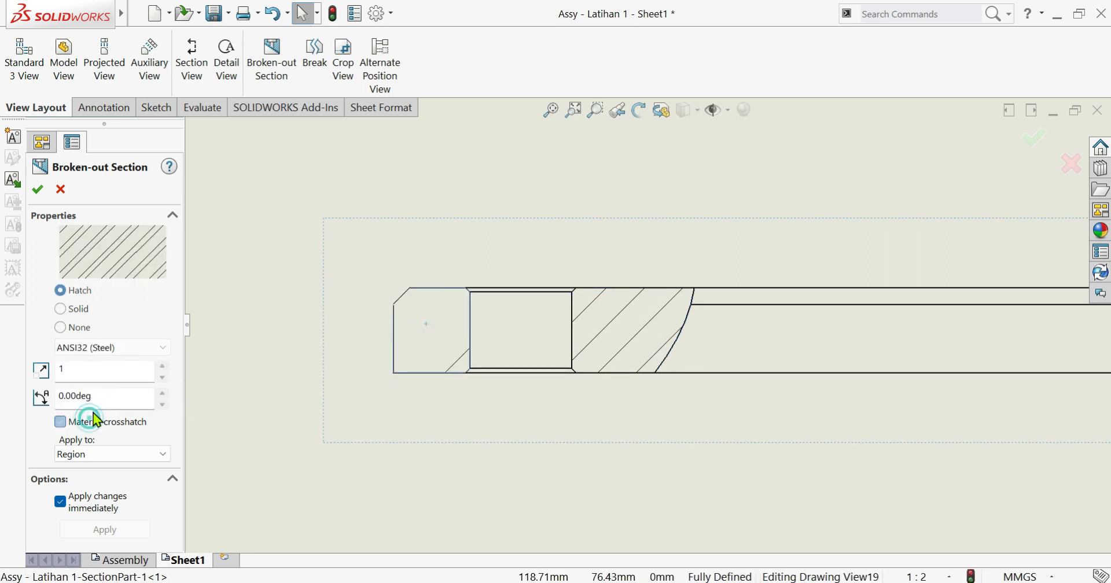
{"action": "left_click", "coordinate": [134, 349]}
{"action": "scroll", "coordinate": [119, 324], "scroll_direction": "down", "scroll_amount": 1}
{"action": "scroll", "coordinate": [117, 323], "scroll_direction": "down", "scroll_amount": 8}
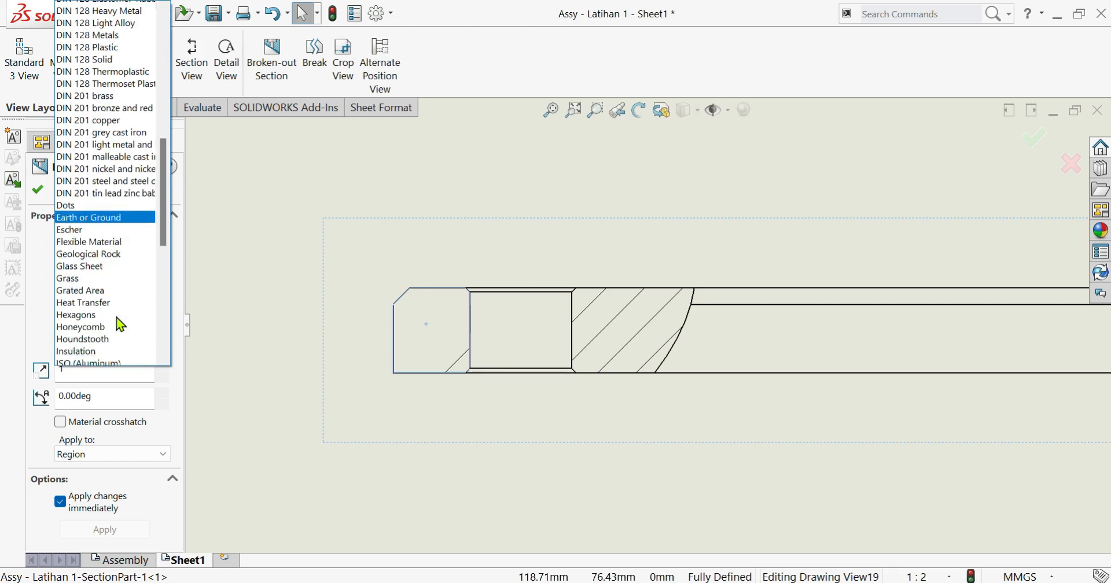
{"action": "left_click", "coordinate": [100, 244]}
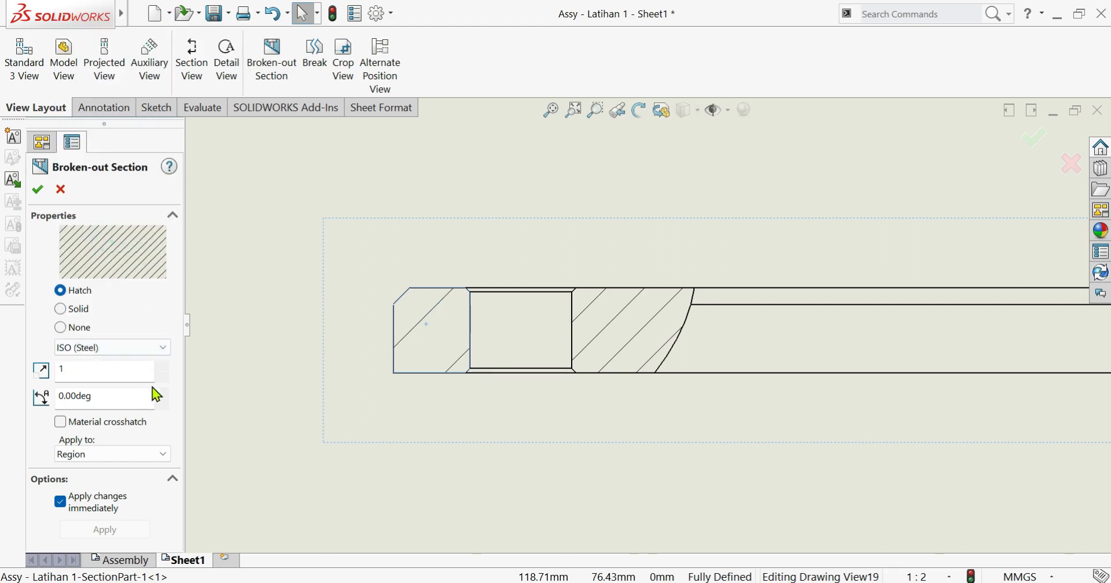
{"action": "left_click", "coordinate": [167, 364]}
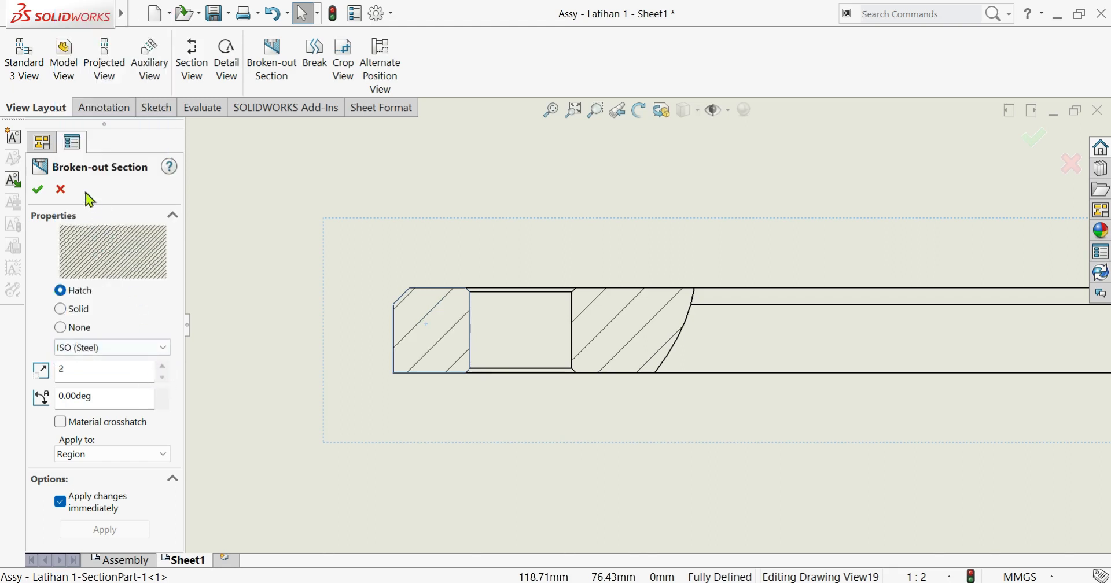
{"action": "left_click", "coordinate": [37, 190]}
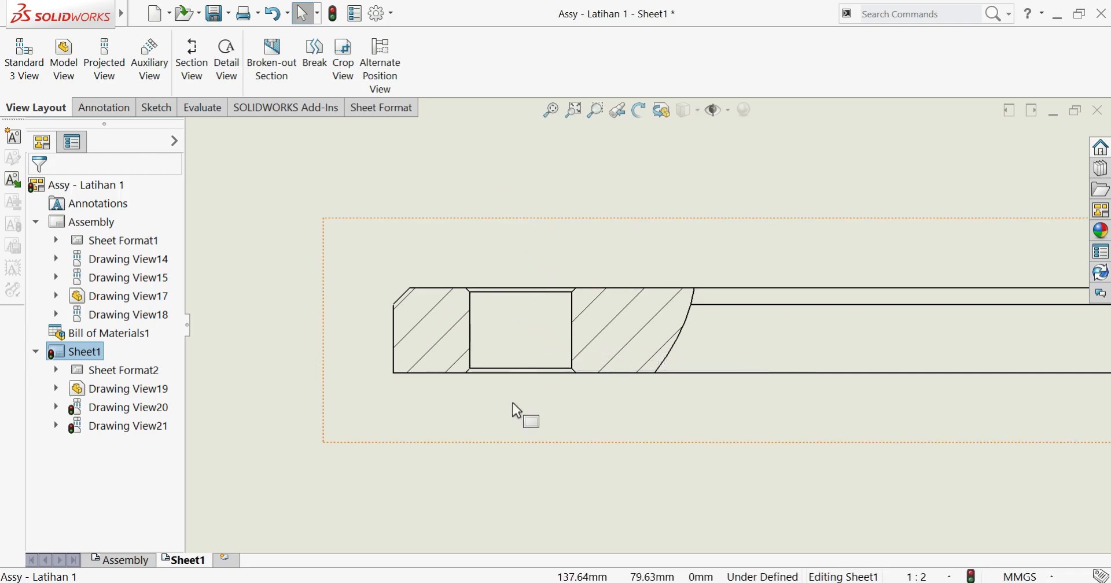
- Add a centerline between the two side edges of the sectioned hole in the front view
{"action": "left_click", "coordinate": [98, 112]}
{"action": "left_click", "coordinate": [634, 63]}
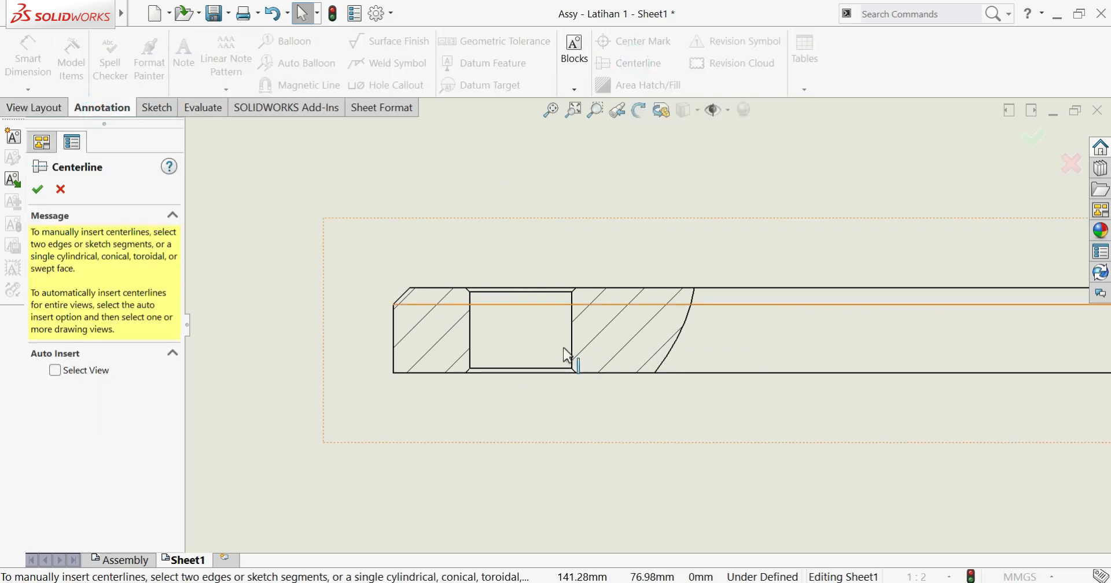
{"action": "left_click", "coordinate": [572, 333]}
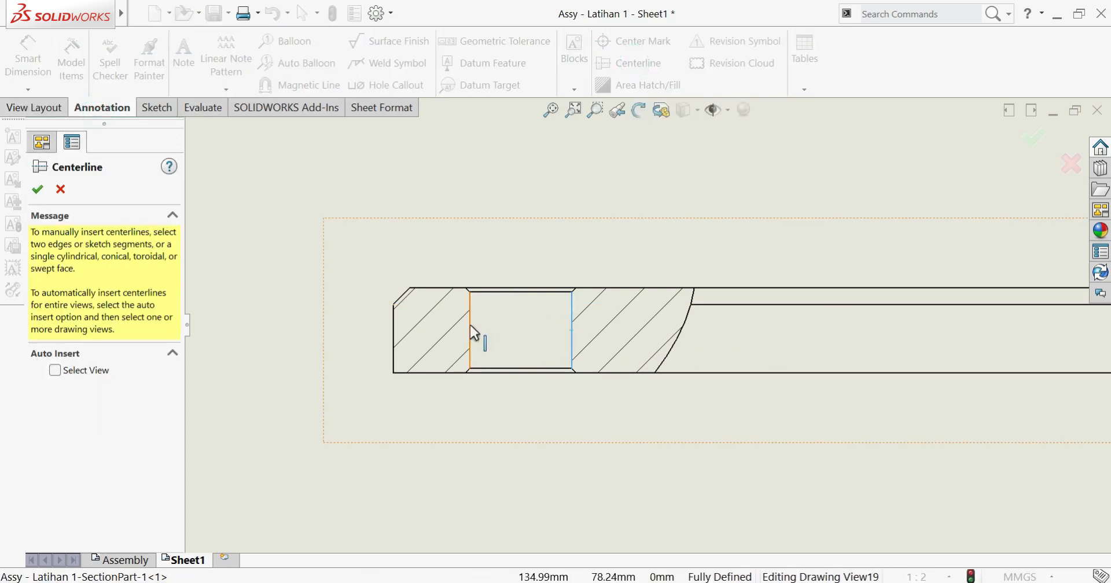
{"action": "left_click", "coordinate": [470, 324]}
{"action": "left_click", "coordinate": [37, 189]}
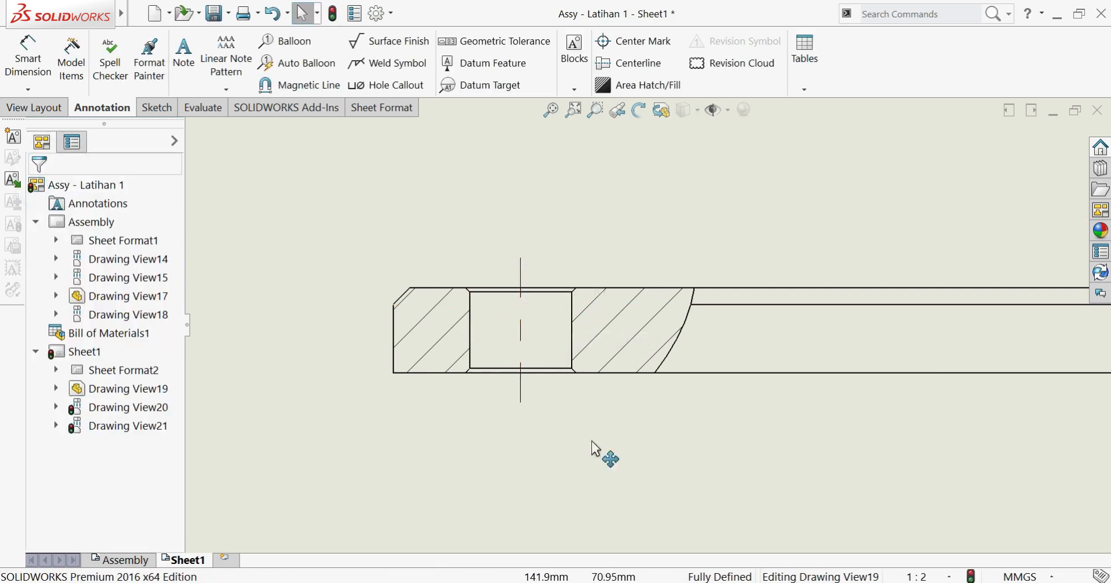
{"action": "scroll", "coordinate": [620, 428], "scroll_direction": "up", "scroll_amount": 4}
{"action": "scroll", "coordinate": [607, 411], "scroll_direction": "down", "scroll_amount": 4}
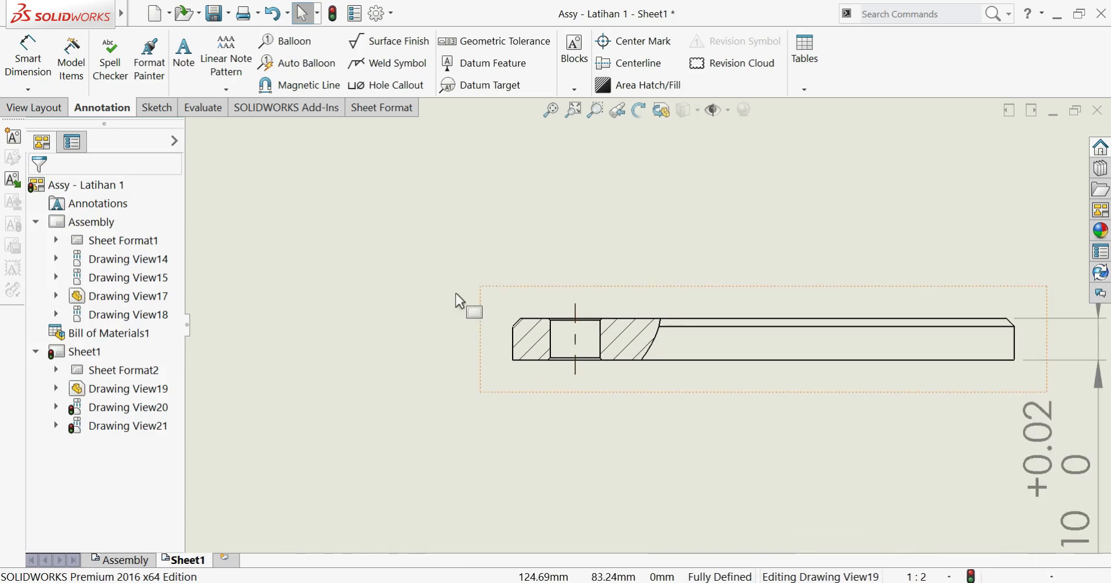
{"action": "left_click", "coordinate": [422, 306]}
- Create detail view A with a circle centred on the sectioned hole, placing it above the isometric view
{"action": "scroll", "coordinate": [647, 342], "scroll_direction": "up", "scroll_amount": 4}
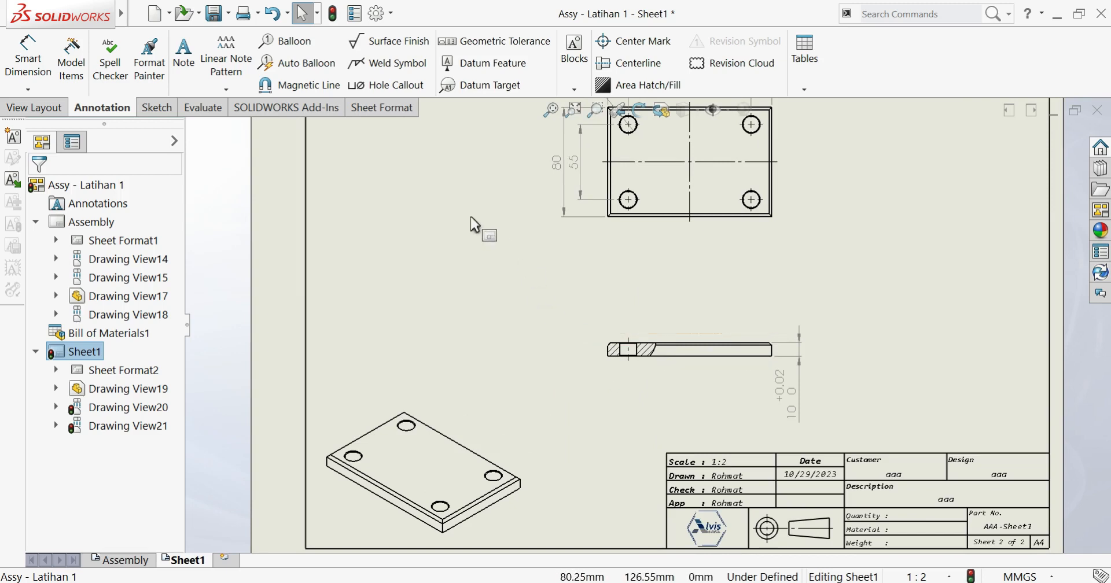
{"action": "left_click", "coordinate": [45, 110]}
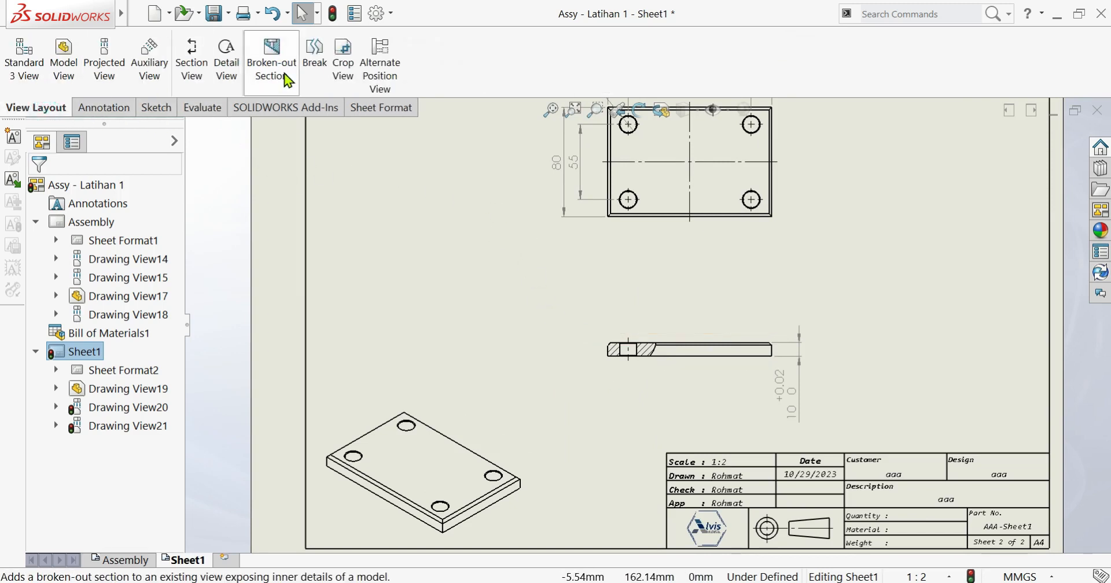
{"action": "left_click", "coordinate": [227, 63]}
{"action": "scroll", "coordinate": [666, 347], "scroll_direction": "down", "scroll_amount": 4}
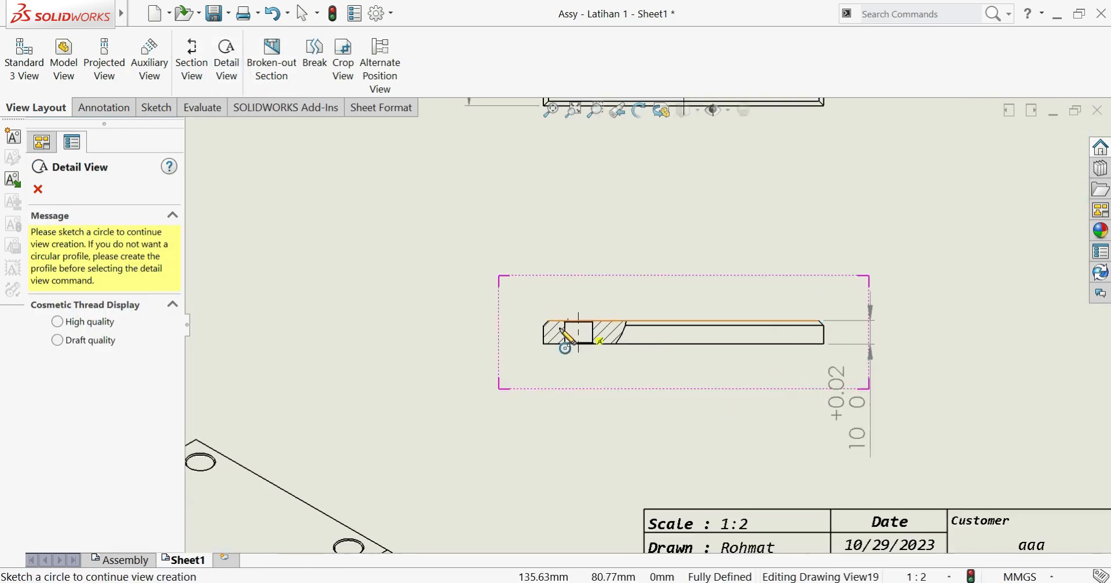
{"action": "scroll", "coordinate": [564, 337], "scroll_direction": "down", "scroll_amount": 4}
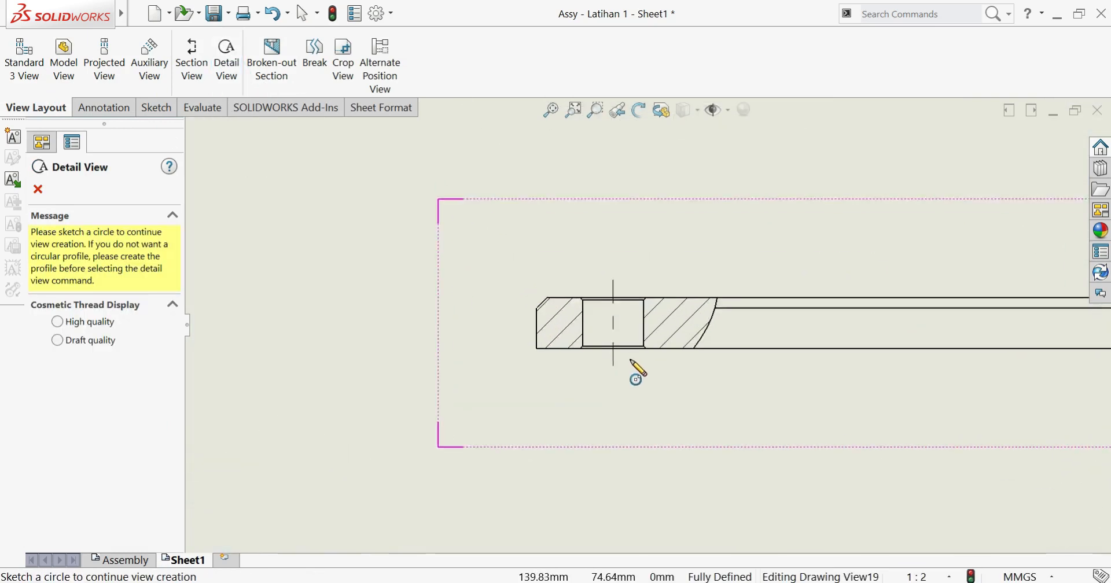
{"action": "left_click", "coordinate": [611, 312]}
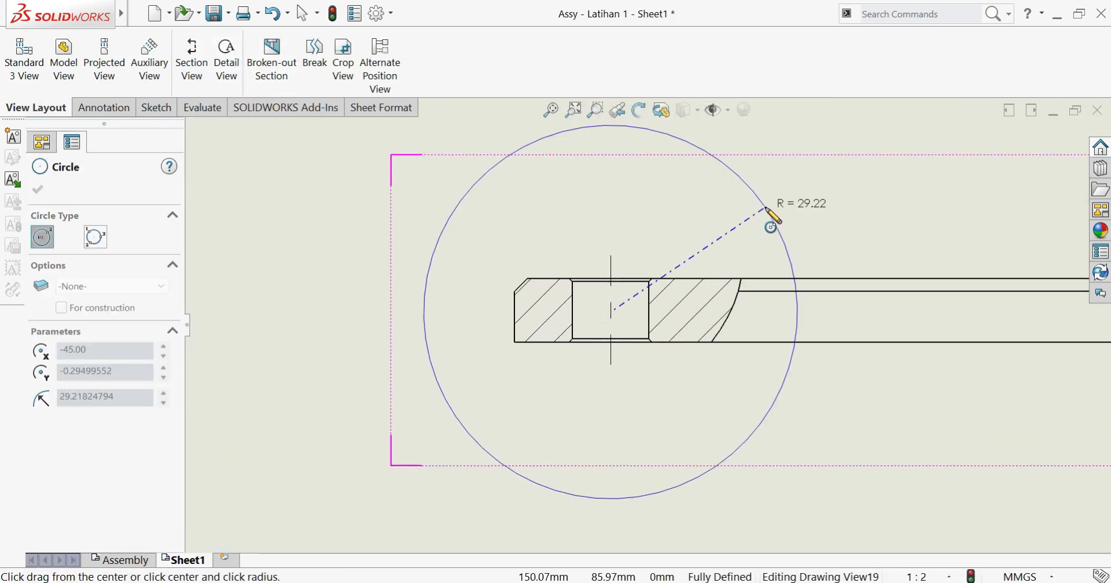
{"action": "left_click", "coordinate": [735, 237]}
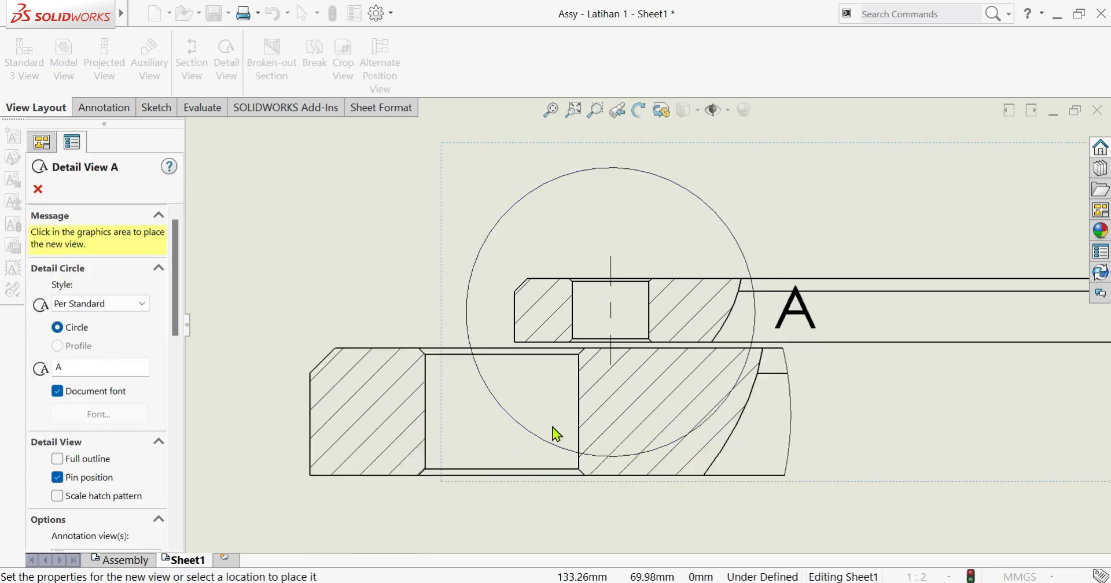
{"action": "scroll", "coordinate": [552, 437], "scroll_direction": "up", "scroll_amount": 6}
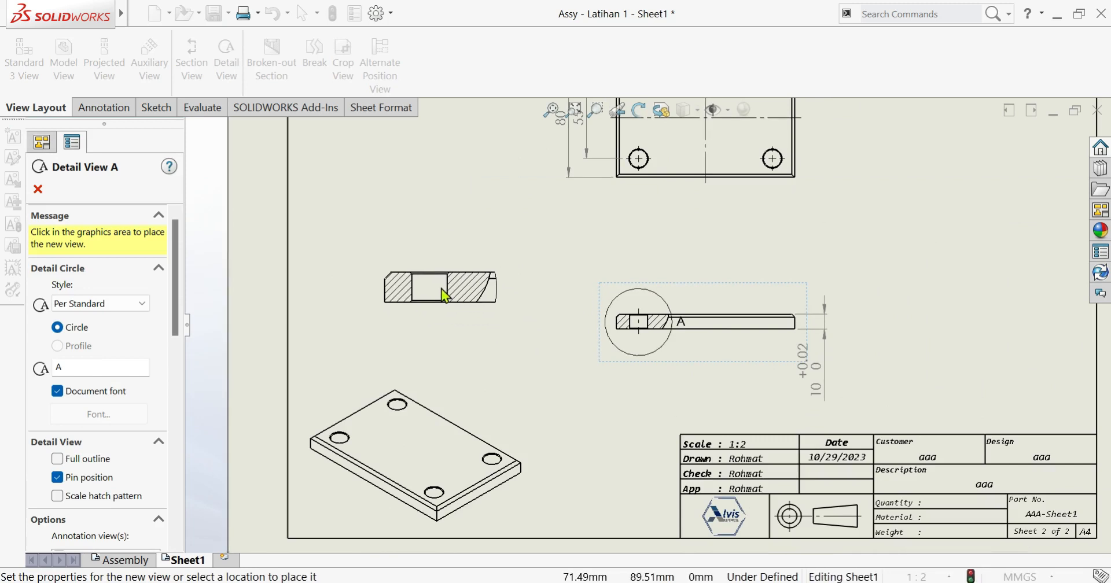
{"action": "left_click", "coordinate": [433, 296]}
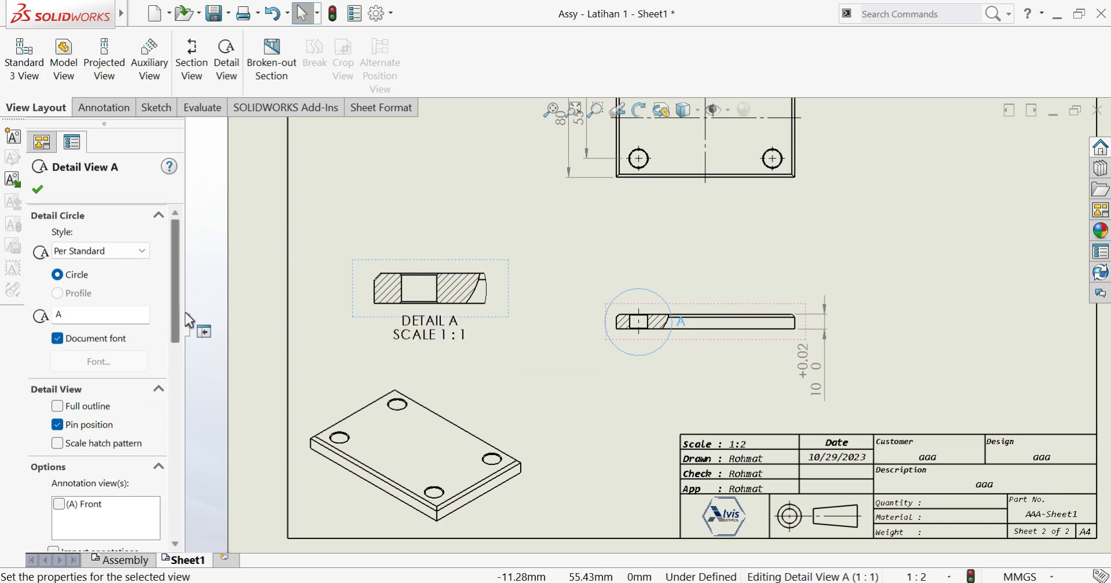
- Set detail view A to a custom scale of 2:1 and move it further above the isometric view
{"action": "left_click_drag", "start_coordinate": [177, 324], "coordinate": [176, 477]}
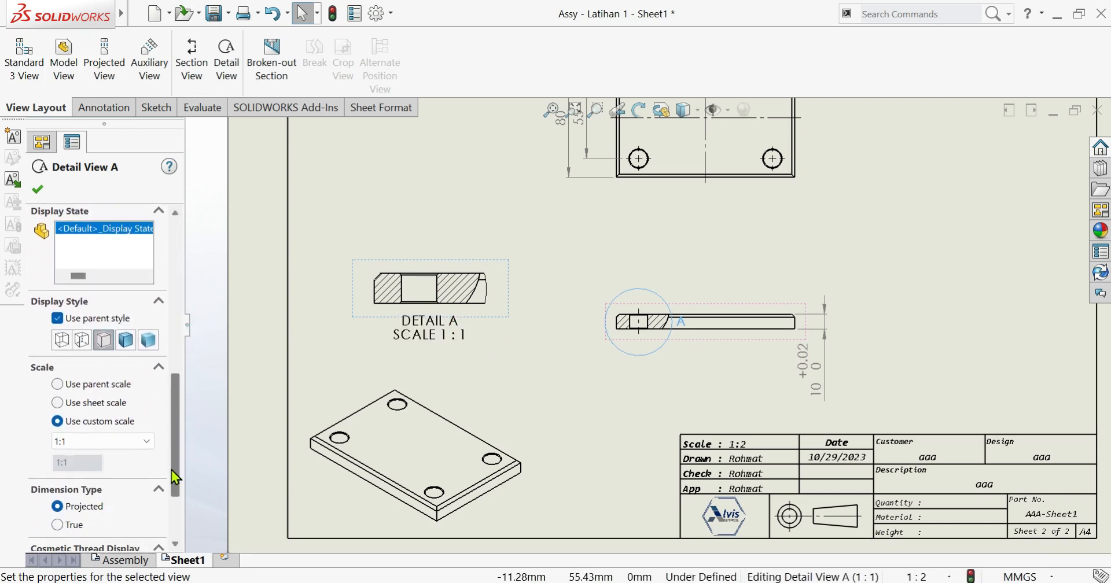
{"action": "left_click", "coordinate": [147, 442]}
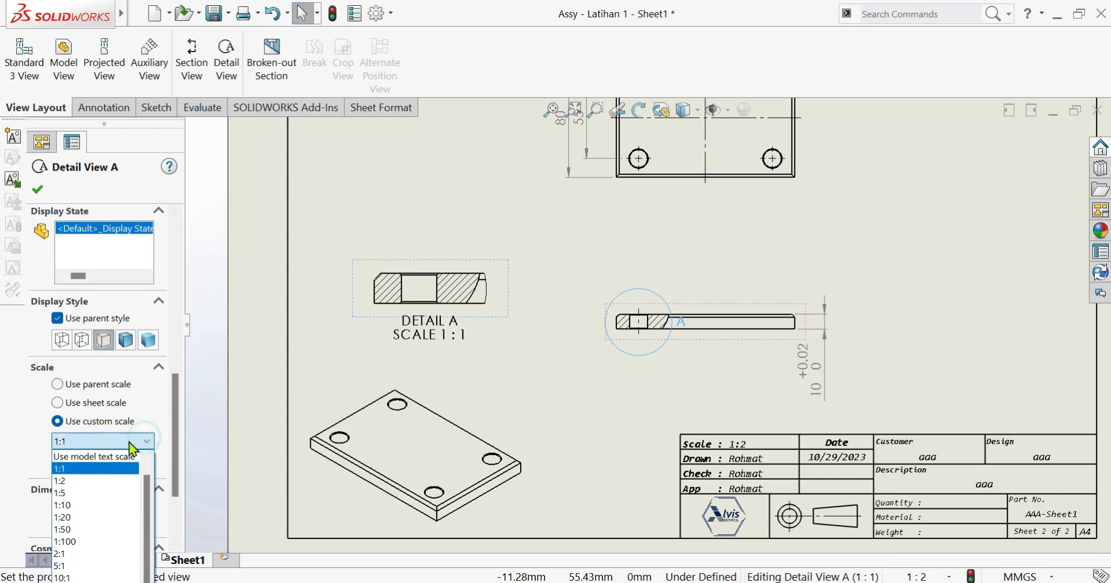
{"action": "left_click", "coordinate": [66, 554]}
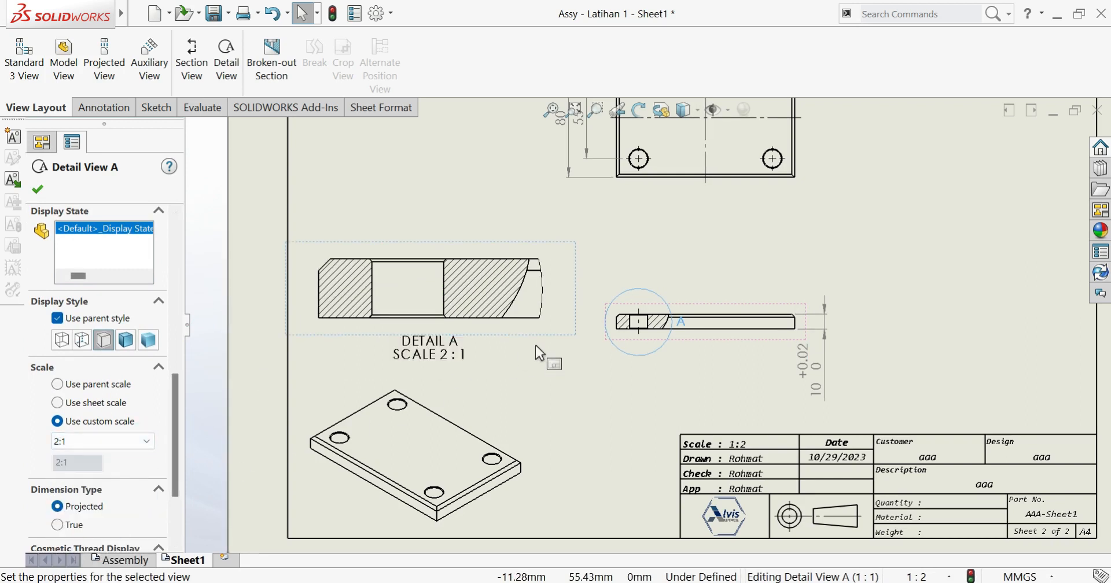
{"action": "left_click_drag", "start_coordinate": [536, 345], "coordinate": [536, 297]}
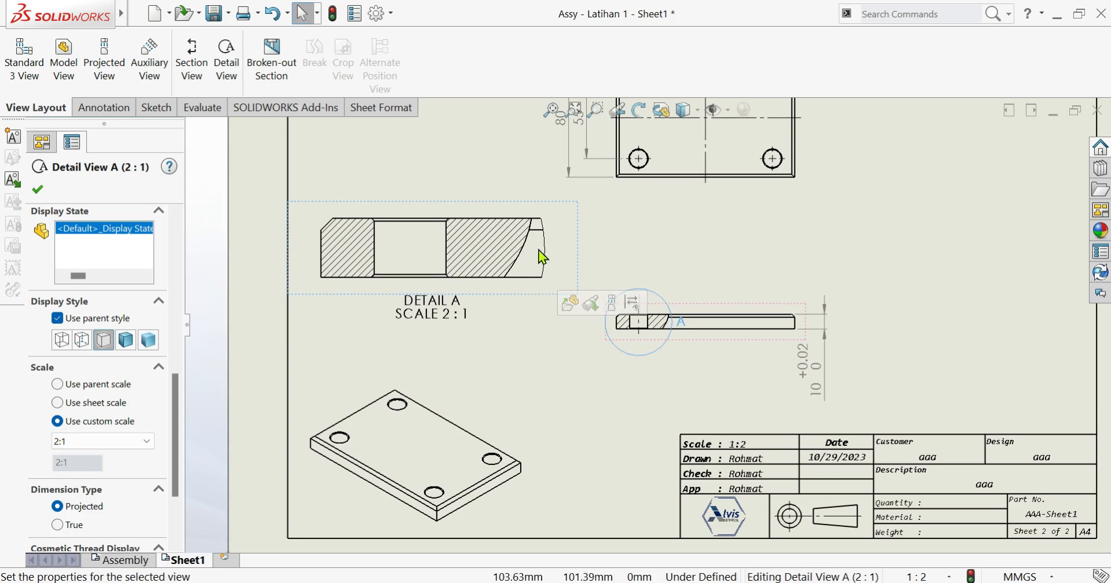
- Shrink the detail A circle in the front view so it ends inside the hatched section, just before the break line
{"action": "scroll", "coordinate": [647, 323], "scroll_direction": "down", "scroll_amount": 3}
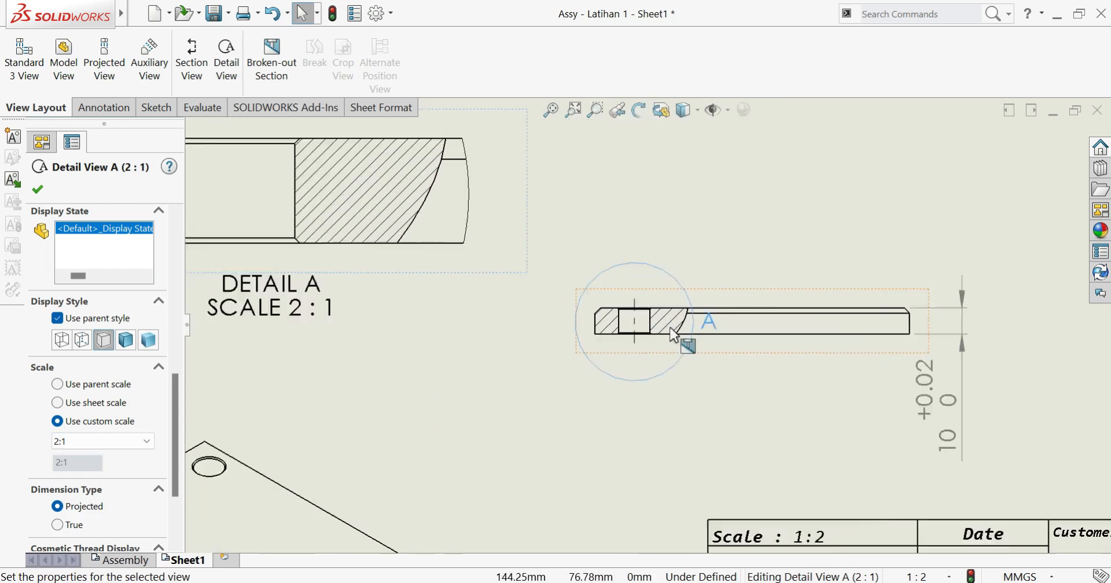
{"action": "scroll", "coordinate": [673, 336], "scroll_direction": "down", "scroll_amount": 1}
{"action": "mouse_move", "coordinate": [683, 275]}
{"action": "left_mouse_down"}
{"action": "mouse_move", "coordinate": [661, 294]}
{"action": "mouse_move", "coordinate": [710, 278]}
{"action": "mouse_move", "coordinate": [672, 278]}
{"action": "left_mouse_up"}
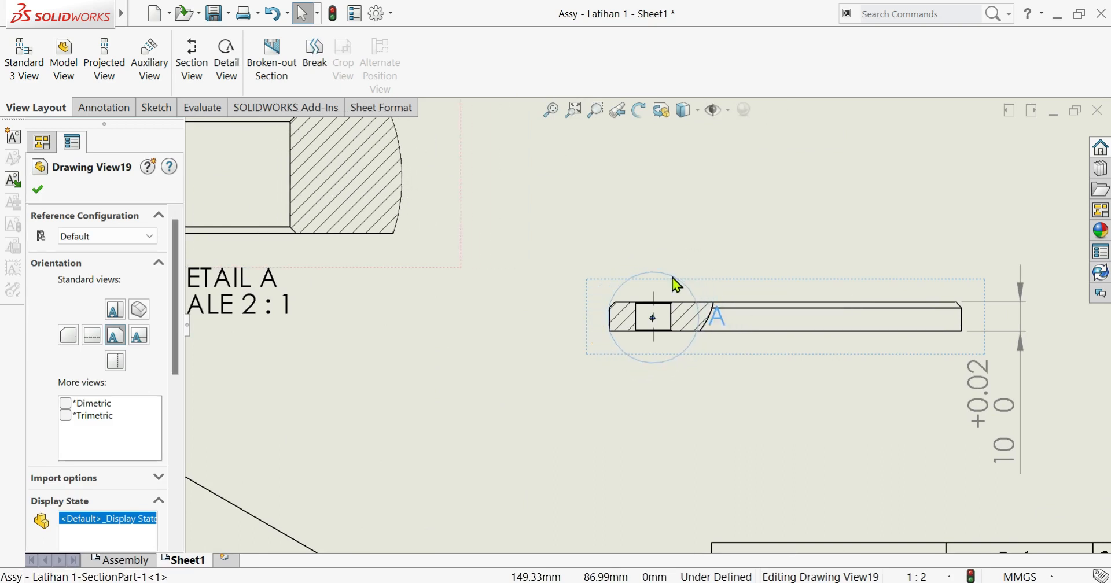
{"action": "left_click", "coordinate": [653, 317]}
{"action": "scroll", "coordinate": [653, 321], "scroll_direction": "down", "scroll_amount": 4}
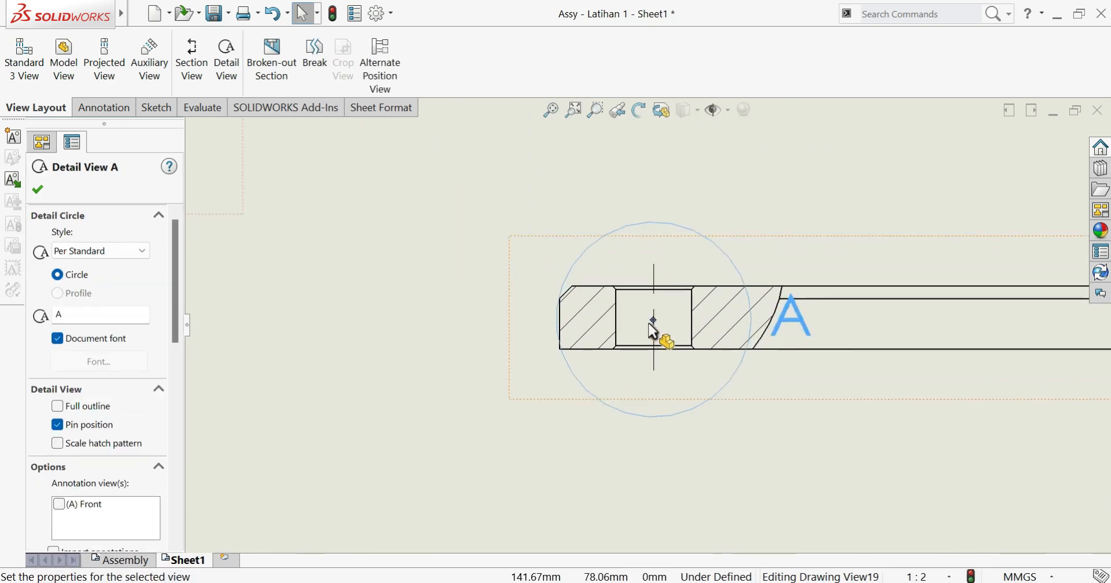
{"action": "left_click_drag", "start_coordinate": [706, 240], "coordinate": [724, 227]}
{"action": "left_click", "coordinate": [716, 228]}
{"action": "left_click", "coordinate": [494, 315]}
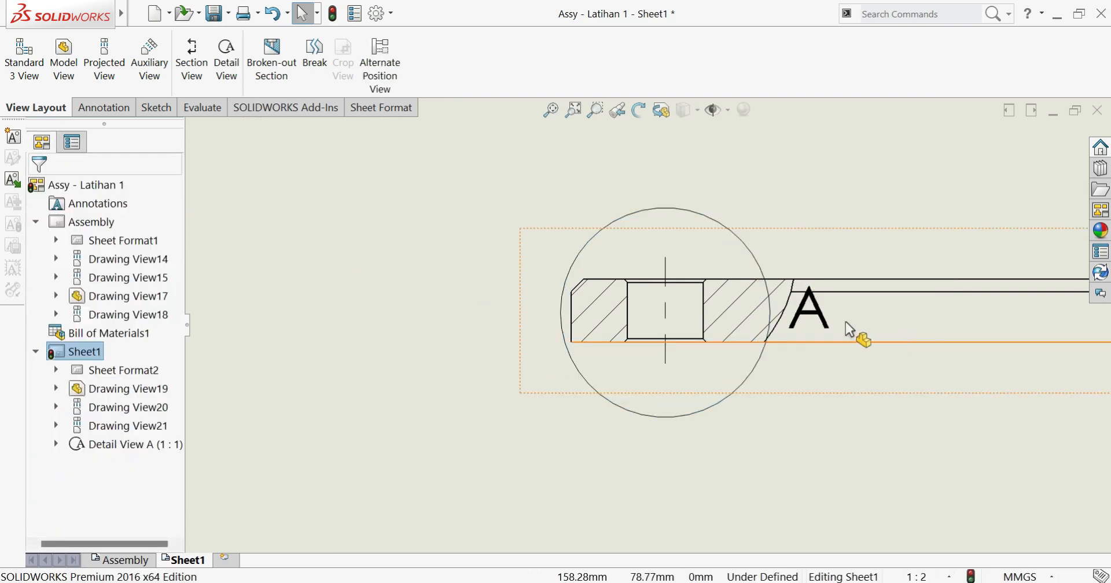
- Move the detail circle's A label off the section to the circle's upper-left side
{"action": "scroll", "coordinate": [741, 397], "scroll_direction": "up", "scroll_amount": 6}
{"action": "scroll", "coordinate": [472, 273], "scroll_direction": "down", "scroll_amount": 4}
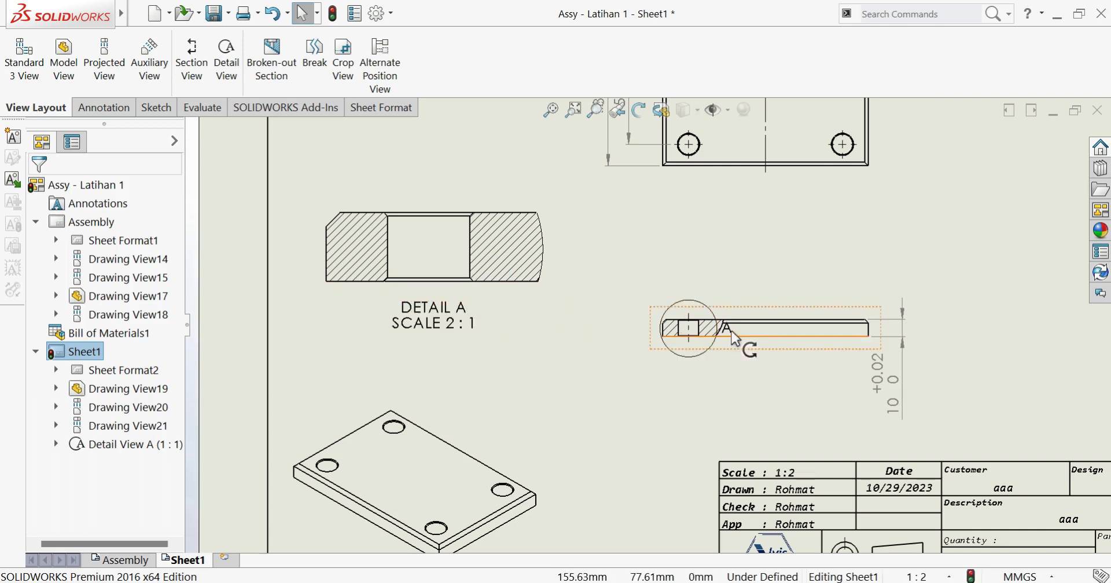
{"action": "left_click_drag", "start_coordinate": [729, 330], "coordinate": [694, 299]}
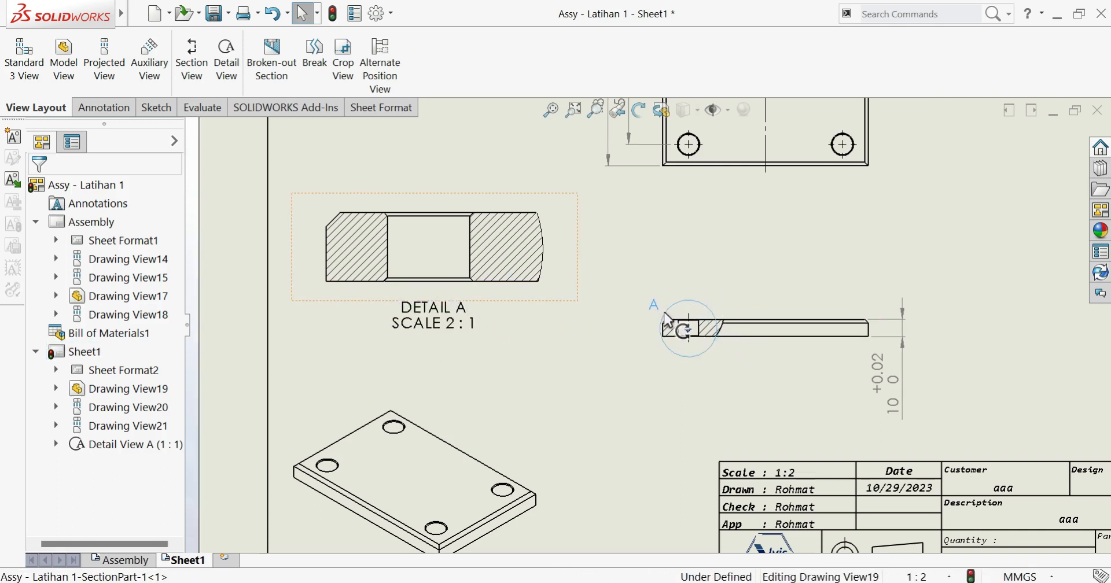
{"action": "left_click", "coordinate": [612, 340]}
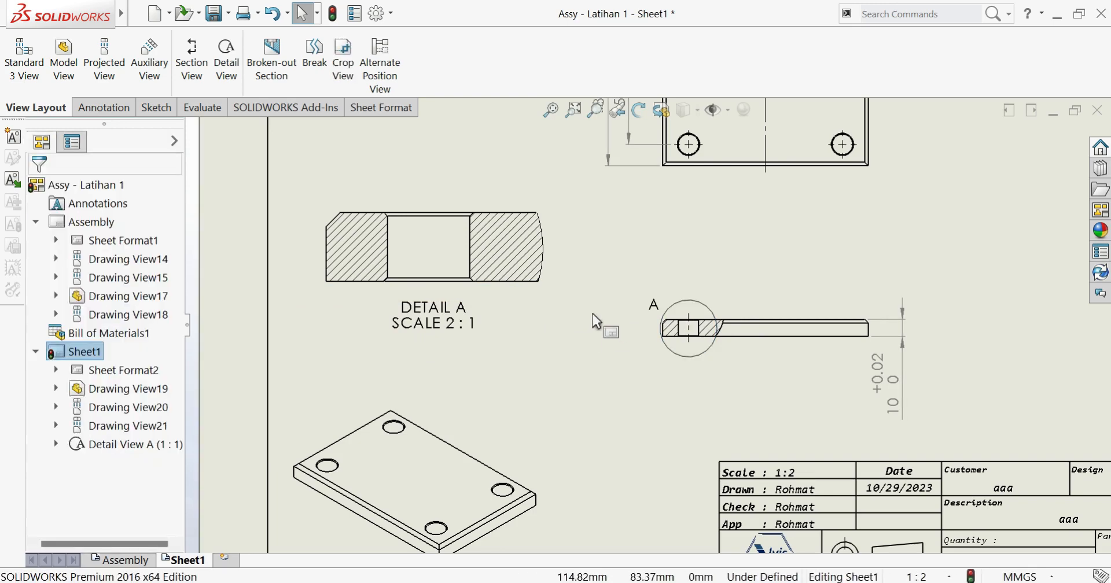
- Try the Connected style for the detail A circle
{"action": "scroll", "coordinate": [605, 338], "scroll_direction": "up", "scroll_amount": 3}
{"action": "scroll", "coordinate": [607, 336], "scroll_direction": "down", "scroll_amount": 4}
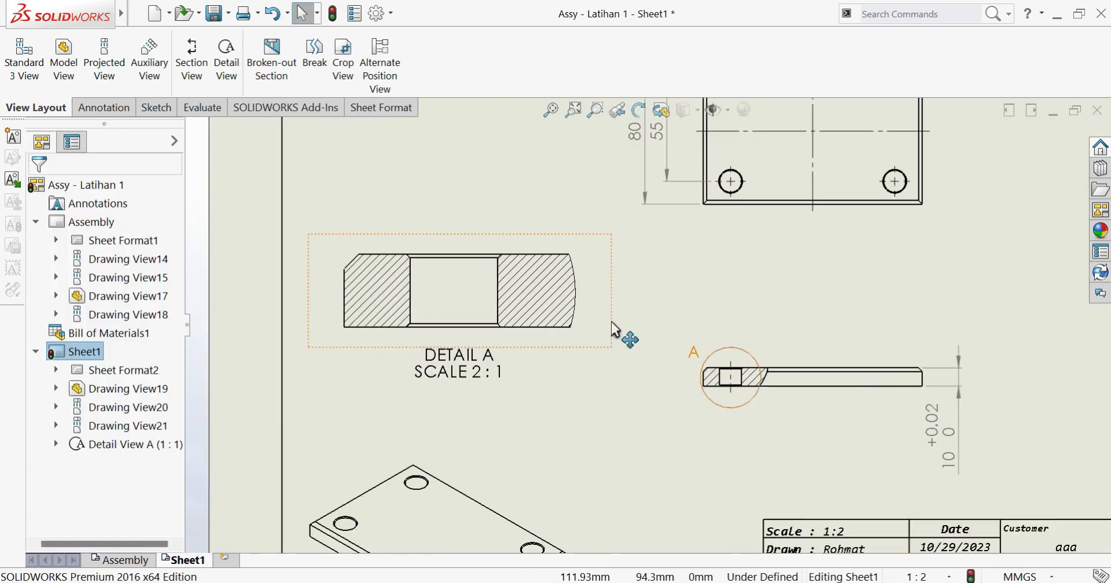
{"action": "left_click", "coordinate": [694, 357]}
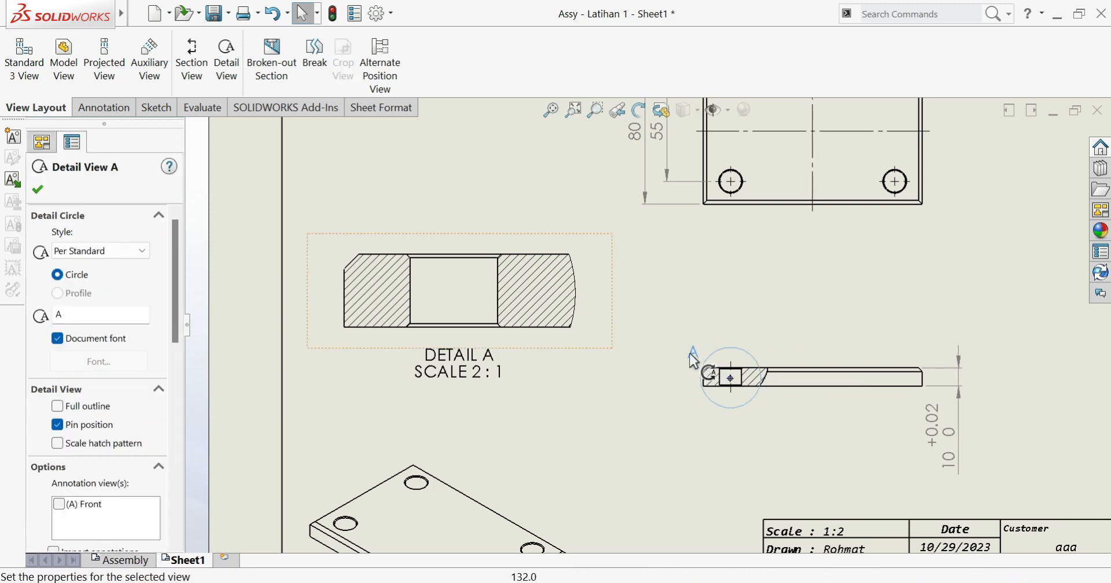
{"action": "left_click", "coordinate": [136, 251]}
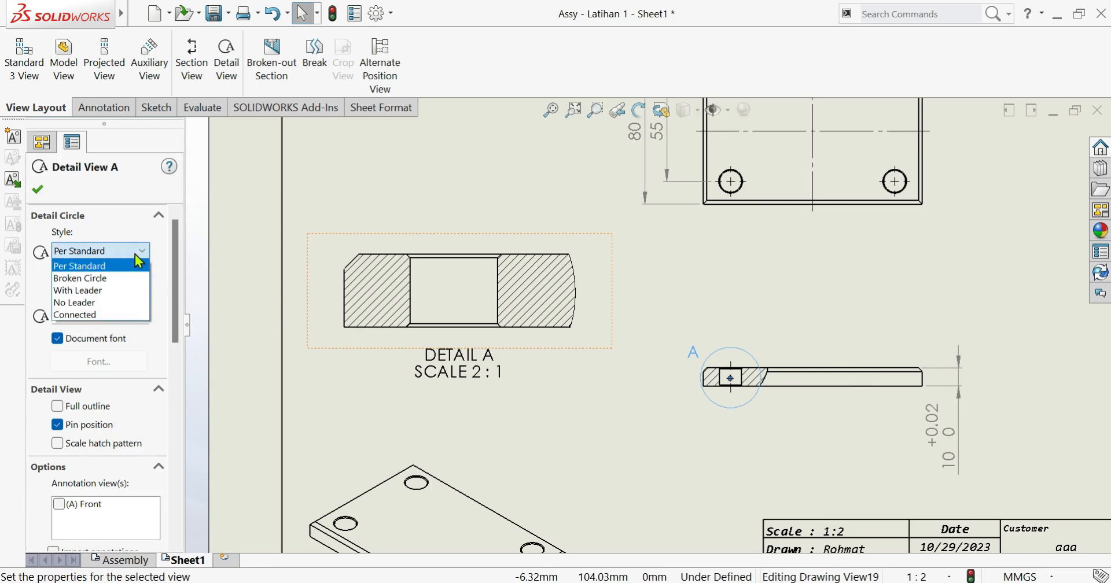
{"action": "left_click", "coordinate": [92, 315]}
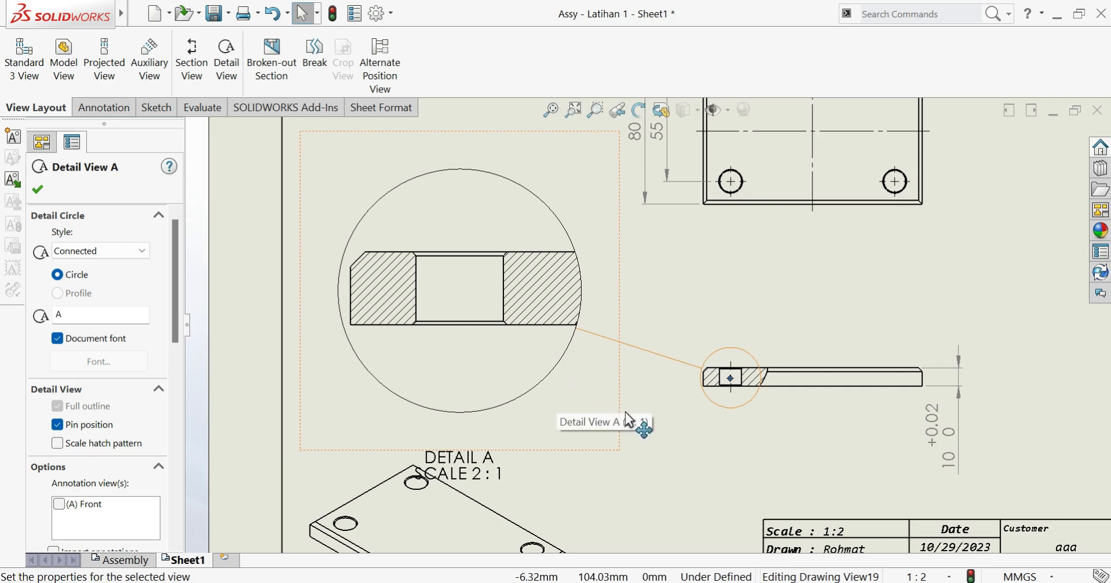
- Move detail view A higher above the isometric view and set its circle style to No Leader
{"action": "left_click_drag", "start_coordinate": [626, 418], "coordinate": [610, 342]}
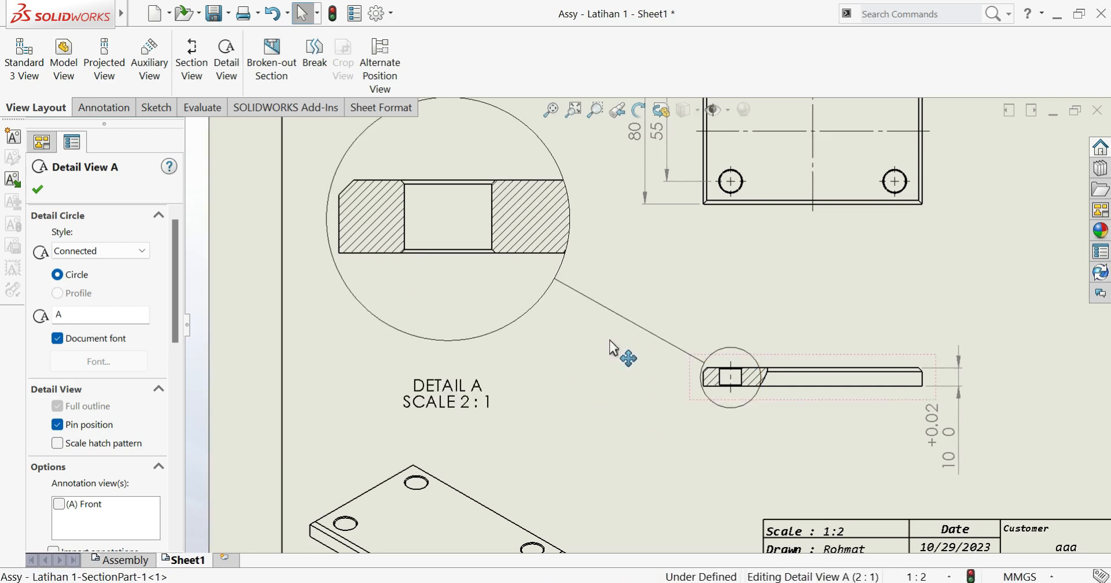
{"action": "left_click", "coordinate": [131, 259]}
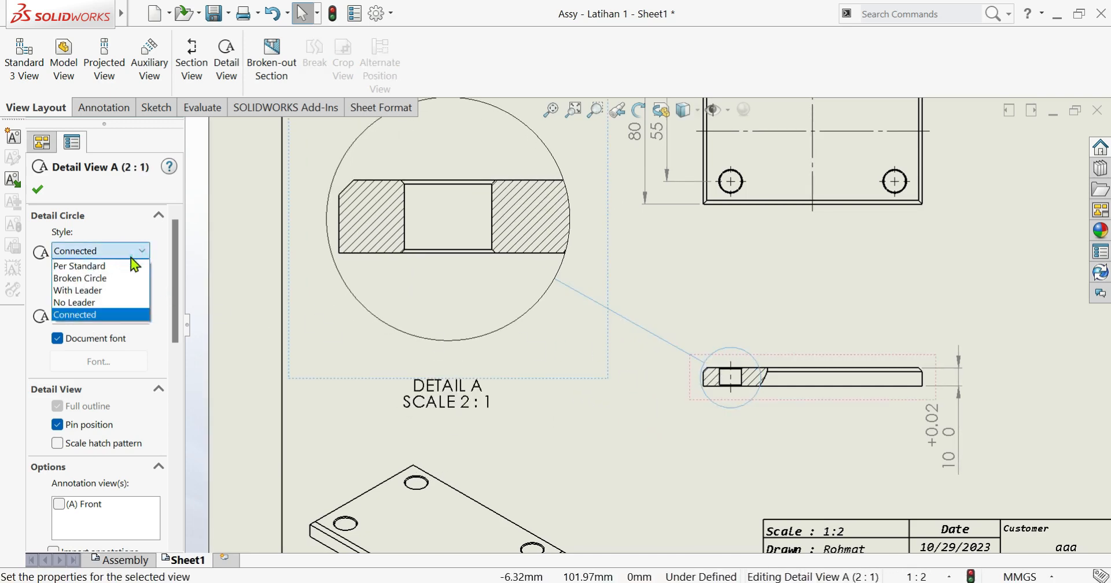
{"action": "left_click", "coordinate": [95, 303]}
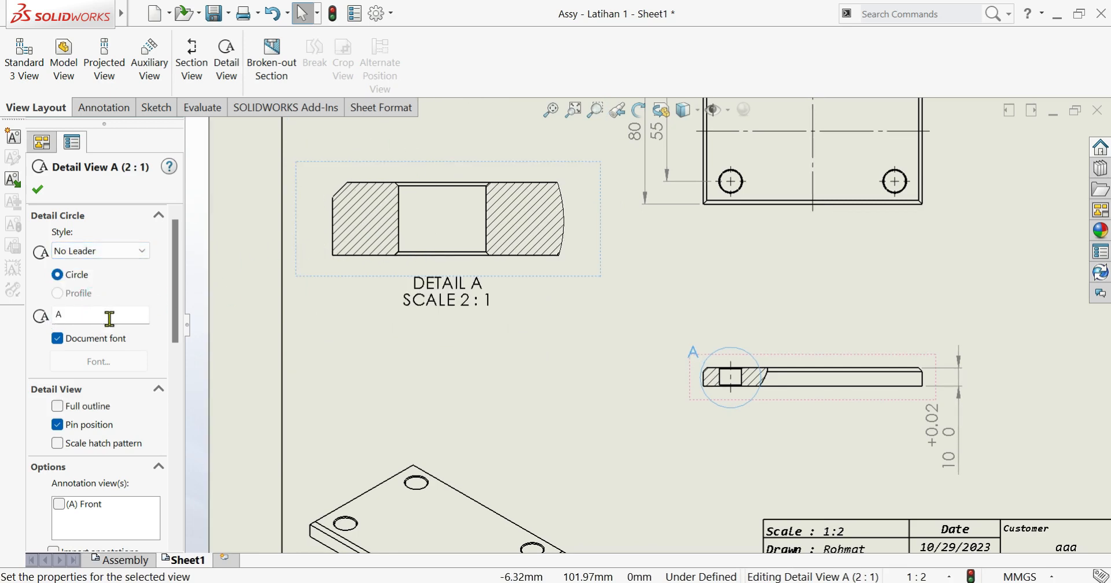
- Try the Per Standard and Broken Circle styles for the detail A circle
{"action": "left_click", "coordinate": [103, 252]}
{"action": "left_click", "coordinate": [92, 269]}
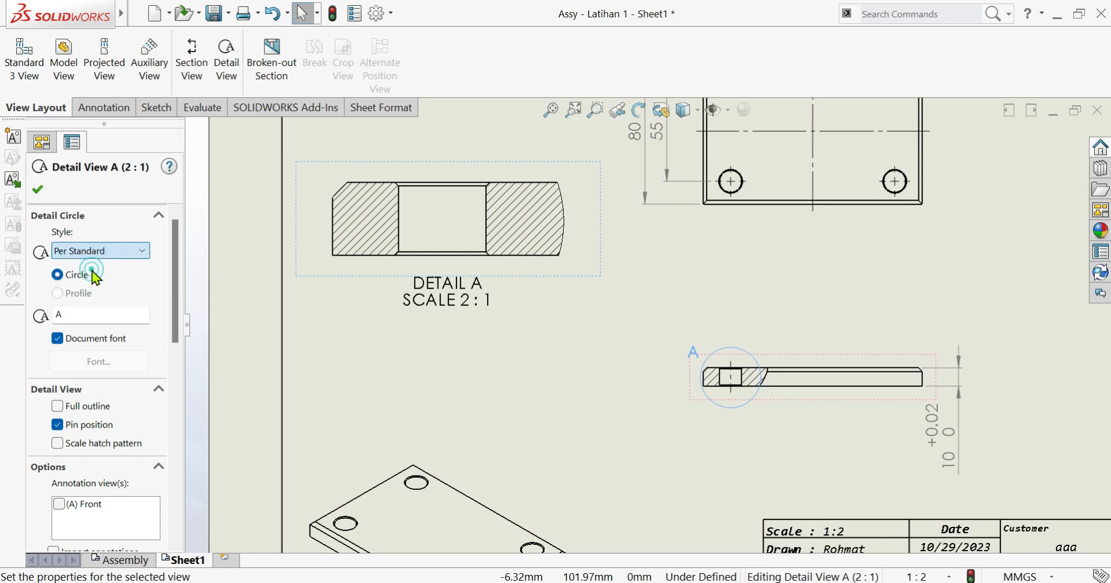
{"action": "left_click", "coordinate": [106, 251]}
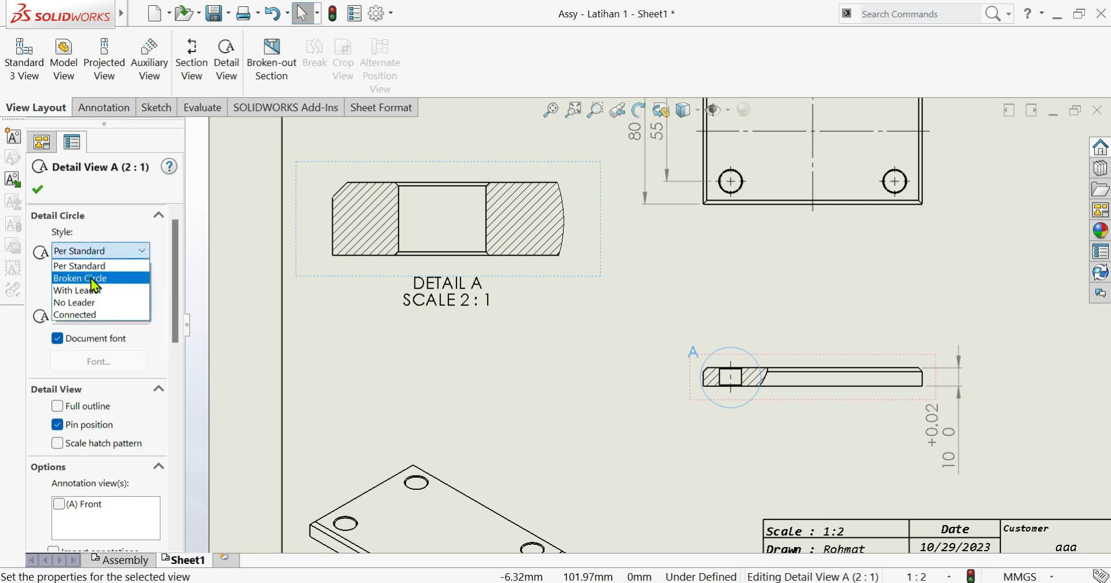
{"action": "left_click", "coordinate": [93, 276]}
- Set the detail A circle style to Per Standard and move the detail view lower, closer to the isometric view
{"action": "left_click", "coordinate": [104, 251]}
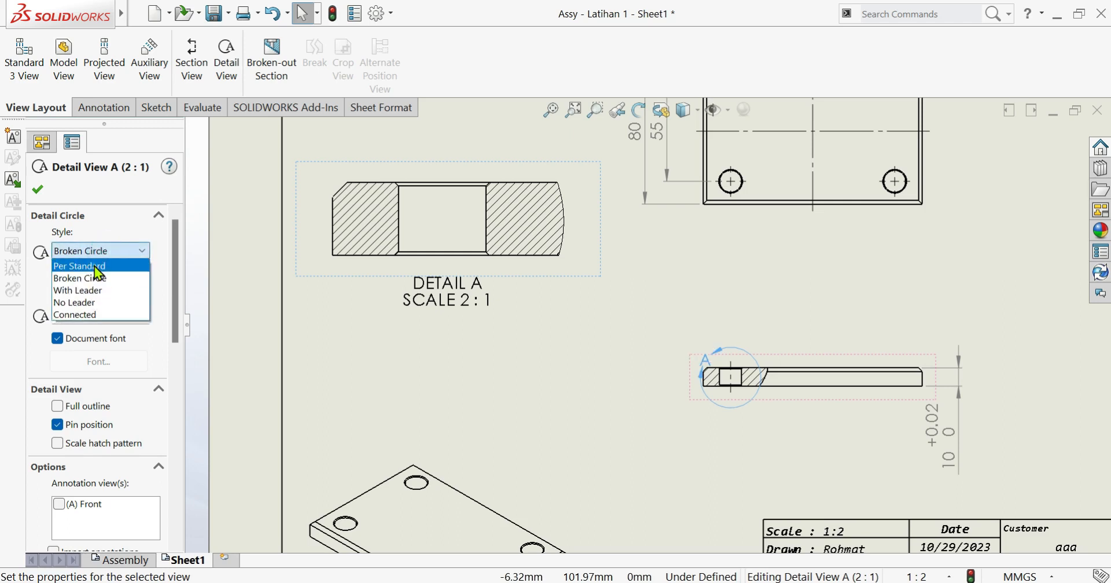
{"action": "left_click", "coordinate": [98, 269]}
{"action": "left_click", "coordinate": [538, 389]}
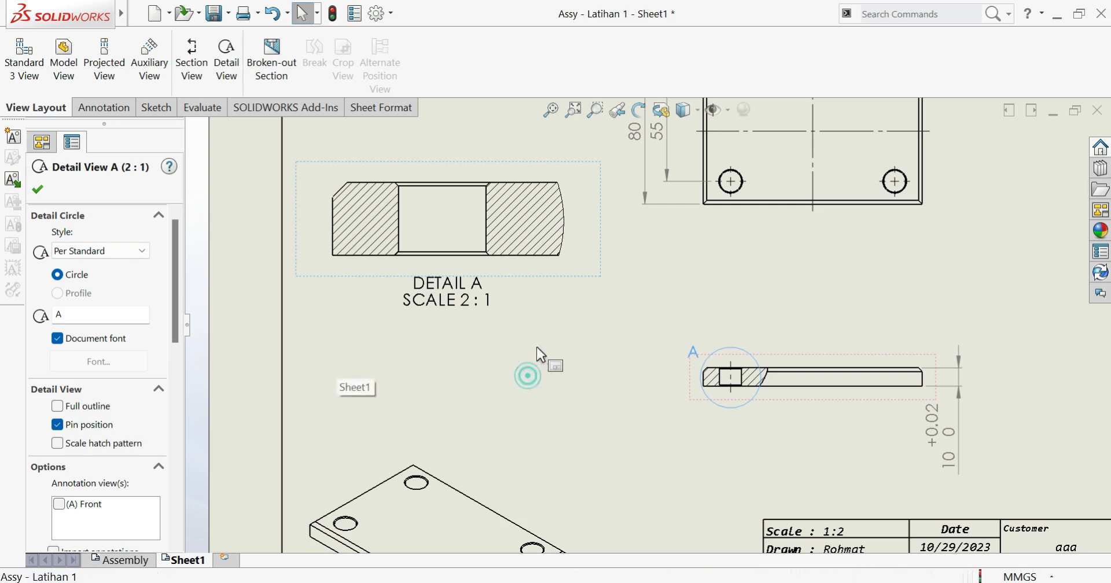
{"action": "left_click_drag", "start_coordinate": [559, 289], "coordinate": [565, 370]}
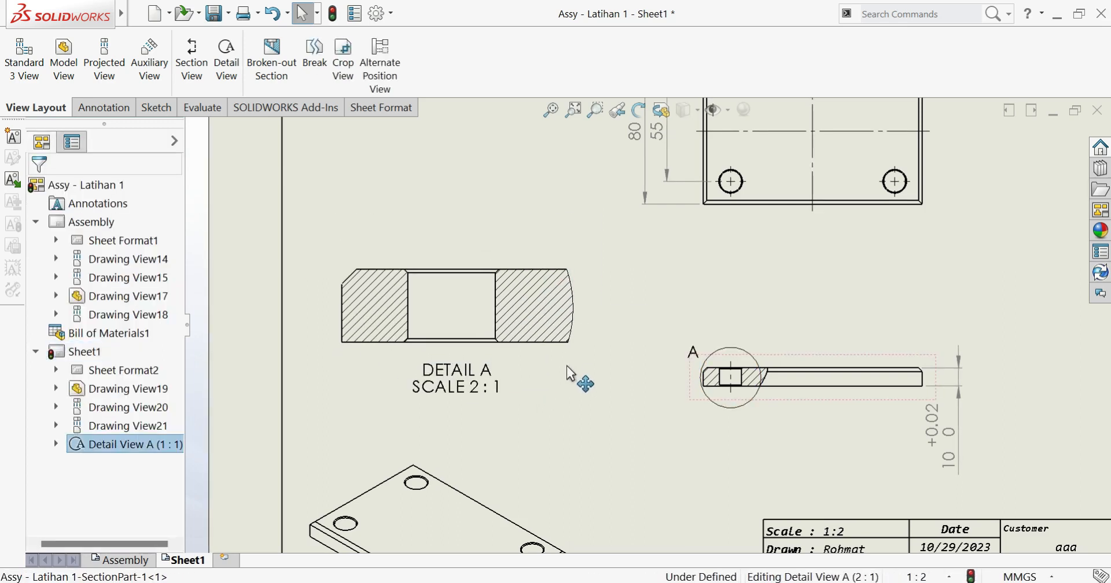
- Add a centerline between the two side edges of the hole in detail view A
{"action": "scroll", "coordinate": [467, 311], "scroll_direction": "down", "scroll_amount": 3}
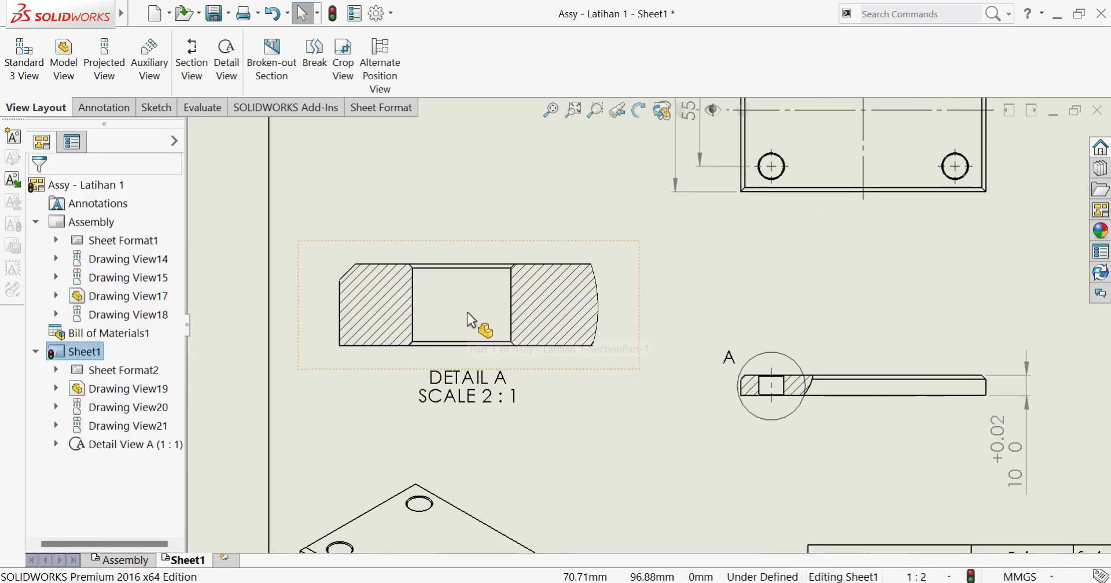
{"action": "left_click", "coordinate": [104, 107]}
{"action": "left_click", "coordinate": [632, 71]}
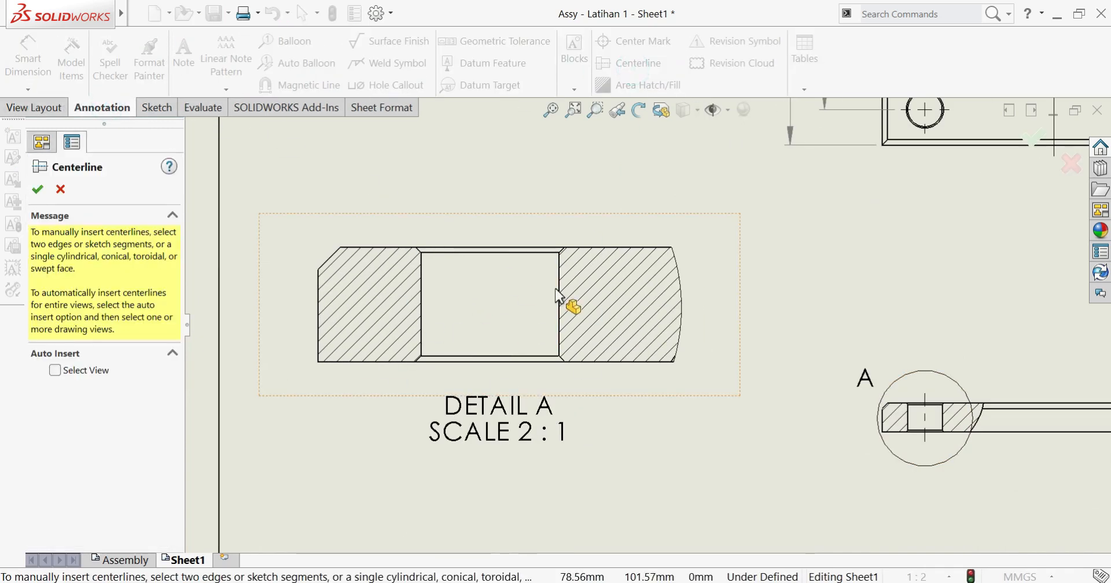
{"action": "left_click", "coordinate": [422, 284]}
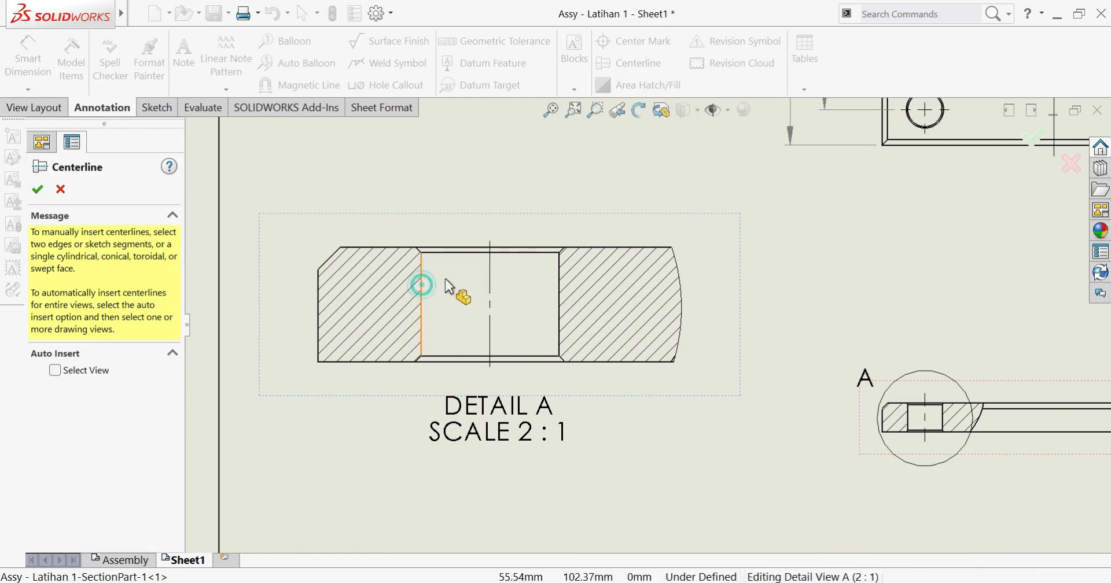
{"action": "left_click", "coordinate": [37, 189]}
- Dimension the hole's diameter between its two side edges in detail view A, placing the dimension above the section
{"action": "left_click", "coordinate": [47, 49]}
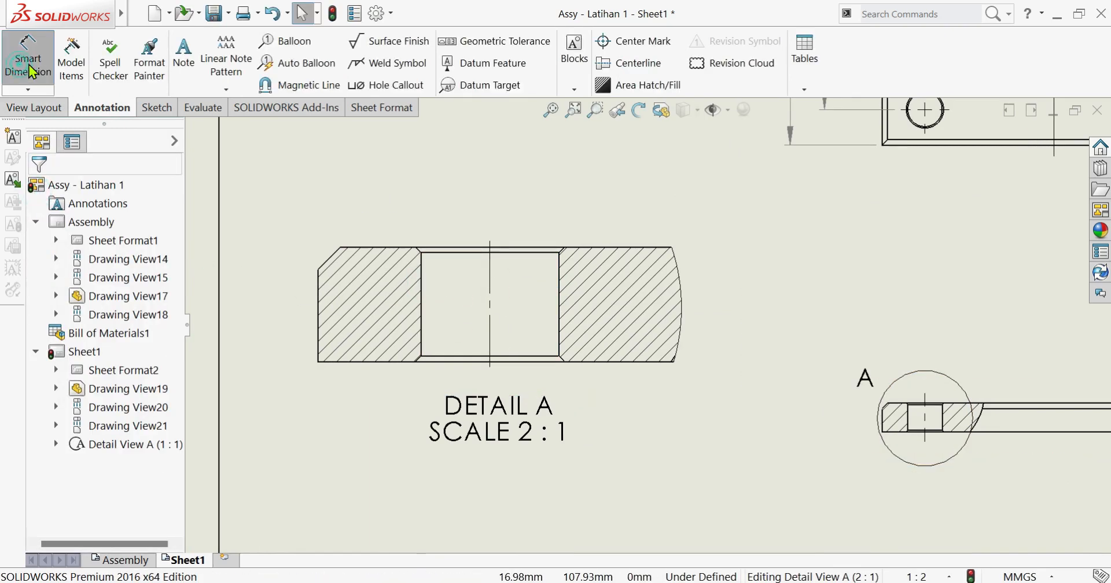
{"action": "left_click", "coordinate": [422, 312]}
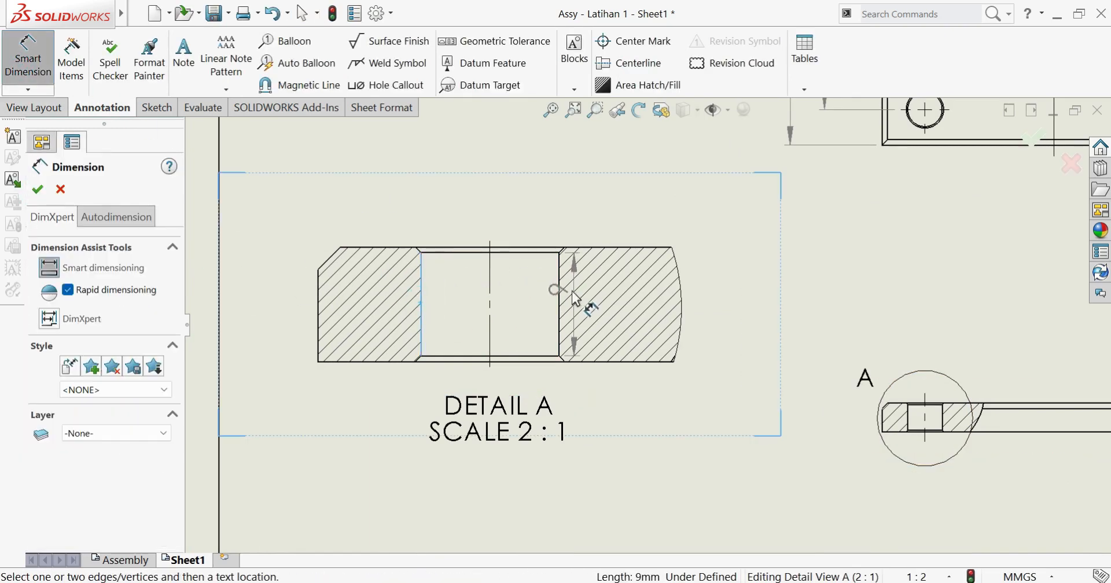
{"action": "left_click", "coordinate": [560, 302]}
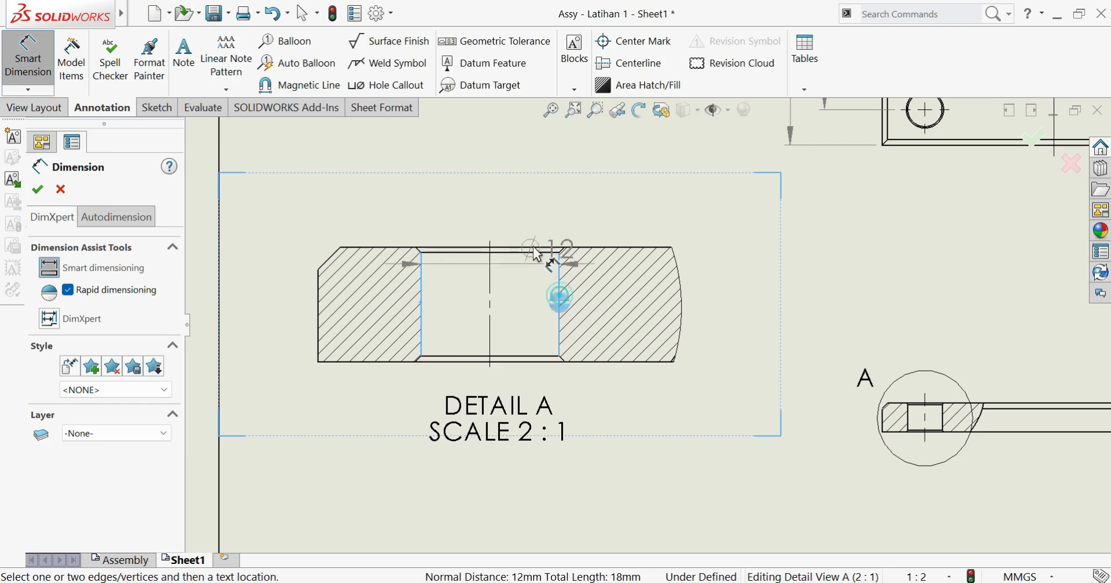
{"action": "left_click", "coordinate": [488, 175]}
{"action": "left_click", "coordinate": [741, 326]}
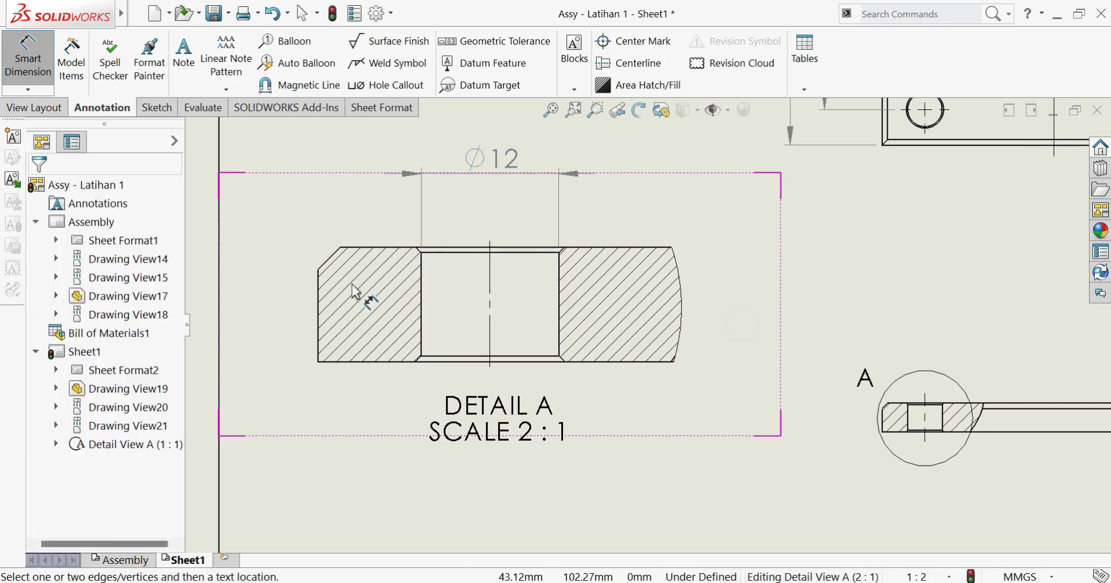
- Open the choice of dimension types for further dimensioning of detail view A
{"action": "left_click", "coordinate": [28, 90]}
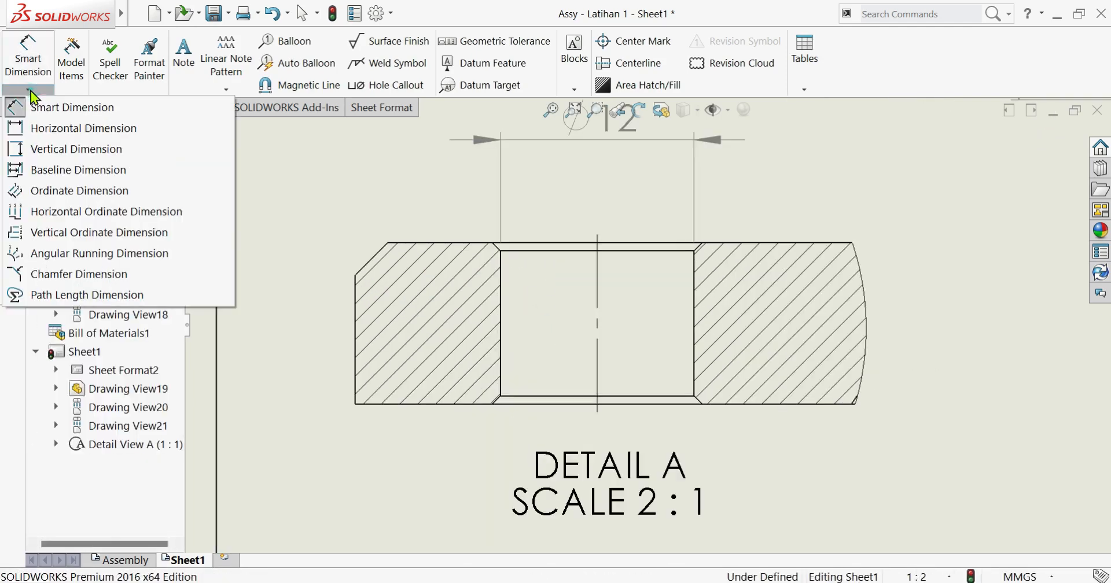
- Add a chamfer dimension to the hole's upper chamfer in Detail A, placing its text above the view
{"action": "left_click", "coordinate": [47, 273]}
{"action": "scroll", "coordinate": [698, 239], "scroll_direction": "down", "scroll_amount": 1}
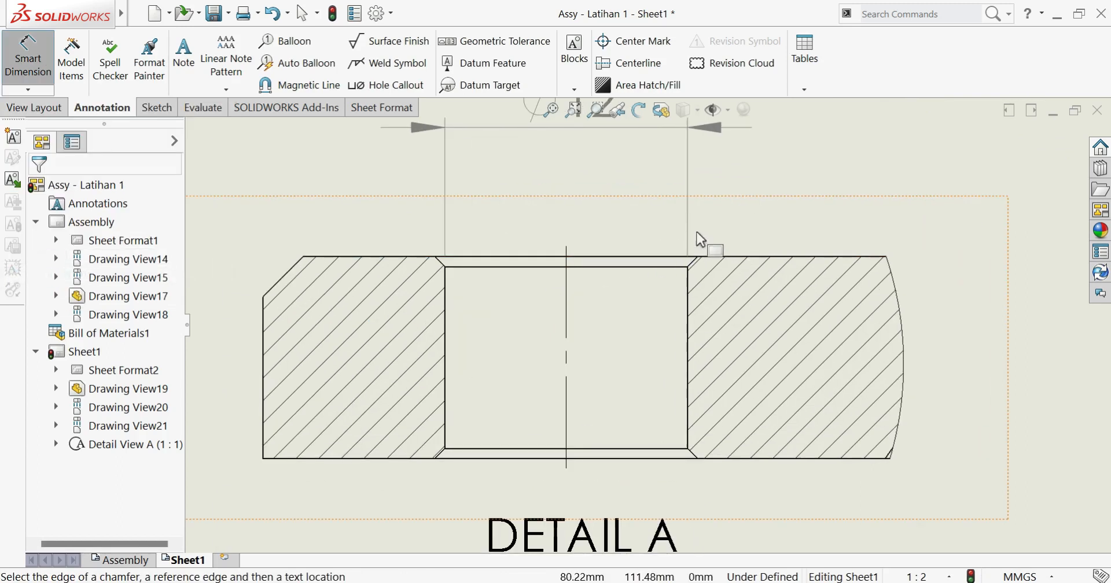
{"action": "left_click", "coordinate": [431, 256]}
{"action": "key", "text": "Escape"}
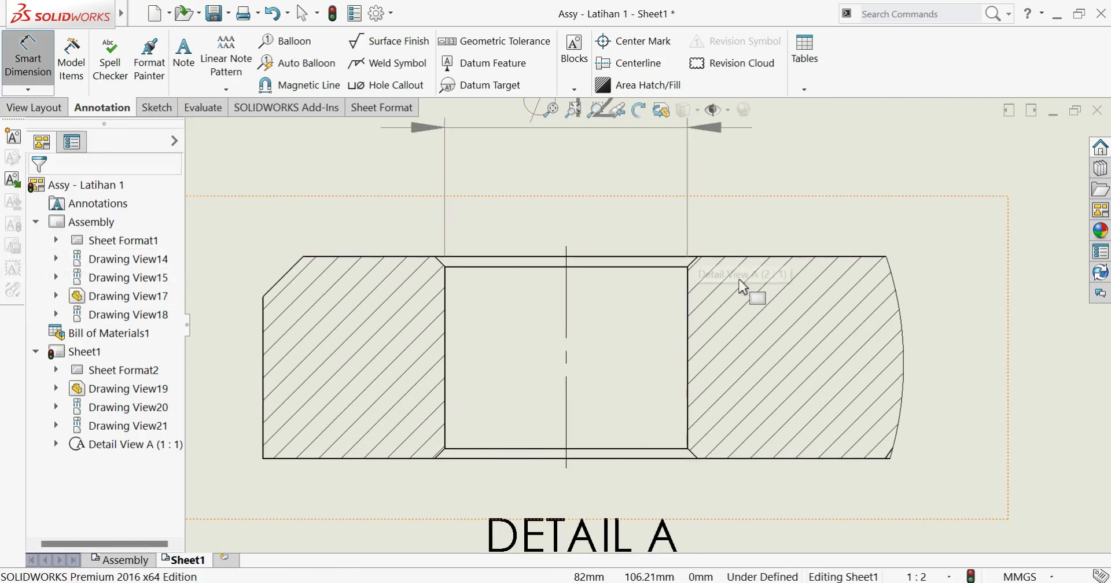
{"action": "left_click", "coordinate": [440, 261]}
{"action": "scroll", "coordinate": [471, 278], "scroll_direction": "down", "scroll_amount": 3}
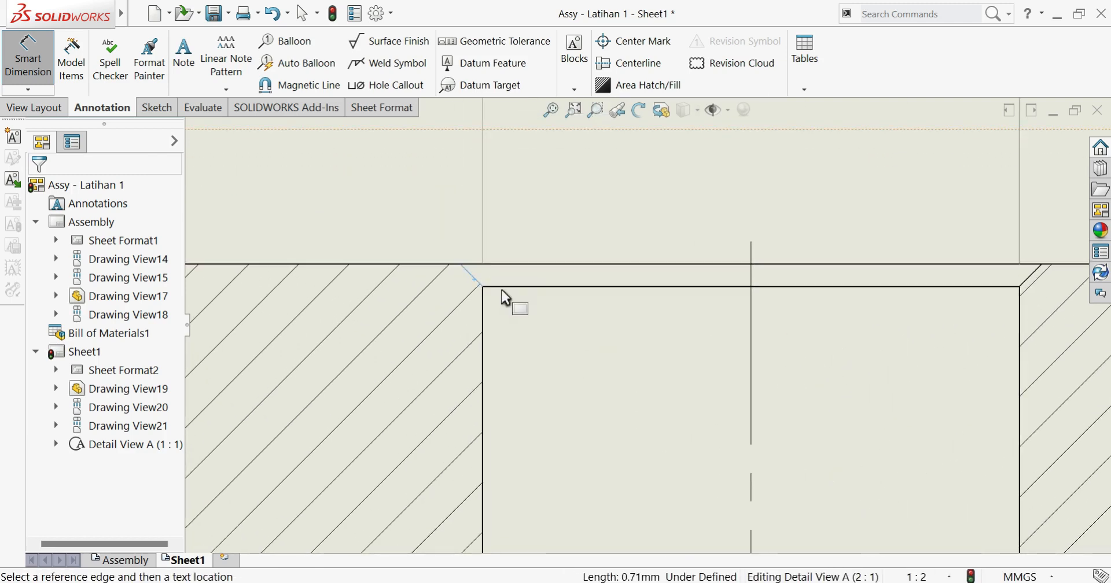
{"action": "left_click", "coordinate": [506, 295]}
{"action": "scroll", "coordinate": [637, 287], "scroll_direction": "up", "scroll_amount": 2}
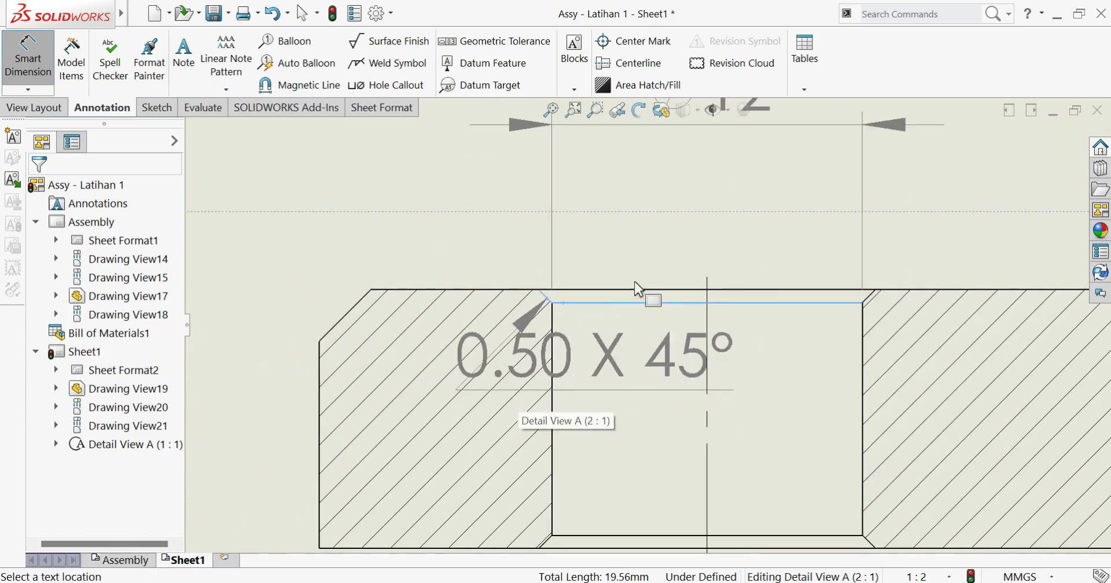
{"action": "scroll", "coordinate": [748, 218], "scroll_direction": "up", "scroll_amount": 3}
{"action": "scroll", "coordinate": [771, 235], "scroll_direction": "down", "scroll_amount": 1}
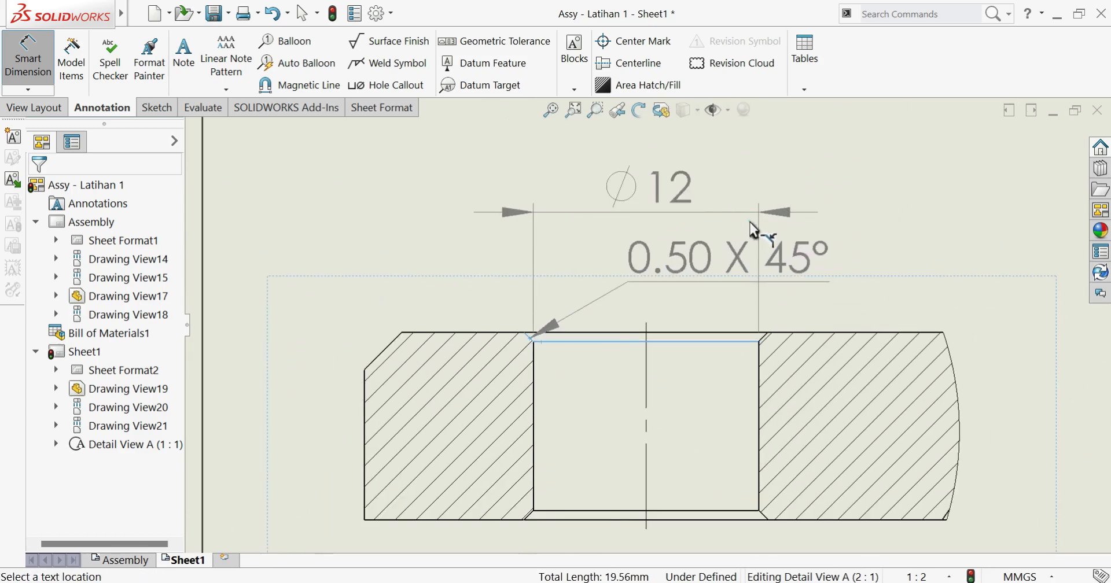
{"action": "left_click", "coordinate": [750, 222]}
{"action": "scroll", "coordinate": [671, 394], "scroll_direction": "up", "scroll_amount": 3}
{"action": "scroll", "coordinate": [682, 397], "scroll_direction": "down", "scroll_amount": 1}
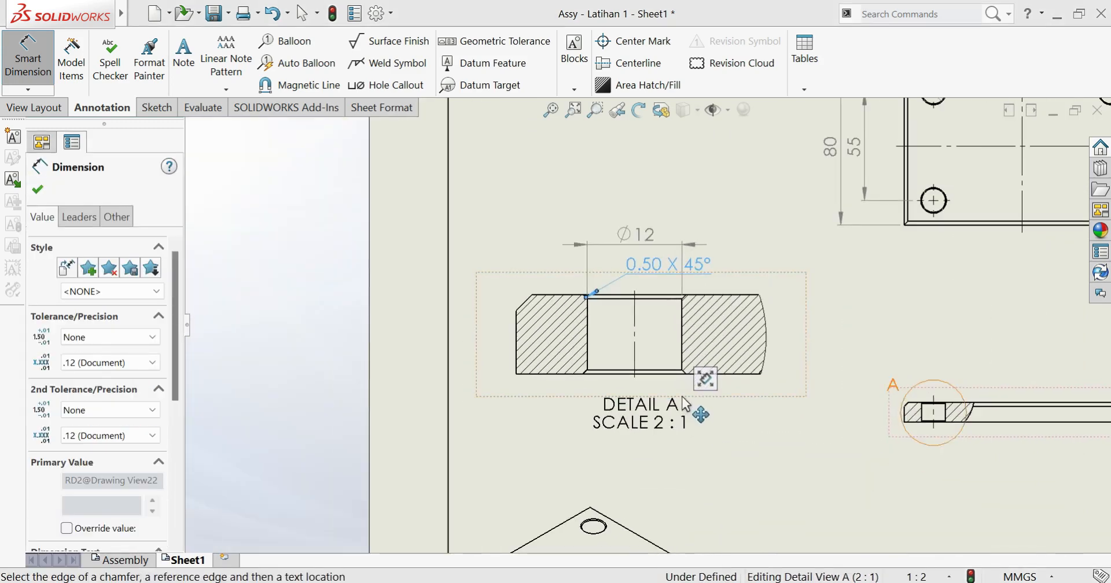
{"action": "key", "text": "Escape"}
- Move the hole diameter dimension in Detail A below the view, above its detail label
{"action": "scroll", "coordinate": [682, 405], "scroll_direction": "down", "scroll_amount": 2}
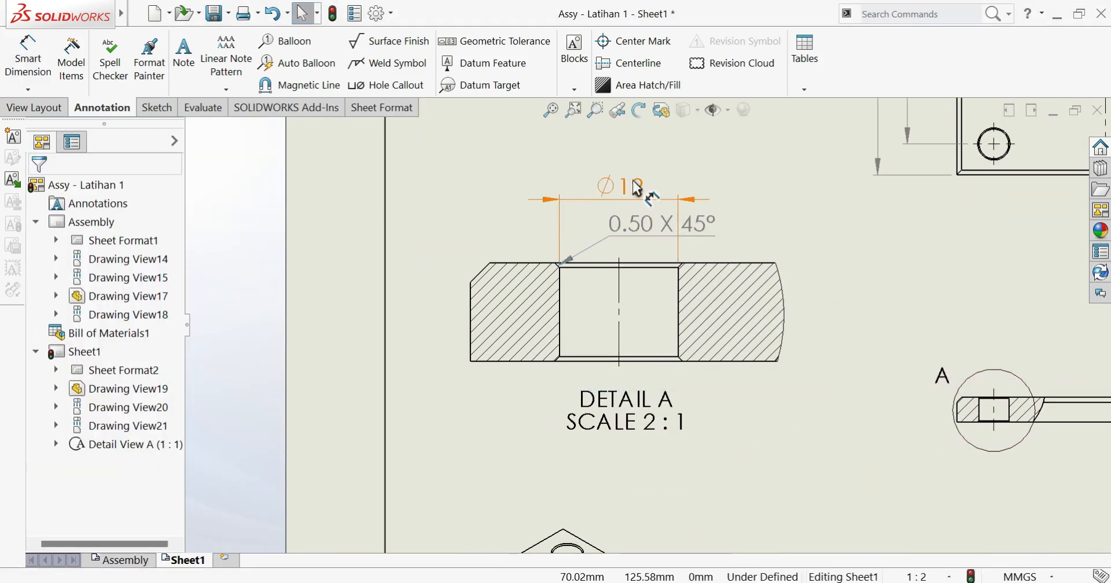
{"action": "left_click_drag", "start_coordinate": [637, 188], "coordinate": [604, 479]}
{"action": "left_click", "coordinate": [484, 412]}
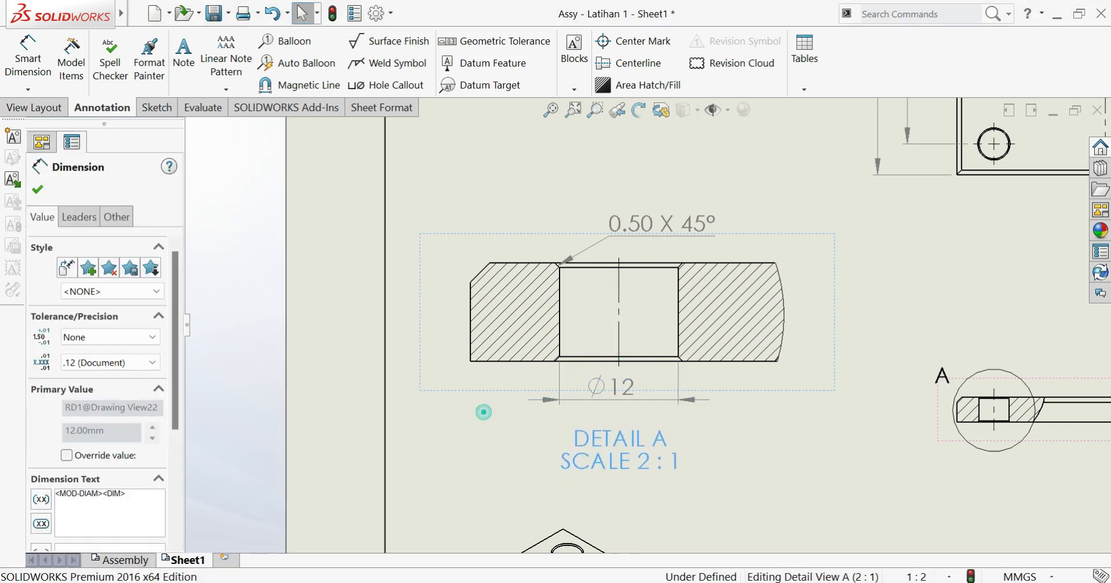
- Add a chamfer dimension to the plate's outer corner in Detail A, placing its text above and outside the corner
{"action": "left_click", "coordinate": [27, 90]}
{"action": "left_click", "coordinate": [68, 278]}
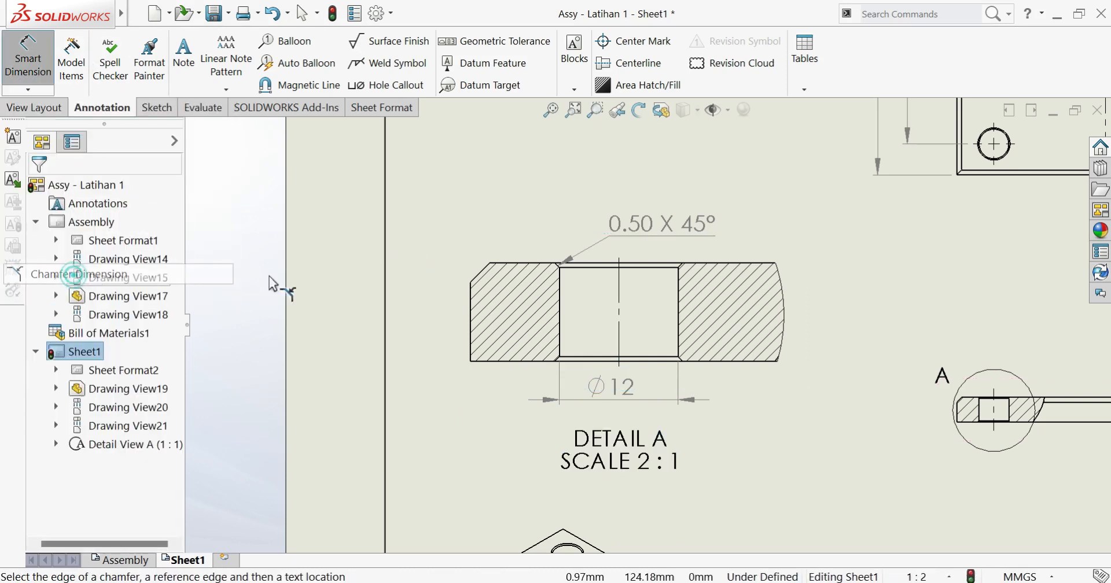
{"action": "left_click", "coordinate": [482, 275]}
{"action": "left_click", "coordinate": [500, 265]}
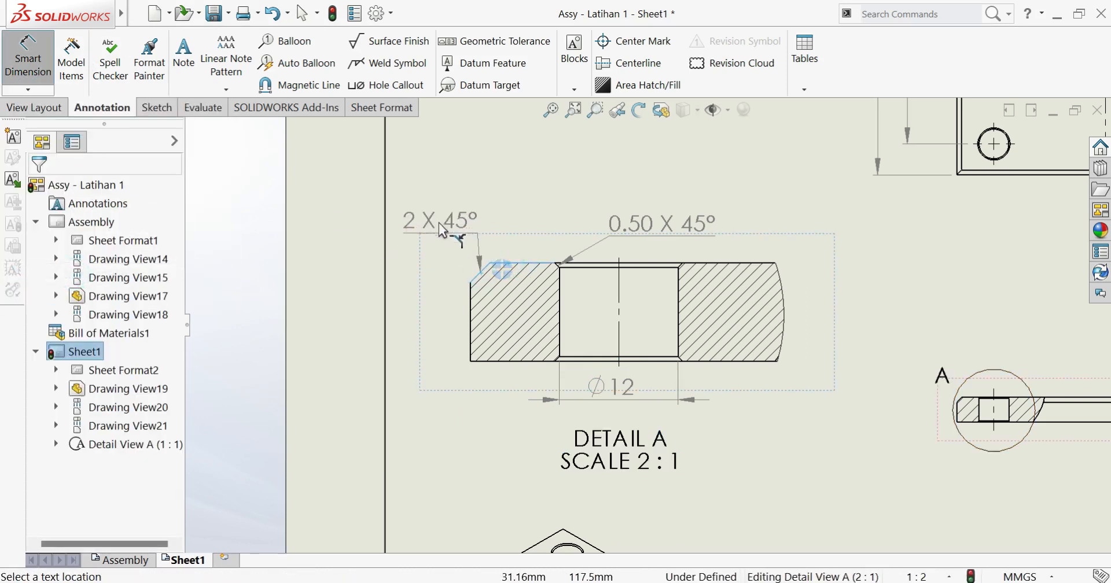
{"action": "left_click", "coordinate": [438, 241]}
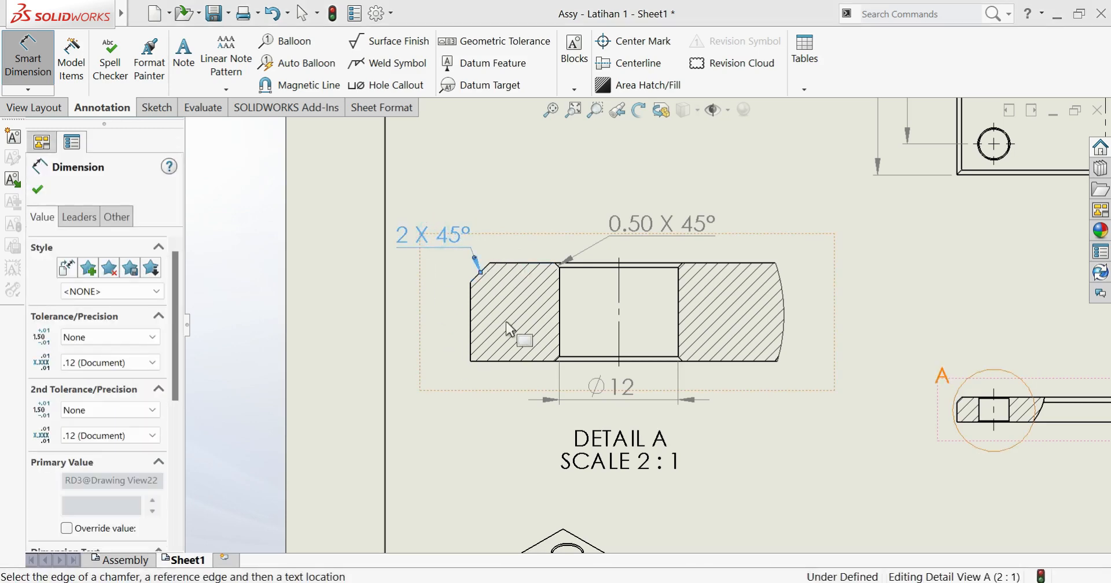
{"action": "key", "text": "Escape"}
{"action": "key", "text": "Escape"}
- Rearrange the views on the sheet, shifting the top and front views rightward and Detail A up and to the right
{"action": "scroll", "coordinate": [665, 327], "scroll_direction": "up", "scroll_amount": 3}
{"action": "left_click_drag", "start_coordinate": [736, 316], "coordinate": [764, 303]}
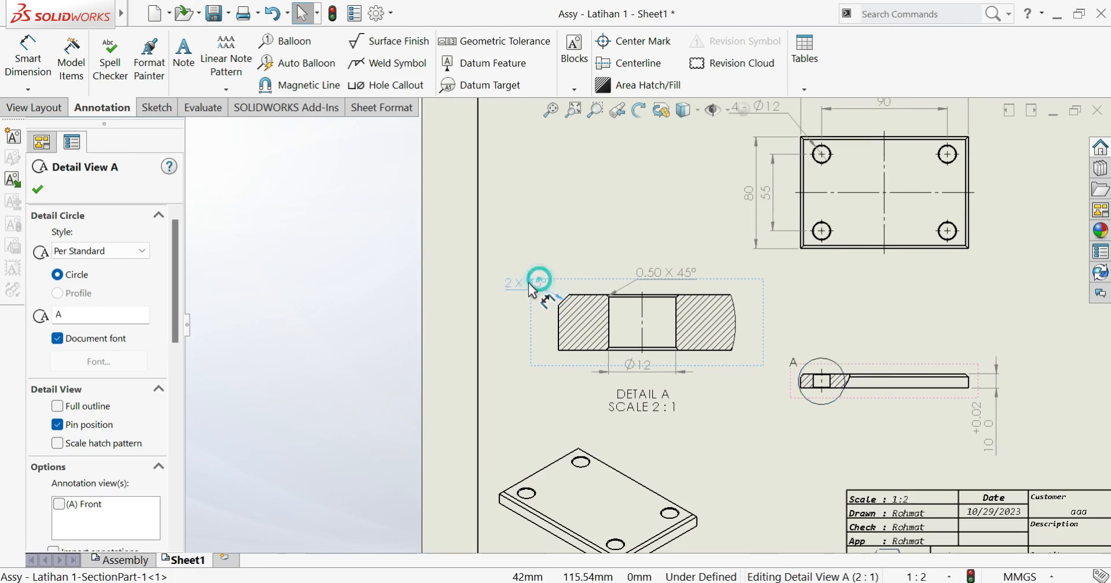
{"action": "left_click", "coordinate": [685, 376]}
{"action": "scroll", "coordinate": [820, 307], "scroll_direction": "up", "scroll_amount": 3}
{"action": "scroll", "coordinate": [817, 307], "scroll_direction": "down", "scroll_amount": 3}
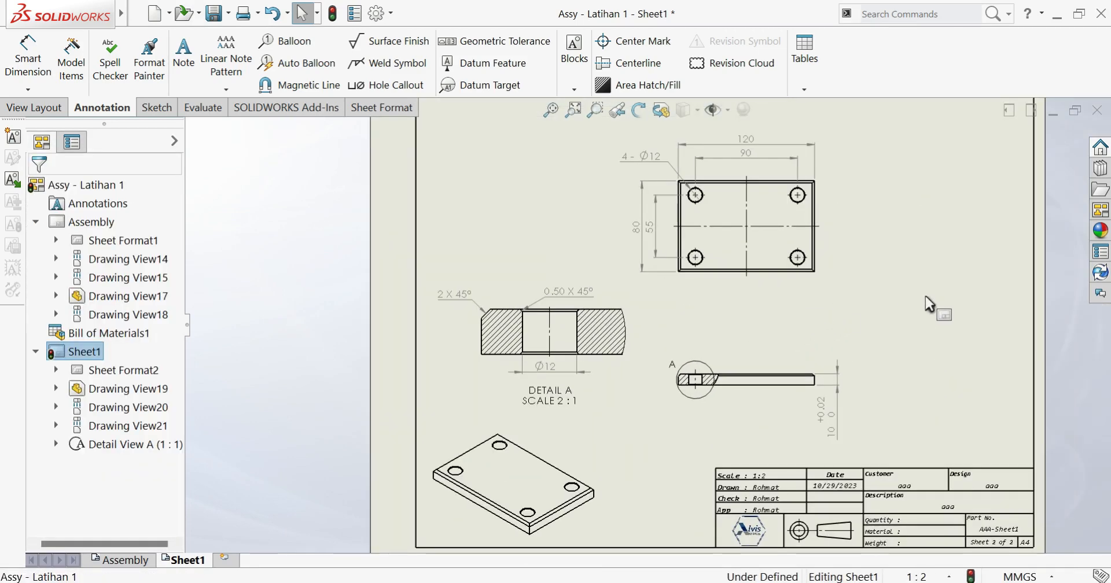
{"action": "key", "text": "f"}
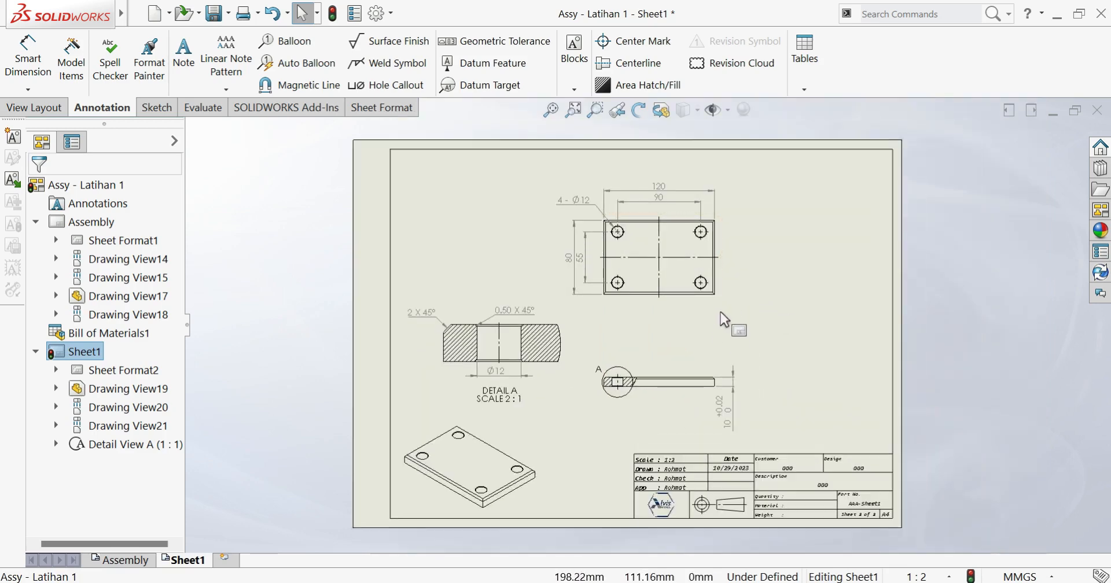
{"action": "mouse_move", "coordinate": [700, 368]}
{"action": "left_mouse_down"}
{"action": "mouse_move", "coordinate": [748, 365]}
{"action": "mouse_move", "coordinate": [767, 348]}
{"action": "mouse_move", "coordinate": [757, 362]}
{"action": "left_mouse_up"}
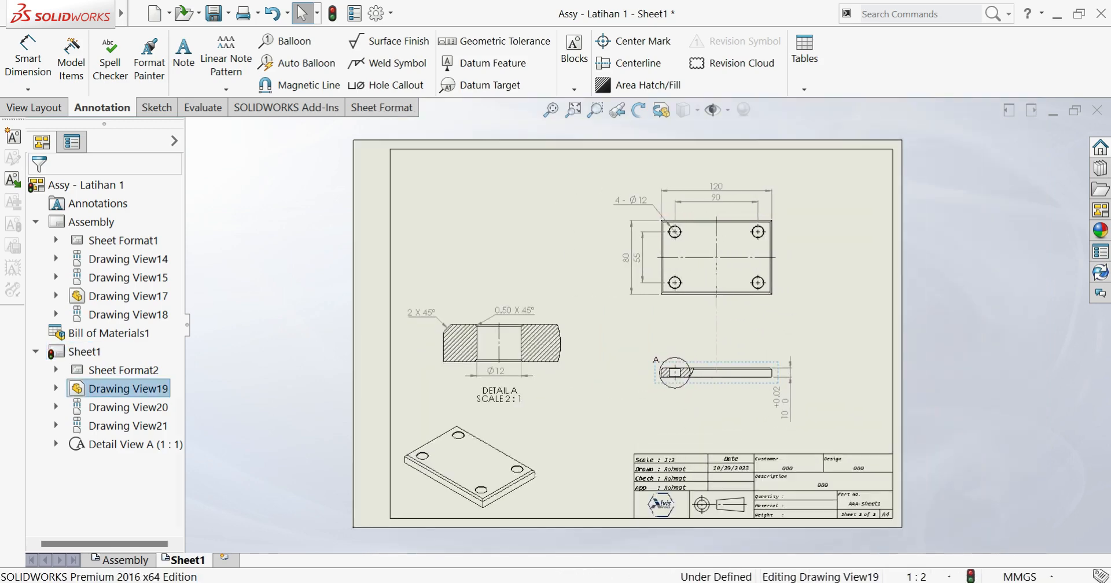
{"action": "left_click_drag", "start_coordinate": [596, 346], "coordinate": [598, 344]}
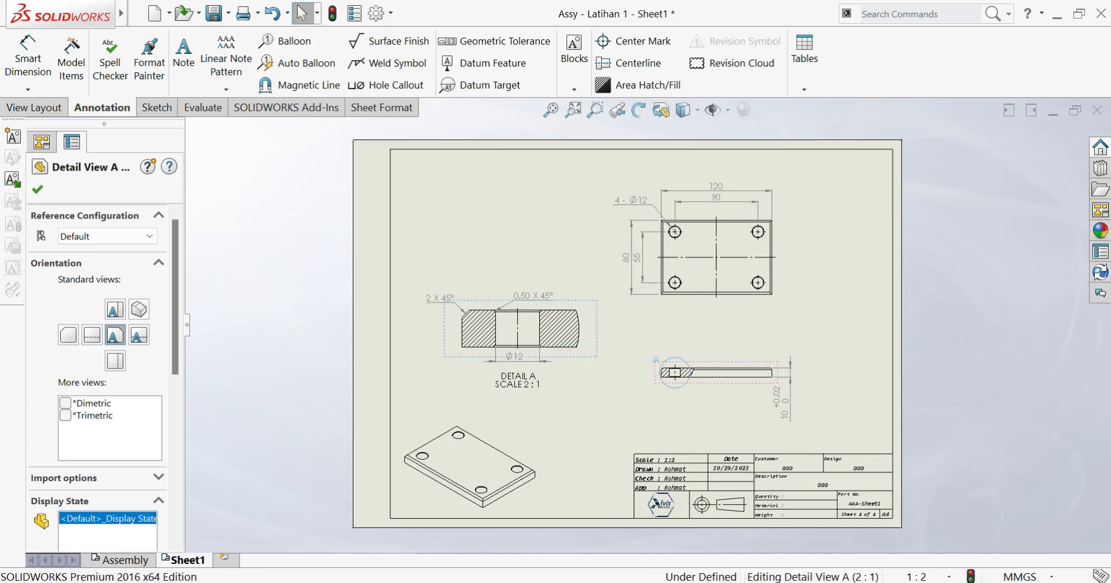
{"action": "left_click", "coordinate": [839, 310]}
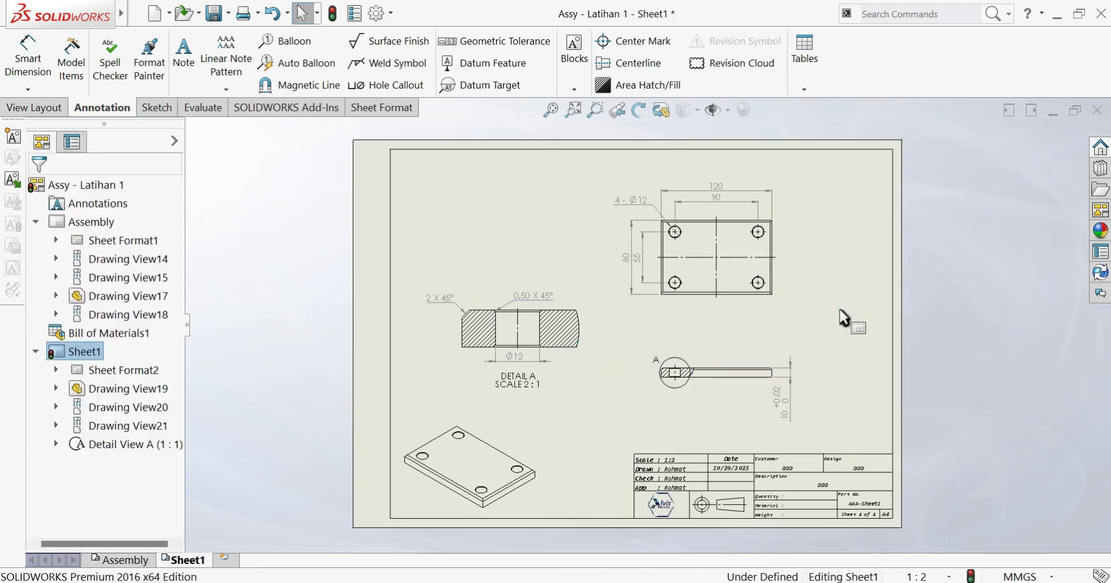
- Rename the drawing sheet Sheet1 as "Part 1"
{"action": "scroll", "coordinate": [698, 468], "scroll_direction": "up", "scroll_amount": 1}
{"action": "scroll", "coordinate": [696, 469], "scroll_direction": "down", "scroll_amount": 2}
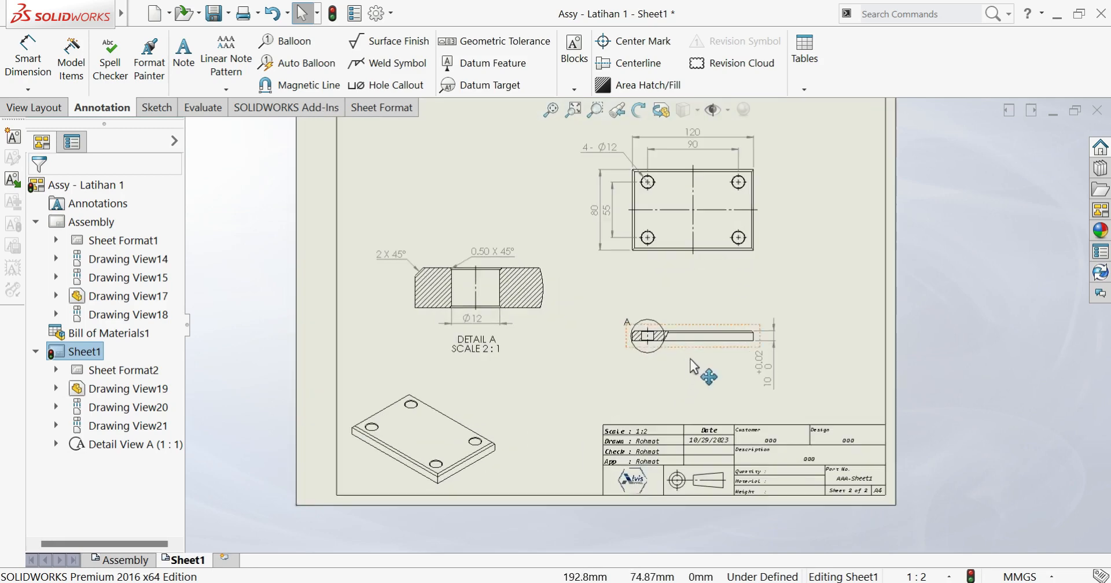
{"action": "right_click", "coordinate": [197, 568]}
{"action": "left_click", "coordinate": [249, 496]}
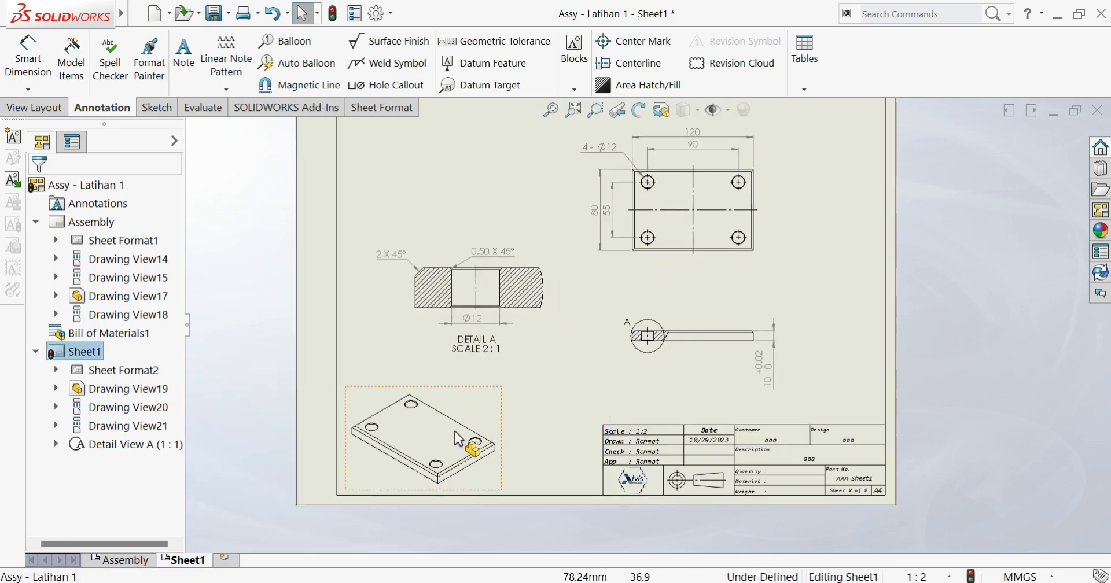
{"action": "right_click", "coordinate": [185, 560]}
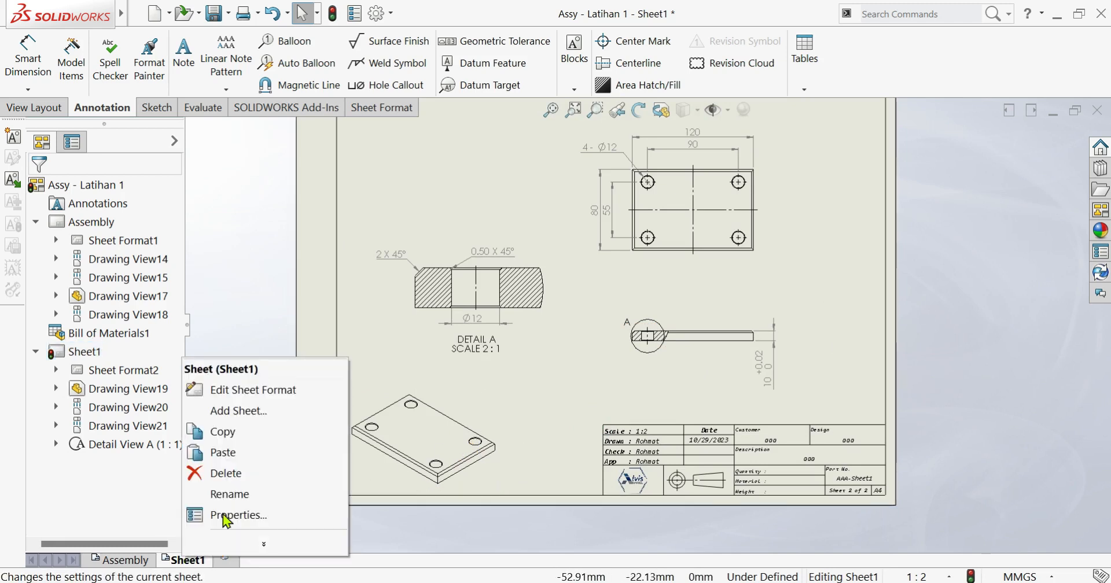
{"action": "left_click", "coordinate": [236, 494]}
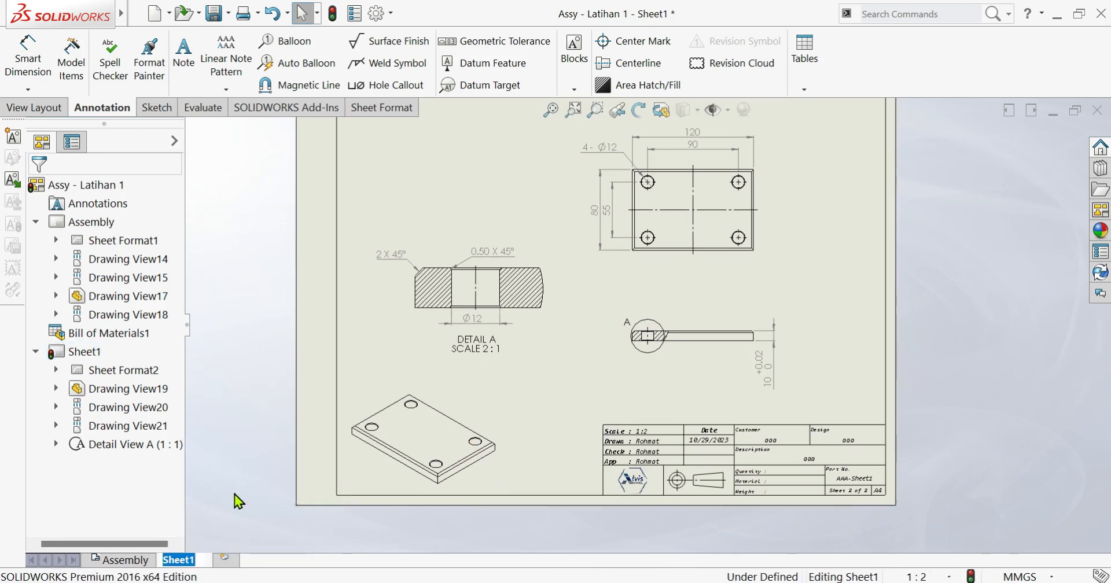
{"action": "type", "text": "Part 1"}
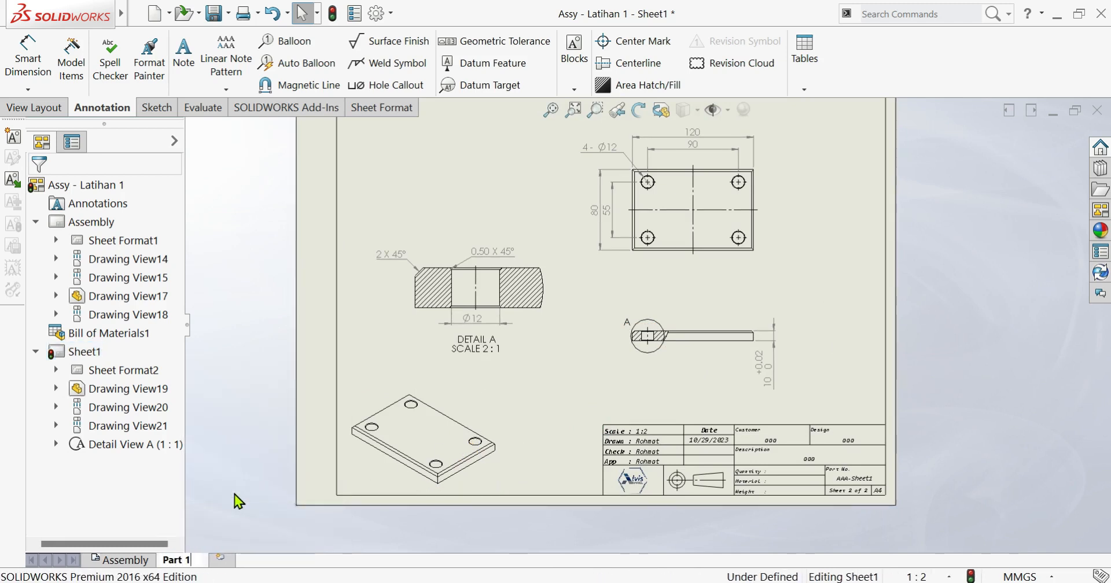
{"action": "key", "text": "Return"}
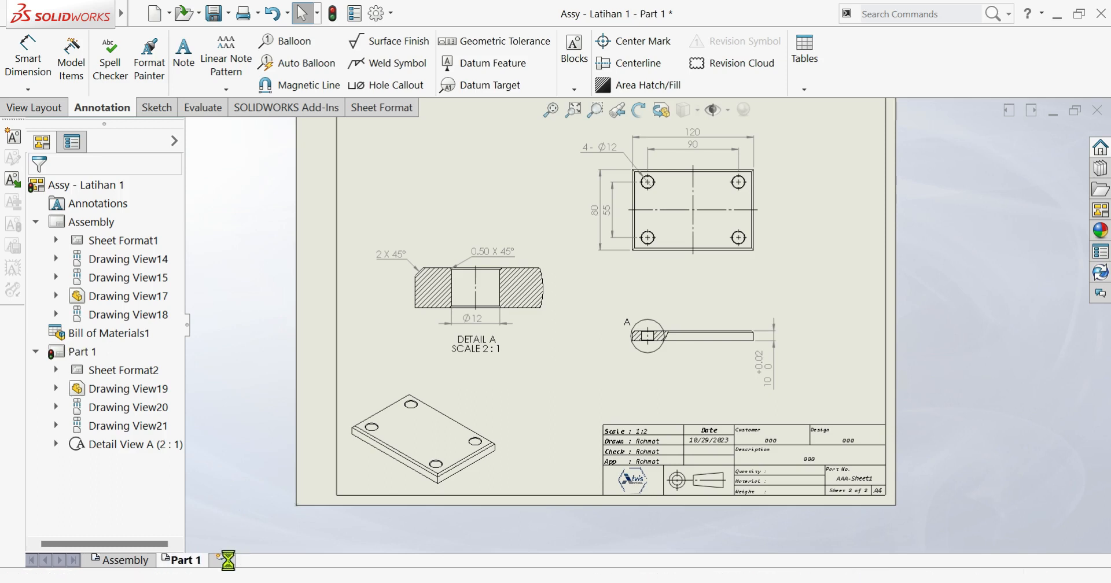
- Add a new drawing sheet and rename it "Part 2"
{"action": "left_click", "coordinate": [220, 558]}
{"action": "right_click", "coordinate": [231, 567]}
{"action": "left_click", "coordinate": [262, 501]}
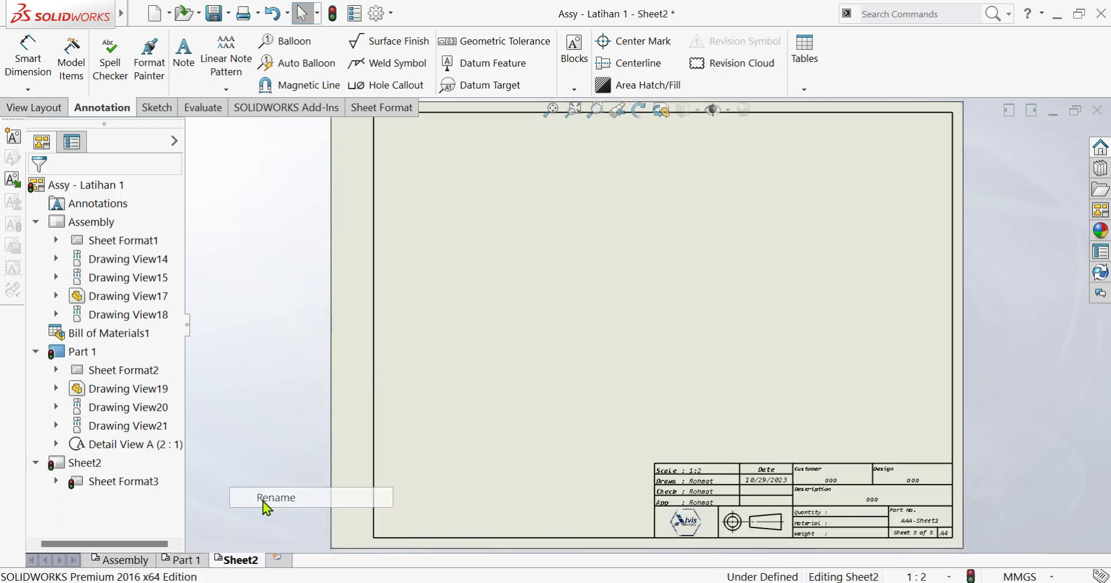
{"action": "type", "text": "Part 2"}
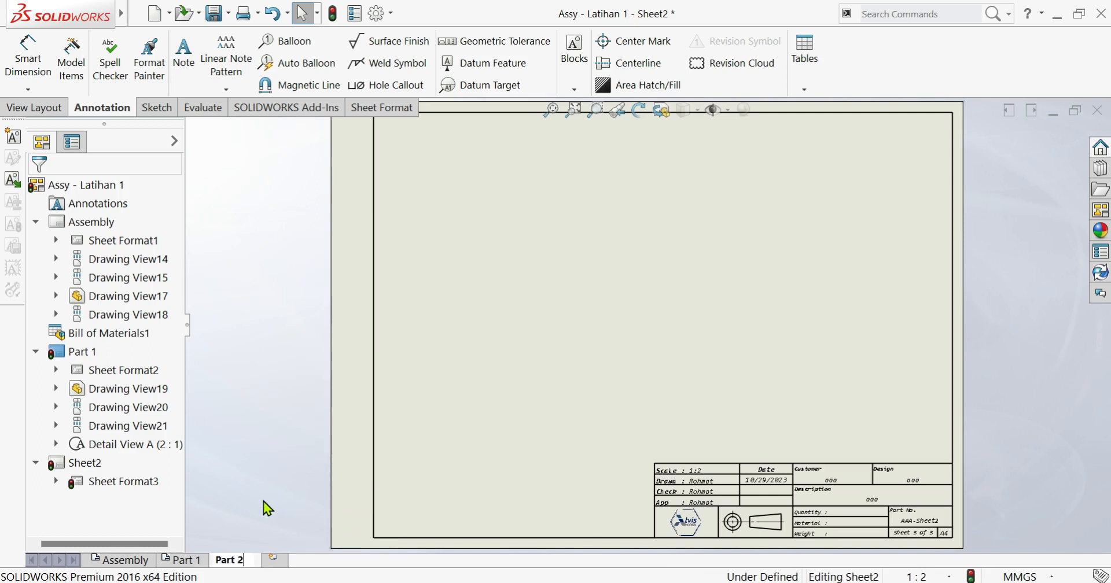
{"action": "key", "text": "Return"}
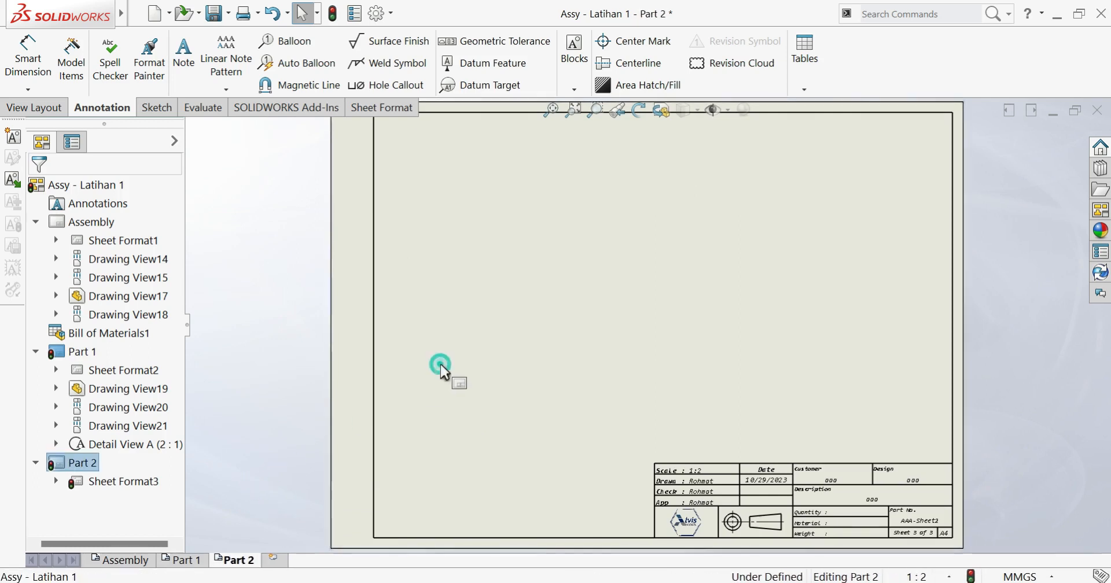
- Insert a model view of the Part 2 component on the empty Part 2 sheet
{"action": "left_click", "coordinate": [36, 108]}
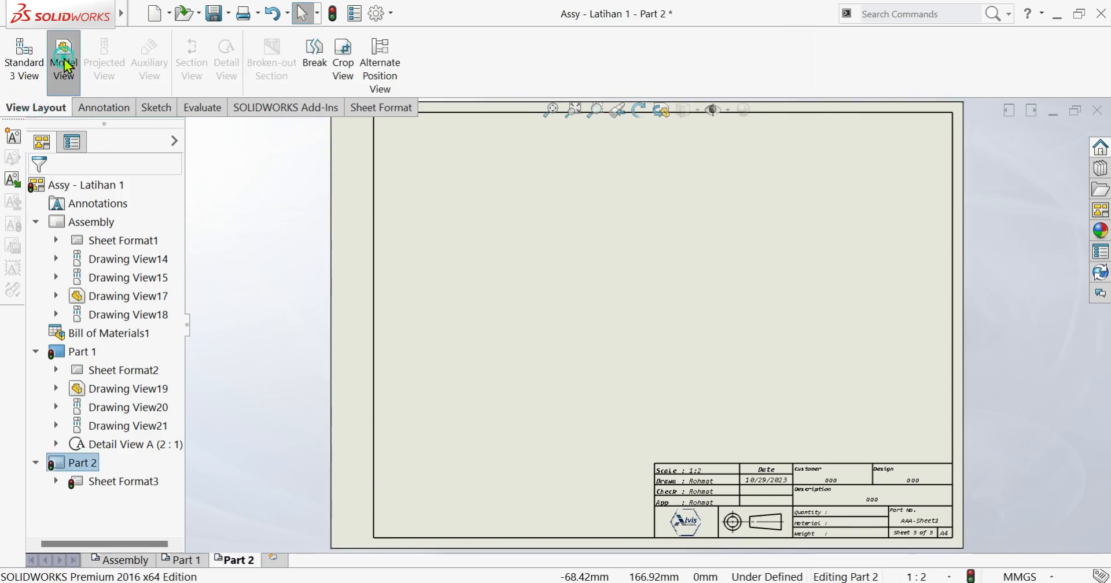
{"action": "left_click", "coordinate": [65, 61]}
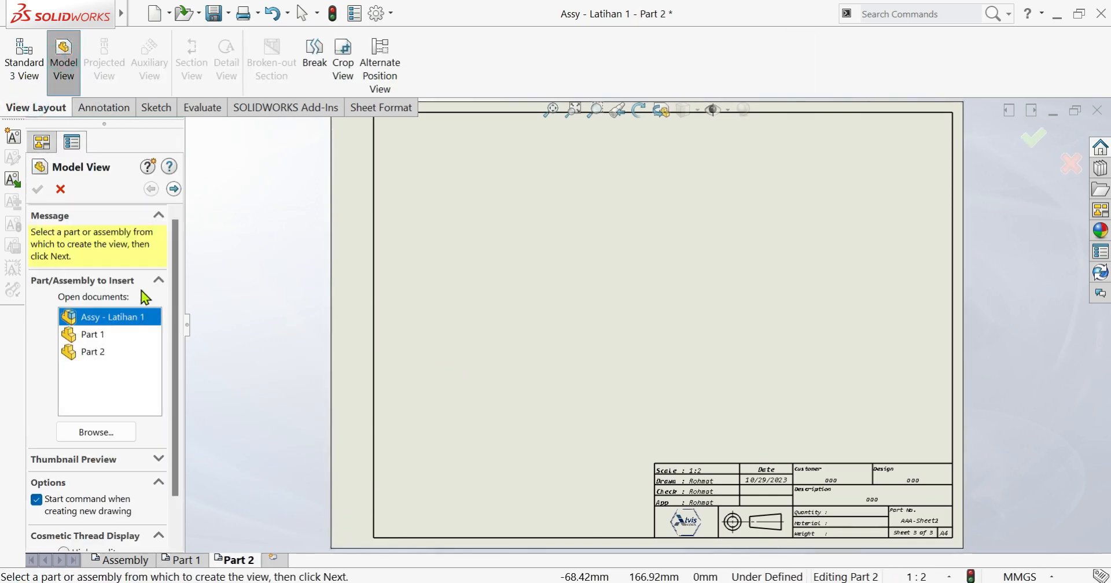
{"action": "left_click", "coordinate": [175, 189]}
{"action": "left_click", "coordinate": [529, 306]}
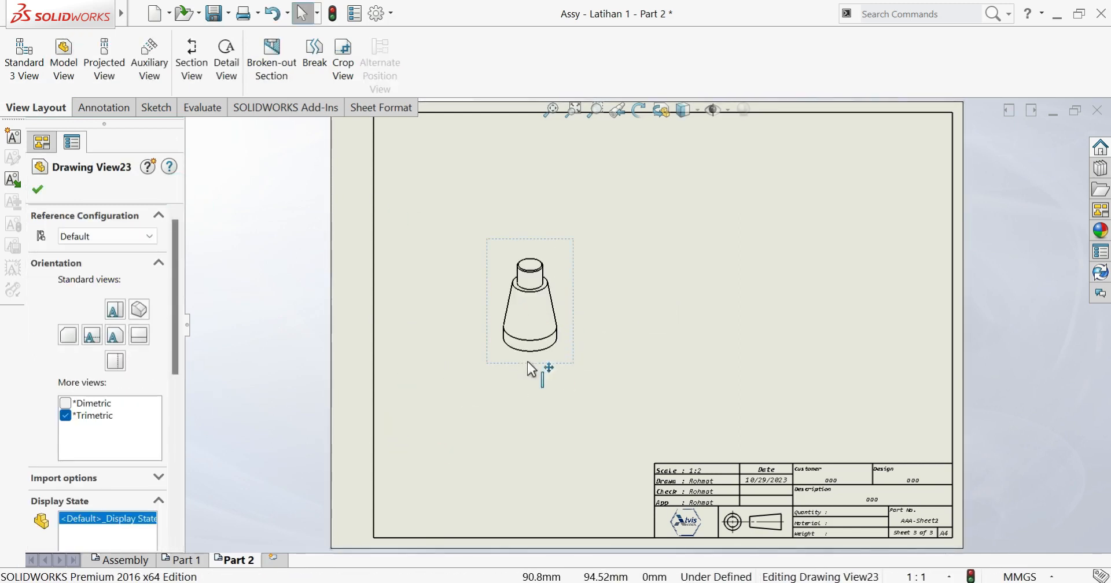
{"action": "left_click", "coordinate": [838, 390]}
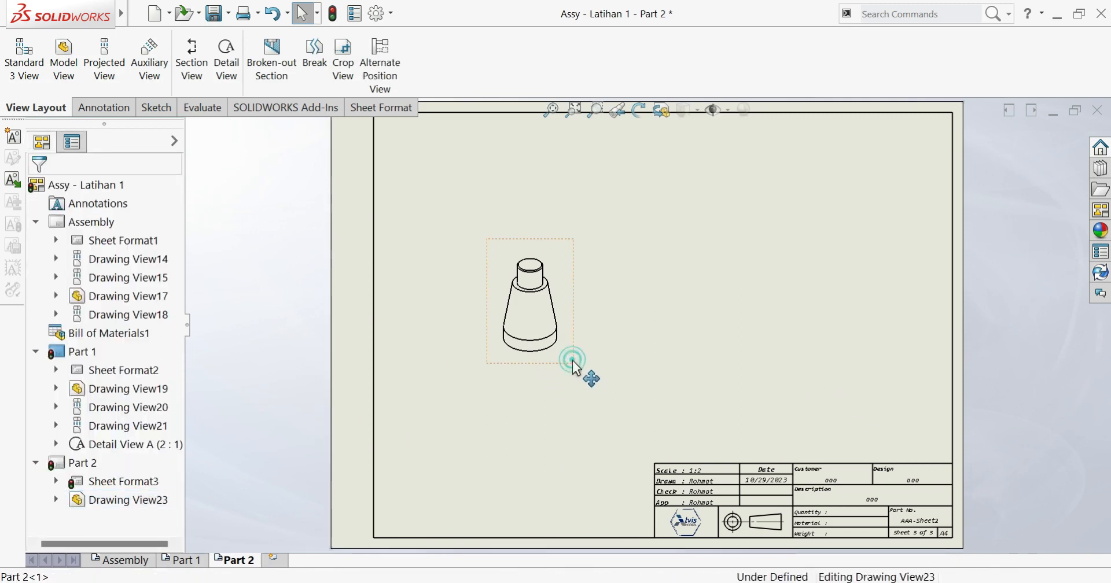
- Set the inserted Part 2 view to the Front orientation and move it rightward, above the title block
{"action": "left_click", "coordinate": [527, 328]}
{"action": "left_click", "coordinate": [113, 336]}
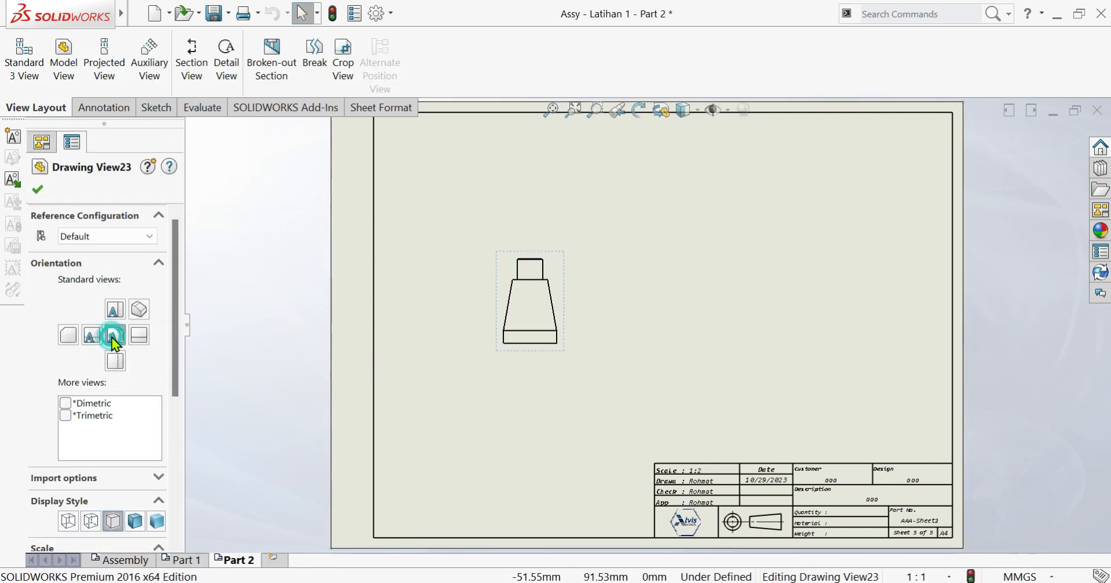
{"action": "mouse_move", "coordinate": [542, 358]}
{"action": "left_mouse_down"}
{"action": "mouse_move", "coordinate": [716, 394]}
{"action": "mouse_move", "coordinate": [574, 375]}
{"action": "mouse_move", "coordinate": [576, 363]}
{"action": "mouse_move", "coordinate": [602, 381]}
{"action": "mouse_move", "coordinate": [712, 401]}
{"action": "mouse_move", "coordinate": [699, 396]}
{"action": "left_mouse_up"}
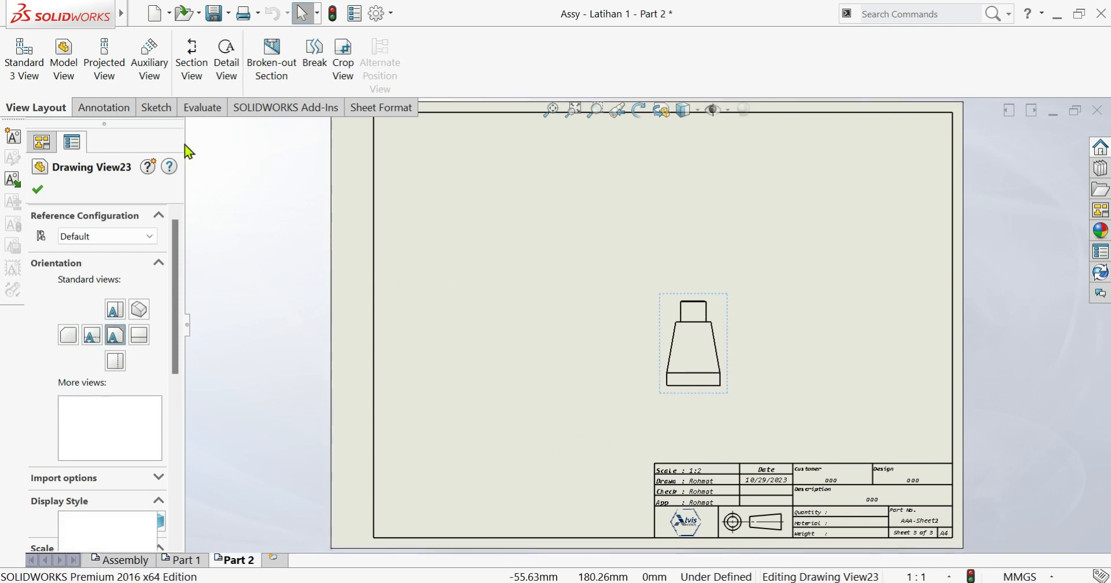
- Project a top view above the Part 2 front view and shift both aligned views toward the sheet's middle
{"action": "left_click", "coordinate": [107, 84]}
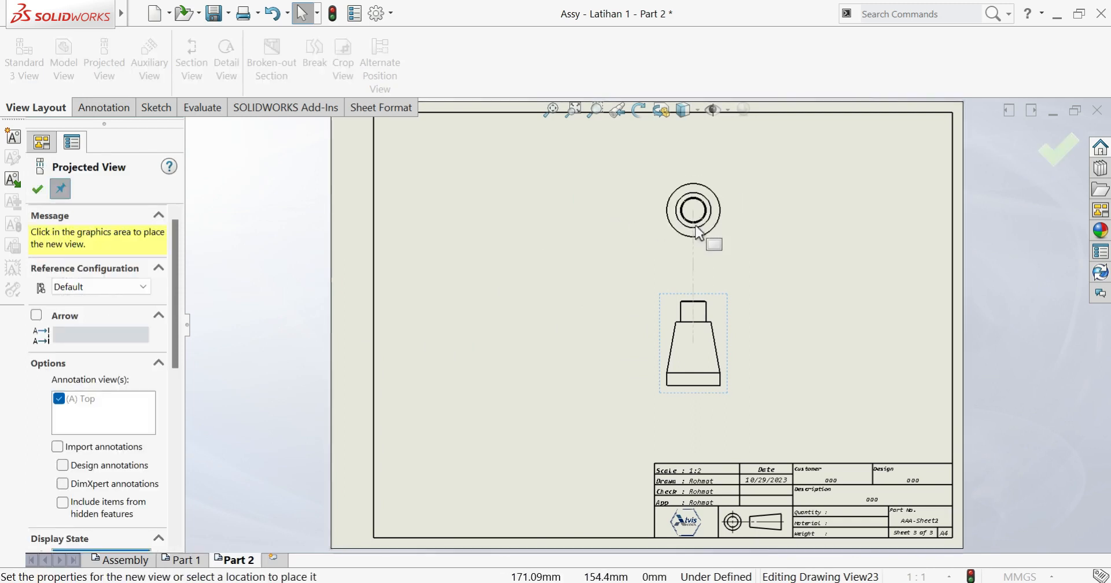
{"action": "left_click", "coordinate": [706, 218]}
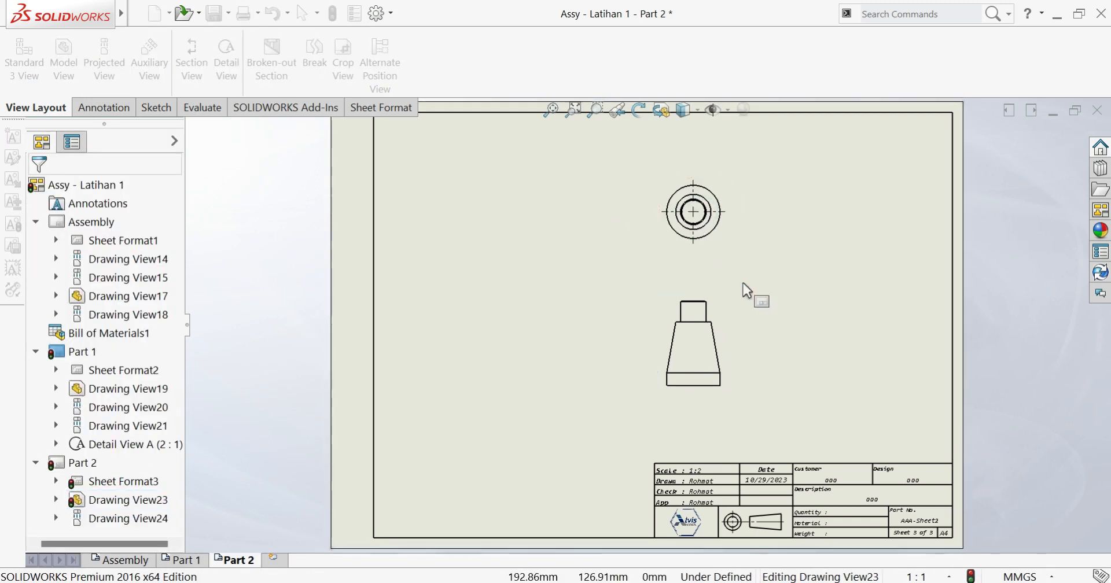
{"action": "left_click_drag", "start_coordinate": [727, 331], "coordinate": [600, 346]}
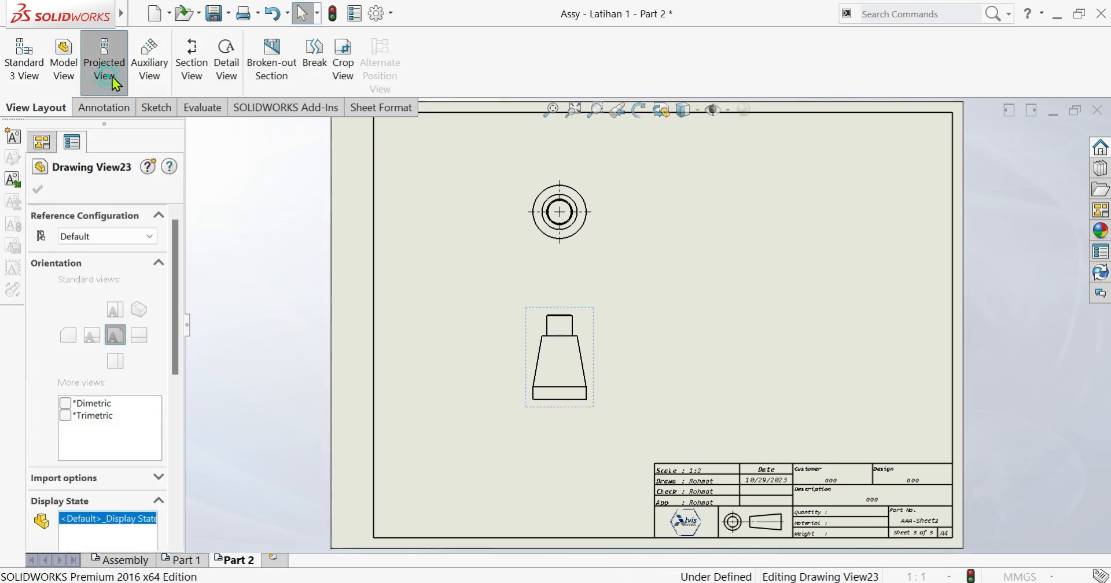
- Project an isometric view from the front view, move it to the sheet's upper-right corner, and shift the front view slightly downward
{"action": "left_click", "coordinate": [104, 61]}
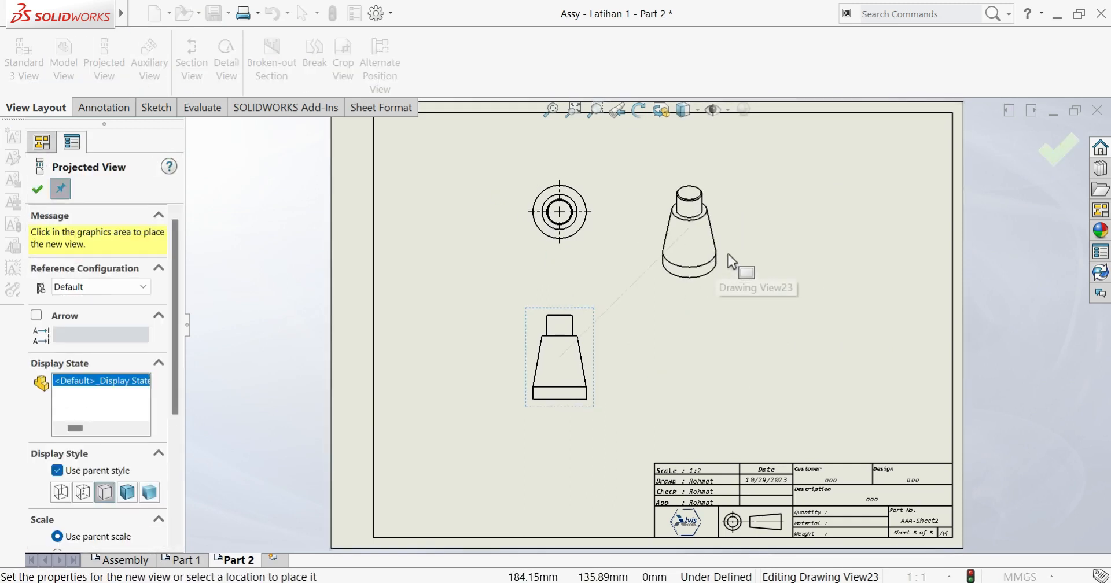
{"action": "left_click", "coordinate": [730, 253]}
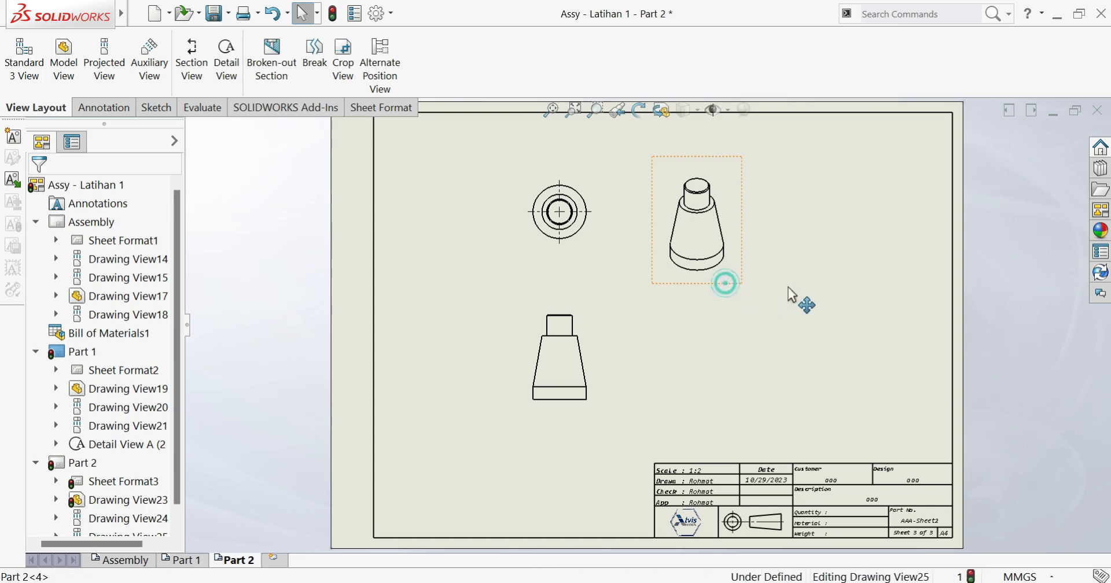
{"action": "left_click_drag", "start_coordinate": [728, 282], "coordinate": [904, 267]}
{"action": "mouse_move", "coordinate": [595, 367]}
{"action": "left_mouse_down"}
{"action": "mouse_move", "coordinate": [629, 367]}
{"action": "mouse_move", "coordinate": [594, 380]}
{"action": "left_mouse_up"}
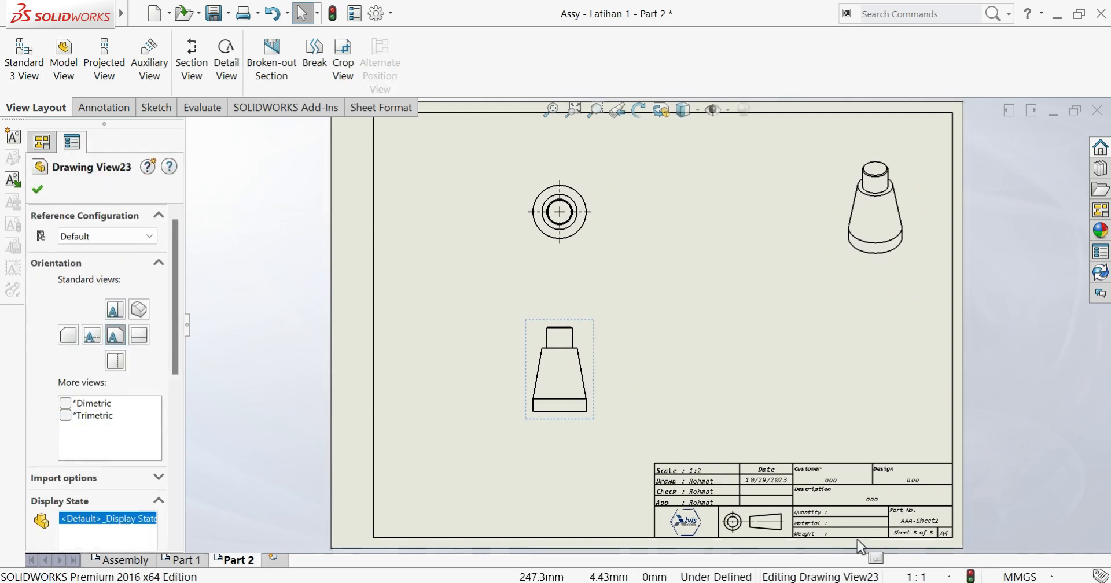
{"action": "left_click", "coordinate": [173, 425]}
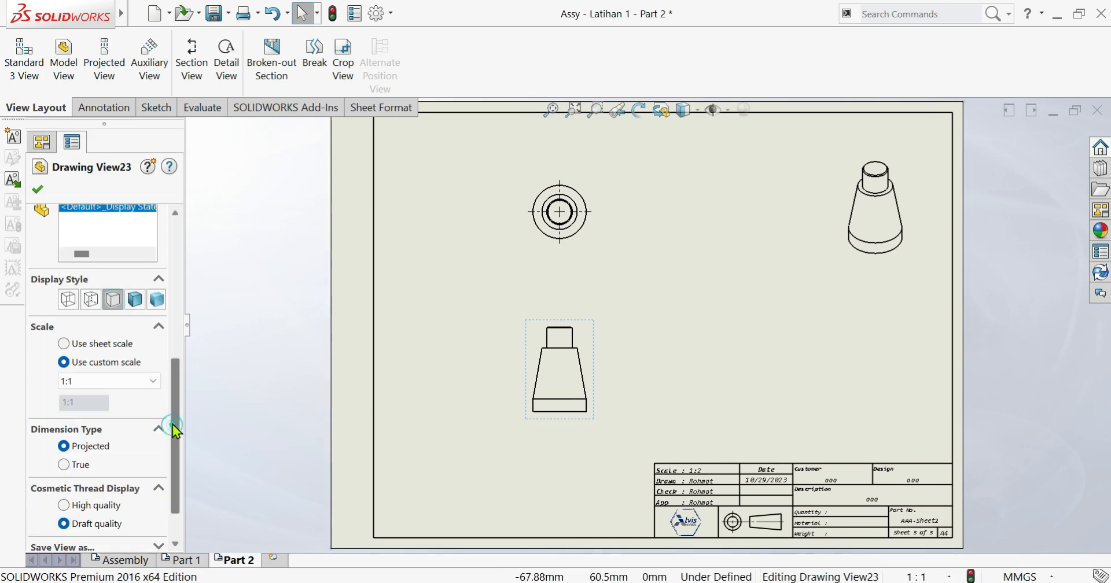
{"action": "left_click_drag", "start_coordinate": [179, 399], "coordinate": [175, 381]}
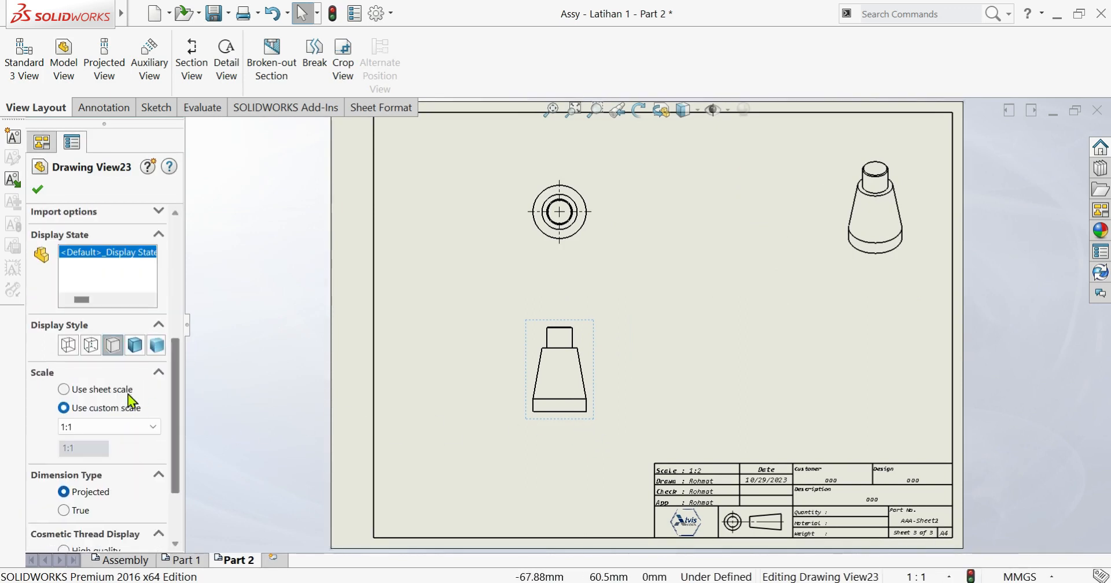
{"action": "left_click", "coordinate": [348, 340]}
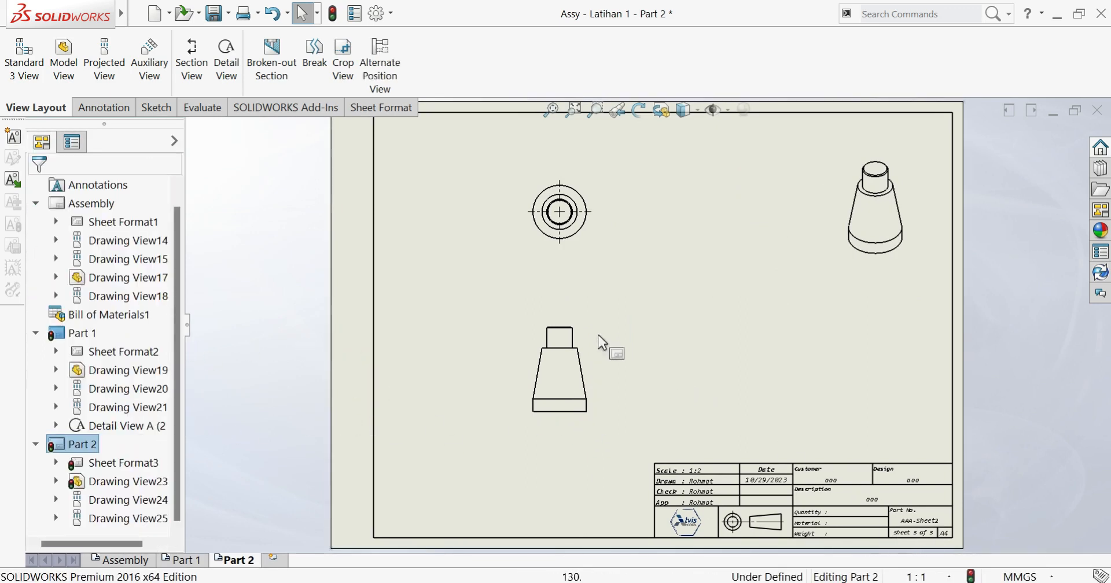
- Add a vertical centerline through the tapered body in the front view
{"action": "left_click", "coordinate": [131, 112]}
{"action": "left_click", "coordinate": [636, 63]}
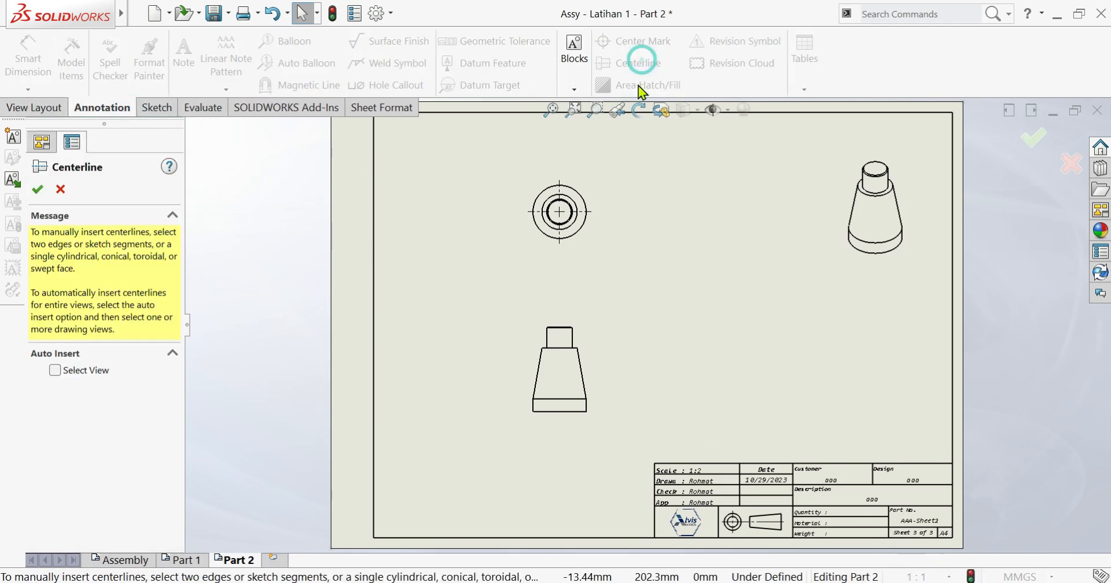
{"action": "left_click", "coordinate": [553, 387]}
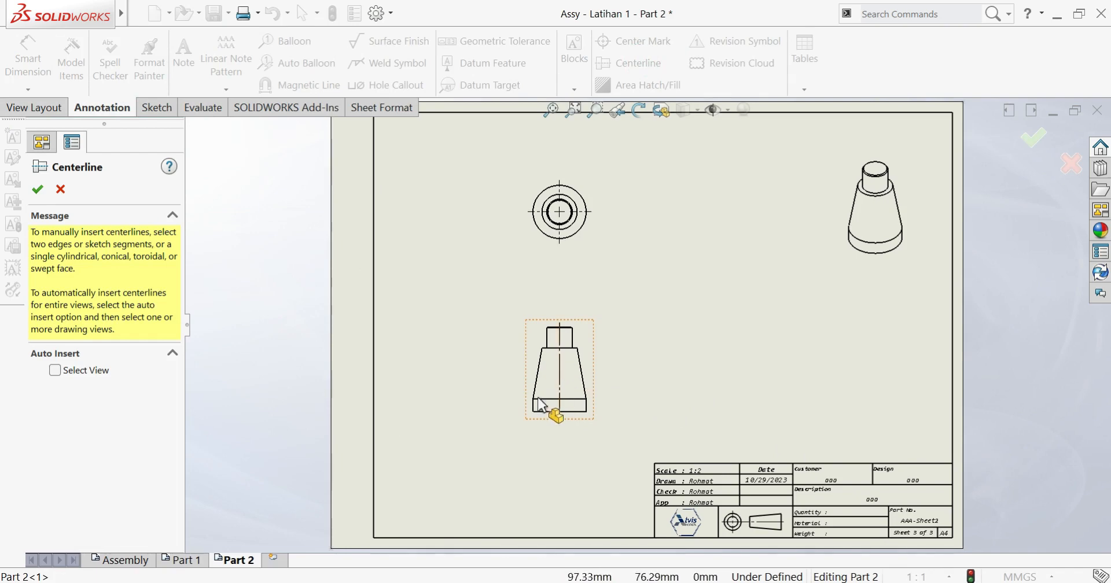
{"action": "left_click", "coordinate": [58, 193]}
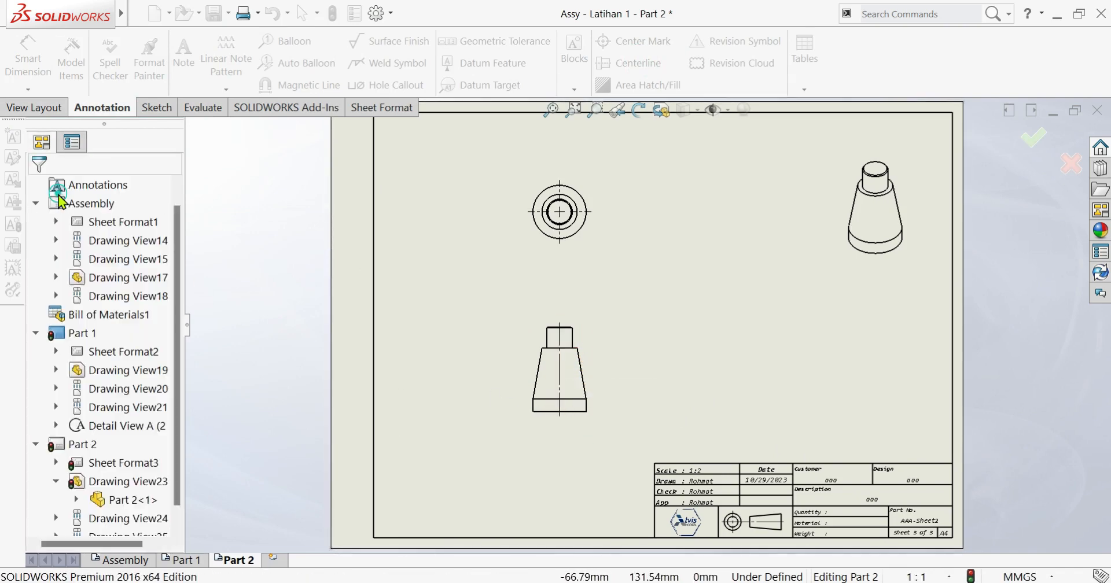
- Change the document layer used for new annotations on the Part 2 sheet
{"action": "right_click", "coordinate": [486, 278]}
{"action": "left_click", "coordinate": [584, 544]}
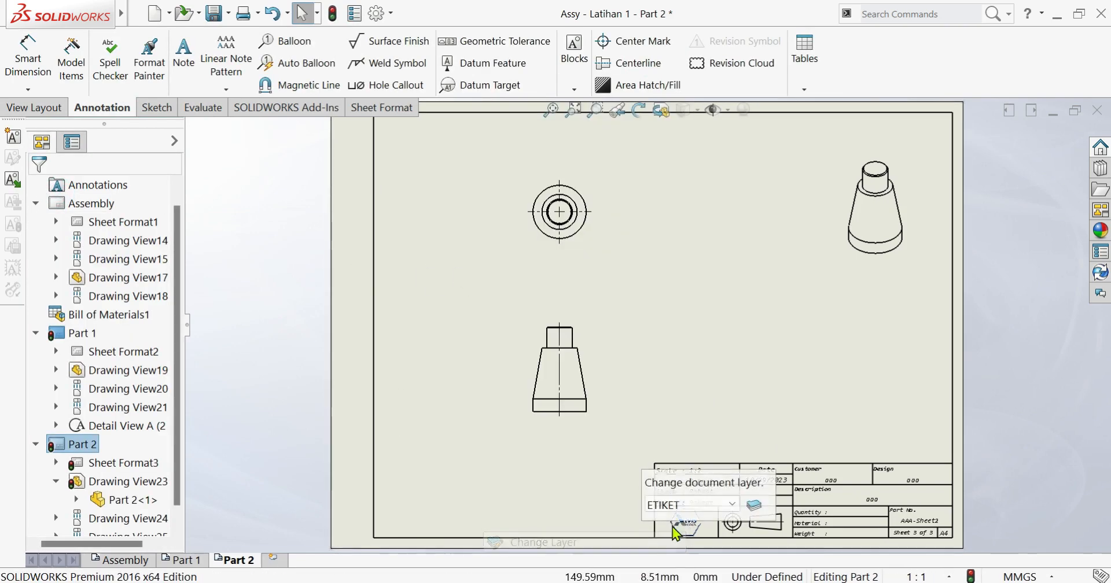
{"action": "left_click", "coordinate": [679, 507]}
{"action": "left_click", "coordinate": [678, 534]}
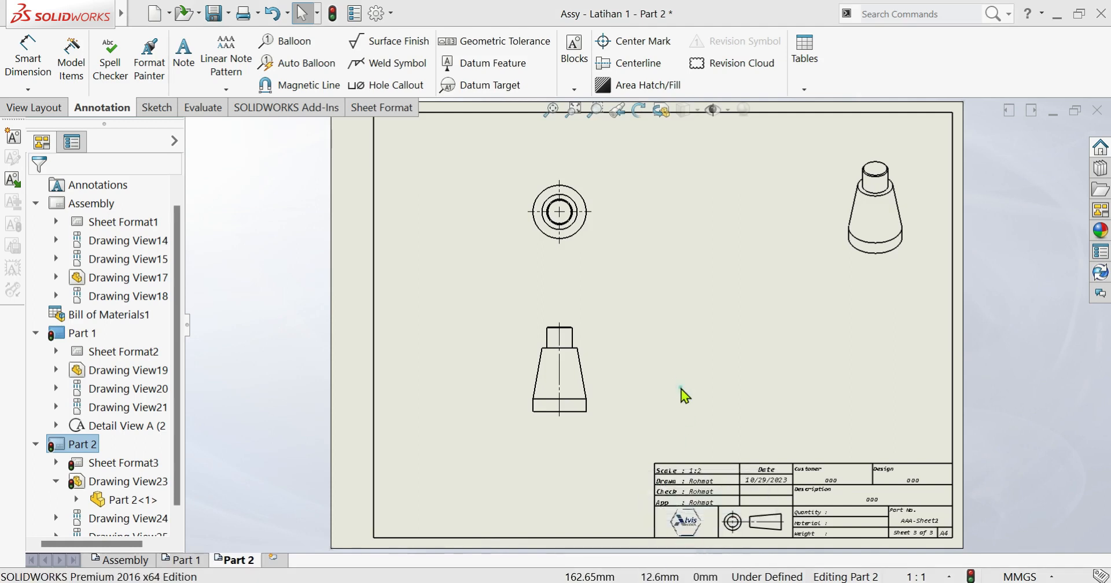
- Dimension the part's overall height from base to top edge, placing the dimension beside the front view's left side
{"action": "left_click", "coordinate": [45, 73]}
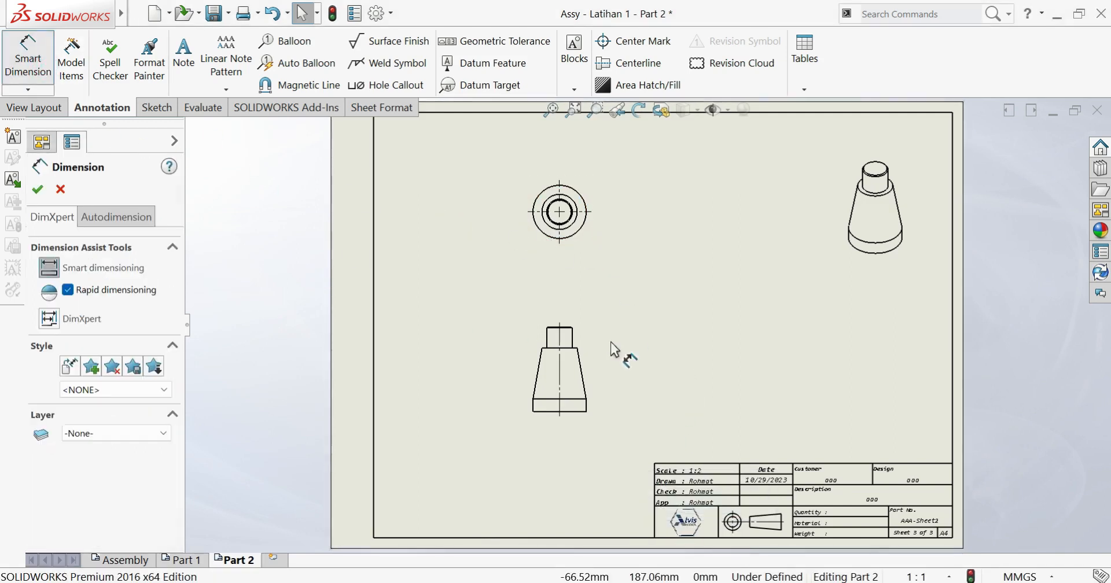
{"action": "scroll", "coordinate": [598, 363], "scroll_direction": "down", "scroll_amount": 2}
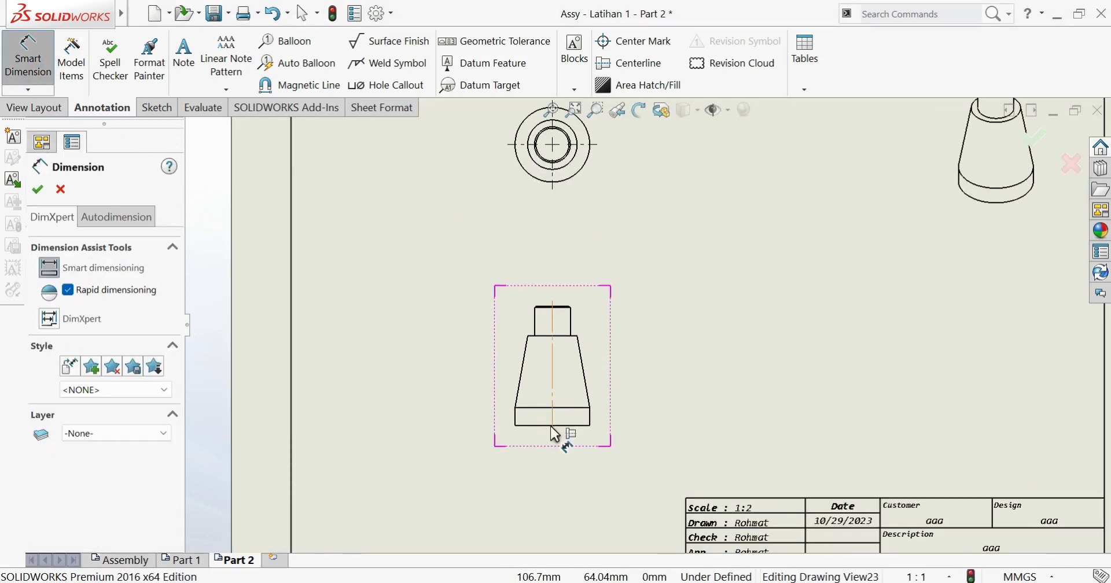
{"action": "left_click", "coordinate": [581, 427]}
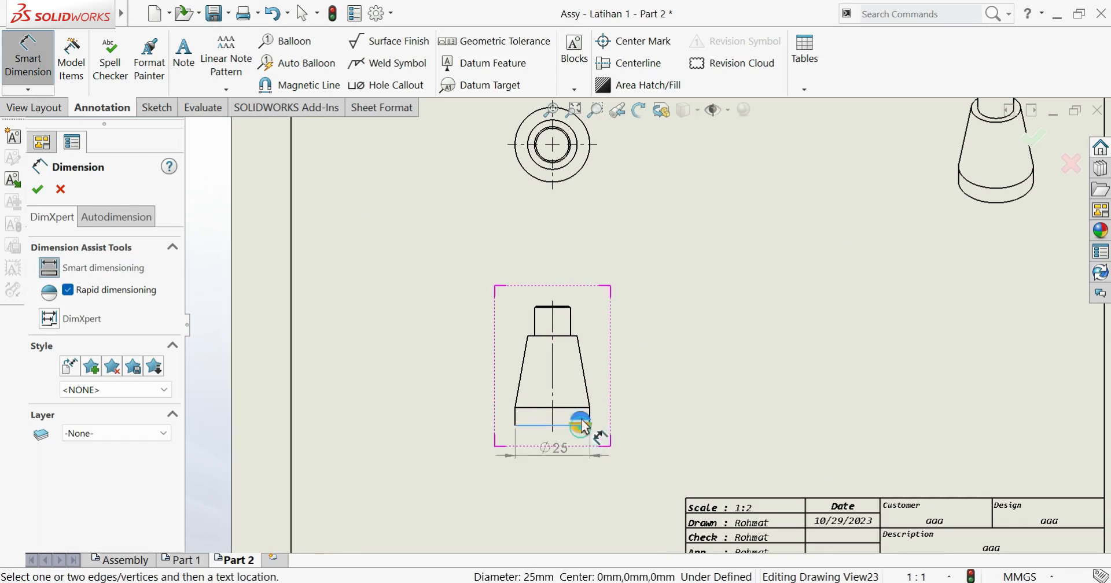
{"action": "scroll", "coordinate": [526, 335], "scroll_direction": "down", "scroll_amount": 3}
{"action": "left_click", "coordinate": [566, 258]}
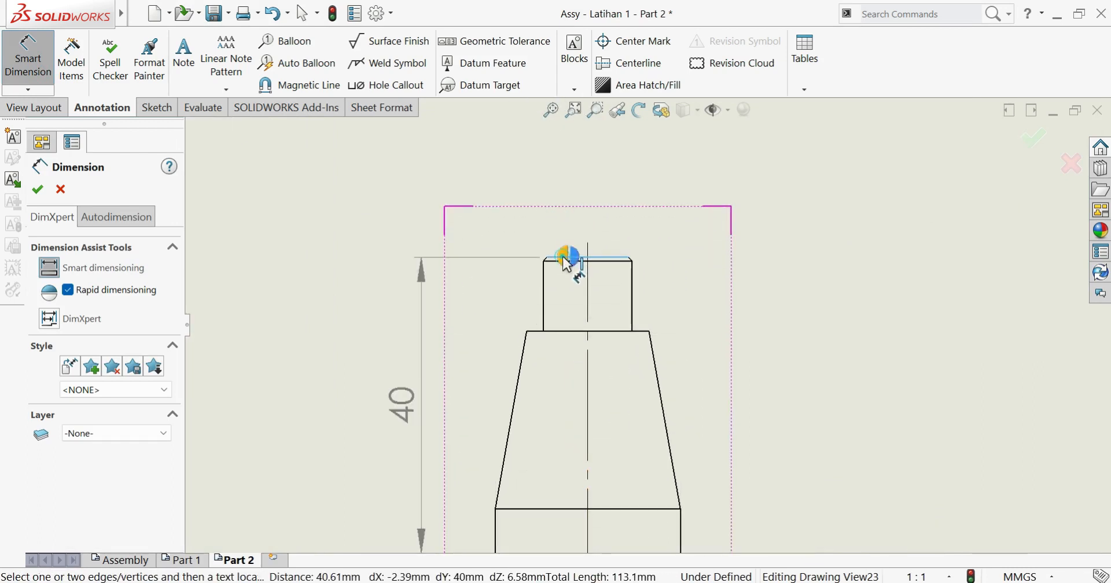
{"action": "left_click", "coordinate": [523, 324]}
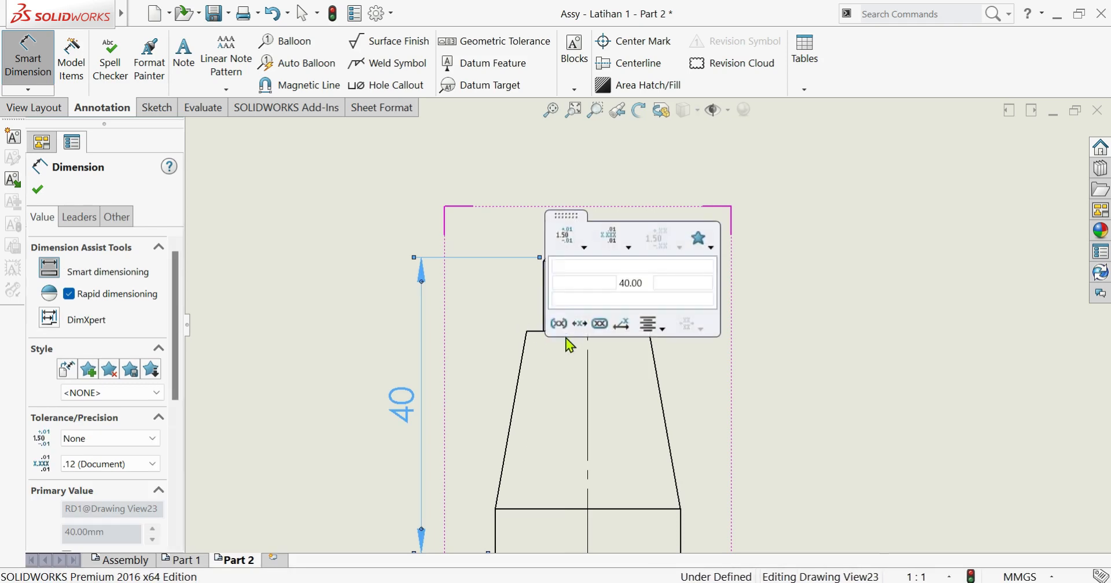
{"action": "key", "text": "Return"}
{"action": "scroll", "coordinate": [619, 376], "scroll_direction": "up", "scroll_amount": 5}
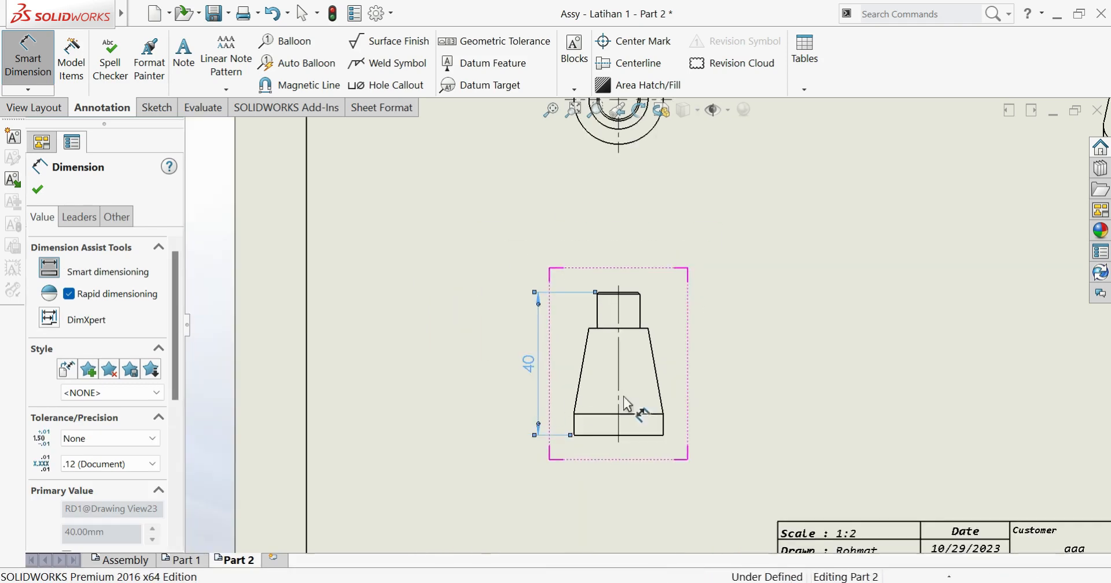
- Dimension the height of the narrow upper cylinder in the front view, placed inside the overall height dimension
{"action": "scroll", "coordinate": [614, 330], "scroll_direction": "down", "scroll_amount": 5}
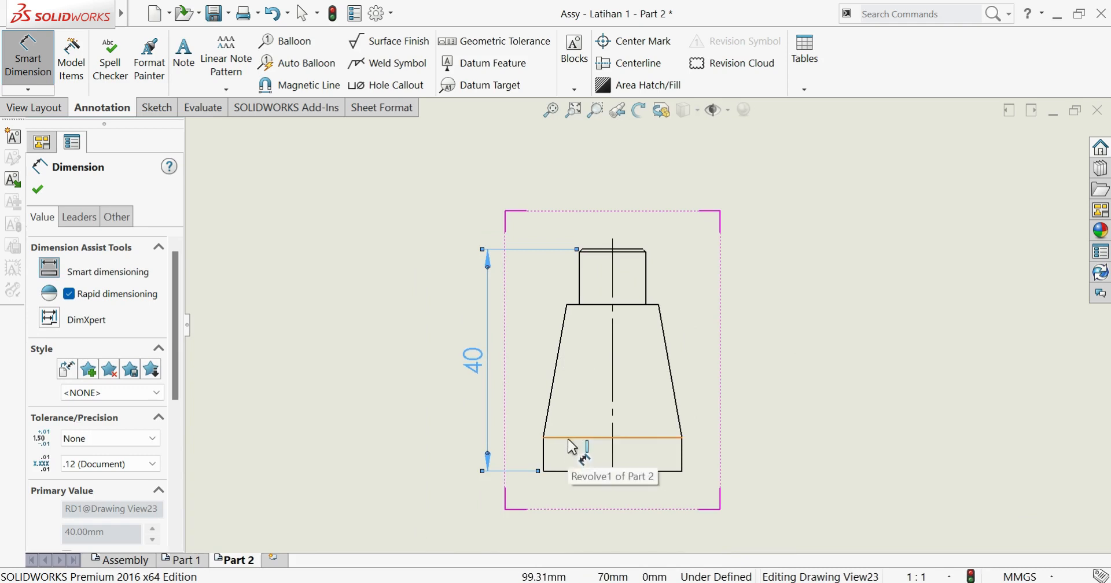
{"action": "scroll", "coordinate": [606, 255], "scroll_direction": "down", "scroll_amount": 3}
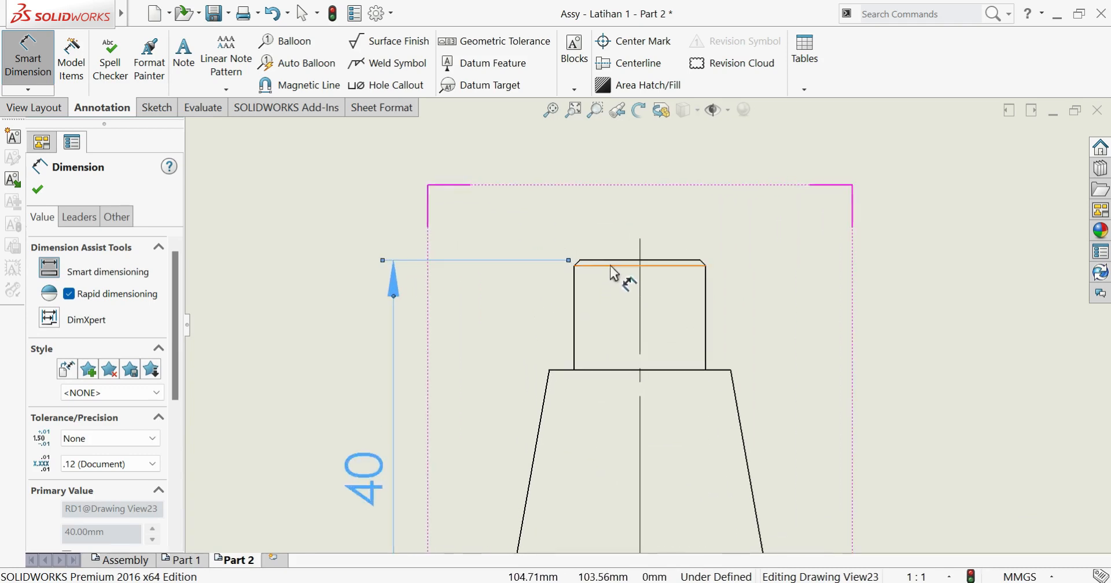
{"action": "left_click", "coordinate": [611, 262]}
{"action": "left_click", "coordinate": [611, 263]}
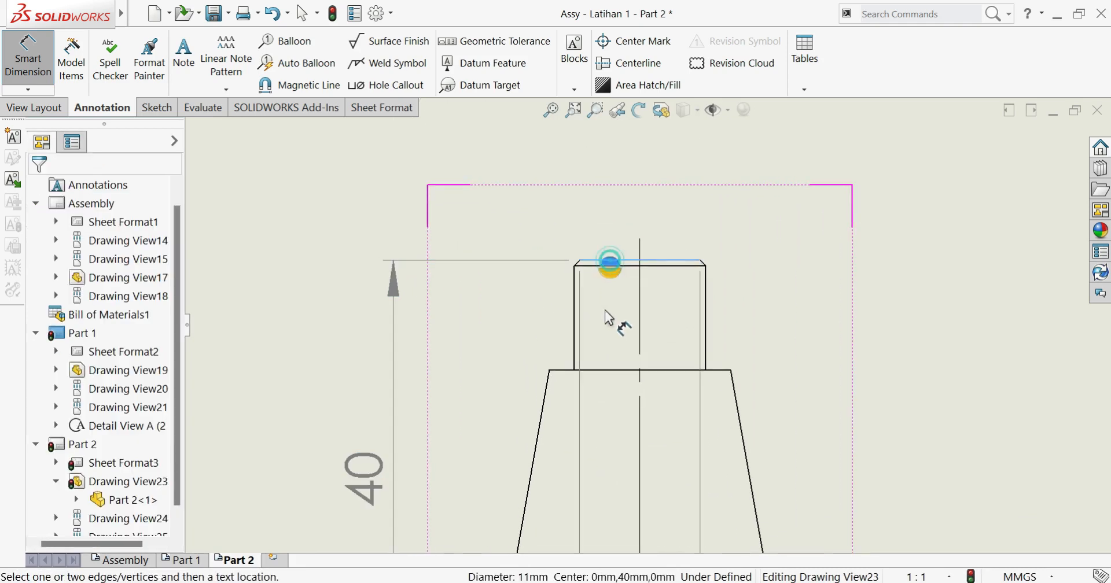
{"action": "left_click", "coordinate": [597, 370]}
{"action": "left_click", "coordinate": [598, 372]}
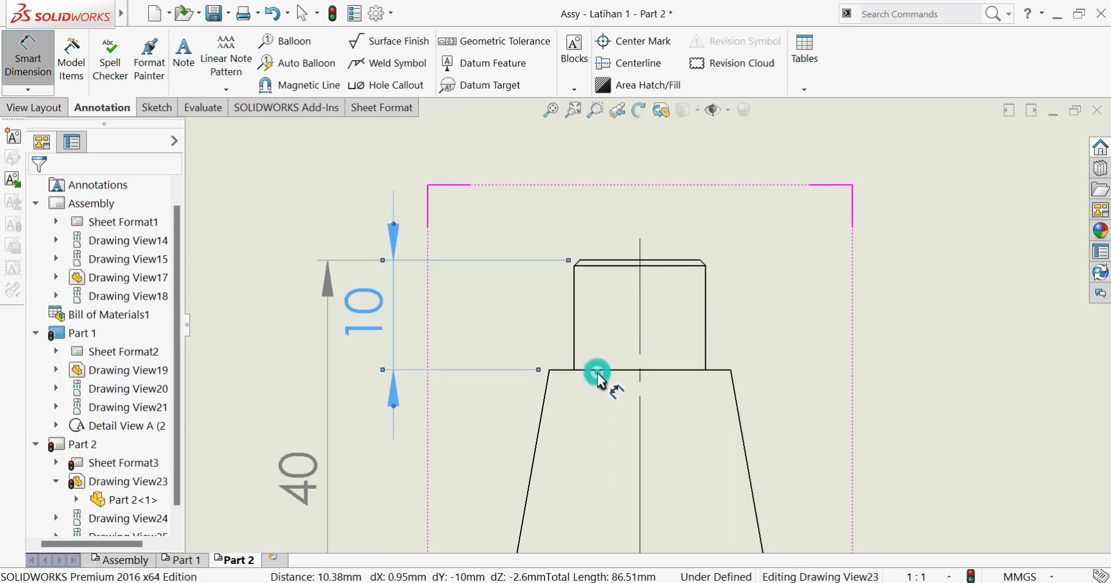
{"action": "left_click", "coordinate": [613, 466]}
- Add an angle dimension between the left tapered edge and the base's vertical edge, placed above the front view
{"action": "scroll", "coordinate": [614, 466], "scroll_direction": "up", "scroll_amount": 3}
{"action": "scroll", "coordinate": [570, 529], "scroll_direction": "down", "scroll_amount": 1}
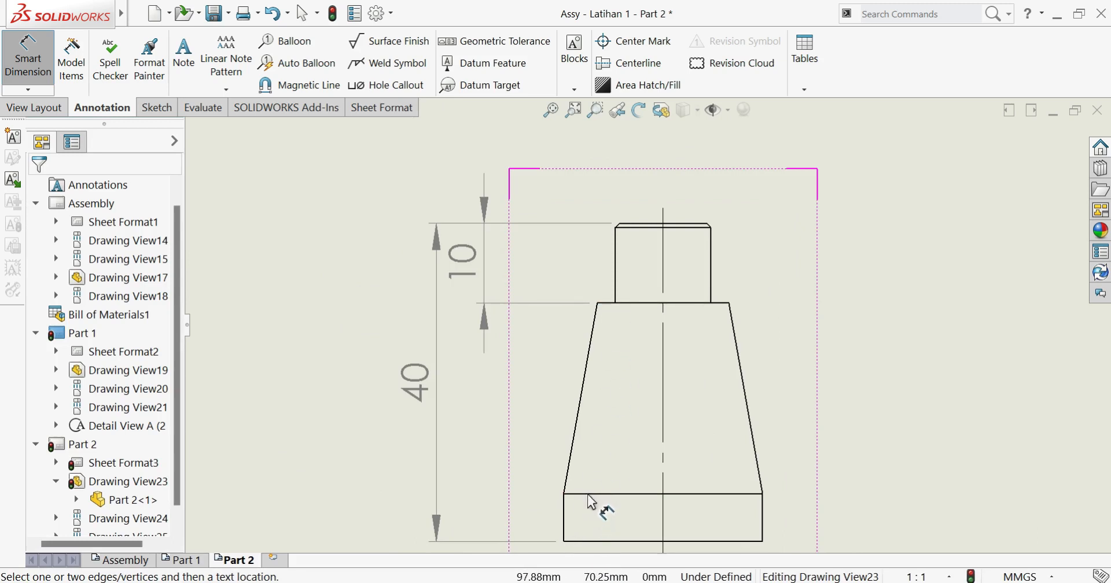
{"action": "left_click", "coordinate": [591, 364]}
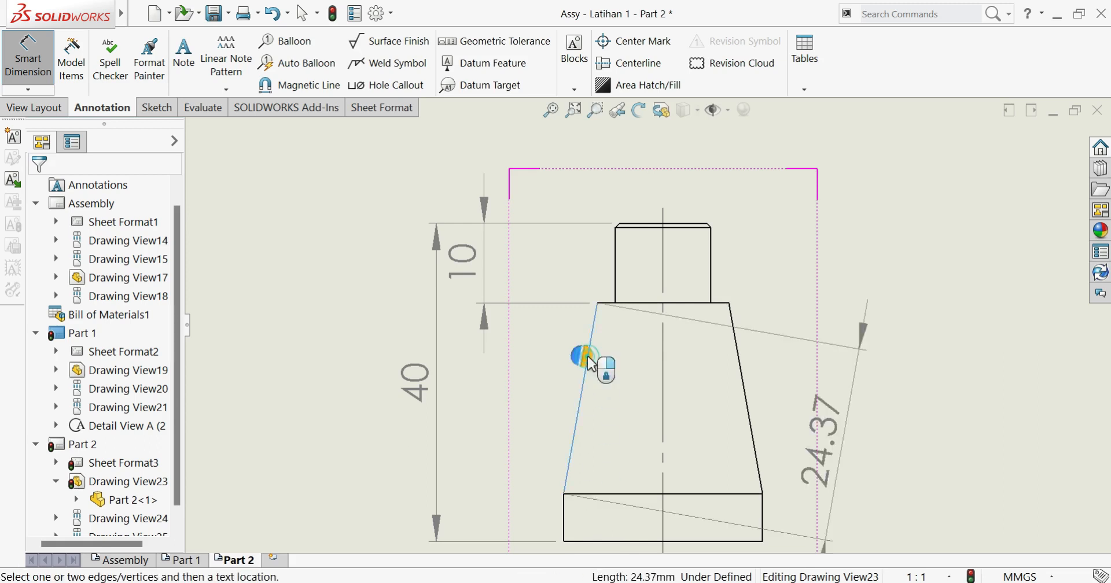
{"action": "left_click", "coordinate": [565, 514]}
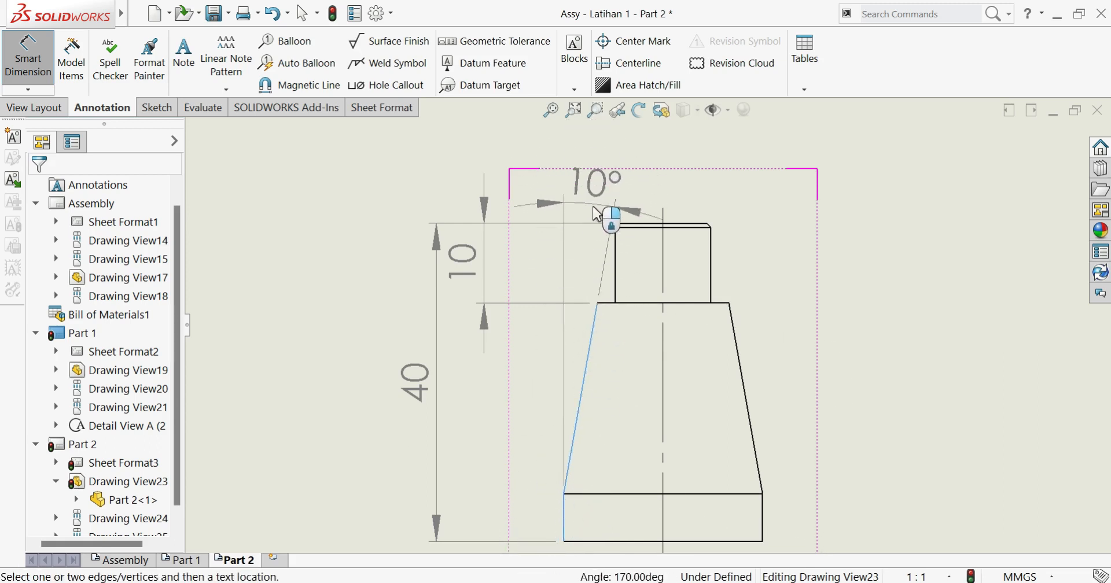
{"action": "scroll", "coordinate": [613, 220], "scroll_direction": "up", "scroll_amount": 2}
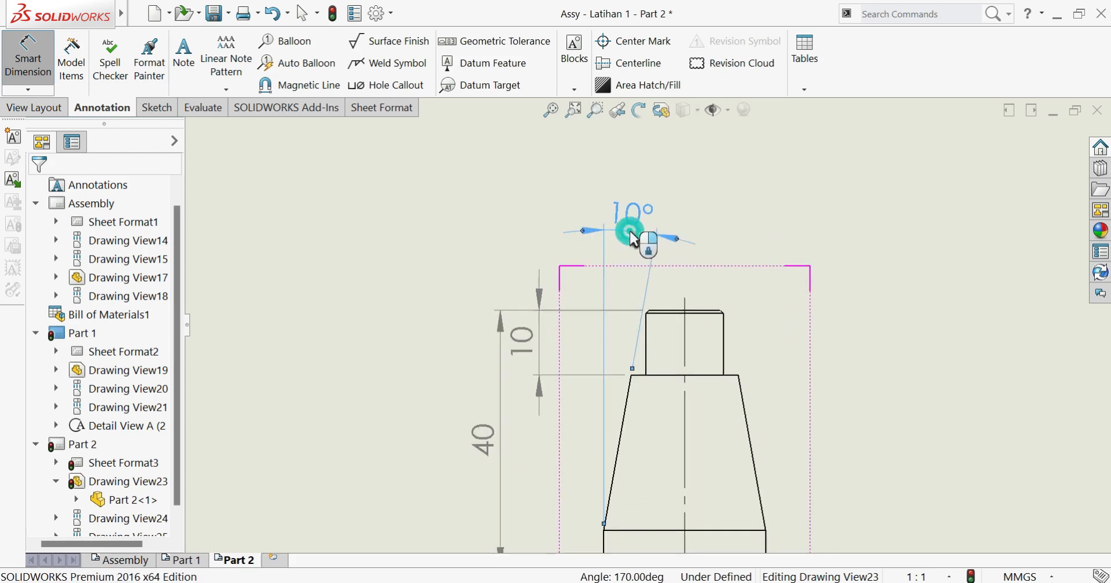
{"action": "left_click", "coordinate": [633, 235]}
{"action": "left_click", "coordinate": [704, 383]}
{"action": "scroll", "coordinate": [704, 384], "scroll_direction": "up", "scroll_amount": 1}
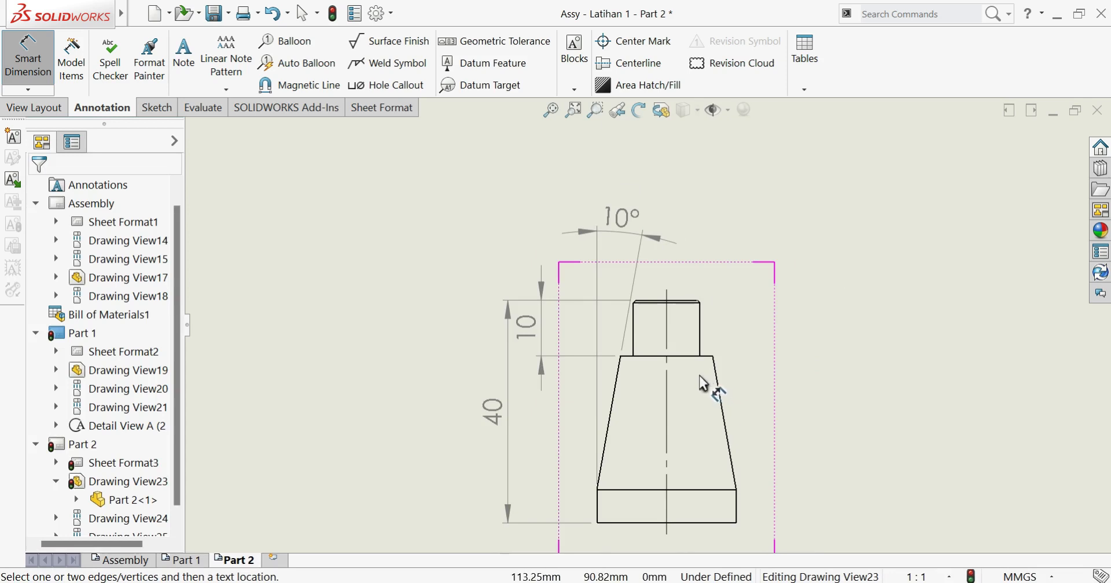
{"action": "scroll", "coordinate": [686, 361], "scroll_direction": "down", "scroll_amount": 1}
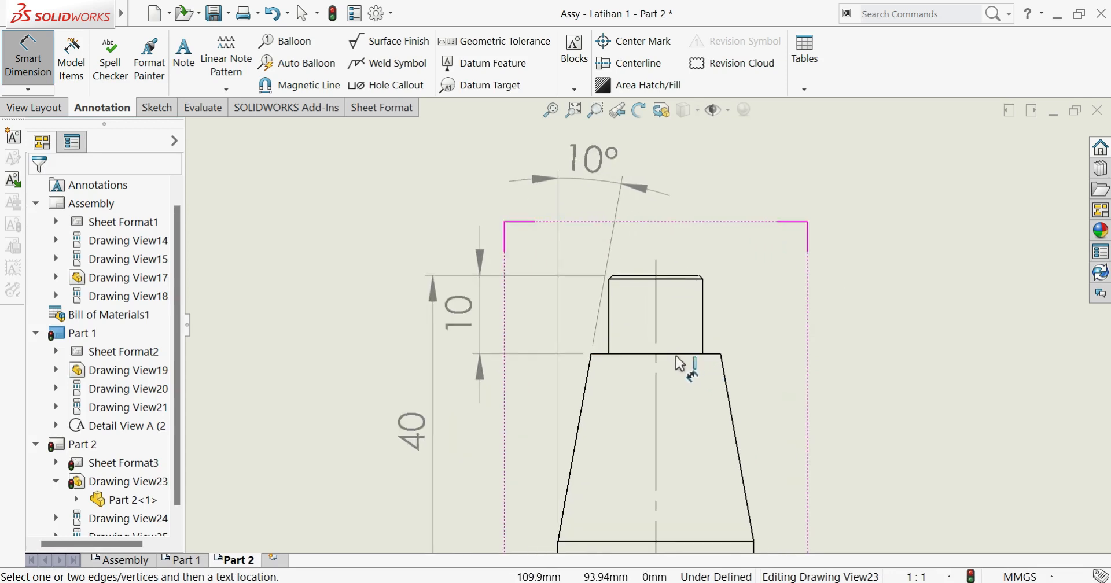
{"action": "left_click", "coordinate": [674, 354]}
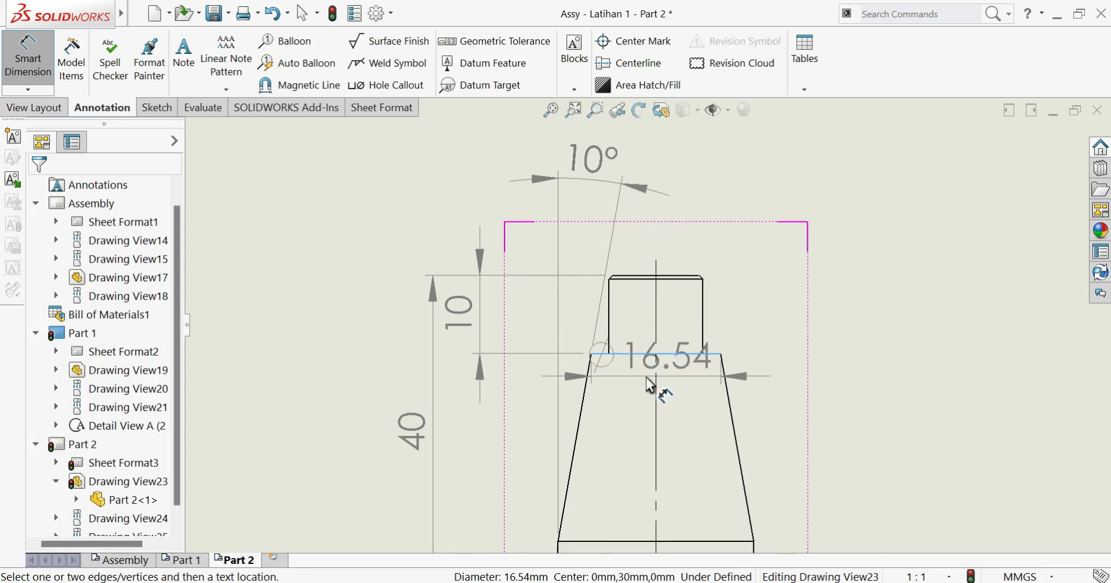
{"action": "scroll", "coordinate": [637, 444], "scroll_direction": "up", "scroll_amount": 2}
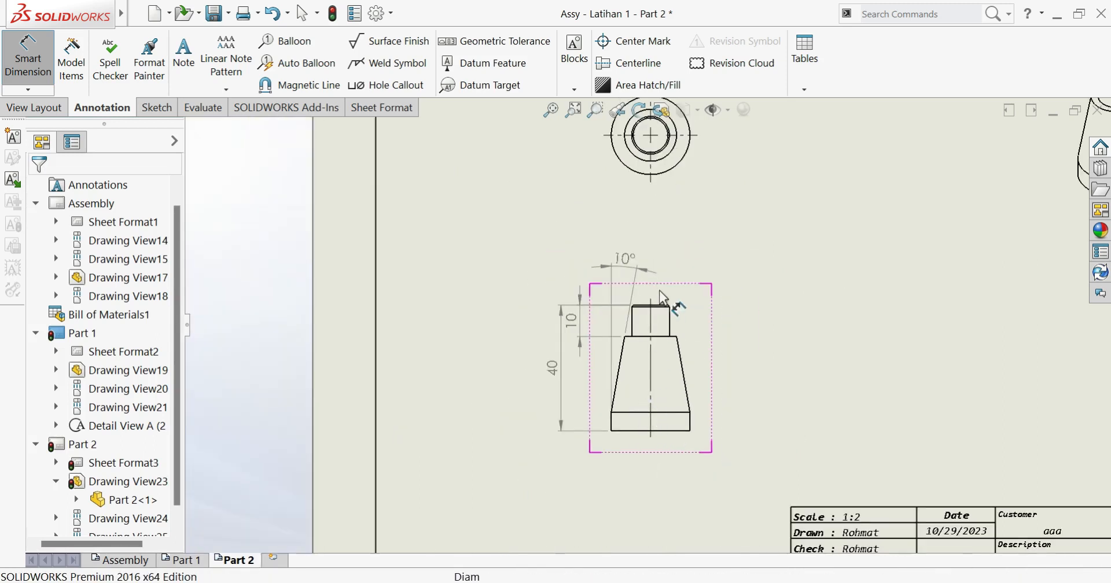
- Dimension the base diameter below the front view and move the taper angle dimension closer to the part
{"action": "scroll", "coordinate": [649, 362], "scroll_direction": "down", "scroll_amount": 2}
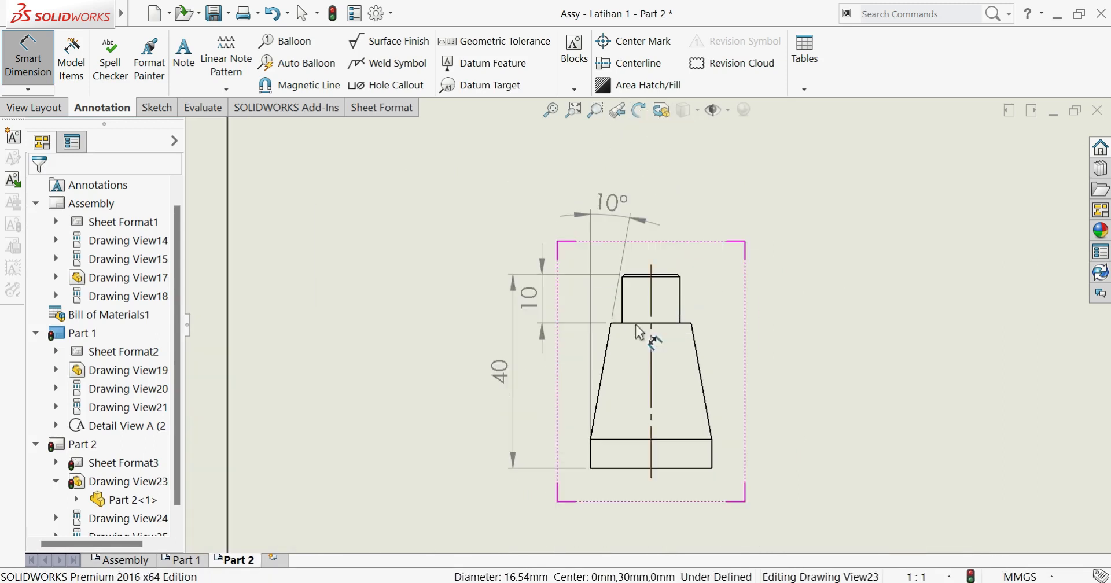
{"action": "left_click", "coordinate": [660, 469]}
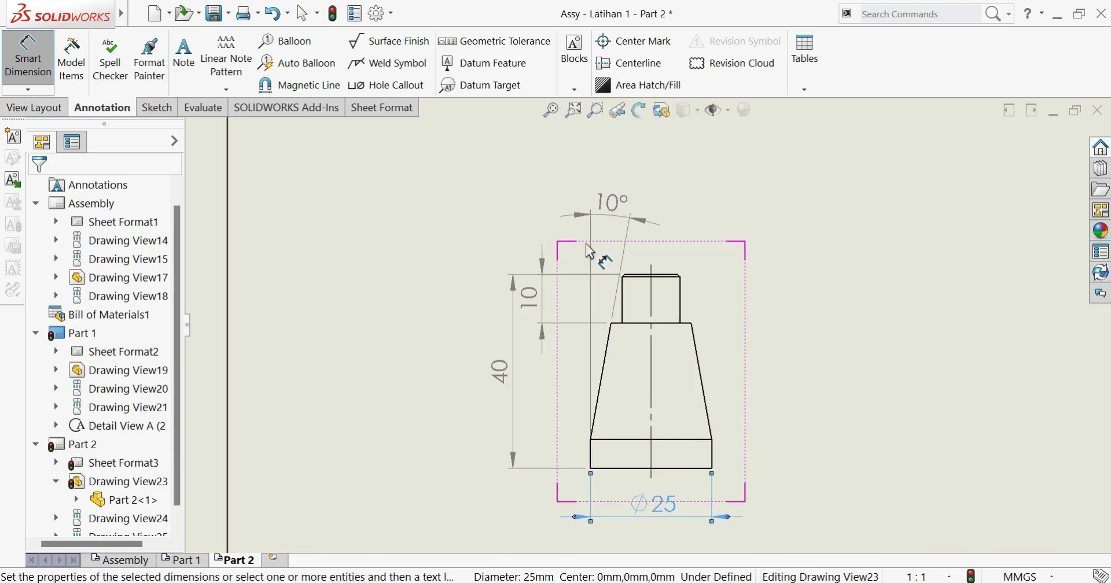
{"action": "left_click_drag", "start_coordinate": [610, 204], "coordinate": [613, 222]}
{"action": "left_click", "coordinate": [798, 340]}
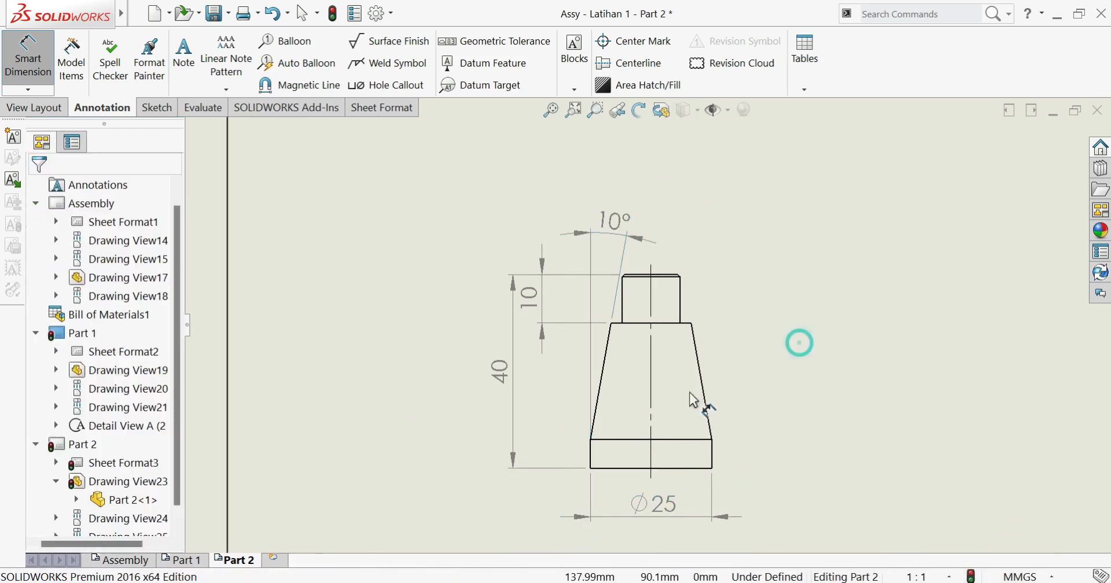
- Dimension the height of the cylindrical base in the front view, placed inside the overall height dimension
{"action": "scroll", "coordinate": [606, 422], "scroll_direction": "down", "scroll_amount": 3}
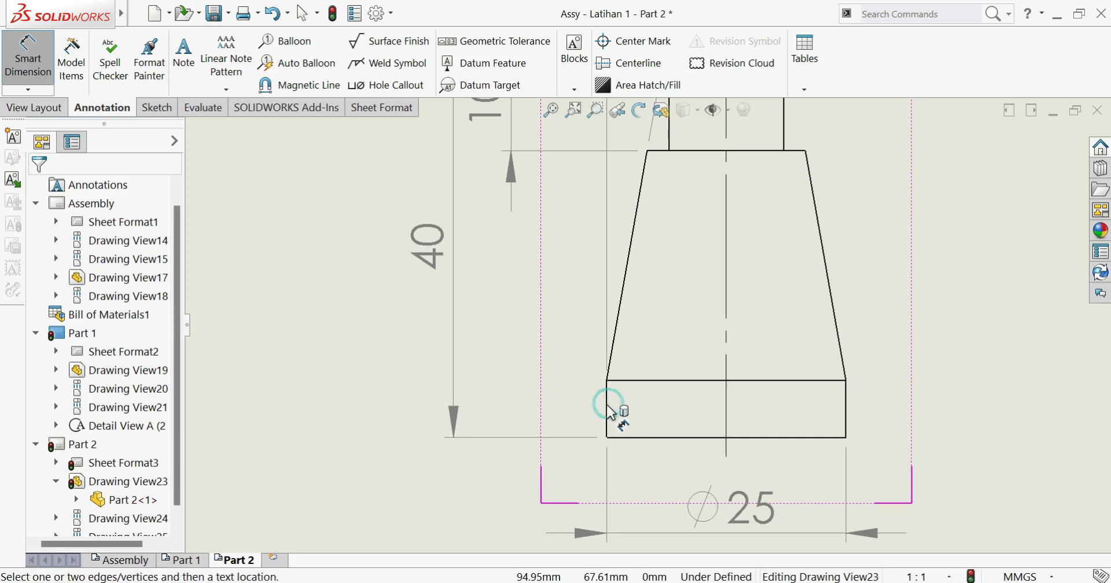
{"action": "left_click", "coordinate": [607, 408]}
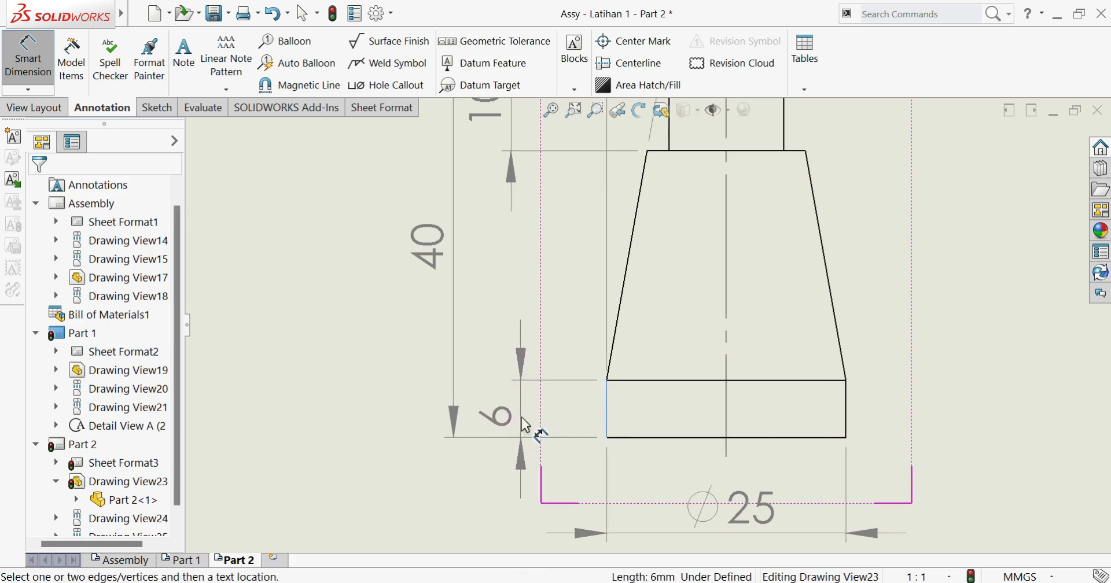
{"action": "left_click", "coordinate": [606, 408]}
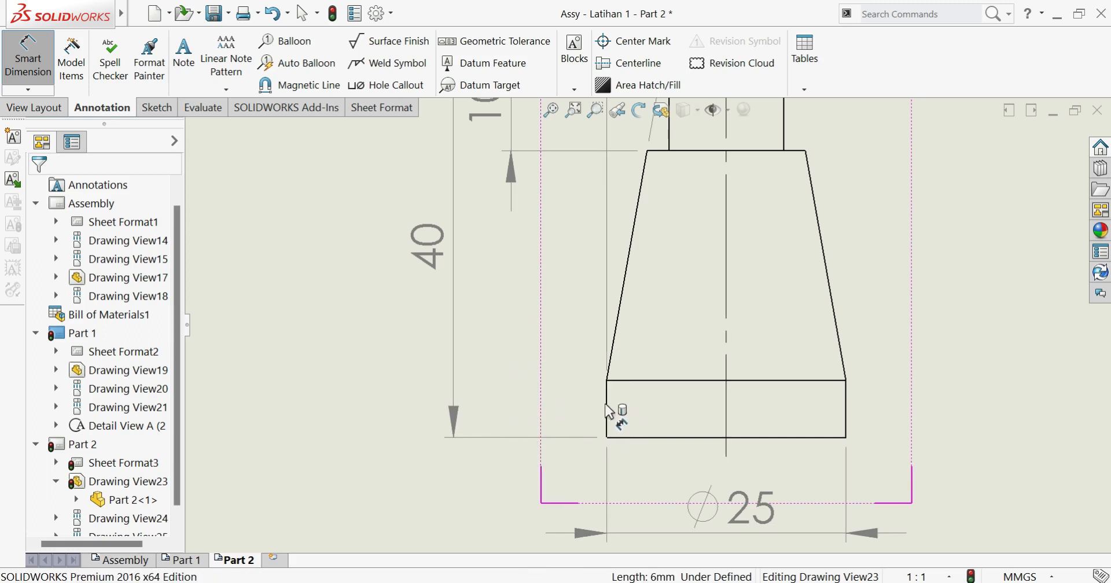
{"action": "left_click", "coordinate": [627, 437]}
{"action": "left_click", "coordinate": [633, 438]}
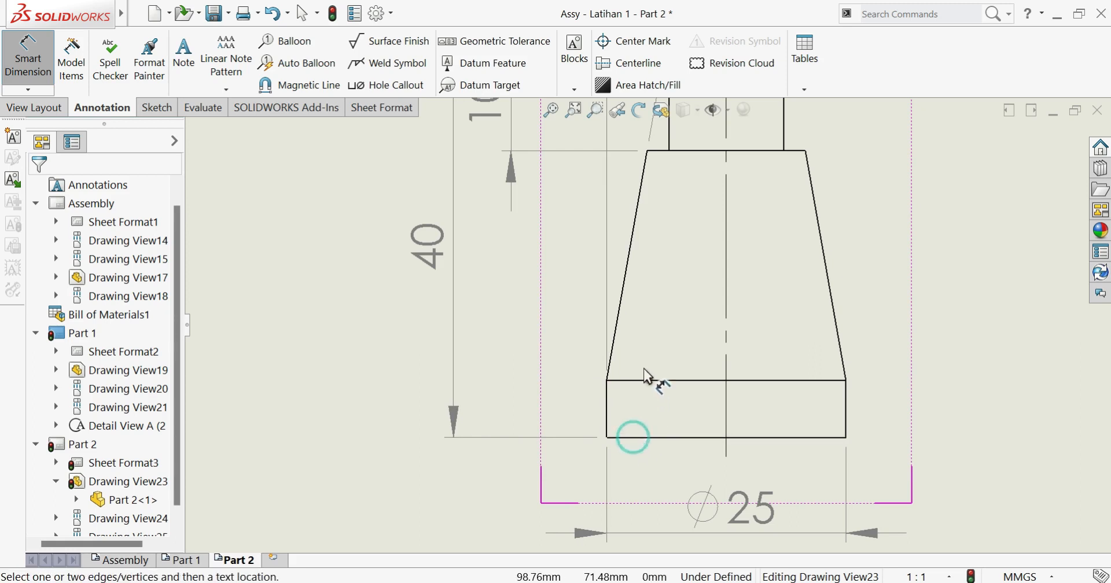
{"action": "left_click", "coordinate": [643, 381]}
{"action": "left_click", "coordinate": [637, 437]}
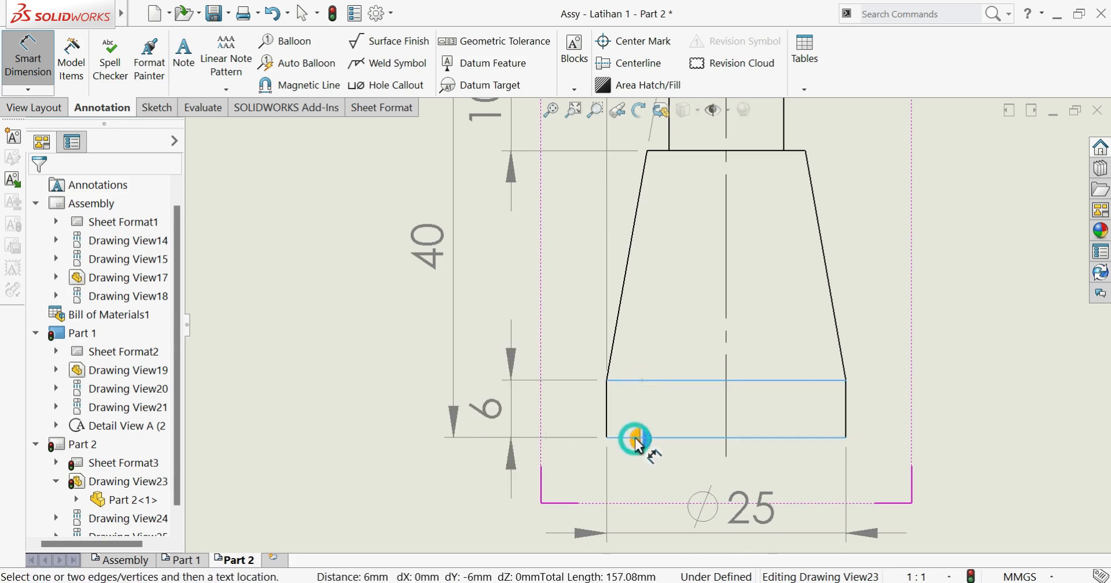
{"action": "left_click", "coordinate": [712, 337]}
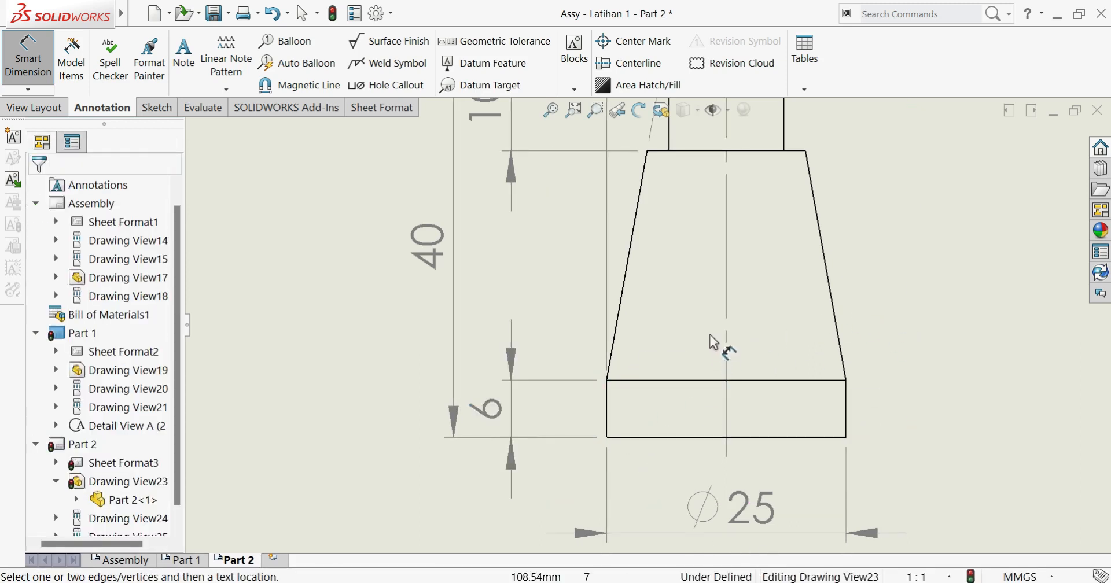
- Dimension the diameter of the narrow upper cylinder in the top view, placed above and to the right of the circles
{"action": "scroll", "coordinate": [702, 325], "scroll_direction": "up", "scroll_amount": 4}
{"action": "scroll", "coordinate": [691, 238], "scroll_direction": "down", "scroll_amount": 1}
{"action": "scroll", "coordinate": [691, 238], "scroll_direction": "up", "scroll_amount": 3}
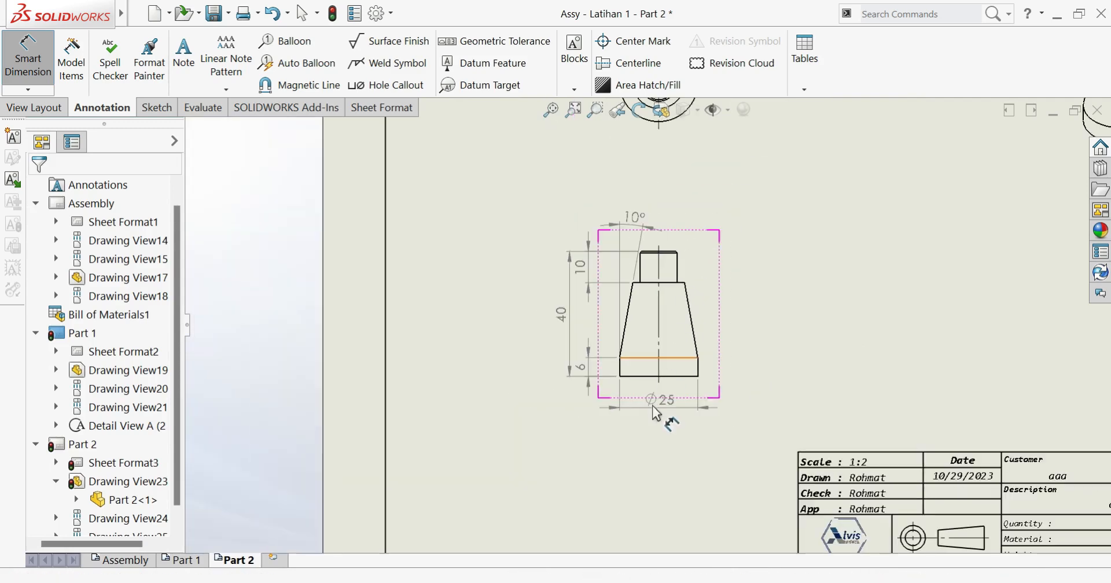
{"action": "scroll", "coordinate": [651, 411], "scroll_direction": "down", "scroll_amount": 2}
{"action": "scroll", "coordinate": [670, 157], "scroll_direction": "down", "scroll_amount": 6}
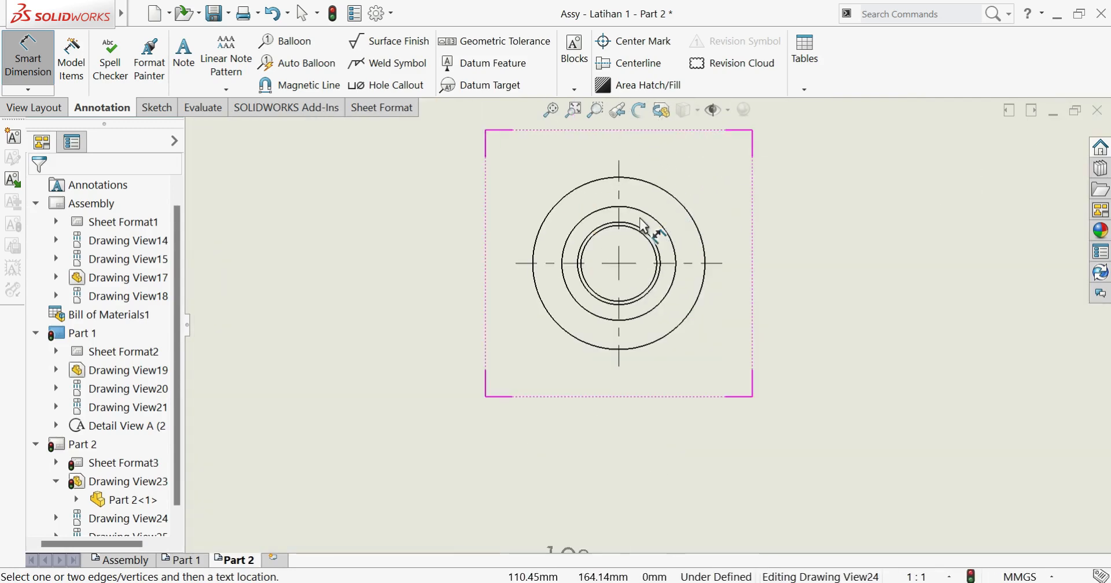
{"action": "left_click", "coordinate": [658, 241]}
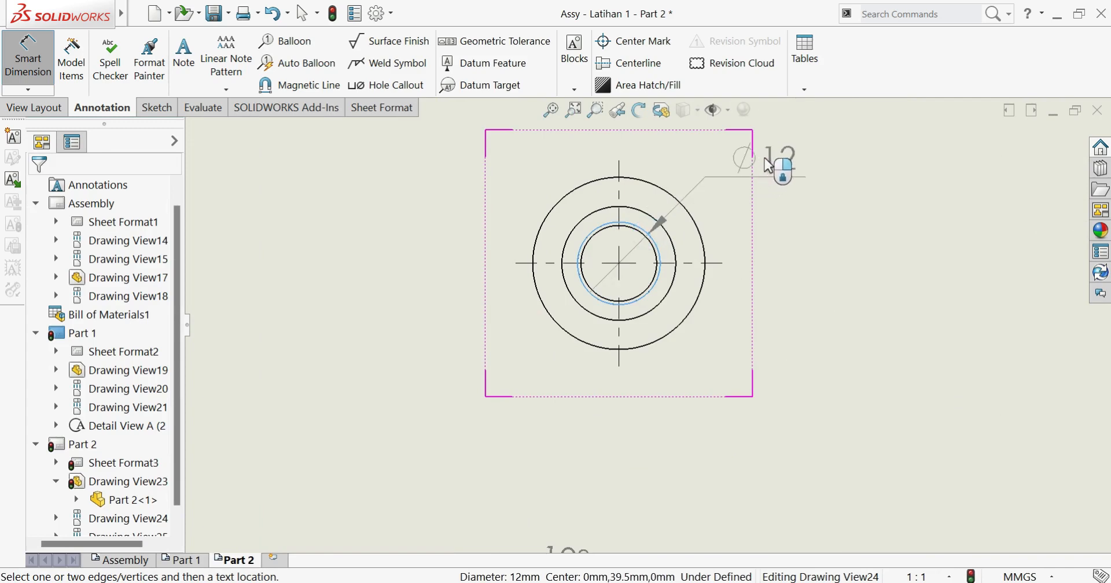
{"action": "left_click", "coordinate": [765, 157]}
{"action": "left_click", "coordinate": [790, 257]}
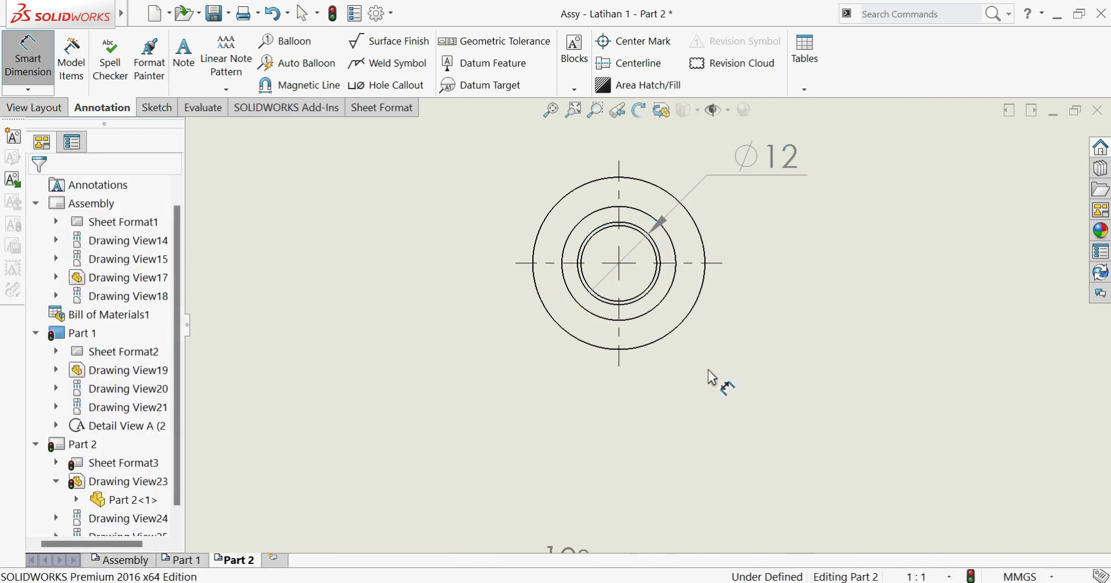
{"action": "scroll", "coordinate": [672, 276], "scroll_direction": "down", "scroll_amount": 1}
{"action": "key", "text": "Escape"}
{"action": "scroll", "coordinate": [712, 347], "scroll_direction": "up", "scroll_amount": 7}
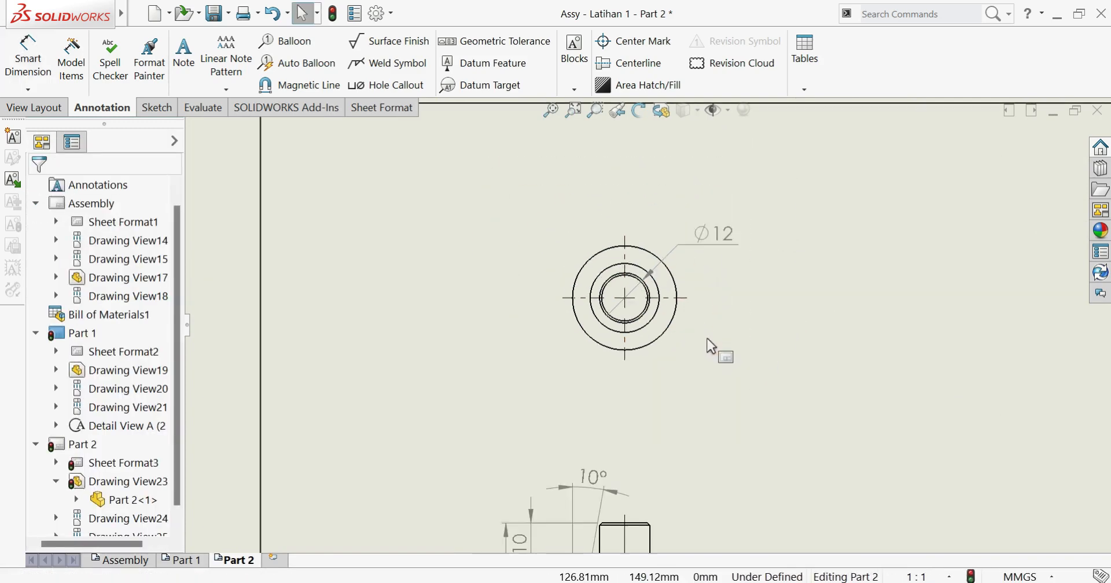
{"action": "scroll", "coordinate": [673, 397], "scroll_direction": "down", "scroll_amount": 3}
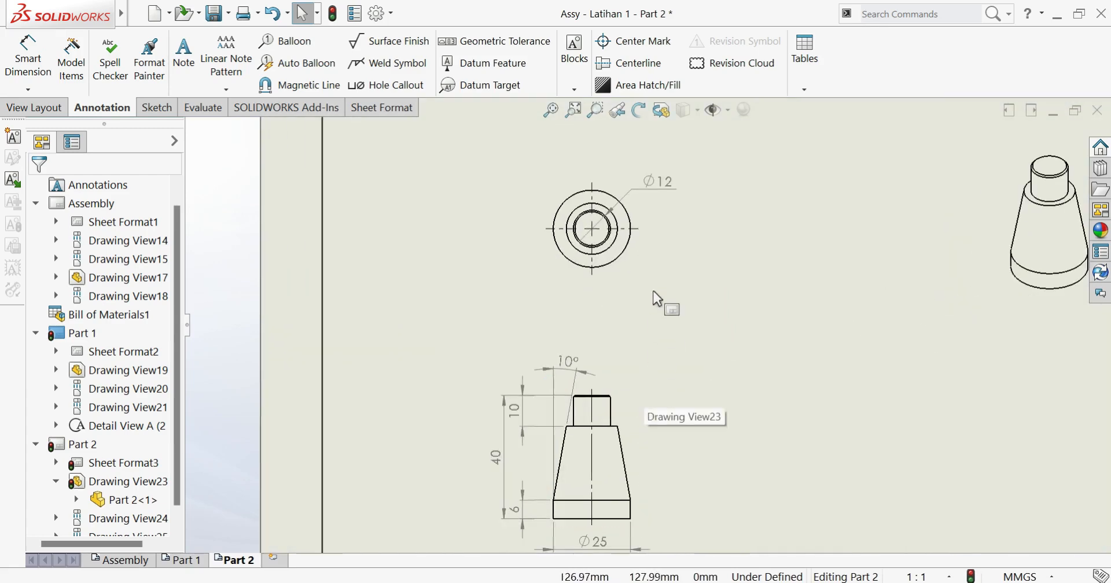
- Switch to the Part 1 sheet and move the four-hole diameter dimension slightly away from the plate's top view
{"action": "left_click", "coordinate": [186, 560]}
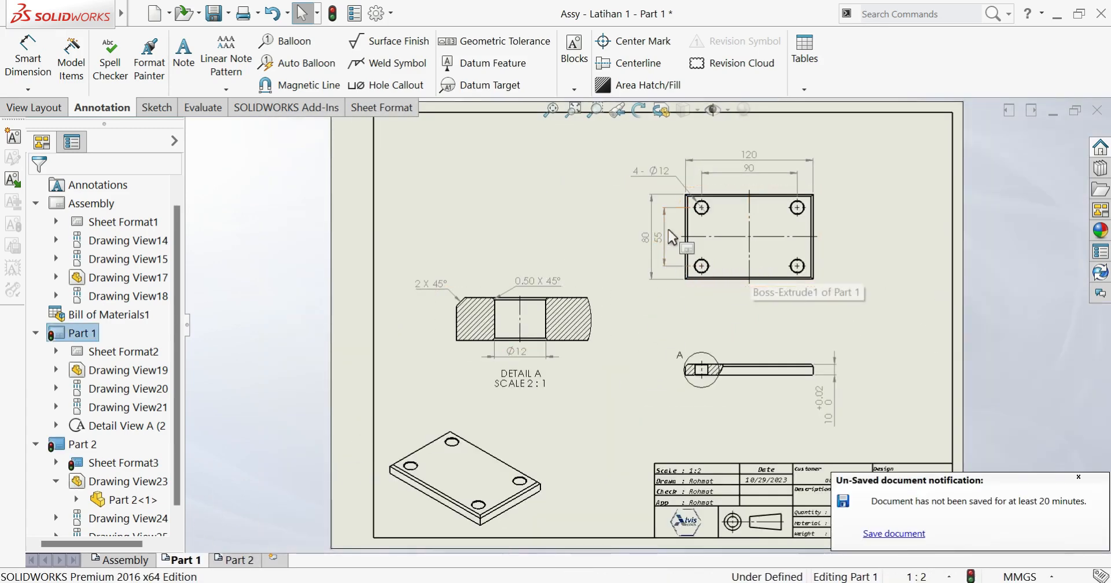
{"action": "scroll", "coordinate": [747, 214], "scroll_direction": "down", "scroll_amount": 3}
{"action": "scroll", "coordinate": [595, 377], "scroll_direction": "up", "scroll_amount": 3}
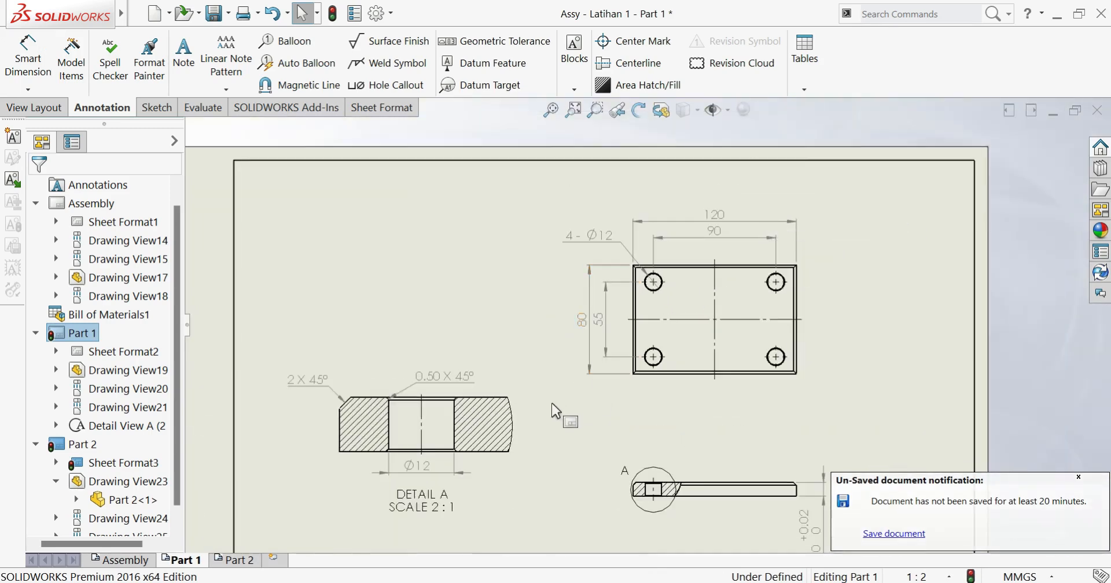
{"action": "scroll", "coordinate": [587, 273], "scroll_direction": "down", "scroll_amount": 4}
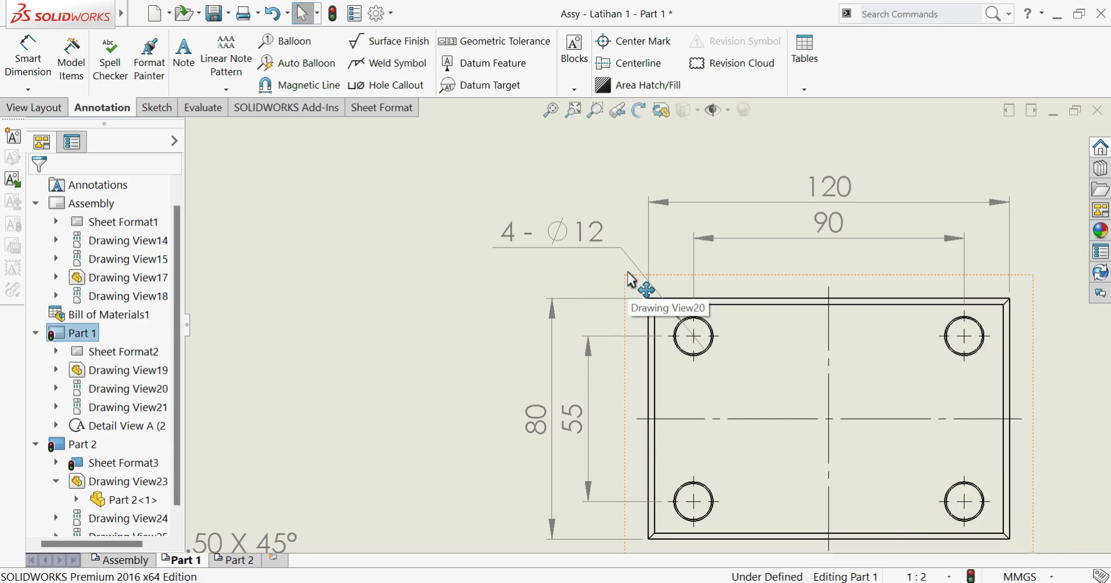
{"action": "left_click", "coordinate": [580, 235]}
{"action": "right_click", "coordinate": [580, 236]}
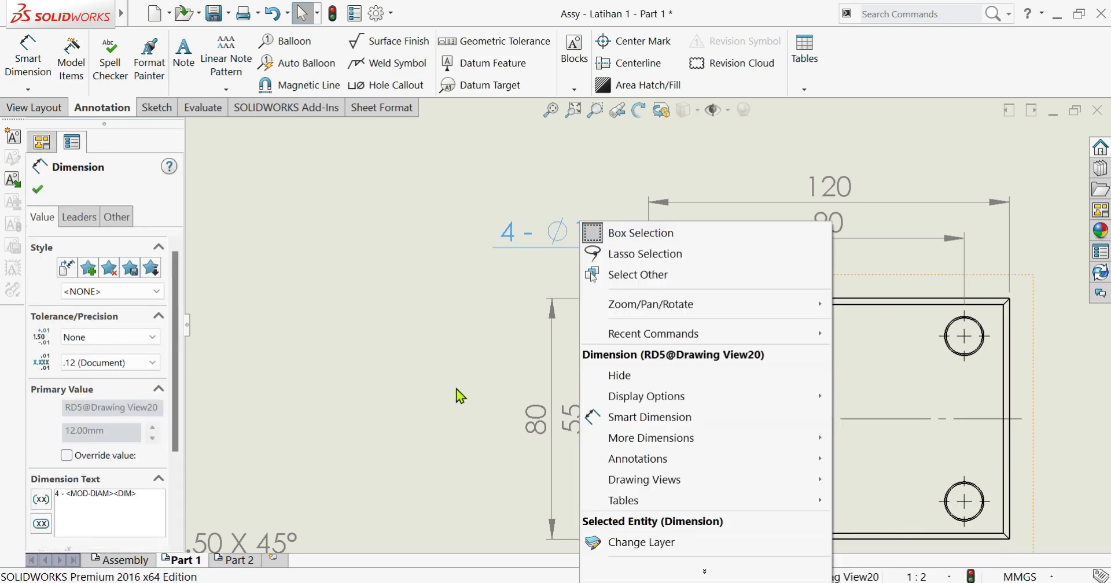
{"action": "left_click", "coordinate": [425, 339]}
{"action": "left_click_drag", "start_coordinate": [580, 234], "coordinate": [561, 230]}
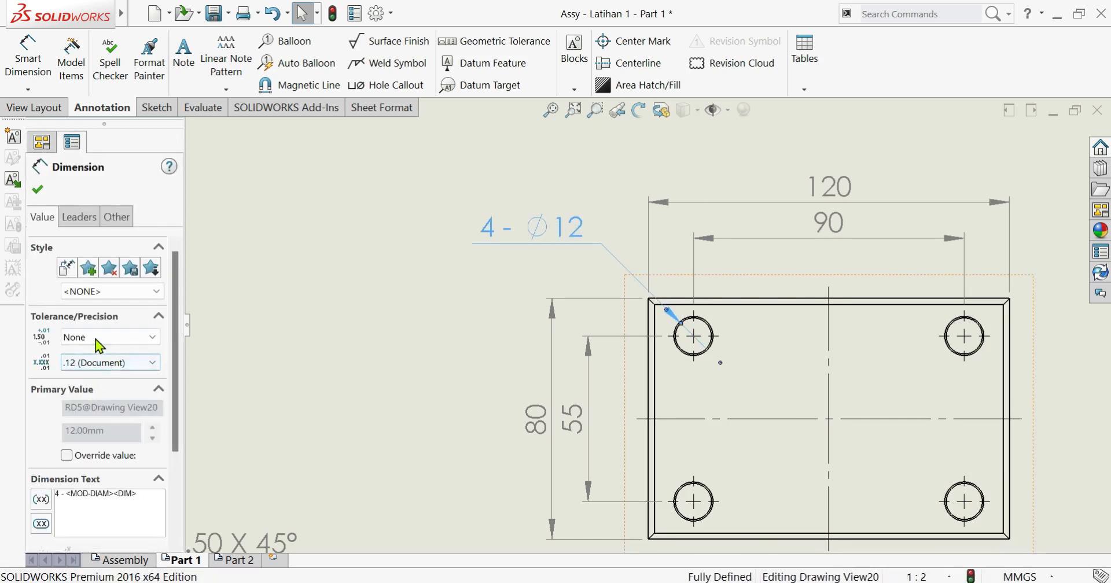
- Give the four-hole diameter dimension a bilateral tolerance of +0.05 and -0.02 mm and move it slightly higher
{"action": "left_click", "coordinate": [96, 340]}
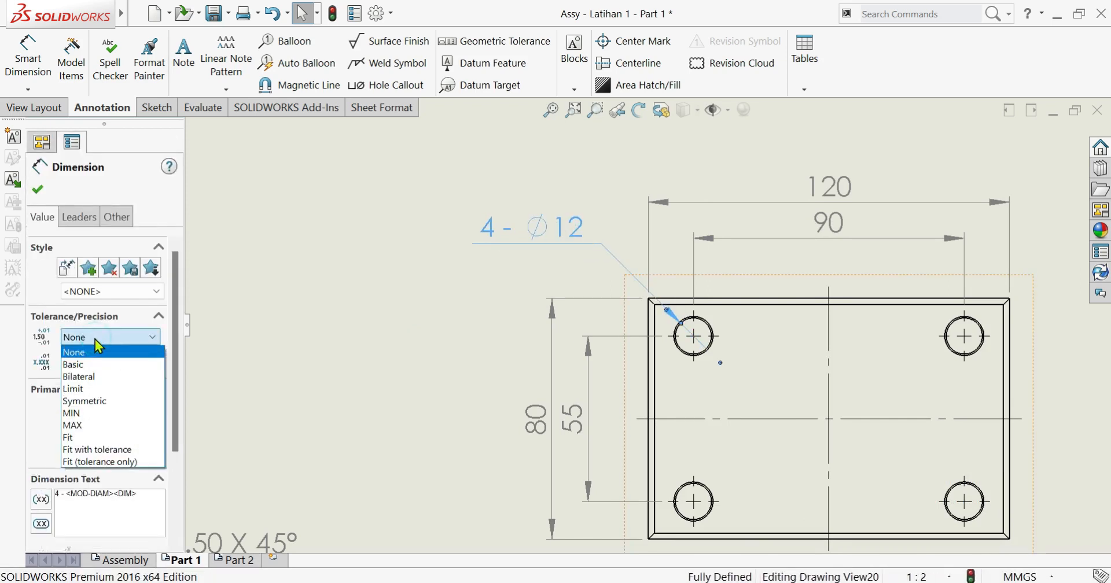
{"action": "left_click", "coordinate": [96, 377]}
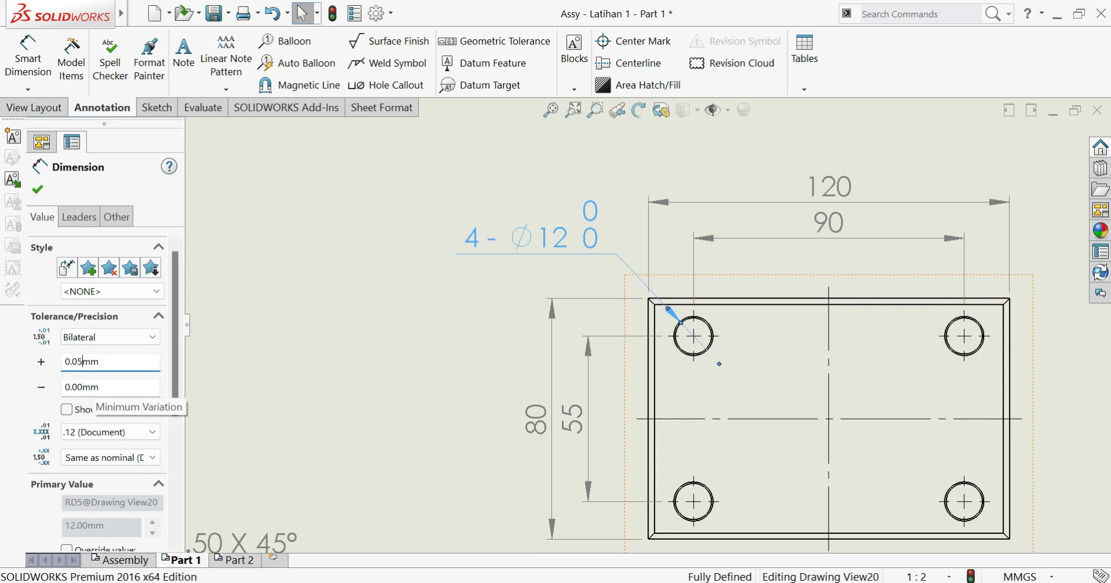
{"action": "left_click", "coordinate": [82, 388]}
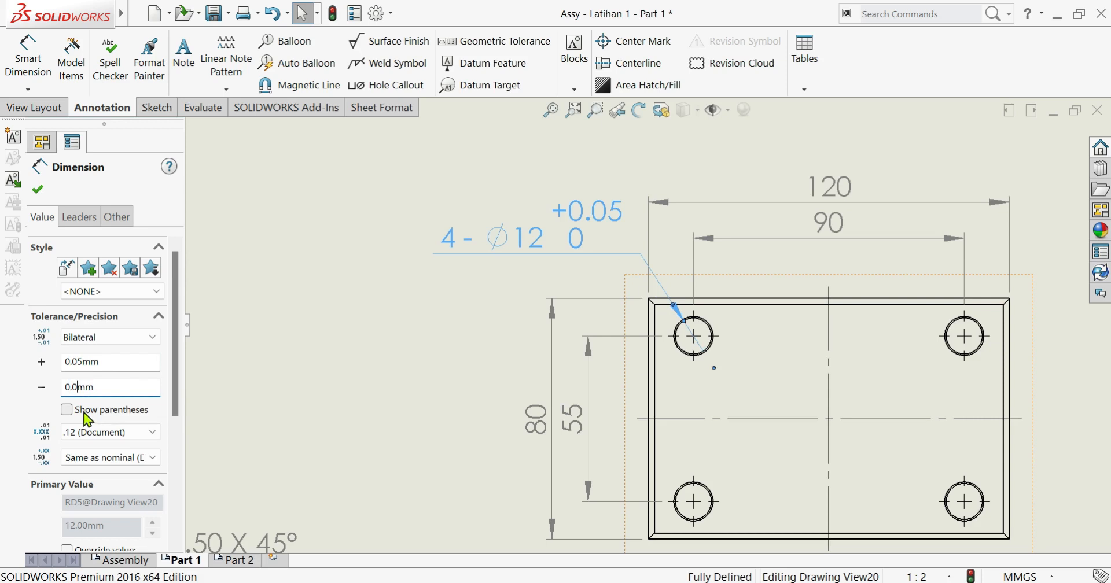
{"action": "left_click", "coordinate": [346, 328]}
{"action": "left_click", "coordinate": [584, 196]}
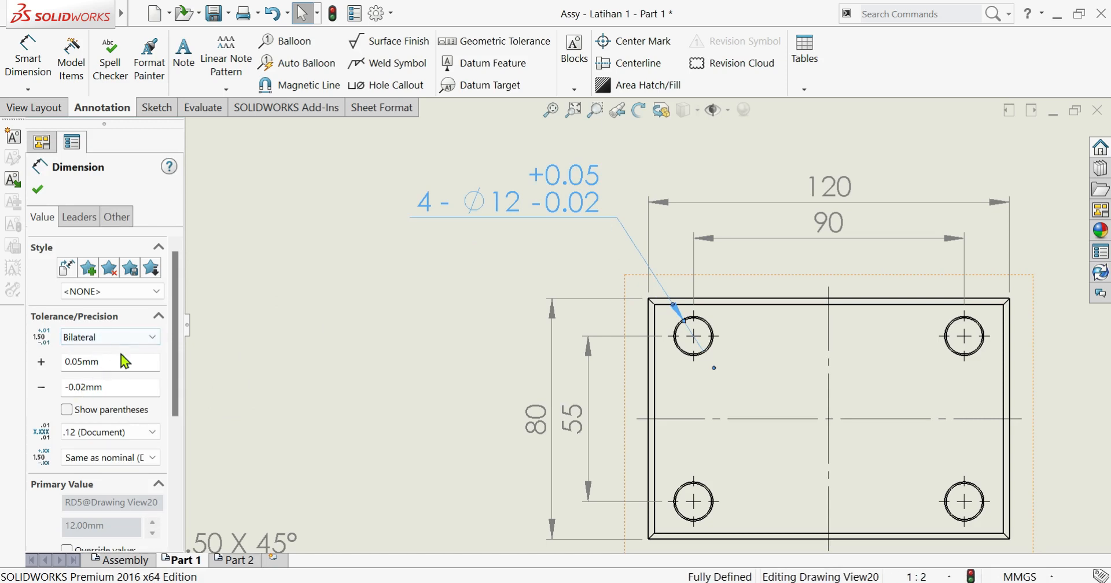
- Try the Limit and Symmetric tolerance types on the four-hole diameter dimension
{"action": "left_click", "coordinate": [115, 340]}
{"action": "left_click", "coordinate": [105, 387]}
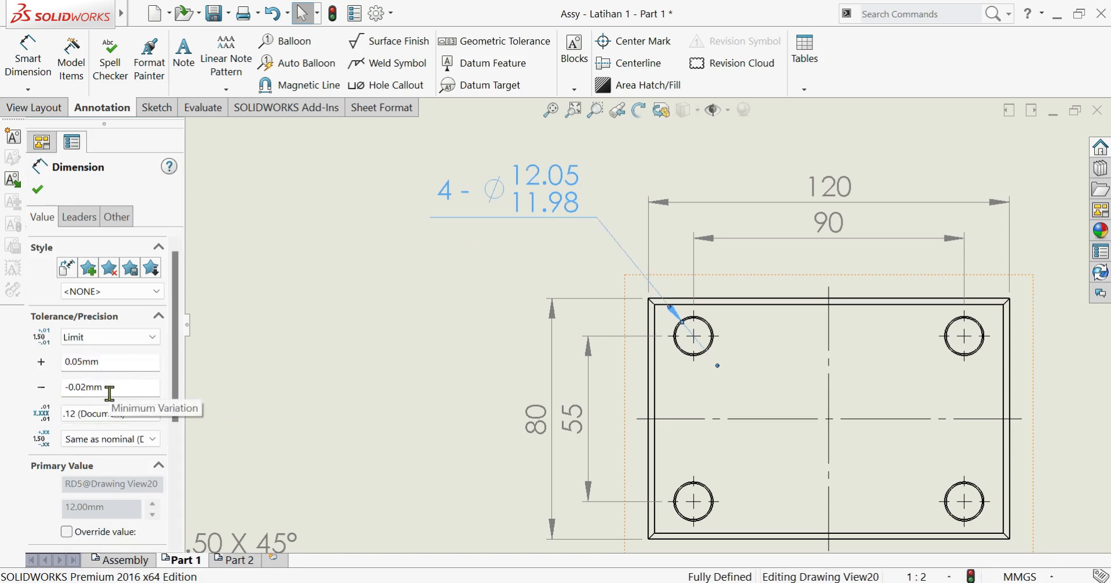
{"action": "left_click", "coordinate": [110, 338]}
{"action": "left_click", "coordinate": [92, 402]}
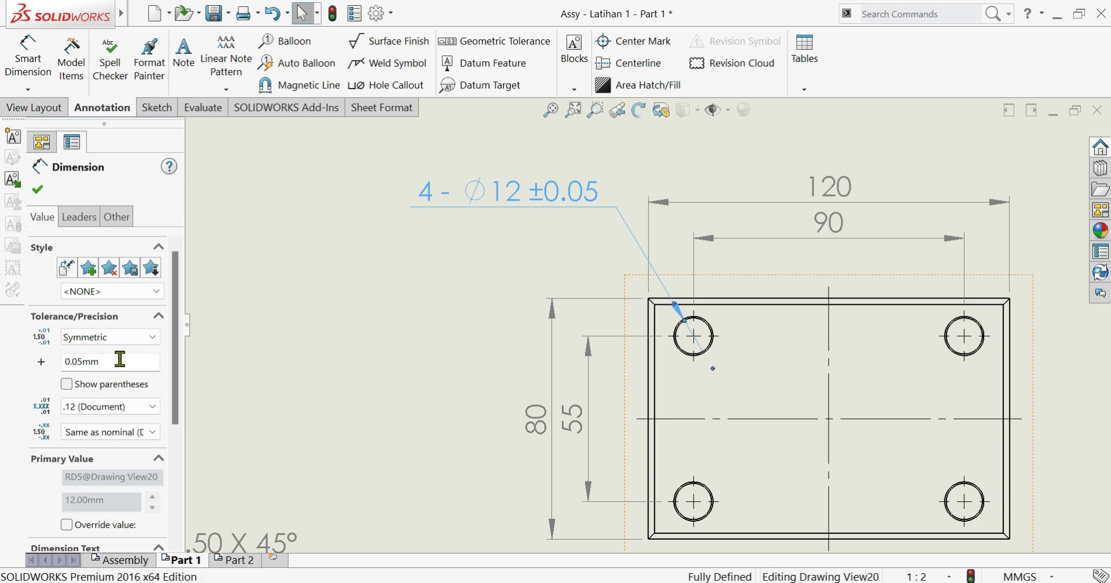
- Try the Basic tolerance type on the four-hole diameter dimension and return it to Bilateral
{"action": "left_click", "coordinate": [117, 339]}
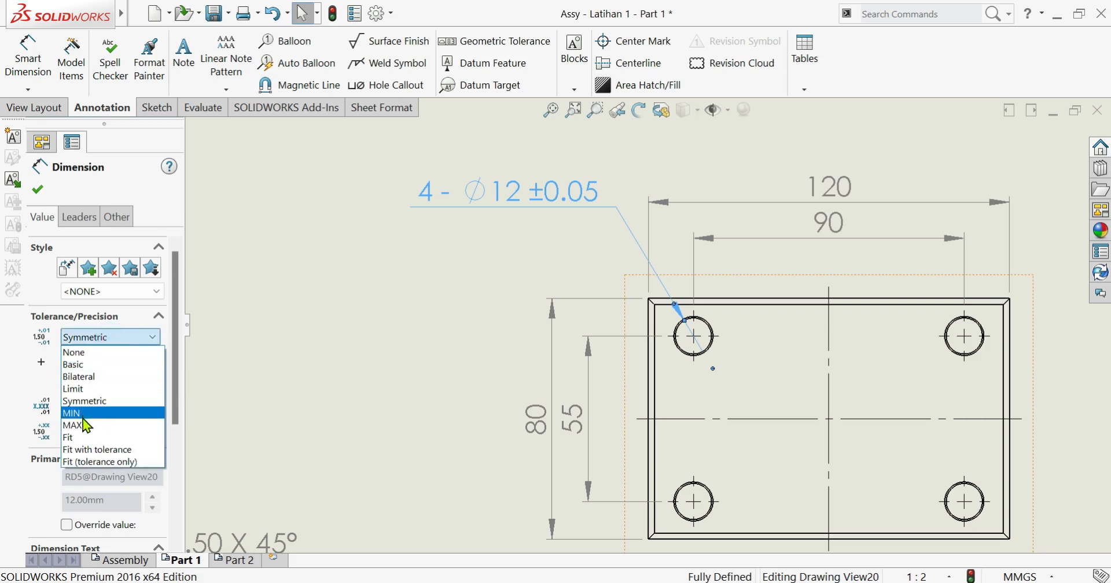
{"action": "left_click", "coordinate": [97, 364]}
{"action": "left_click", "coordinate": [102, 388]}
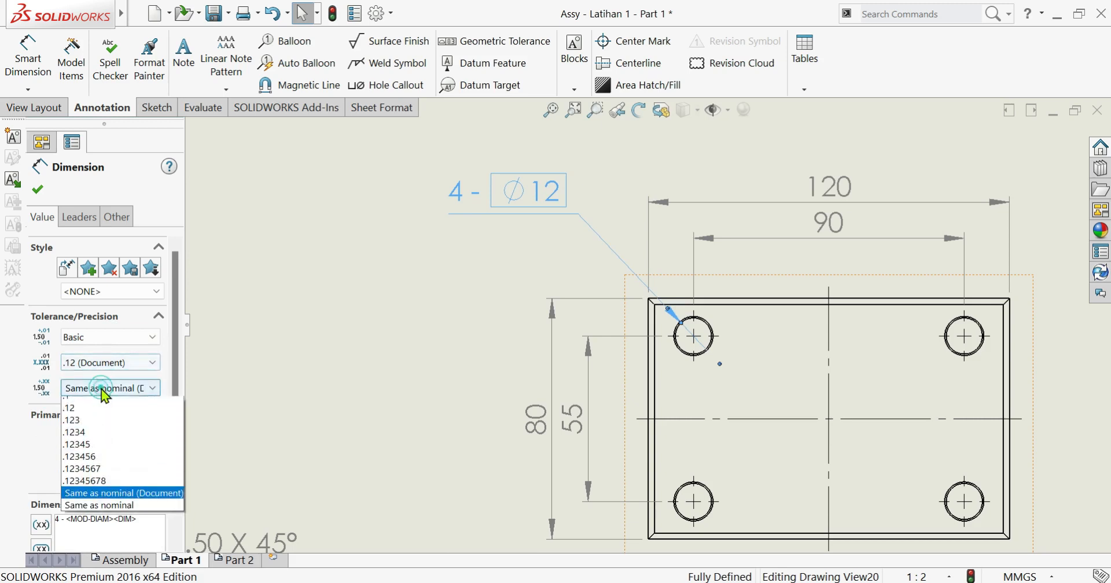
{"action": "left_click", "coordinate": [102, 389]}
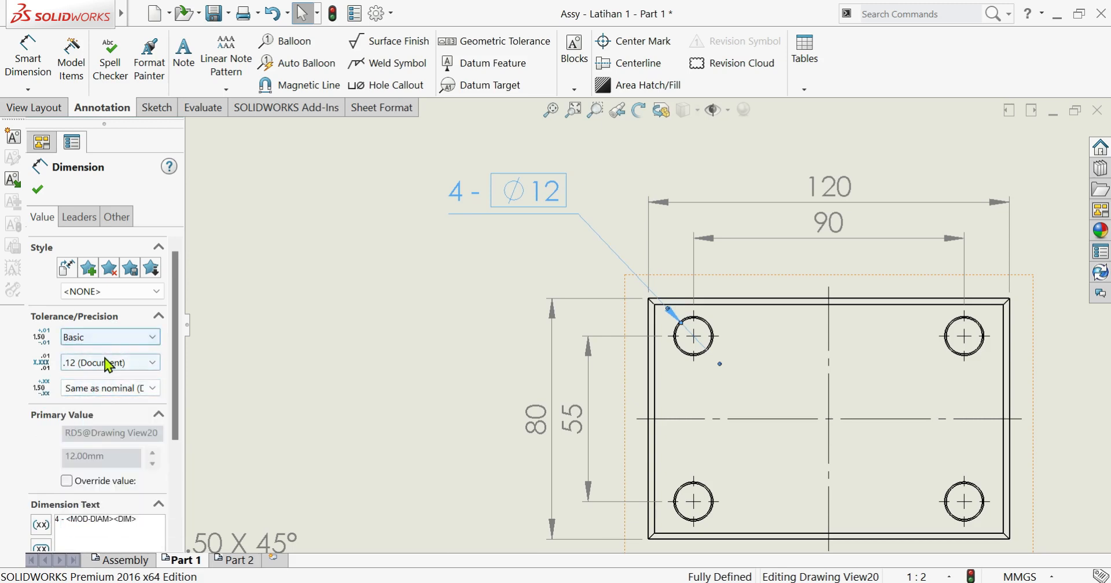
{"action": "left_click", "coordinate": [113, 345]}
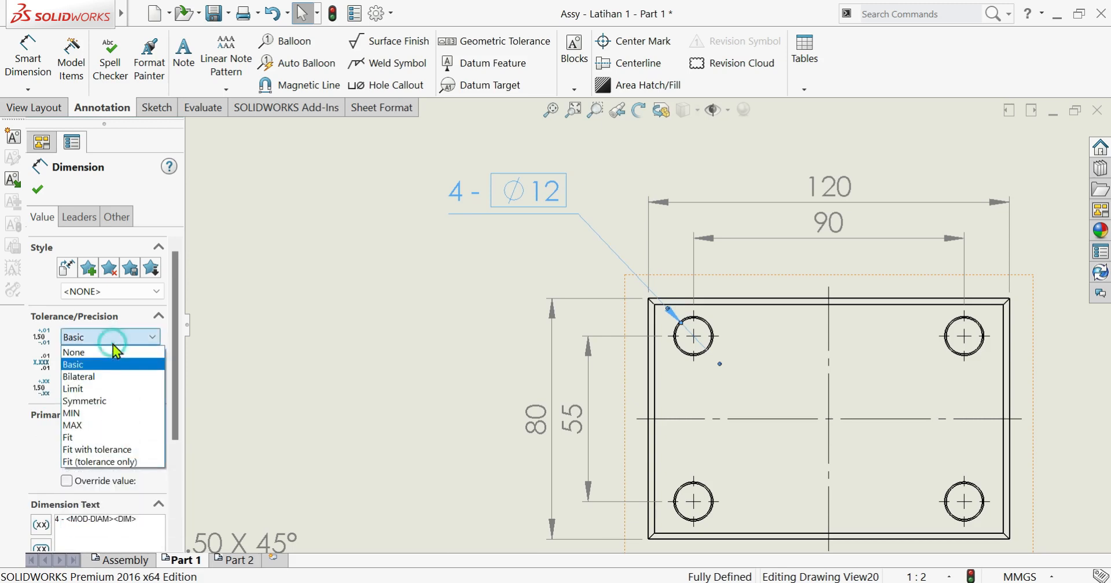
{"action": "left_click", "coordinate": [103, 377]}
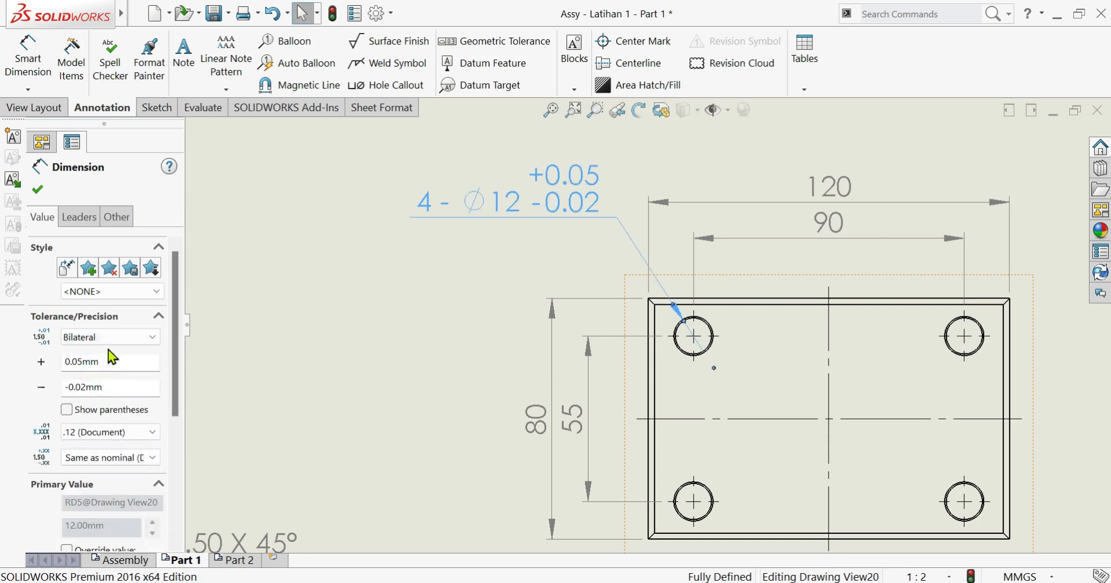
- Move the toleranced four-hole diameter dimension slightly lower and farther left of the 120 mm width dimension
{"action": "left_click", "coordinate": [67, 387]}
{"action": "left_click", "coordinate": [326, 321]}
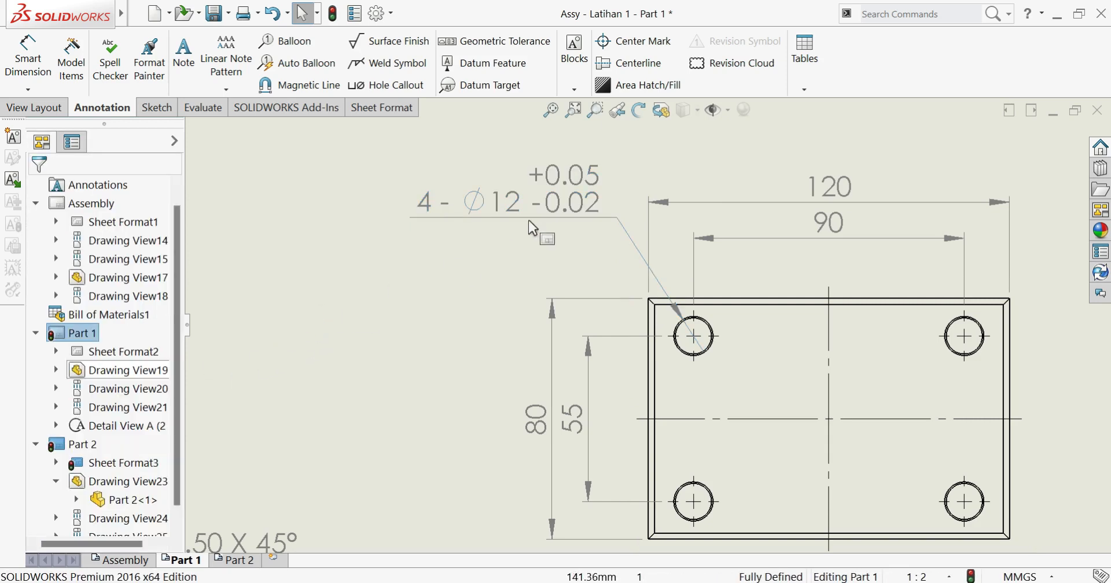
{"action": "left_click_drag", "start_coordinate": [554, 210], "coordinate": [528, 225]}
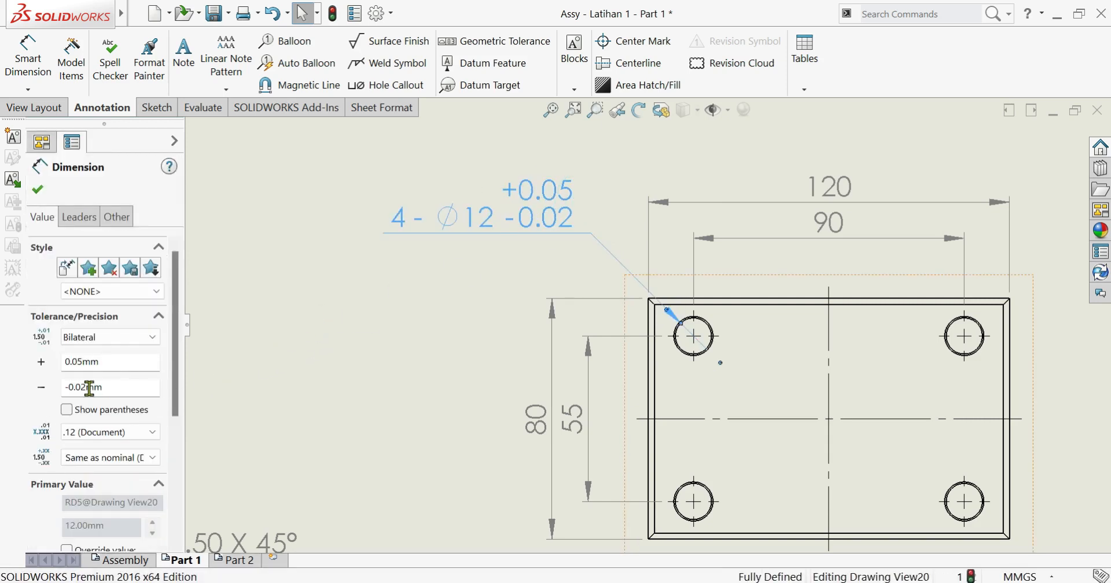
- Try showing the four-hole diameter's tolerance in parentheses and turn the parentheses off again
{"action": "left_click_drag", "start_coordinate": [110, 387], "coordinate": [64, 393]}
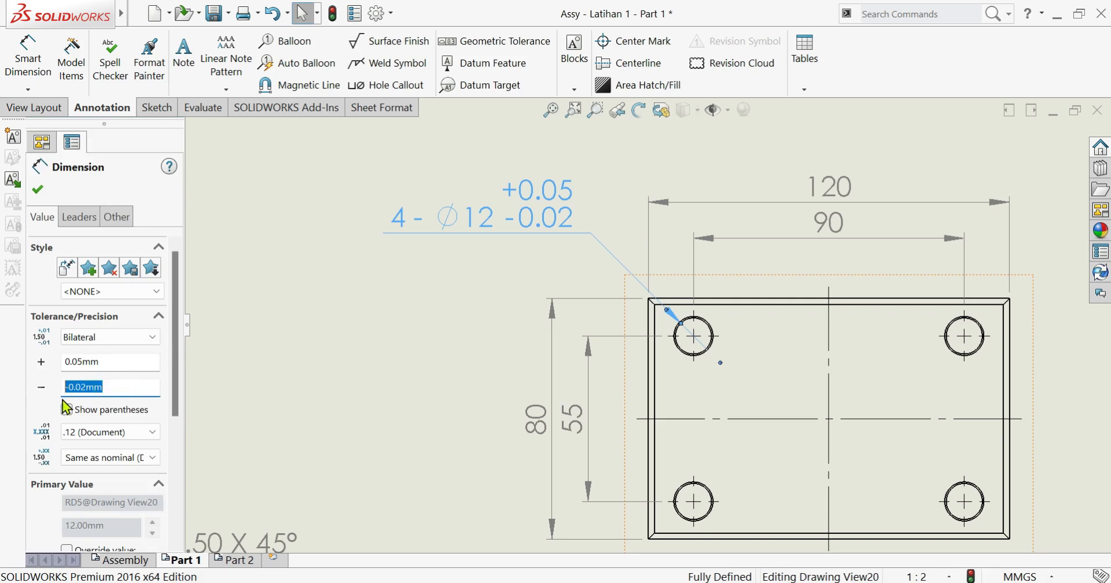
{"action": "left_click", "coordinate": [67, 410]}
{"action": "left_click", "coordinate": [67, 410]}
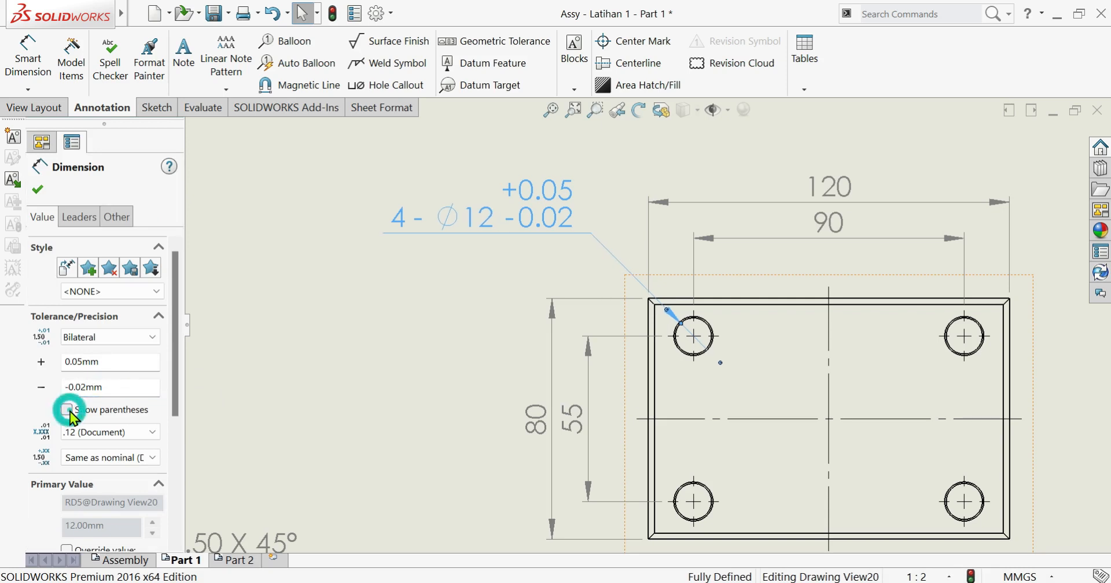
{"action": "left_click", "coordinate": [67, 410]}
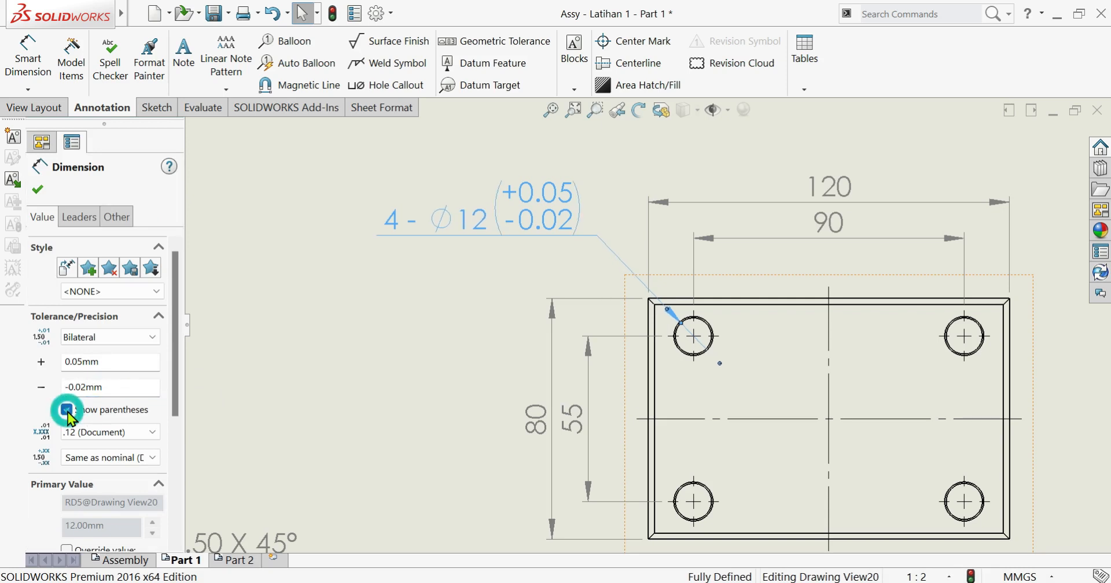
{"action": "left_click", "coordinate": [67, 410]}
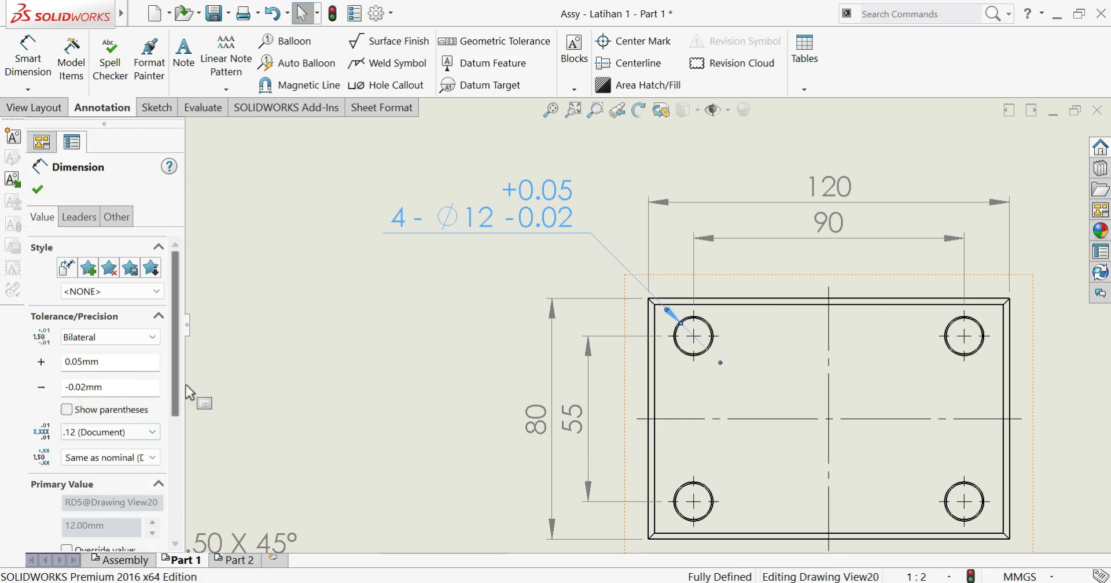
{"action": "mouse_move", "coordinate": [174, 394]}
{"action": "left_mouse_down"}
{"action": "mouse_move", "coordinate": [166, 508]}
{"action": "mouse_move", "coordinate": [175, 383]}
{"action": "left_mouse_up"}
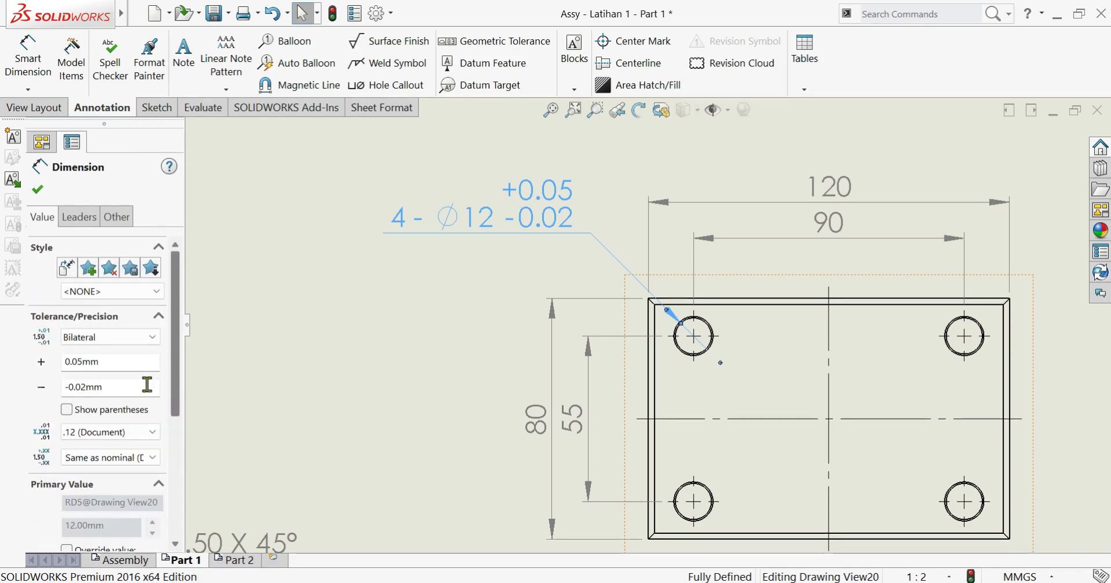
- Set the lower tolerance of the four-hole diameter dimension to 0 mm
{"action": "left_click", "coordinate": [81, 387]}
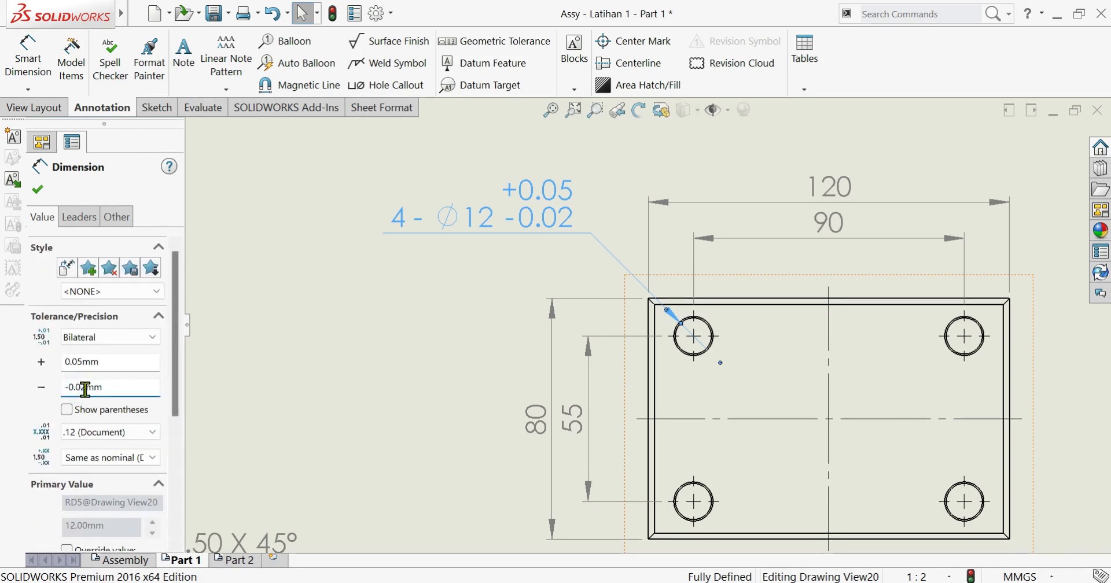
{"action": "left_click", "coordinate": [444, 352]}
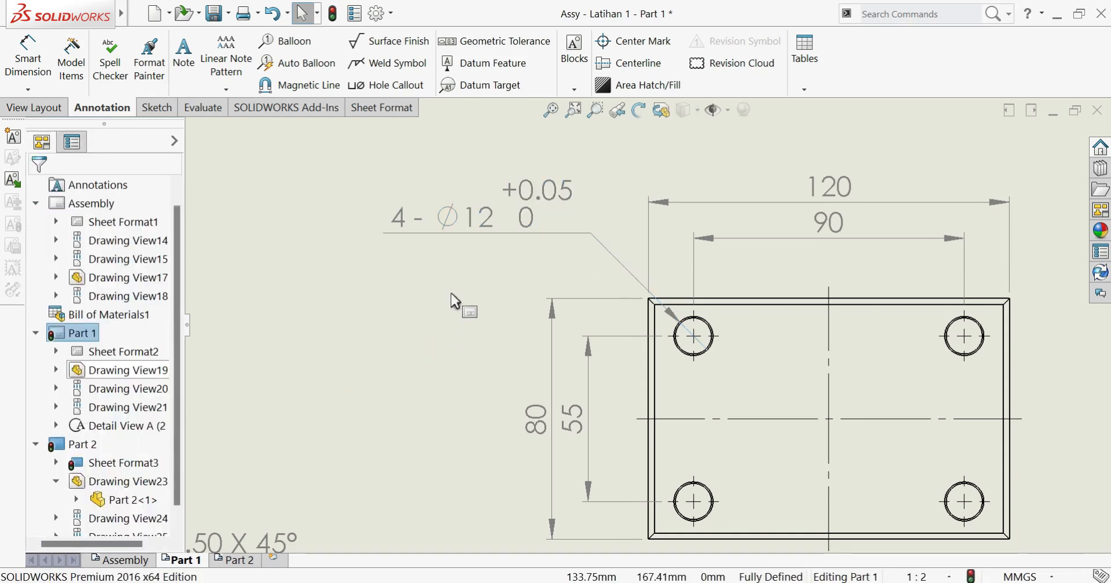
- Give the hole diameter dimension in Detail A a Bilateral tolerance with an upper variation of +0.05 mm
{"action": "scroll", "coordinate": [653, 313], "scroll_direction": "up", "scroll_amount": 5}
{"action": "scroll", "coordinate": [467, 467], "scroll_direction": "down", "scroll_amount": 6}
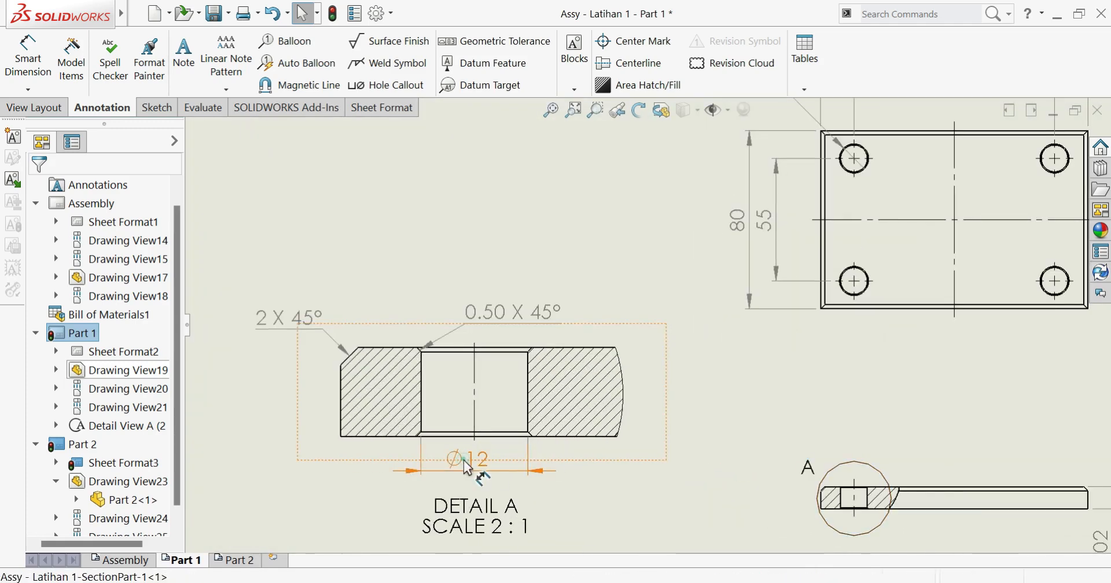
{"action": "left_click", "coordinate": [468, 465]}
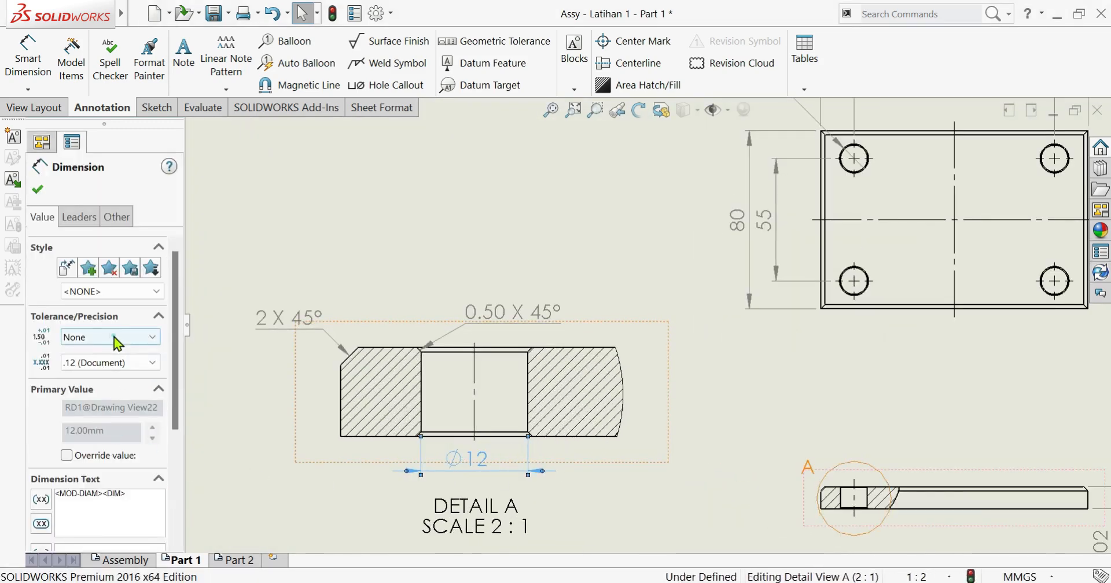
{"action": "left_click", "coordinate": [113, 337]}
{"action": "left_click", "coordinate": [88, 372]}
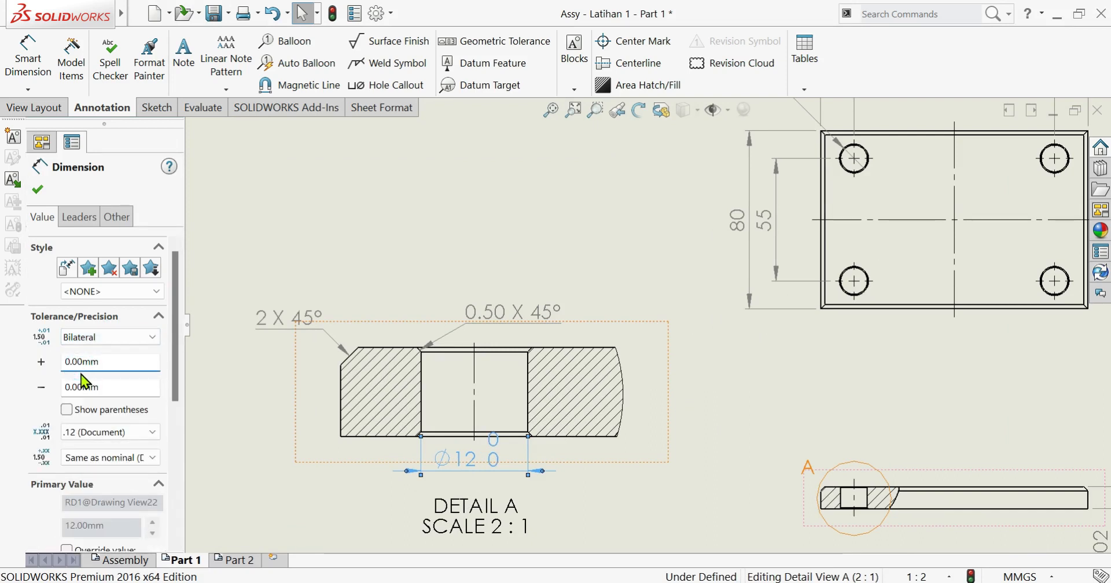
{"action": "key", "text": "BackSpace"}
{"action": "type", "text": "5"}
{"action": "key", "text": "Return"}
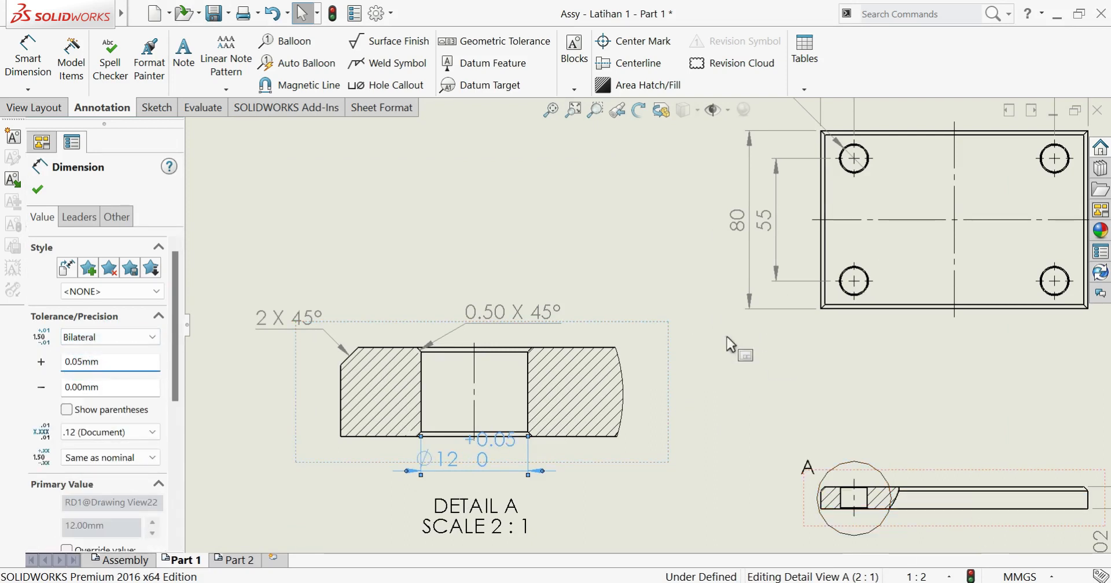
{"action": "left_click", "coordinate": [716, 328]}
- Move the Detail A label below the toleranced diameter dimension and shift that dimension slightly down for clear spacing
{"action": "scroll", "coordinate": [636, 439], "scroll_direction": "up", "scroll_amount": 3}
{"action": "scroll", "coordinate": [566, 462], "scroll_direction": "down", "scroll_amount": 3}
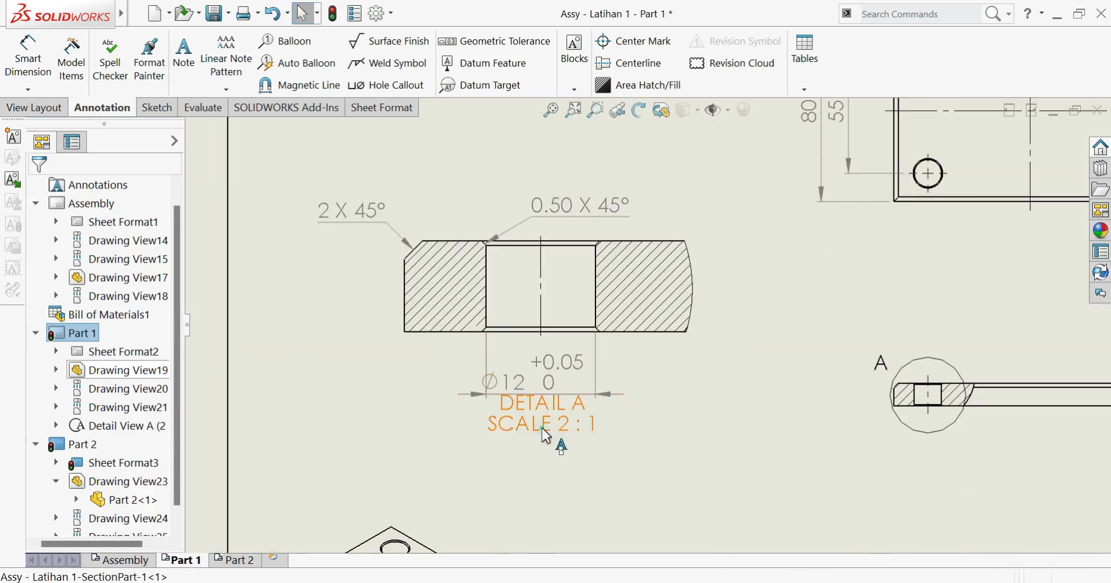
{"action": "left_click_drag", "start_coordinate": [545, 428], "coordinate": [543, 466]}
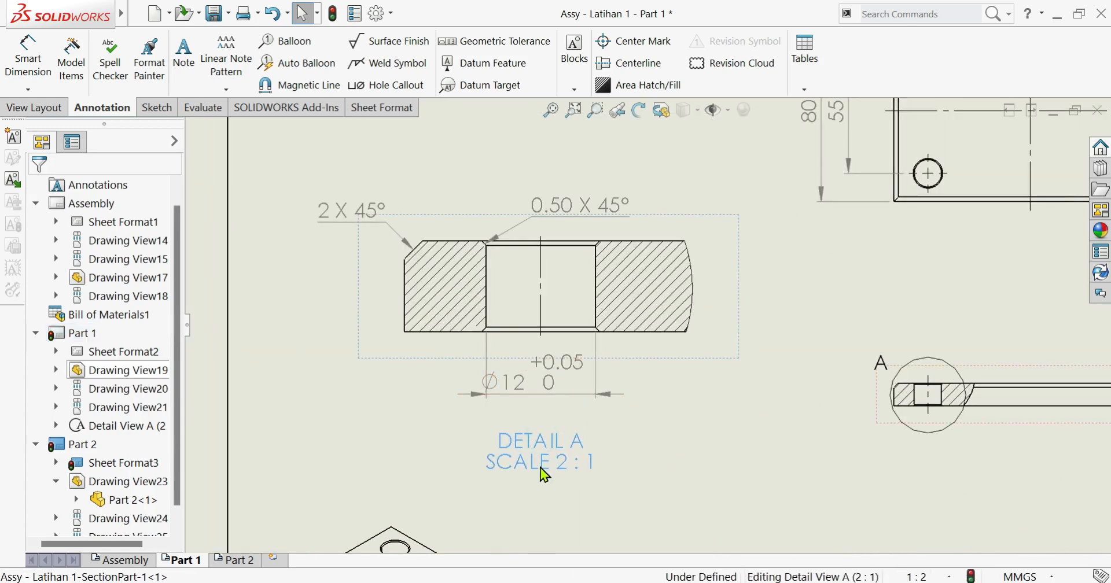
{"action": "left_click", "coordinate": [530, 381]}
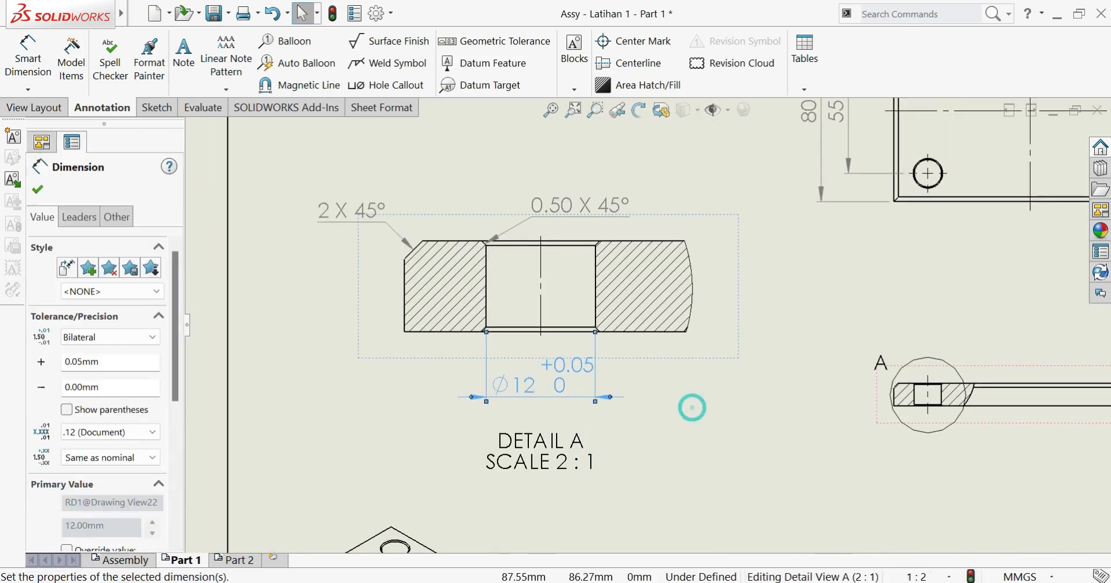
{"action": "left_click", "coordinate": [724, 422]}
- On the Part 2 sheet, give the top view's 12 mm diameter a Bilateral tolerance with a lower variation of -0.05 mm
{"action": "scroll", "coordinate": [702, 404], "scroll_direction": "up", "scroll_amount": 5}
{"action": "scroll", "coordinate": [829, 284], "scroll_direction": "down", "scroll_amount": 3}
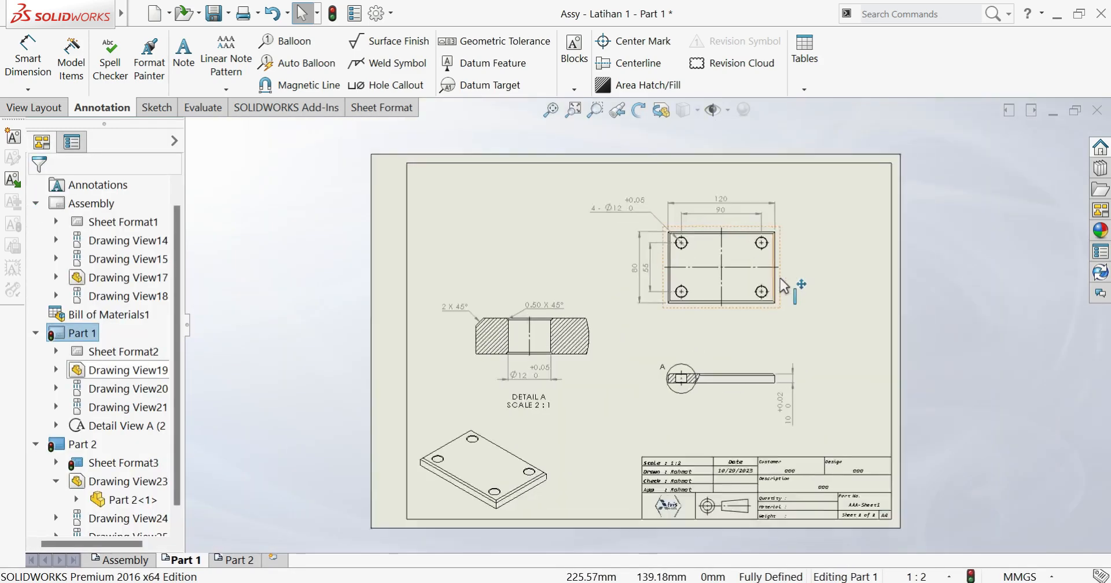
{"action": "left_click", "coordinate": [235, 560]}
{"action": "left_click", "coordinate": [659, 183]}
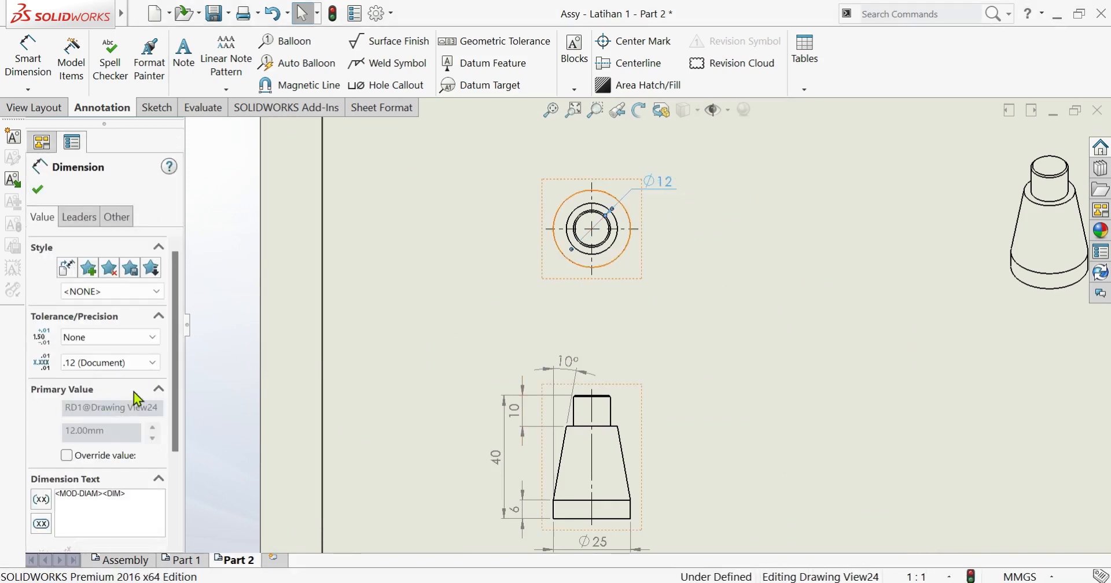
{"action": "left_click", "coordinate": [110, 338]}
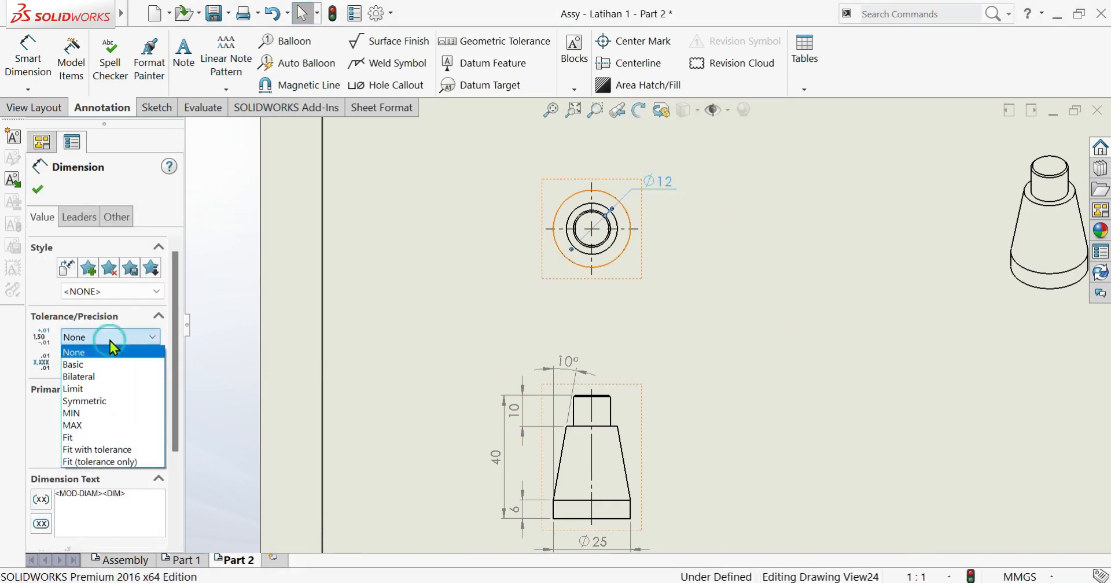
{"action": "left_click", "coordinate": [104, 375]}
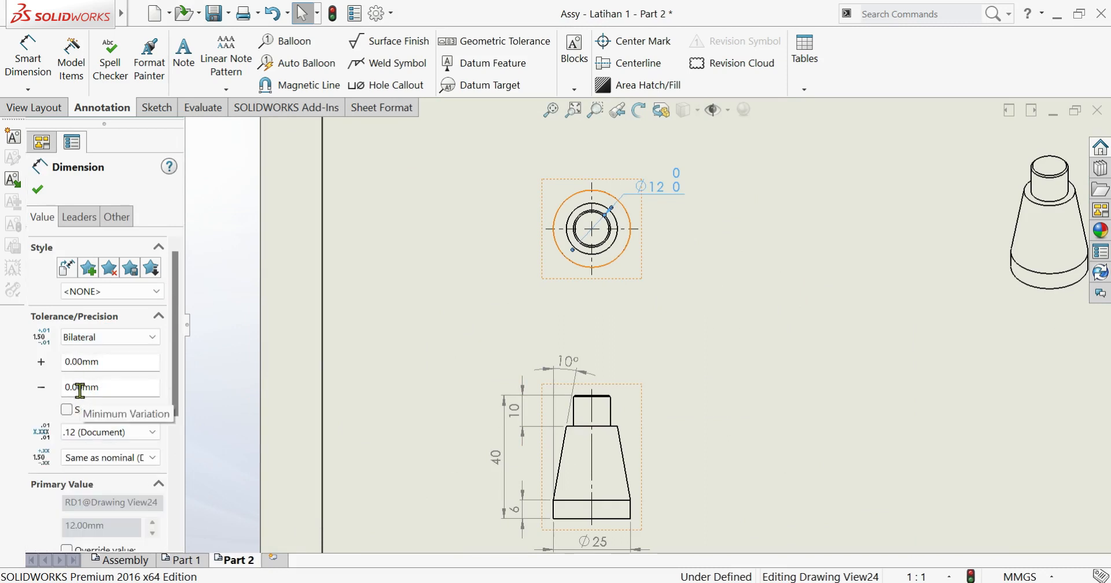
{"action": "left_click", "coordinate": [79, 388]}
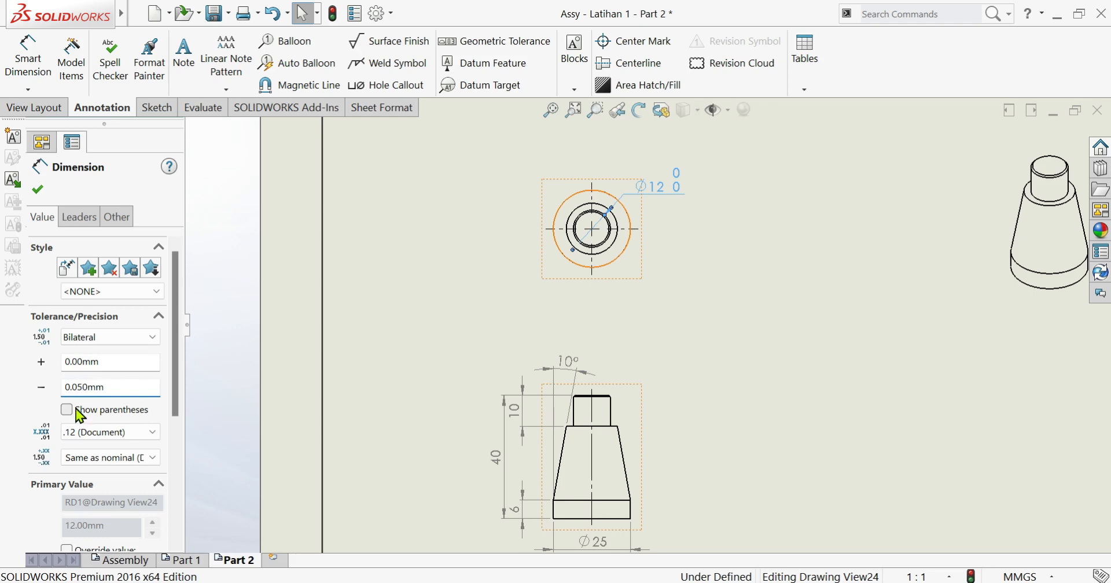
{"action": "left_click", "coordinate": [37, 189]}
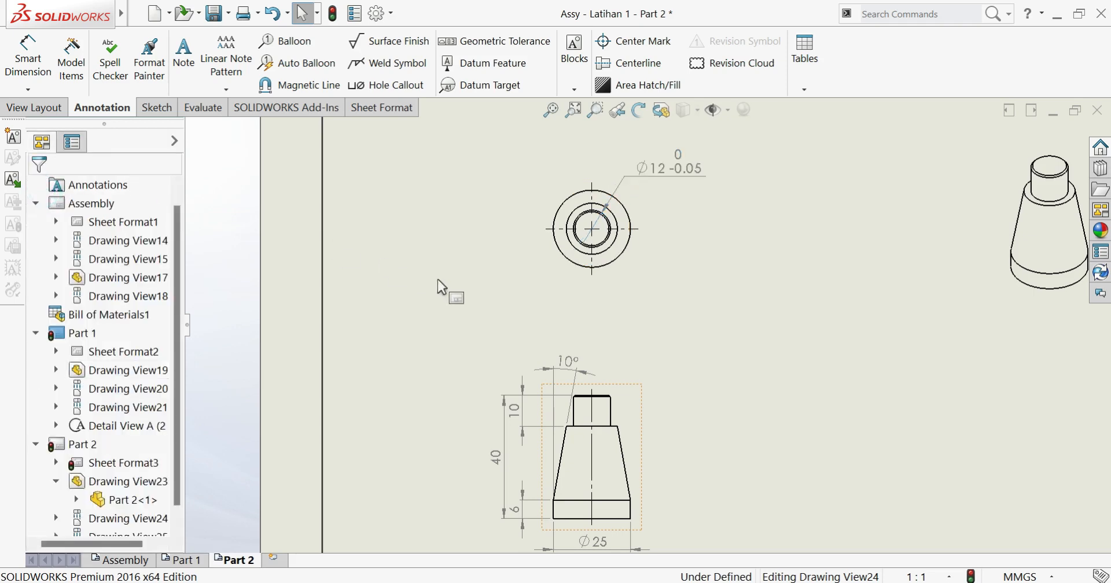
{"action": "left_click", "coordinate": [470, 275]}
- Move the 10° angle dimension in the Part 2 front view down beside the tapered side, left of the edge
{"action": "scroll", "coordinate": [682, 348], "scroll_direction": "up", "scroll_amount": 3}
{"action": "scroll", "coordinate": [682, 347], "scroll_direction": "down", "scroll_amount": 4}
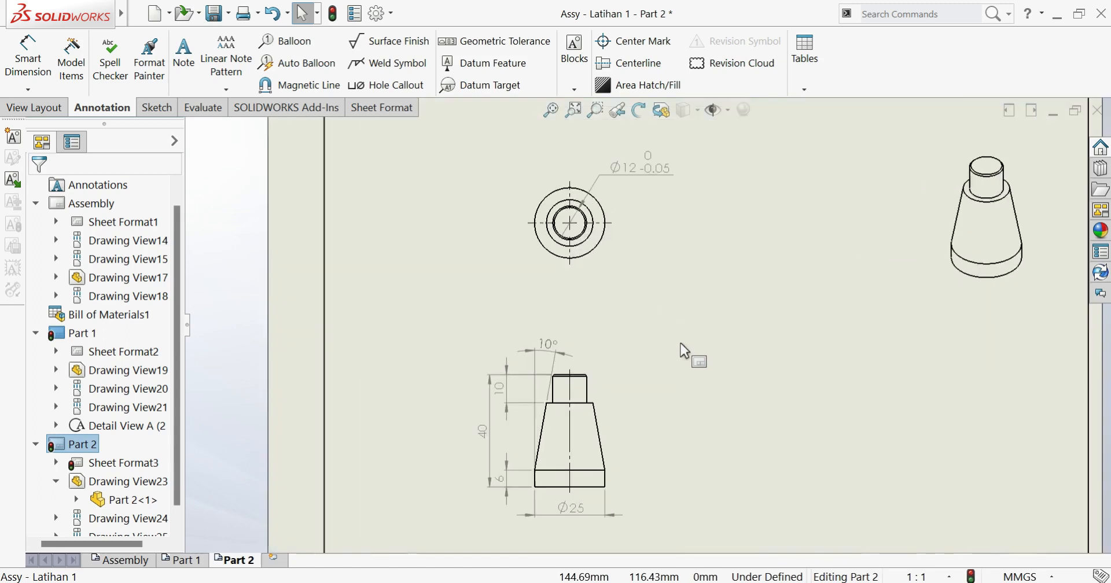
{"action": "scroll", "coordinate": [606, 397], "scroll_direction": "down", "scroll_amount": 3}
{"action": "left_click_drag", "start_coordinate": [509, 267], "coordinate": [463, 431]}
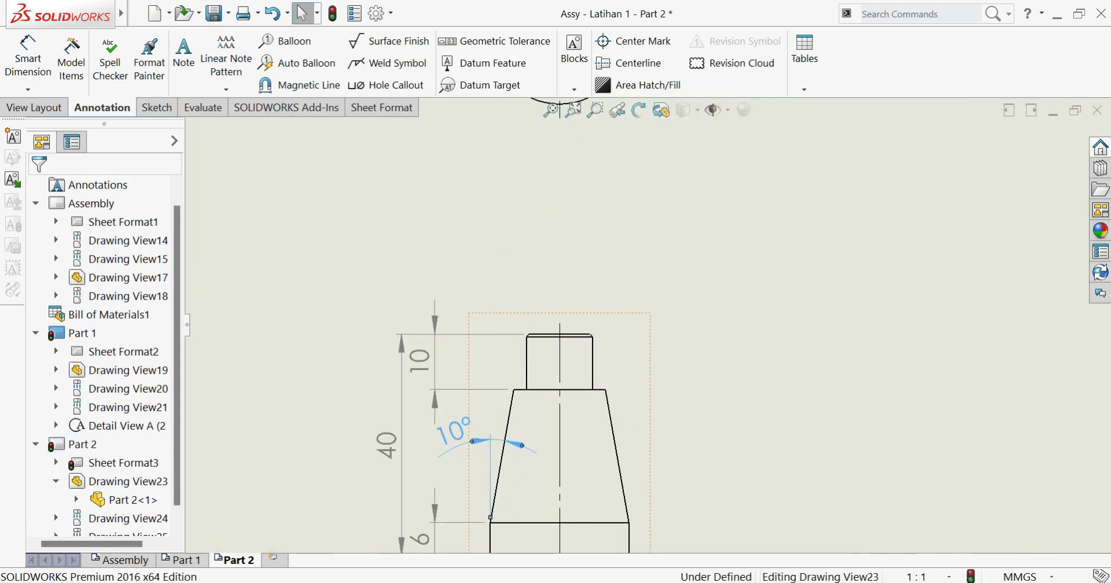
{"action": "left_click", "coordinate": [522, 287]}
- Move the Part 2 front view up, closer to the top view
{"action": "scroll", "coordinate": [558, 385], "scroll_direction": "up", "scroll_amount": 4}
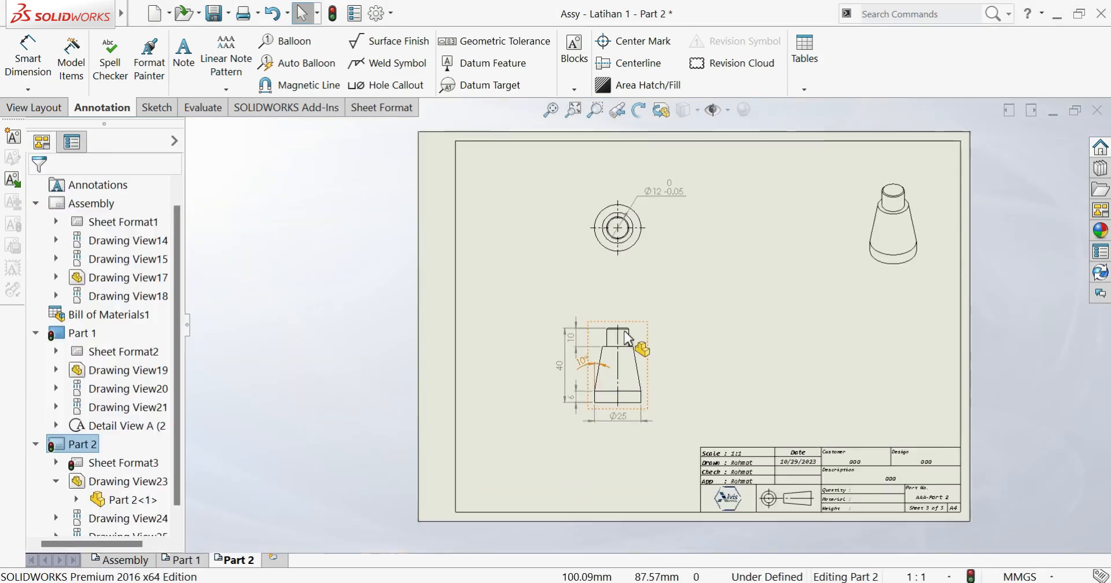
{"action": "scroll", "coordinate": [650, 264], "scroll_direction": "down", "scroll_amount": 2}
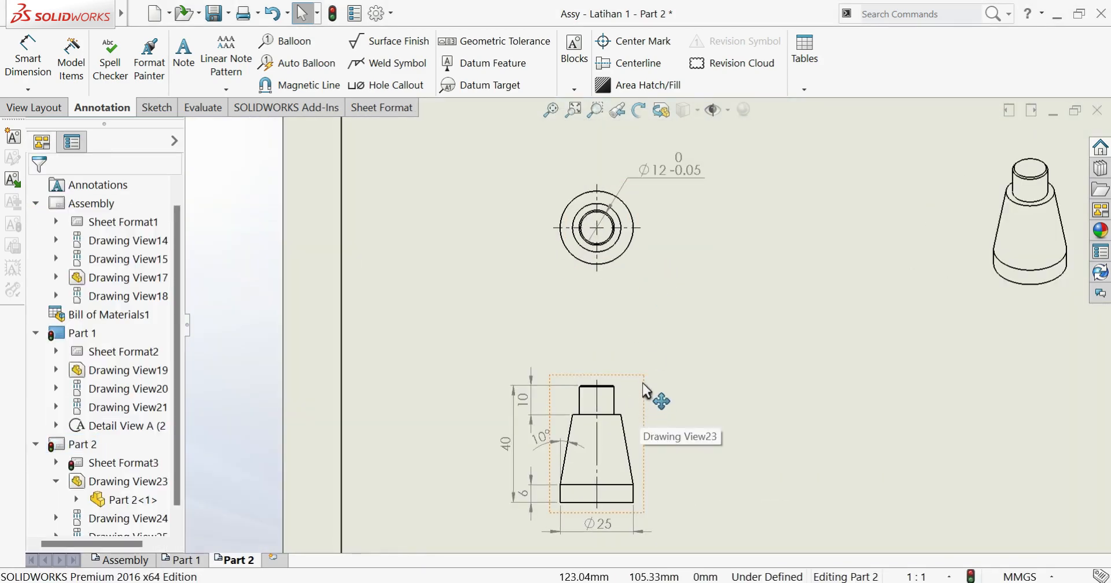
{"action": "mouse_move", "coordinate": [647, 356]}
{"action": "left_mouse_down"}
{"action": "mouse_move", "coordinate": [651, 302]}
{"action": "mouse_move", "coordinate": [642, 332]}
{"action": "mouse_move", "coordinate": [551, 326]}
{"action": "left_mouse_up"}
{"action": "left_click", "coordinate": [550, 326]}
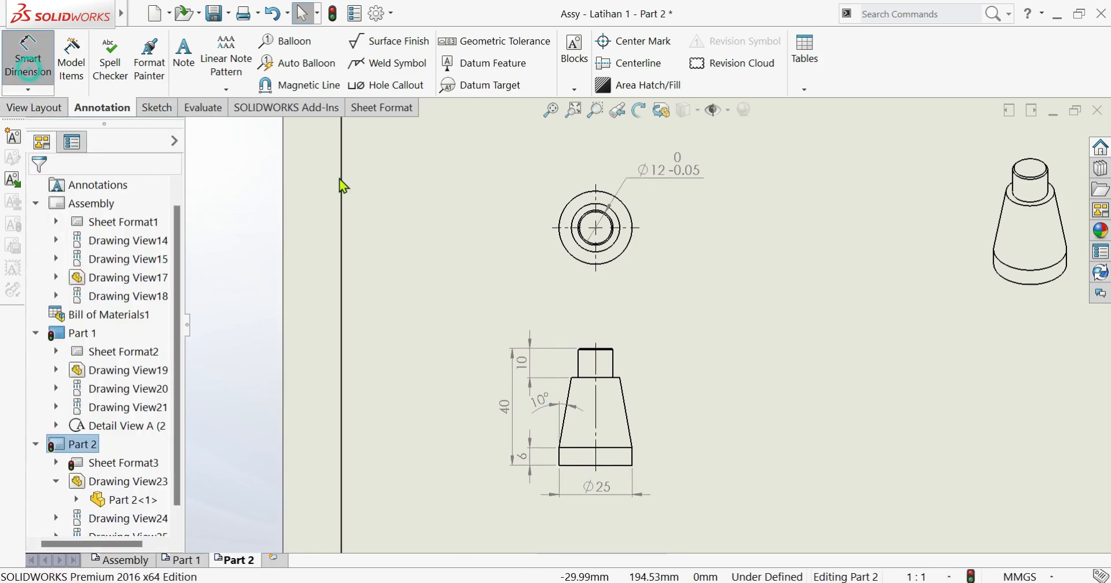
{"action": "scroll", "coordinate": [633, 359], "scroll_direction": "down", "scroll_amount": 6}
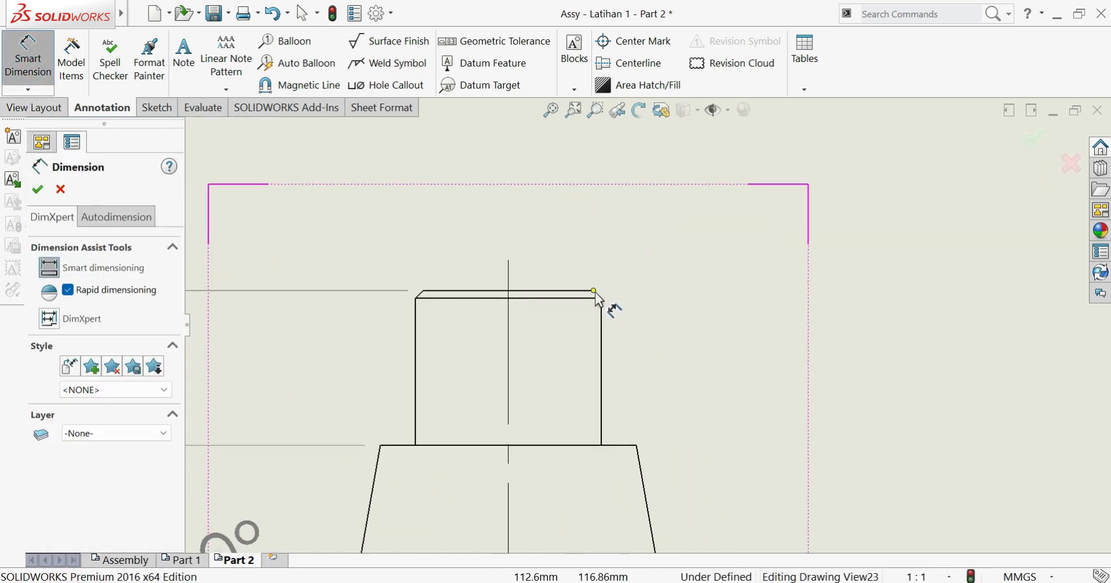
{"action": "left_click", "coordinate": [598, 295]}
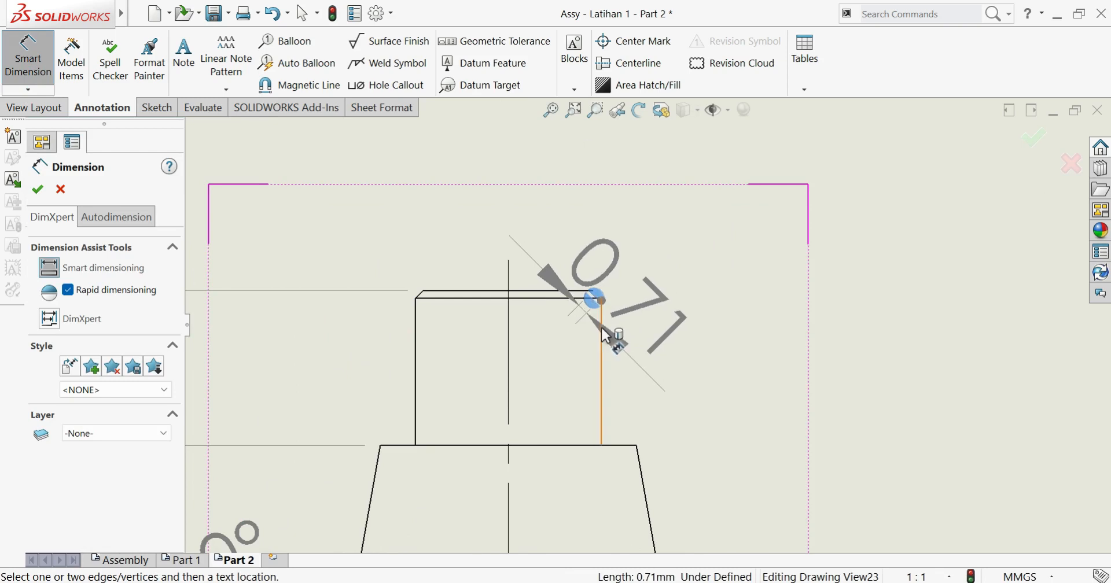
{"action": "left_click", "coordinate": [601, 303]}
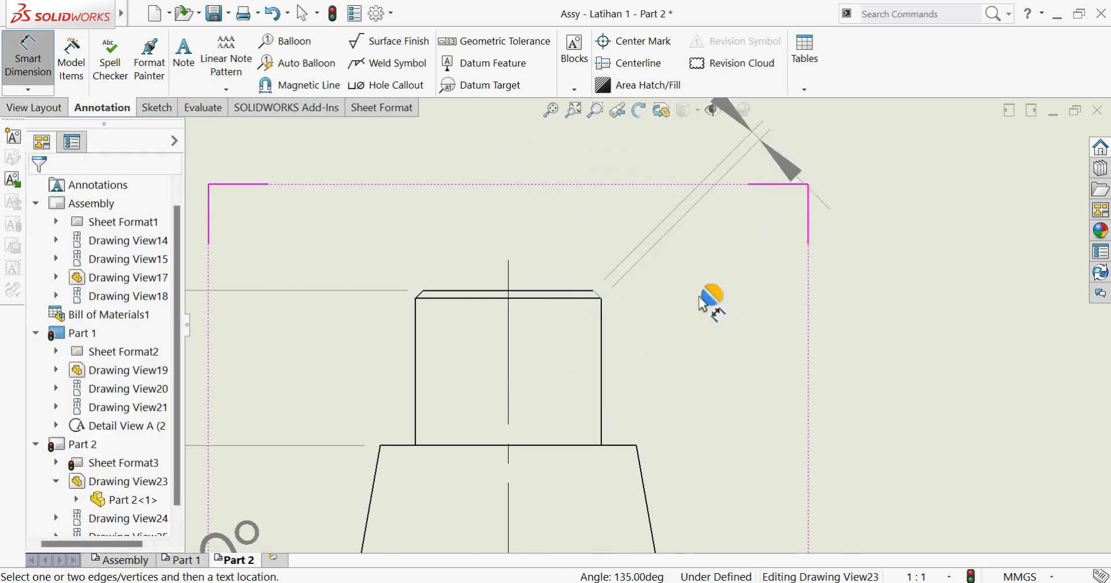
- Add a 0.50 X 45° chamfer dimension to the upper right corner of the pin in the Part 2 front view
{"action": "left_click", "coordinate": [31, 90]}
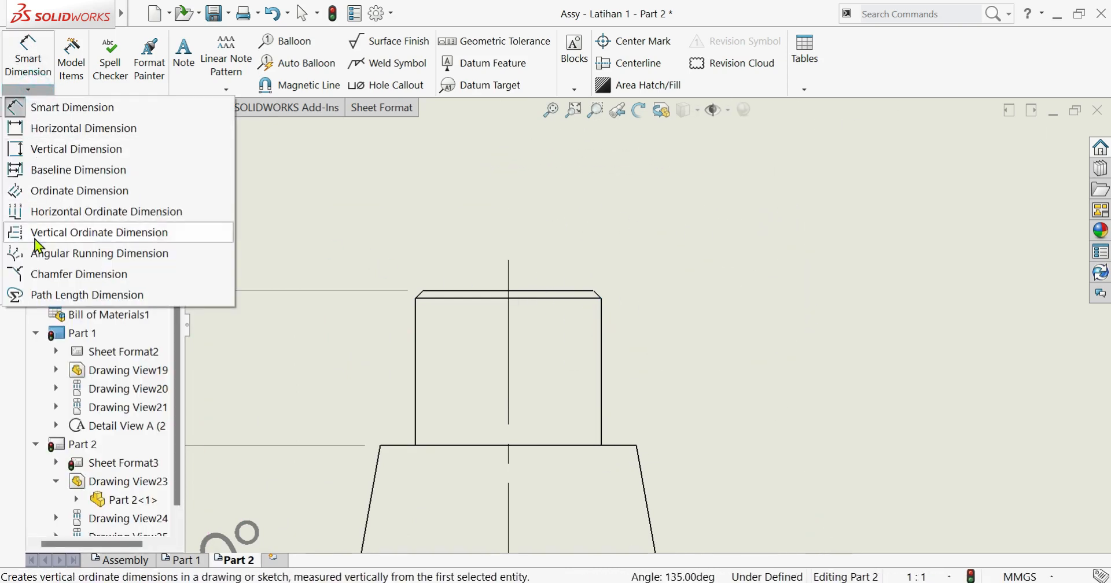
{"action": "left_click", "coordinate": [42, 273]}
{"action": "left_click", "coordinate": [598, 295]}
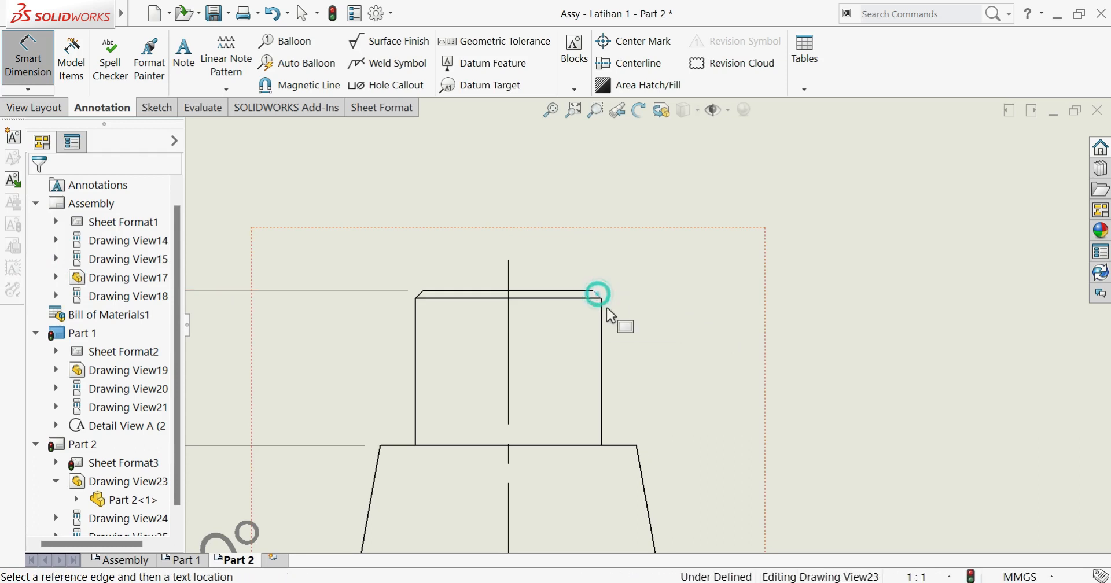
{"action": "left_click", "coordinate": [604, 324]}
{"action": "scroll", "coordinate": [784, 243], "scroll_direction": "up", "scroll_amount": 3}
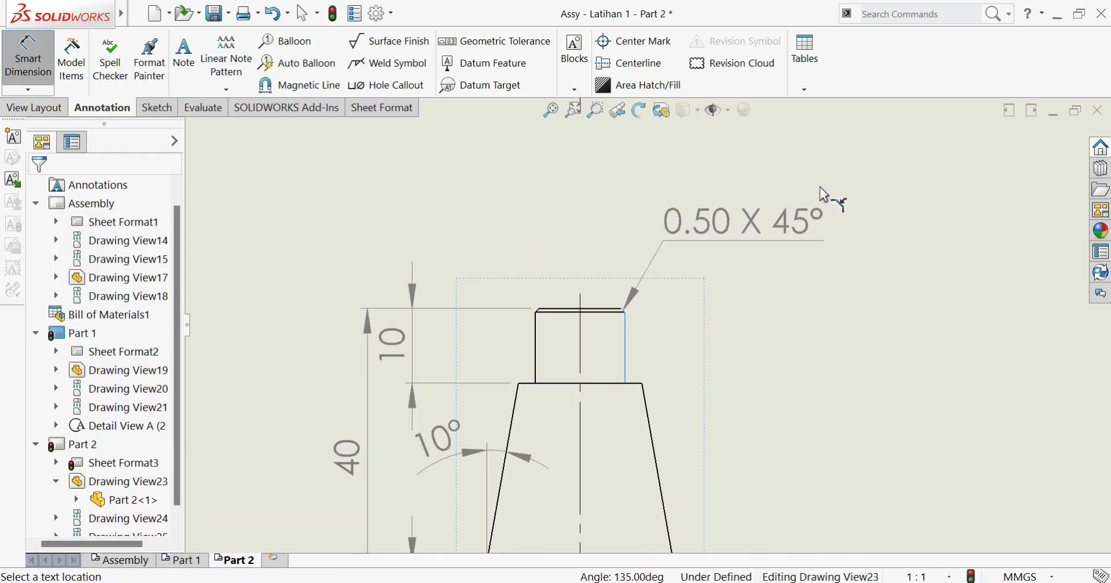
{"action": "left_click", "coordinate": [819, 187]}
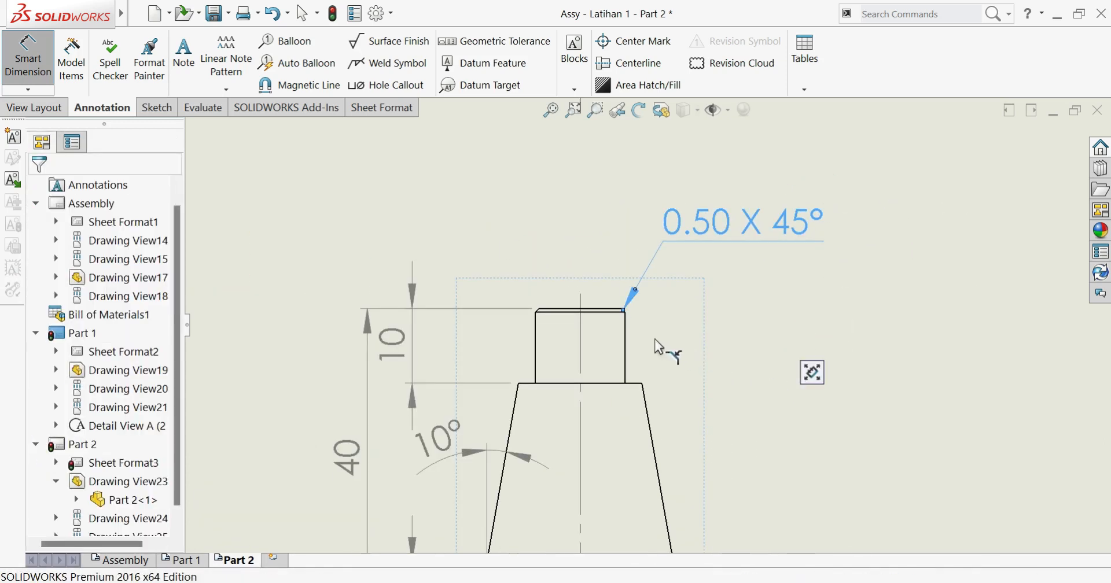
{"action": "scroll", "coordinate": [648, 324], "scroll_direction": "up", "scroll_amount": 4}
{"action": "scroll", "coordinate": [659, 261], "scroll_direction": "down", "scroll_amount": 2}
{"action": "scroll", "coordinate": [660, 262], "scroll_direction": "up", "scroll_amount": 3}
{"action": "scroll", "coordinate": [661, 260], "scroll_direction": "down", "scroll_amount": 3}
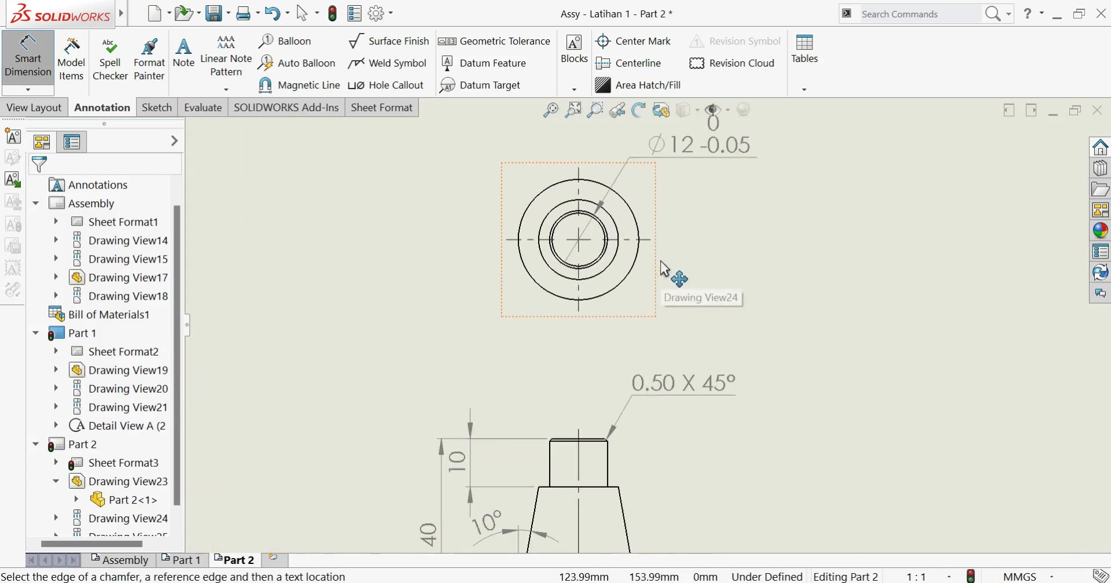
{"action": "key", "text": "Escape"}
- Set the Part 2 sheet scale to 2:1
{"action": "scroll", "coordinate": [728, 338], "scroll_direction": "up", "scroll_amount": 5}
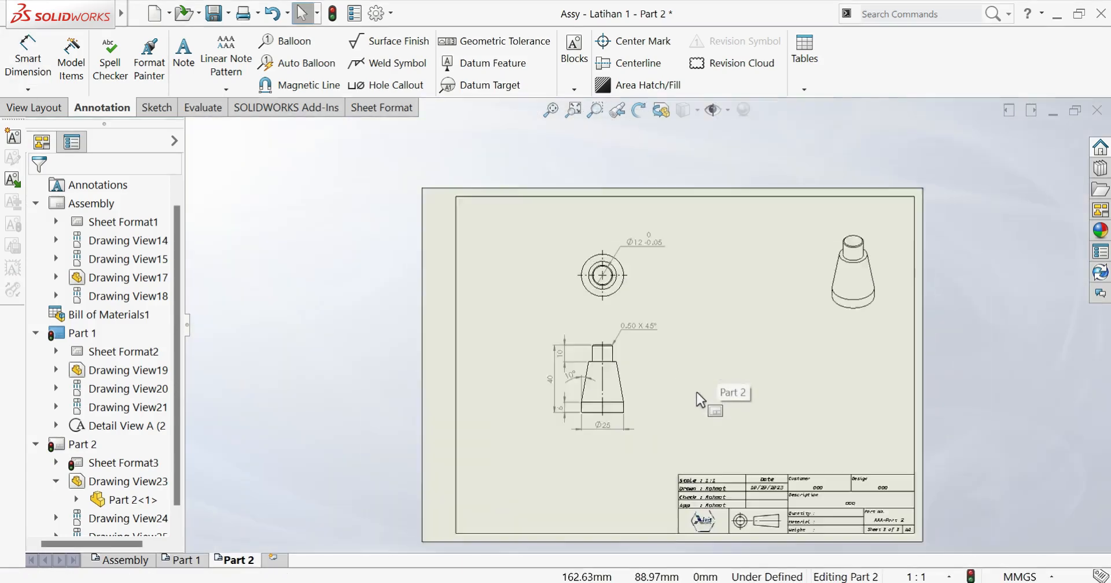
{"action": "scroll", "coordinate": [698, 399], "scroll_direction": "down", "scroll_amount": 2}
{"action": "left_click_drag", "start_coordinate": [597, 397], "coordinate": [574, 437]}
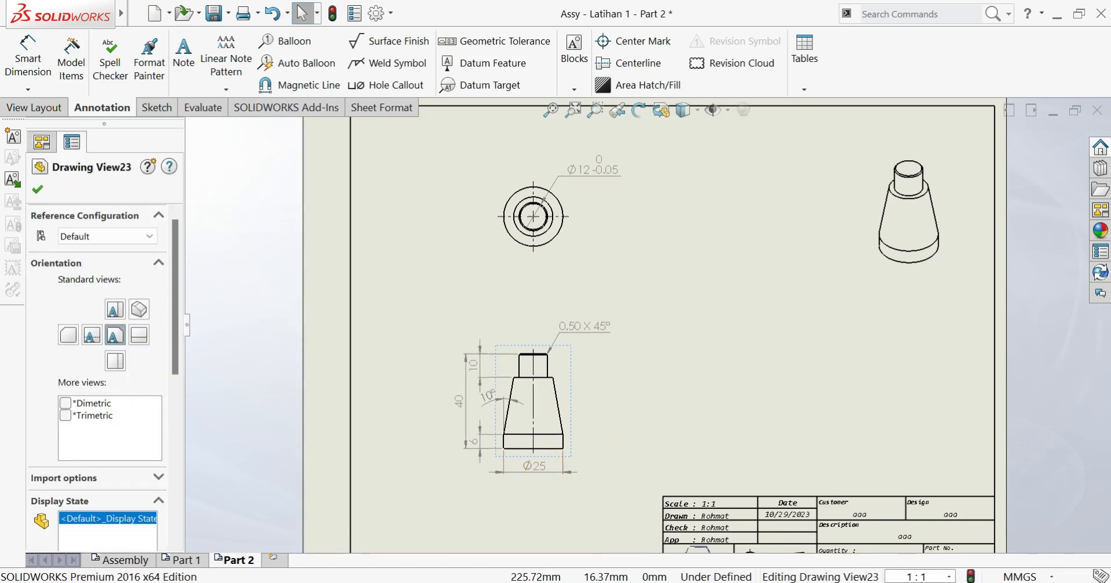
{"action": "left_click", "coordinate": [920, 577]}
{"action": "left_click", "coordinate": [896, 443]}
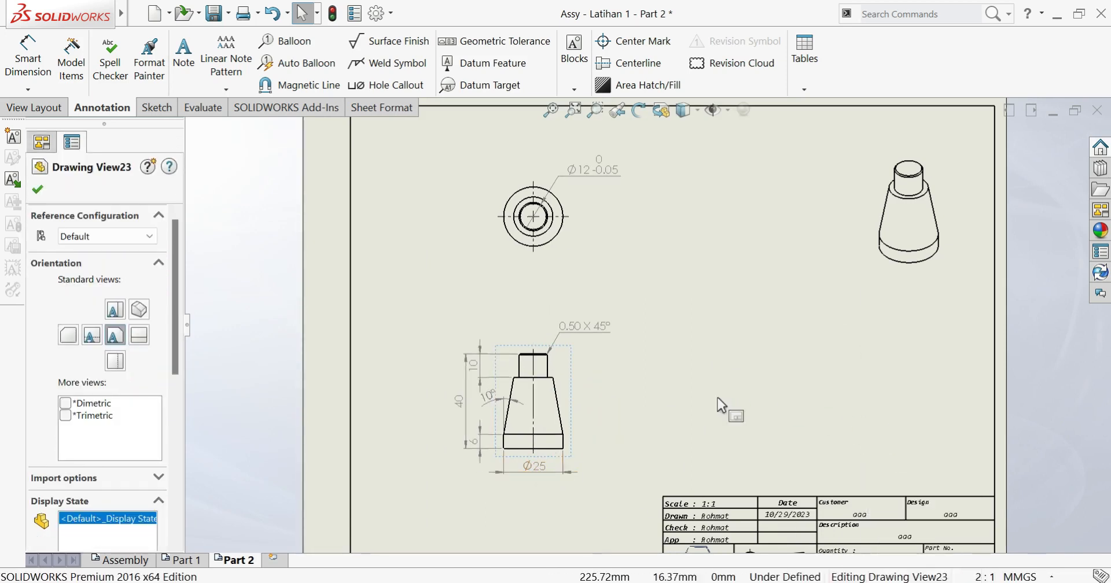
- Move the enlarged Part 2 front view down to widen its gap to the top view
{"action": "key", "text": "f"}
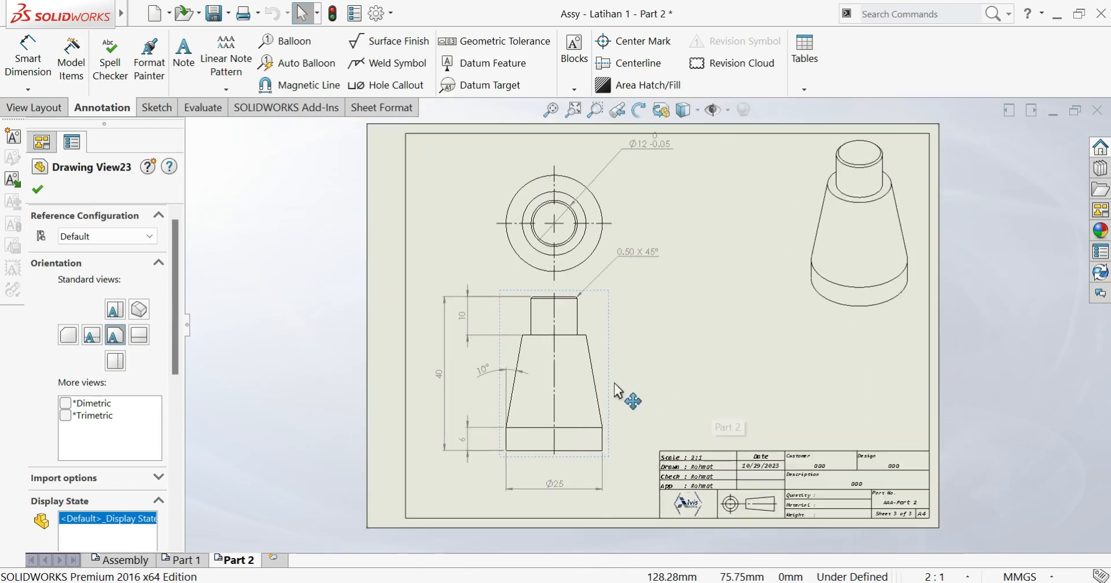
{"action": "left_click_drag", "start_coordinate": [610, 398], "coordinate": [608, 418]}
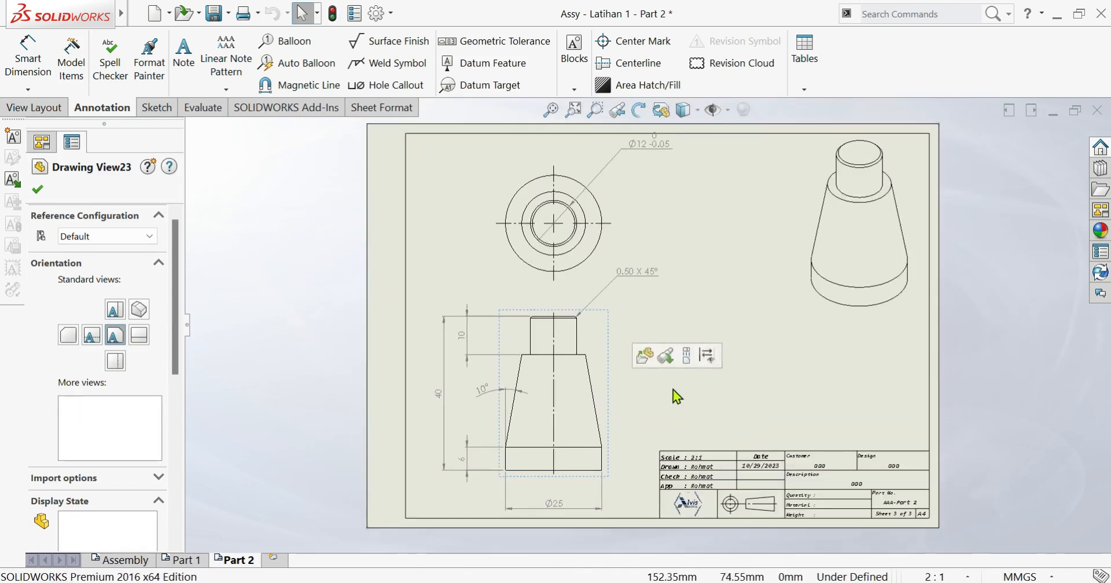
{"action": "left_click", "coordinate": [689, 449]}
- Bring the toleranced diameter text closer to the top view and move the isometric view down and left, inside the sheet border
{"action": "scroll", "coordinate": [686, 134], "scroll_direction": "down", "scroll_amount": 1}
{"action": "left_click_drag", "start_coordinate": [634, 151], "coordinate": [614, 180]}
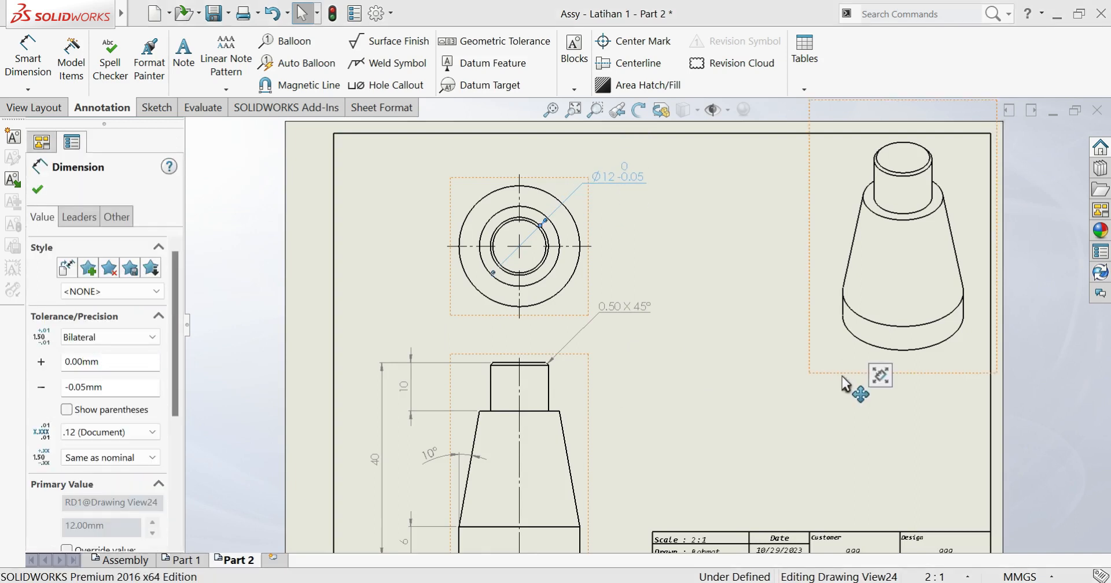
{"action": "left_click_drag", "start_coordinate": [842, 377], "coordinate": [798, 457]}
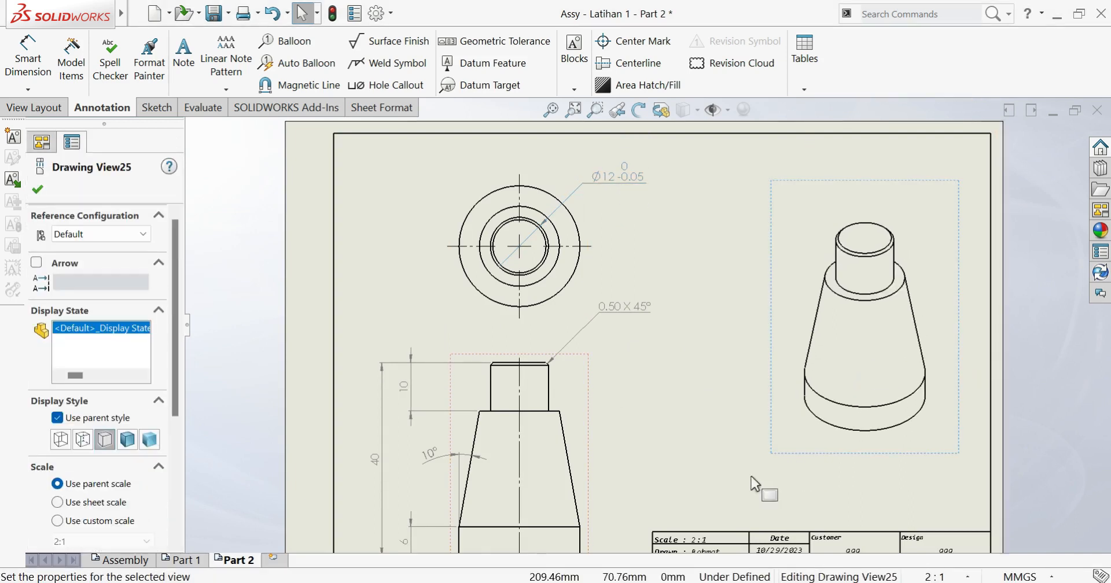
- Set the Part 2 isometric view to a custom scale of 1:1 and move it into the sheet's upper right corner
{"action": "left_click", "coordinate": [96, 529]}
{"action": "left_click", "coordinate": [88, 542]}
{"action": "left_click", "coordinate": [69, 380]}
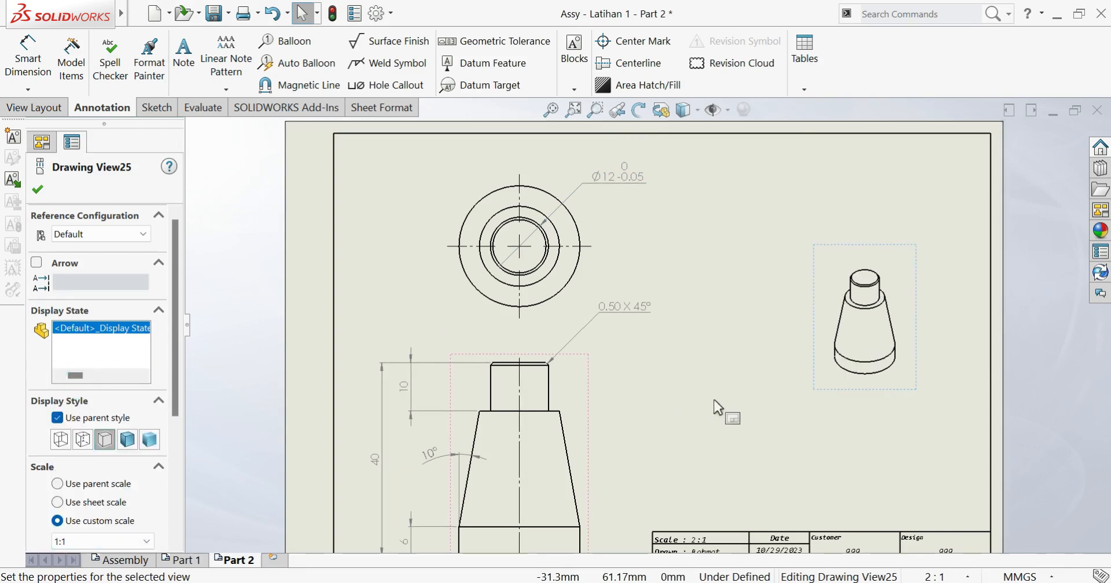
{"action": "left_click", "coordinate": [812, 429]}
{"action": "left_click_drag", "start_coordinate": [834, 391], "coordinate": [891, 279]}
{"action": "scroll", "coordinate": [712, 364], "scroll_direction": "up", "scroll_amount": 3}
{"action": "scroll", "coordinate": [640, 458], "scroll_direction": "down", "scroll_amount": 1}
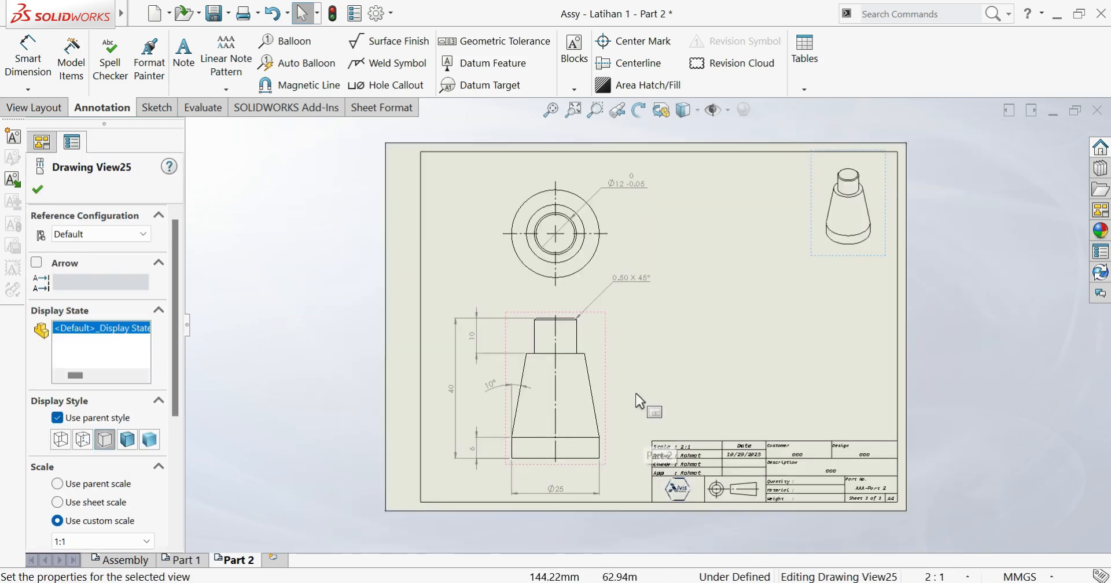
- Shift the front view slightly right and place a side view projected horizontally from the top view, to its right
{"action": "mouse_move", "coordinate": [607, 364]}
{"action": "left_mouse_down"}
{"action": "mouse_move", "coordinate": [583, 386]}
{"action": "mouse_move", "coordinate": [624, 385]}
{"action": "left_mouse_up"}
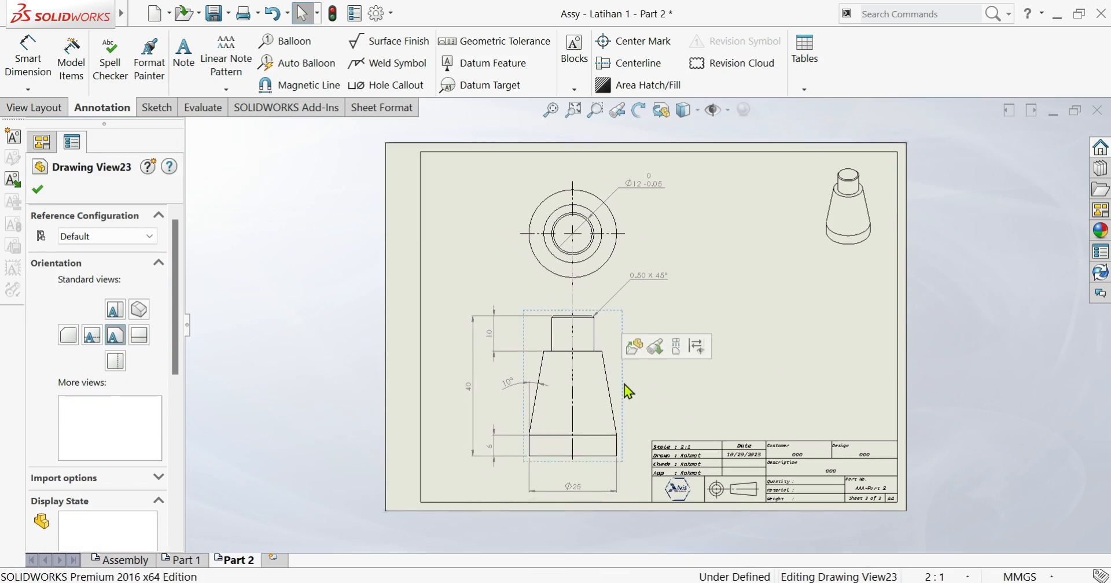
{"action": "left_click", "coordinate": [625, 257]}
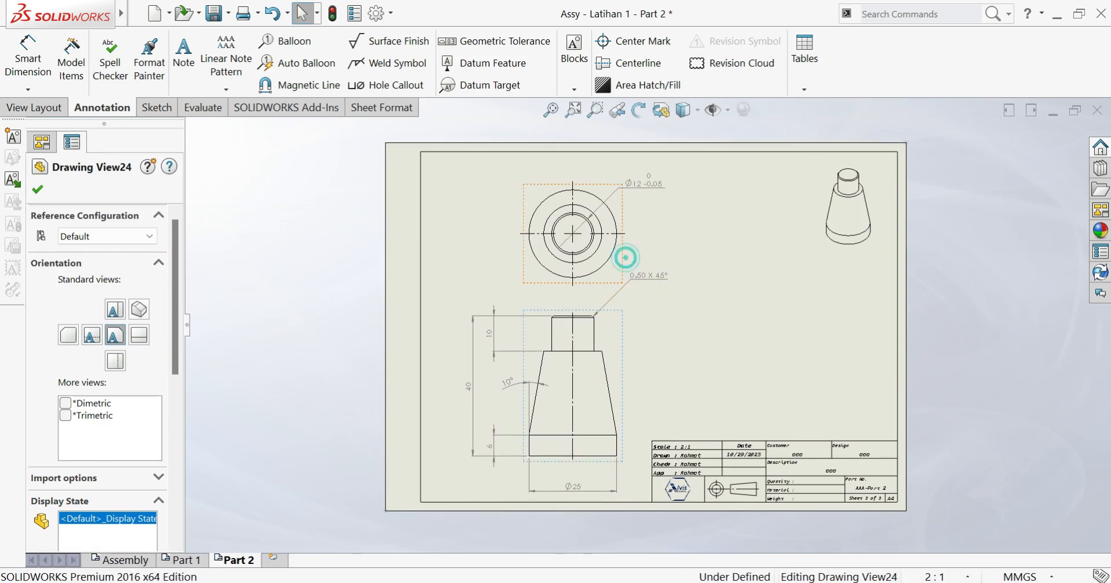
{"action": "left_click", "coordinate": [35, 108]}
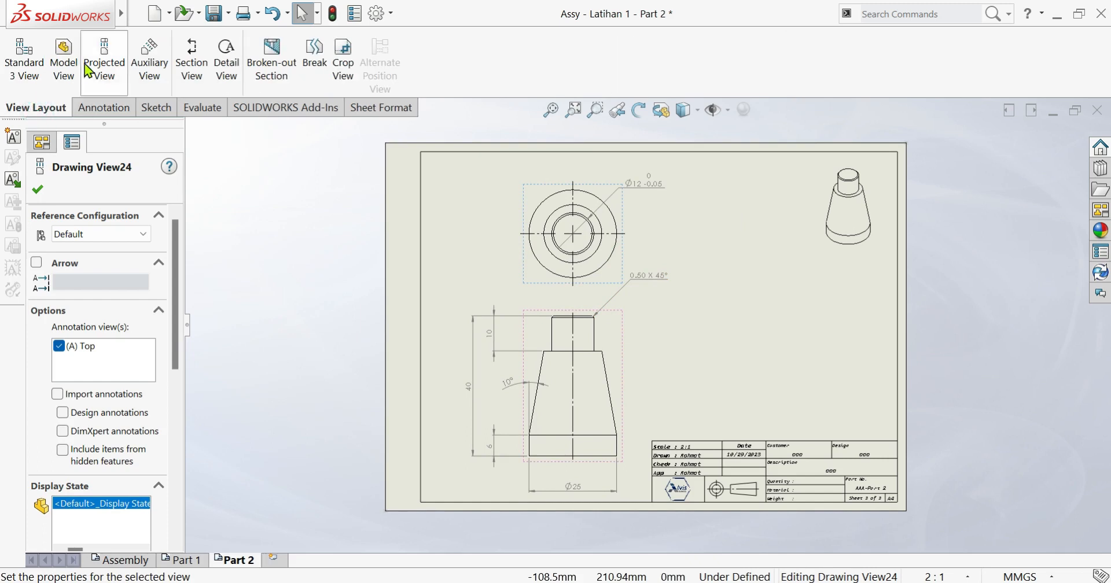
{"action": "left_click", "coordinate": [88, 71]}
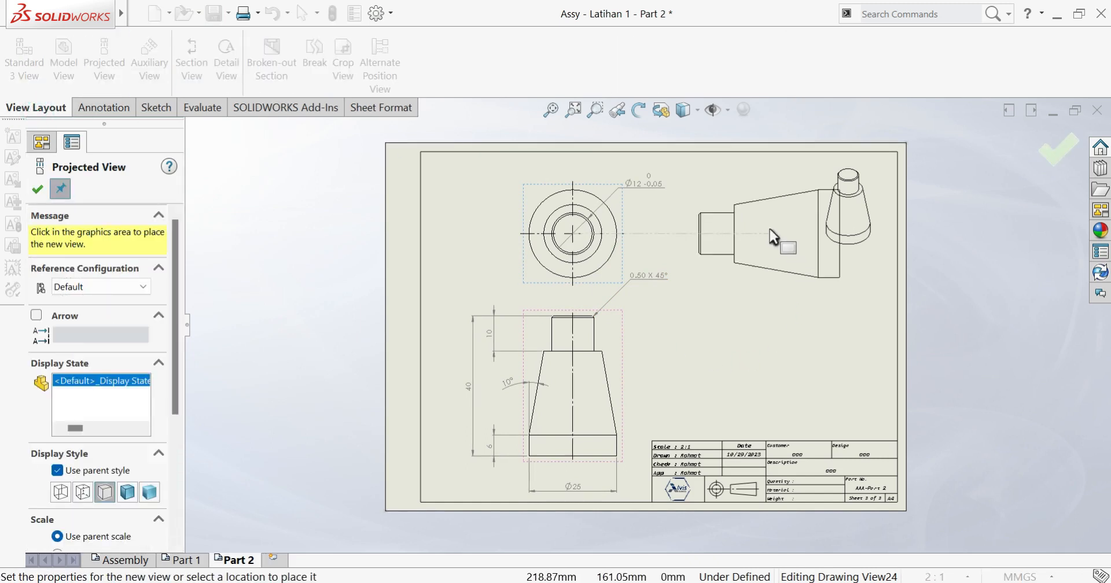
{"action": "left_click", "coordinate": [746, 240]}
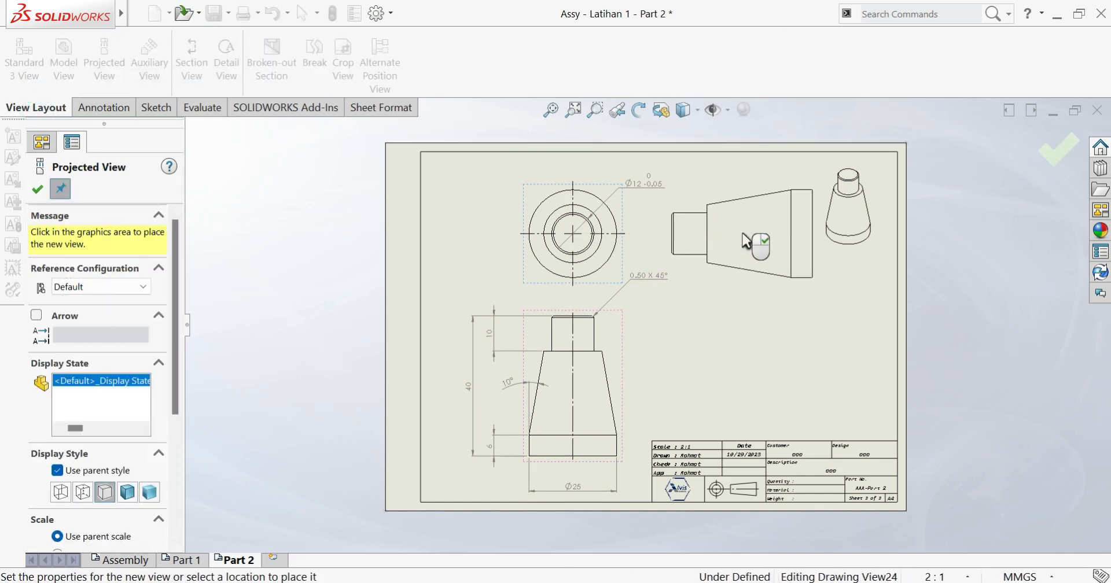
{"action": "right_click", "coordinate": [743, 241]}
- Delete the dimensioned front view and move the circular view down toward the middle of the sheet
{"action": "left_click", "coordinate": [623, 373]}
{"action": "key", "text": "Delete"}
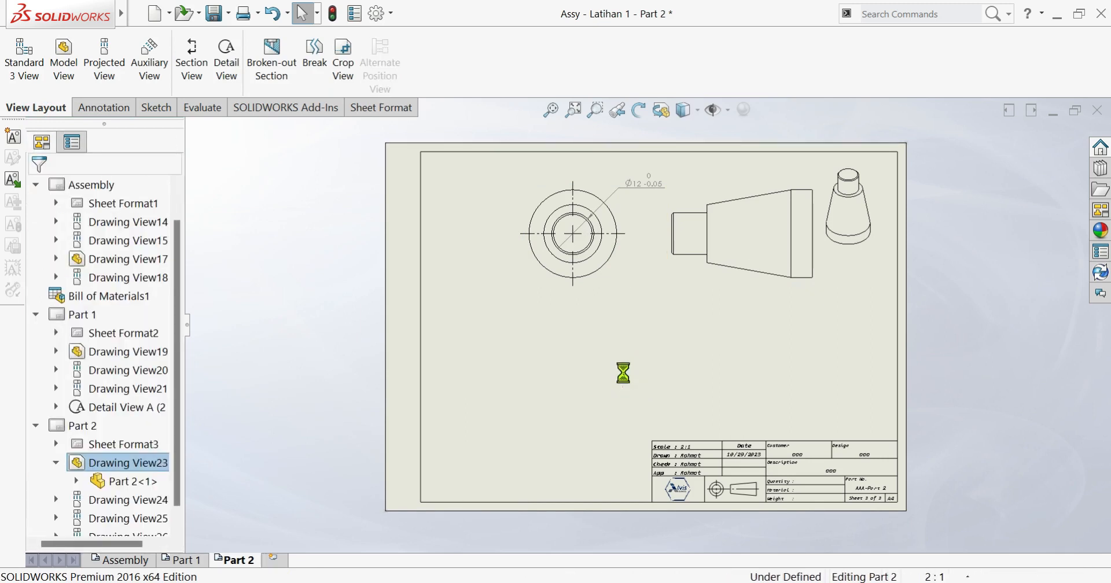
{"action": "left_click_drag", "start_coordinate": [624, 285], "coordinate": [610, 369]}
- Change the circular view from its custom scale to the sheet scale
{"action": "scroll", "coordinate": [96, 380], "scroll_direction": "down", "scroll_amount": 5}
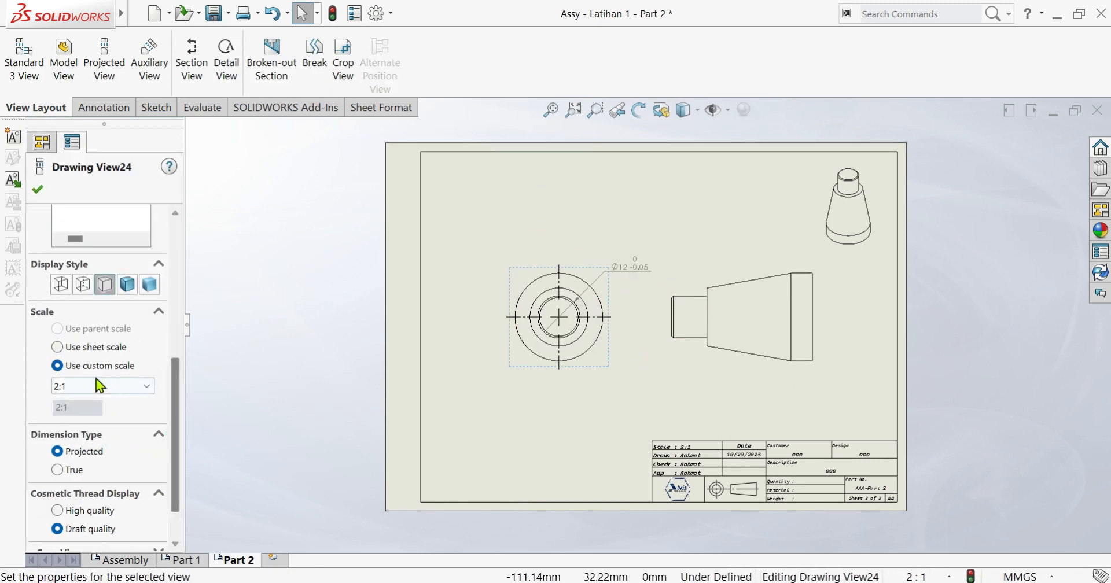
{"action": "left_click", "coordinate": [86, 349]}
{"action": "left_click", "coordinate": [625, 409]}
- Move the circular view further left and down, and place its toleranced diameter dimension at the view's upper left
{"action": "scroll", "coordinate": [715, 344], "scroll_direction": "down", "scroll_amount": 4}
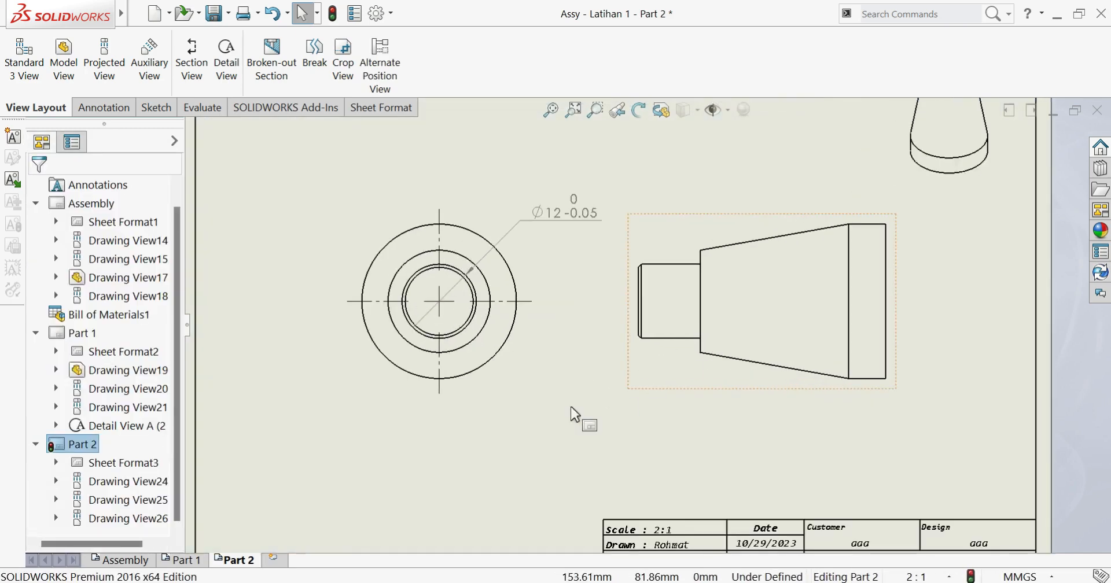
{"action": "left_click", "coordinate": [512, 387]}
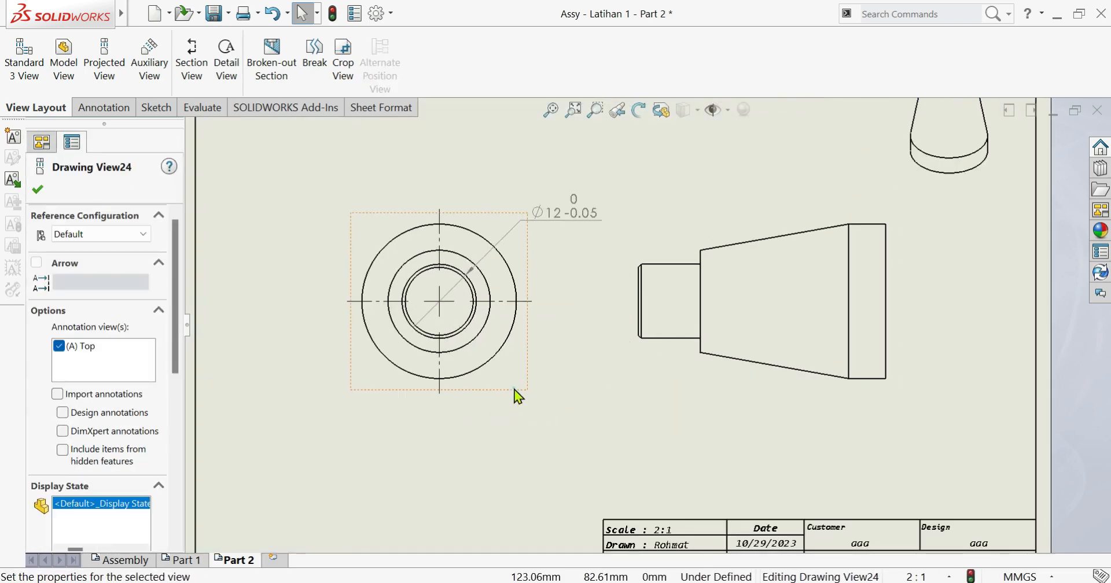
{"action": "left_click_drag", "start_coordinate": [516, 392], "coordinate": [493, 409]}
{"action": "scroll", "coordinate": [615, 266], "scroll_direction": "up", "scroll_amount": 3}
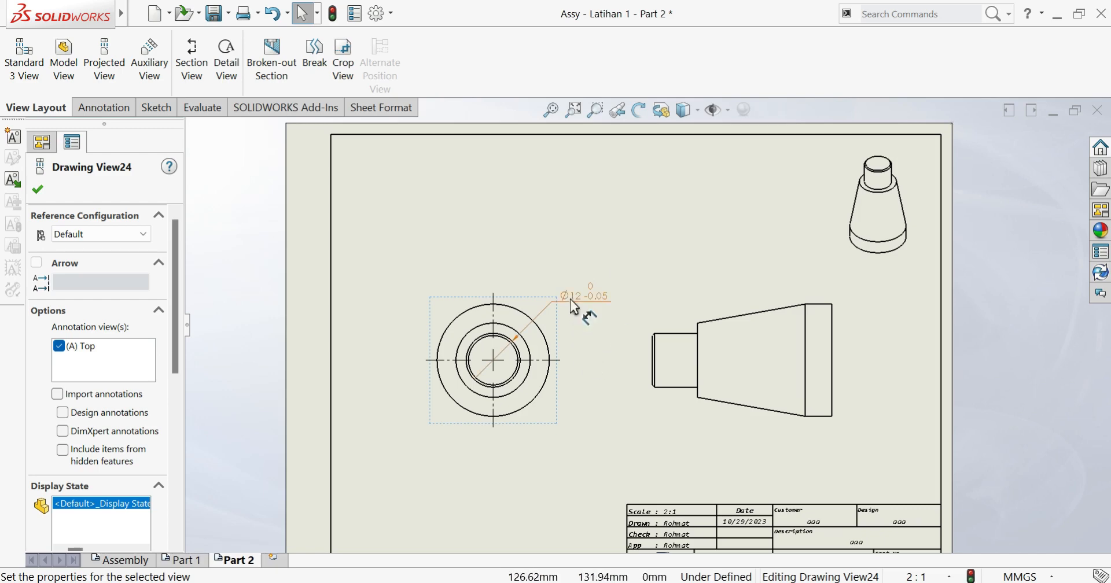
{"action": "left_click_drag", "start_coordinate": [570, 299], "coordinate": [443, 287]}
{"action": "left_click", "coordinate": [383, 352]}
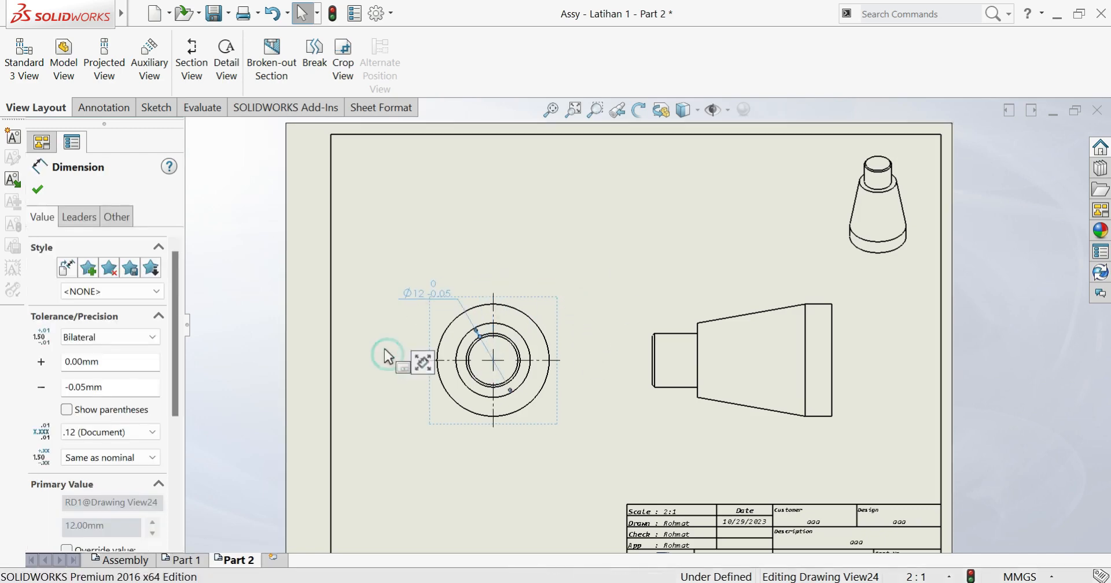
- Dimension the overall length and the cylindrical base's length below the projected side view
{"action": "left_click", "coordinate": [90, 102]}
{"action": "left_click", "coordinate": [28, 58]}
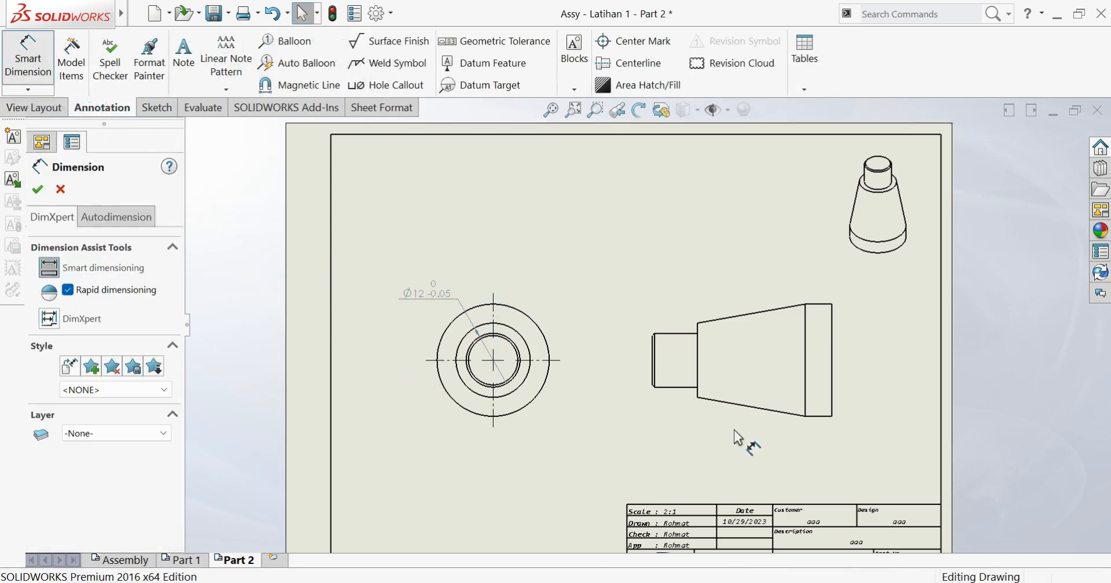
{"action": "scroll", "coordinate": [732, 428], "scroll_direction": "down", "scroll_amount": 4}
{"action": "left_click", "coordinate": [506, 252]}
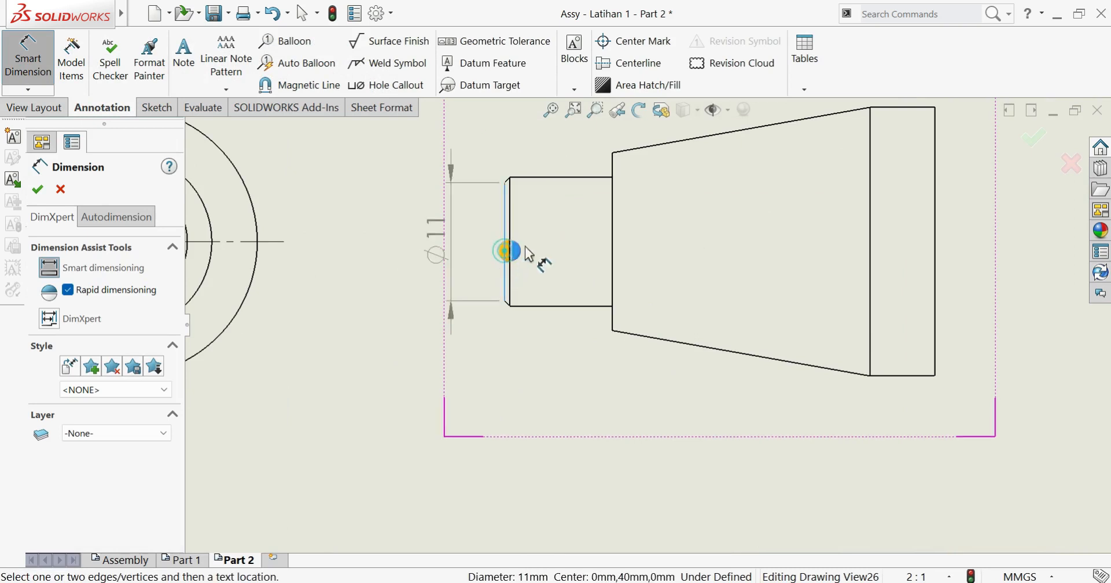
{"action": "left_click", "coordinate": [935, 253]}
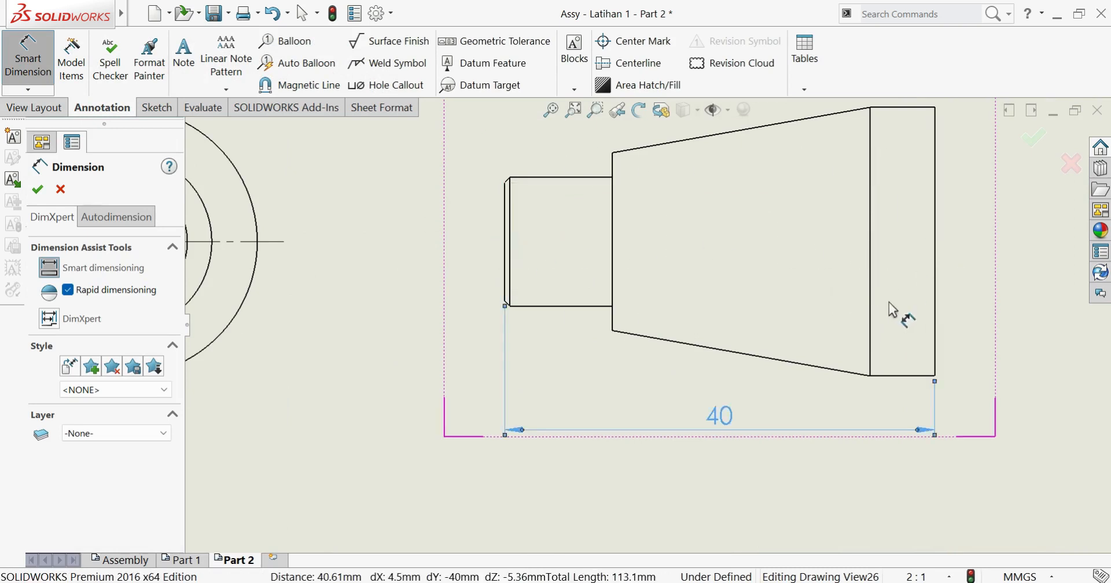
{"action": "left_click", "coordinate": [876, 383]}
{"action": "left_click", "coordinate": [890, 379]}
{"action": "left_click", "coordinate": [890, 379]}
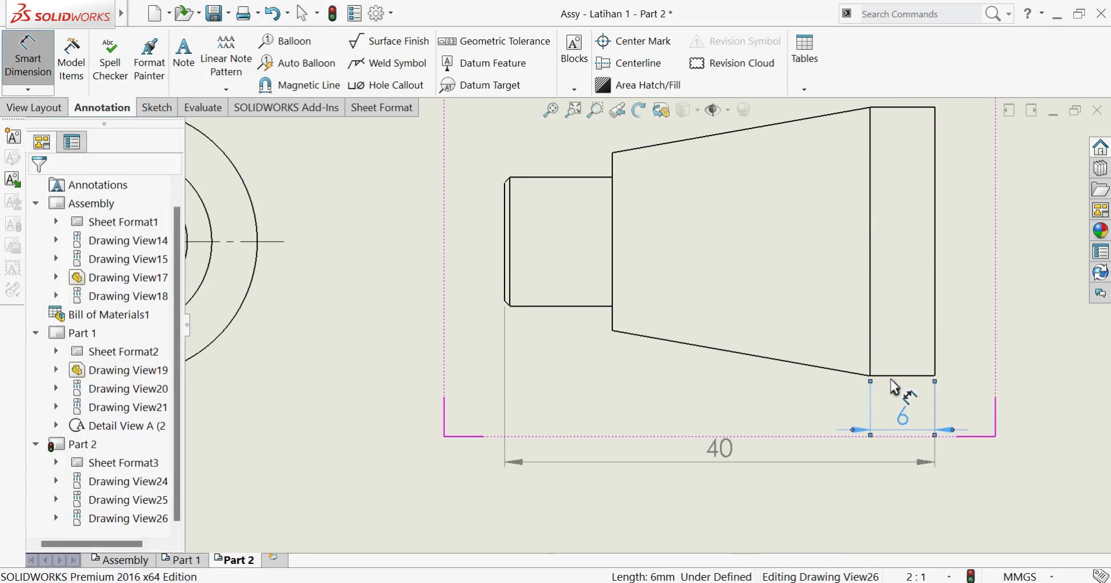
- Dimension the pin's length below the side view and the base's diameter to its right
{"action": "left_click", "coordinate": [612, 295]}
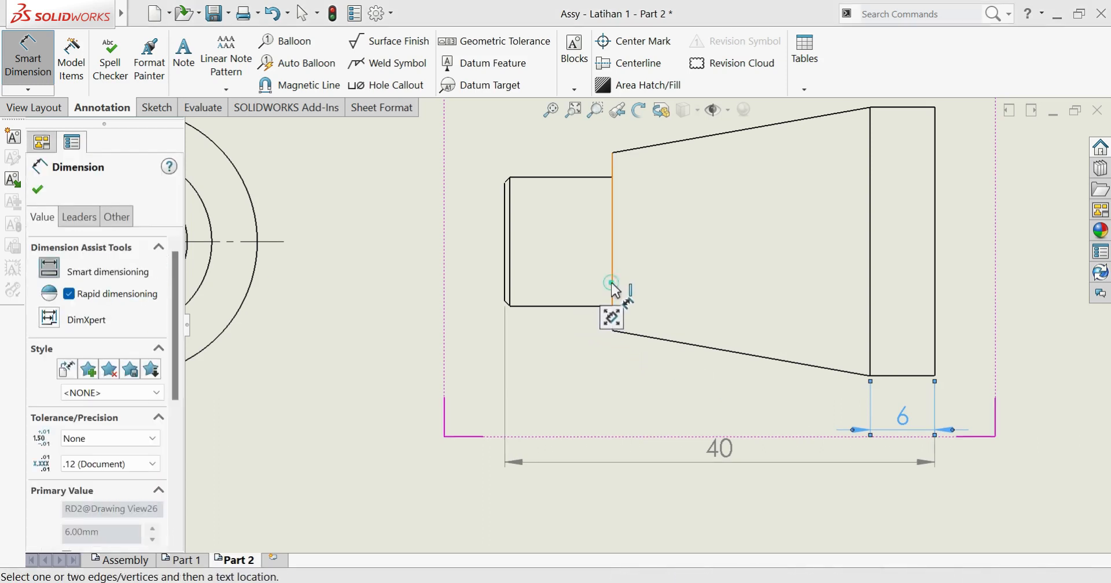
{"action": "left_click", "coordinate": [505, 267]}
{"action": "left_click", "coordinate": [505, 269]}
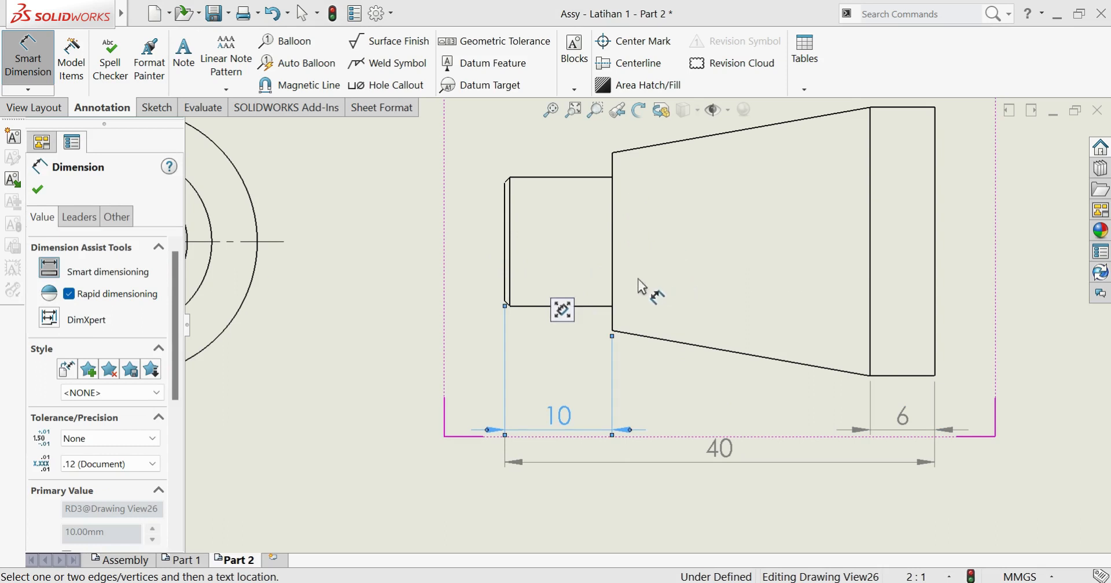
{"action": "left_click", "coordinate": [594, 307]}
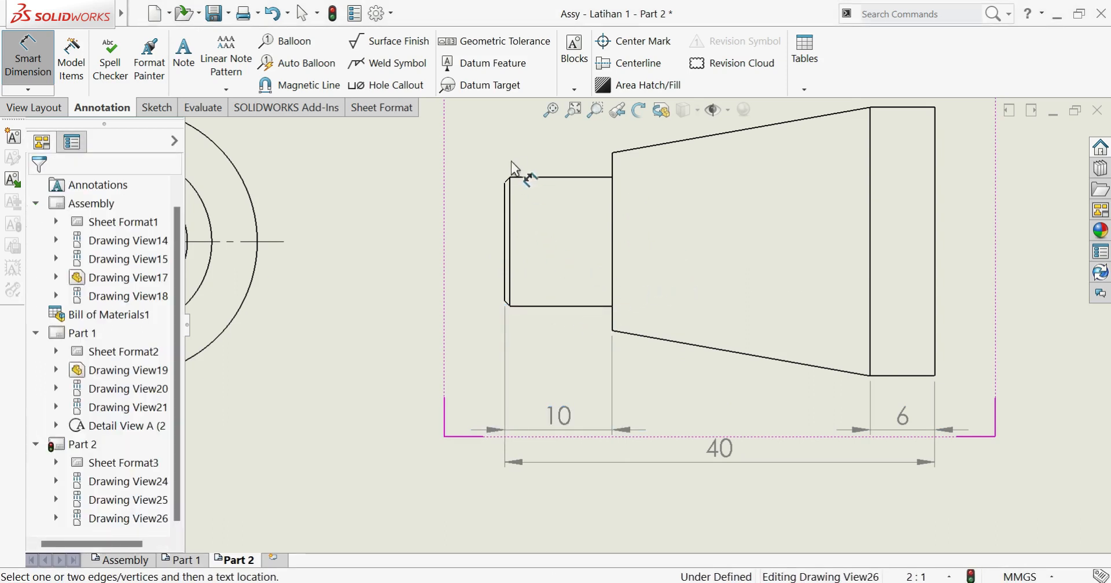
{"action": "scroll", "coordinate": [712, 301], "scroll_direction": "up", "scroll_amount": 3}
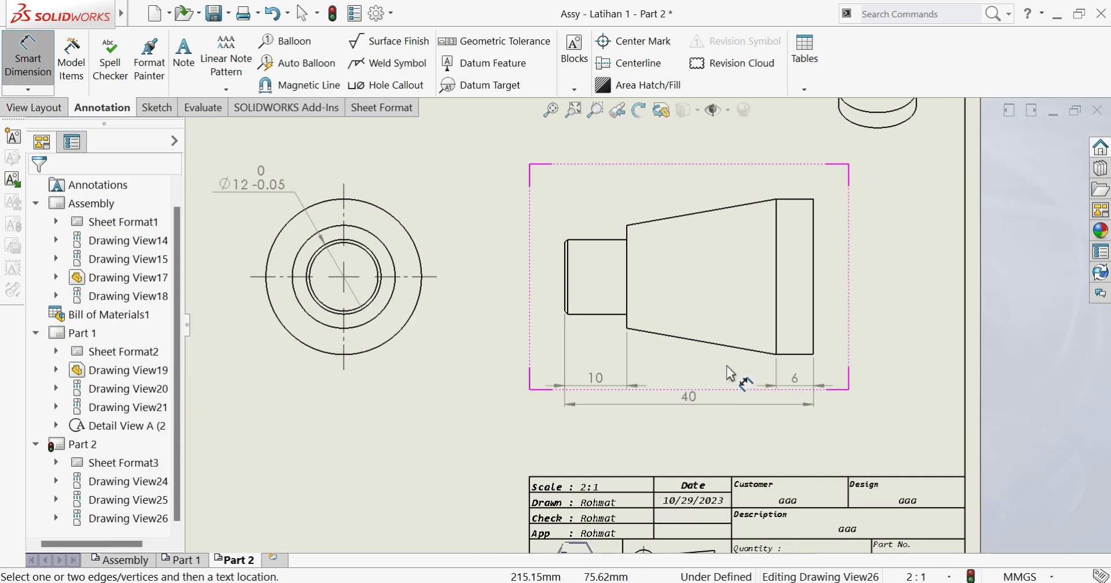
{"action": "left_click", "coordinate": [814, 261]}
{"action": "left_click", "coordinate": [833, 272]}
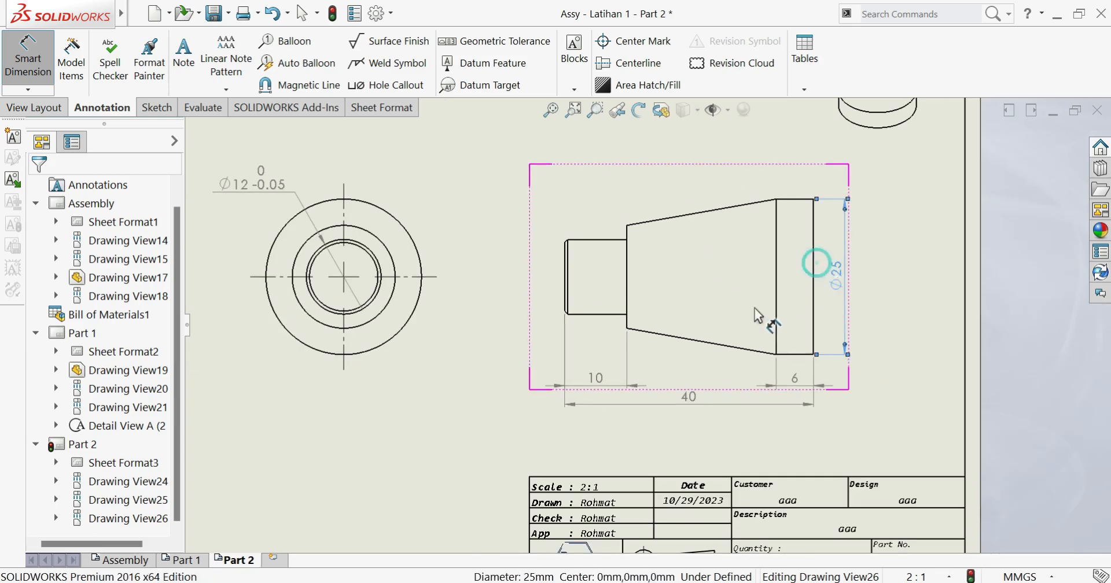
- Add a chamfer dimension to the pin's upper left corner in the side view, with its text above and left
{"action": "left_click", "coordinate": [27, 90]}
{"action": "left_click", "coordinate": [70, 273]}
{"action": "scroll", "coordinate": [574, 242], "scroll_direction": "down", "scroll_amount": 2}
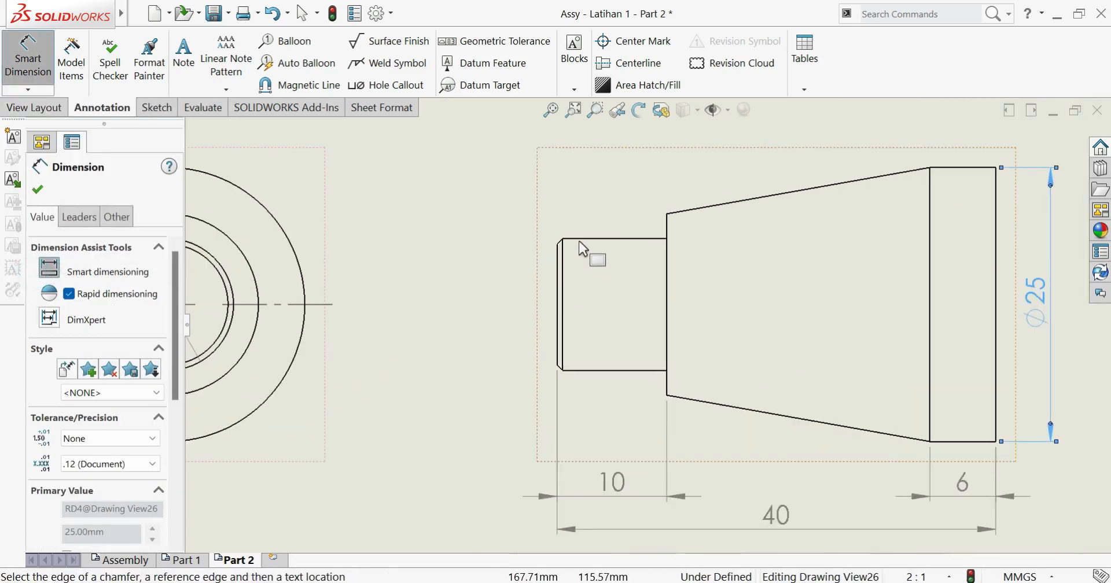
{"action": "scroll", "coordinate": [573, 254], "scroll_direction": "down", "scroll_amount": 3}
{"action": "left_click", "coordinate": [577, 261]}
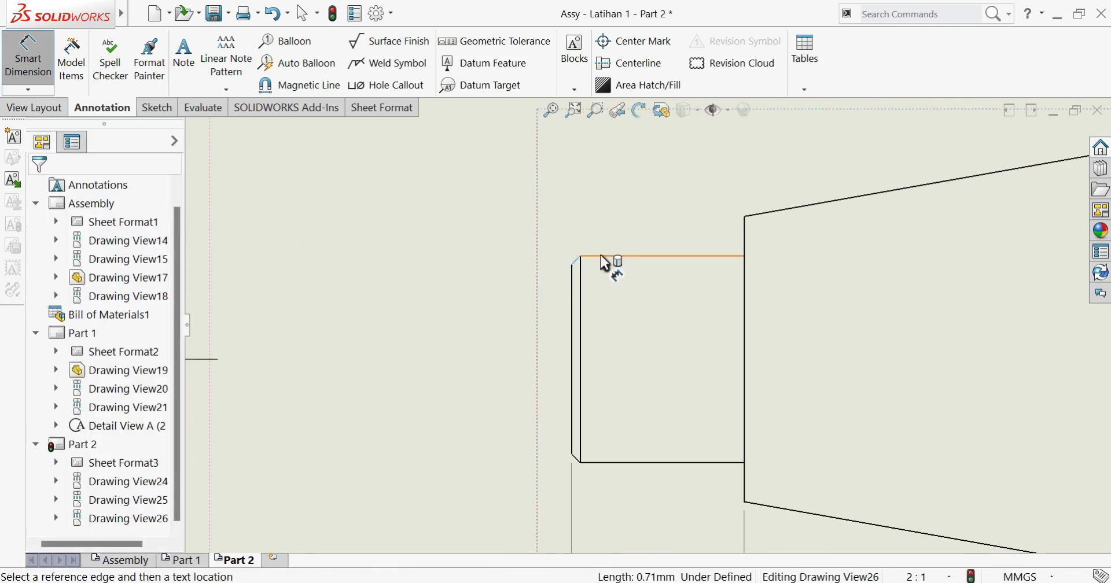
{"action": "left_click", "coordinate": [602, 257]}
{"action": "scroll", "coordinate": [595, 253], "scroll_direction": "up", "scroll_amount": 3}
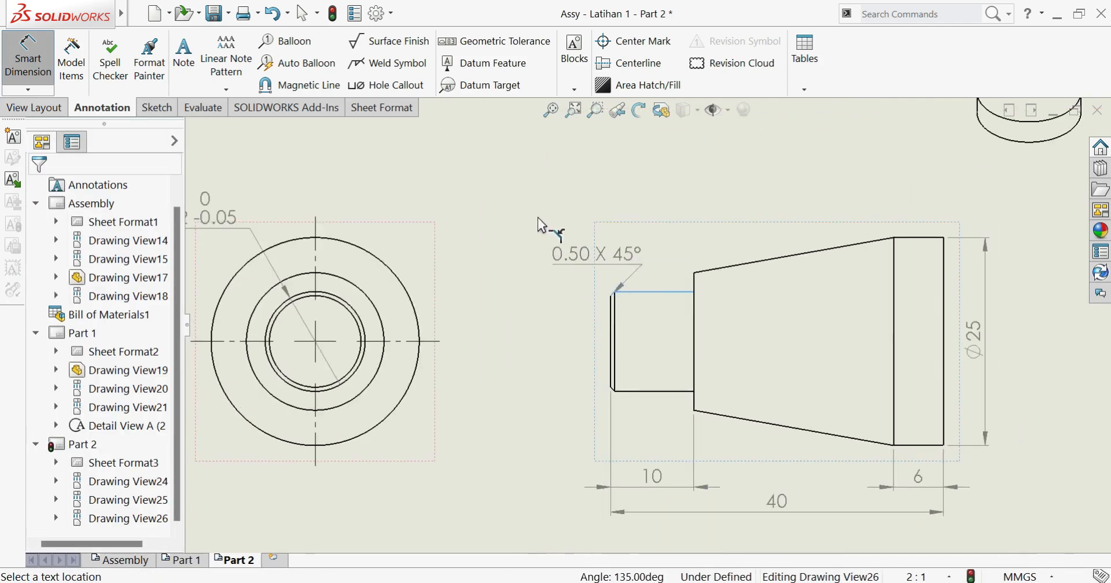
{"action": "left_click", "coordinate": [498, 221]}
- Add a centerline along the axis of the tapered part in the side view
{"action": "left_click", "coordinate": [636, 63]}
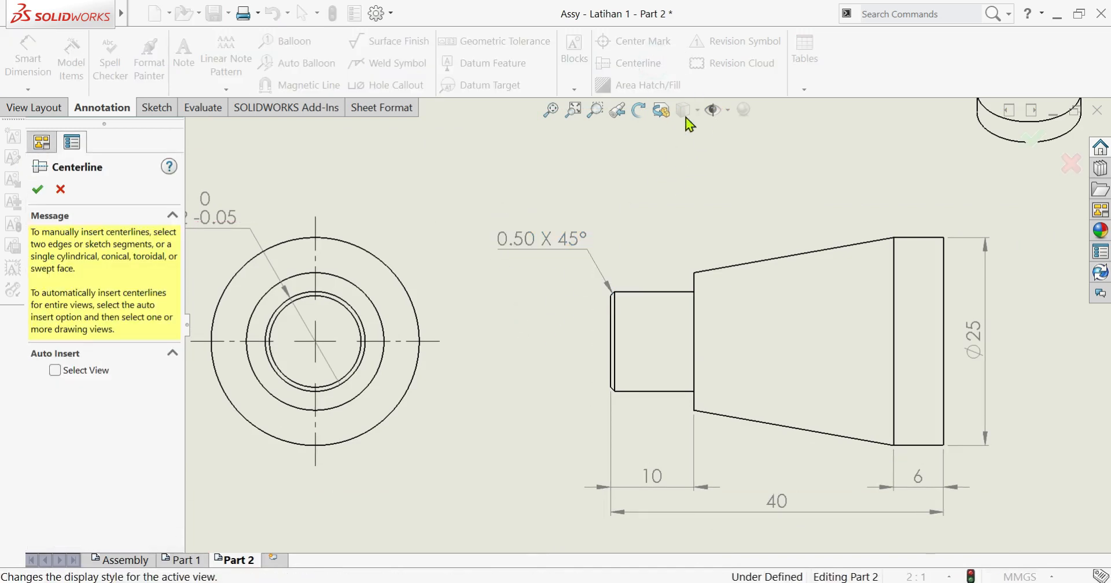
{"action": "left_click", "coordinate": [842, 306]}
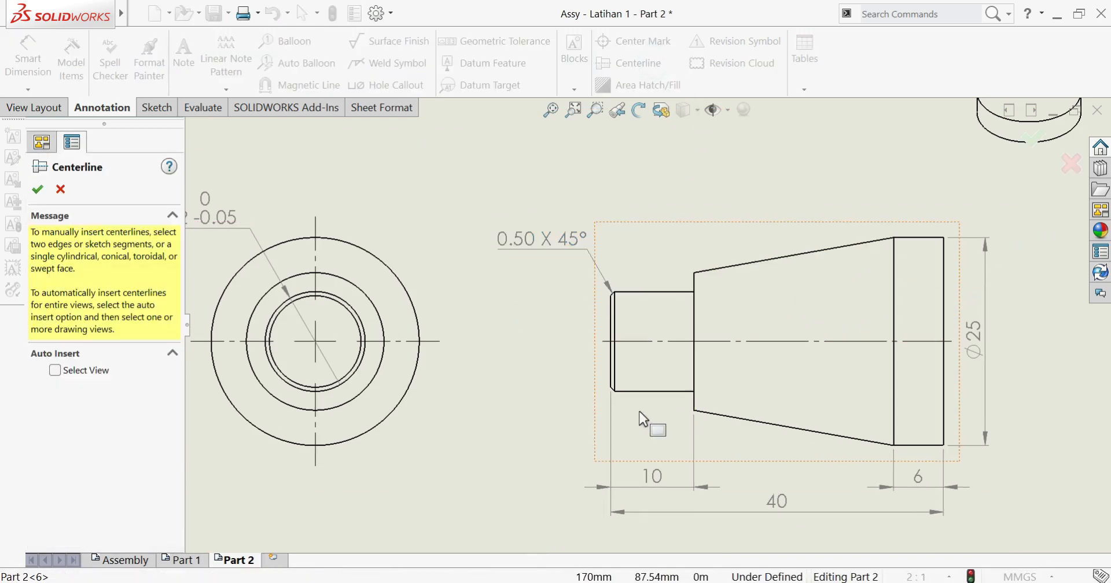
{"action": "key", "text": "Escape"}
{"action": "scroll", "coordinate": [648, 323], "scroll_direction": "up", "scroll_amount": 3}
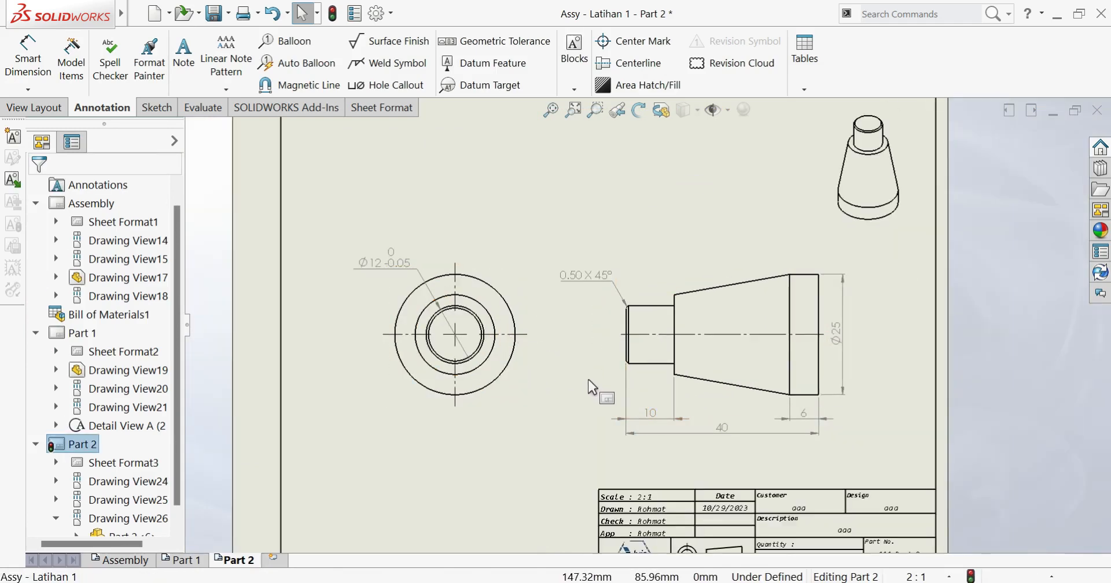
{"action": "scroll", "coordinate": [591, 387], "scroll_direction": "down", "scroll_amount": 2}
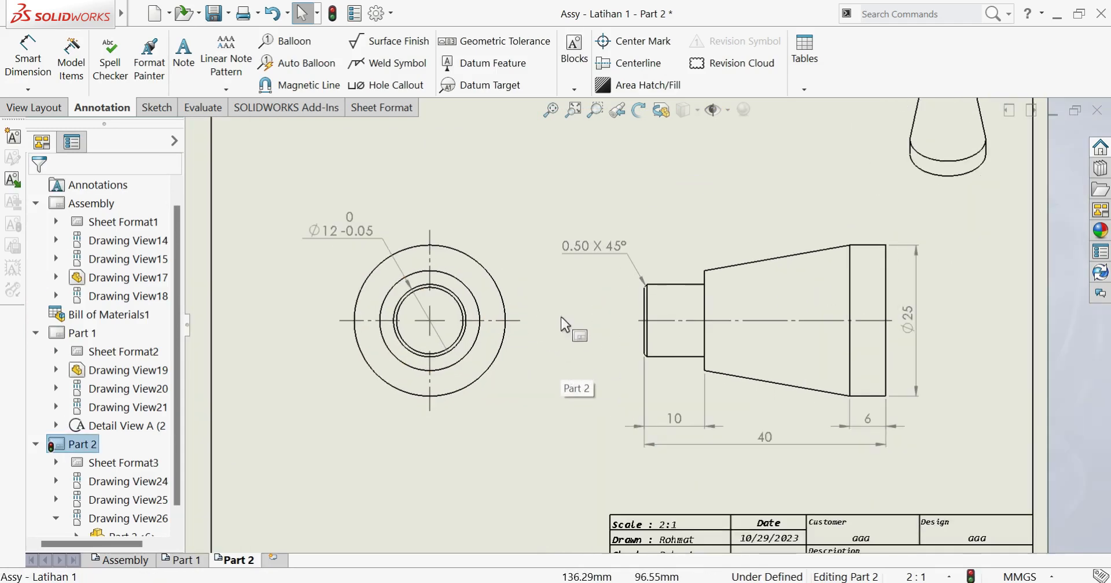
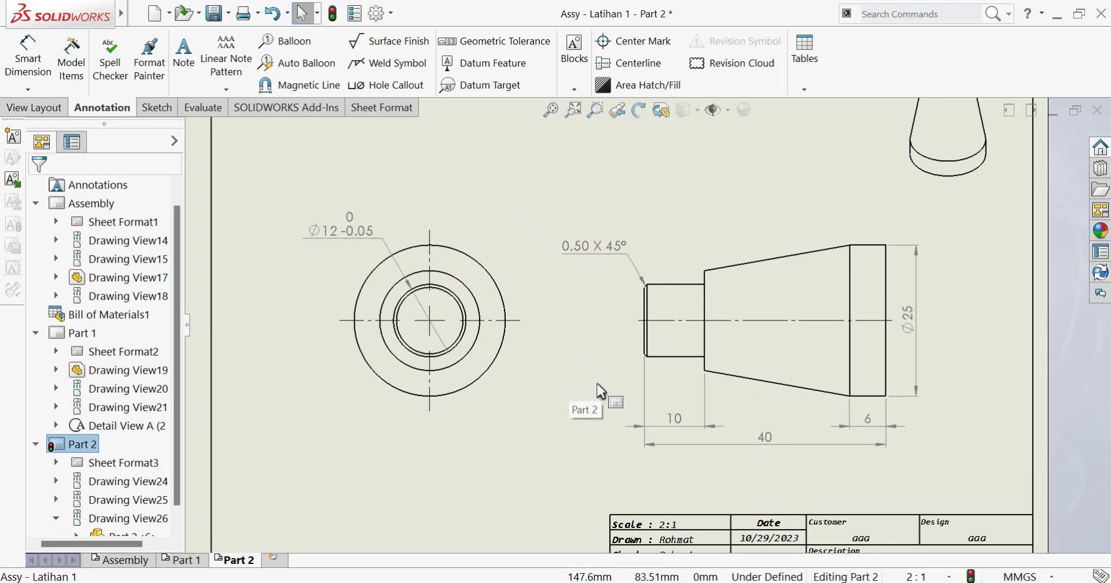
- Delete the toleranced diameter dimension from the circular view
{"action": "left_click", "coordinate": [345, 232]}
{"action": "key", "text": "Delete"}
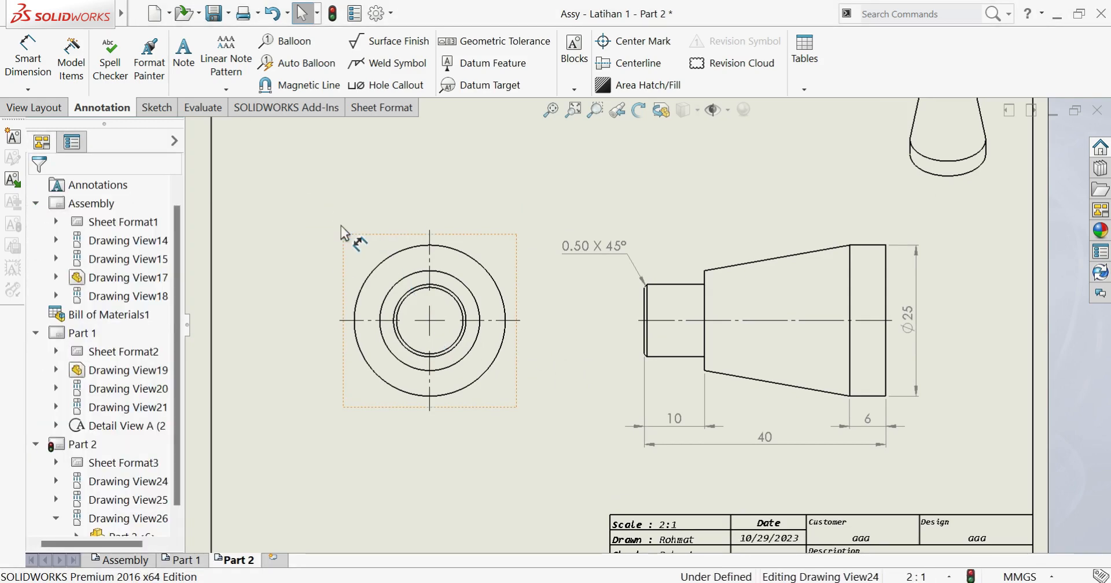
- Dimension the pin's diameter in the side view and place the dimension to the left of the pin
{"action": "left_click", "coordinate": [23, 61]}
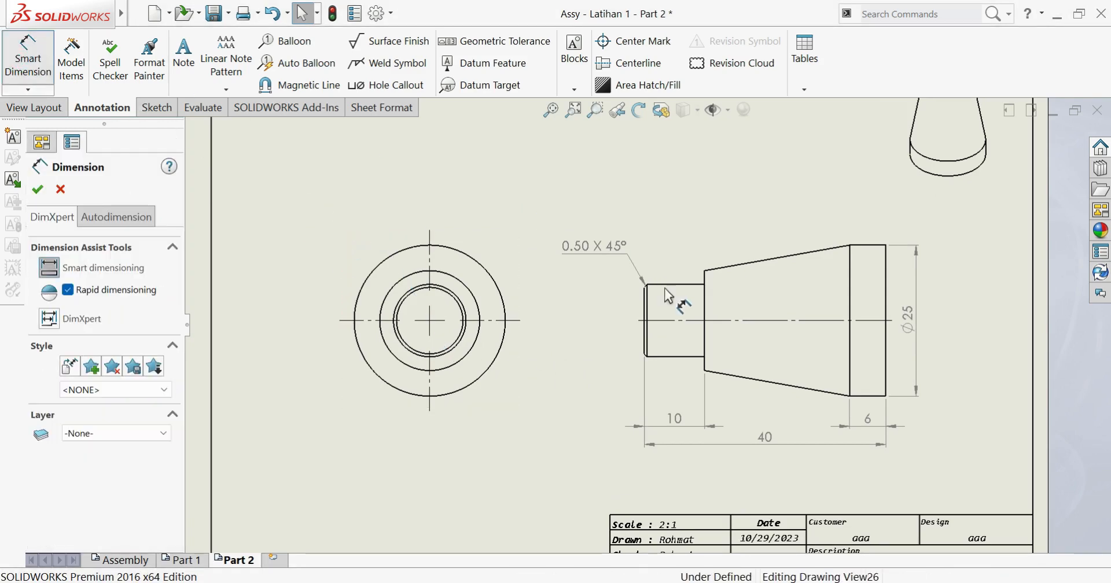
{"action": "scroll", "coordinate": [664, 289], "scroll_direction": "down", "scroll_amount": 2}
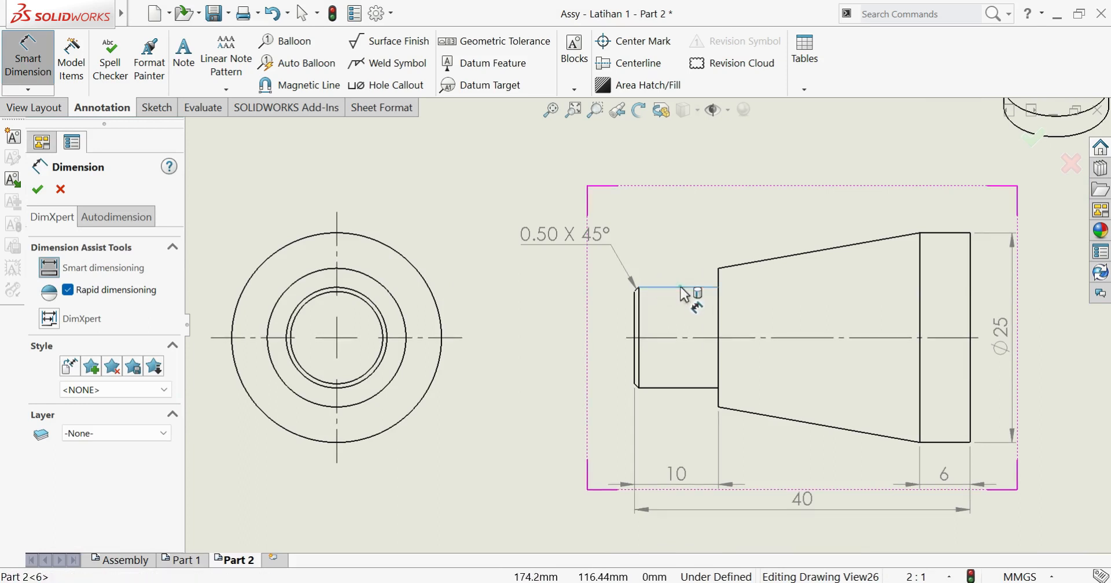
{"action": "left_click", "coordinate": [682, 288]}
{"action": "left_click", "coordinate": [684, 387]}
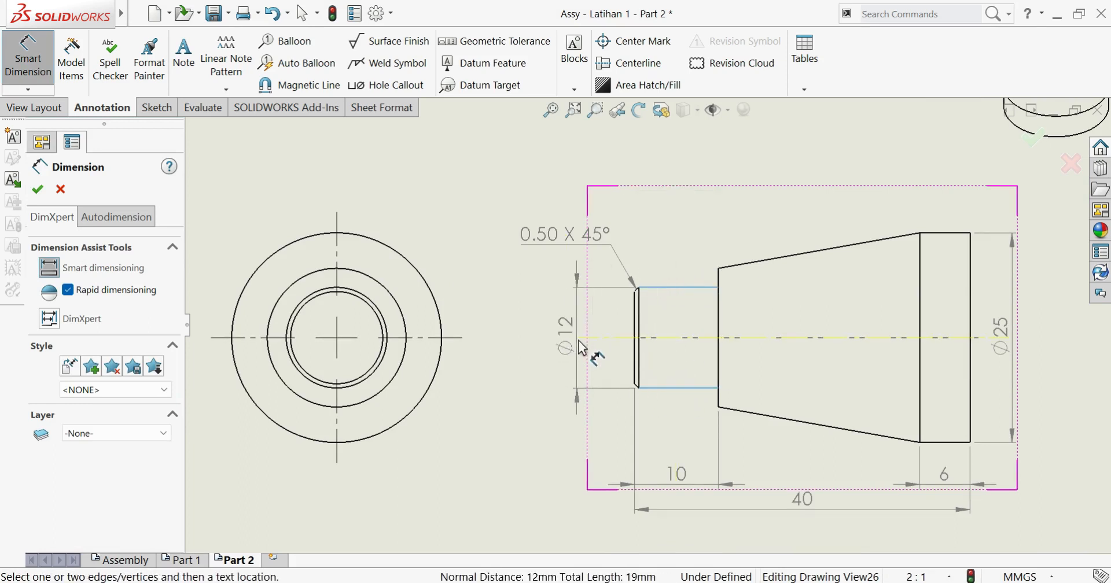
{"action": "left_click", "coordinate": [580, 344]}
- Give the pin's diameter dimension a bilateral tolerance with a lower deviation of -0.05 mm
{"action": "left_click", "coordinate": [99, 438]}
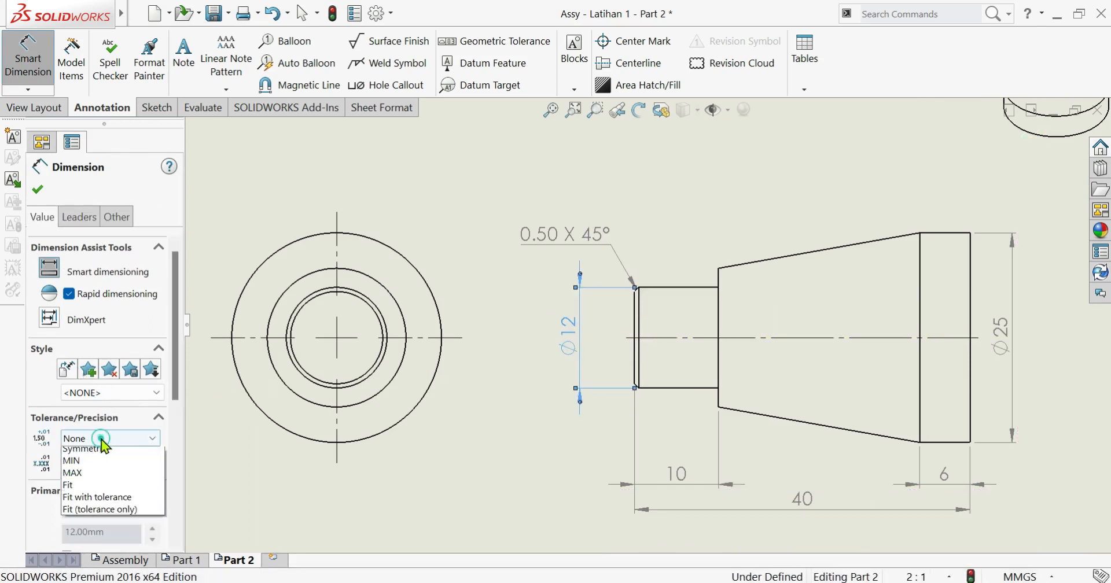
{"action": "left_click", "coordinate": [97, 479]}
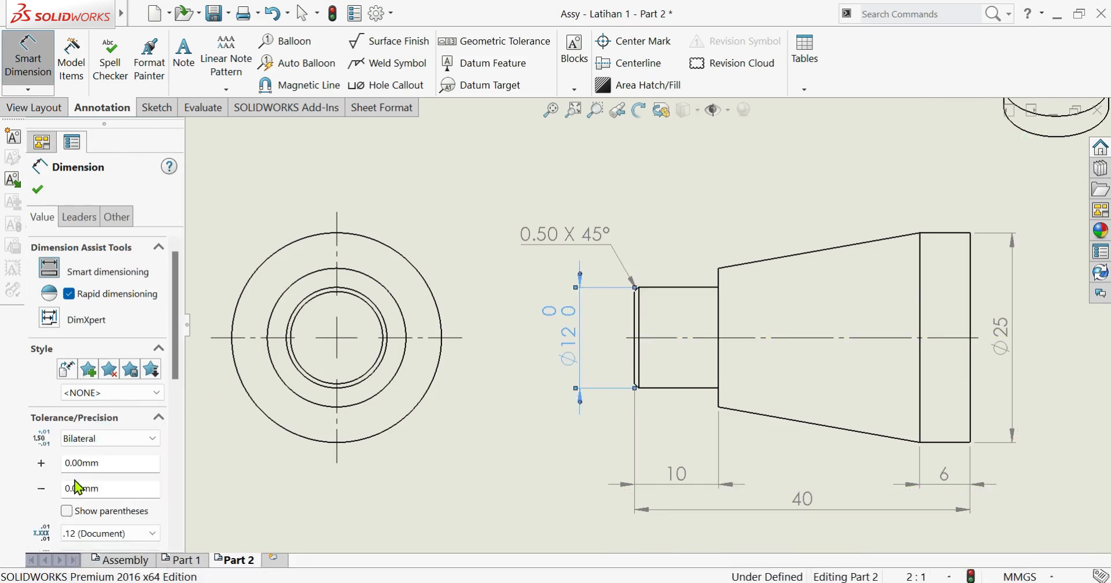
{"action": "left_click", "coordinate": [78, 489]}
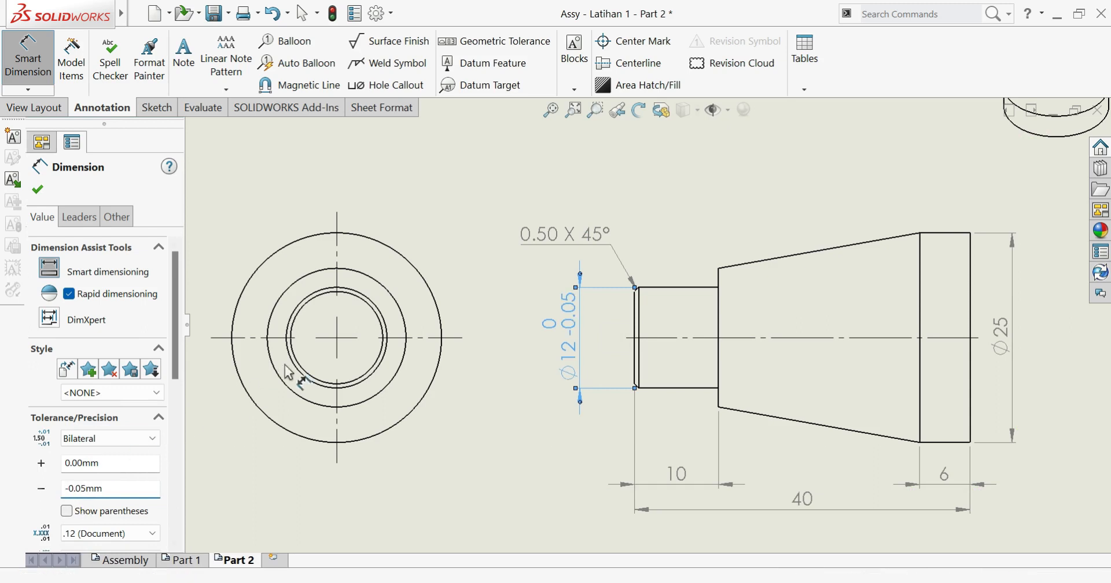
{"action": "left_click", "coordinate": [519, 173]}
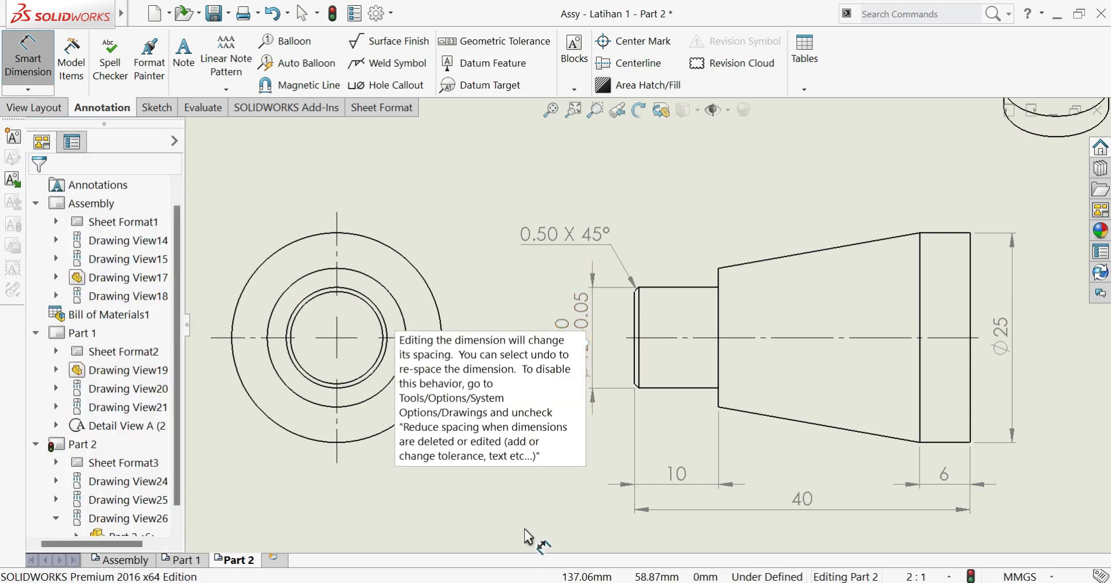
{"action": "scroll", "coordinate": [640, 385], "scroll_direction": "up", "scroll_amount": 3}
{"action": "scroll", "coordinate": [671, 394], "scroll_direction": "up", "scroll_amount": 3}
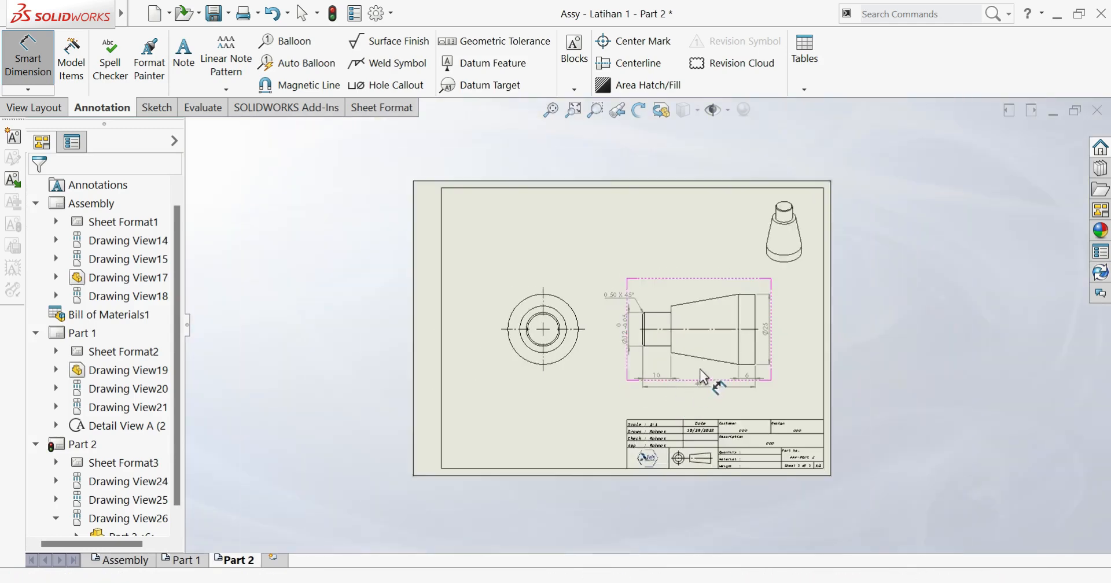
{"action": "scroll", "coordinate": [853, 302], "scroll_direction": "down", "scroll_amount": 2}
{"action": "key", "text": "Escape"}
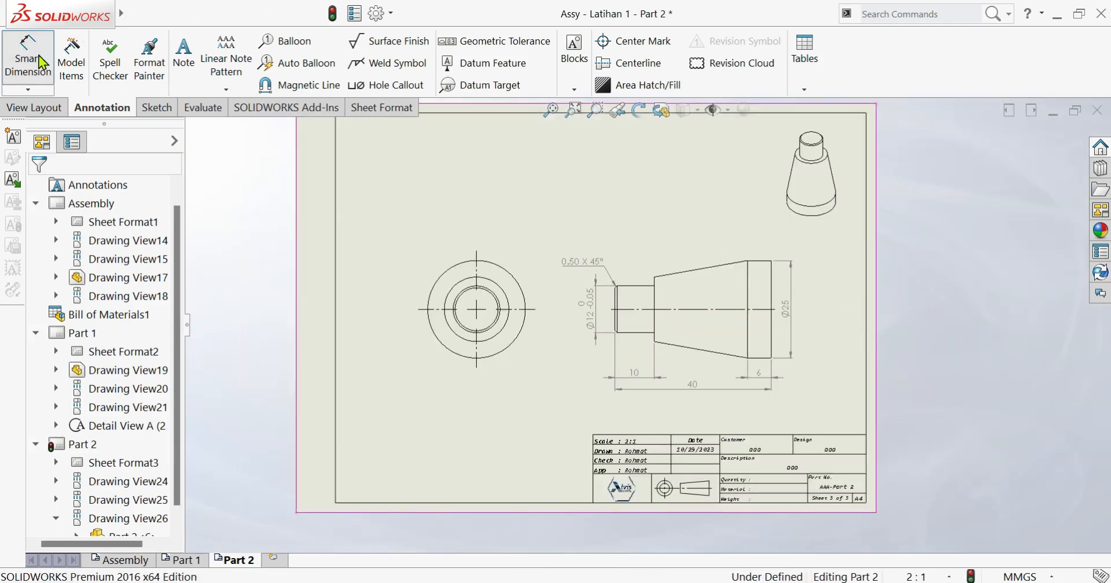
- Move the isometric view to the sheet's lower left area and raise the circular and side views together
{"action": "left_click_drag", "start_coordinate": [859, 233], "coordinate": [432, 514]}
{"action": "mouse_move", "coordinate": [528, 371]}
{"action": "left_mouse_down"}
{"action": "mouse_move", "coordinate": [553, 292]}
{"action": "mouse_move", "coordinate": [554, 309]}
{"action": "left_mouse_up"}
{"action": "left_click", "coordinate": [532, 362]}
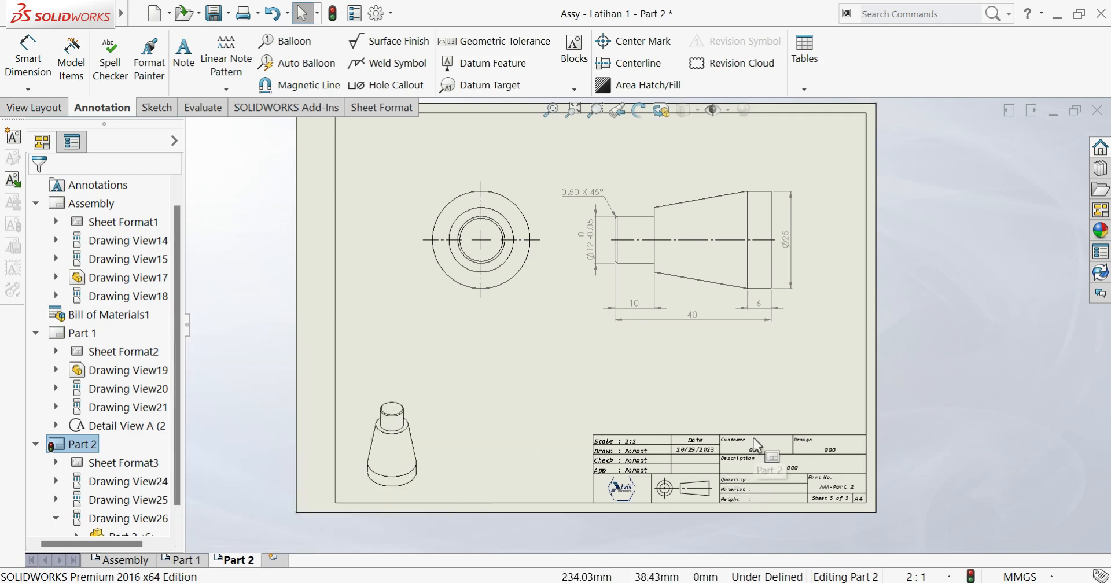
{"action": "scroll", "coordinate": [754, 438], "scroll_direction": "down", "scroll_amount": 2}
{"action": "scroll", "coordinate": [636, 327], "scroll_direction": "up", "scroll_amount": 4}
{"action": "key", "text": "f"}
{"action": "scroll", "coordinate": [567, 300], "scroll_direction": "down", "scroll_amount": 1}
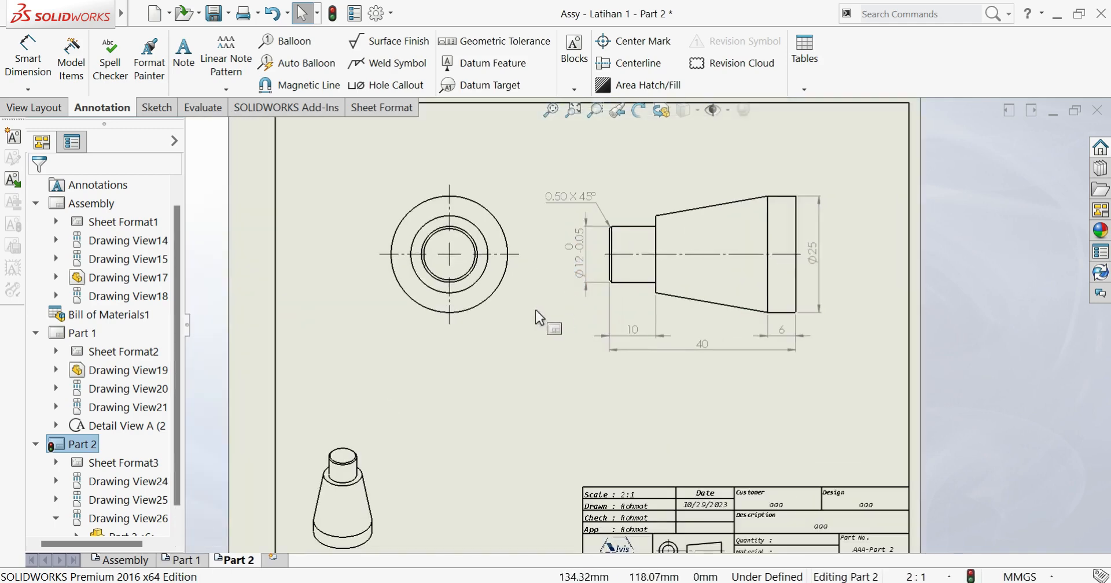
- Shift the circular view slightly left and down, lowering the aligned side view with it
{"action": "left_click", "coordinate": [505, 321]}
{"action": "left_click_drag", "start_coordinate": [490, 359], "coordinate": [494, 332]}
{"action": "left_click", "coordinate": [499, 395]}
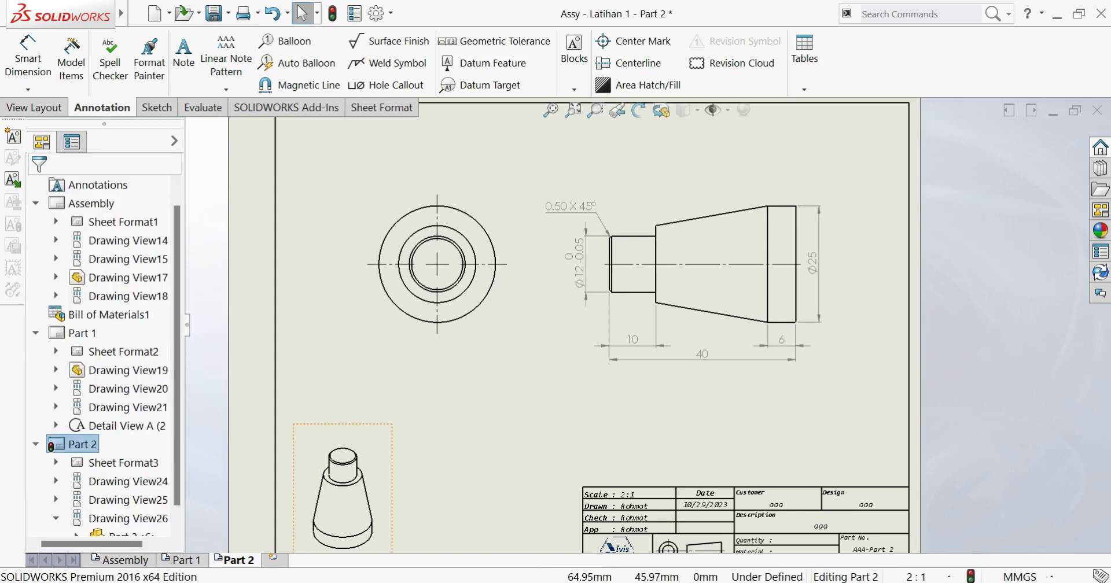
- Switch to the Assembly sheet and open its sheet format for editing the title block
{"action": "left_click", "coordinate": [105, 562]}
{"action": "scroll", "coordinate": [488, 490], "scroll_direction": "down", "scroll_amount": 1}
{"action": "scroll", "coordinate": [639, 324], "scroll_direction": "up", "scroll_amount": 3}
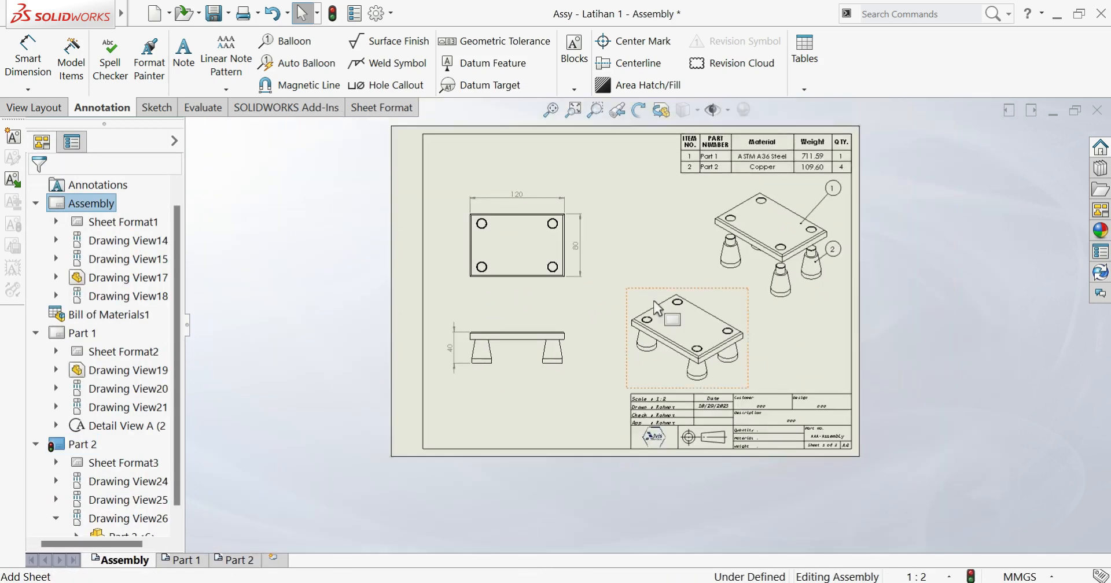
{"action": "scroll", "coordinate": [728, 332], "scroll_direction": "down", "scroll_amount": 3}
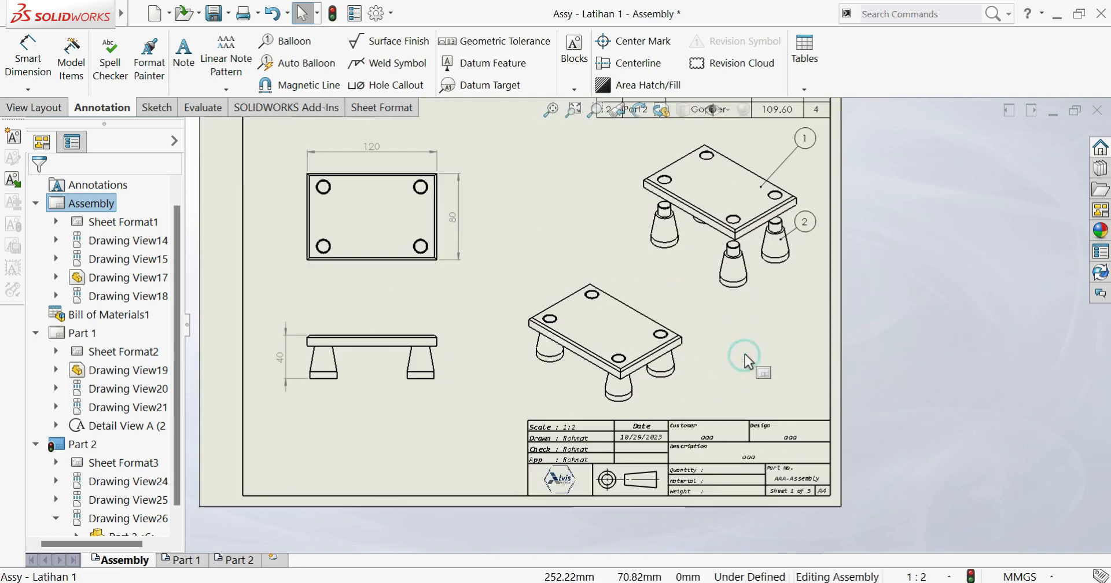
{"action": "right_click", "coordinate": [748, 362]}
{"action": "left_click", "coordinate": [800, 262]}
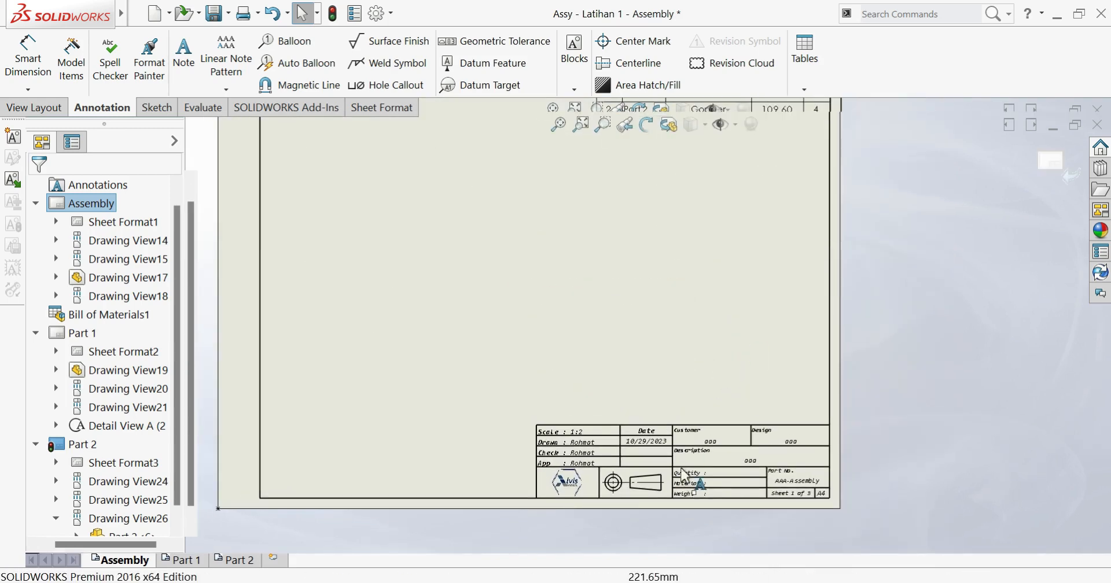
{"action": "scroll", "coordinate": [685, 474], "scroll_direction": "down", "scroll_amount": 5}
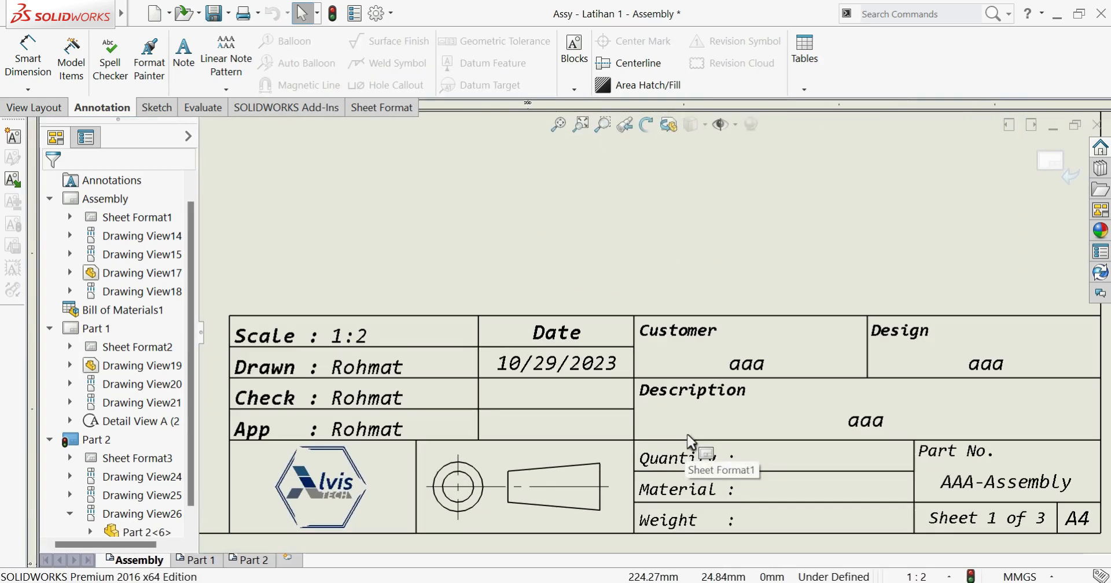
- Replace the name in the title block's Drawn entry with the initials RMT
{"action": "left_click", "coordinate": [357, 365]}
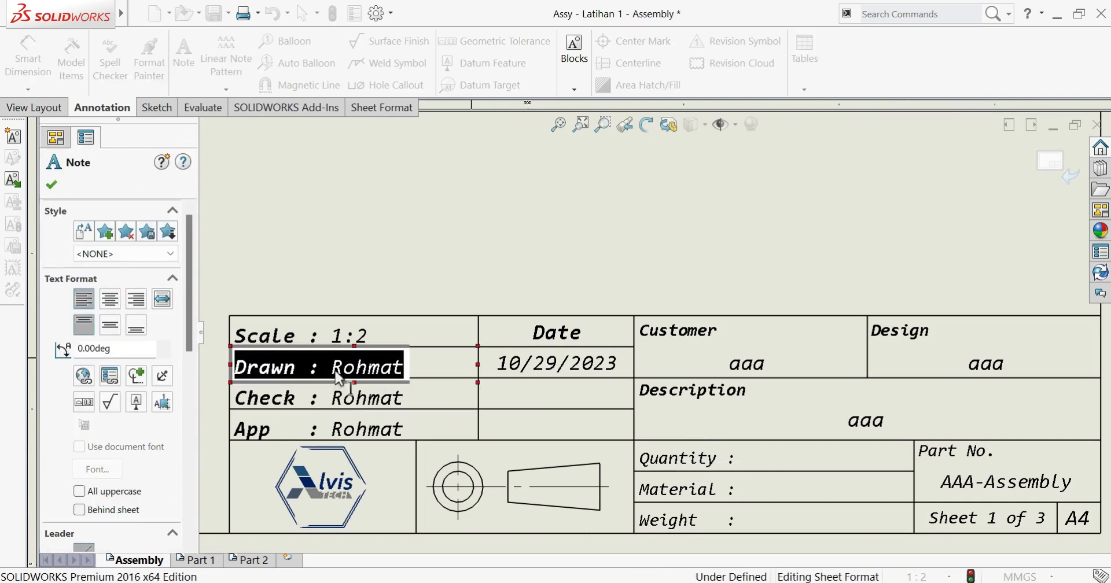
{"action": "left_click_drag", "start_coordinate": [332, 368], "coordinate": [412, 377]}
{"action": "key", "text": "BackSpace"}
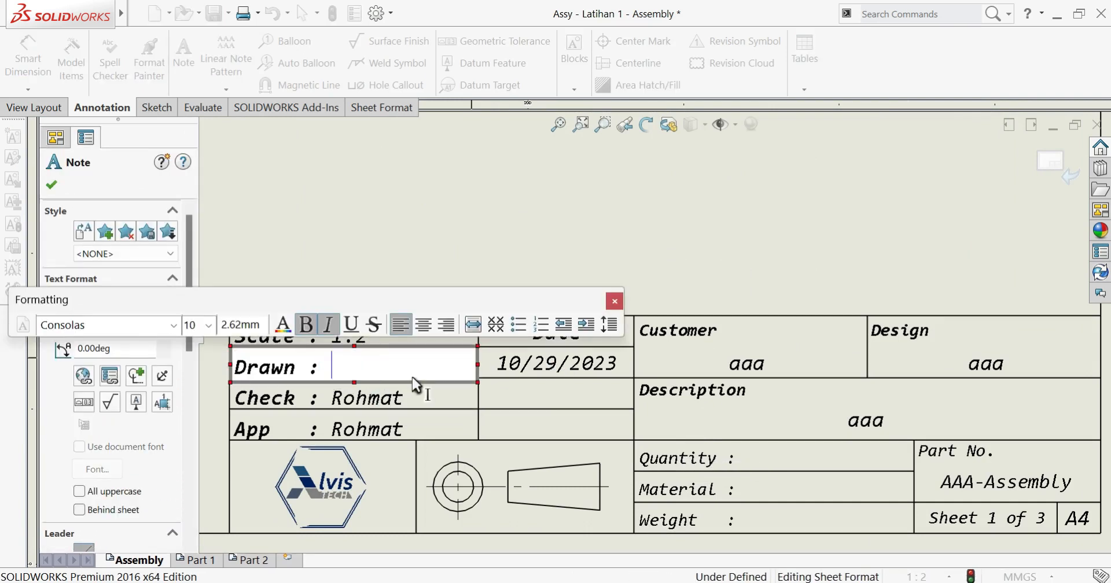
{"action": "key", "text": "Caps_Lock"}
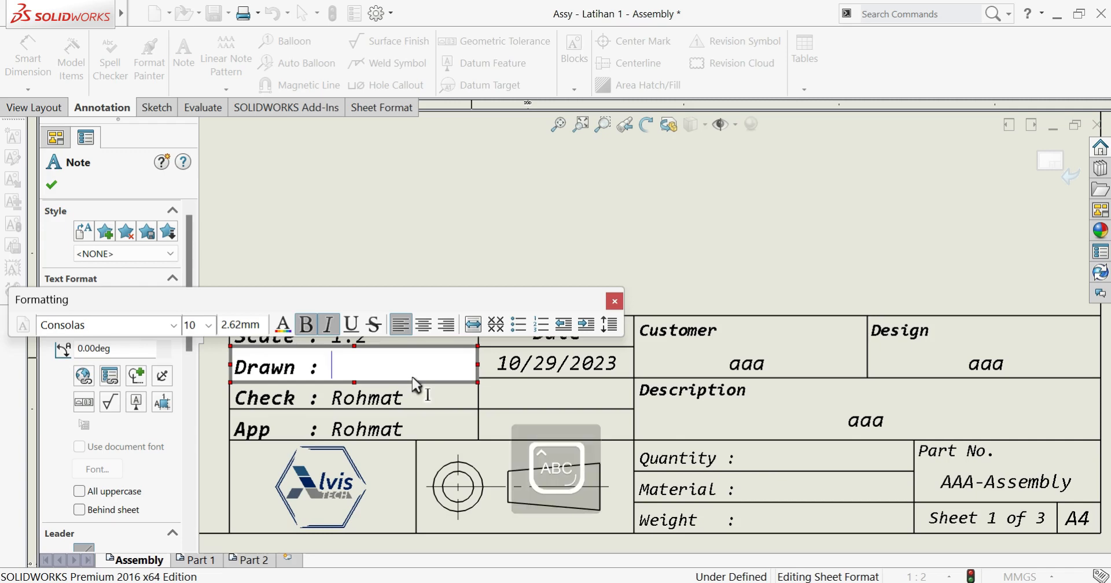
{"action": "type", "text": "RMT"}
{"action": "left_click", "coordinate": [401, 395]}
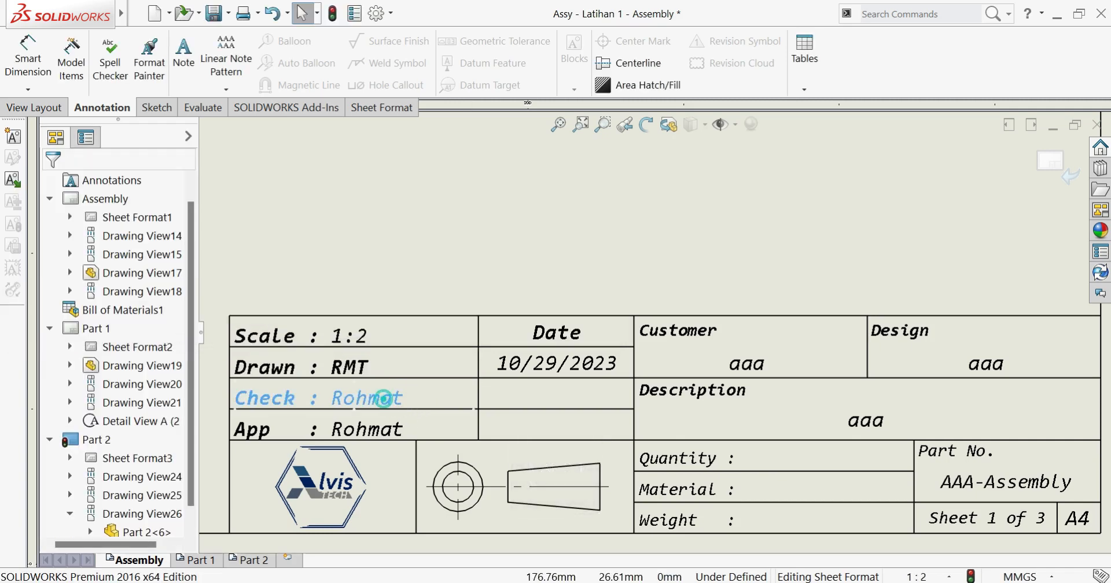
- Replace the name in the title block's Check entry with the initials RMT
{"action": "double_click", "coordinate": [383, 398]}
{"action": "double_click", "coordinate": [386, 399]}
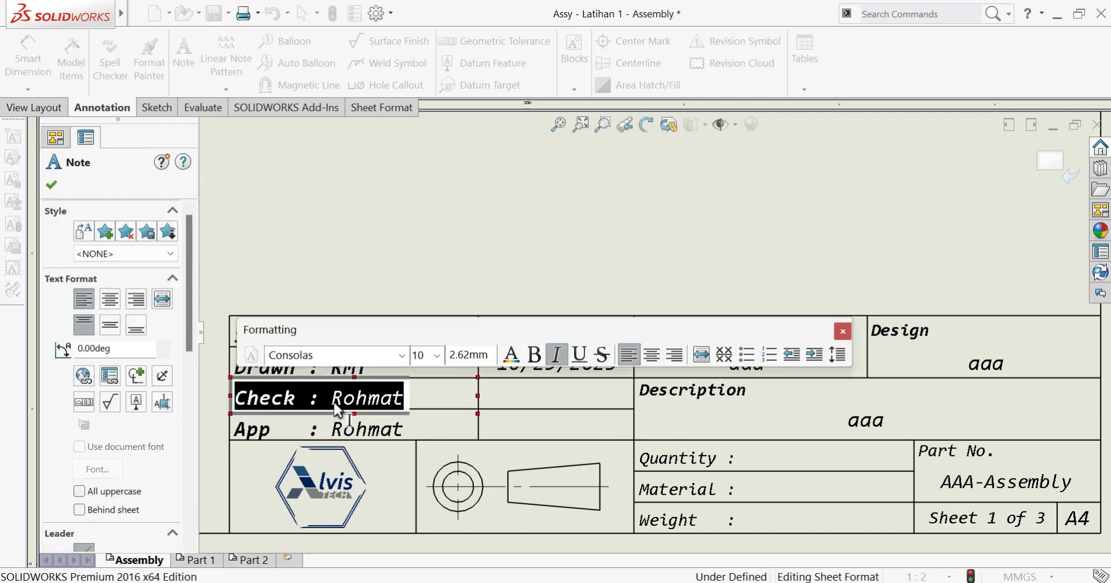
{"action": "left_click_drag", "start_coordinate": [391, 399], "coordinate": [401, 399]}
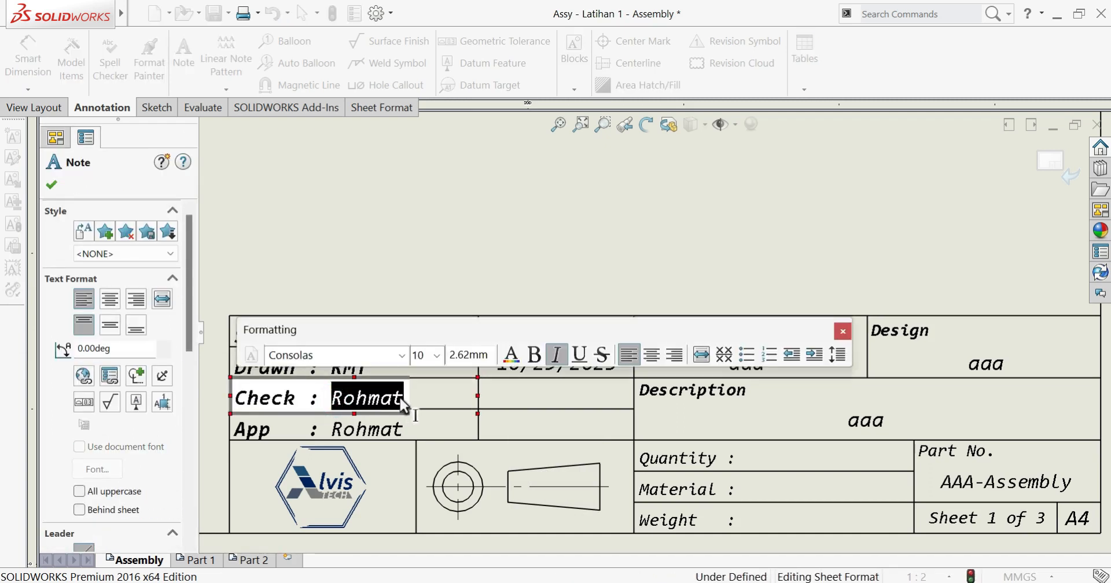
{"action": "type", "text": "RMT"}
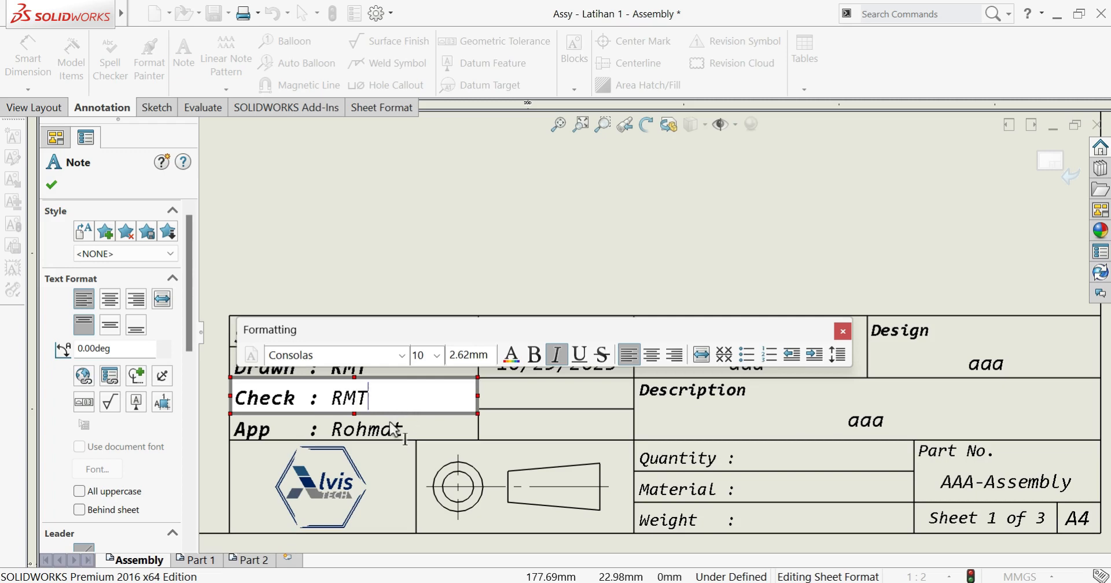
{"action": "left_click", "coordinate": [372, 441]}
- Replace the name in the title block's App entry with the initials RMT
{"action": "double_click", "coordinate": [338, 428]}
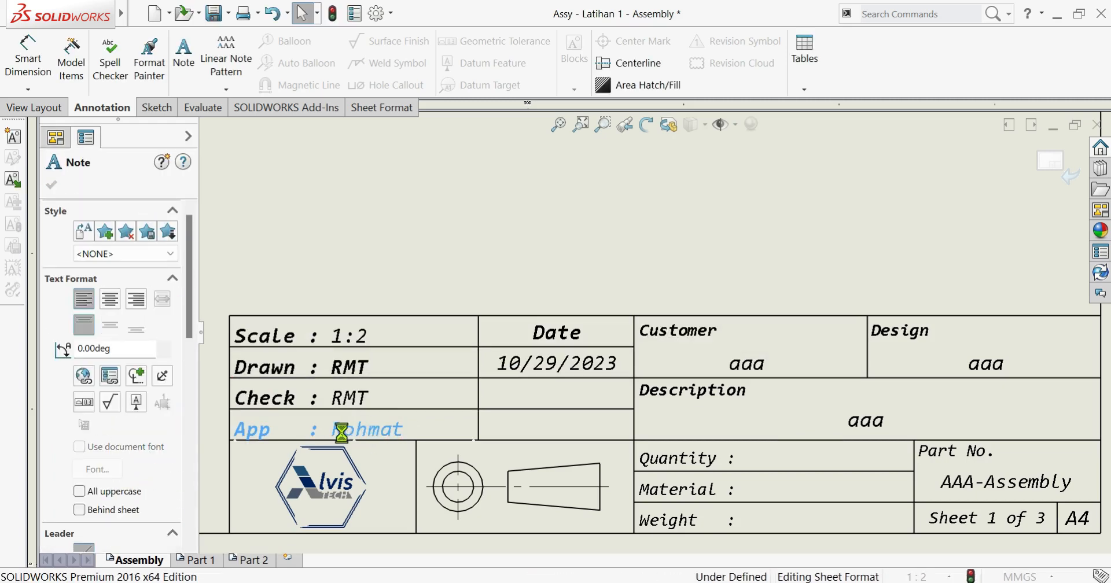
{"action": "left_click_drag", "start_coordinate": [332, 430], "coordinate": [421, 446]}
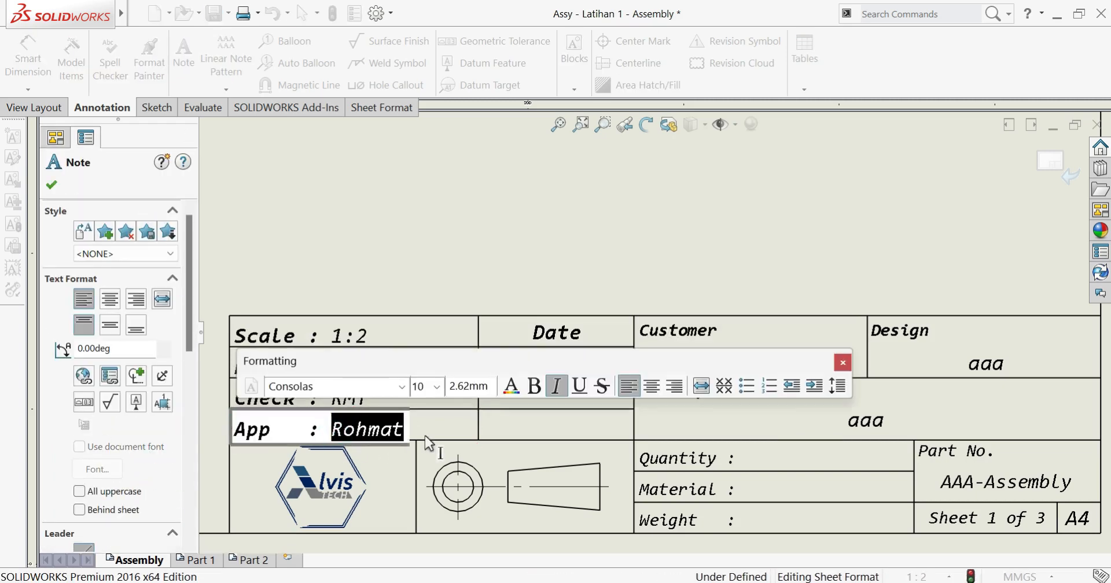
{"action": "type", "text": "RMT"}
{"action": "left_click", "coordinate": [537, 422]}
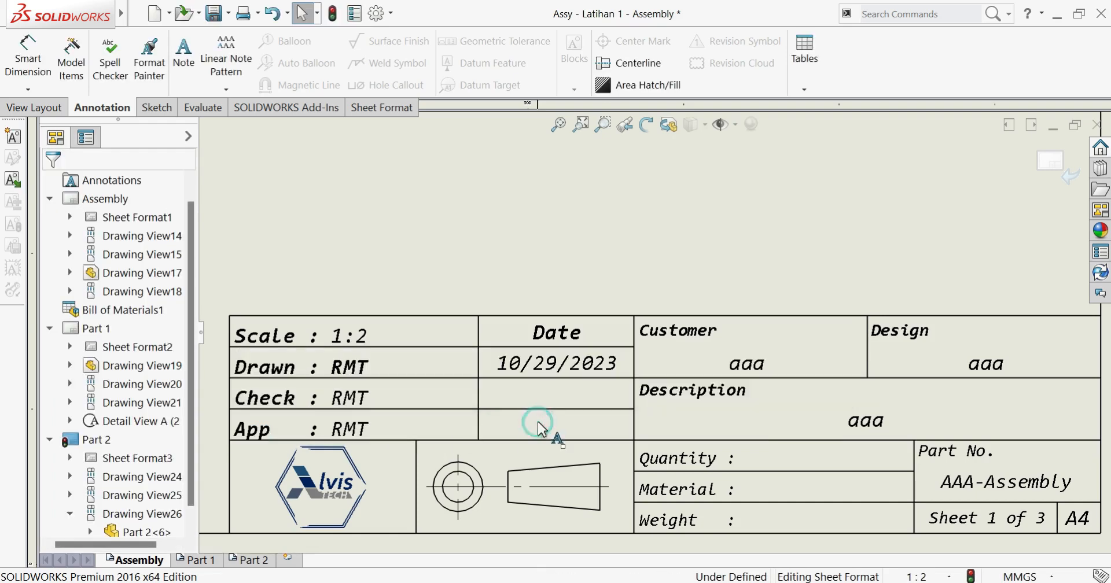
{"action": "scroll", "coordinate": [653, 341], "scroll_direction": "up", "scroll_amount": 3}
{"action": "scroll", "coordinate": [754, 383], "scroll_direction": "down", "scroll_amount": 3}
{"action": "left_click", "coordinate": [494, 320]}
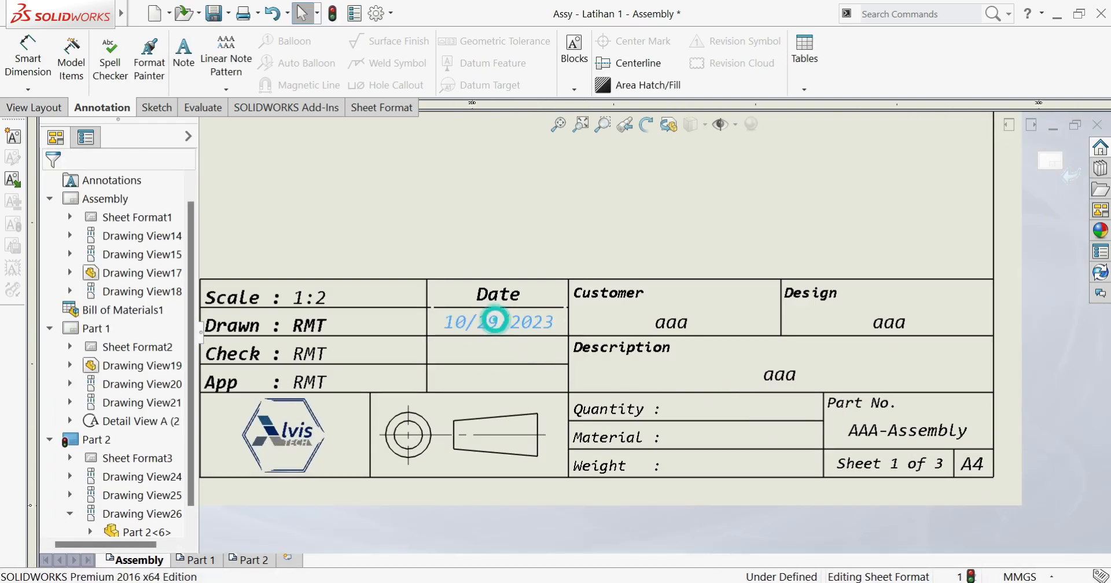
{"action": "left_click", "coordinate": [653, 396]}
{"action": "left_click", "coordinate": [667, 318]}
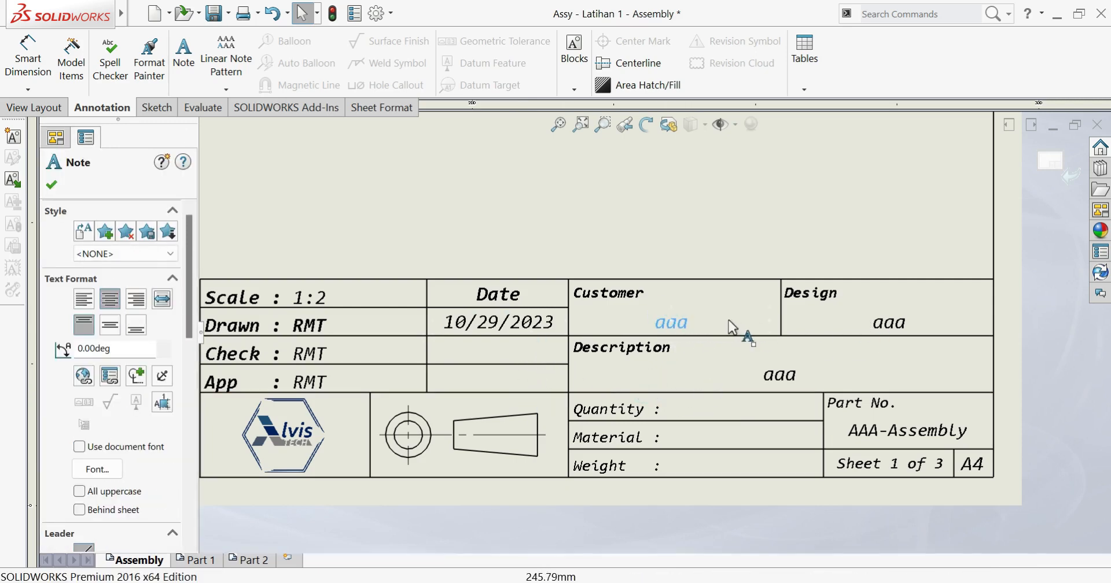
- Replace the placeholder text under Design in the title block with "Assembly Basic"
{"action": "left_click", "coordinate": [891, 323]}
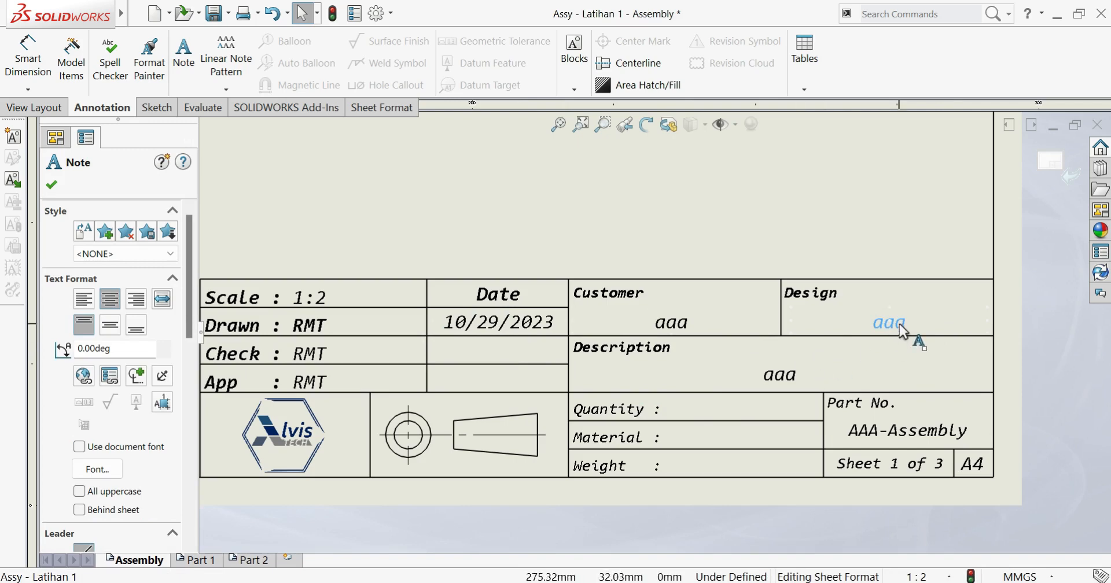
{"action": "double_click", "coordinate": [898, 324]}
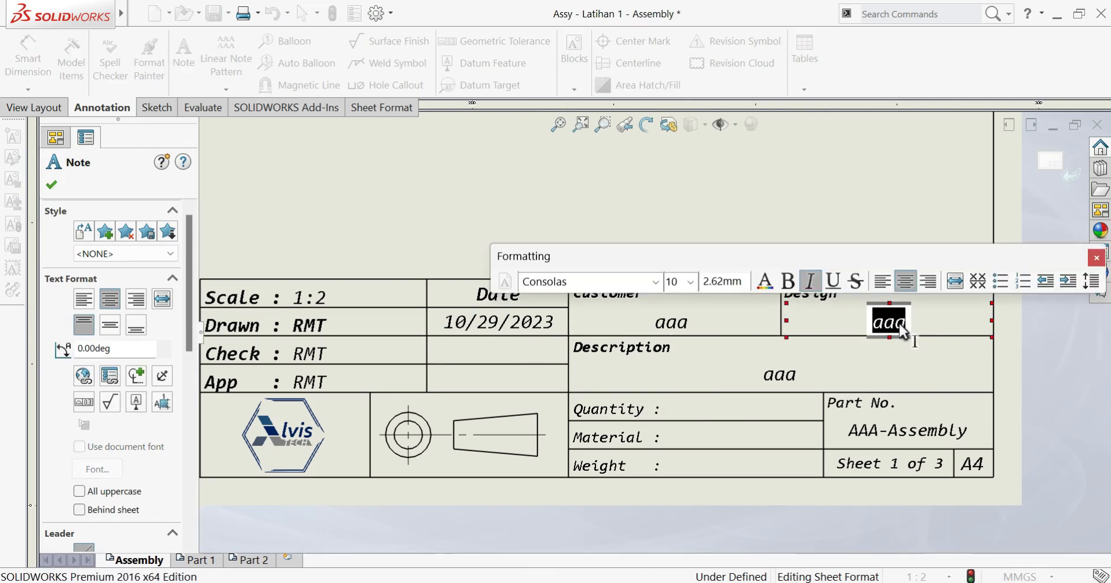
{"action": "type", "text": "a"}
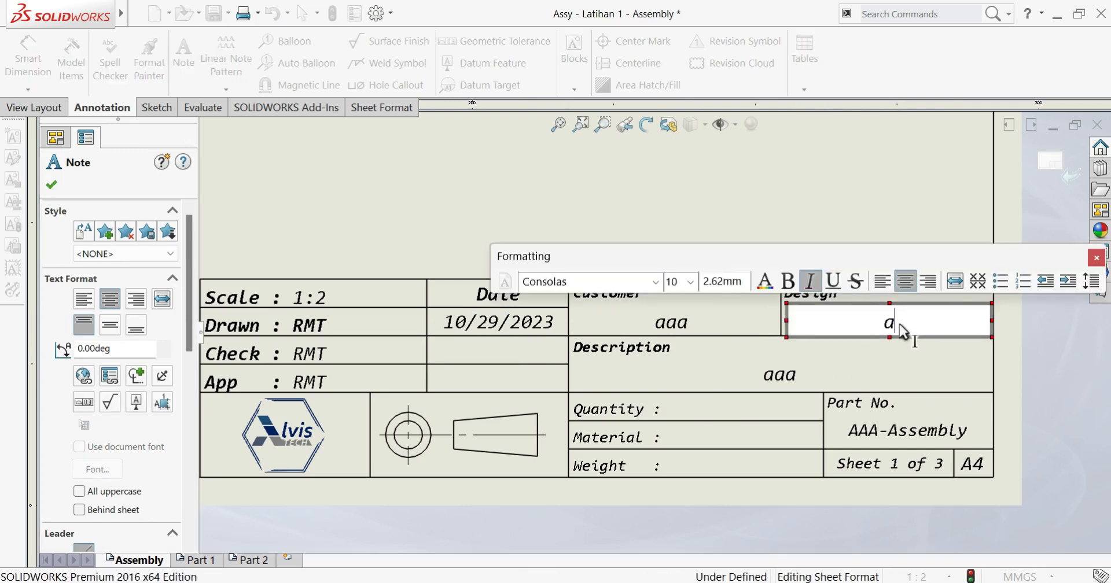
{"action": "key", "text": "BackSpace"}
{"action": "type", "text": "ASSE"}
{"action": "key", "text": "Caps_Lock"}
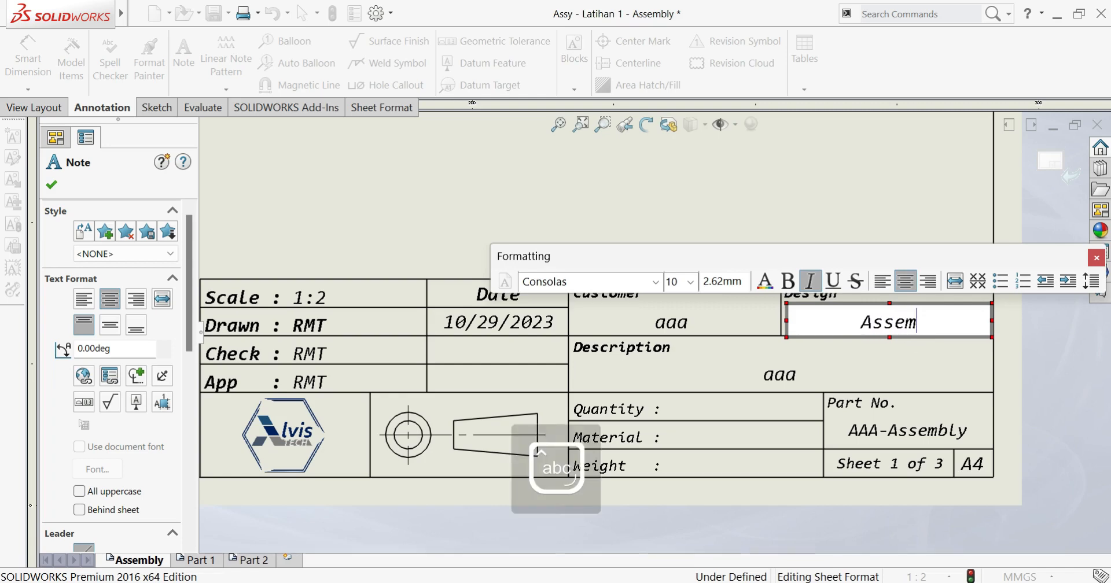
{"action": "type", "text": "ssembly Basic"}
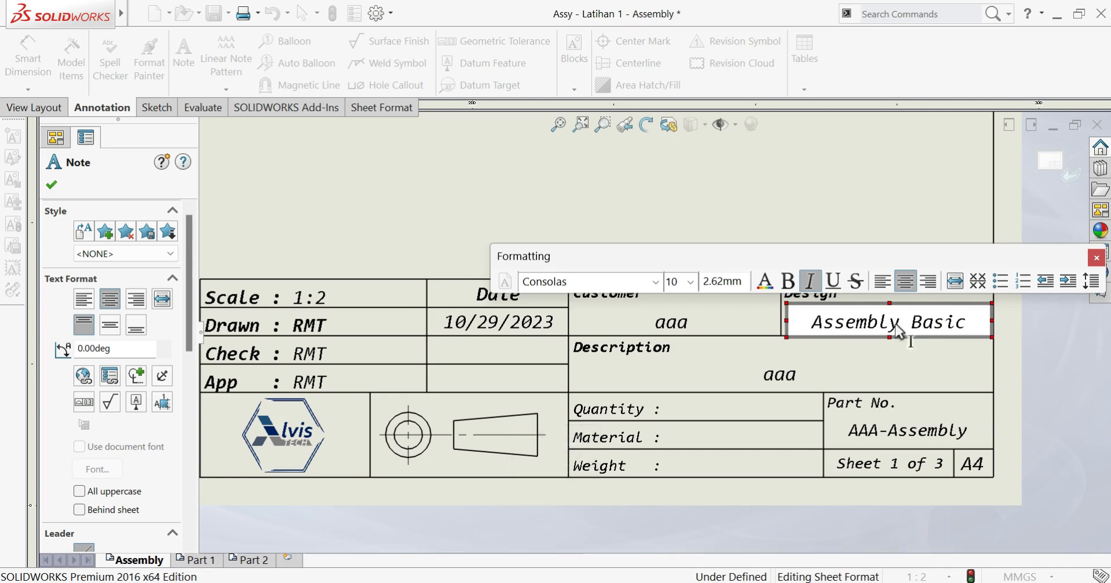
{"action": "left_click", "coordinate": [818, 350]}
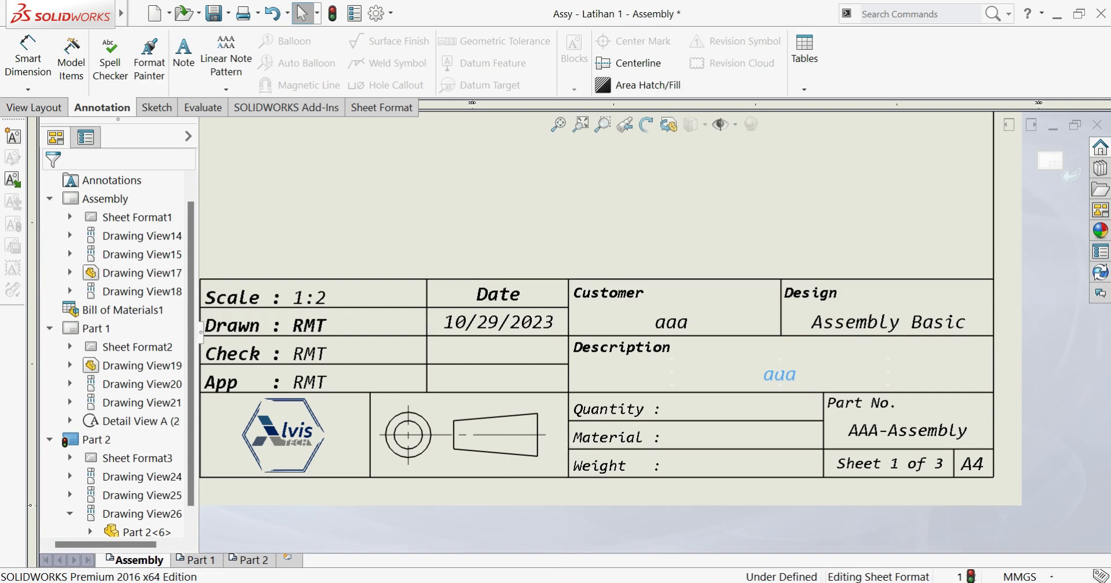
- Replace the placeholder text under Description in the Assembly sheet's title block with "Assembly Basic"
{"action": "double_click", "coordinate": [822, 350]}
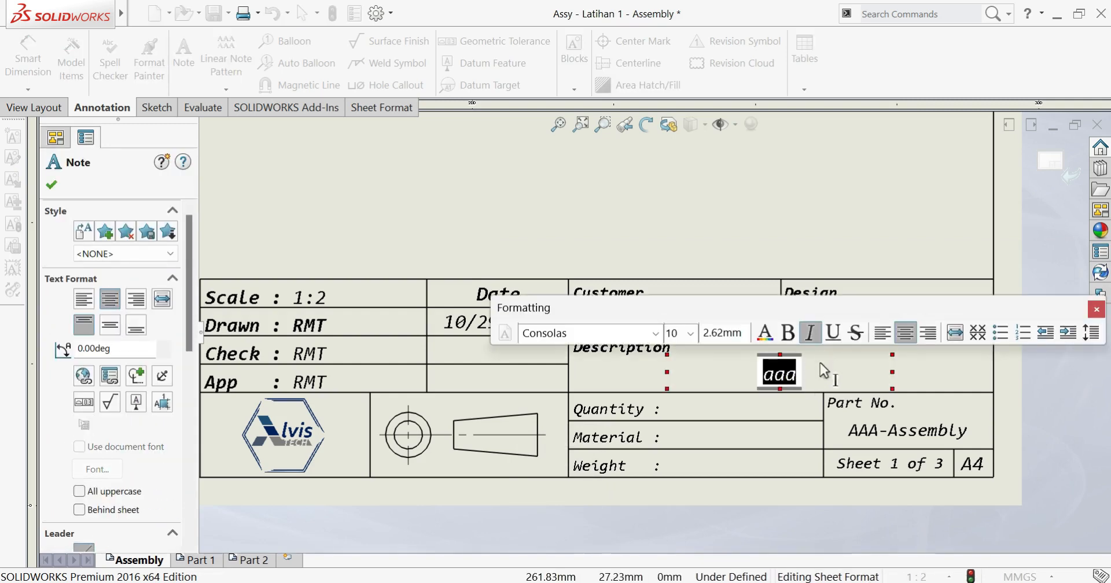
{"action": "type", "text": "As"}
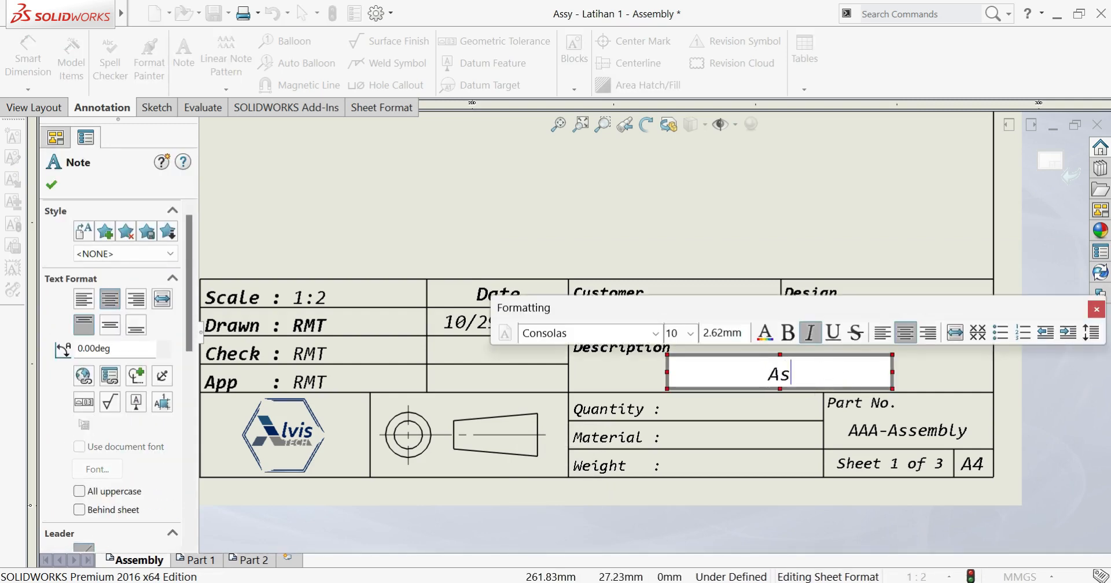
{"action": "type", "text": "sembly"}
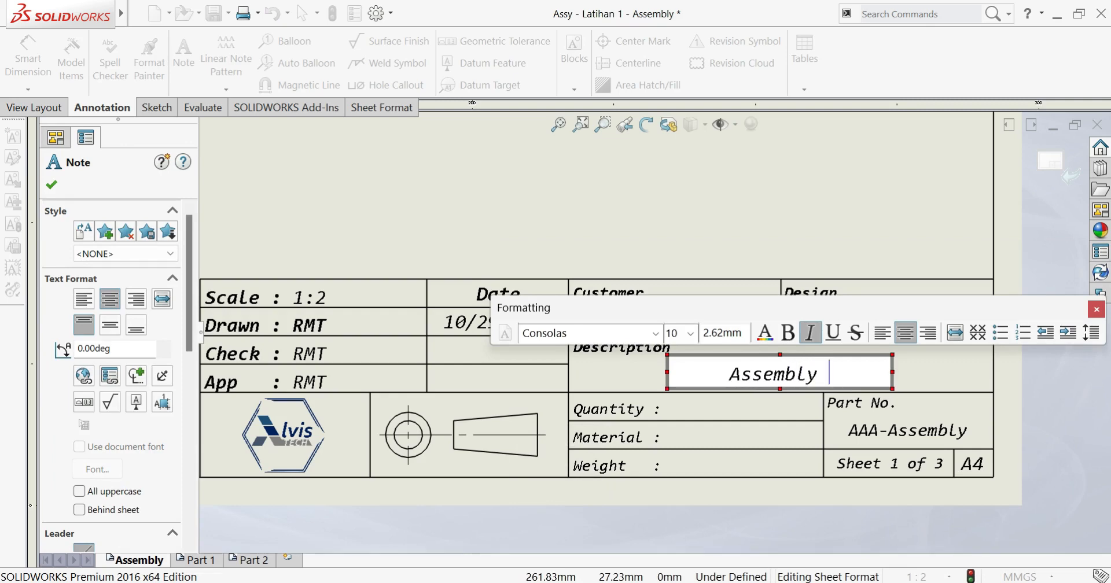
{"action": "type", "text": " Ba"}
{"action": "type", "text": "ci"}
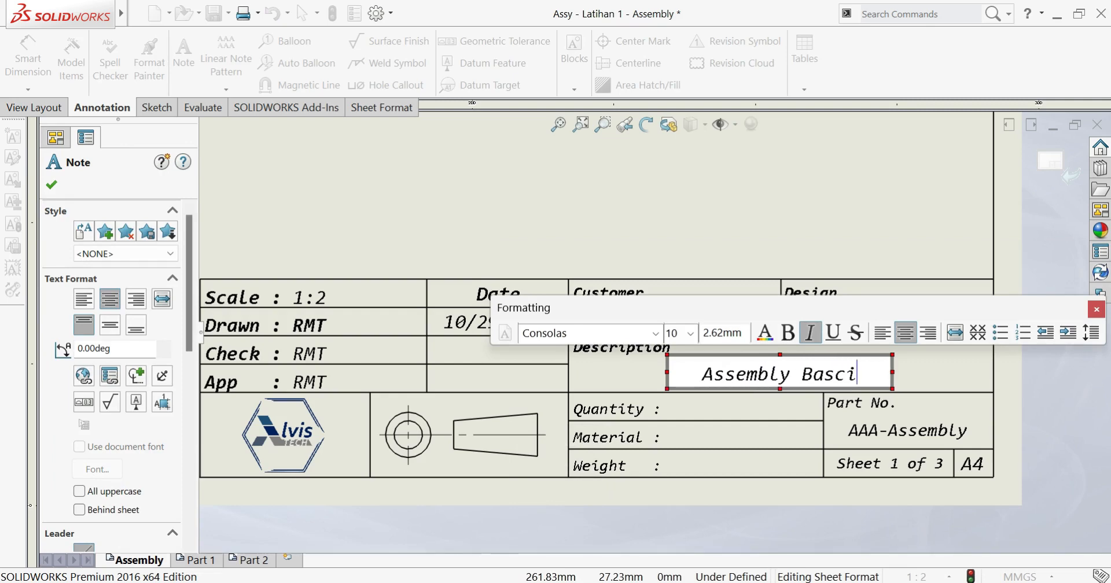
{"action": "key", "text": "BackSpace"}
{"action": "key", "text": "BackSpace"}
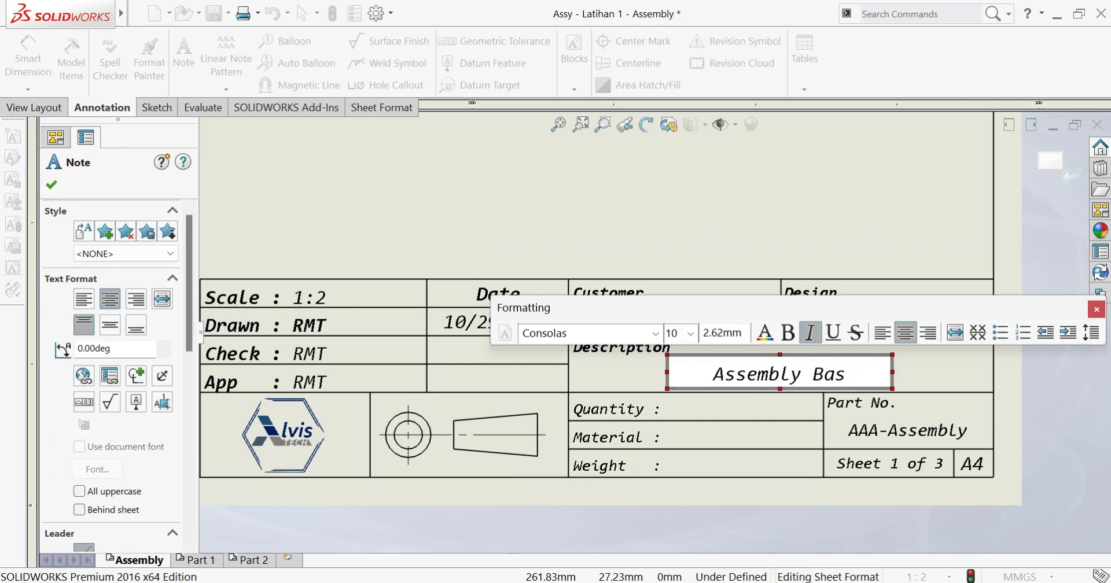
{"action": "type", "text": "ci"}
{"action": "key", "text": "BackSpace"}
{"action": "key", "text": "BackSpace"}
{"action": "type", "text": "ic"}
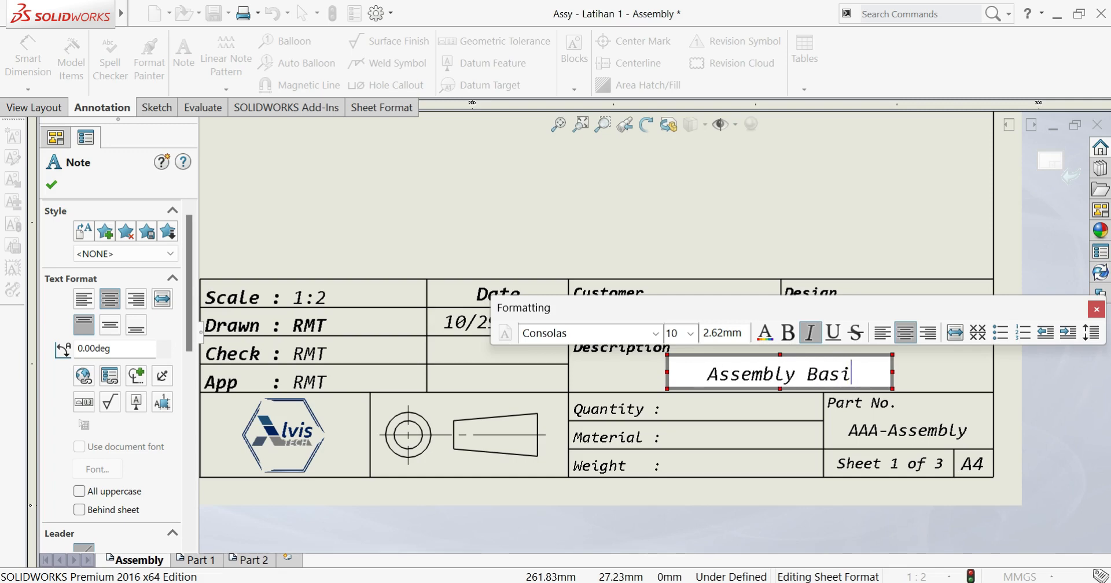
{"action": "left_click", "coordinate": [773, 184]}
- Change the Part No. entry in the title block to AAA-1000 and finish editing the Assembly sheet's format
{"action": "scroll", "coordinate": [706, 453], "scroll_direction": "up", "scroll_amount": 1}
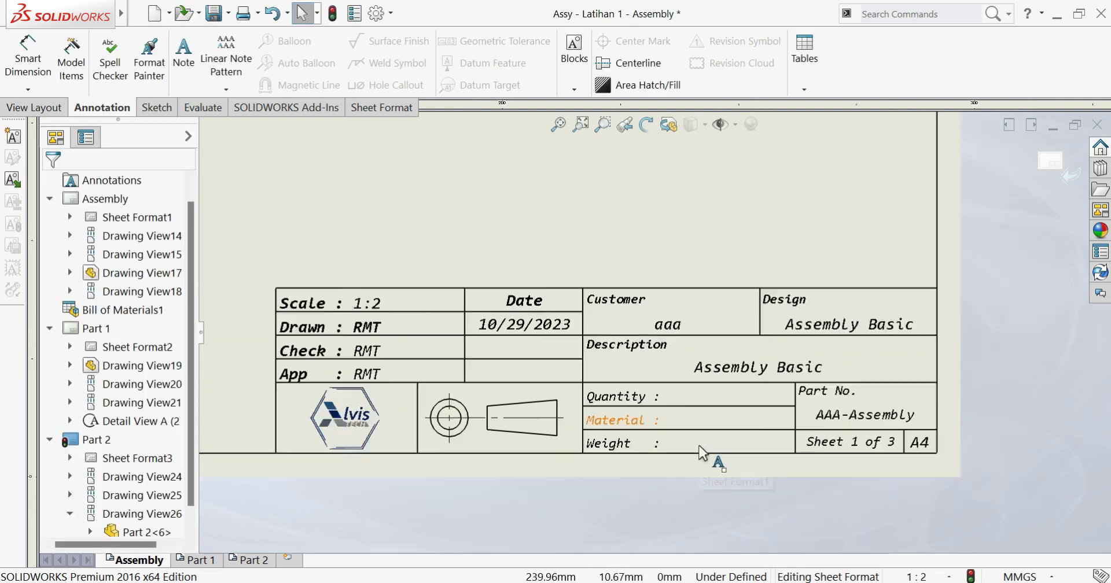
{"action": "scroll", "coordinate": [669, 416], "scroll_direction": "down", "scroll_amount": 3}
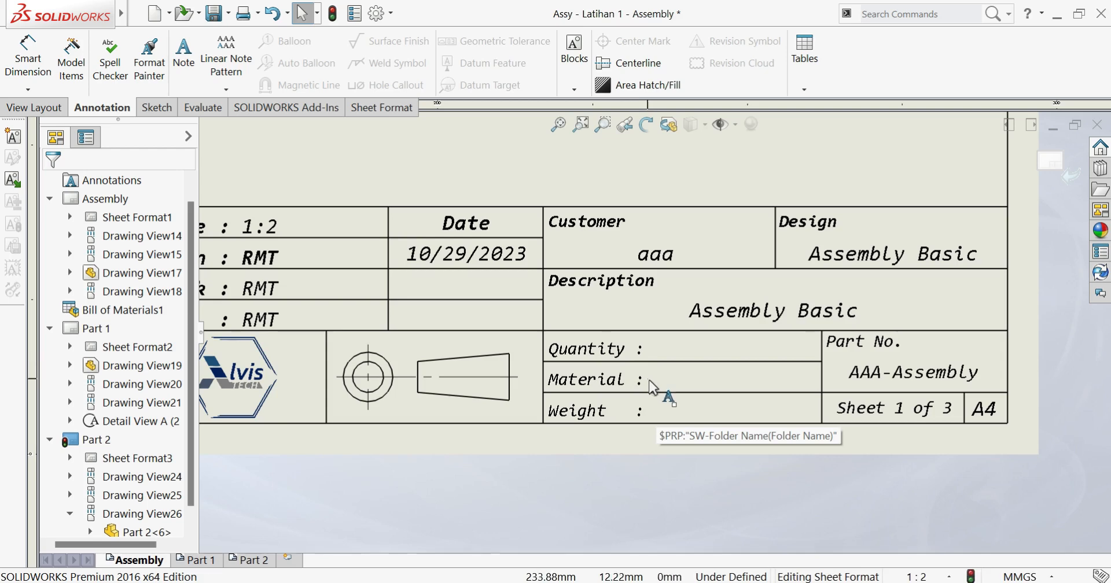
{"action": "left_click", "coordinate": [931, 386]}
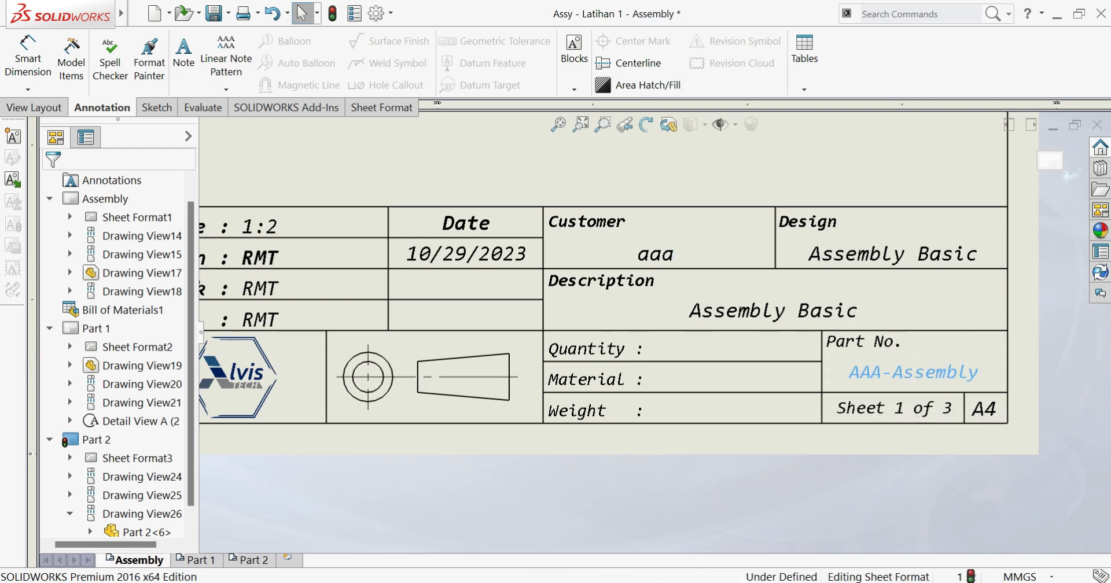
{"action": "double_click", "coordinate": [897, 379]}
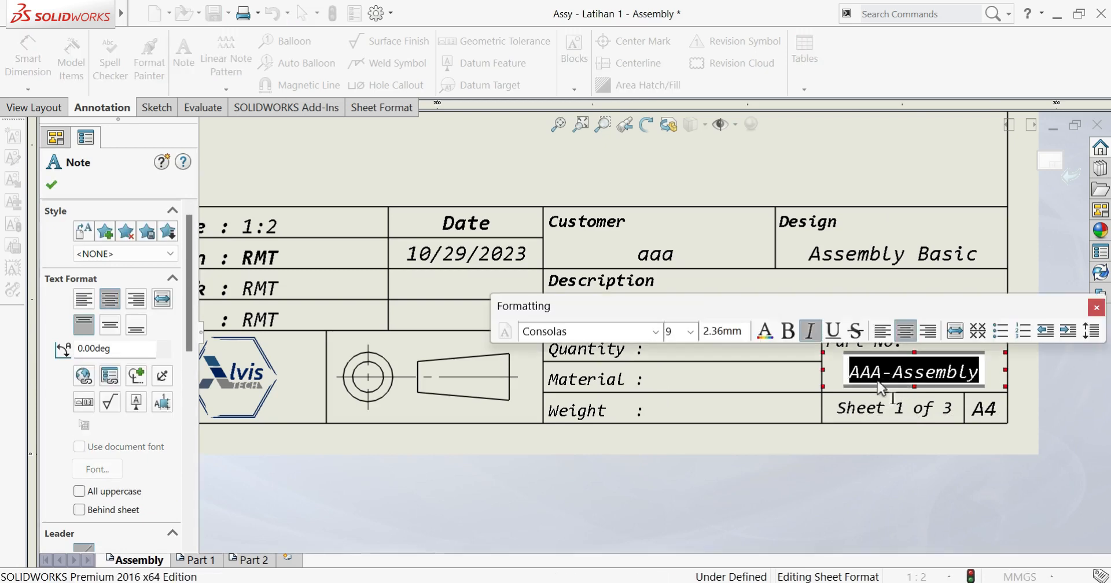
{"action": "left_click", "coordinate": [883, 383]}
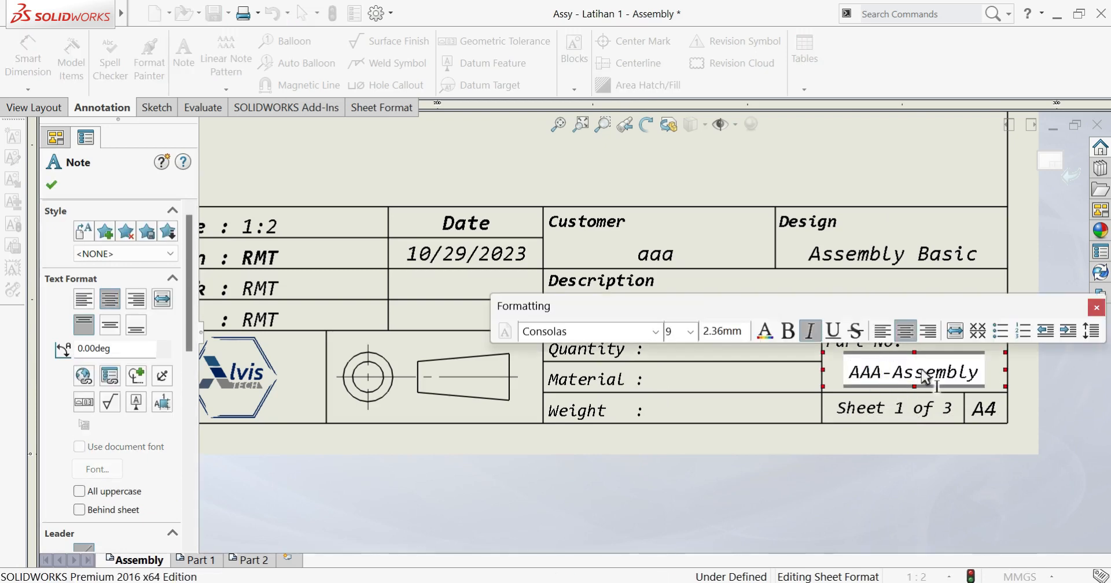
{"action": "left_click_drag", "start_coordinate": [894, 375], "coordinate": [987, 372]}
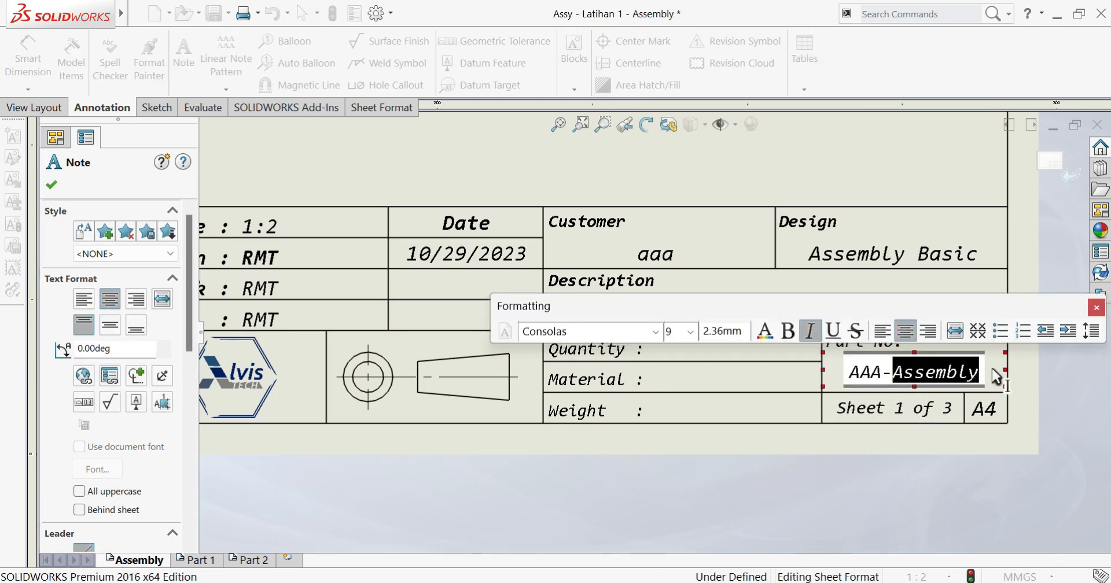
{"action": "type", "text": "100"}
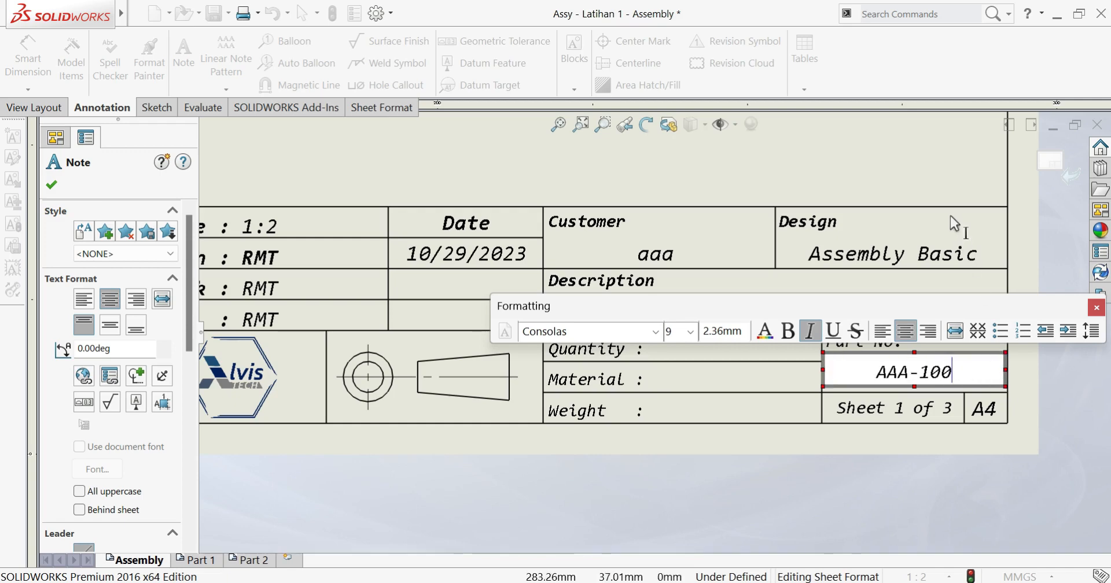
{"action": "type", "text": "0"}
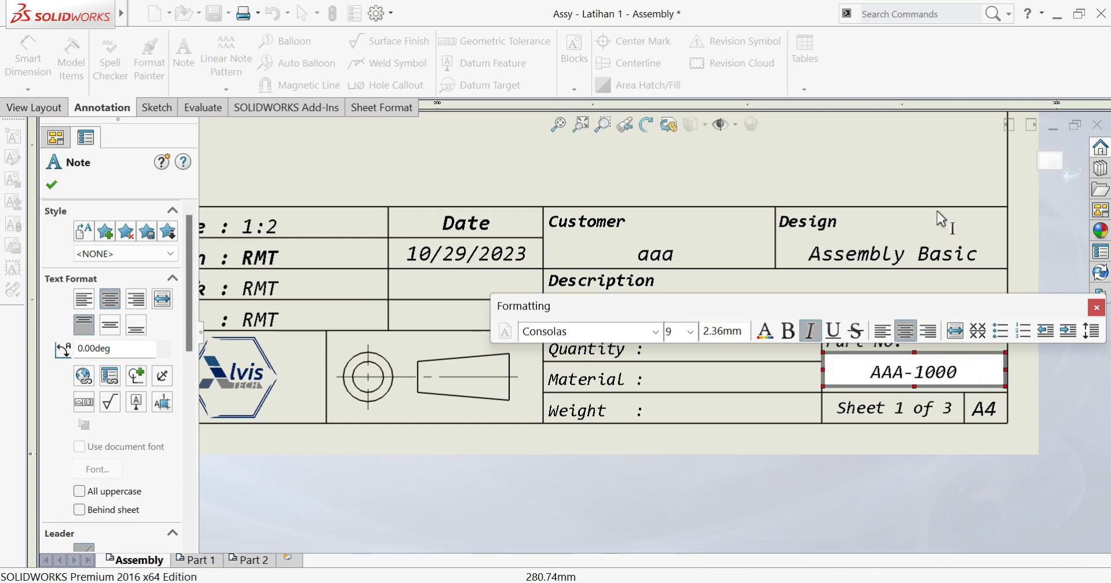
{"action": "left_click", "coordinate": [937, 210]}
{"action": "scroll", "coordinate": [731, 366], "scroll_direction": "down", "scroll_amount": 1}
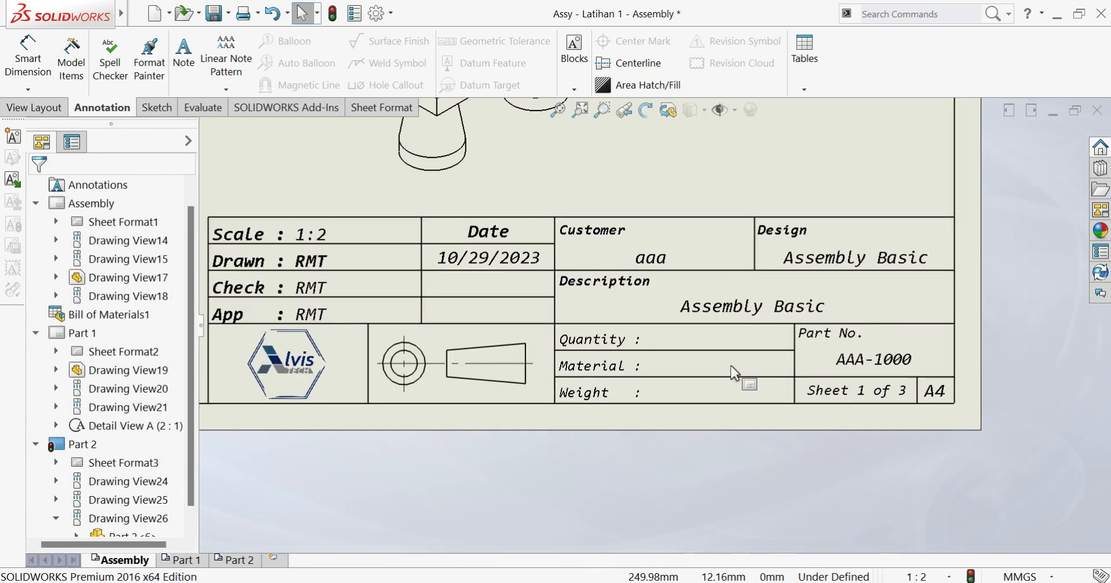
{"action": "scroll", "coordinate": [650, 265], "scroll_direction": "down", "scroll_amount": 4}
{"action": "left_click", "coordinate": [557, 109]}
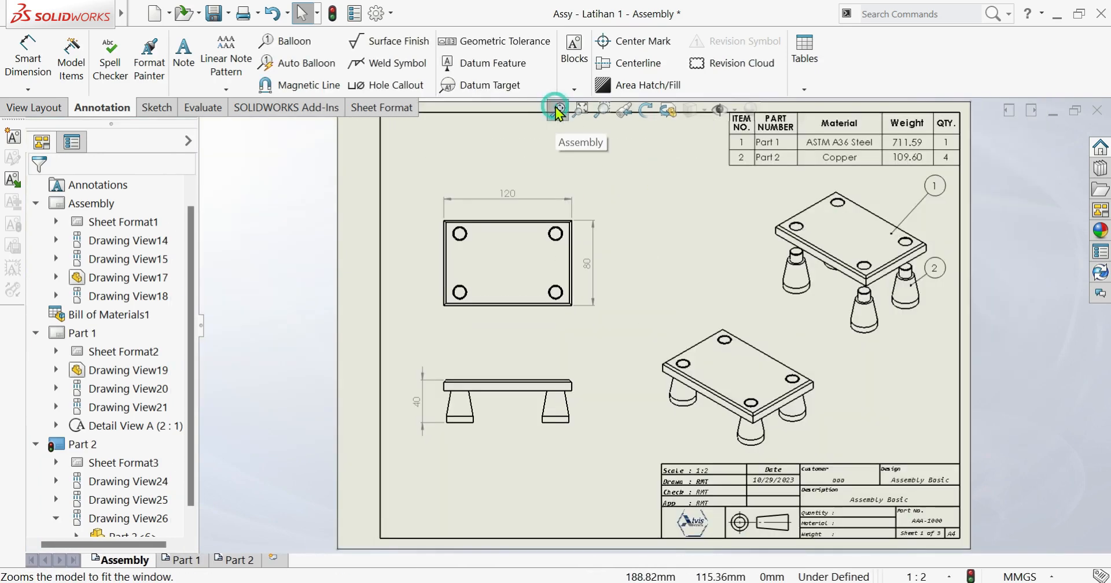
- Open the sheet format of the Part 1 sheet for editing
{"action": "left_click", "coordinate": [184, 560]}
{"action": "right_click", "coordinate": [866, 293]}
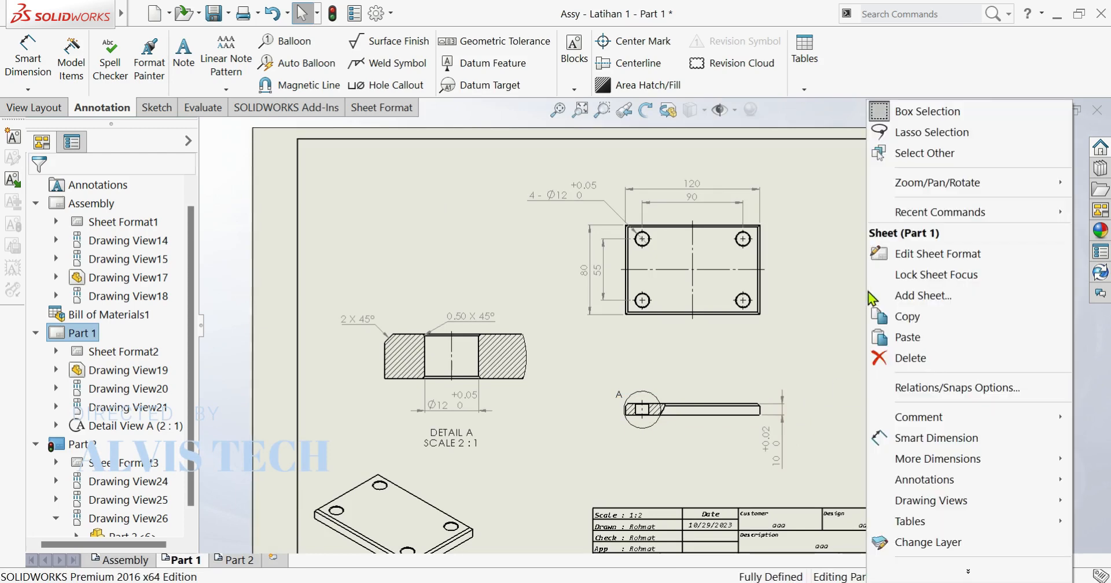
{"action": "left_click", "coordinate": [917, 254]}
{"action": "scroll", "coordinate": [718, 503], "scroll_direction": "up", "scroll_amount": 5}
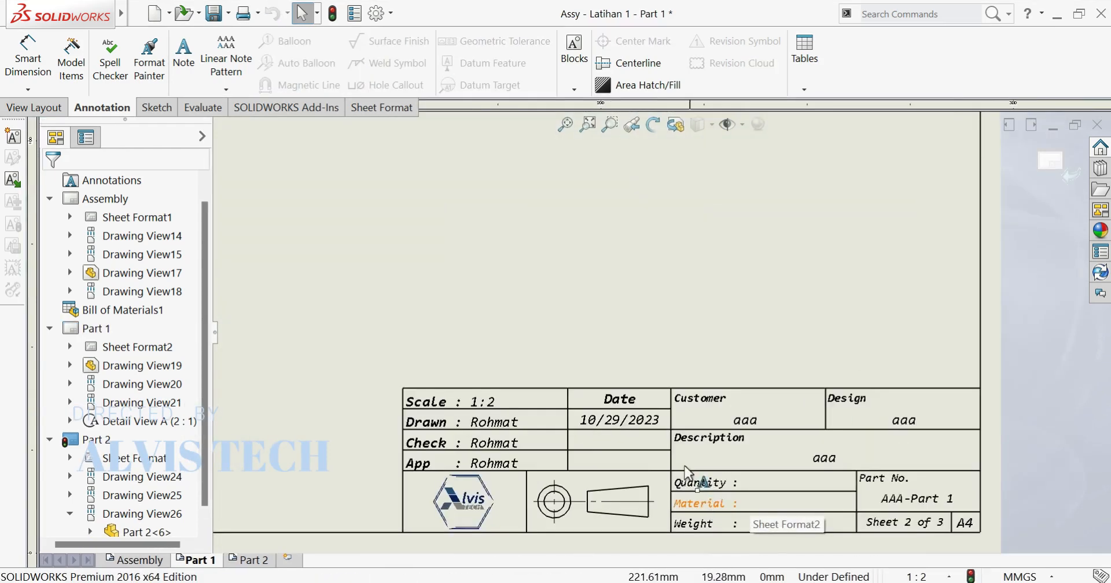
{"action": "scroll", "coordinate": [685, 468], "scroll_direction": "up", "scroll_amount": 2}
- Replace the name in the Drawn entry of the Part 1 title block with the initials RMT
{"action": "left_click", "coordinate": [390, 368]}
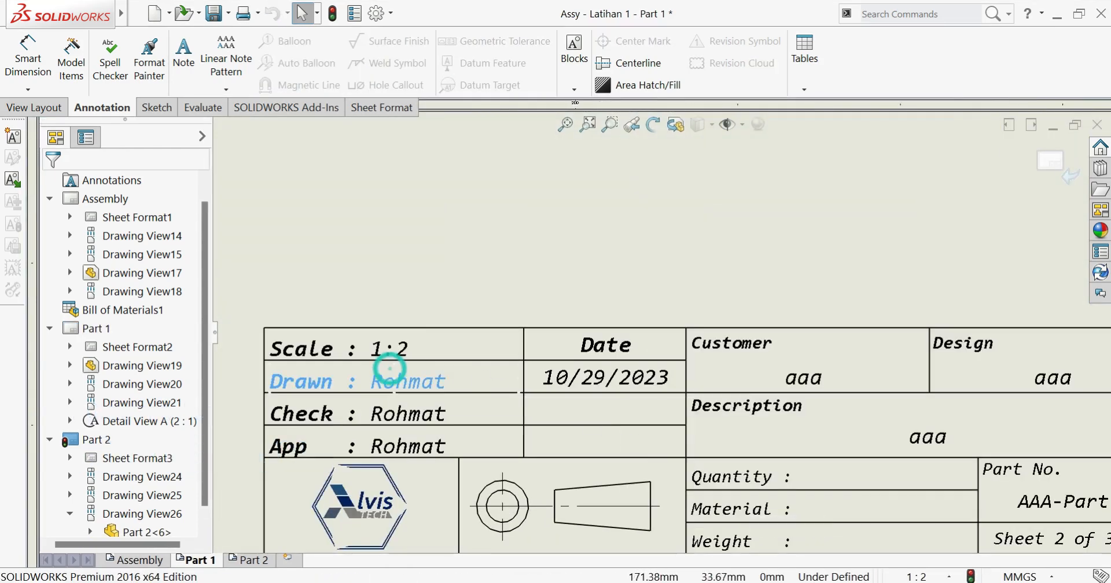
{"action": "double_click", "coordinate": [390, 368]}
{"action": "left_click_drag", "start_coordinate": [371, 382], "coordinate": [455, 389]}
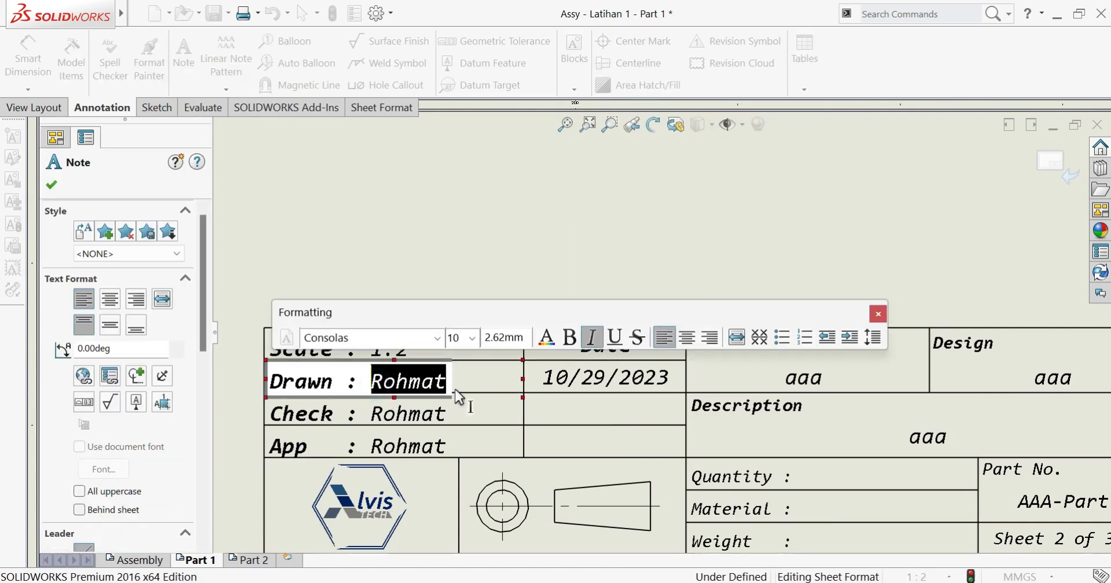
{"action": "key", "text": "Caps_Lock"}
{"action": "type", "text": "RMT"}
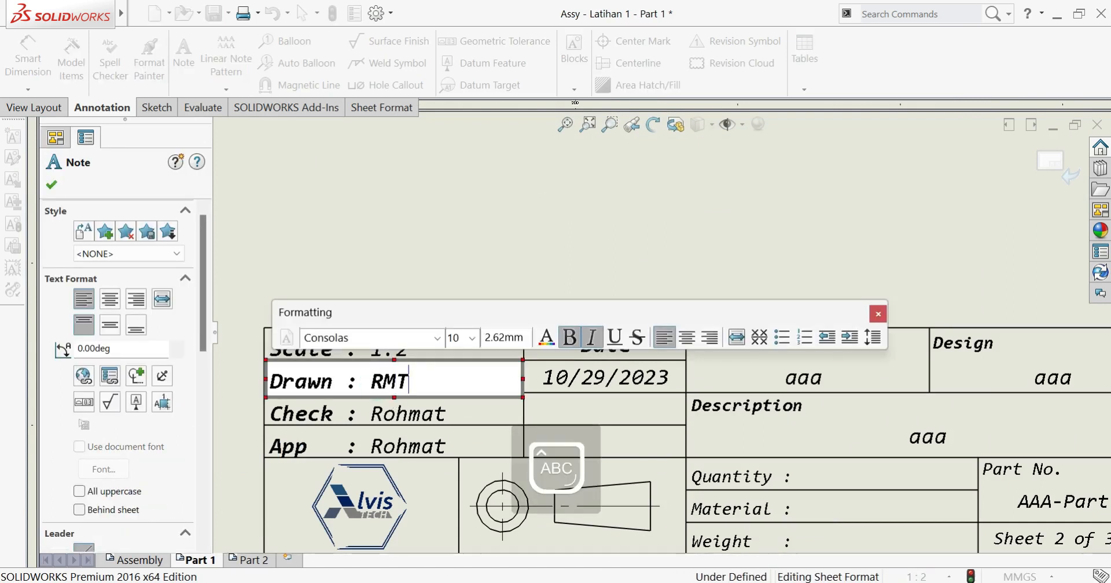
- Replace the name in the Check entry of the Part 1 title block with the initials RMT
{"action": "left_click", "coordinate": [451, 415]}
{"action": "left_click", "coordinate": [427, 415]}
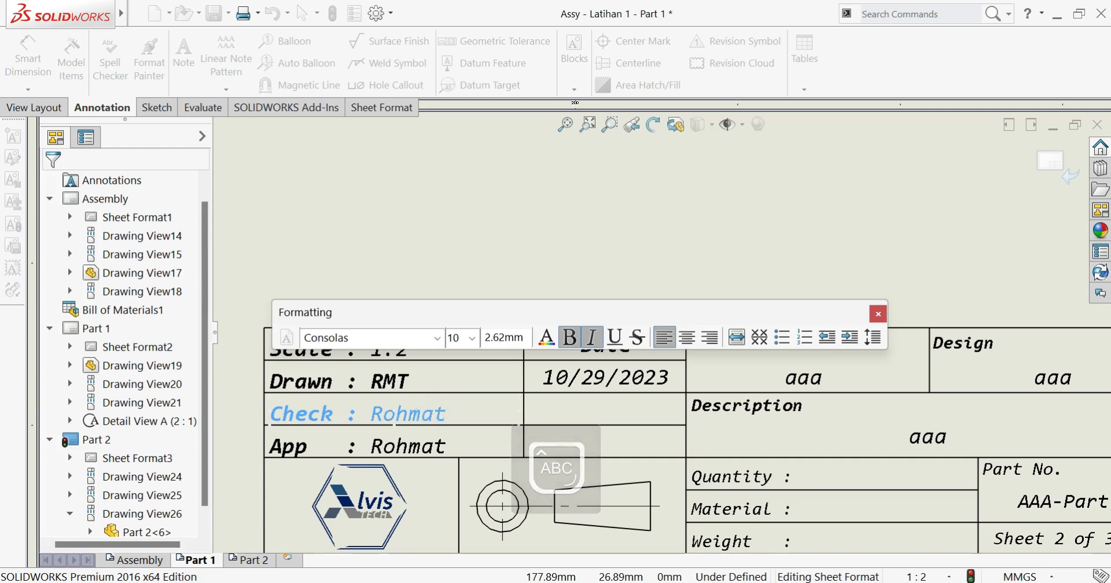
{"action": "double_click", "coordinate": [406, 430]}
{"action": "double_click", "coordinate": [382, 429]}
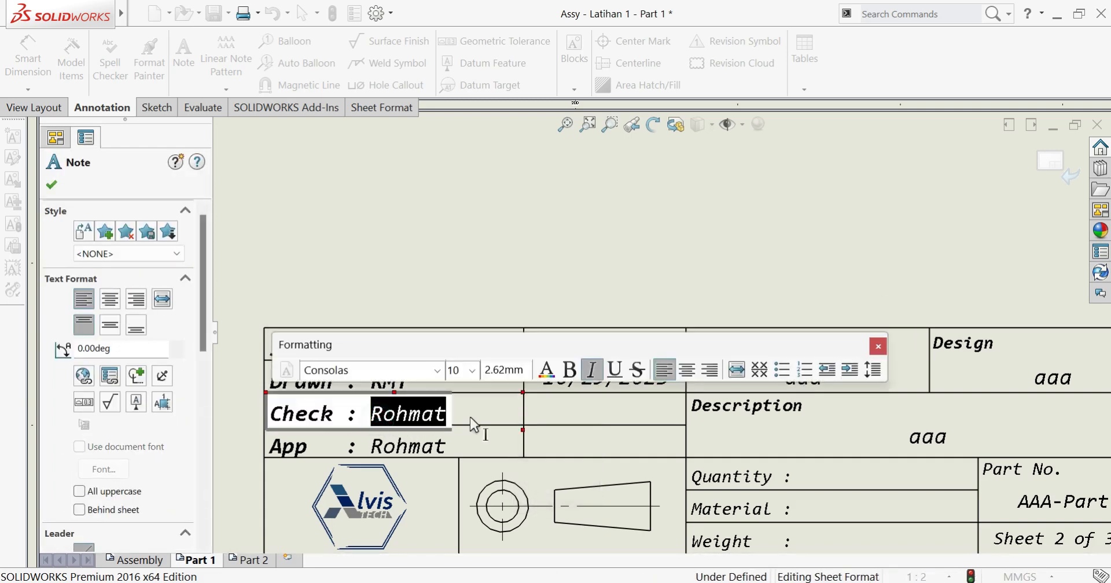
{"action": "type", "text": "RMT"}
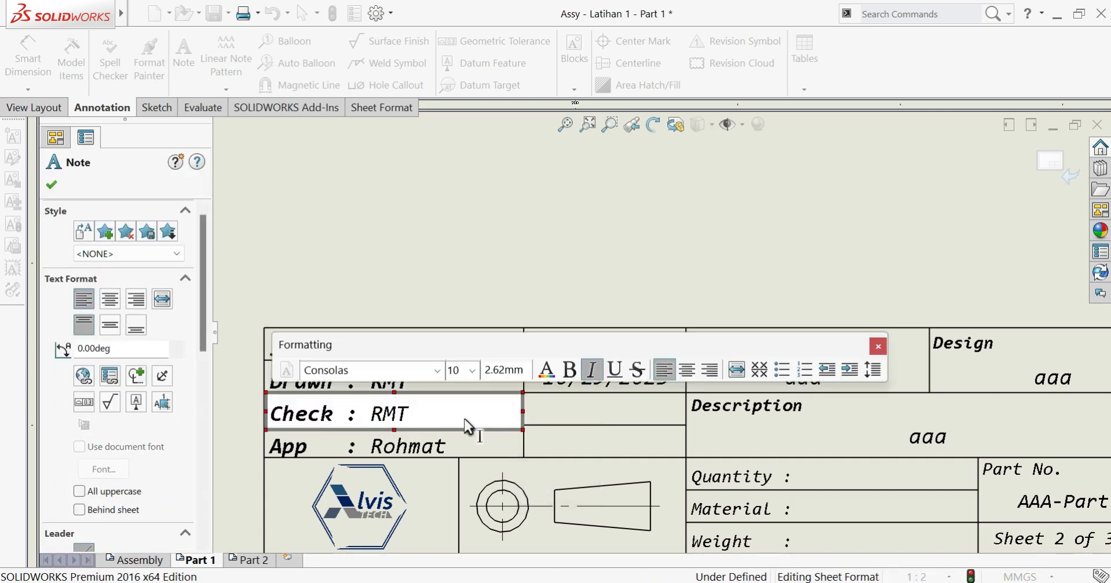
- Replace the name in the App entry of the Part 1 title block with the initials RMT
{"action": "left_click", "coordinate": [434, 452]}
{"action": "left_click", "coordinate": [424, 446]}
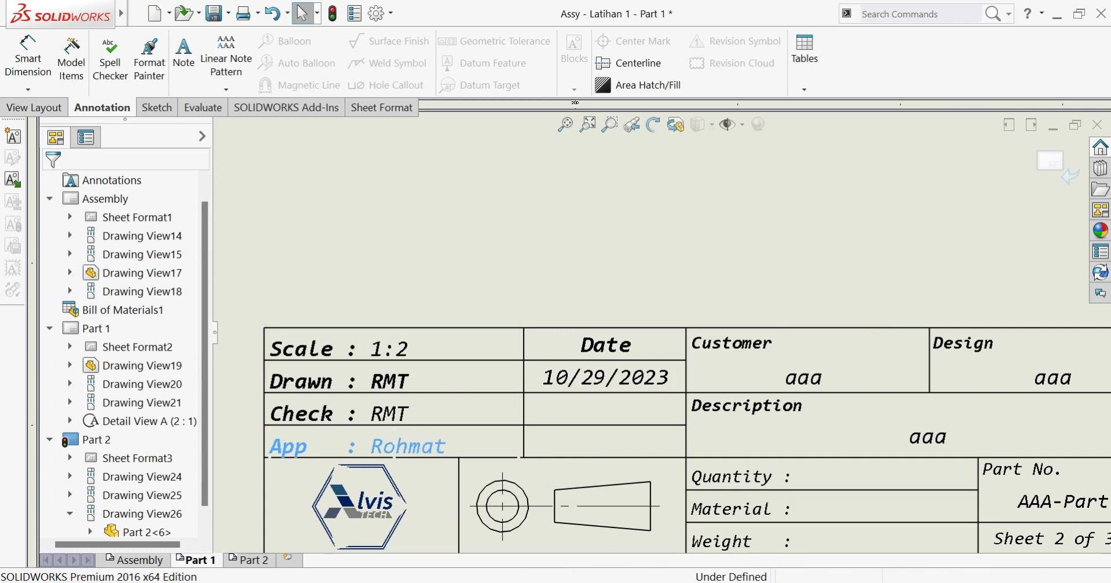
{"action": "left_click_drag", "start_coordinate": [371, 447], "coordinate": [454, 463]}
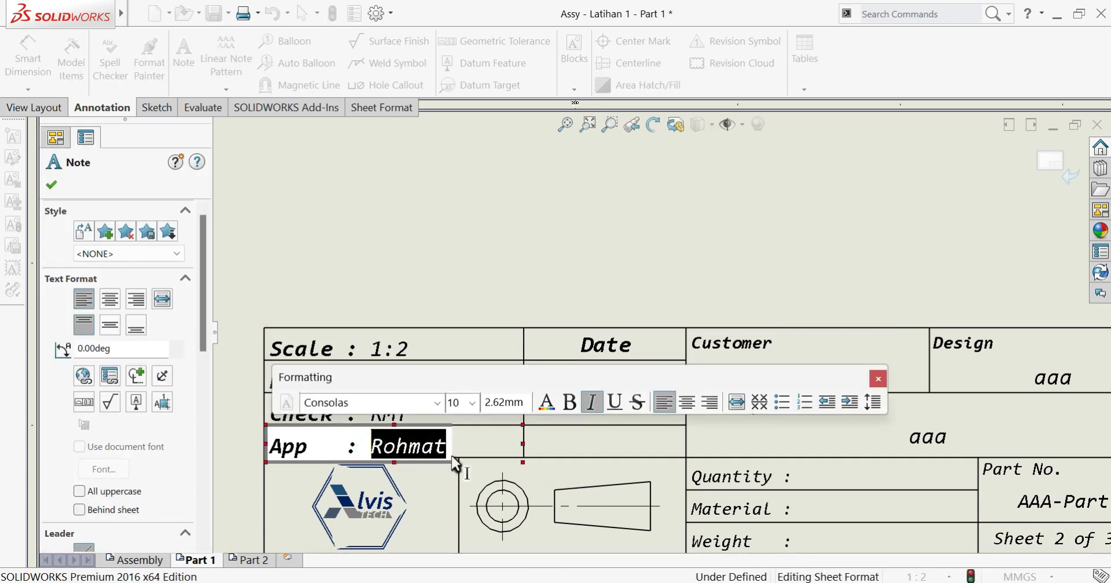
{"action": "type", "text": "RMT"}
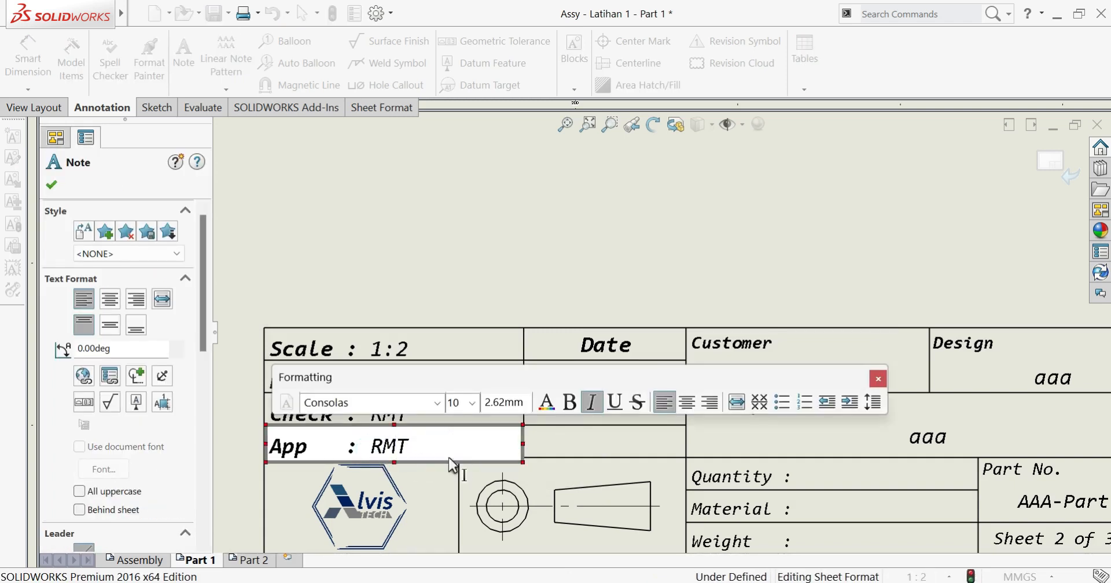
{"action": "left_click", "coordinate": [578, 437]}
- Replace the placeholder text under Design in the Part 1 title block with "Assembly Basic"
{"action": "left_click", "coordinate": [930, 449]}
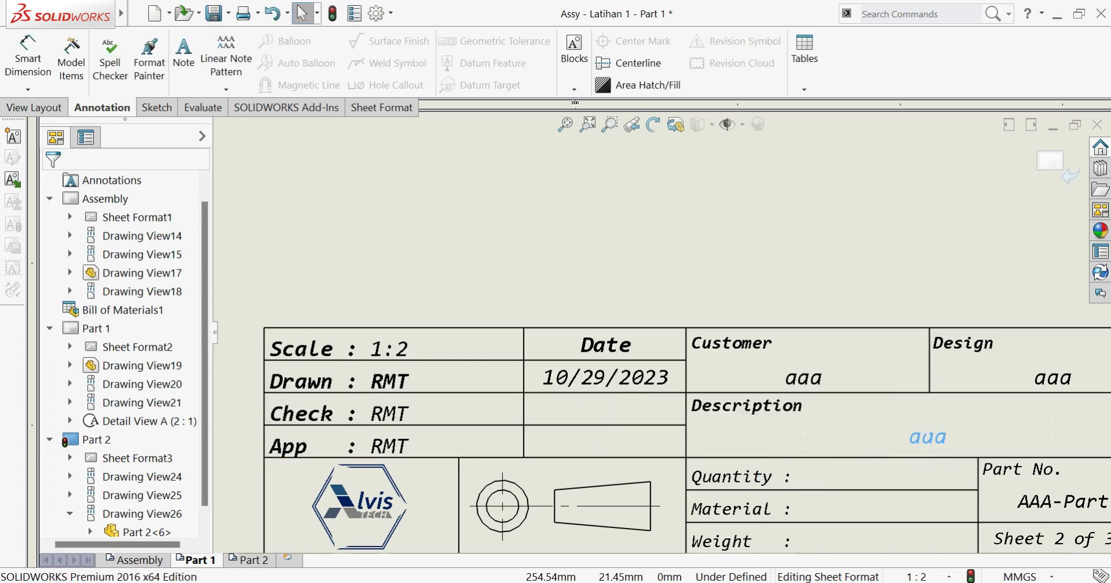
{"action": "double_click", "coordinate": [1055, 378]}
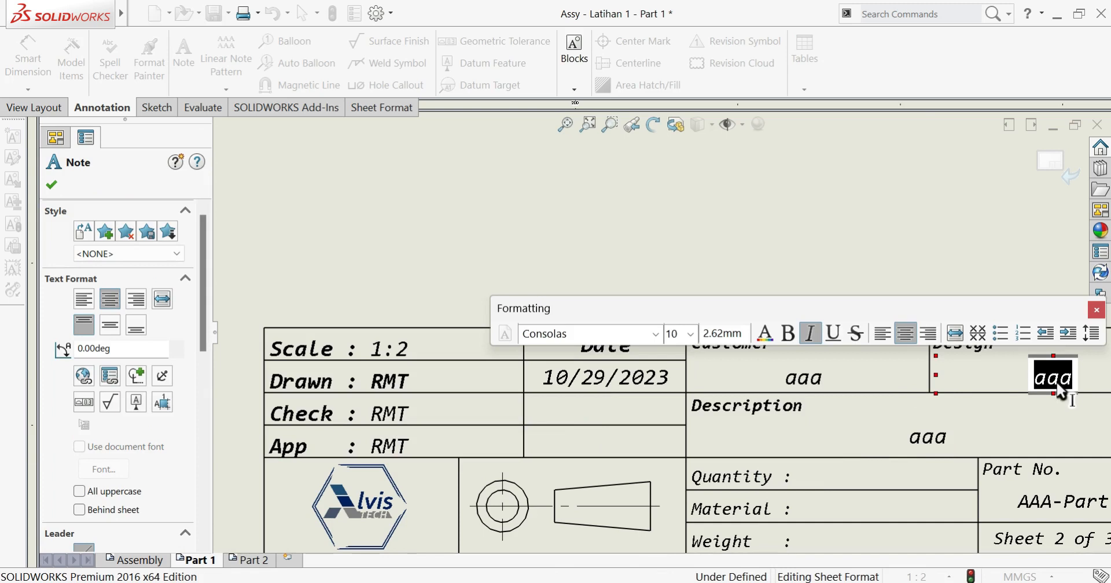
{"action": "type", "text": "A"}
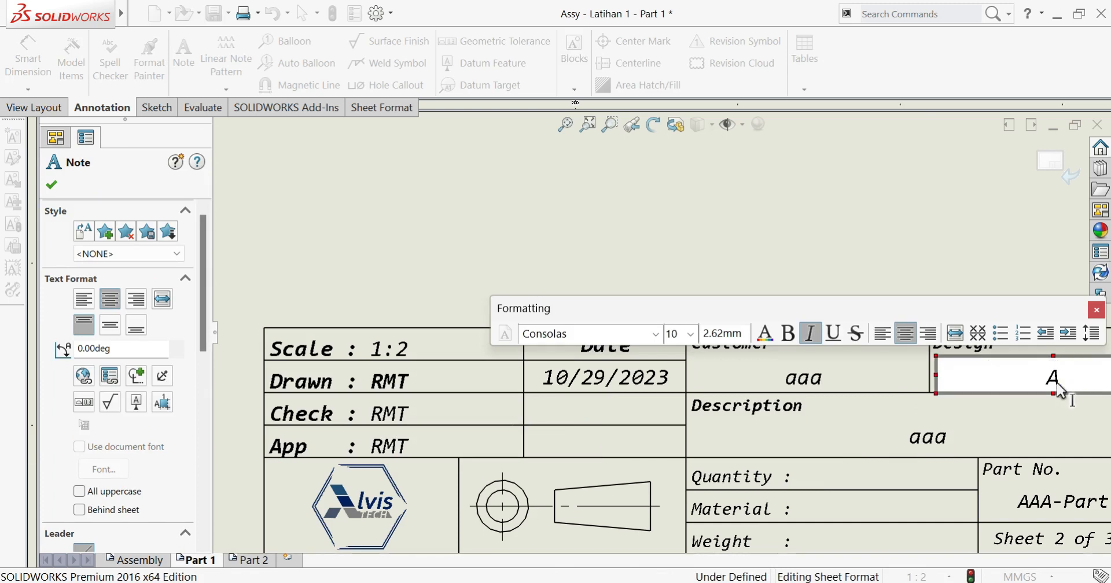
{"action": "key", "text": "Caps_Lock"}
{"action": "type", "text": "ssemb"}
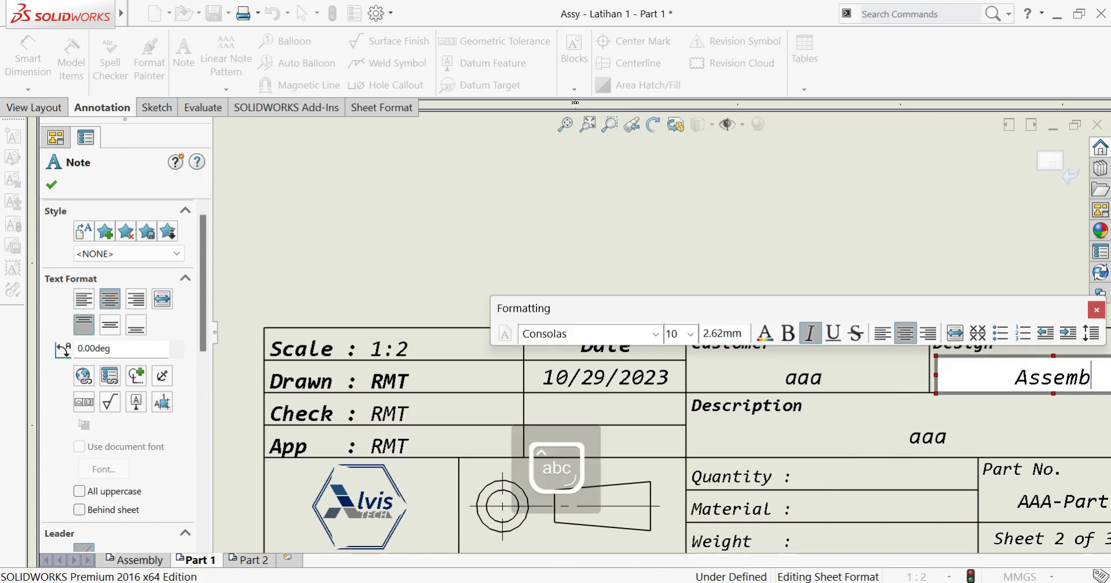
{"action": "type", "text": "ly Bas"}
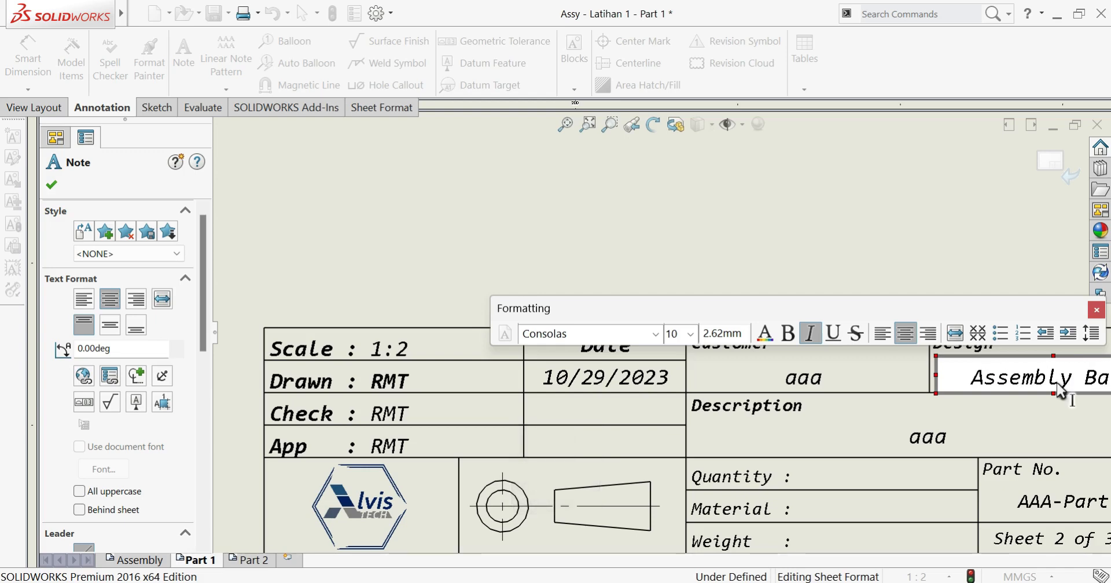
{"action": "left_click", "coordinate": [970, 401]}
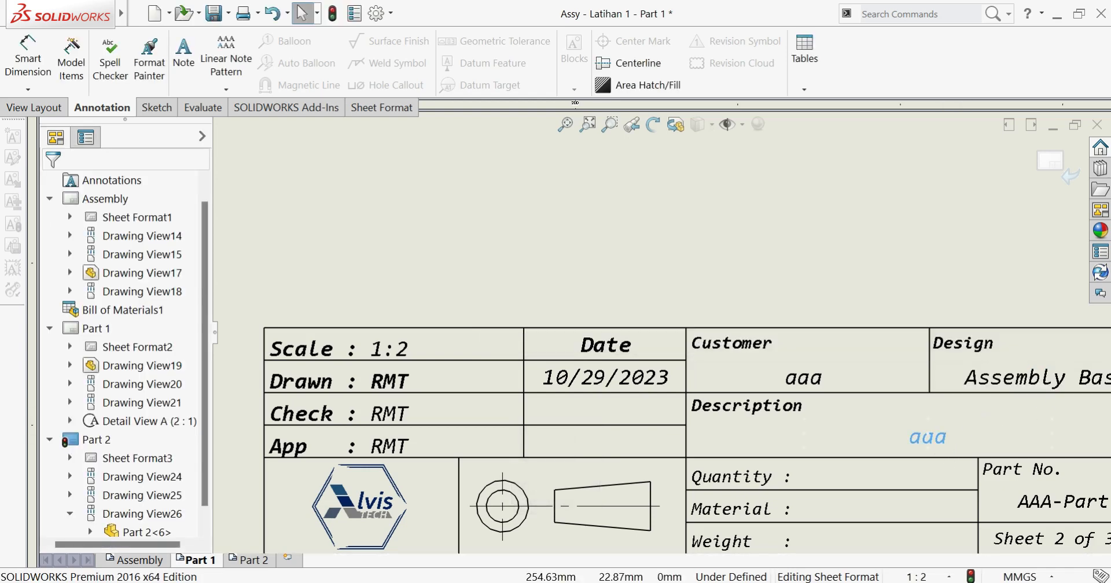
- Replace the placeholder text under Description in the Part 1 title block with "Part 1"
{"action": "double_click", "coordinate": [929, 438]}
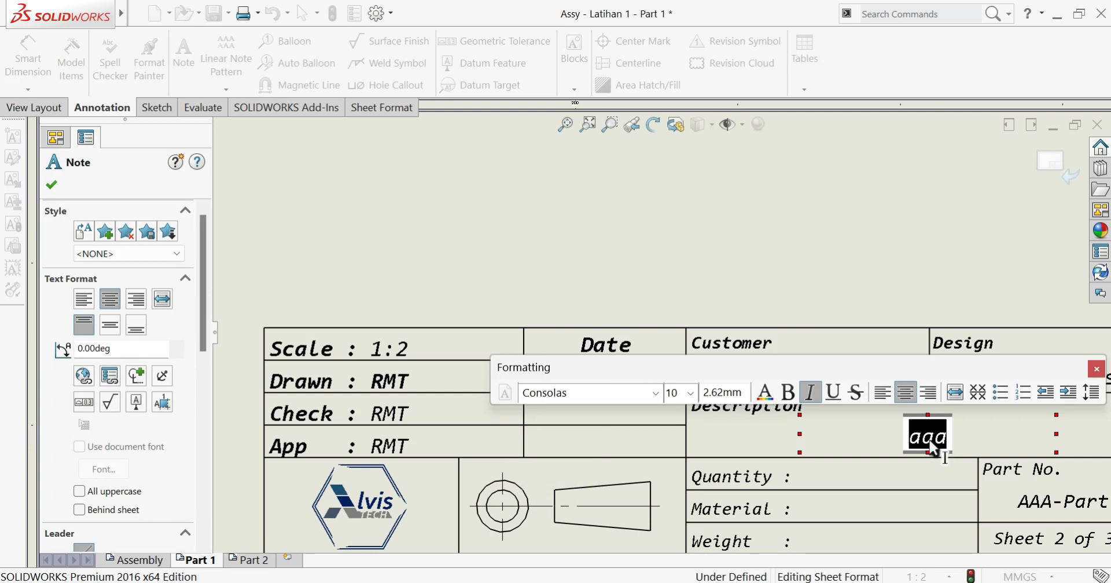
{"action": "type", "text": "Part"}
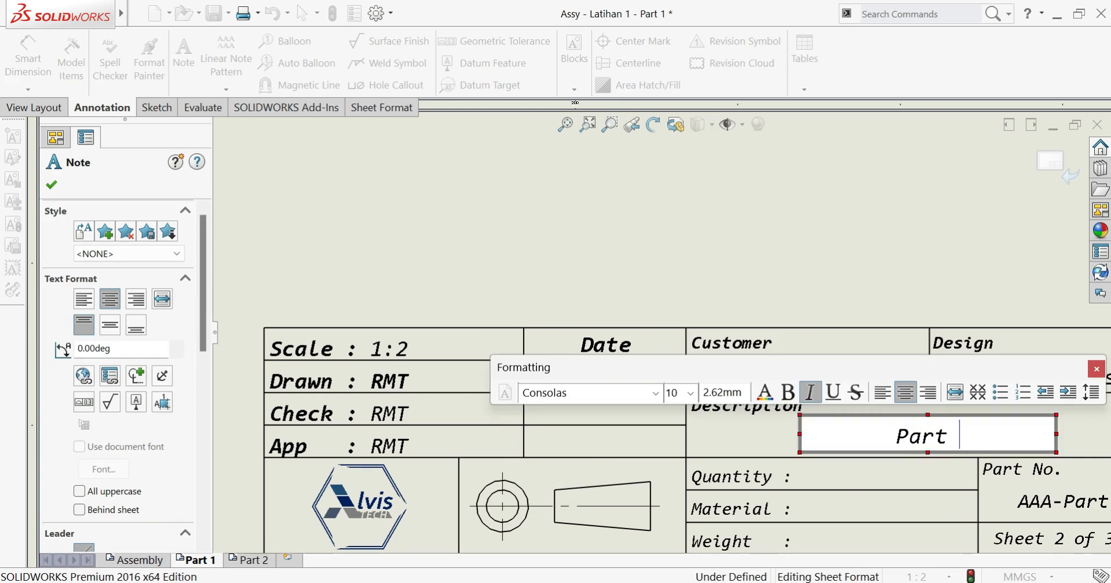
{"action": "left_click", "coordinate": [842, 266]}
- Change the Part No. in the Part 1 title block to AAA-1100 and finish editing the sheet format
{"action": "scroll", "coordinate": [834, 370], "scroll_direction": "up", "scroll_amount": 2}
{"action": "scroll", "coordinate": [889, 438], "scroll_direction": "up", "scroll_amount": 2}
{"action": "scroll", "coordinate": [883, 428], "scroll_direction": "down", "scroll_amount": 3}
{"action": "scroll", "coordinate": [874, 408], "scroll_direction": "up", "scroll_amount": 2}
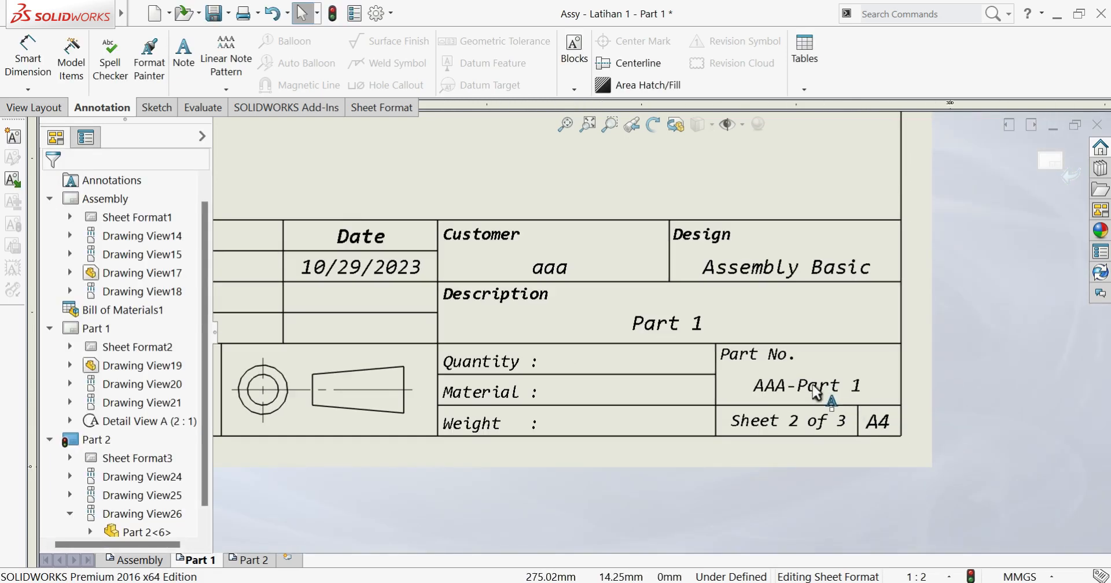
{"action": "left_click", "coordinate": [799, 386]}
{"action": "double_click", "coordinate": [799, 386]}
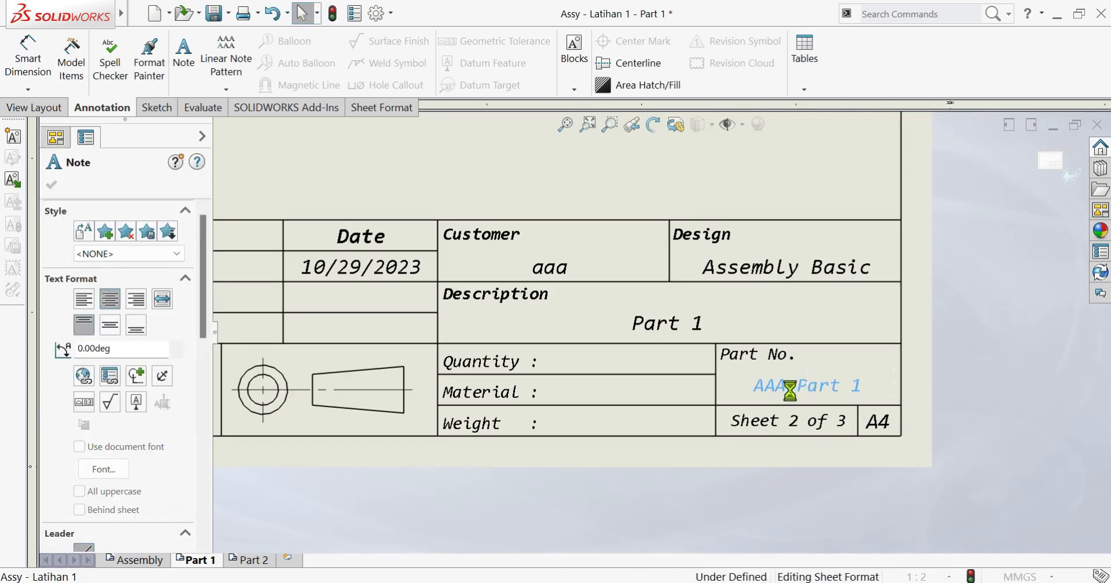
{"action": "left_click_drag", "start_coordinate": [799, 386], "coordinate": [889, 389]}
{"action": "type", "text": "1100"}
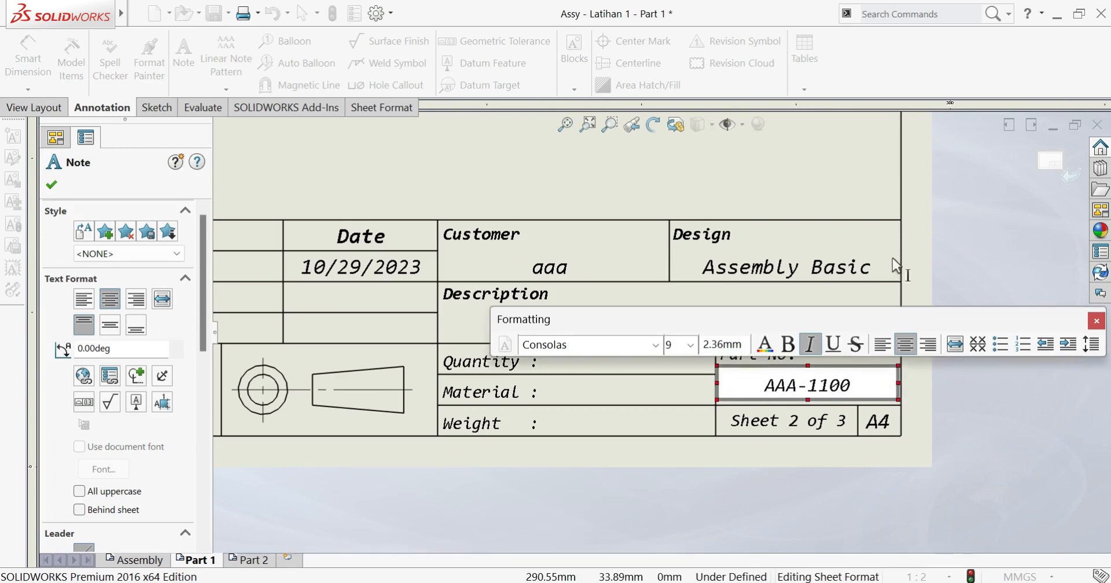
{"action": "left_click", "coordinate": [943, 240]}
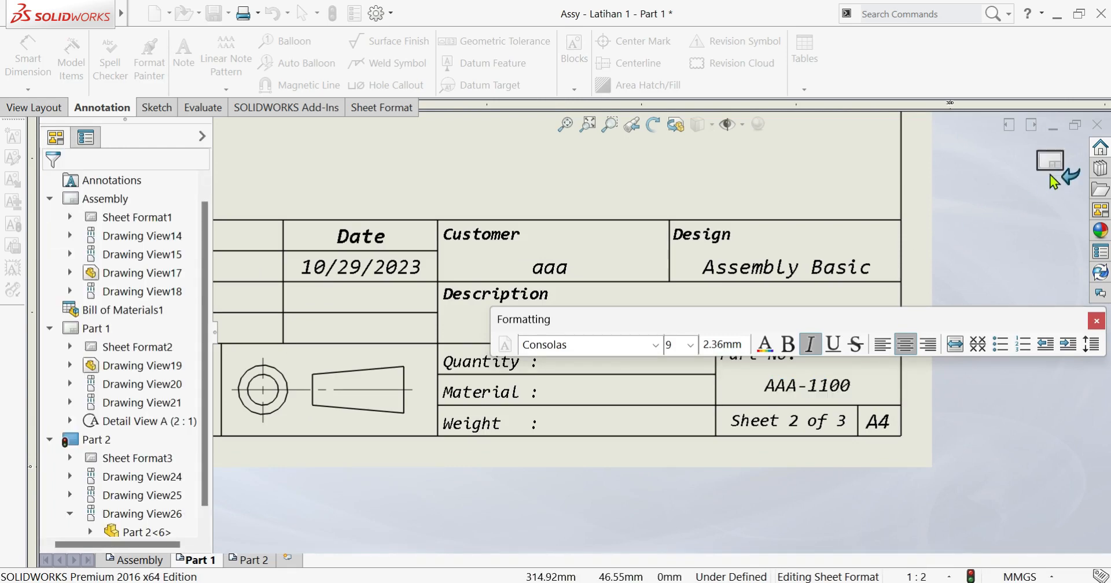
{"action": "left_click", "coordinate": [1050, 173]}
{"action": "left_click", "coordinate": [592, 115]}
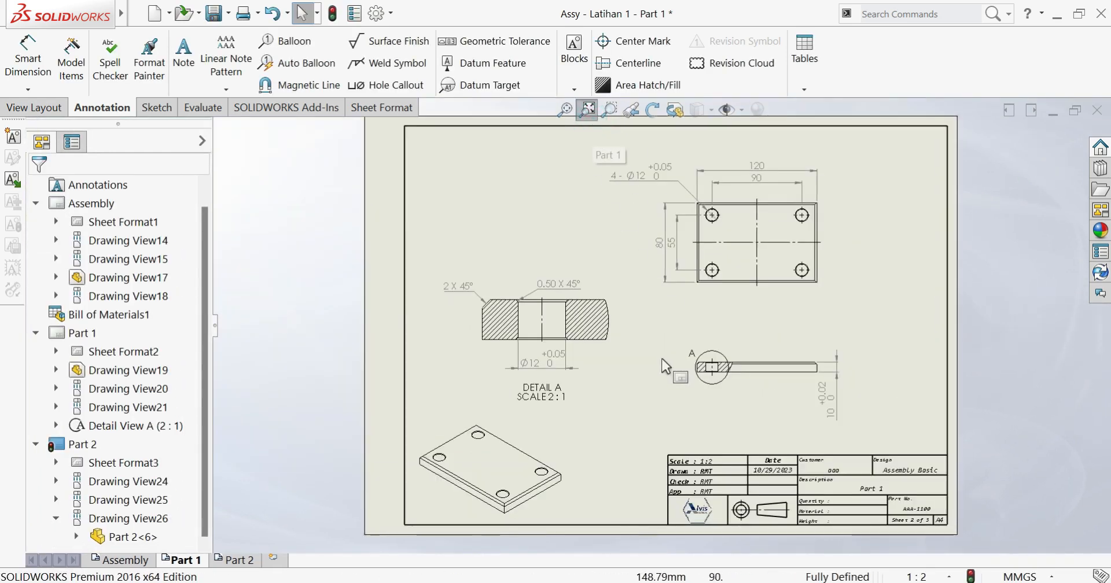
- Switch to the Part 2 sheet and start editing its sheet format
{"action": "left_click", "coordinate": [237, 559]}
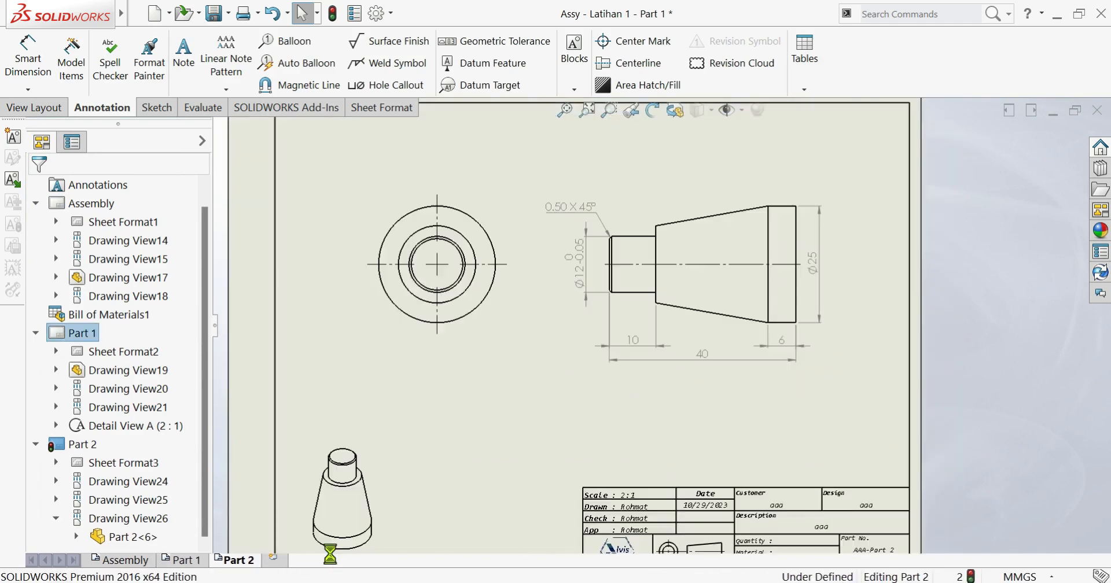
{"action": "scroll", "coordinate": [675, 414], "scroll_direction": "up", "scroll_amount": 2}
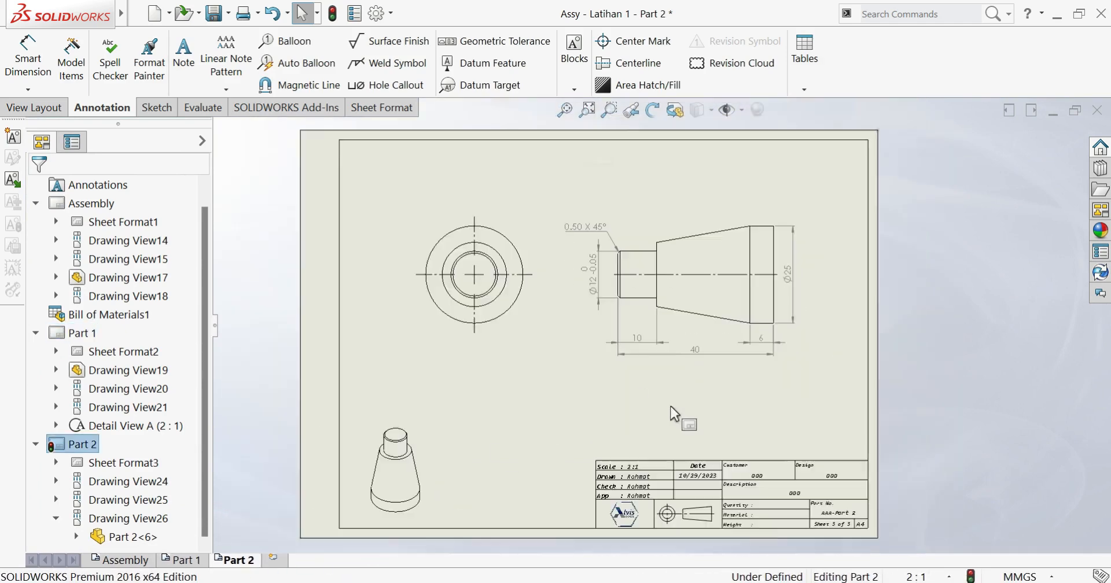
{"action": "scroll", "coordinate": [683, 411], "scroll_direction": "down", "scroll_amount": 3}
{"action": "right_click", "coordinate": [700, 405]}
{"action": "left_click", "coordinate": [762, 247]}
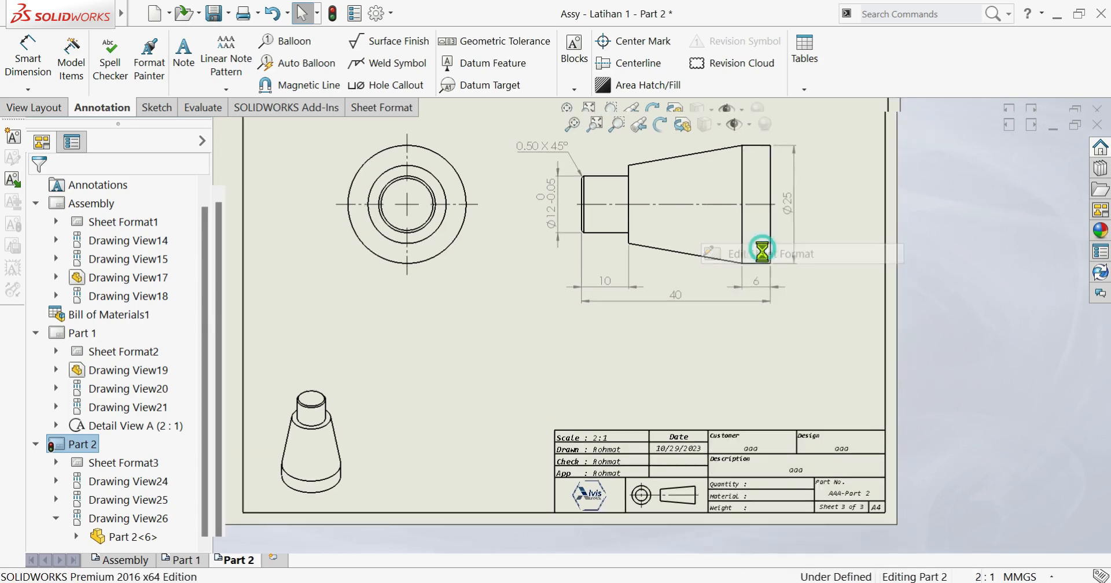
- Replace the name in the Drawn entry of the Part 2 title block with the initials RMT
{"action": "scroll", "coordinate": [665, 457], "scroll_direction": "down", "scroll_amount": 4}
{"action": "left_click", "coordinate": [487, 352]}
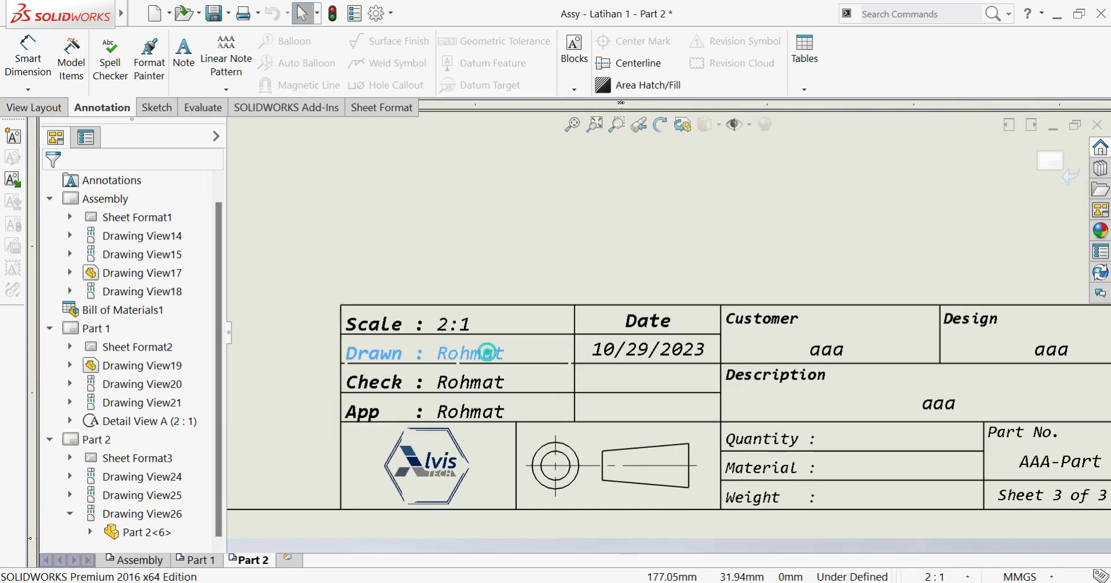
{"action": "double_click", "coordinate": [487, 352]}
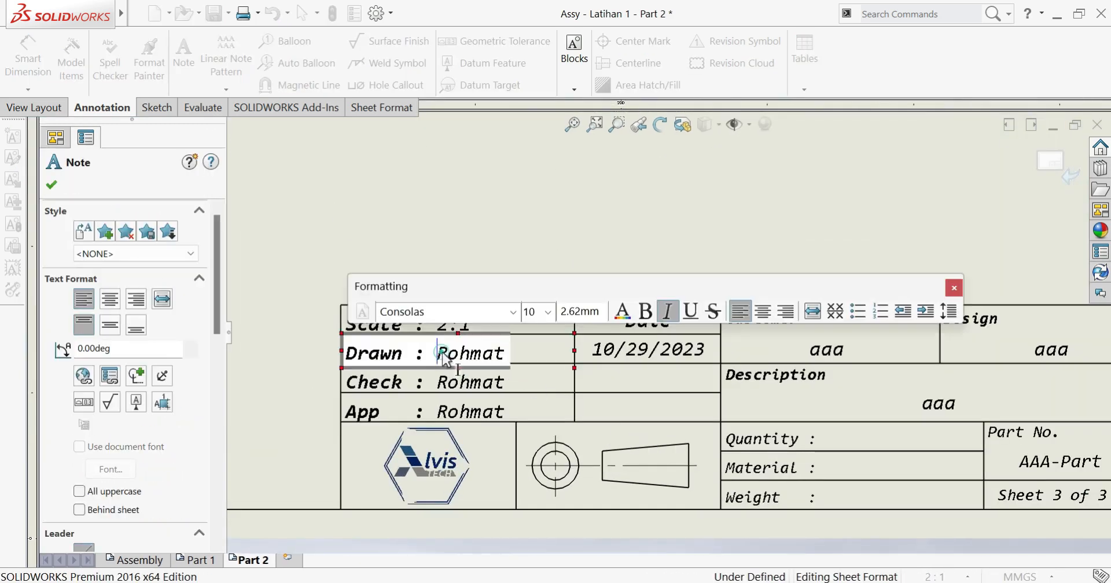
{"action": "left_click_drag", "start_coordinate": [437, 353], "coordinate": [524, 364]}
{"action": "type", "text": "RMT"}
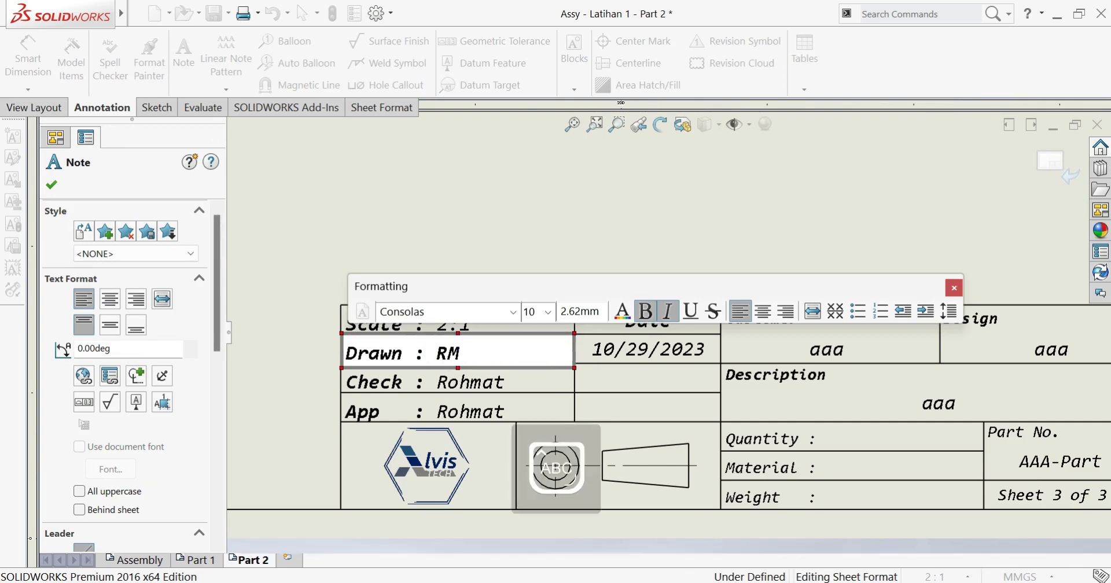
{"action": "left_click", "coordinate": [509, 383]}
- Replace the name in the Check entry of the Part 2 title block with the initials RMT
{"action": "left_click", "coordinate": [475, 383]}
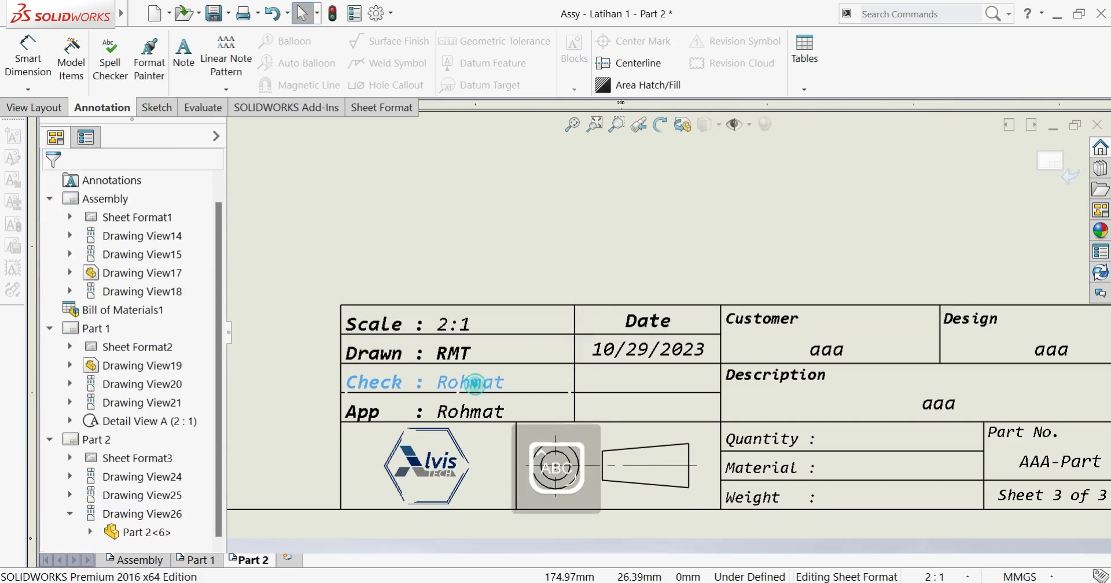
{"action": "double_click", "coordinate": [475, 383]}
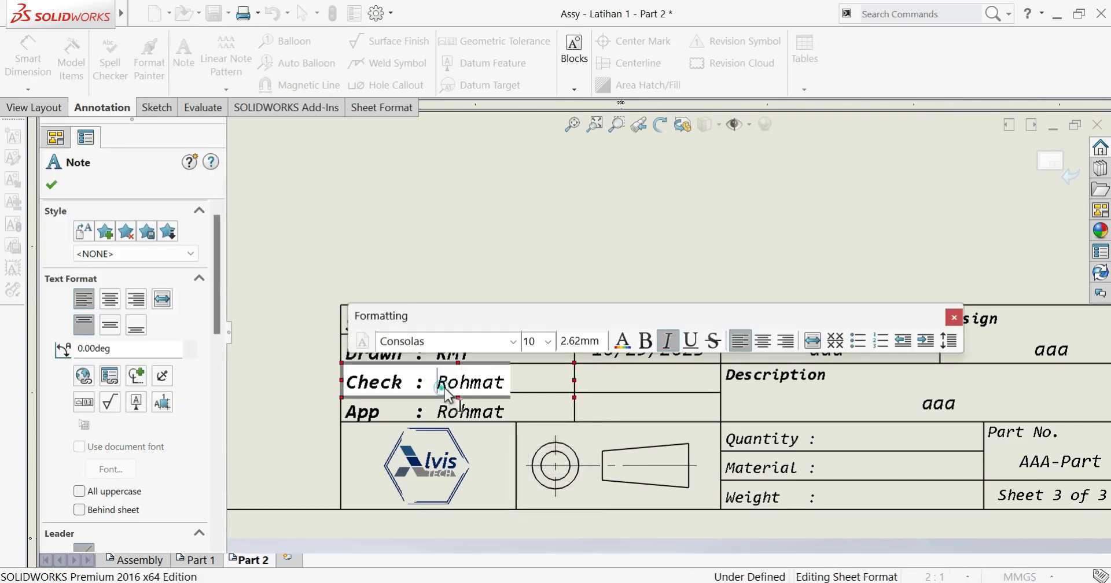
{"action": "left_click_drag", "start_coordinate": [435, 382], "coordinate": [555, 402]}
{"action": "type", "text": "RMT"}
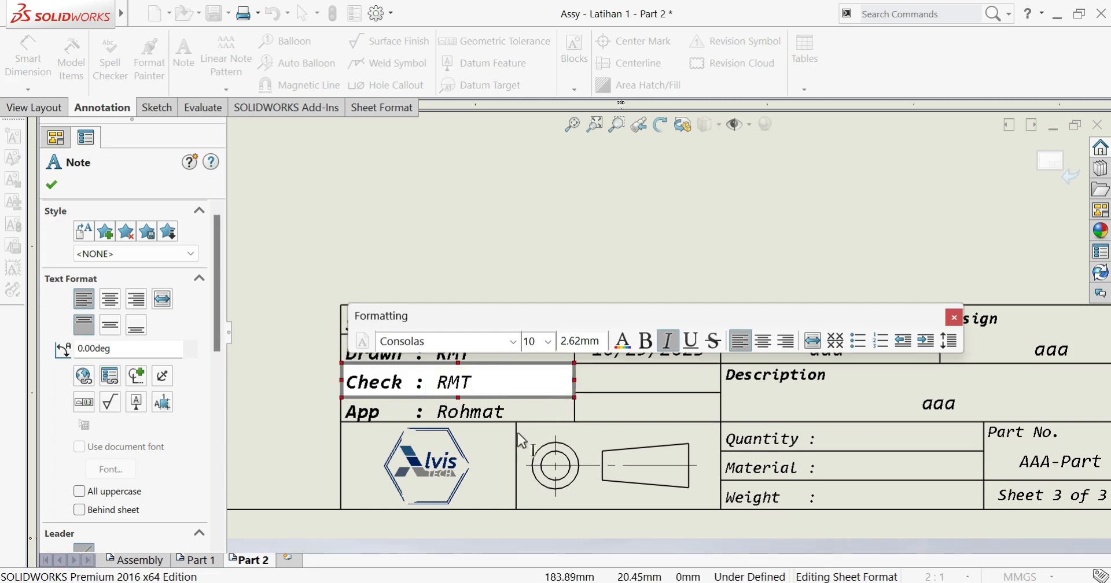
{"action": "left_click", "coordinate": [488, 419]}
- Replace the name in the App entry of the Part 2 title block with the initials RMT
{"action": "left_click", "coordinate": [487, 416]}
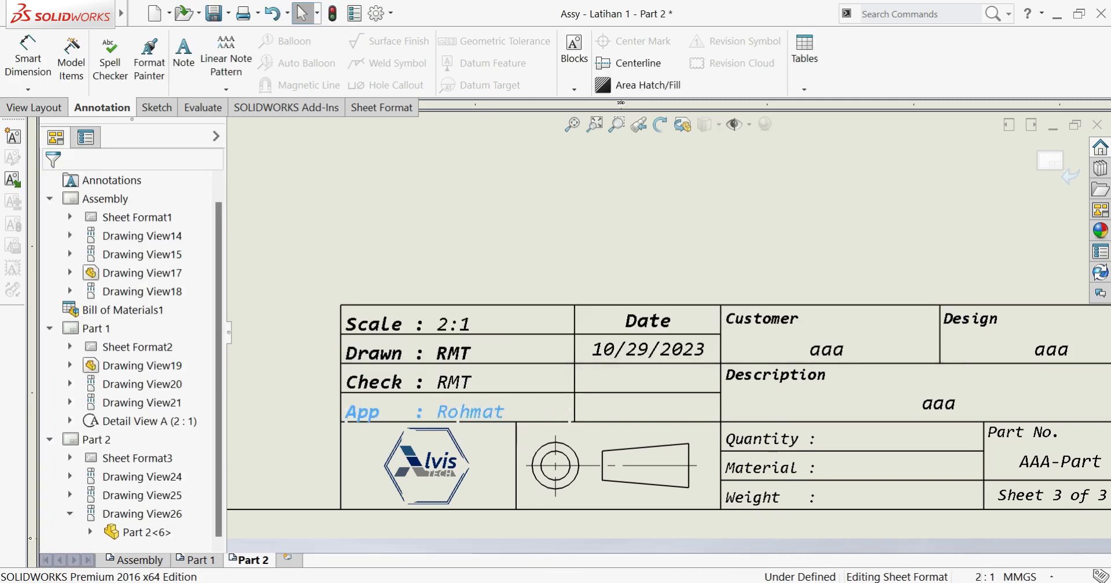
{"action": "double_click", "coordinate": [486, 414]}
{"action": "left_click_drag", "start_coordinate": [436, 412], "coordinate": [528, 422]}
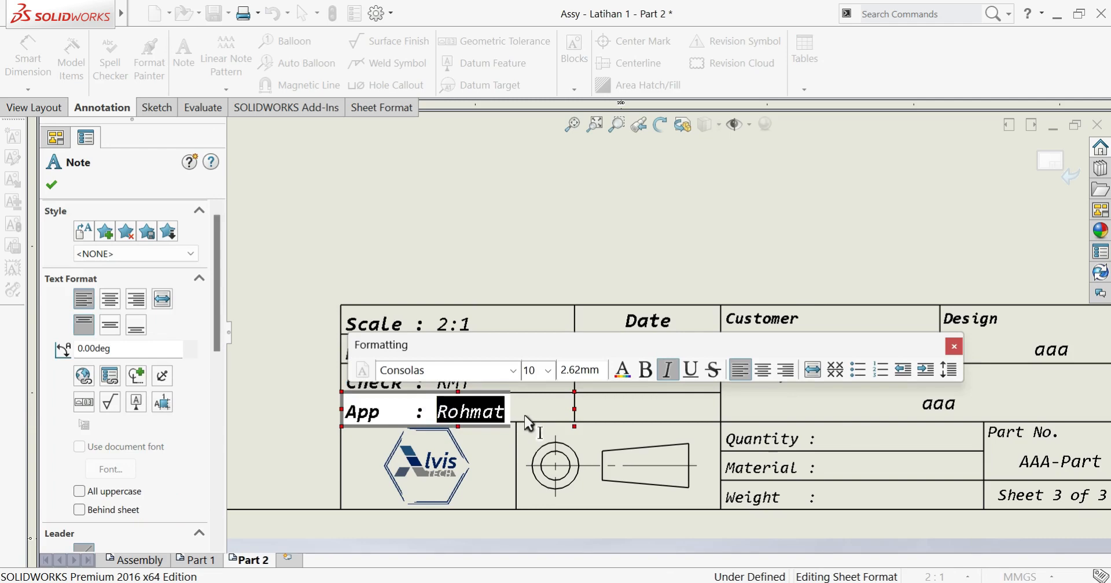
{"action": "type", "text": "RMT"}
{"action": "left_click", "coordinate": [595, 246]}
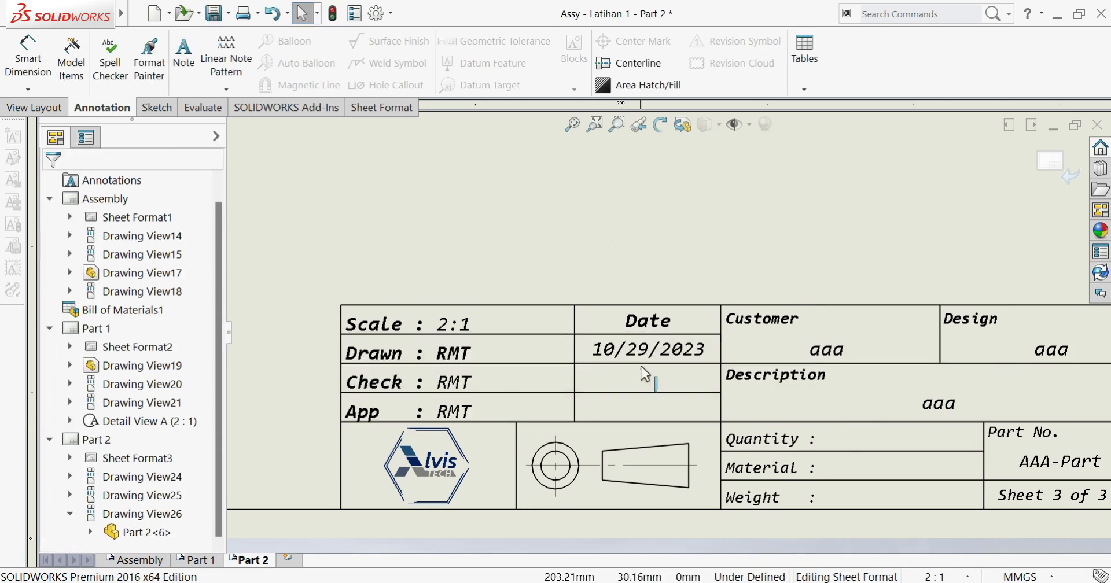
- Replace the placeholder text under Description in the Part 2 title block with "Part 2"
{"action": "scroll", "coordinate": [901, 358], "scroll_direction": "up", "scroll_amount": 2}
{"action": "scroll", "coordinate": [903, 370], "scroll_direction": "down", "scroll_amount": 2}
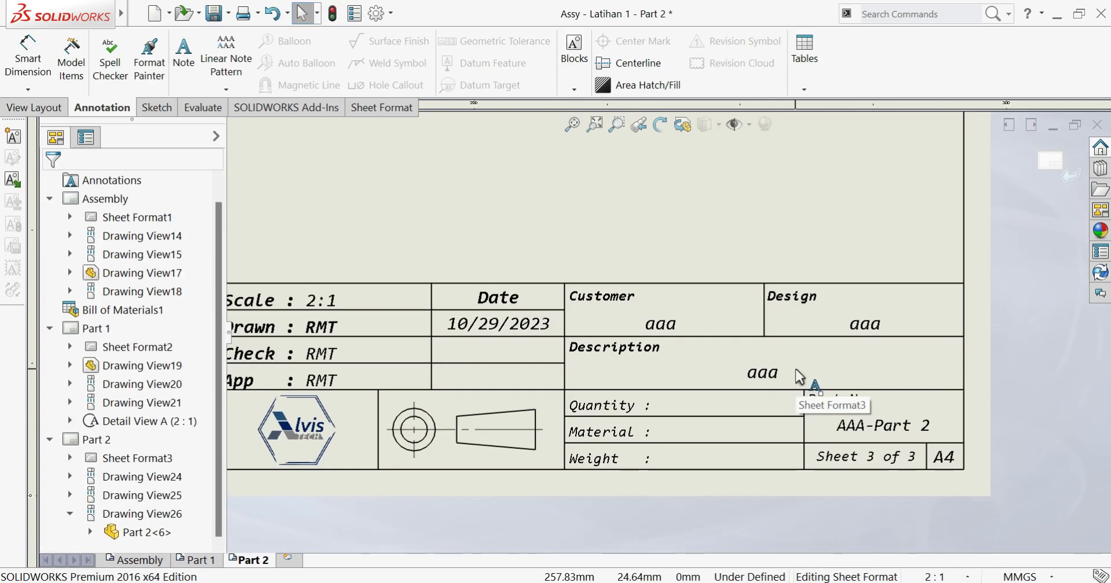
{"action": "double_click", "coordinate": [762, 372]}
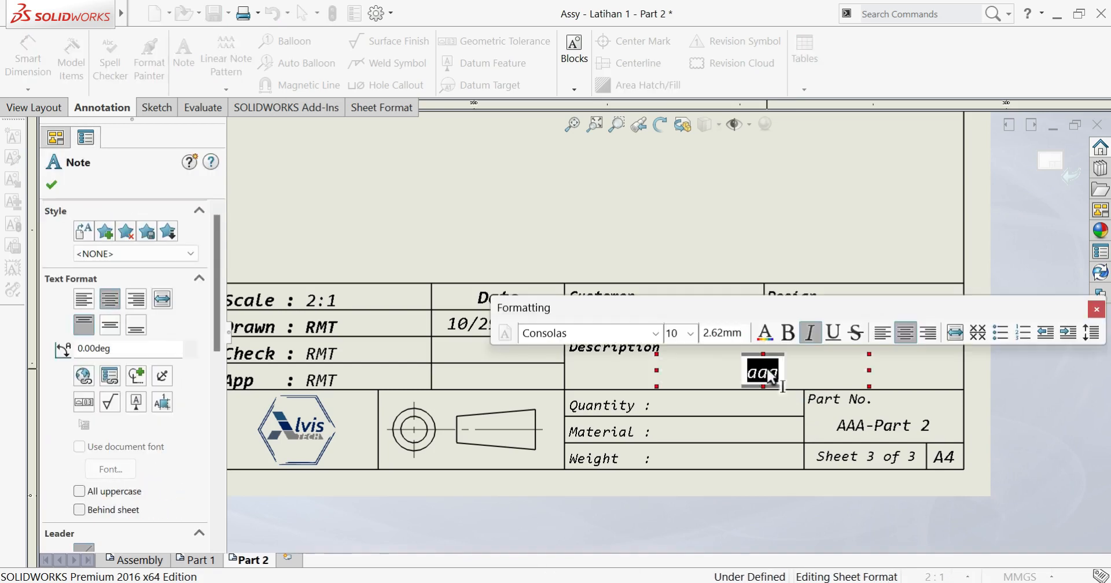
{"action": "type", "text": "Part 2"}
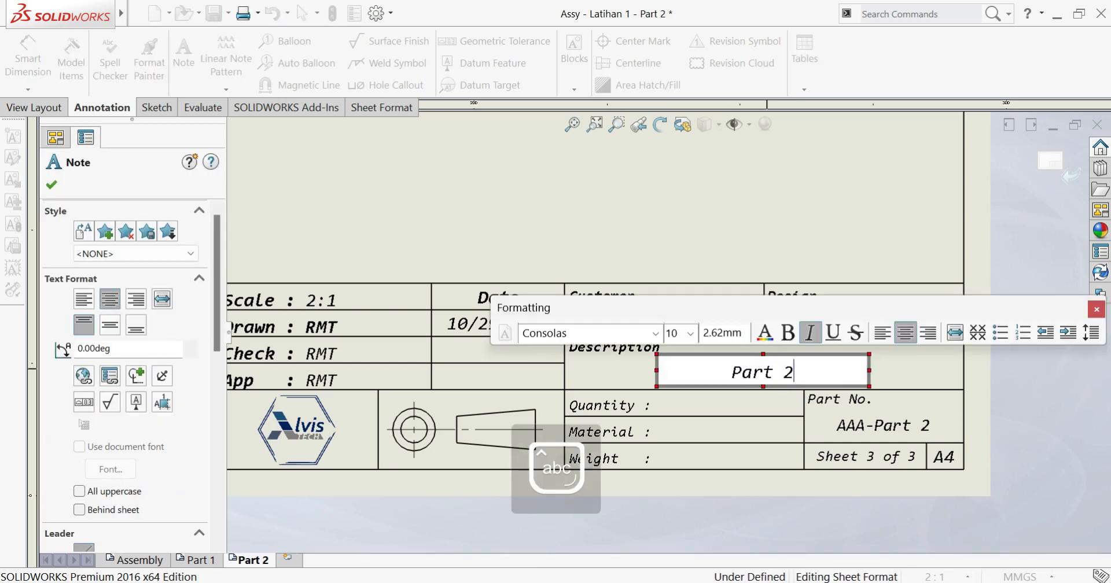
{"action": "left_click", "coordinate": [909, 368]}
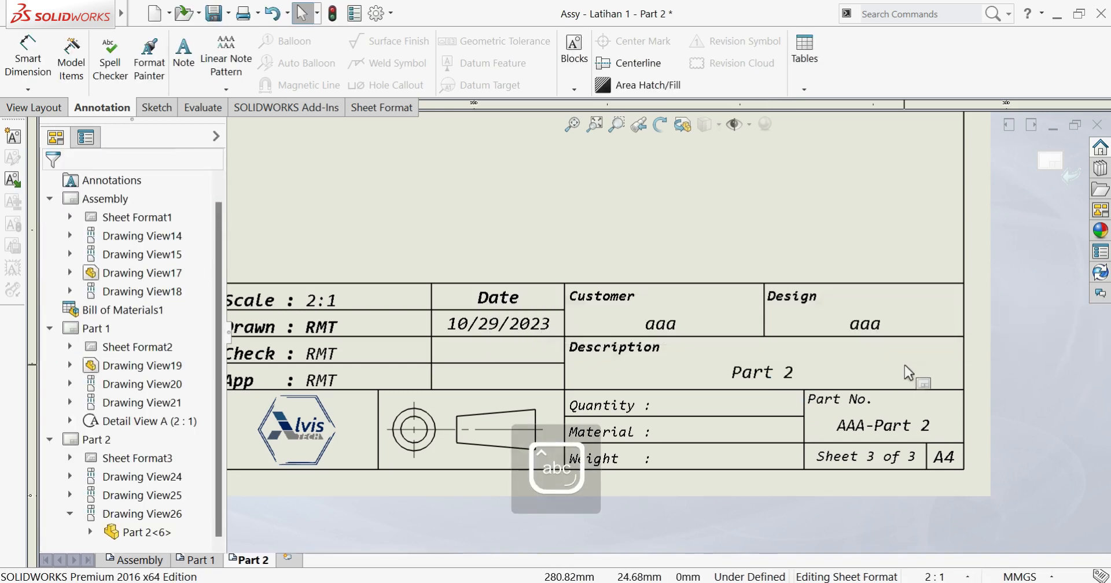
- Replace the placeholder text under Design in the Part 2 title block with "Assembly Basic"
{"action": "left_click", "coordinate": [870, 338]}
{"action": "double_click", "coordinate": [869, 330]}
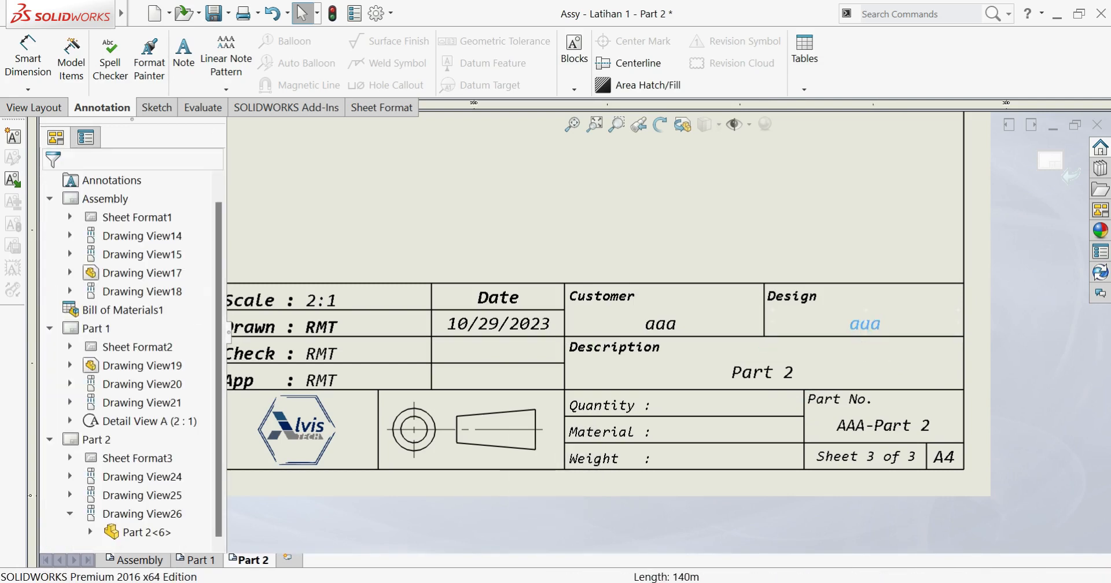
{"action": "double_click", "coordinate": [868, 330]}
{"action": "type", "text": "Assem"}
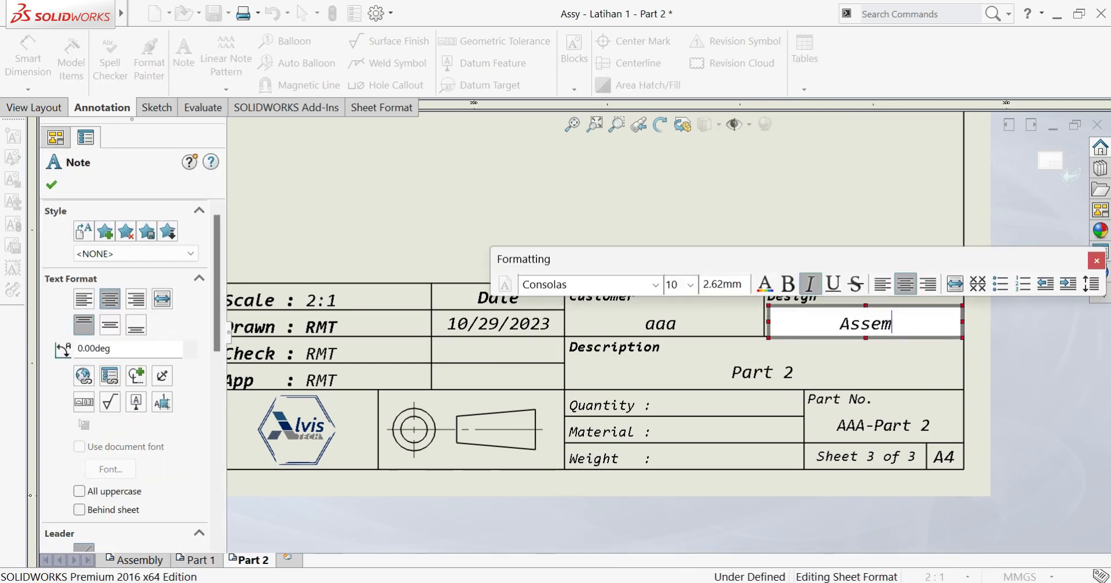
{"action": "type", "text": "bly"}
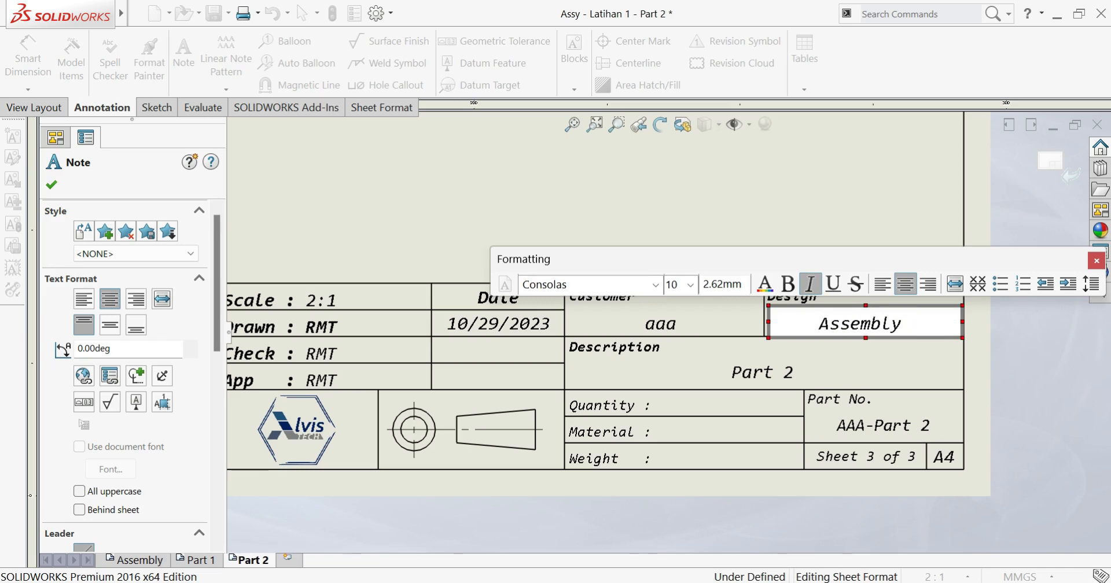
{"action": "type", "text": " Basic"}
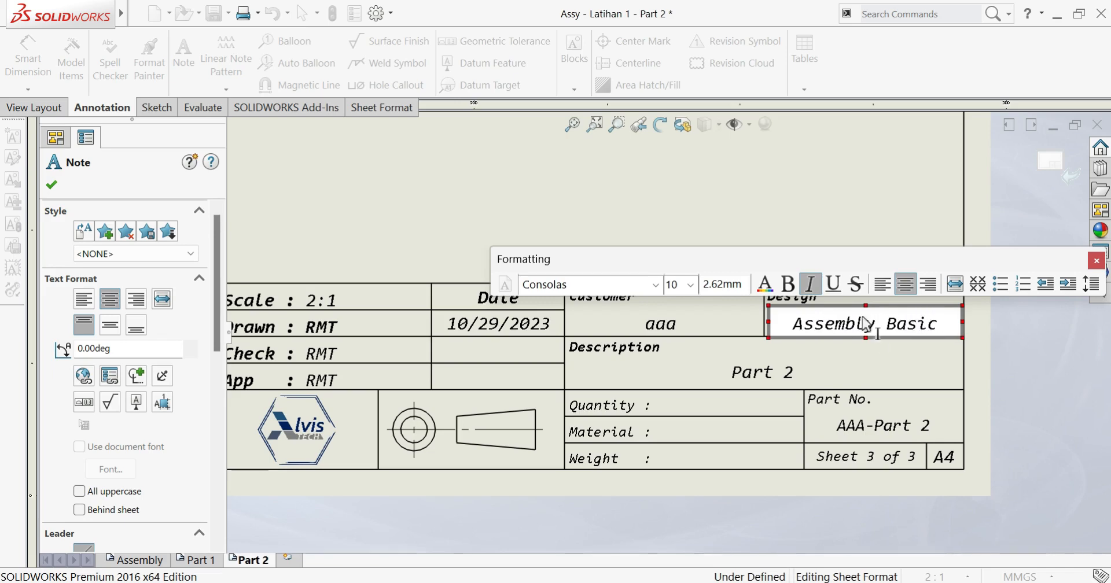
{"action": "left_click", "coordinate": [818, 198]}
- Change the Part No. in the Part 2 title block to AAA-1200 and finish editing the sheet format
{"action": "left_click", "coordinate": [859, 430]}
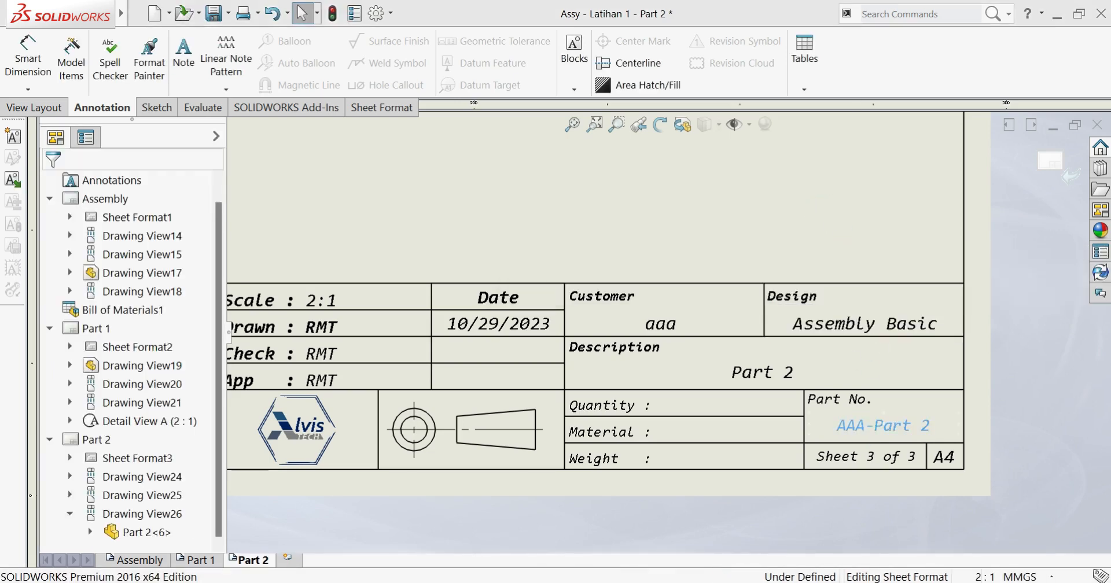
{"action": "double_click", "coordinate": [859, 429]}
{"action": "left_click_drag", "start_coordinate": [874, 426], "coordinate": [927, 435]}
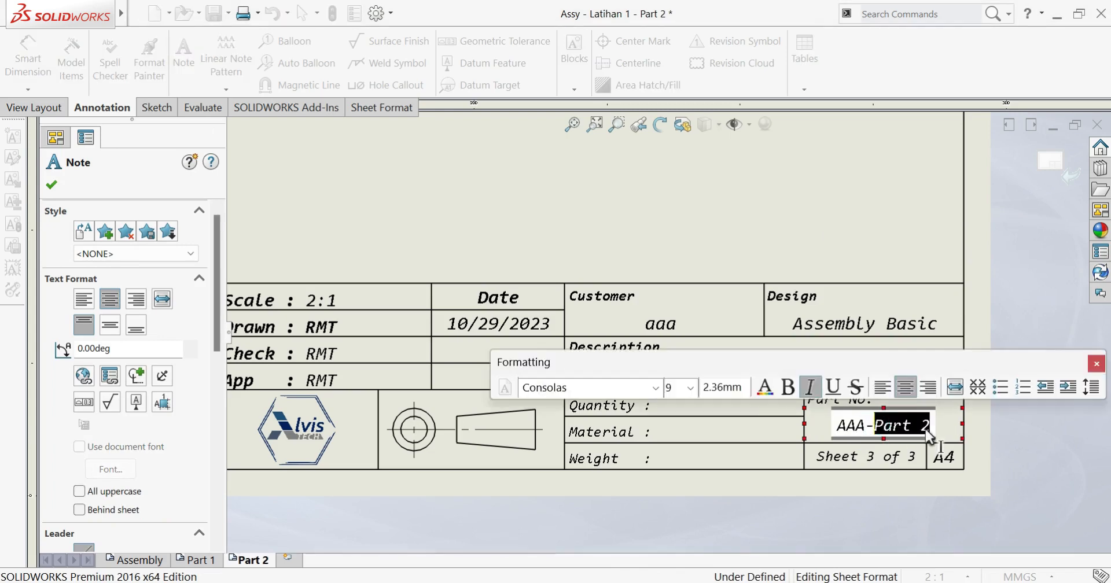
{"action": "type", "text": "1200"}
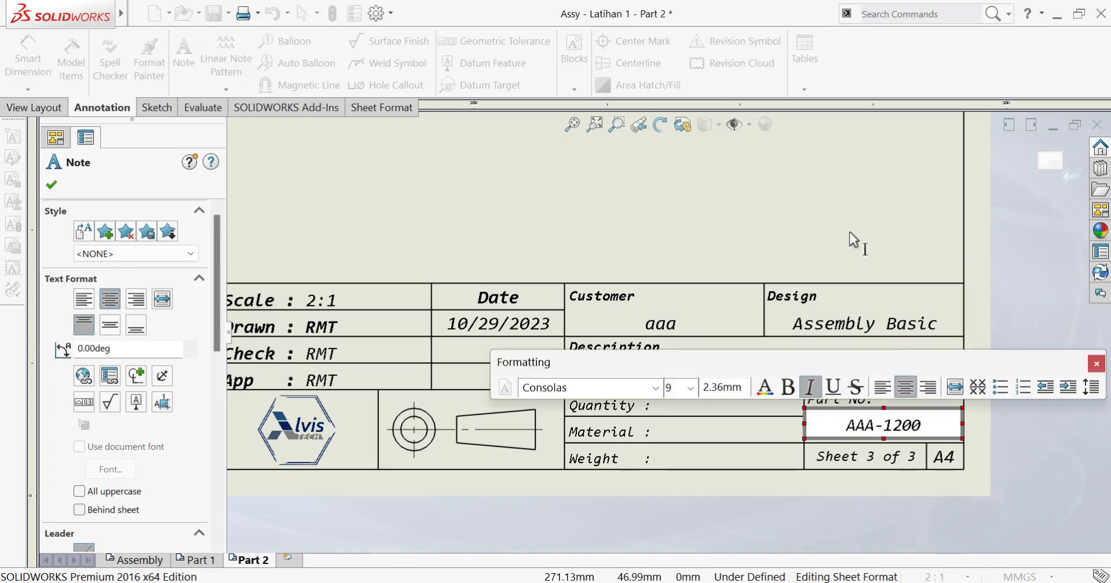
{"action": "left_click", "coordinate": [849, 232]}
{"action": "left_click", "coordinate": [1050, 162]}
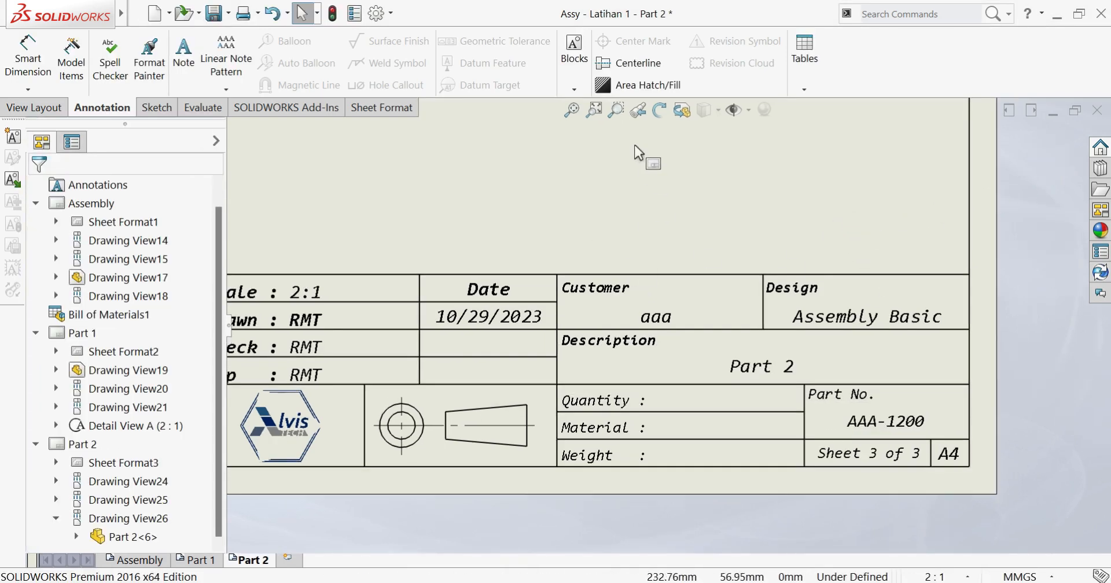
{"action": "left_click", "coordinate": [591, 112]}
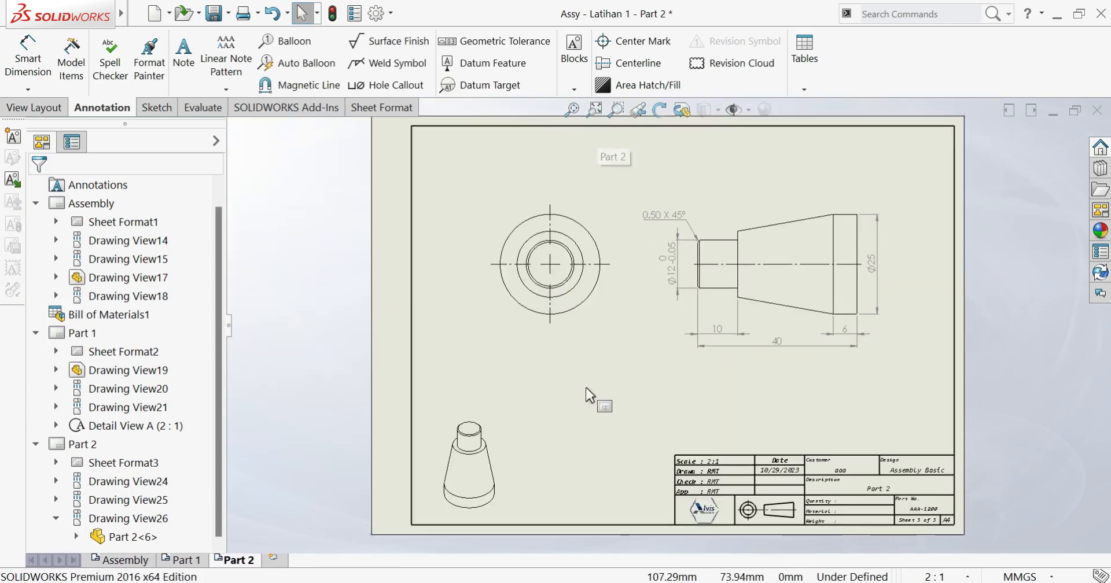
- Return to the Assembly sheet and save the drawing as "Assy - Latihan 1" in the Assembly Basic folder
{"action": "left_click", "coordinate": [125, 560]}
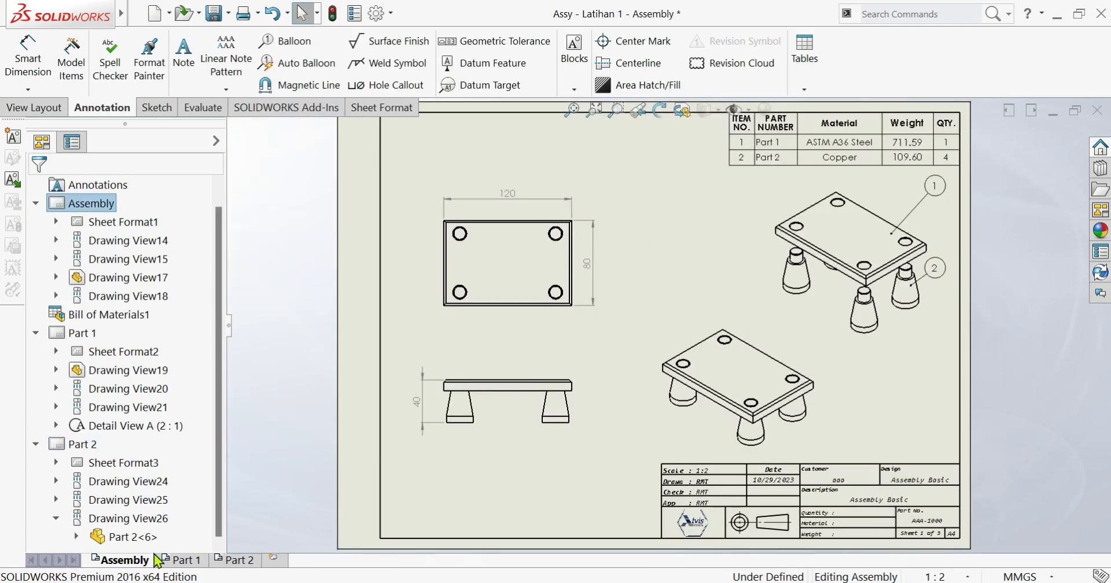
{"action": "left_click", "coordinate": [626, 185]}
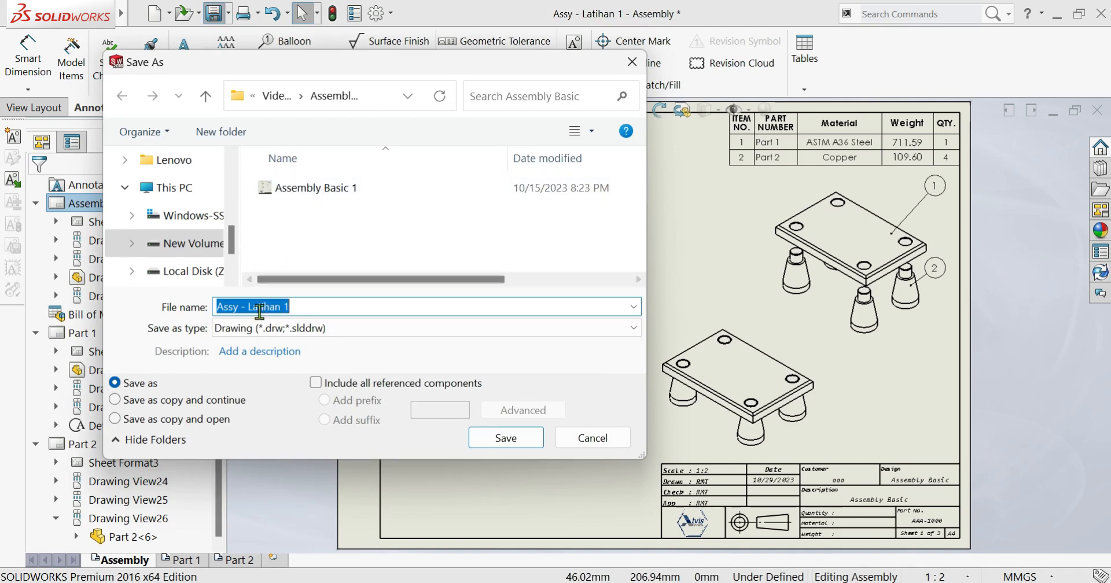
{"action": "left_click", "coordinate": [512, 439]}
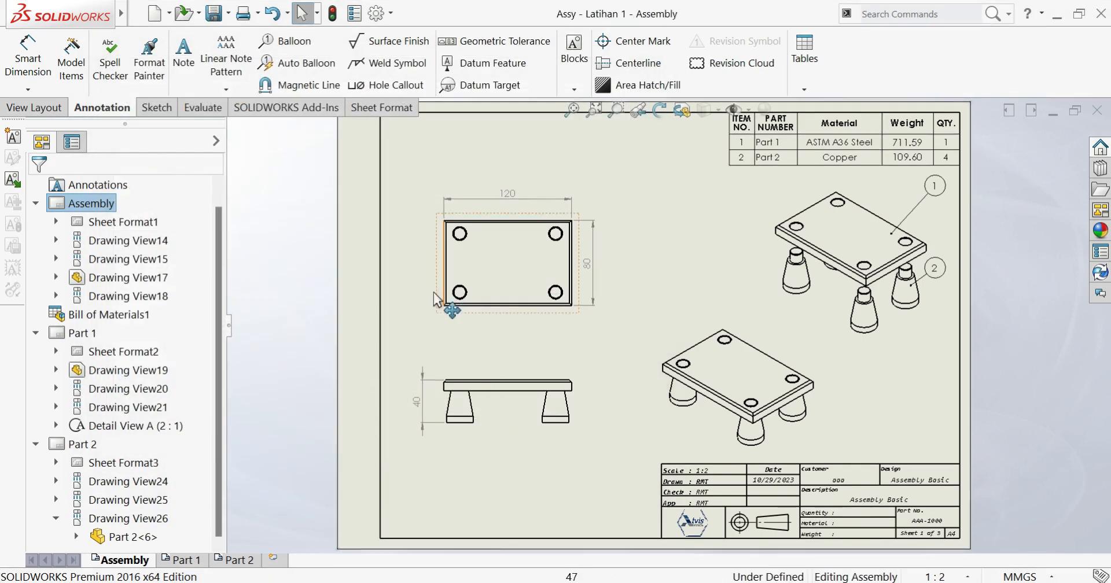
- Save a copy of the drawing as an Adobe PDF named "Assy - Latihan 1" in the Assembly Basic folder
{"action": "left_click", "coordinate": [229, 12]}
{"action": "left_click", "coordinate": [248, 54]}
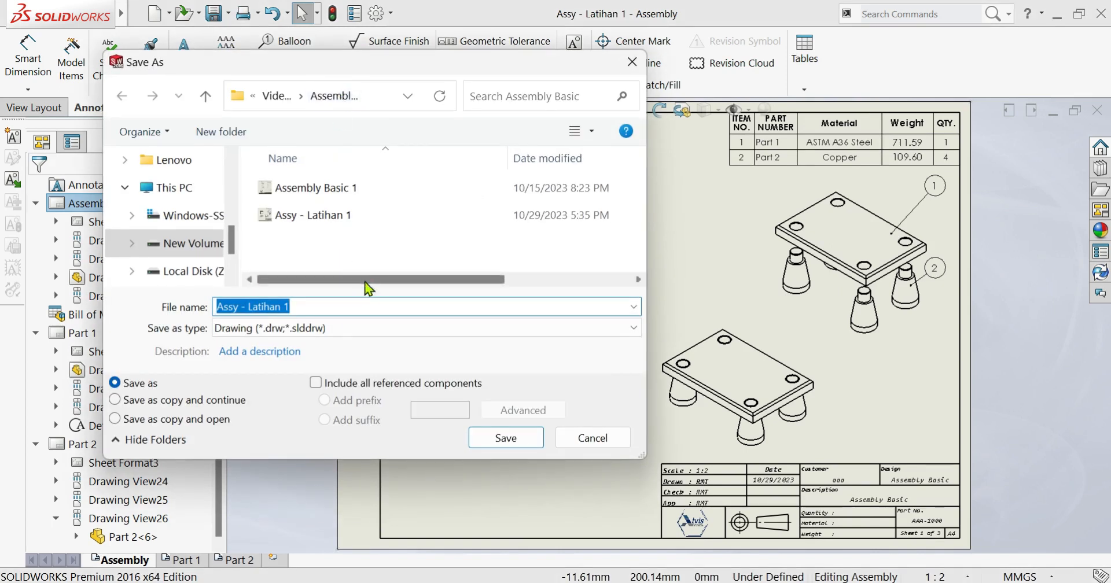
{"action": "left_click", "coordinate": [272, 331]}
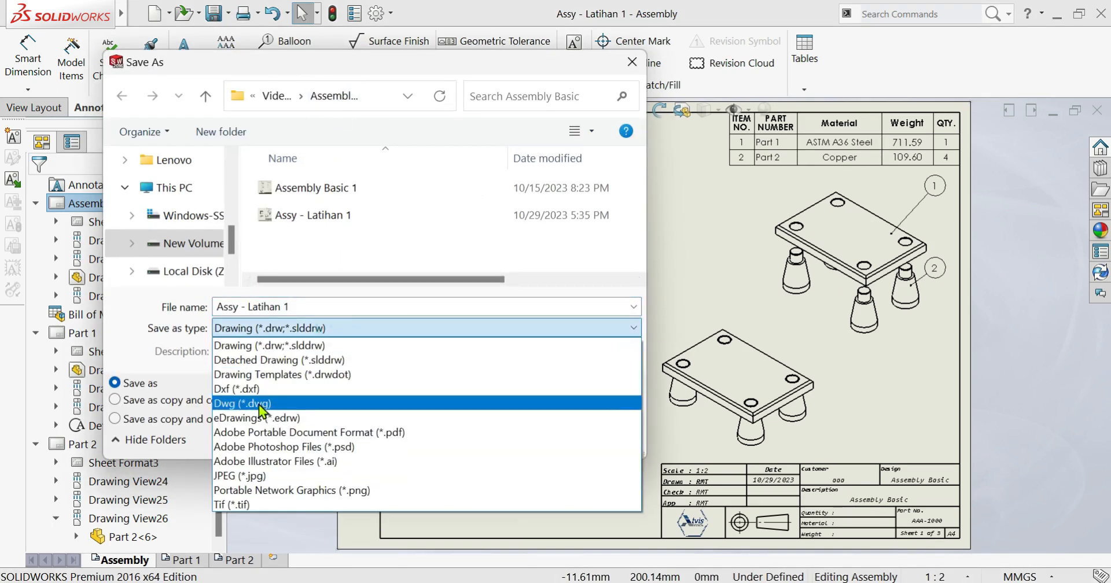
{"action": "left_click", "coordinate": [350, 433]}
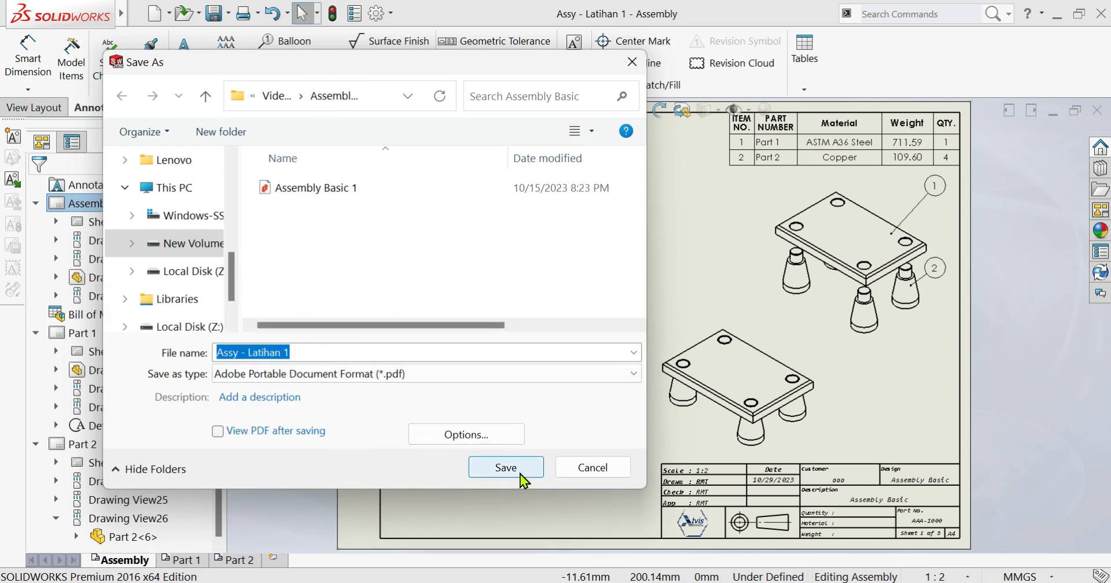
{"action": "left_click", "coordinate": [506, 467]}
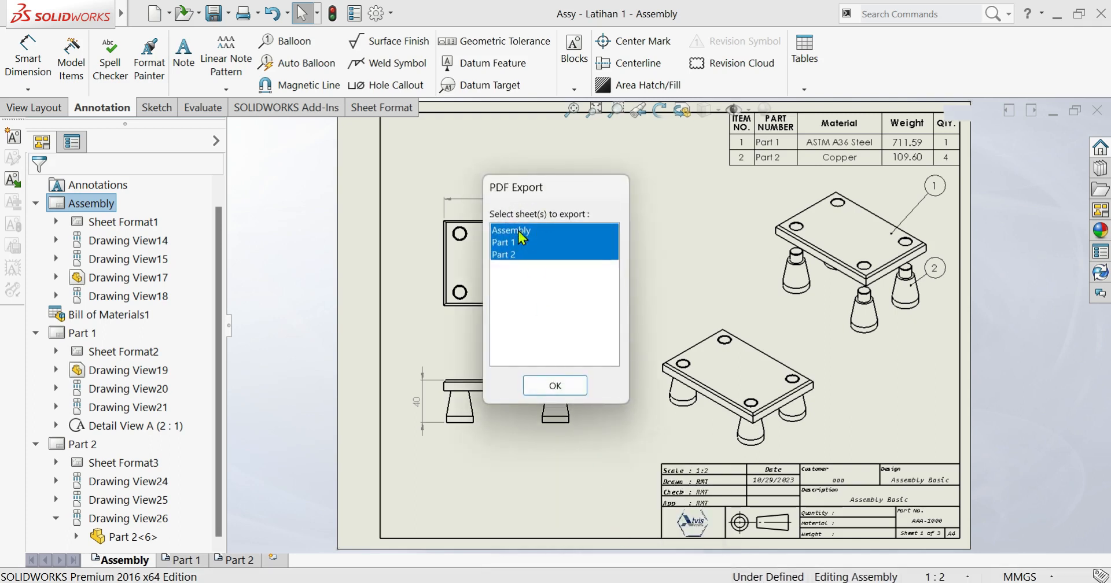
- Include the Assembly, Part 1 and Part 2 sheets in the PDF export and complete it
{"action": "left_click", "coordinate": [524, 255]}
{"action": "left_click", "coordinate": [525, 231]}
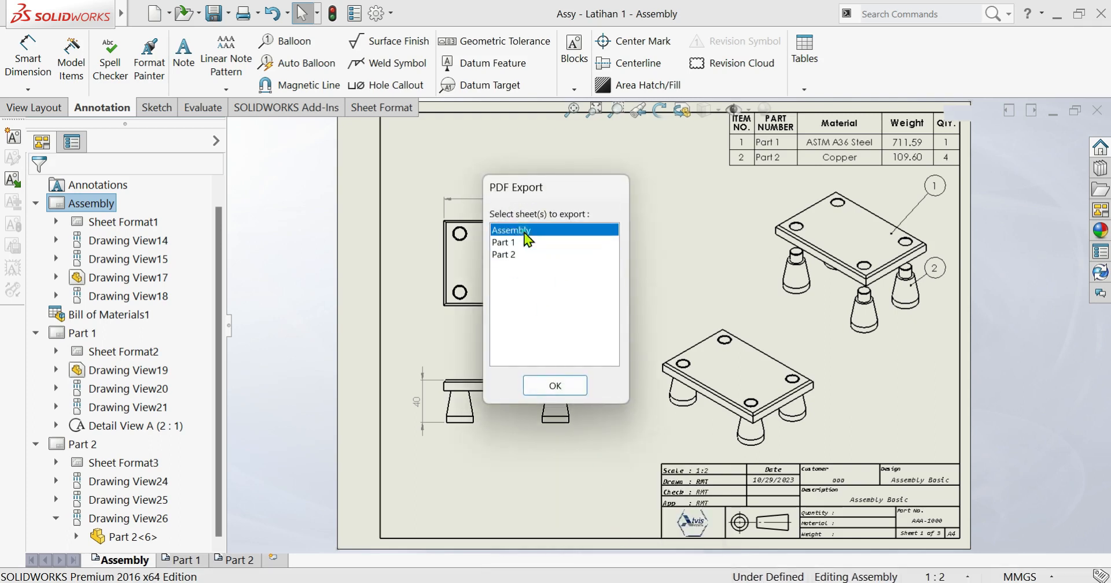
{"action": "left_click_drag", "start_coordinate": [530, 234], "coordinate": [529, 259]}
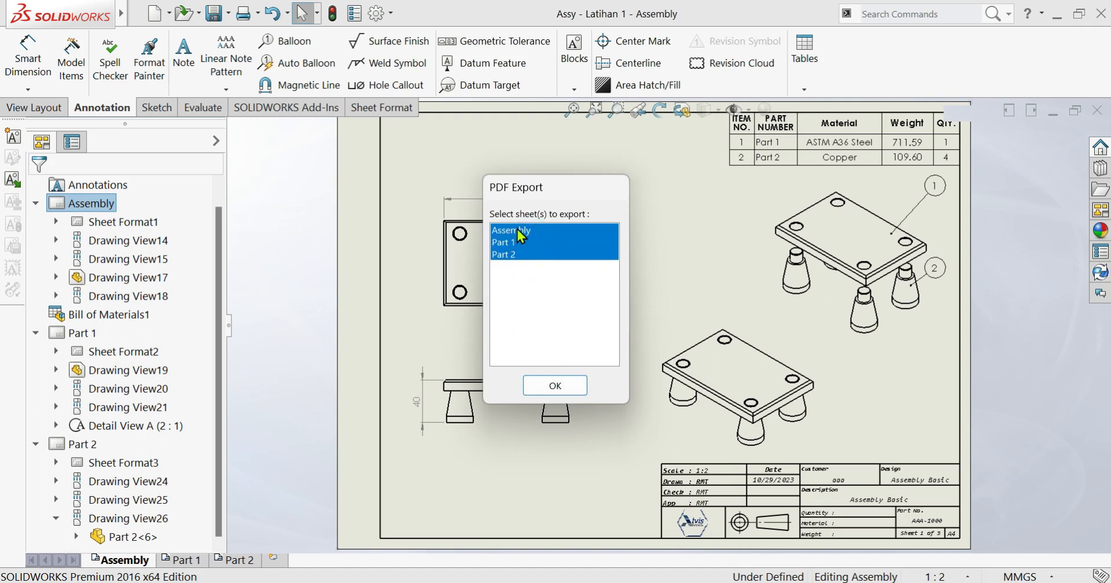
{"action": "left_click", "coordinate": [545, 384]}
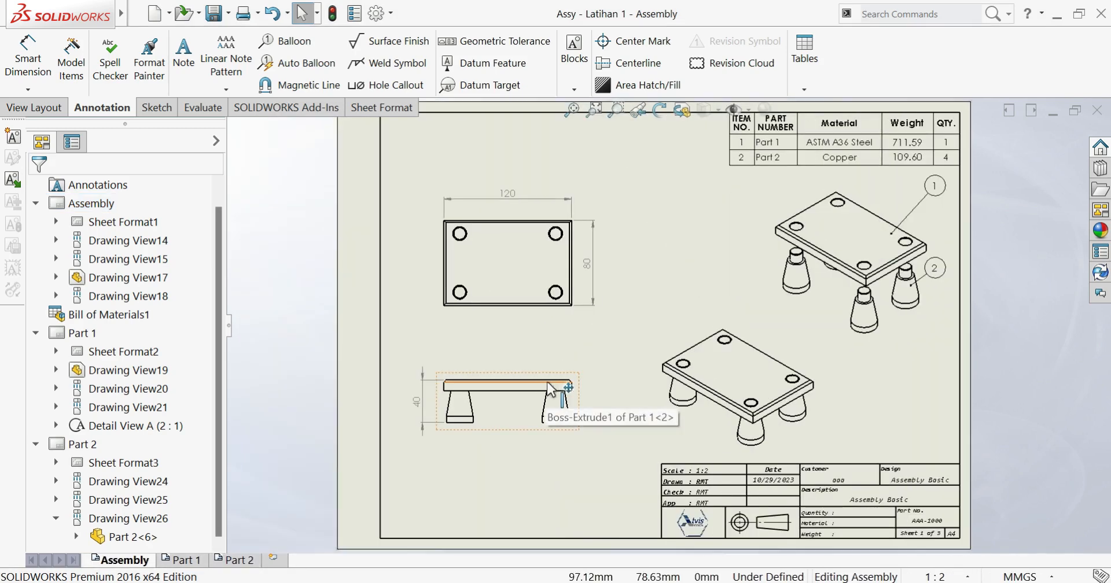
- Switch to File Explorer, open the exported "Assy - Latihan 1" PDF from the Assembly Basic folder and hide its bookmarks
{"action": "key", "text": "alt+Tab"}
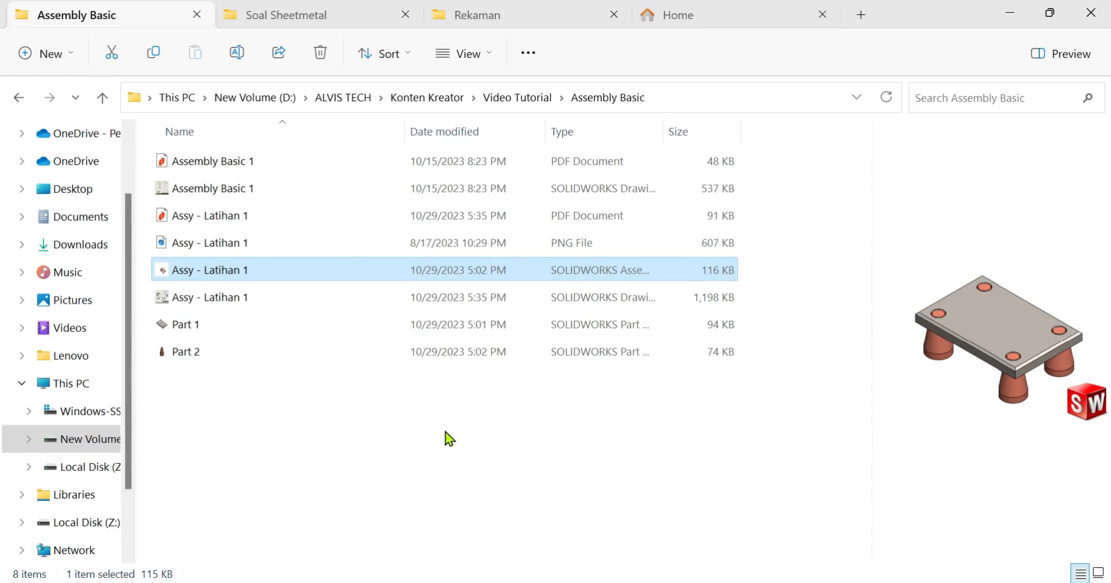
{"action": "left_click", "coordinate": [236, 219]}
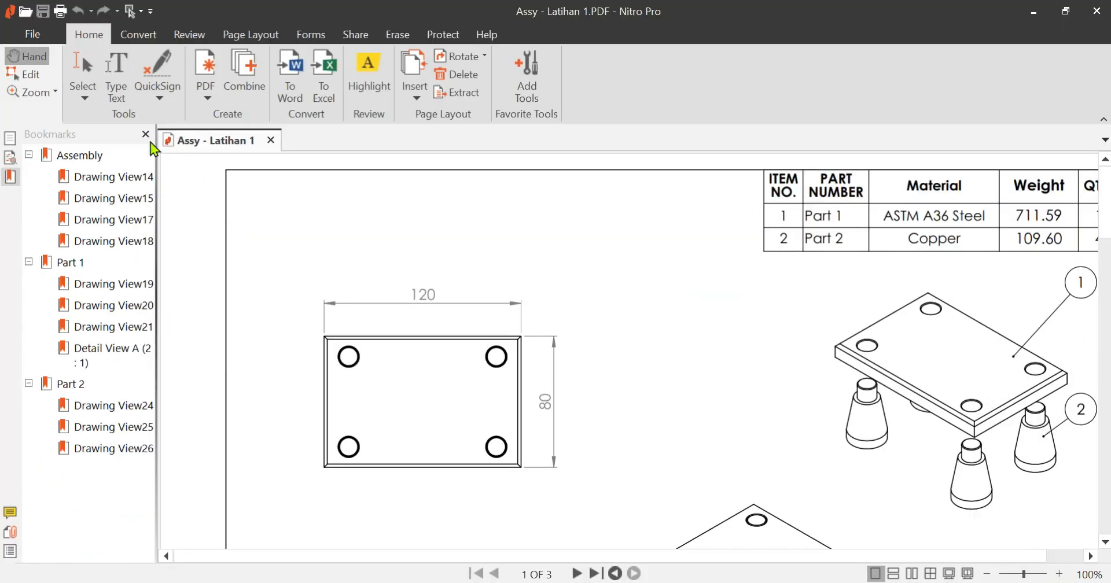
{"action": "left_click", "coordinate": [145, 133]}
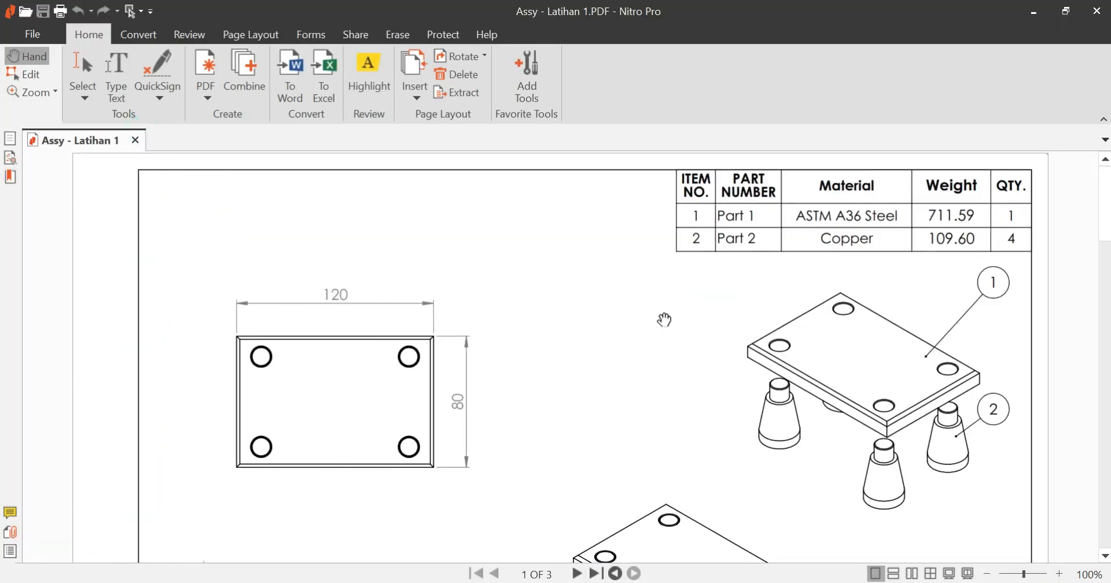
- Display the PDF pages continuously and examine the views, dimensions and title blocks of the Assembly, Part 1 and Part 2 sheets
{"action": "scroll", "coordinate": [663, 319], "scroll_direction": "down", "scroll_amount": 3}
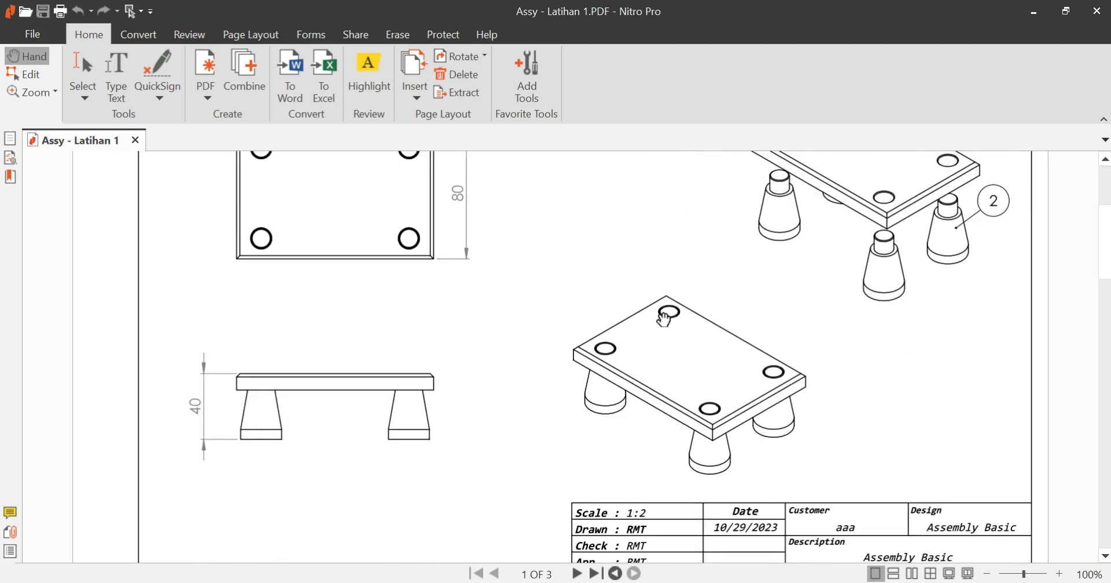
{"action": "left_click", "coordinate": [891, 574]}
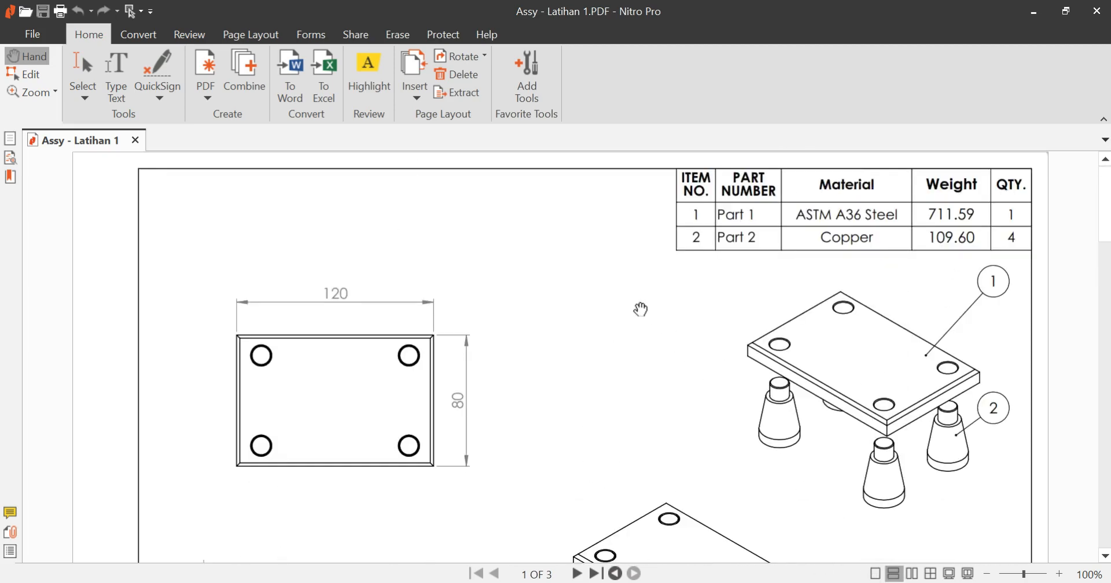
{"action": "scroll", "coordinate": [640, 309], "scroll_direction": "down", "scroll_amount": 1}
{"action": "scroll", "coordinate": [640, 308], "scroll_direction": "up", "scroll_amount": 1}
{"action": "scroll", "coordinate": [639, 308], "scroll_direction": "down", "scroll_amount": 3}
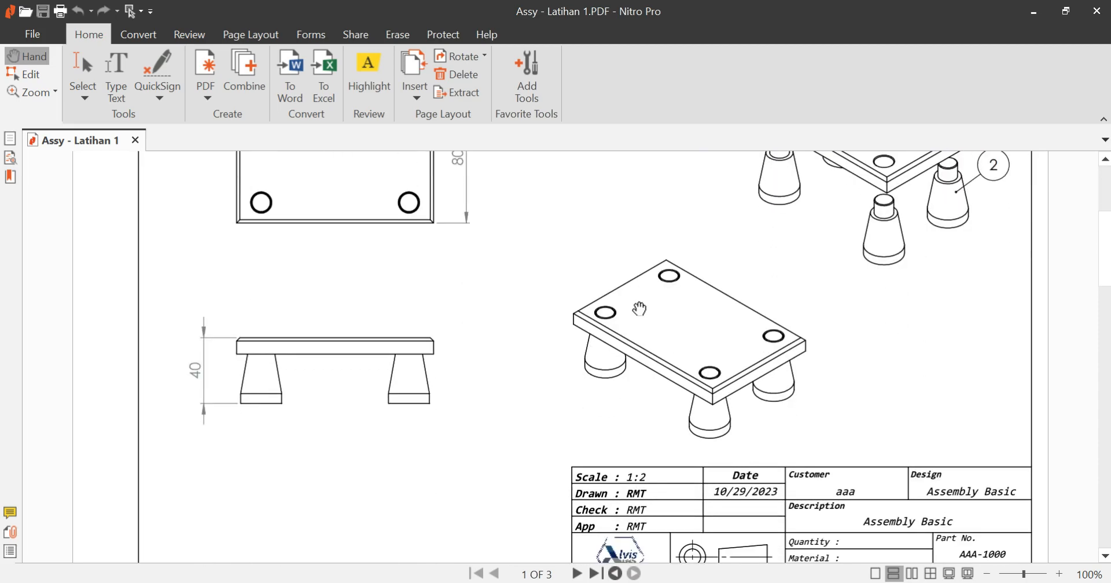
{"action": "scroll", "coordinate": [639, 308], "scroll_direction": "up", "scroll_amount": 3}
{"action": "scroll", "coordinate": [773, 339], "scroll_direction": "down", "scroll_amount": 6}
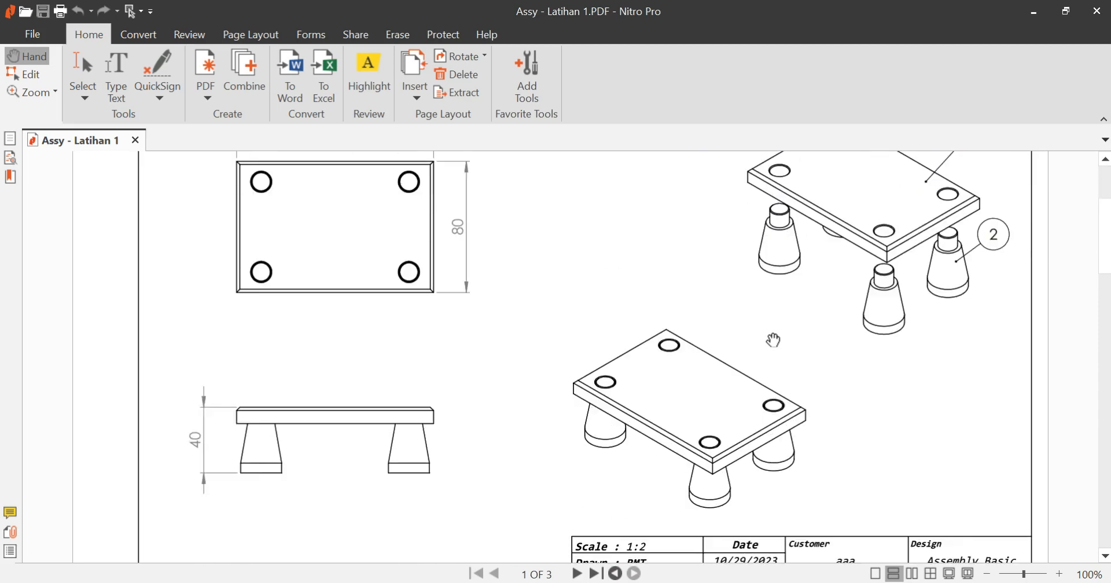
{"action": "scroll", "coordinate": [771, 341], "scroll_direction": "down", "scroll_amount": 7}
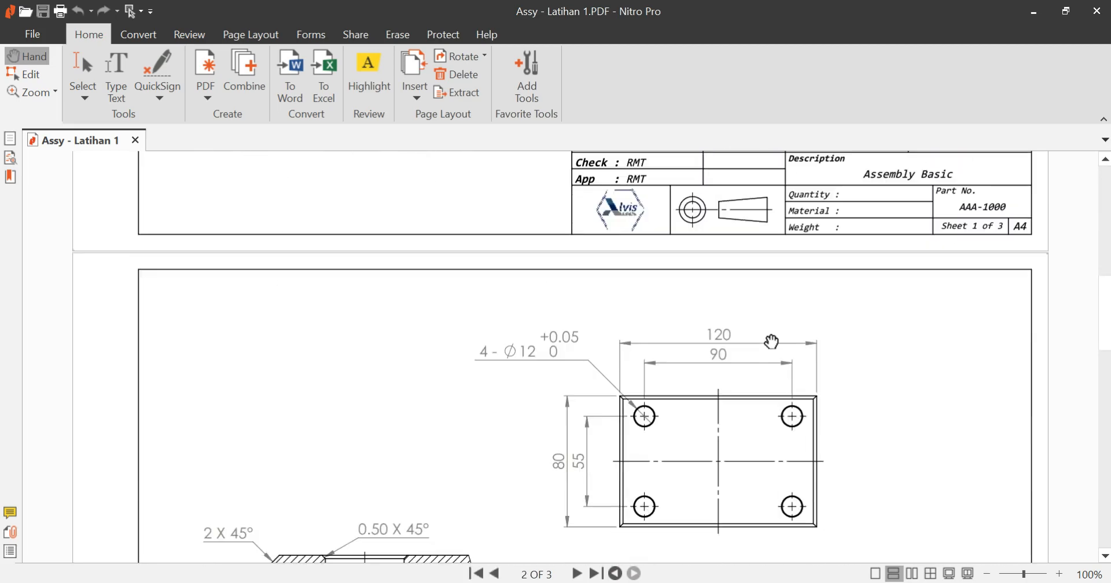
{"action": "scroll", "coordinate": [771, 342], "scroll_direction": "down", "scroll_amount": 7}
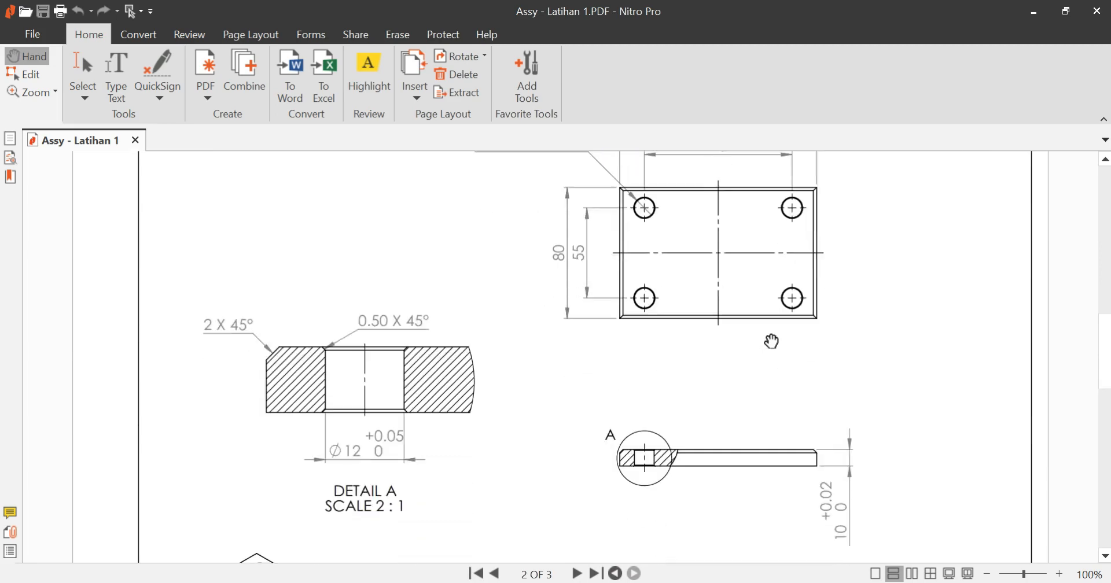
{"action": "scroll", "coordinate": [771, 341], "scroll_direction": "down", "scroll_amount": 2}
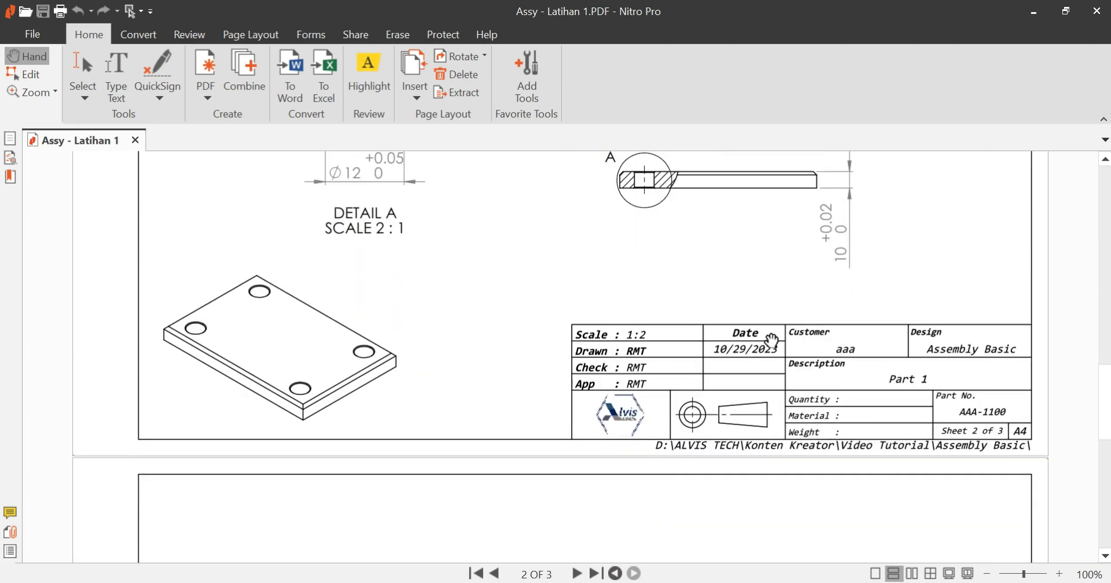
{"action": "scroll", "coordinate": [771, 342], "scroll_direction": "down", "scroll_amount": 8}
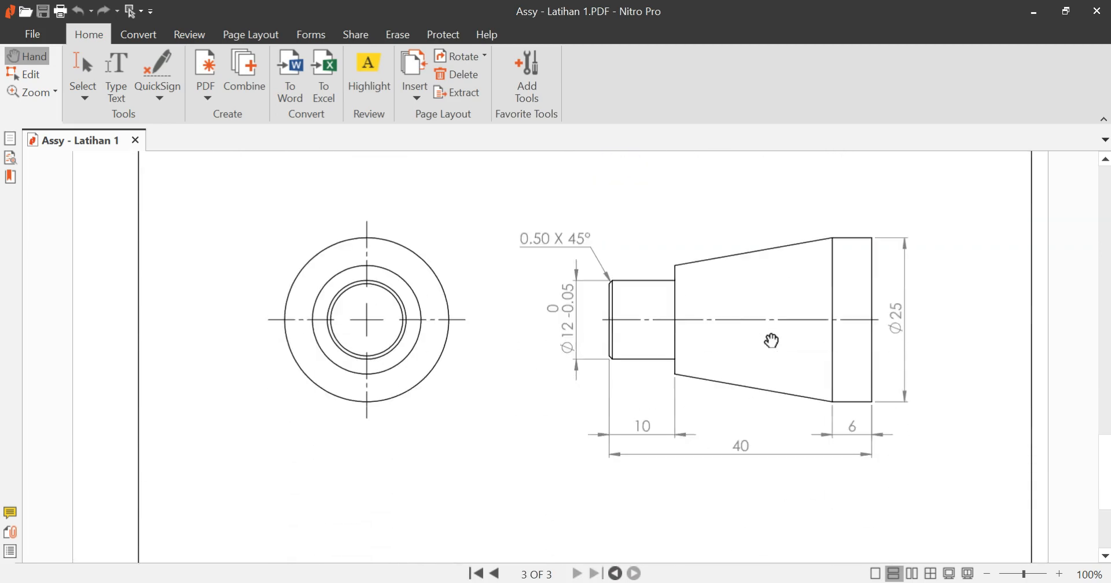
{"action": "scroll", "coordinate": [771, 341], "scroll_direction": "down", "scroll_amount": 3}
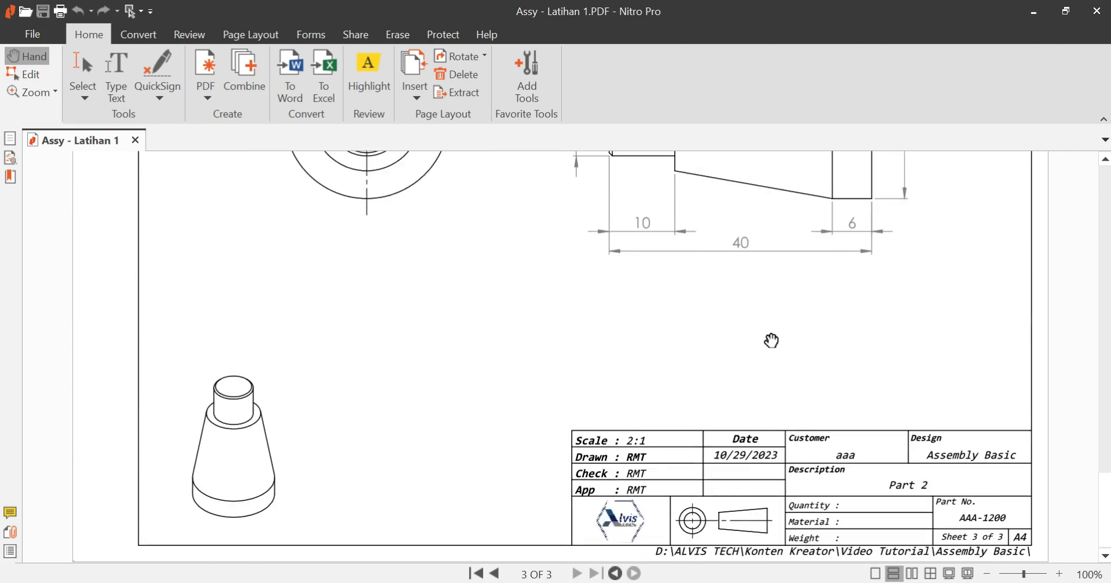